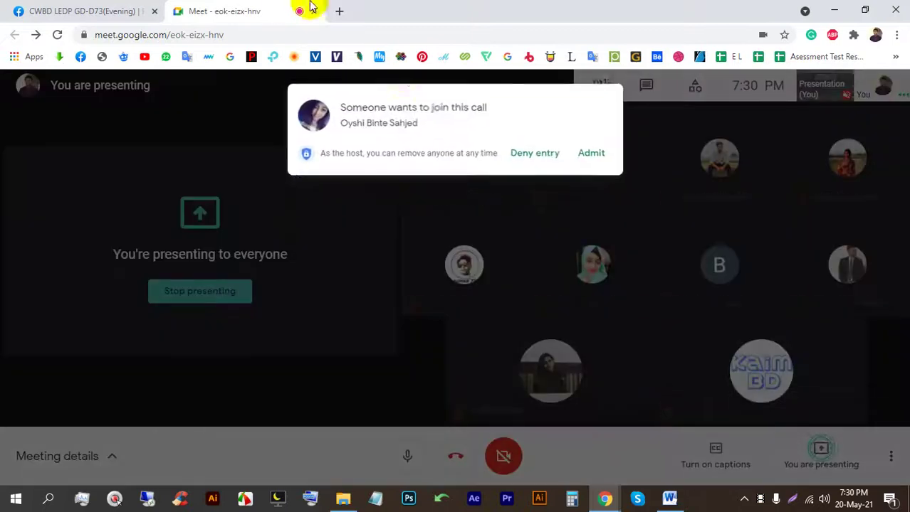
Step: Admit the waiting participant, open Batch-73 from bookmarks in a new tab, and return to Meet
left_click(585, 151)
left_click(339, 10)
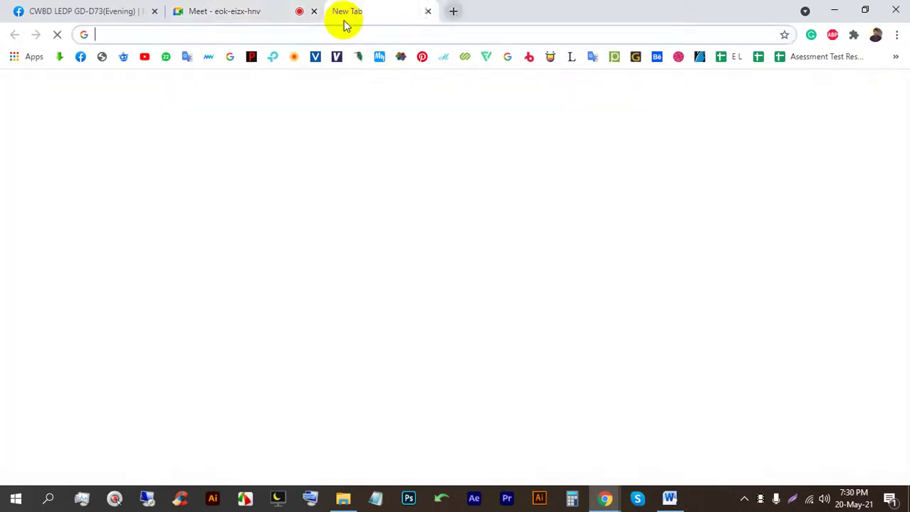
left_click(895, 56)
scroll(737, 367, "down", 3)
scroll(736, 368, "down", 10)
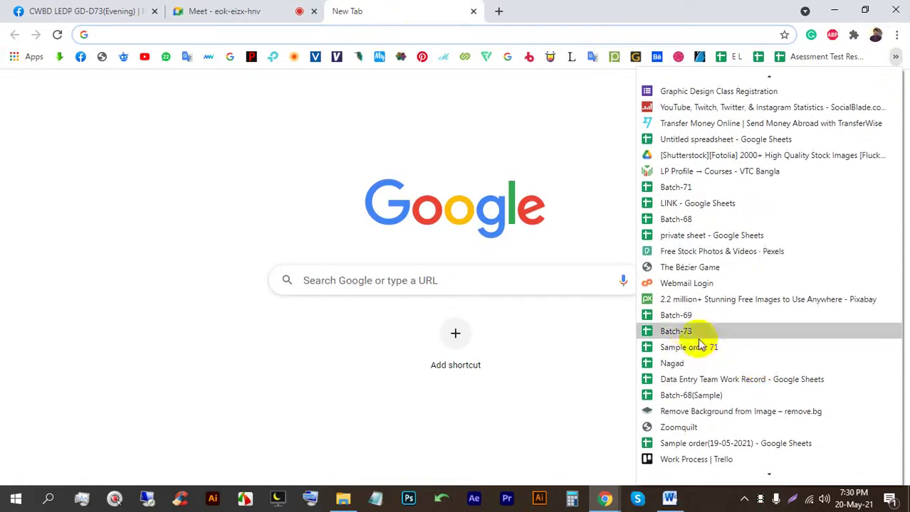
left_click(674, 331)
left_click(227, 8)
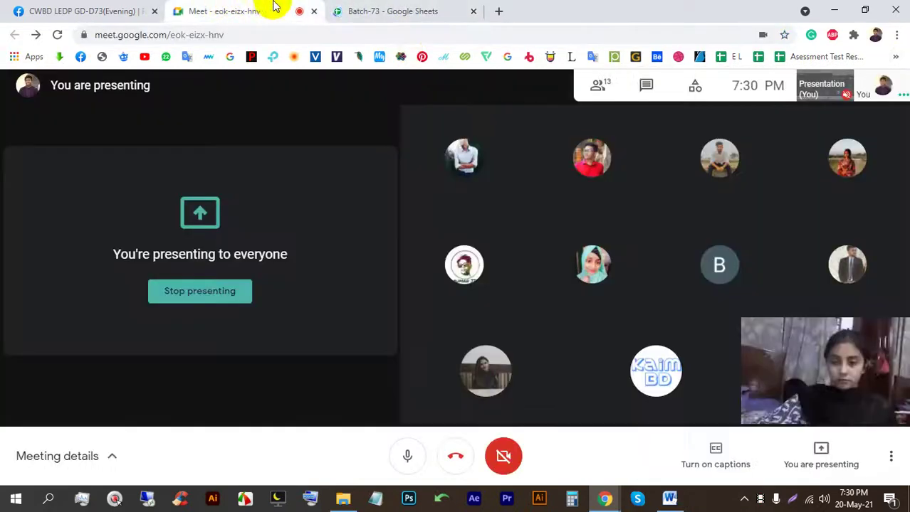
Step: Admit two waiting participants to the Meet call while working in the Batch-73 sheet
left_click(386, 9)
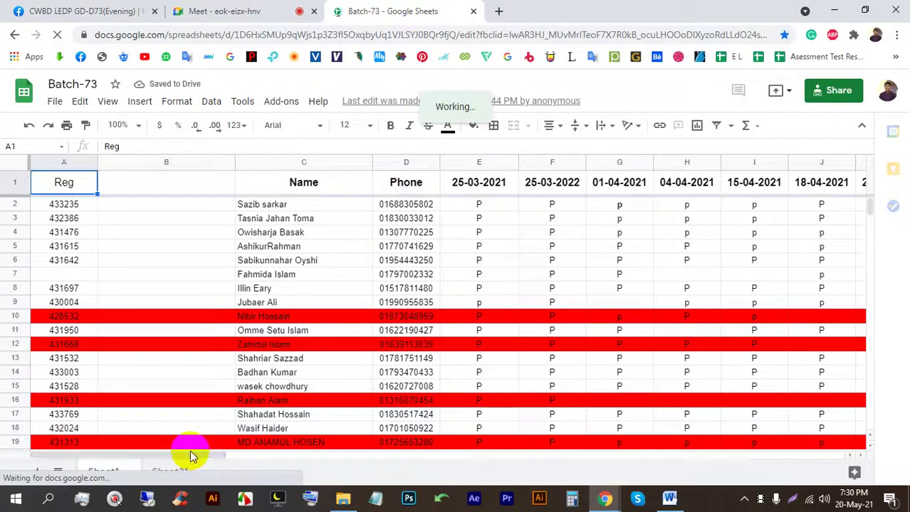
left_click_drag(190, 458, 461, 461)
left_click(270, 8)
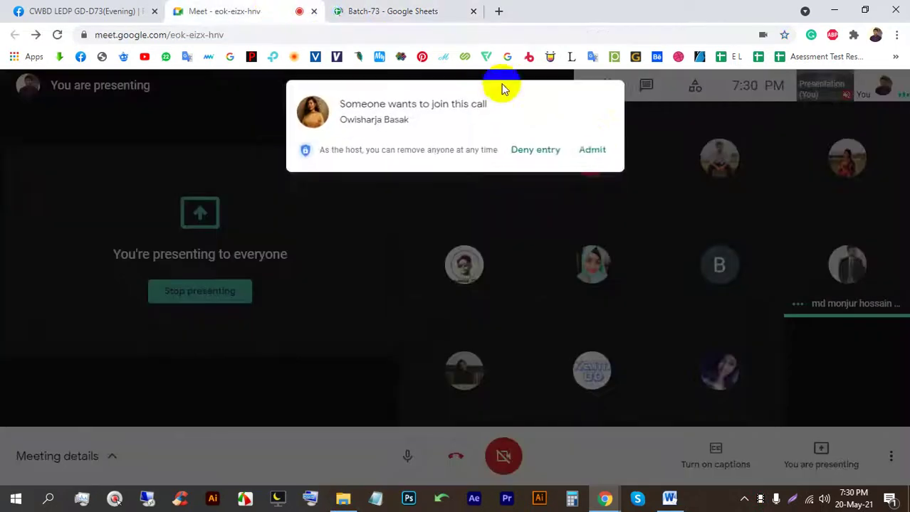
left_click(592, 149)
left_click(398, 10)
scroll(386, 346, "down", 3)
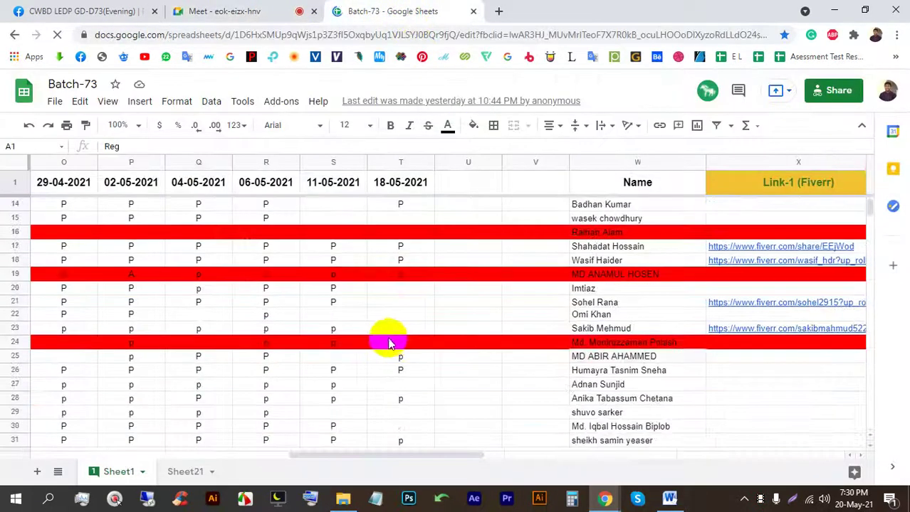
left_click(232, 11)
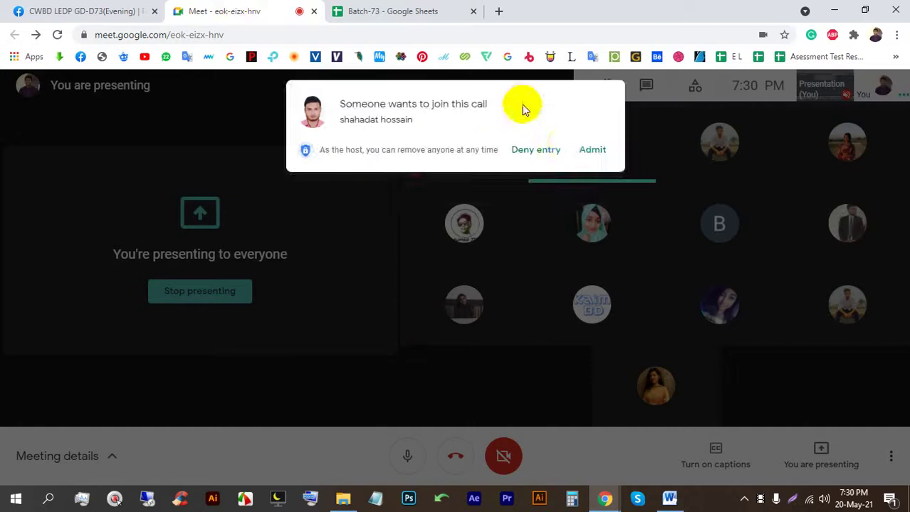
left_click(593, 150)
left_click(398, 10)
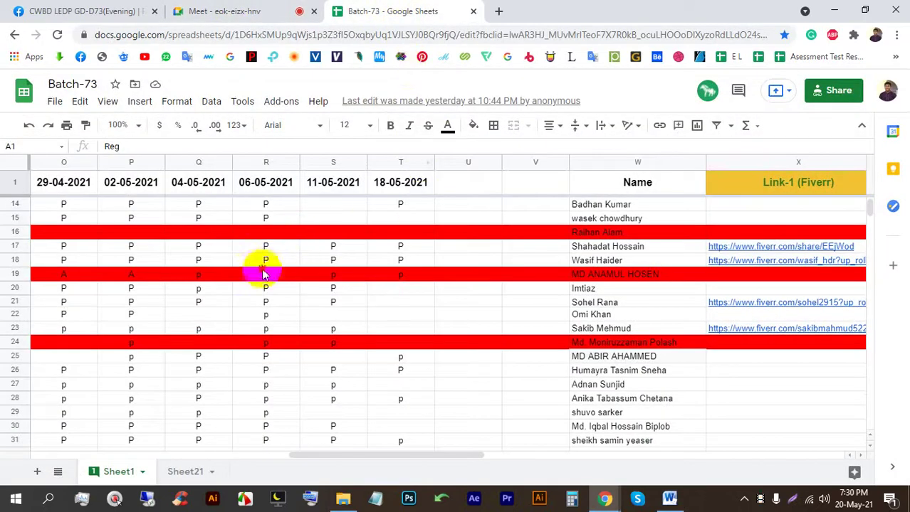
Step: Replace the red fill on rows 19 and 24 with white
left_click(265, 272)
left_click(16, 275)
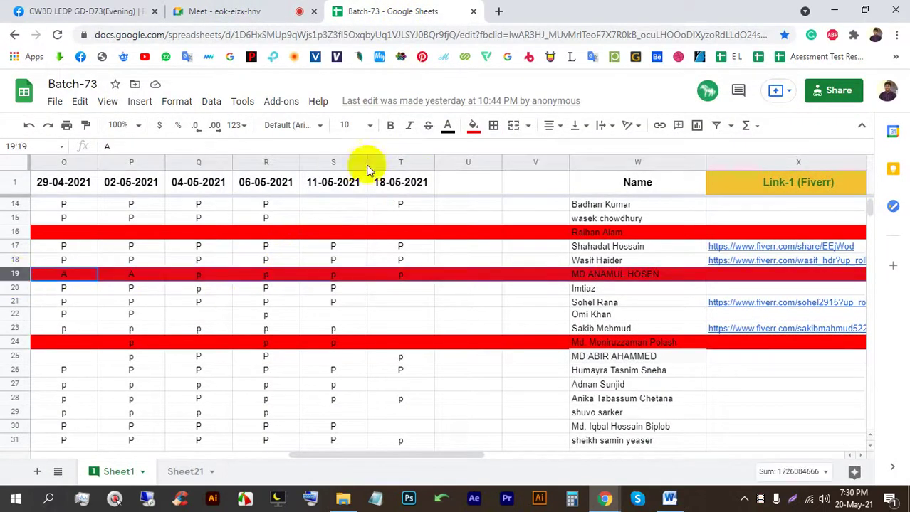
left_click(473, 127)
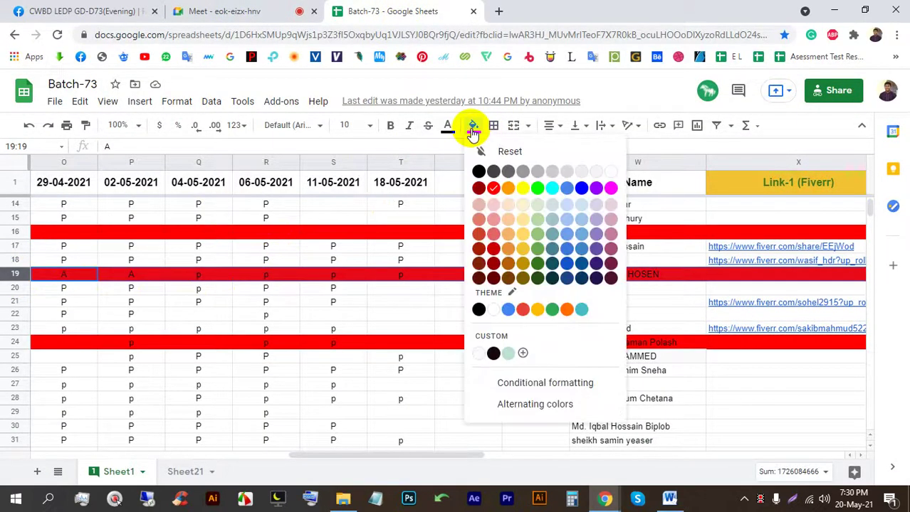
left_click(609, 172)
scroll(445, 321, "down", 4)
scroll(446, 320, "up", 2)
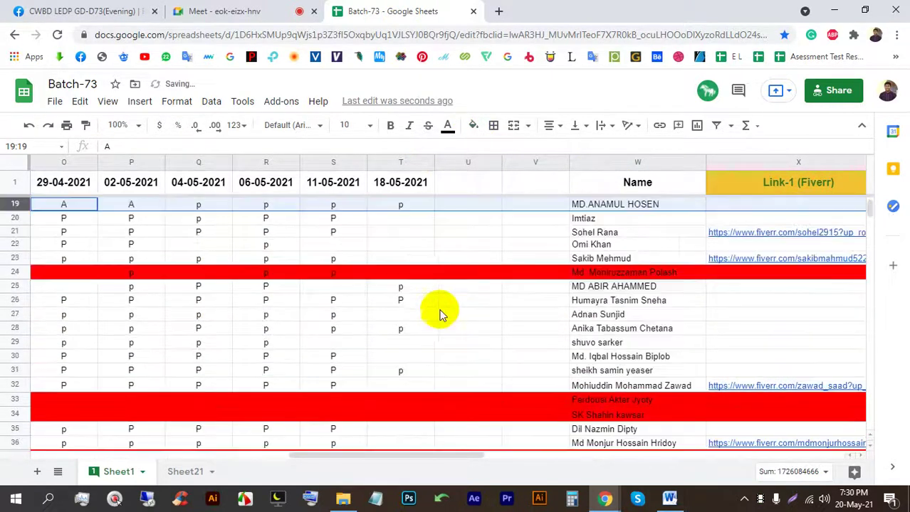
left_click(331, 273)
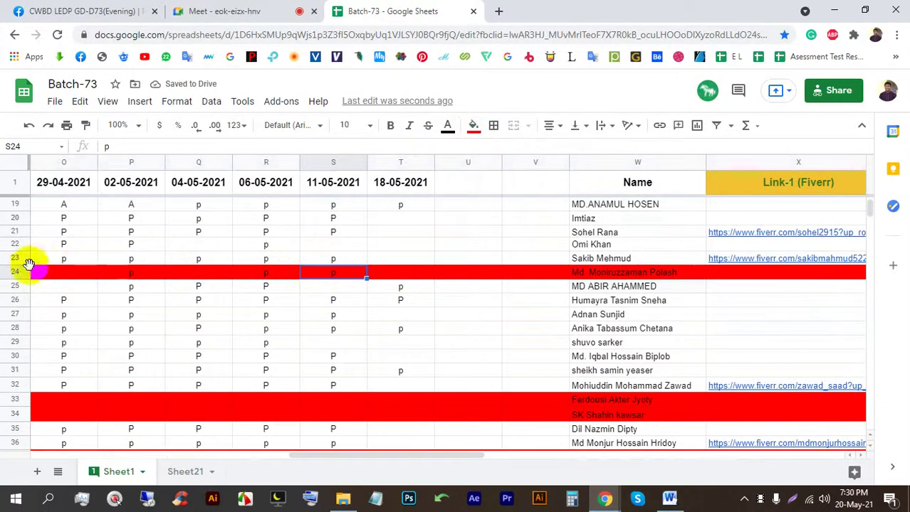
left_click(16, 273)
left_click(472, 125)
left_click(609, 172)
scroll(420, 305, "down", 7)
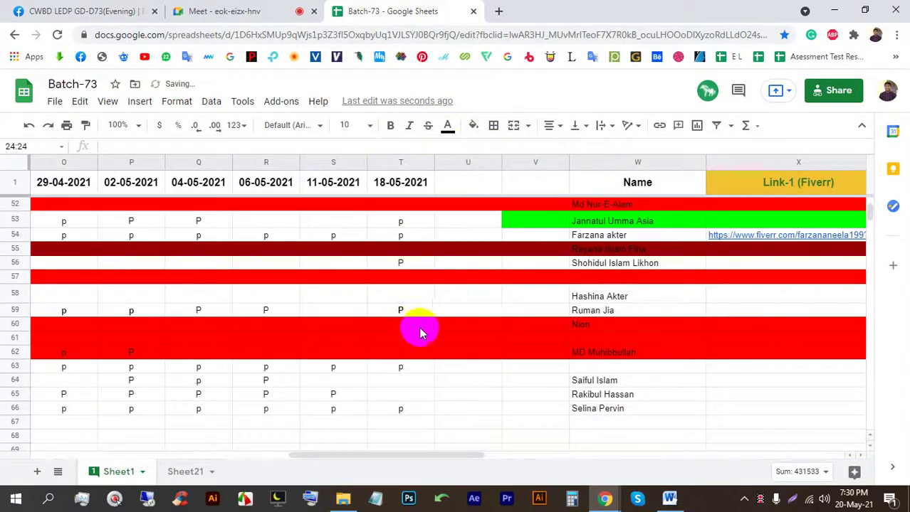
scroll(420, 333, "down", 2)
scroll(420, 333, "up", 6)
Step: Admit another waiting participant in Meet and return to the Batch-73 sheet
left_click(281, 11)
left_click(588, 150)
left_click(393, 10)
scroll(488, 336, "up", 8)
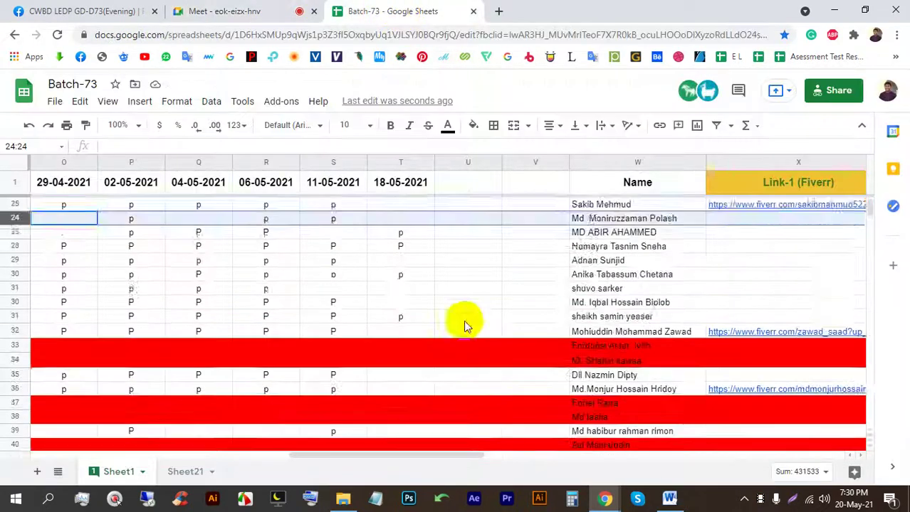
Step: Insert column U after 18-05-2021 headed 20-05-2021, then select the sheet's URL
left_click(412, 162)
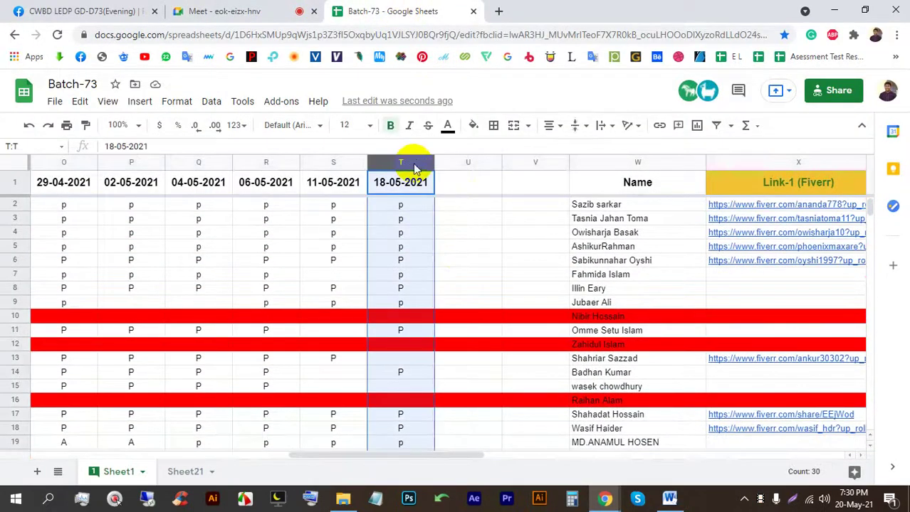
right_click(413, 162)
left_click(467, 242)
left_click(454, 184)
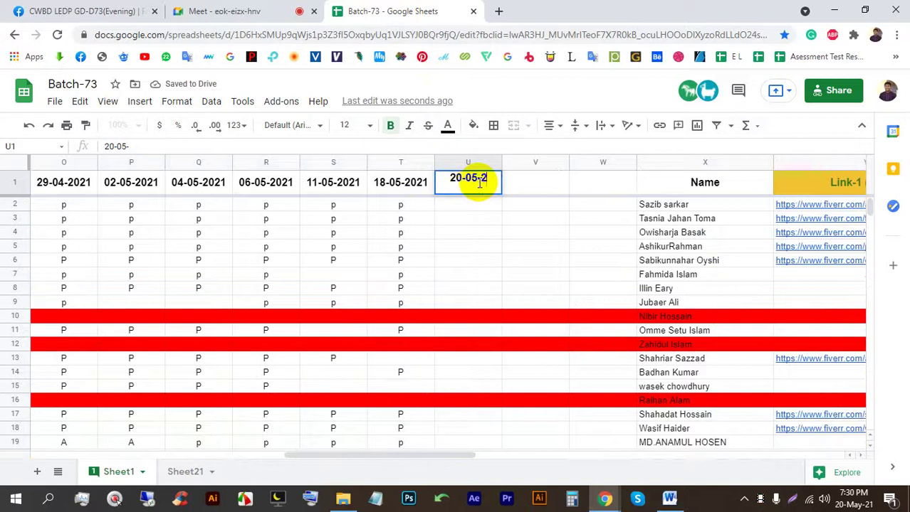
key("Return")
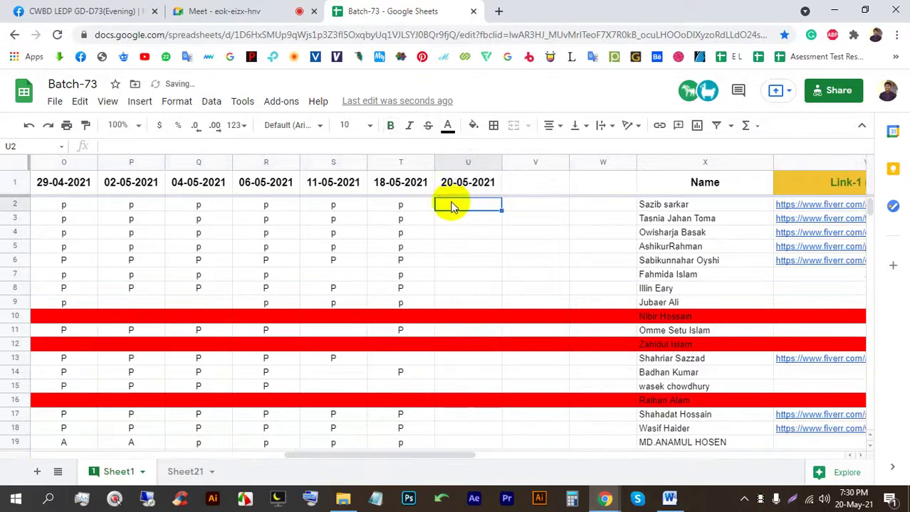
left_click(481, 37)
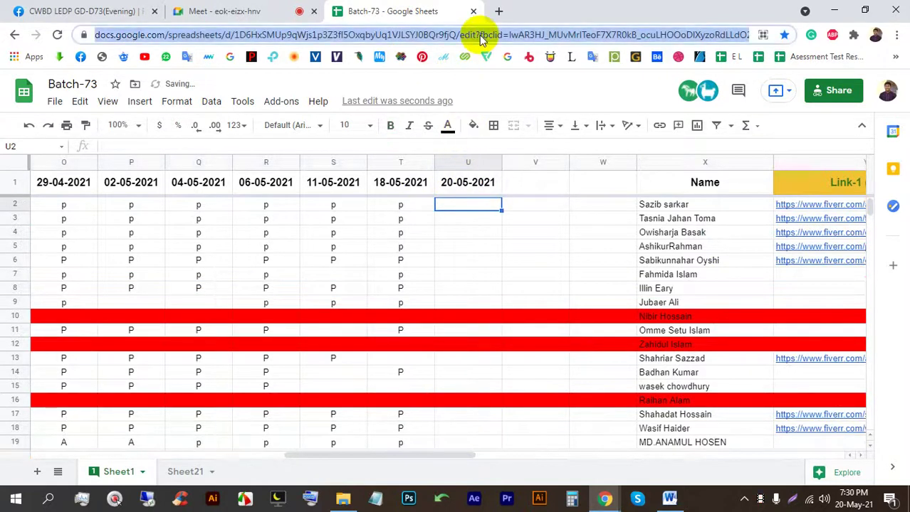
Step: Post the Batch-73 sheet link in the Meet chat for everyone, then close the chat
left_click(238, 10)
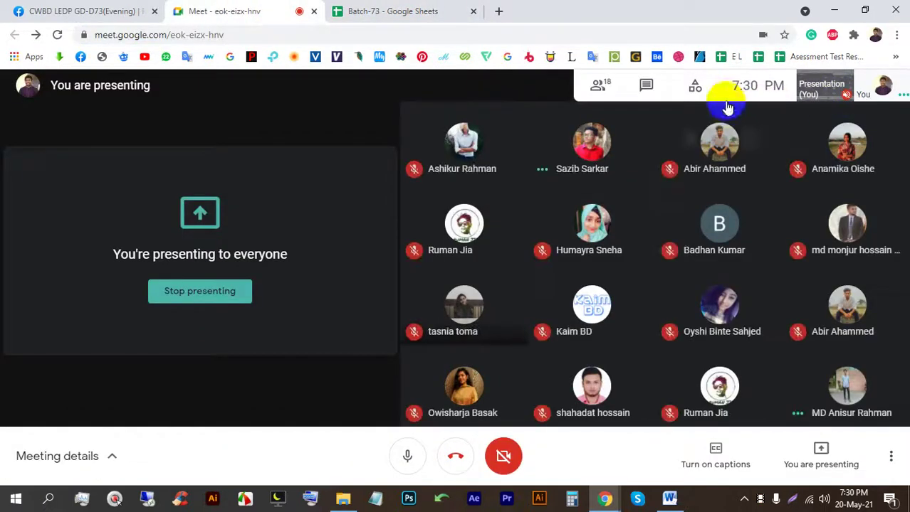
left_click(651, 86)
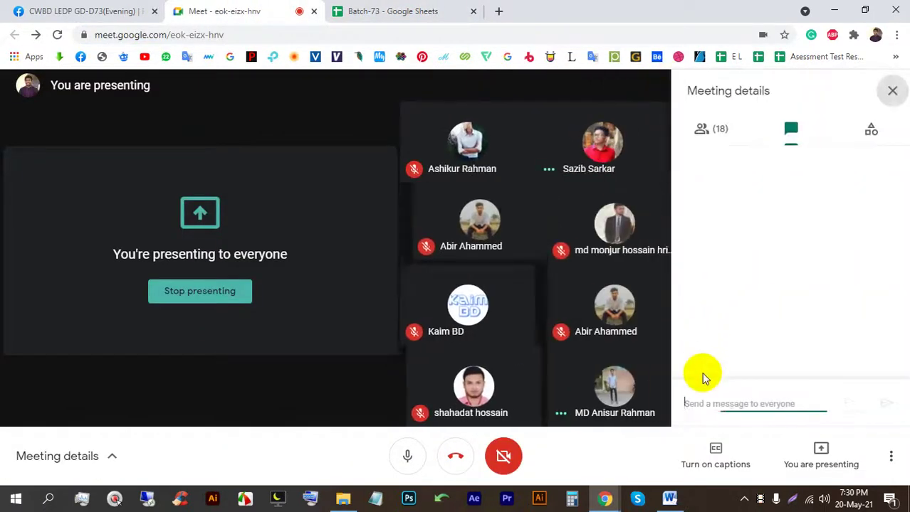
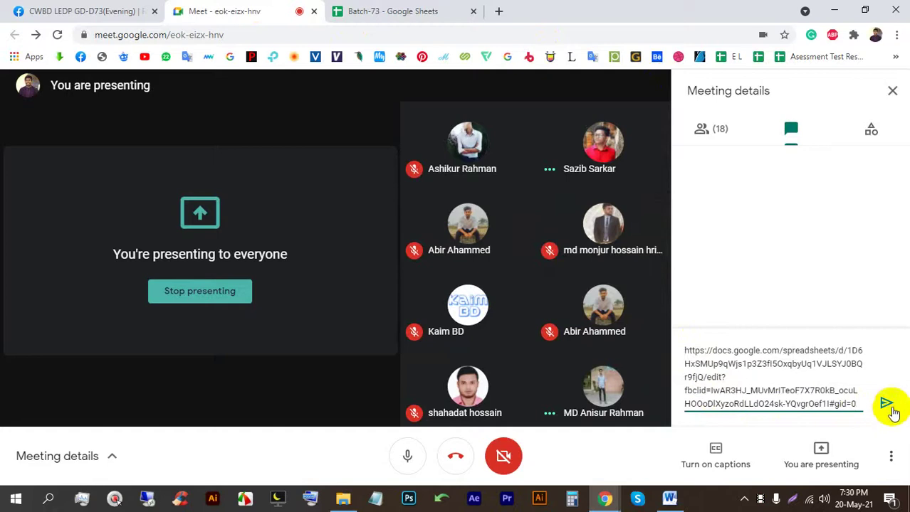
left_click(886, 403)
left_click(890, 91)
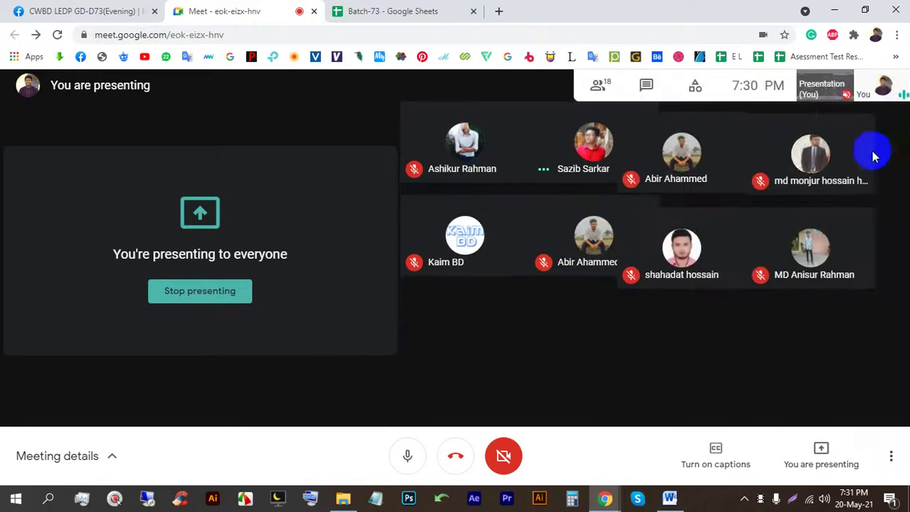
left_click(128, 14)
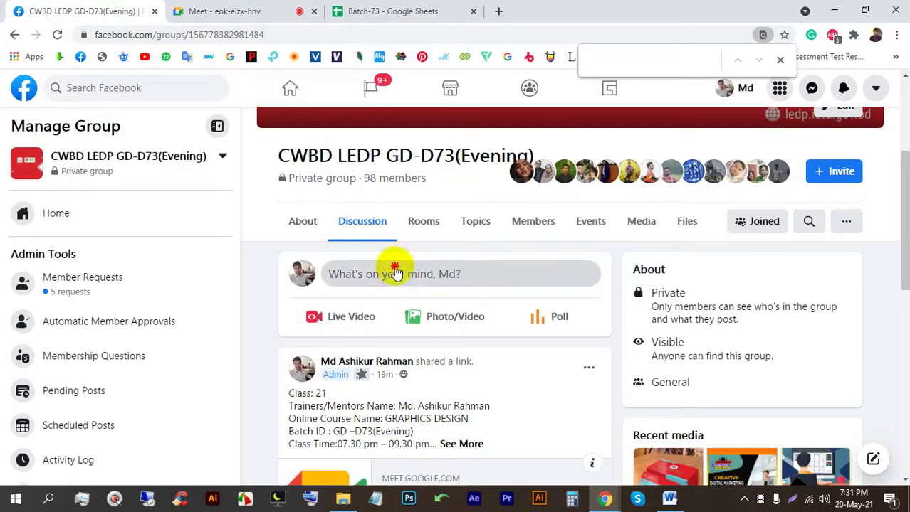
Step: Publish a group post containing the pasted Batch-73 spreadsheet link
left_click(397, 274)
right_click(381, 217)
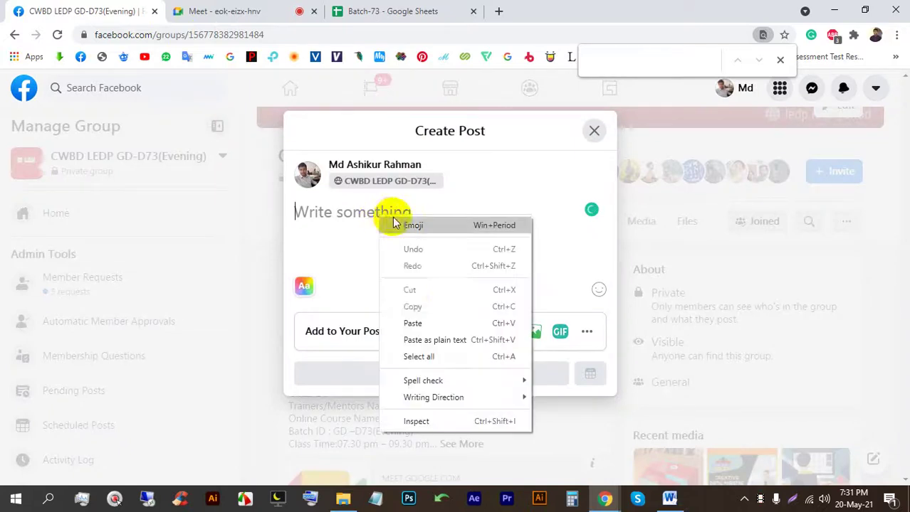
left_click(411, 320)
left_click(427, 421)
Step: Admit the waiting Meet participant and scroll back through the Facebook group feed
left_click(290, 9)
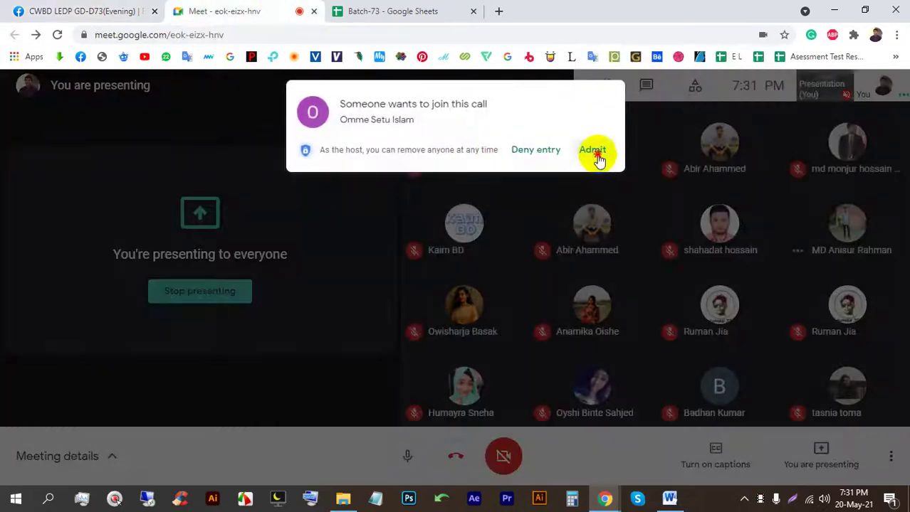
left_click(592, 150)
left_click(105, 5)
scroll(498, 314, "down", 6)
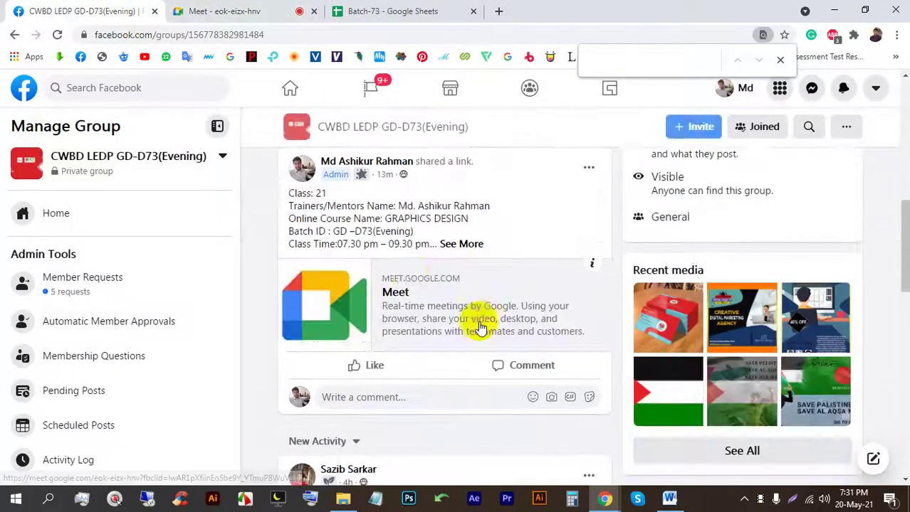
scroll(418, 304, "down", 2)
Step: Open the marketing agency image full-size and admit the people waiting in Meet
left_click(434, 244)
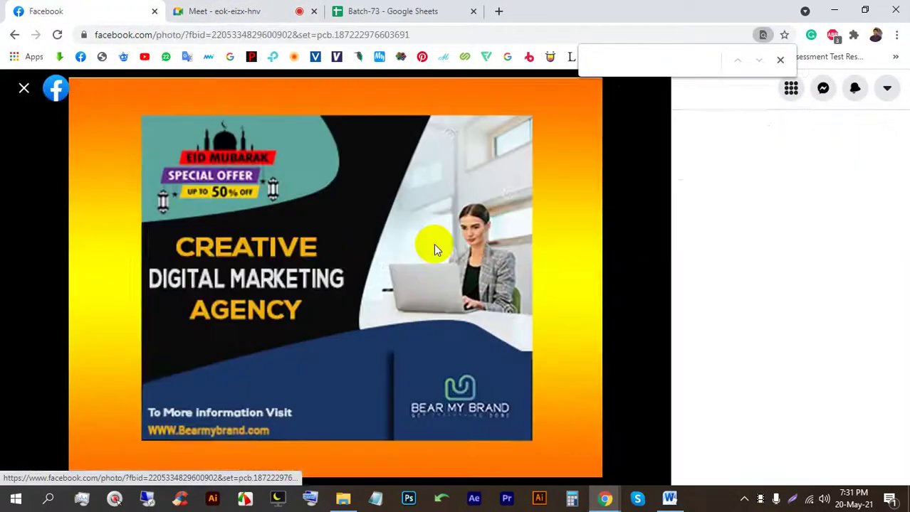
left_click(274, 12)
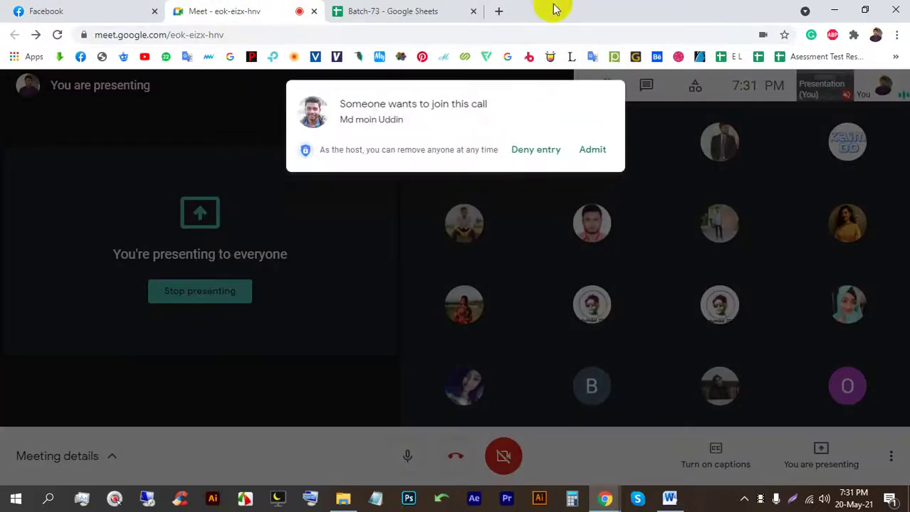
left_click(592, 150)
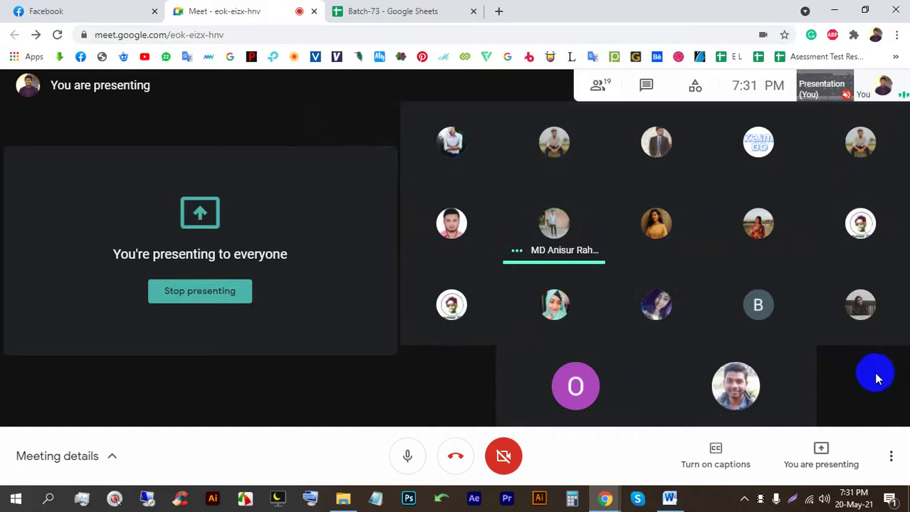
left_click(96, 16)
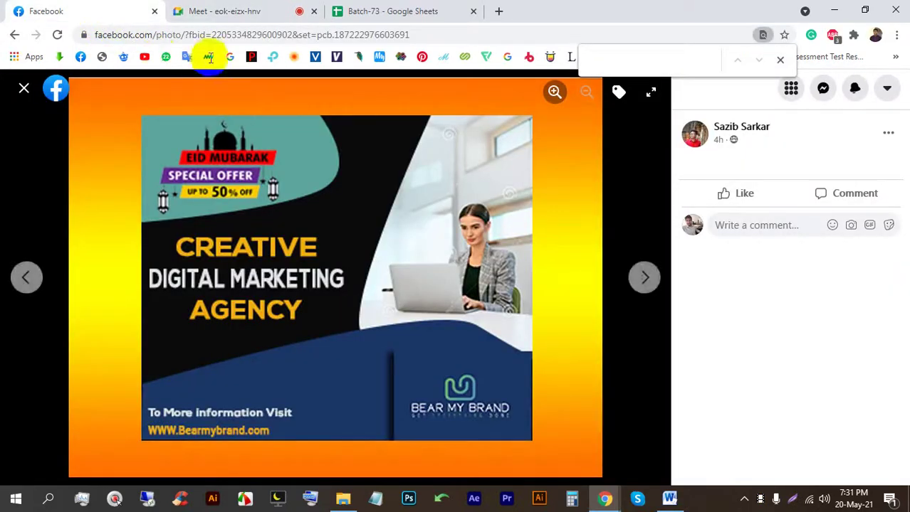
left_click(240, 11)
left_click(588, 151)
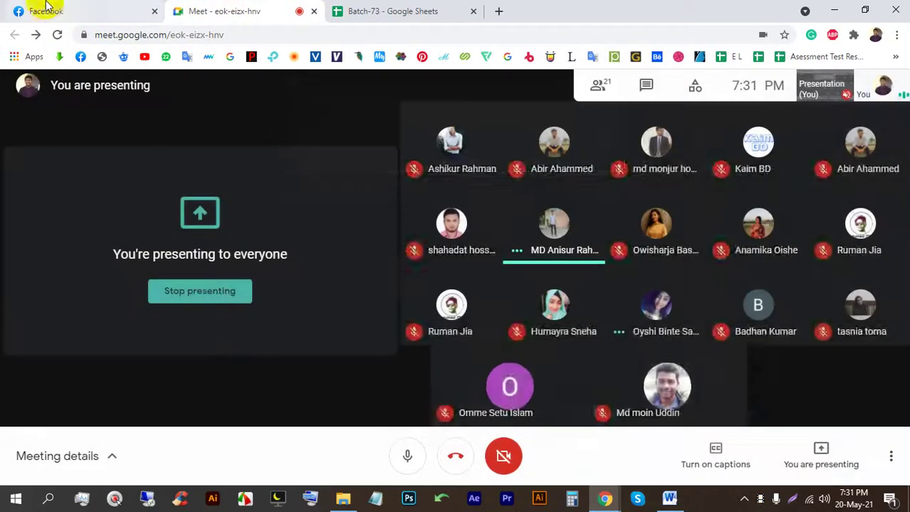
left_click(47, 8)
left_click(299, 11)
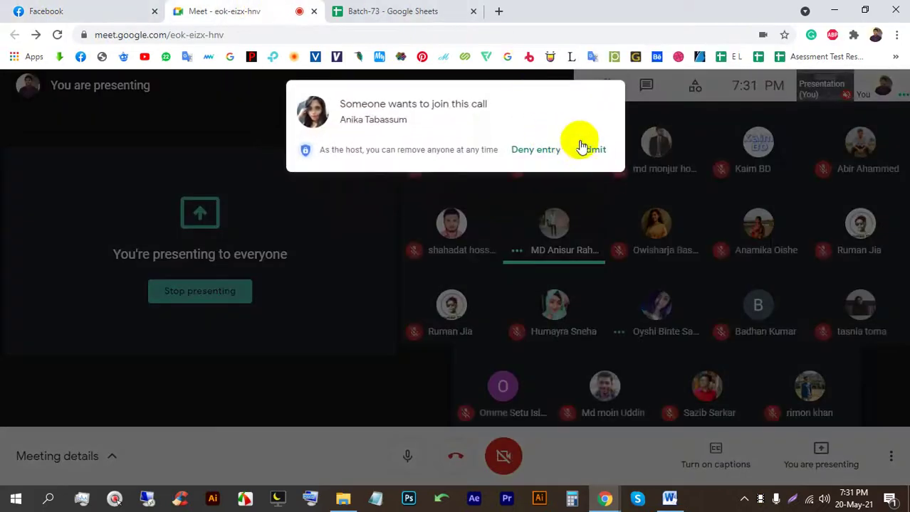
left_click(85, 8)
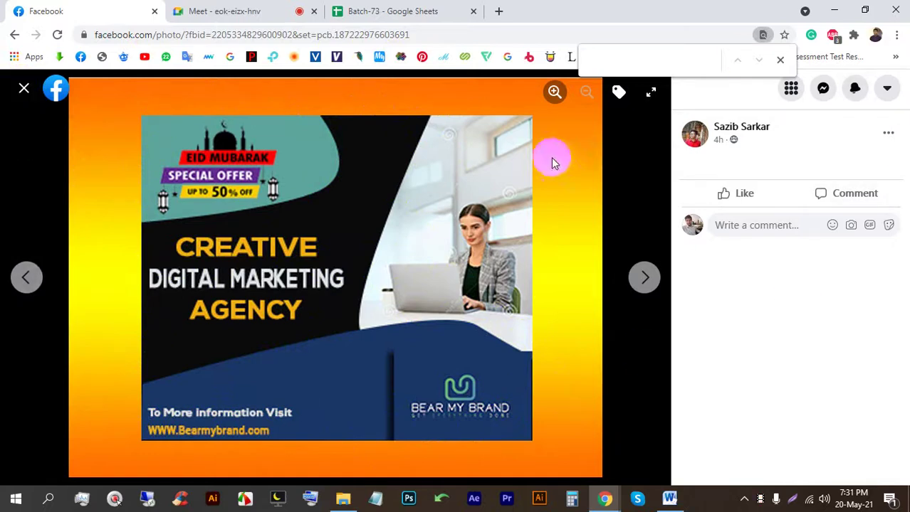
Step: Step through the next photos, admitting one more participant, then close the viewer
left_click(644, 276)
left_click(255, 12)
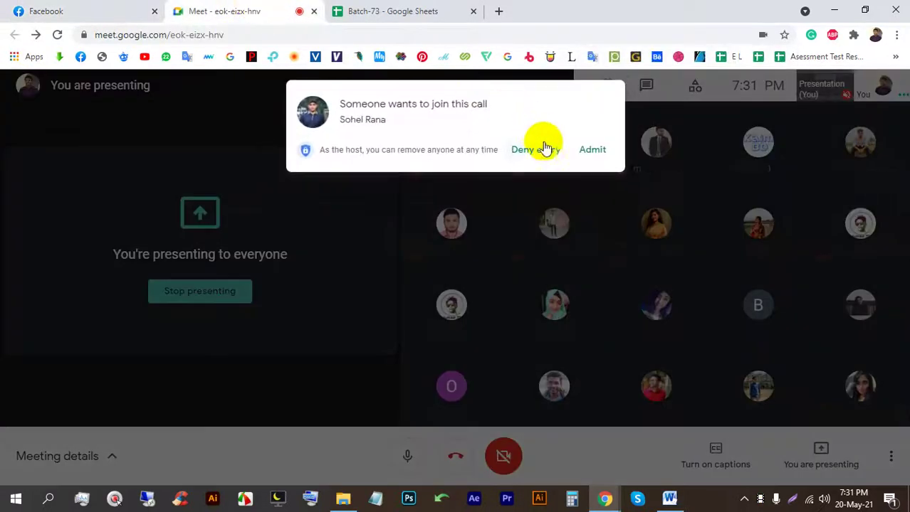
left_click(591, 151)
left_click(116, 11)
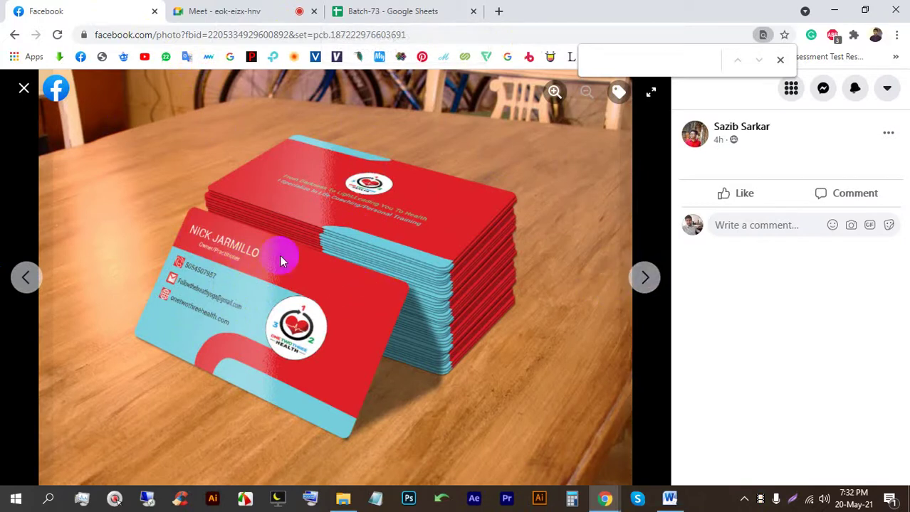
left_click(644, 278)
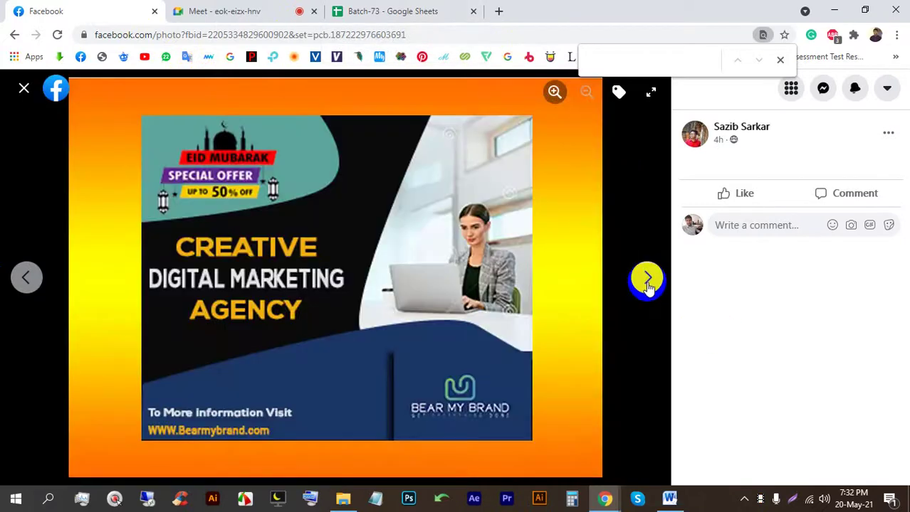
left_click(21, 88)
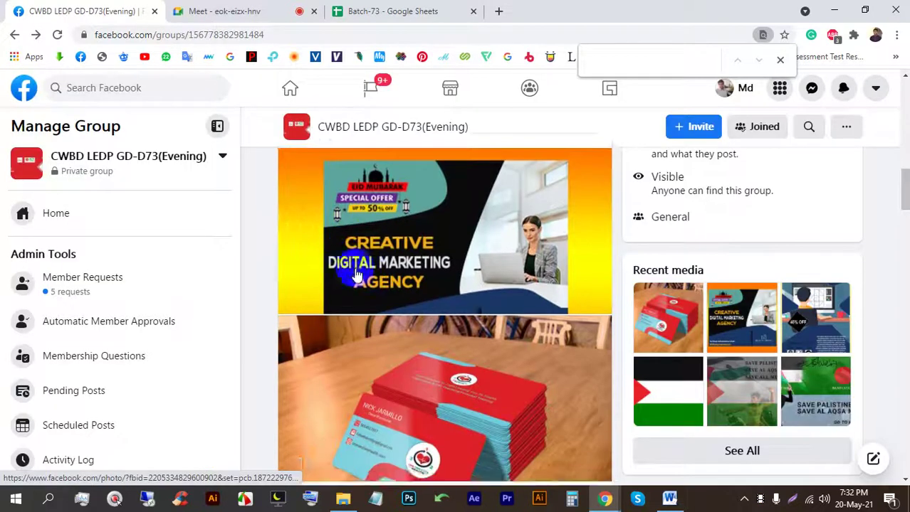
Step: View the 45% OFF poster and digital marketing agency ad full size, admitting one participant
left_click(446, 263)
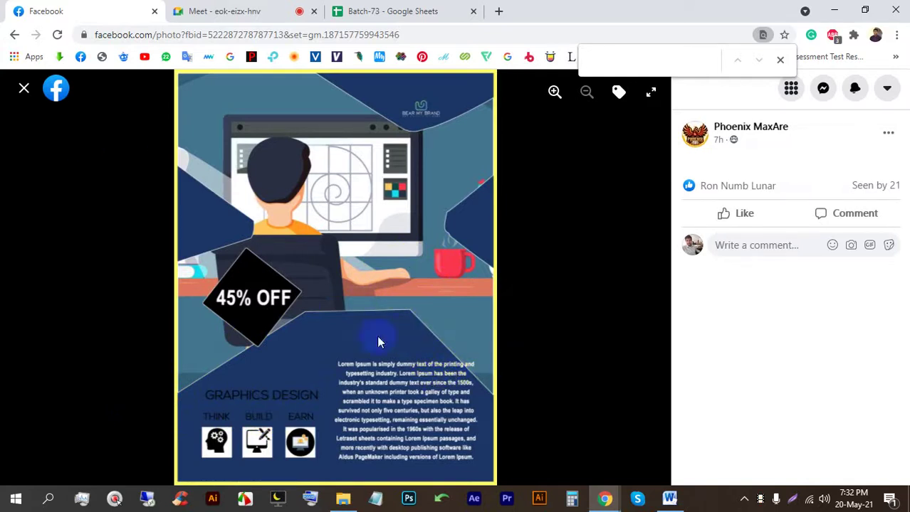
left_click(22, 88)
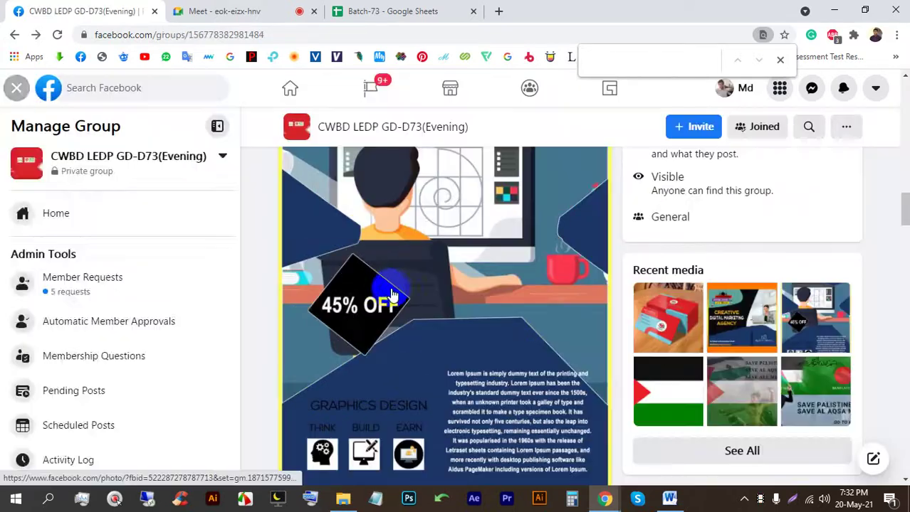
scroll(395, 294, "down", 6)
left_click(396, 300)
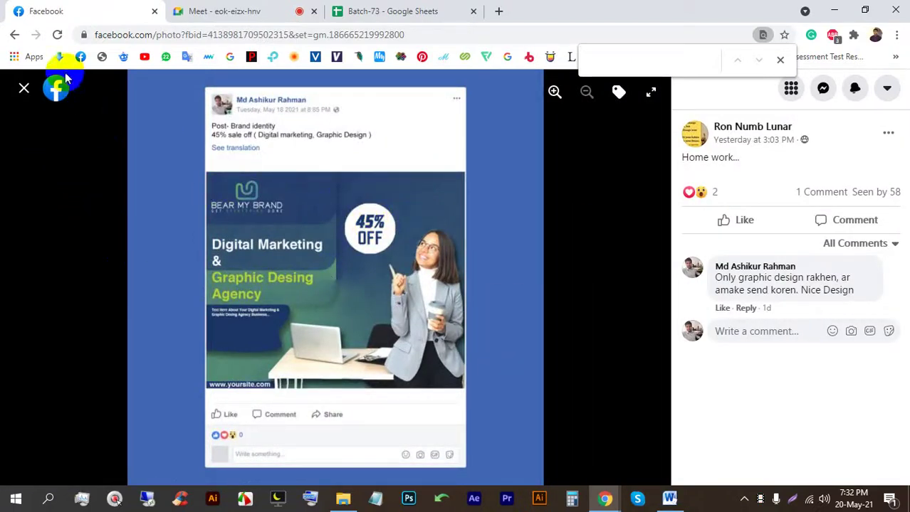
left_click(23, 88)
left_click(228, 10)
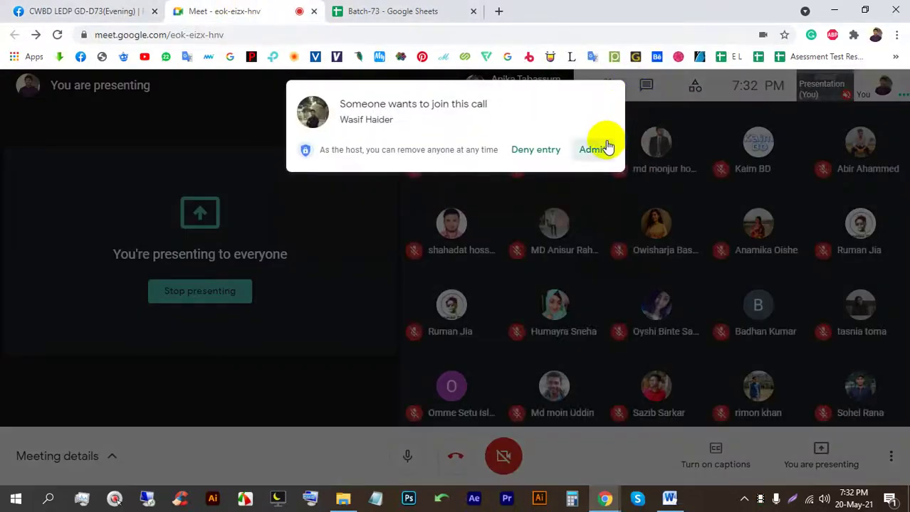
left_click(605, 148)
left_click(64, 11)
scroll(471, 278, "down", 5)
scroll(459, 311, "down", 3)
Step: View the Palestine flag, Save Palestine flag and Palestine and Bangladesh posters full size
left_click(432, 241)
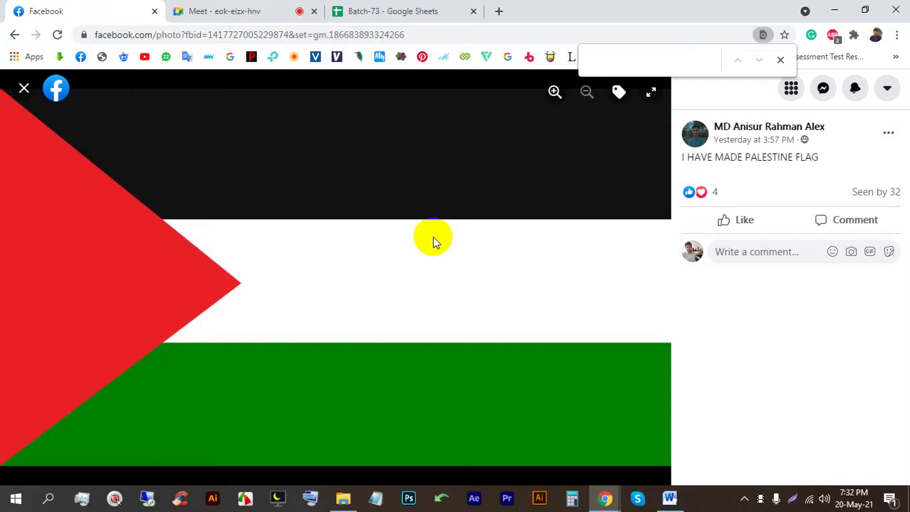
left_click(13, 94)
scroll(441, 274, "down", 4)
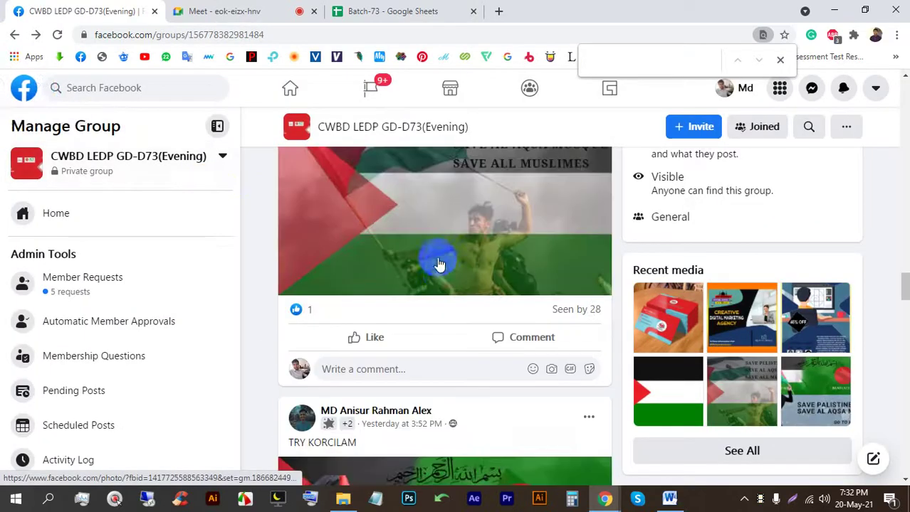
left_click(439, 264)
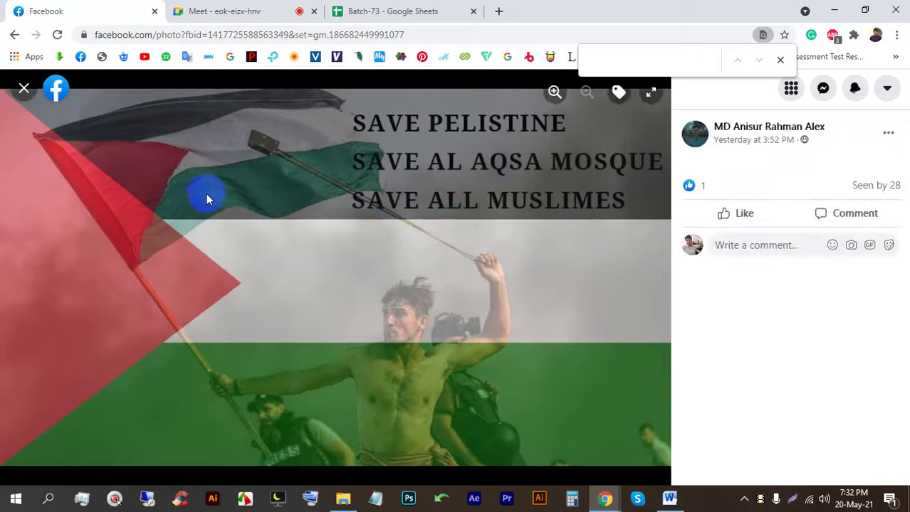
left_click(23, 91)
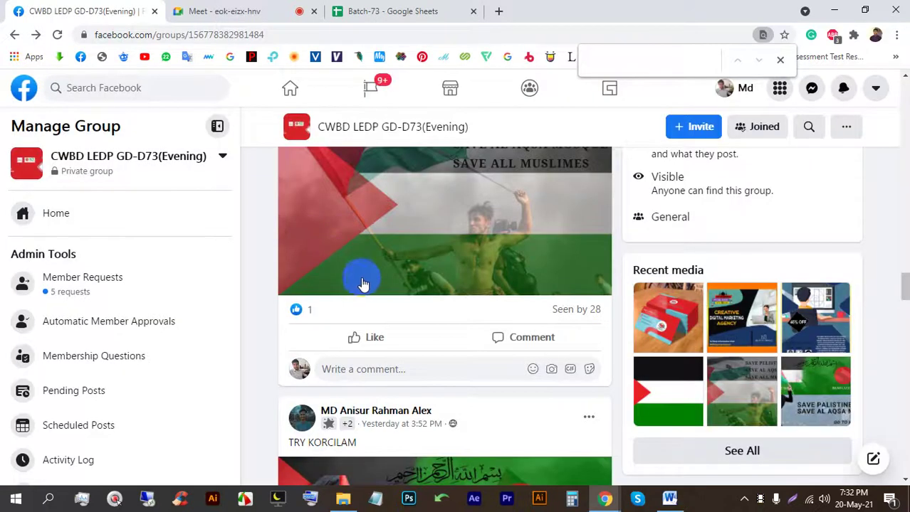
scroll(363, 284, "down", 3)
scroll(367, 280, "down", 1)
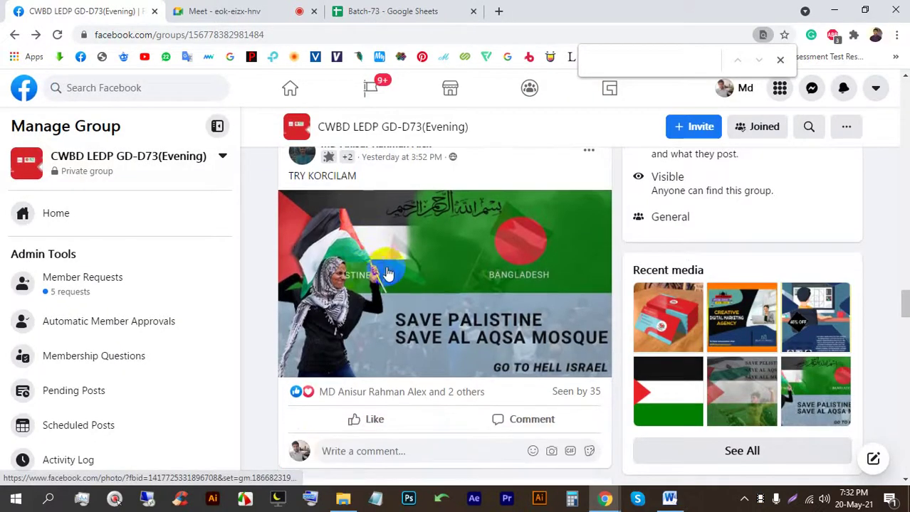
left_click(413, 255)
left_click(24, 89)
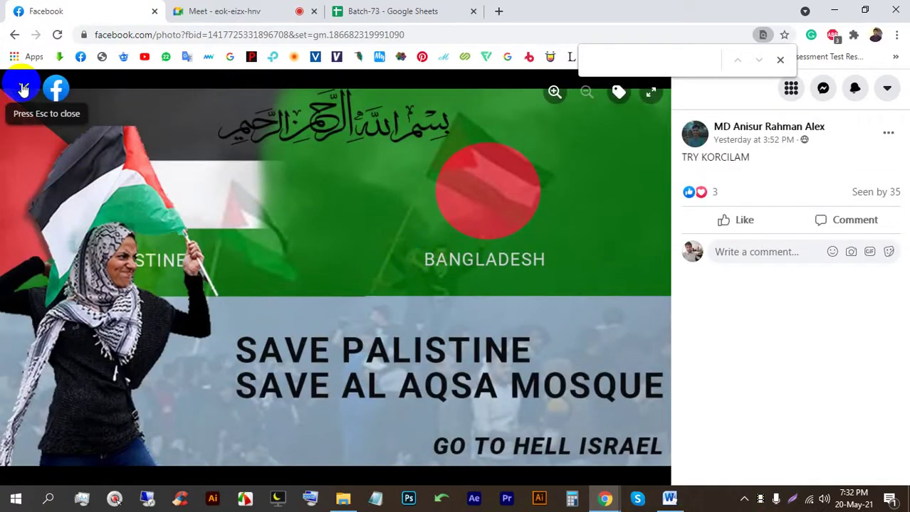
left_click(23, 89)
scroll(433, 300, "down", 5)
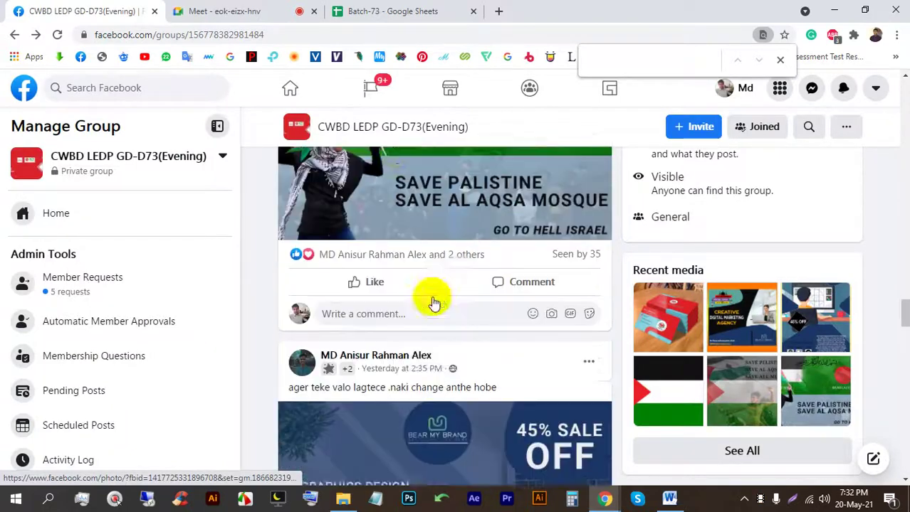
Step: Check the Meet tab, then view the Graphics Design poster full size
left_click(264, 9)
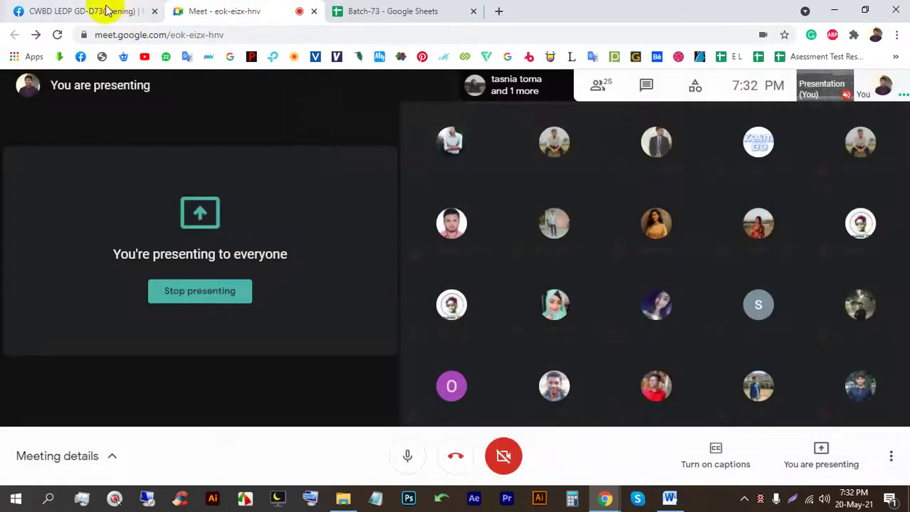
left_click(107, 11)
scroll(406, 282, "down", 3)
scroll(406, 281, "up", 2)
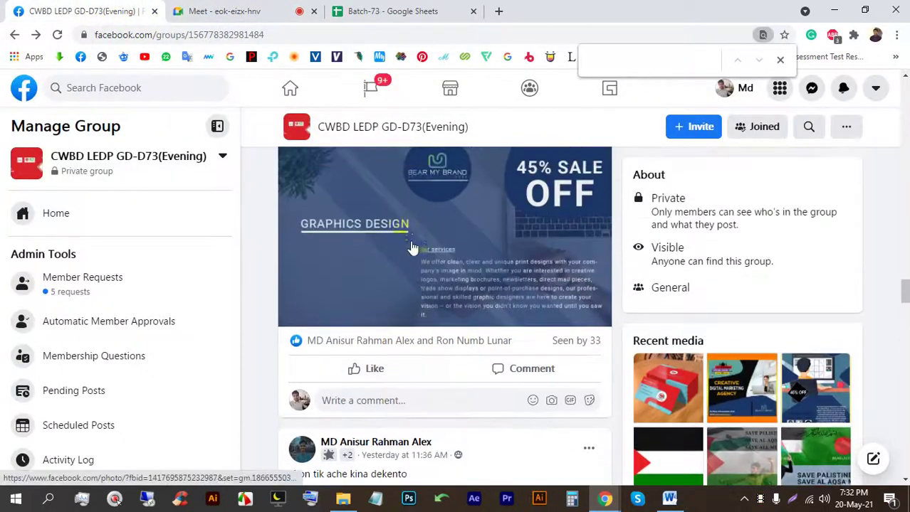
left_click(411, 239)
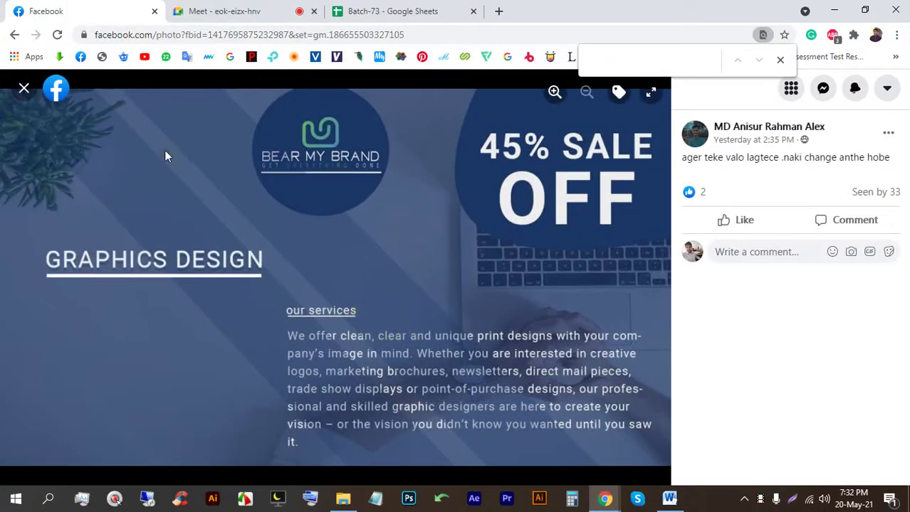
left_click(20, 99)
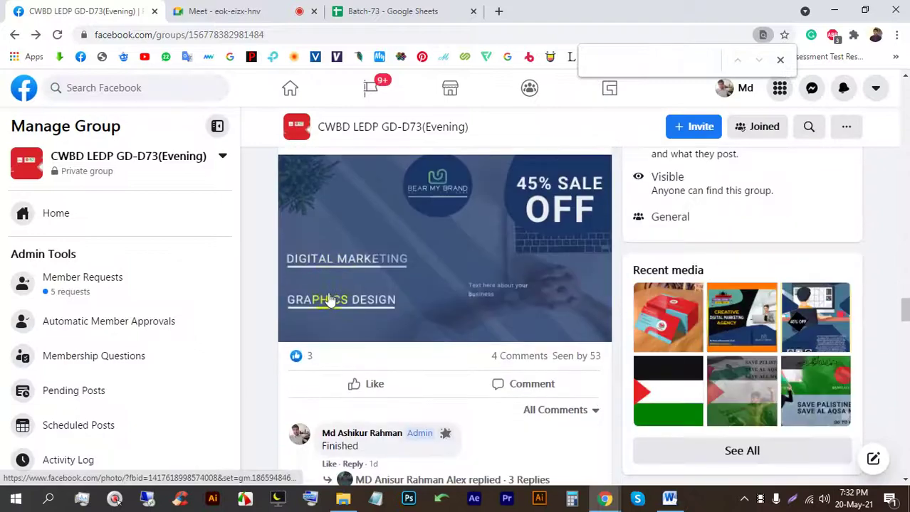
Step: View the corporate flyer image full size and switch back to the Meet call
left_click(229, 9)
left_click(62, 9)
scroll(367, 285, "down", 3)
scroll(366, 285, "down", 10)
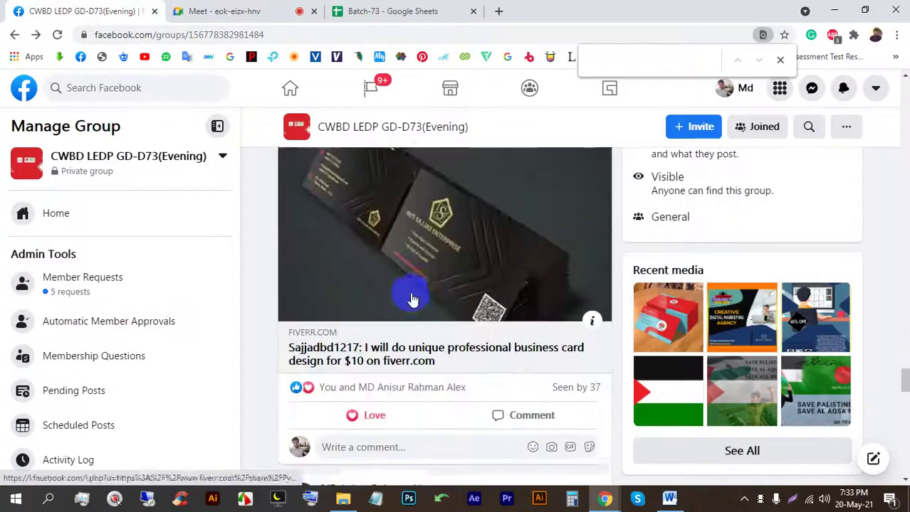
scroll(412, 299, "down", 10)
scroll(422, 305, "up", 2)
left_click(422, 304)
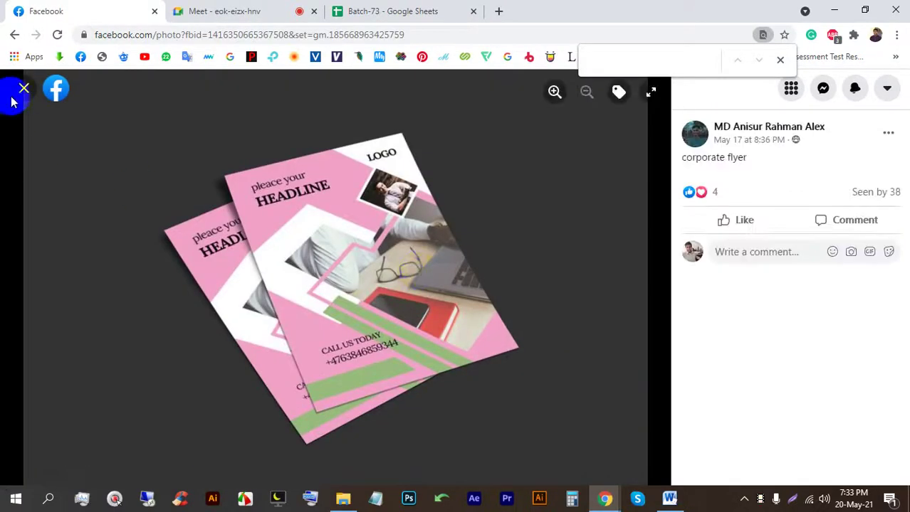
left_click(265, 9)
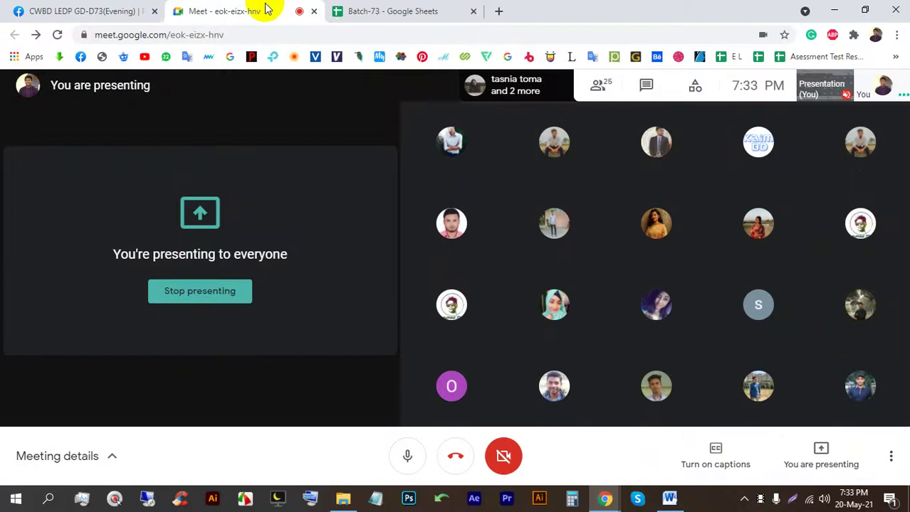
Step: Stop presenting the screen to the Meet call
left_click(228, 291)
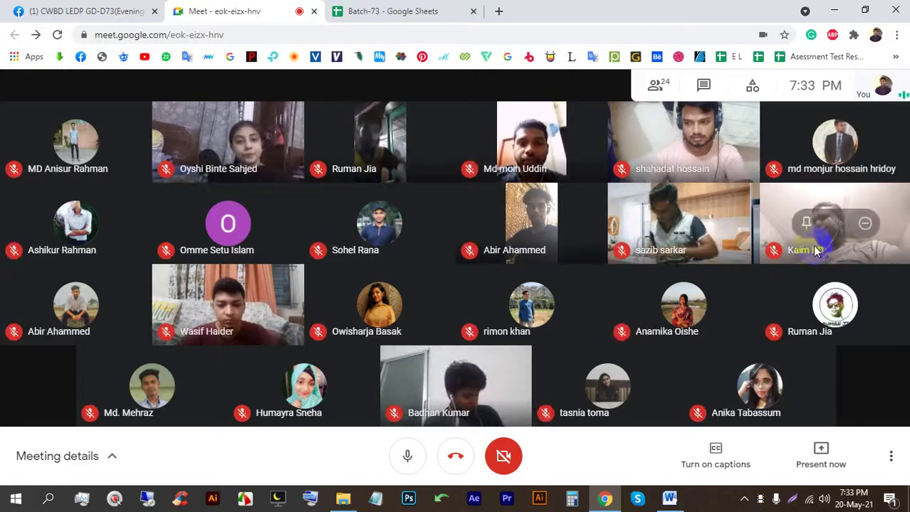
Step: Capture a full-screen screenshot of the Meet call and choose to save it
left_click(889, 337)
left_click_drag(0, 1, 97, 74)
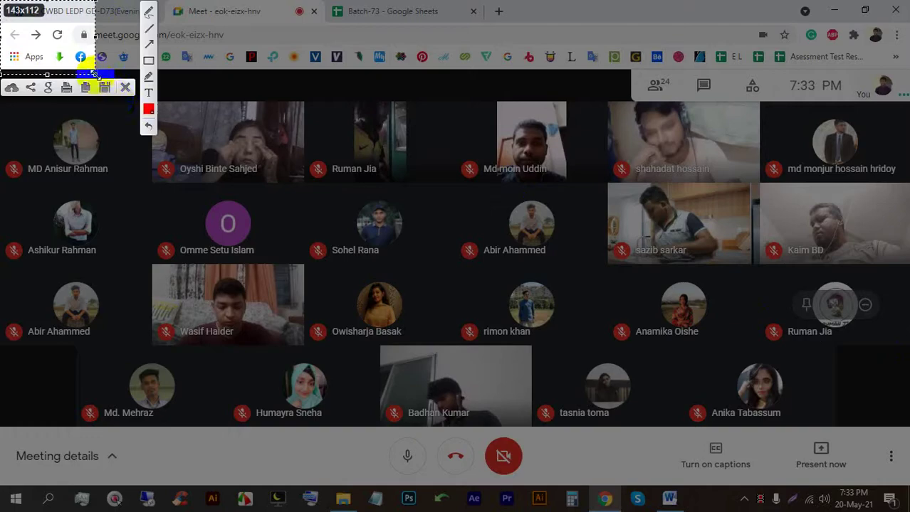
left_click(124, 88)
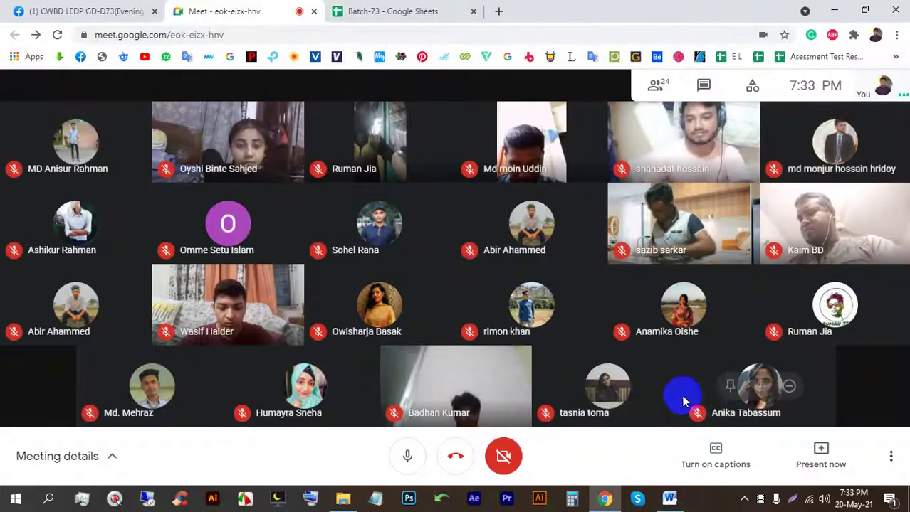
key("Print")
left_click_drag(3, 3, 908, 511)
left_click(871, 497)
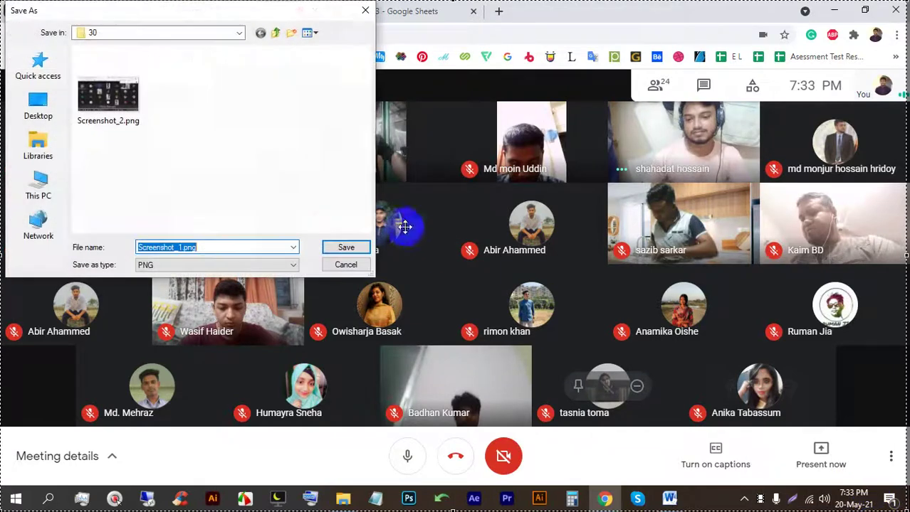
Step: Save Screenshot_1.png into a new folder 21 created inside folder 73 on drive E:
left_click(275, 35)
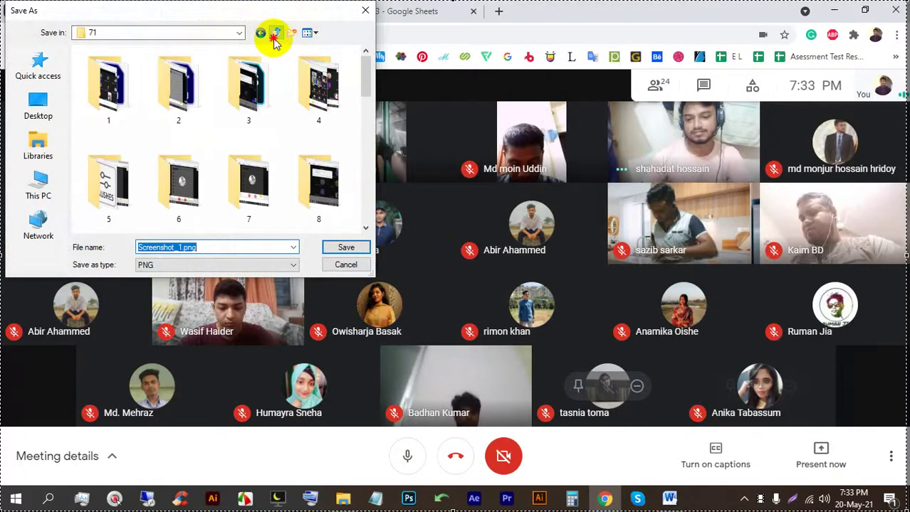
left_click(275, 35)
scroll(128, 164, "down", 3)
double_click(107, 118)
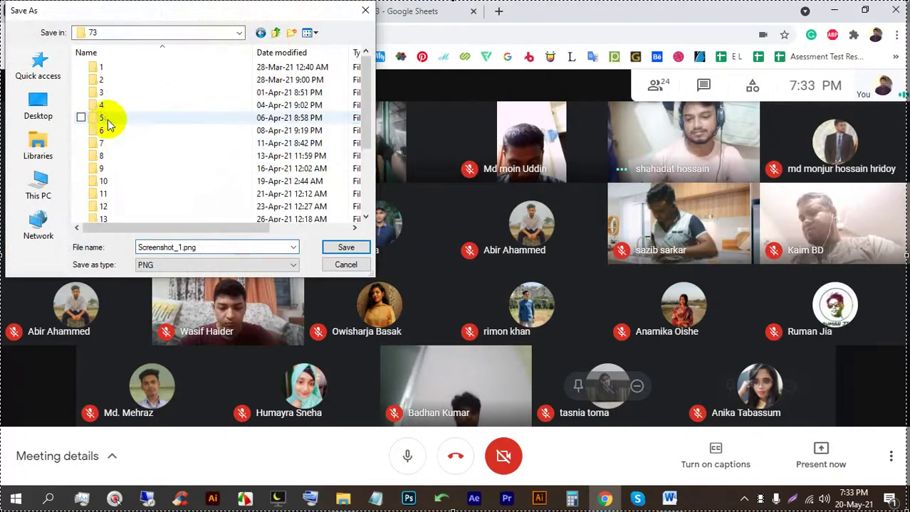
scroll(117, 142, "down", 3)
right_click(122, 214)
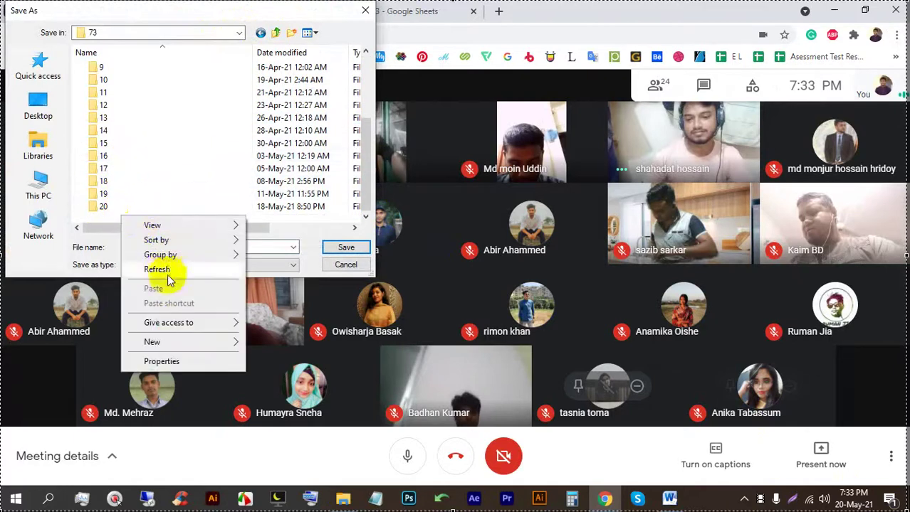
mouse_move(235, 343)
left_click(271, 358)
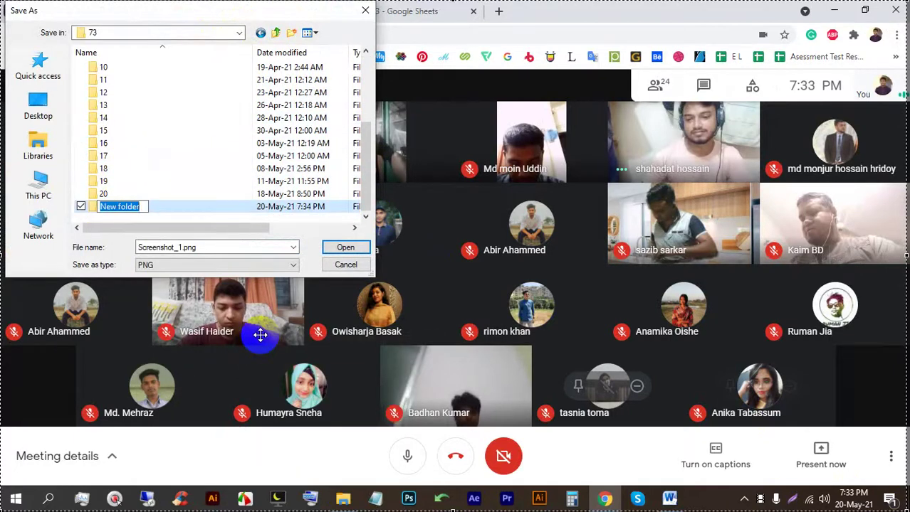
key("Return")
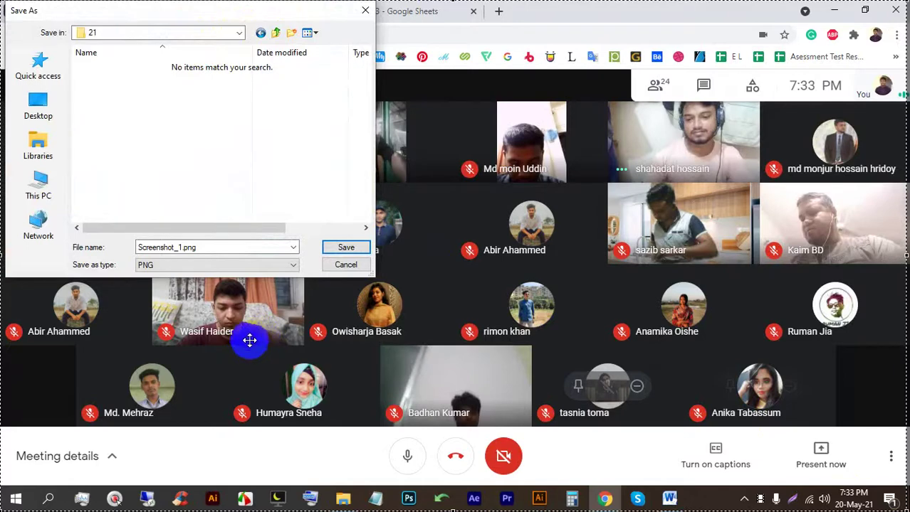
left_click(344, 249)
left_click(590, 145)
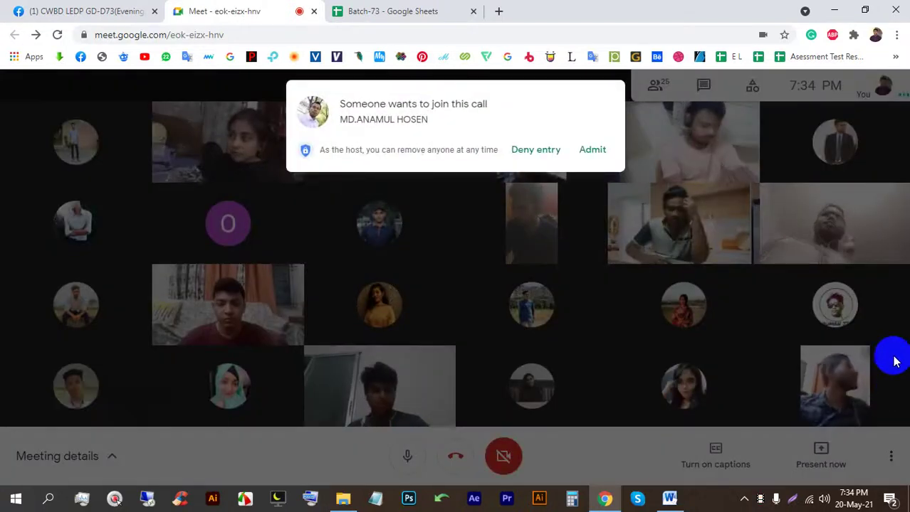
Step: Admit the person waiting to join the Meet call
left_click(604, 150)
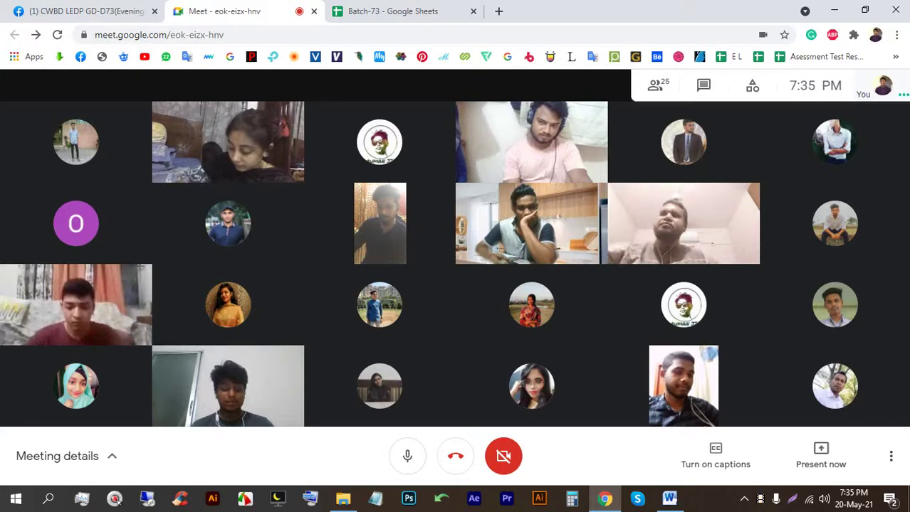
Step: Share the entire screen in Meet, hide the sharing notice, and close Word
left_click(818, 455)
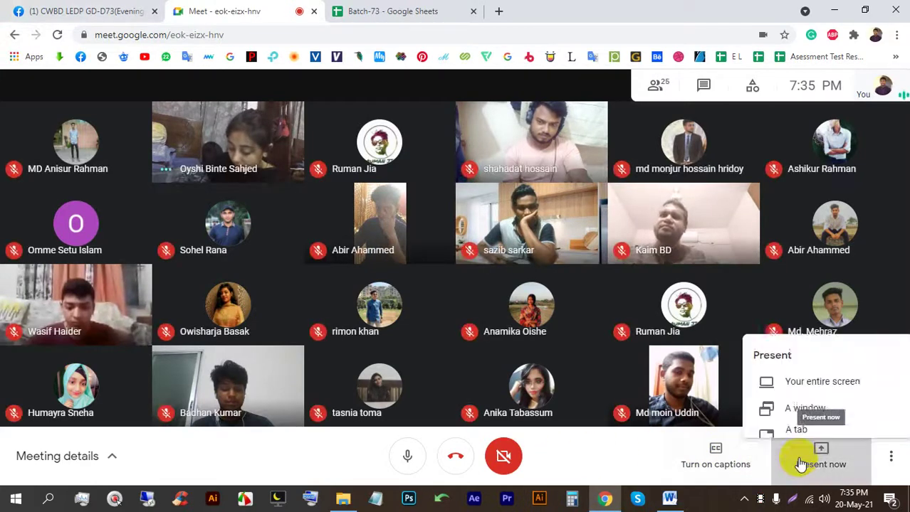
left_click(809, 338)
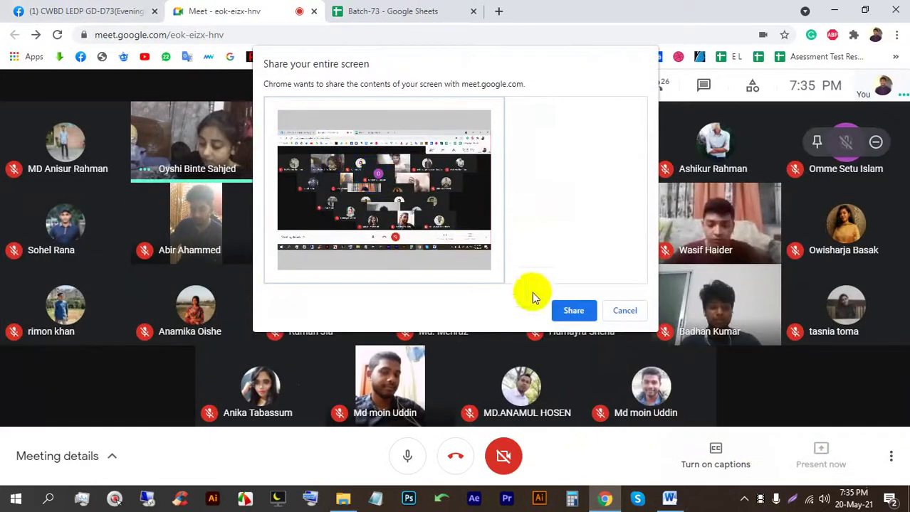
left_click(571, 309)
left_click(572, 465)
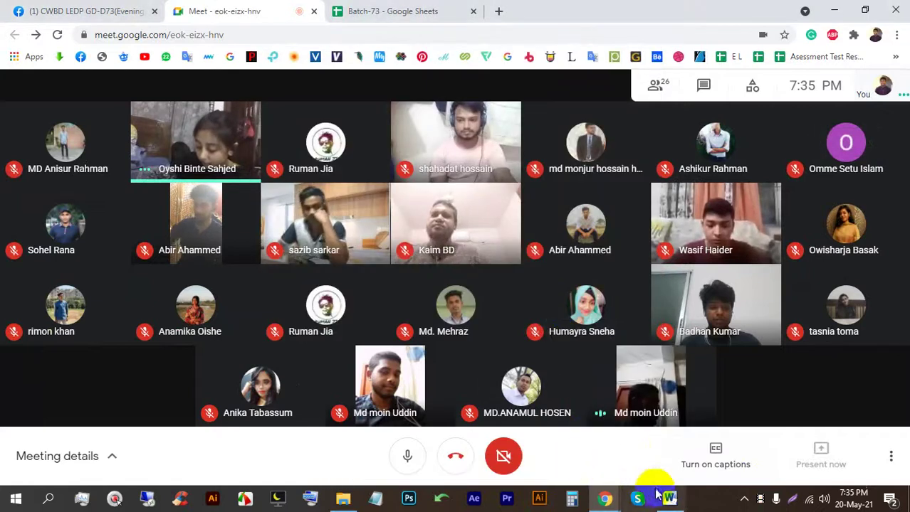
mouse_move(666, 491)
left_click(730, 398)
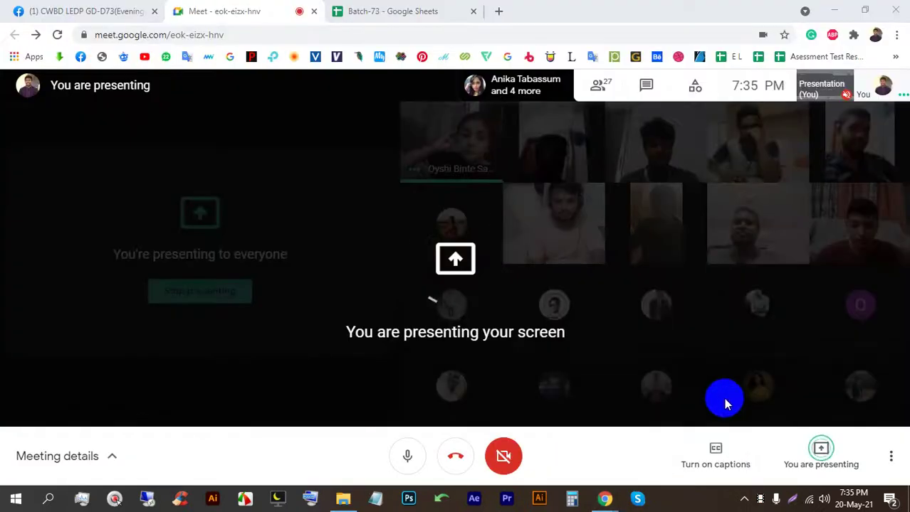
Step: Pin the Batch-73 tab and search Google for 'Movie poster' in a new tab
left_click(499, 9)
right_click(433, 13)
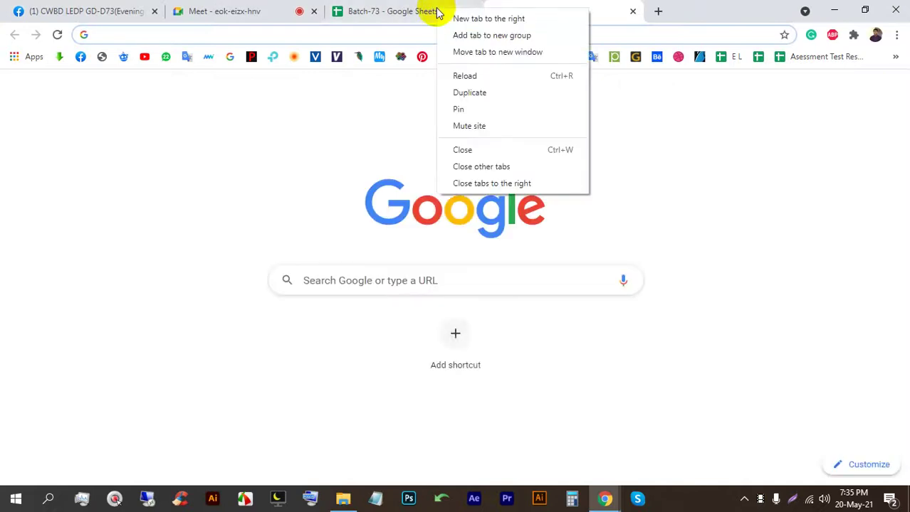
left_click(459, 108)
left_click(414, 34)
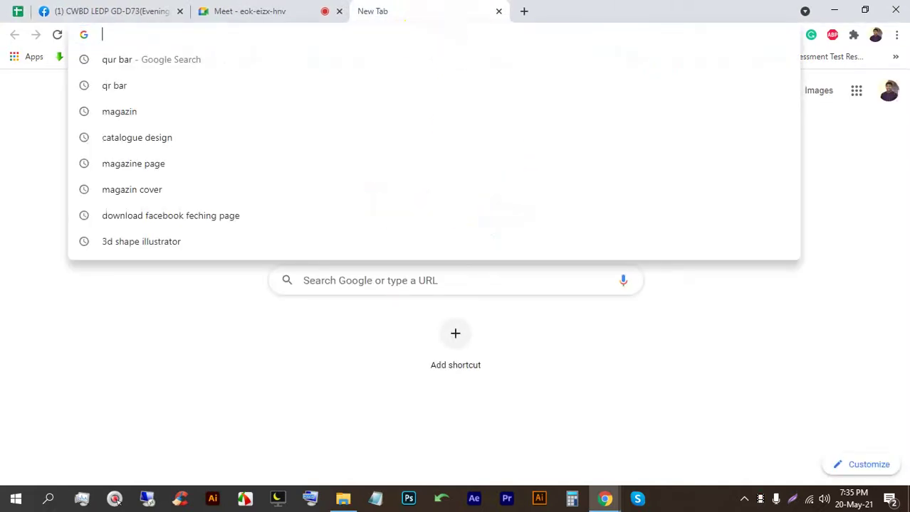
type("Movie poster")
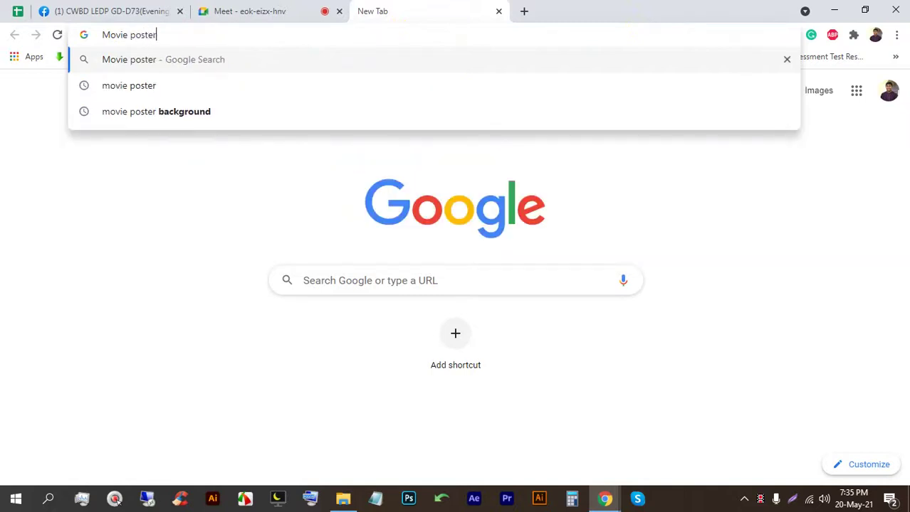
key("Return")
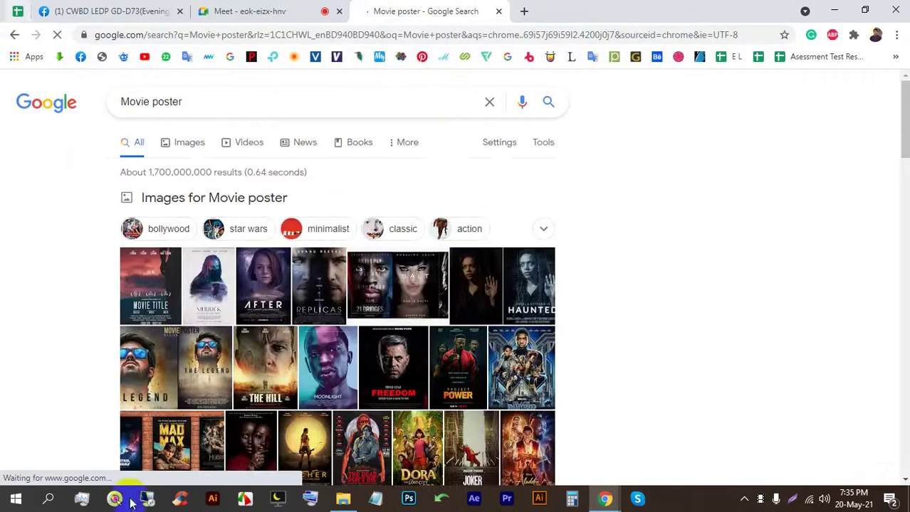
Step: Switch the Movie poster search to image results, checking the Meet call in between
left_click(183, 146)
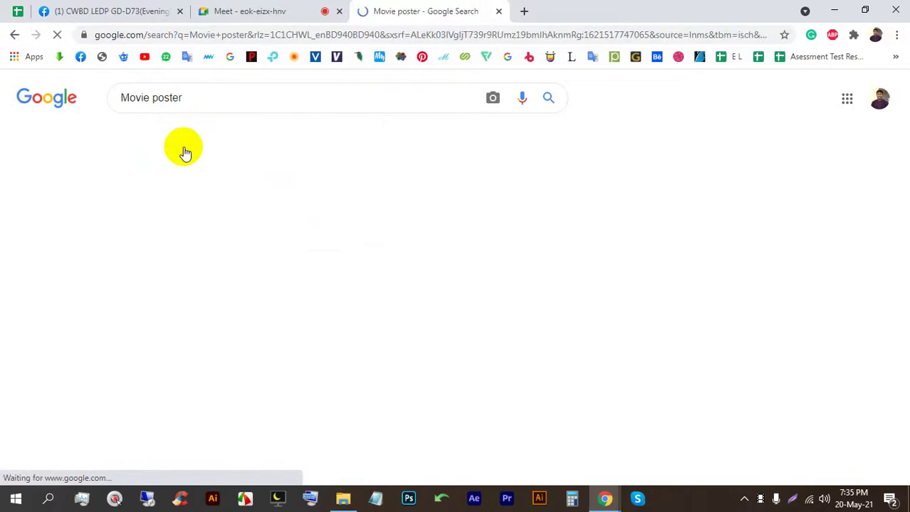
scroll(331, 233, "down", 2)
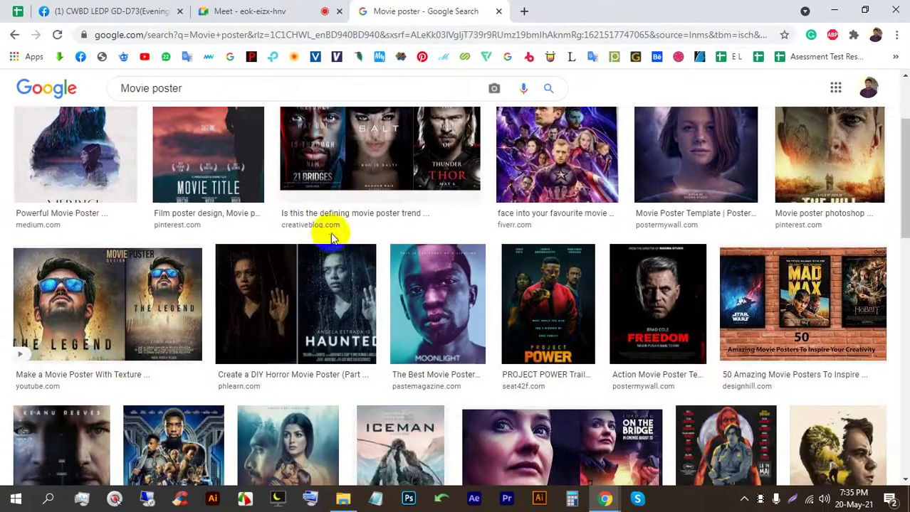
scroll(341, 288, "down", 2)
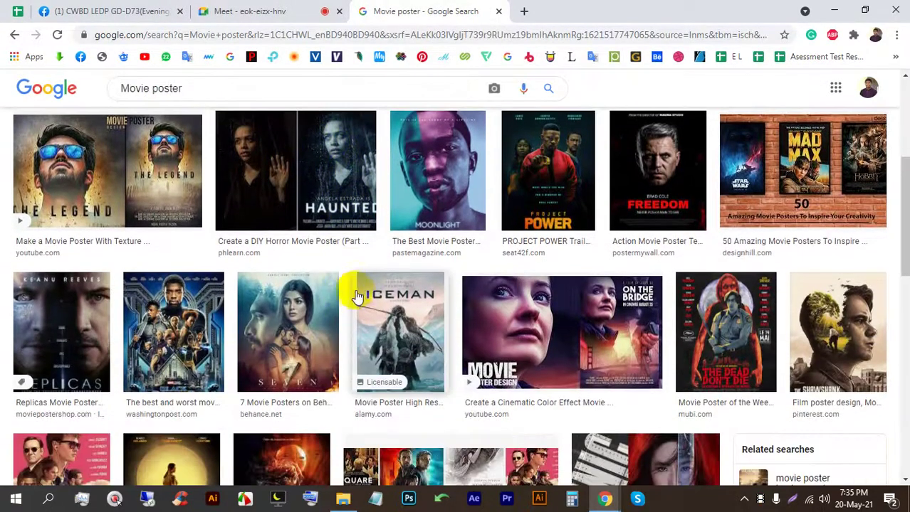
left_click(278, 9)
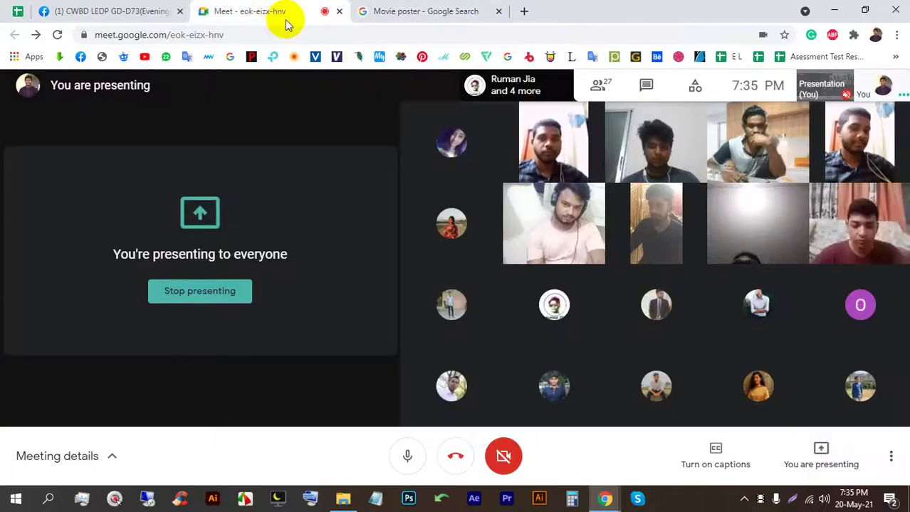
left_click(406, 9)
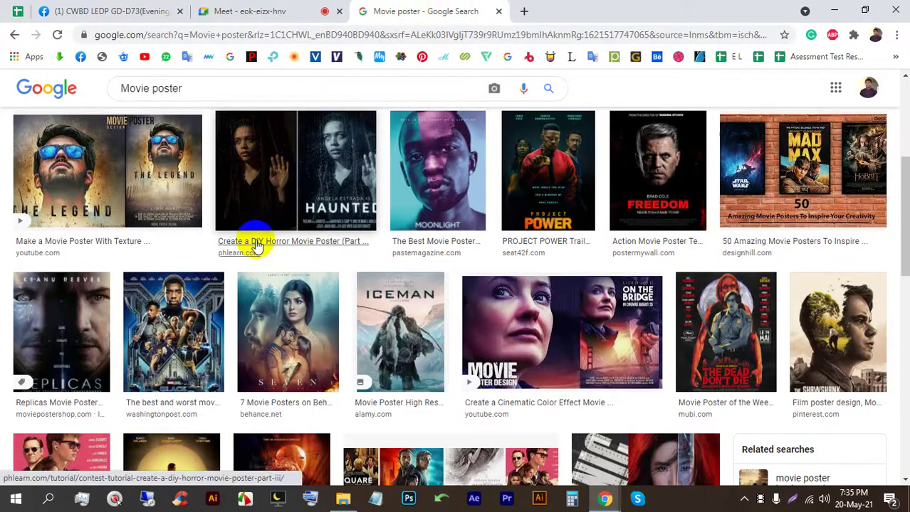
left_click(248, 9)
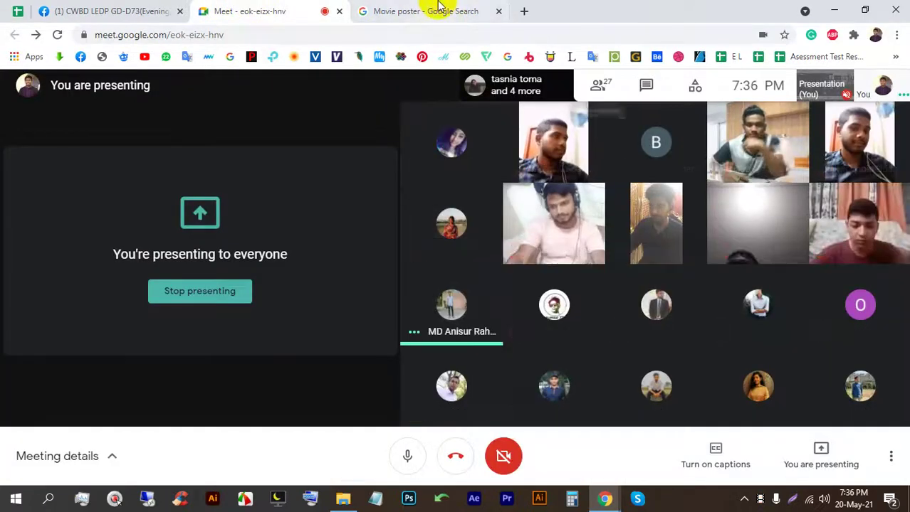
left_click(439, 7)
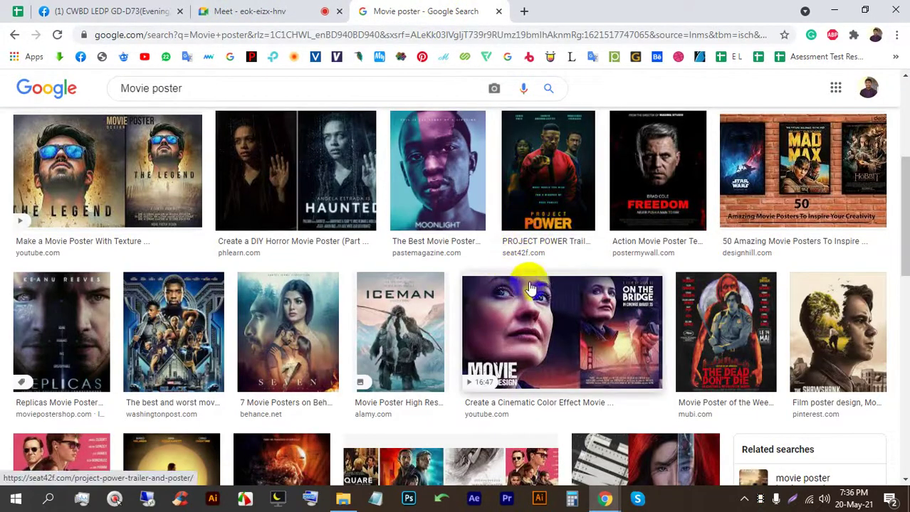
Step: Scroll the Movie poster image results and preview the Project Power poster
scroll(324, 313, "down", 2)
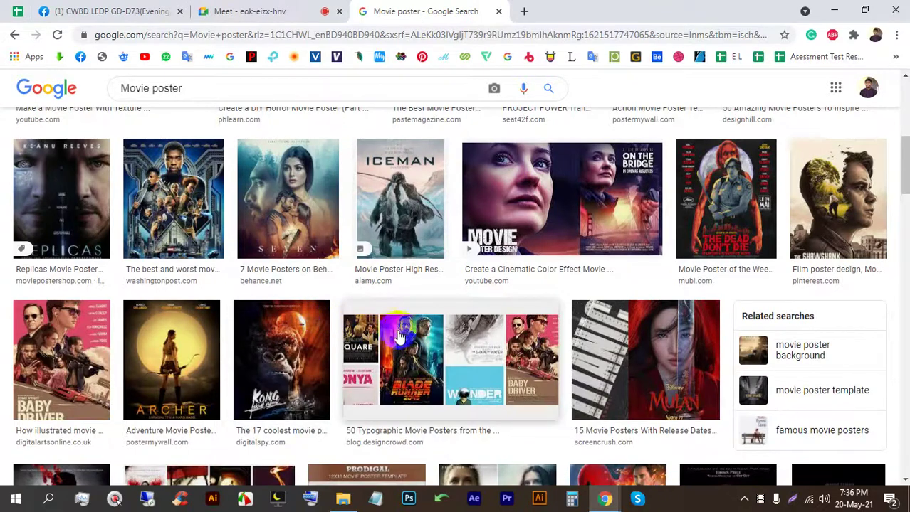
scroll(371, 349, "down", 2)
left_click(272, 8)
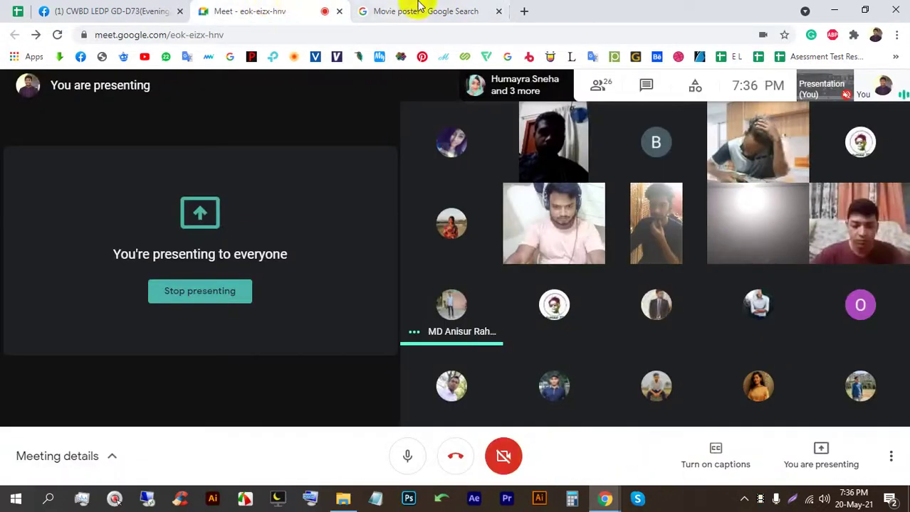
left_click(455, 10)
scroll(380, 356, "up", 4)
scroll(379, 377, "up", 5)
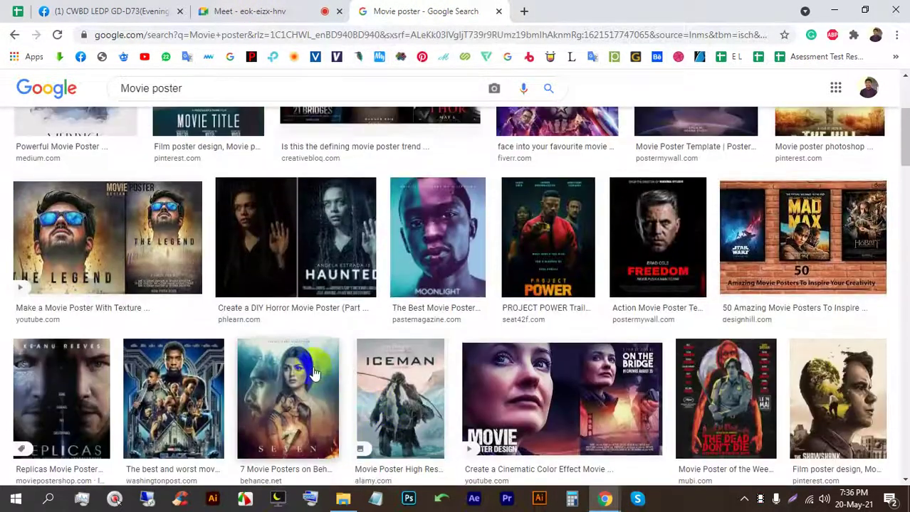
scroll(417, 244, "down", 1)
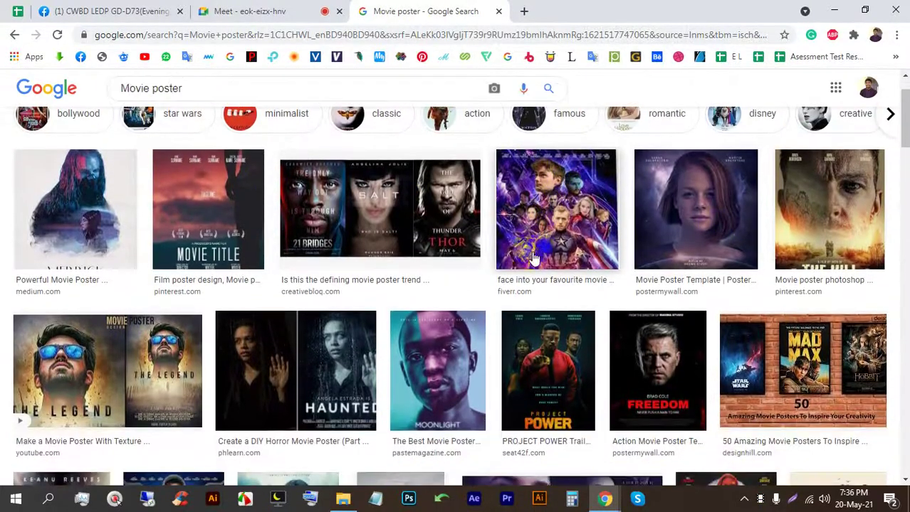
left_click(510, 348)
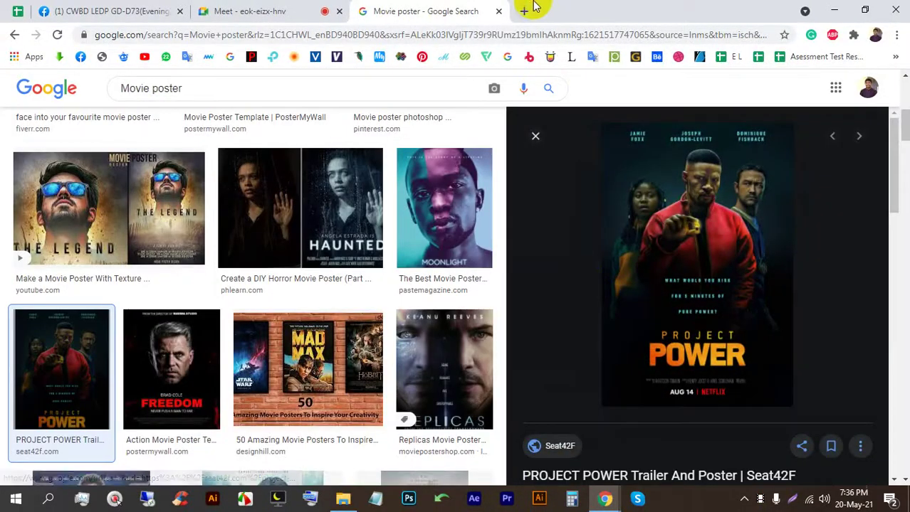
Step: Search Google for 'bangla movie poster' in a new tab
left_click(524, 11)
type("bangla")
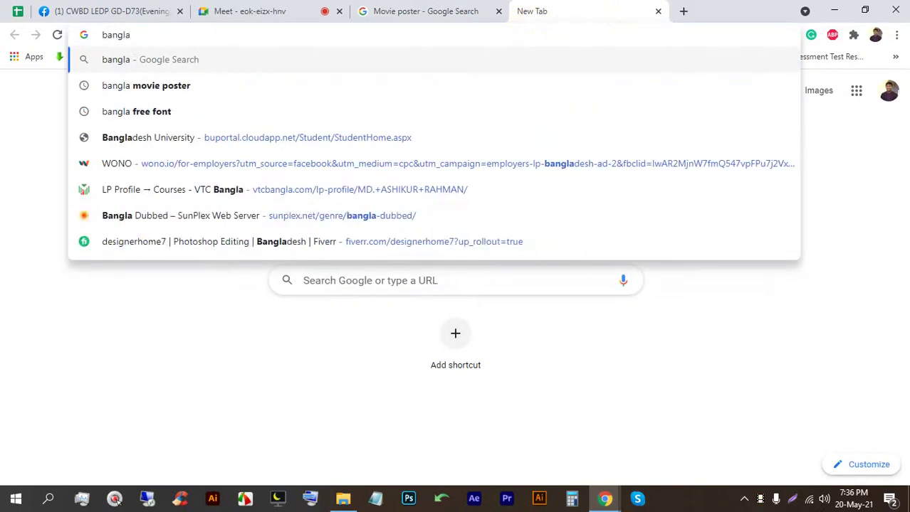
key("Down")
key("Return")
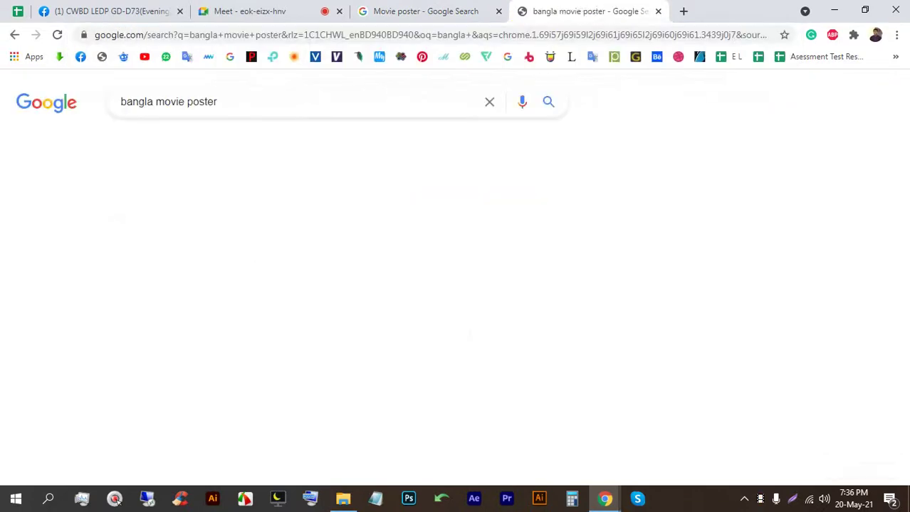
Step: Show bangla movie poster image results, check the Meet presentation, then return to Movie poster results
left_click(191, 140)
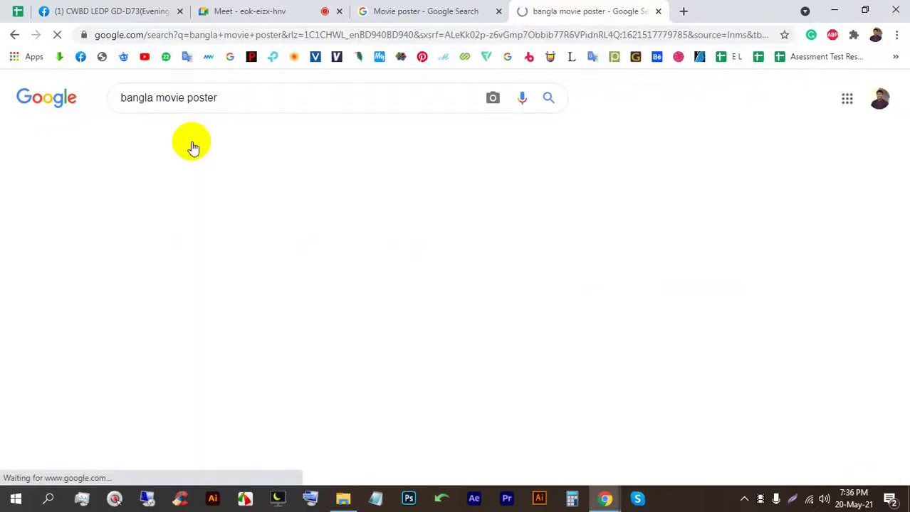
left_click(238, 8)
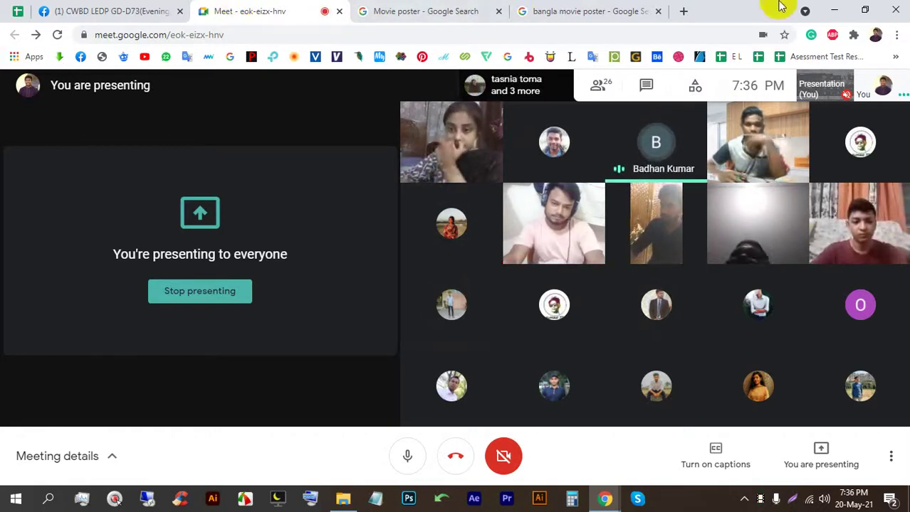
left_click(406, 11)
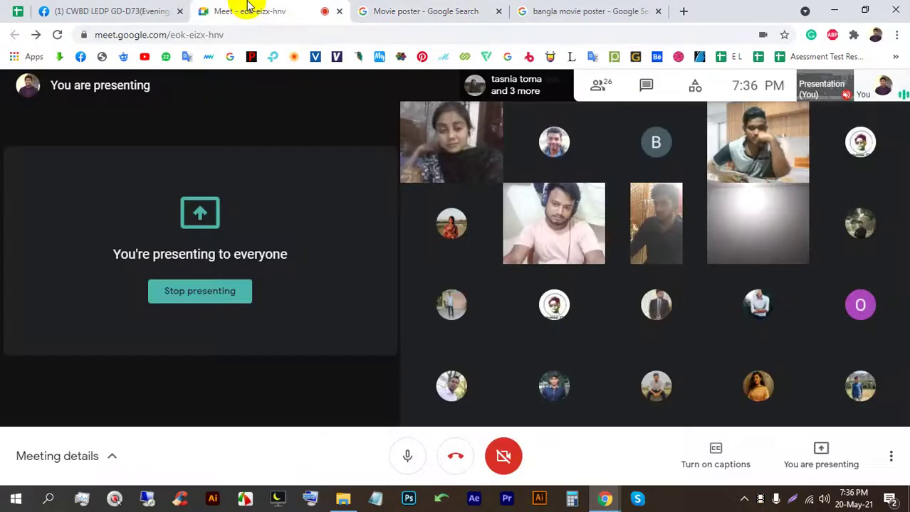
Step: Scroll the Movie poster results, then admit the waiting participant to the Meet call
left_click(437, 7)
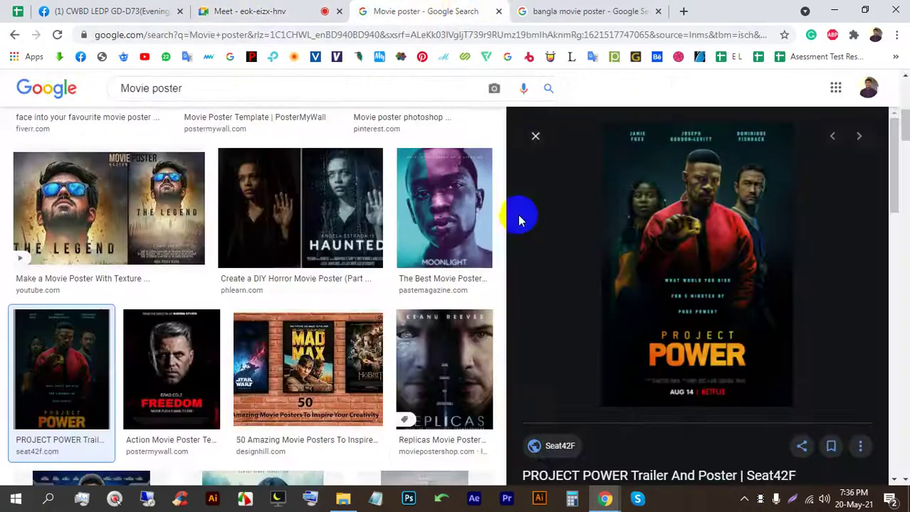
scroll(368, 279, "down", 1)
scroll(368, 280, "down", 2)
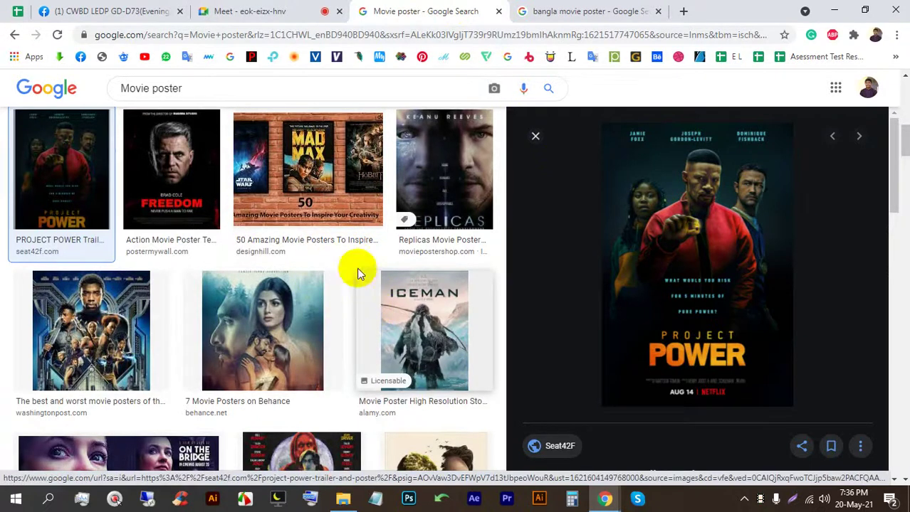
left_click(284, 8)
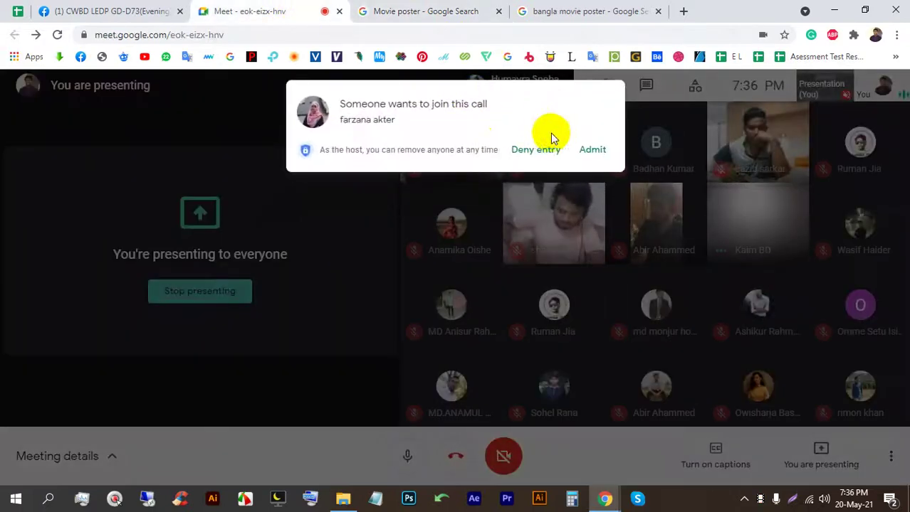
left_click(594, 149)
Step: Preview the MOVIE TITLE, 21 Bridges, Movie poster photoshop and AFTER template posters
left_click(432, 12)
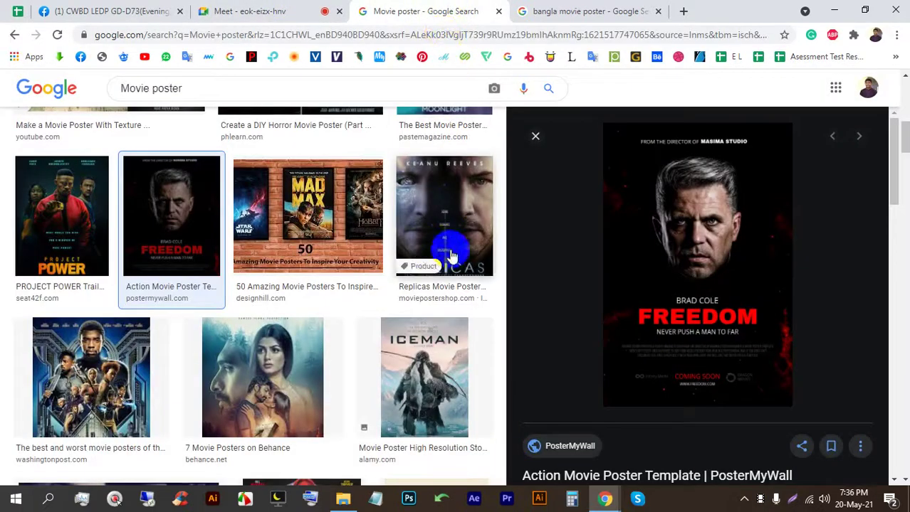
scroll(449, 255, "down", 5)
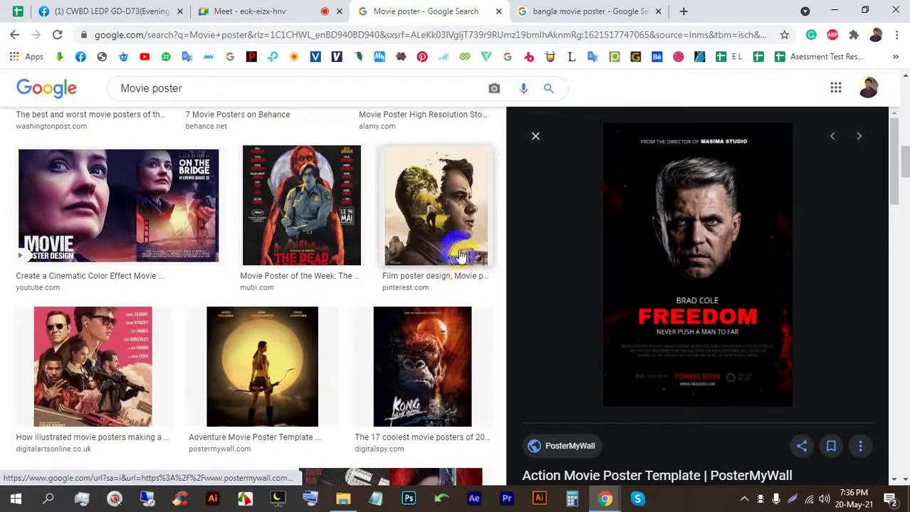
left_click(264, 10)
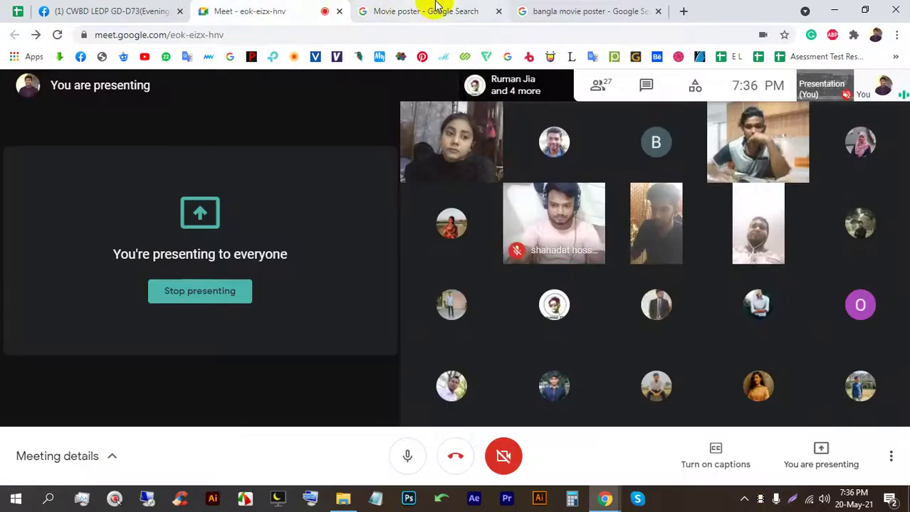
left_click(436, 8)
scroll(463, 306, "down", 2)
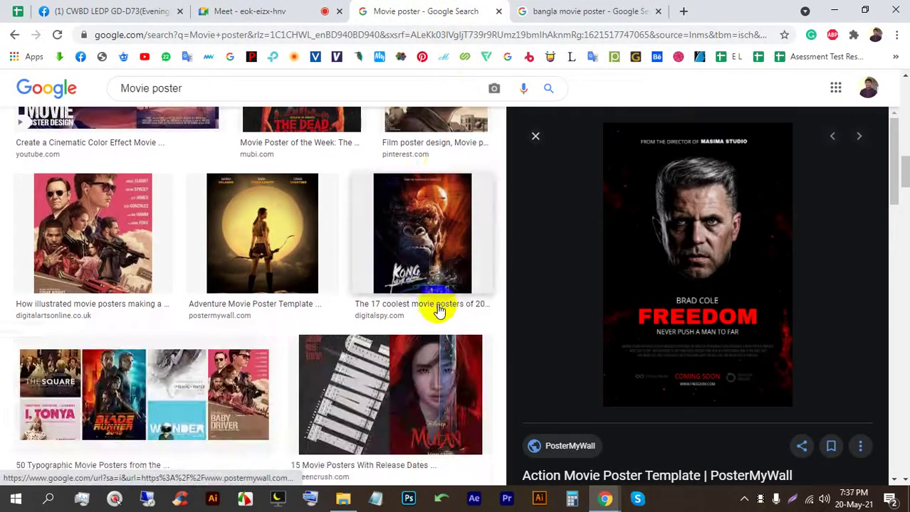
scroll(430, 315, "down", 1)
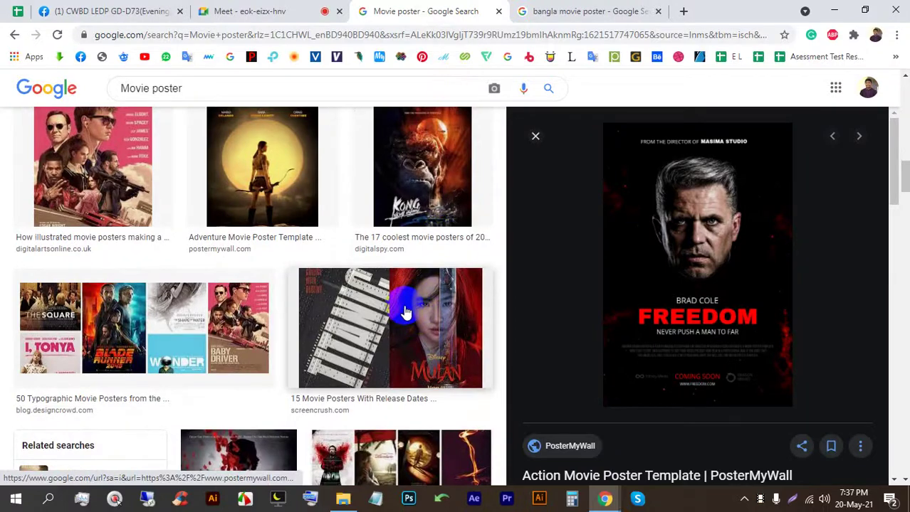
scroll(413, 310, "up", 6)
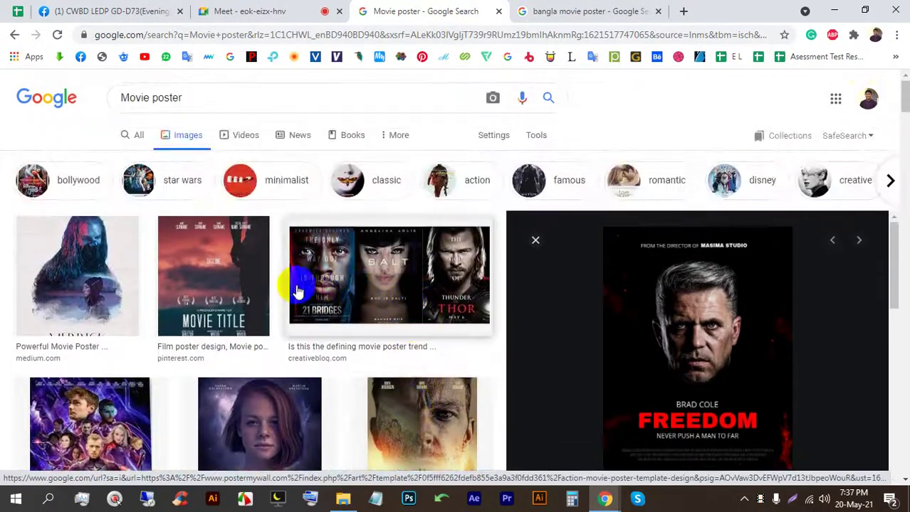
left_click(241, 270)
scroll(404, 235, "up", 2)
left_click(398, 281)
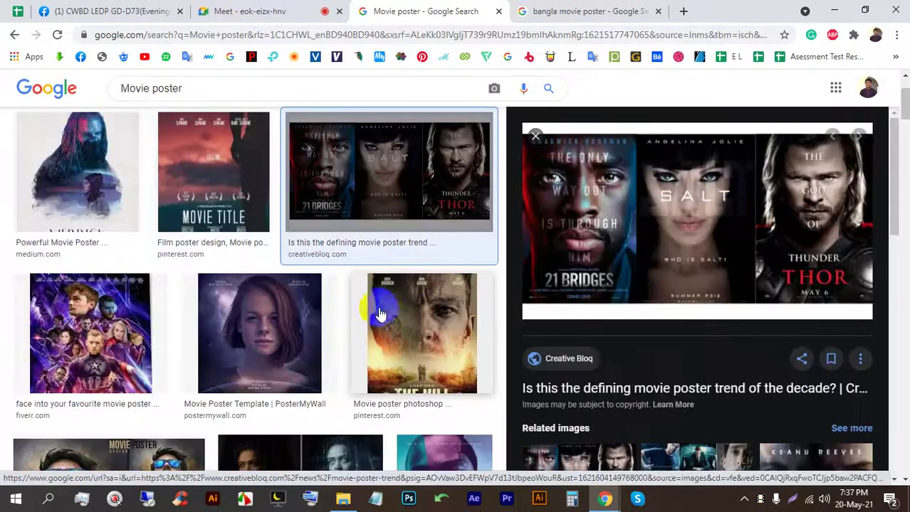
left_click(418, 316)
left_click(331, 332)
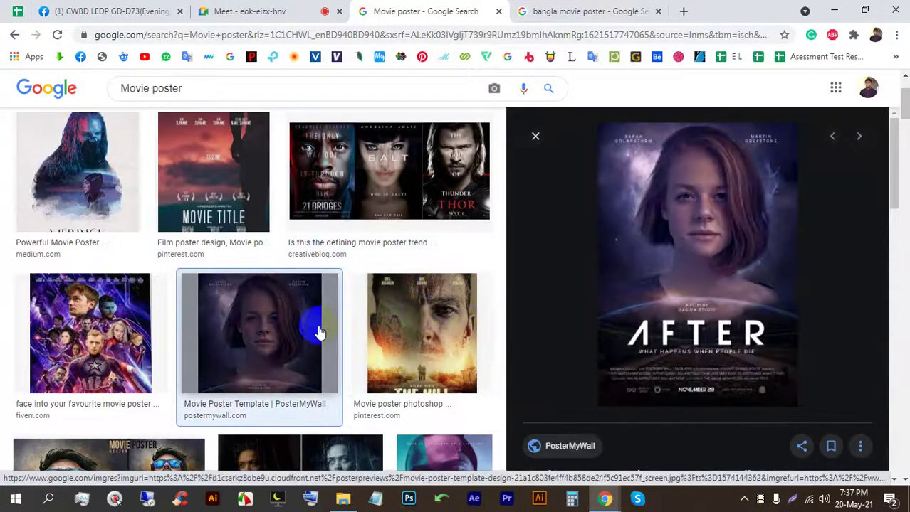
Step: Preview the Avengers fan poster, then switch to the bangla movie poster results
left_click(283, 10)
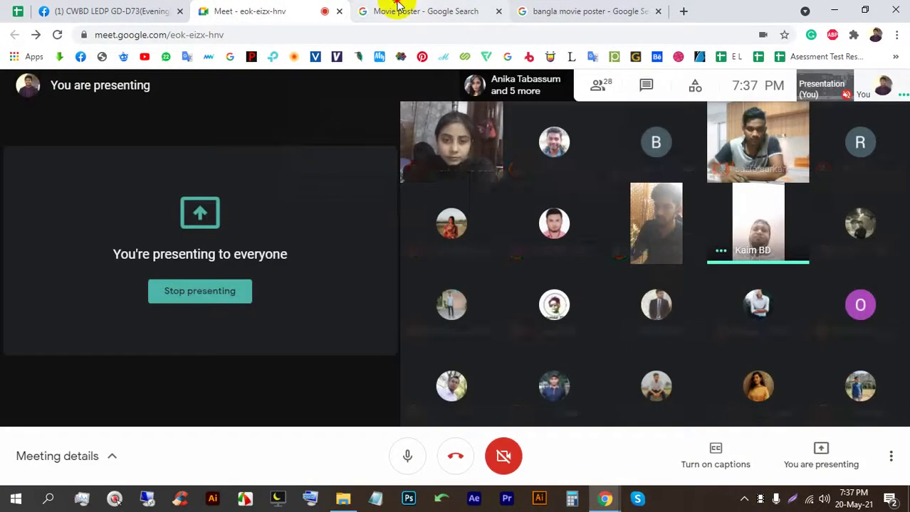
left_click(400, 9)
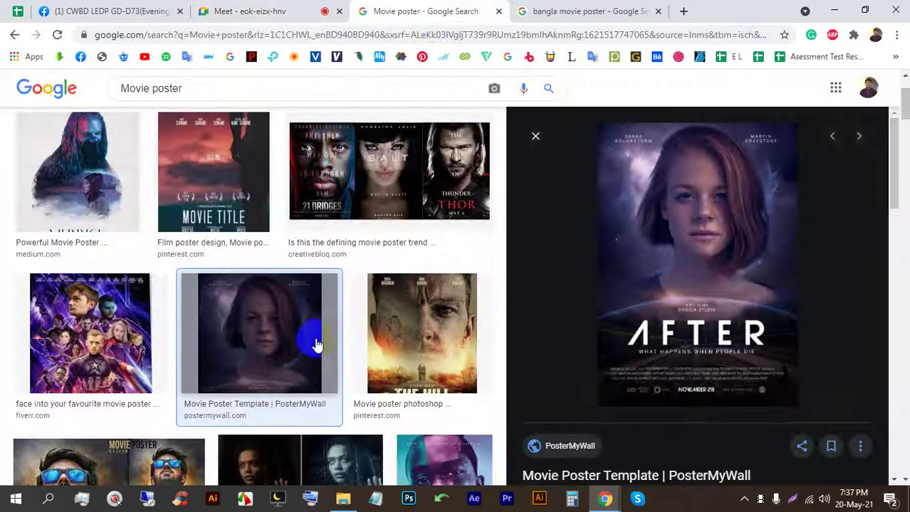
scroll(295, 326, "down", 2)
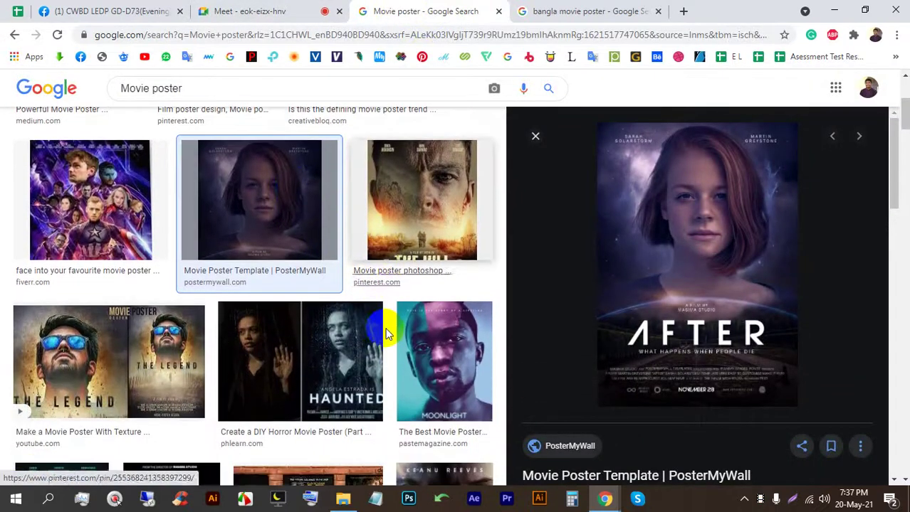
left_click(92, 224)
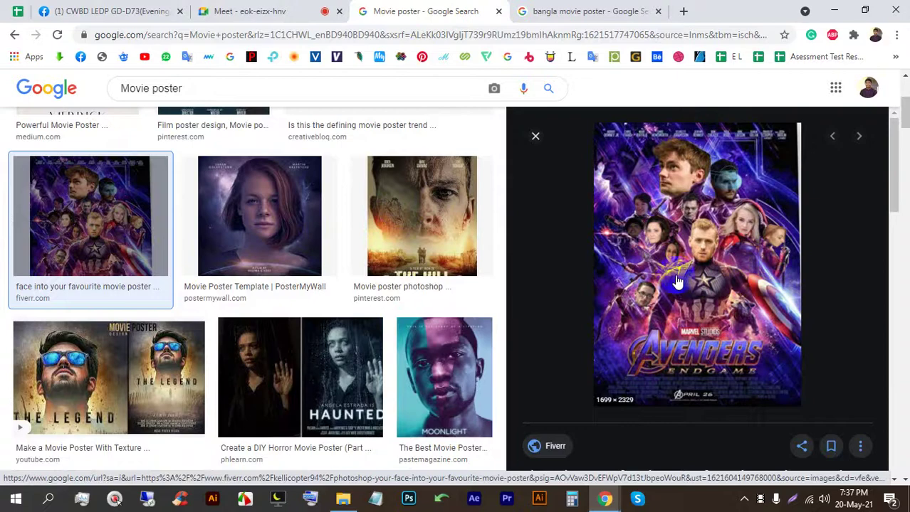
scroll(676, 283, "down", 3)
left_click(562, 11)
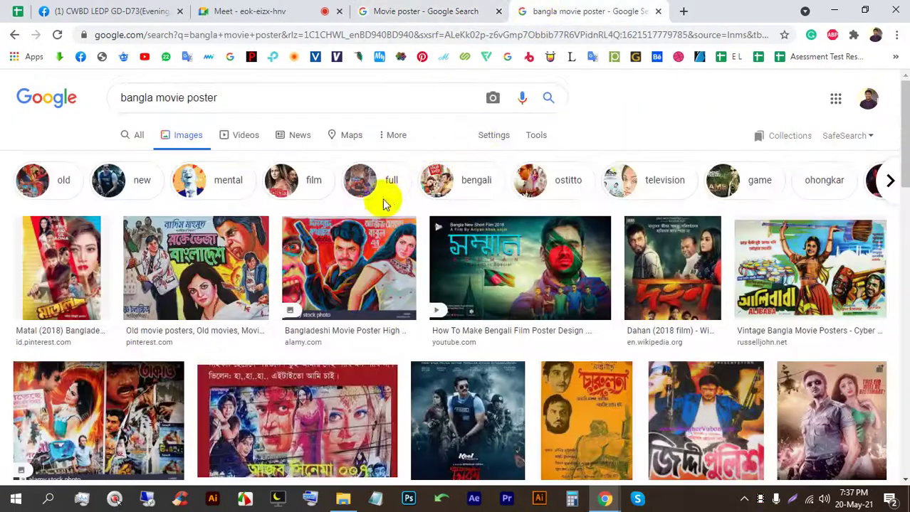
Step: Preview the Funny Bangla Movie Posters image and admit a waiting person to the call
scroll(410, 209, "down", 2)
left_click(322, 284)
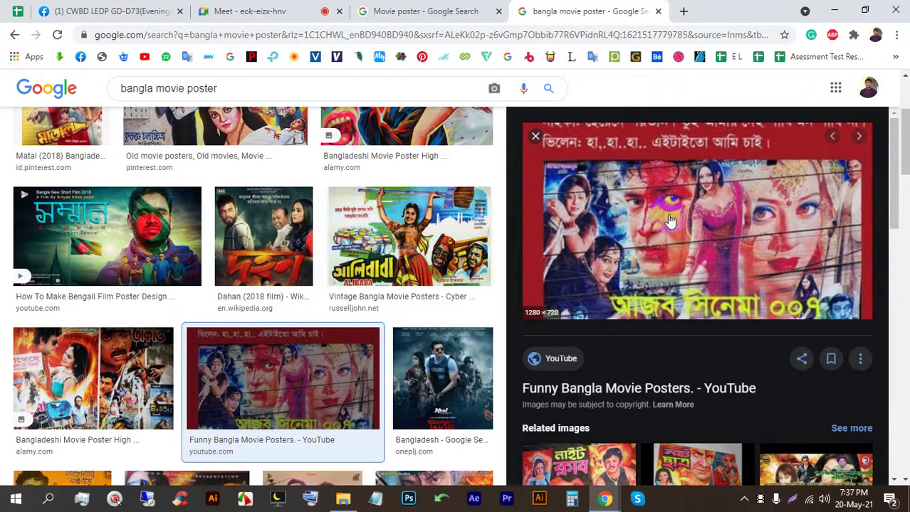
scroll(649, 301, "down", 3)
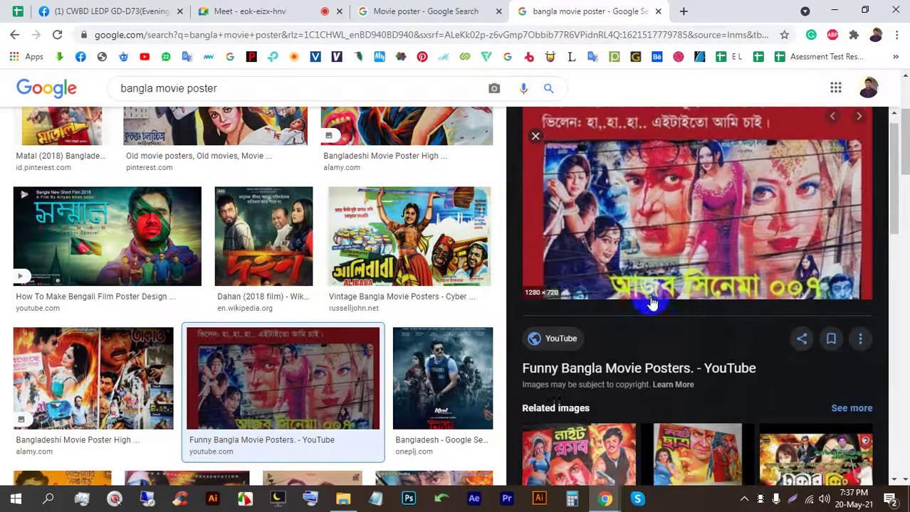
left_click(229, 10)
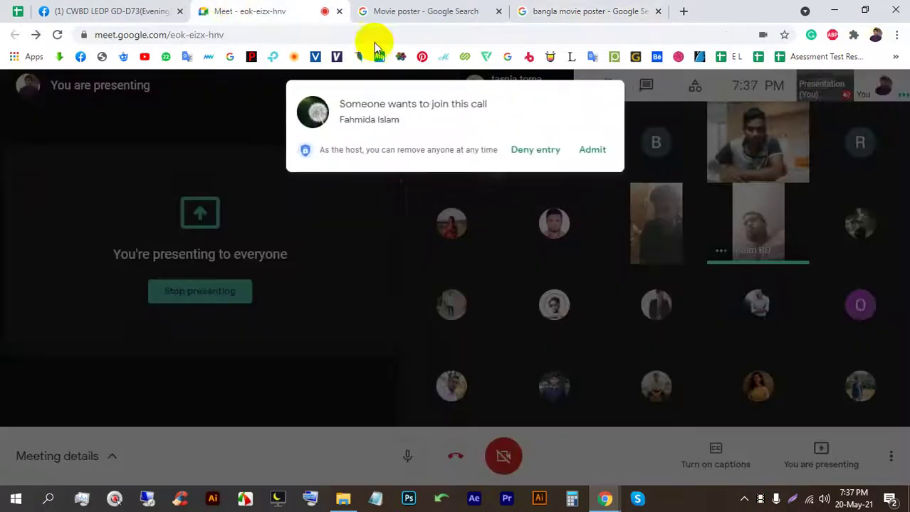
left_click(590, 149)
left_click(555, 8)
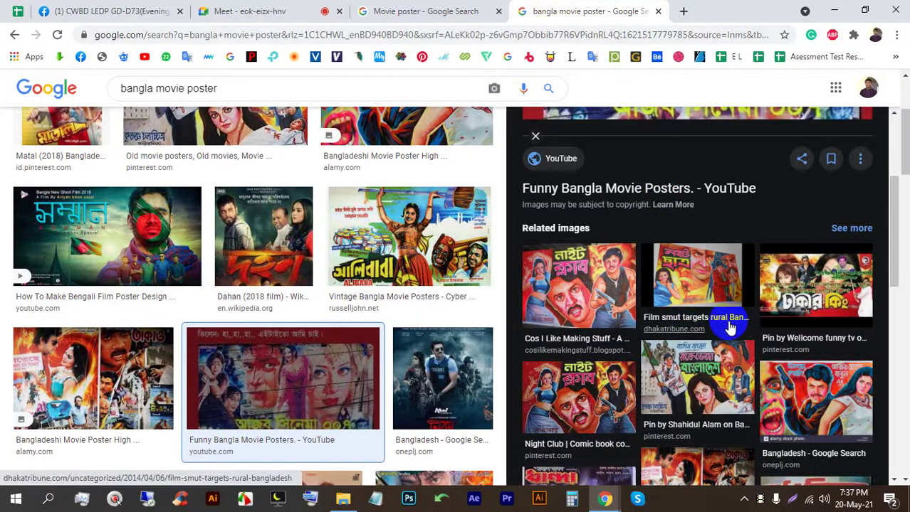
Step: Preview the Films Vs Reality, Premik Chele and Bangla Movie Poster Cover images
scroll(647, 335, "down", 2)
scroll(490, 312, "down", 2)
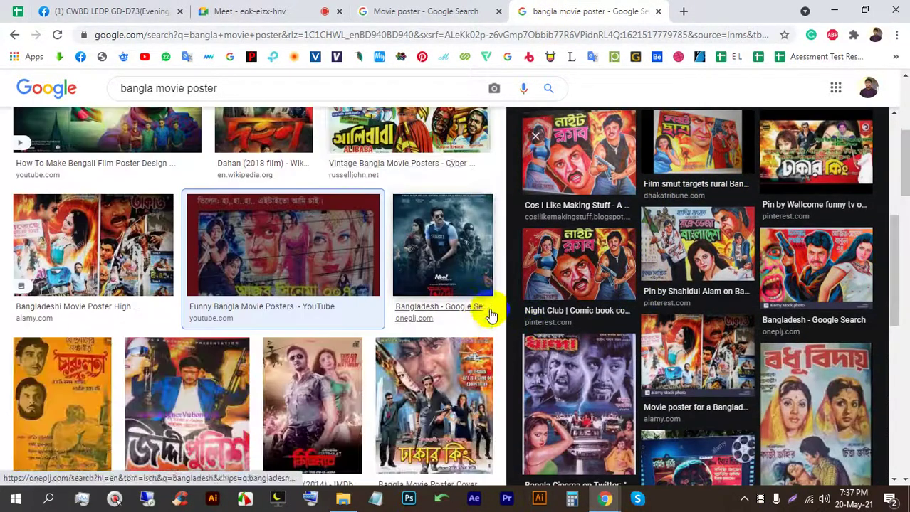
scroll(477, 307, "down", 2)
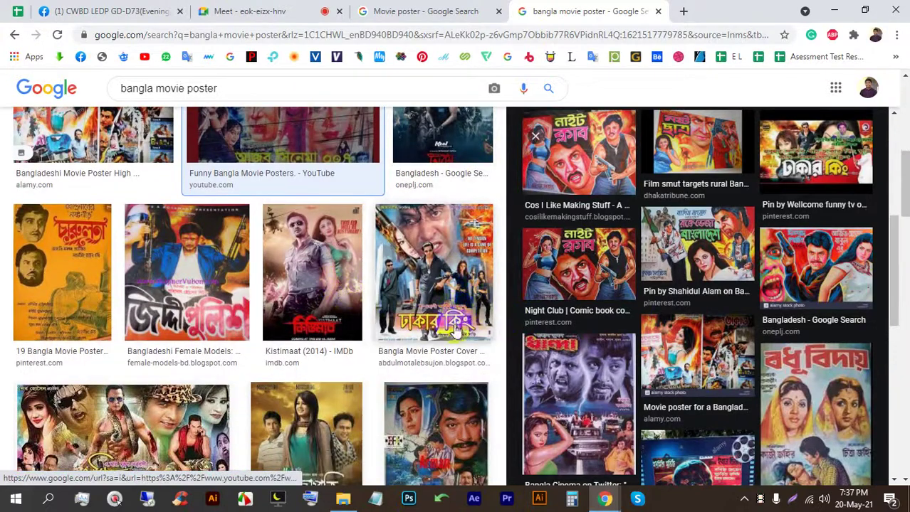
scroll(627, 324, "down", 1)
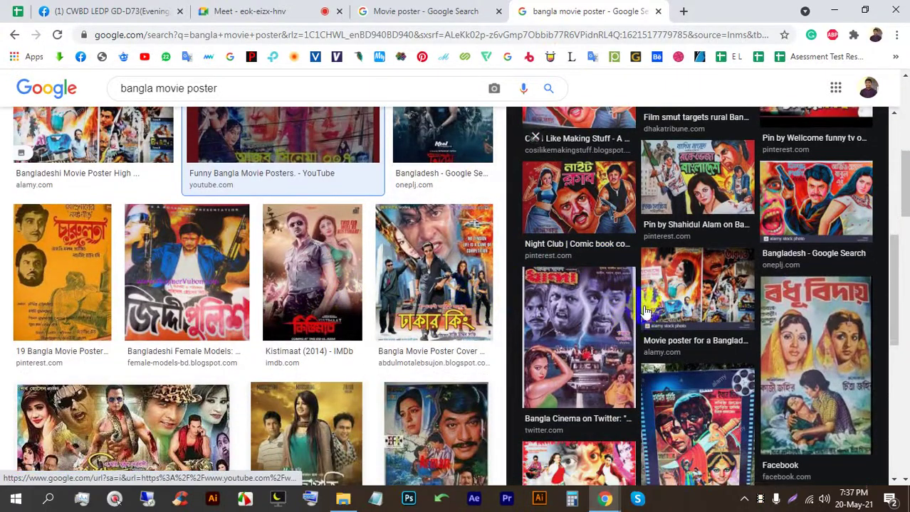
scroll(644, 311, "down", 4)
left_click(561, 287)
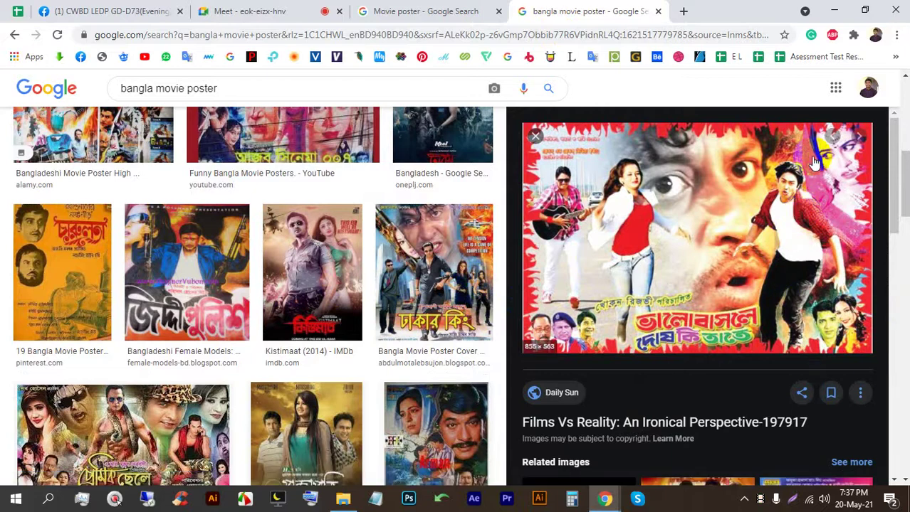
left_click(114, 426)
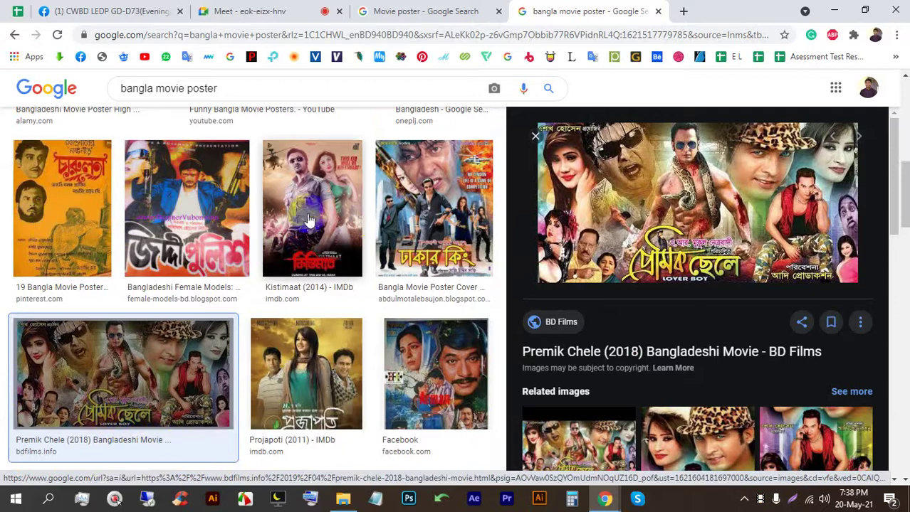
left_click(395, 216)
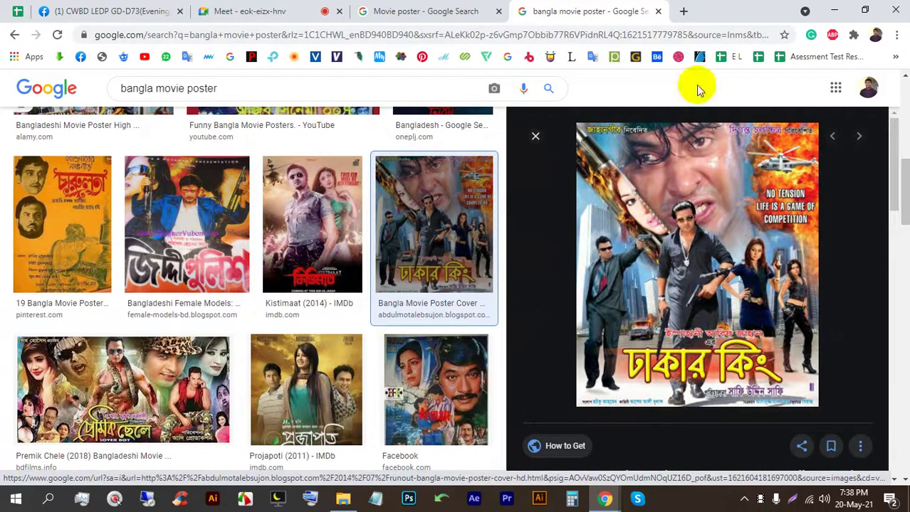
Step: Preview the Kanamachi and Fidaa posters, then return to the Movie poster results
scroll(702, 269, "down", 5)
left_click(709, 297)
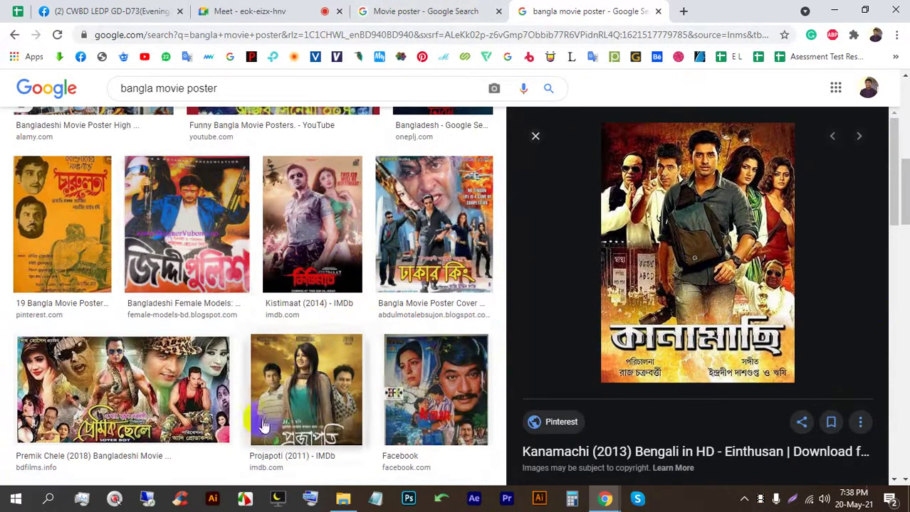
scroll(297, 323, "down", 4)
scroll(352, 314, "down", 2)
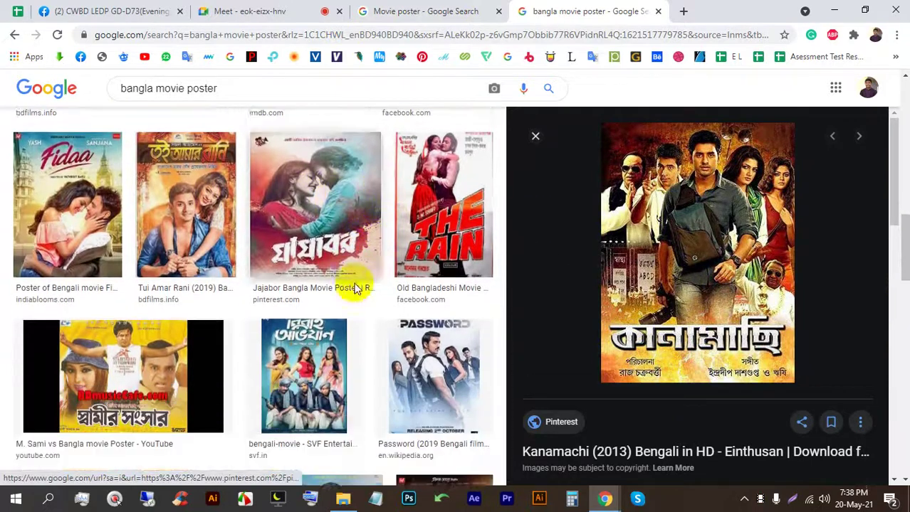
left_click(64, 185)
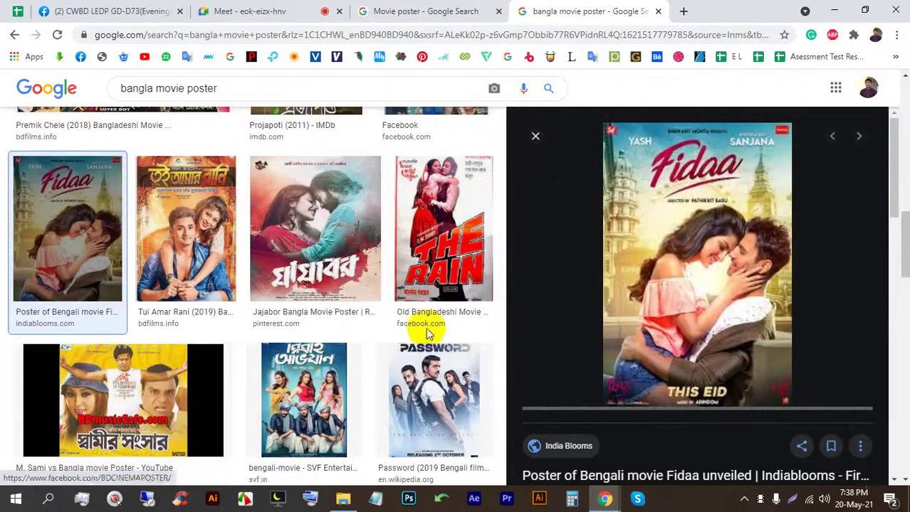
left_click(408, 11)
scroll(317, 308, "up", 3)
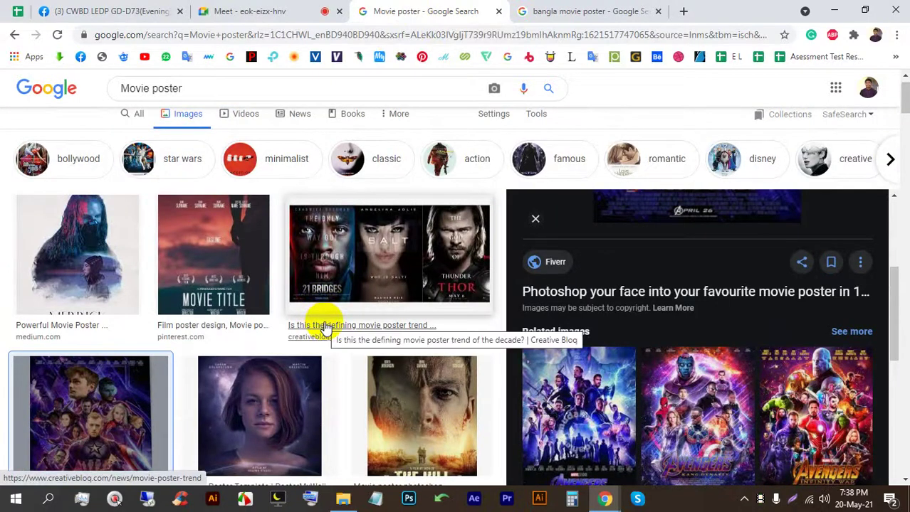
Step: Preview the Project Power poster, then the ARCHER adventure poster template
scroll(416, 329, "down", 3)
scroll(403, 389, "down", 2)
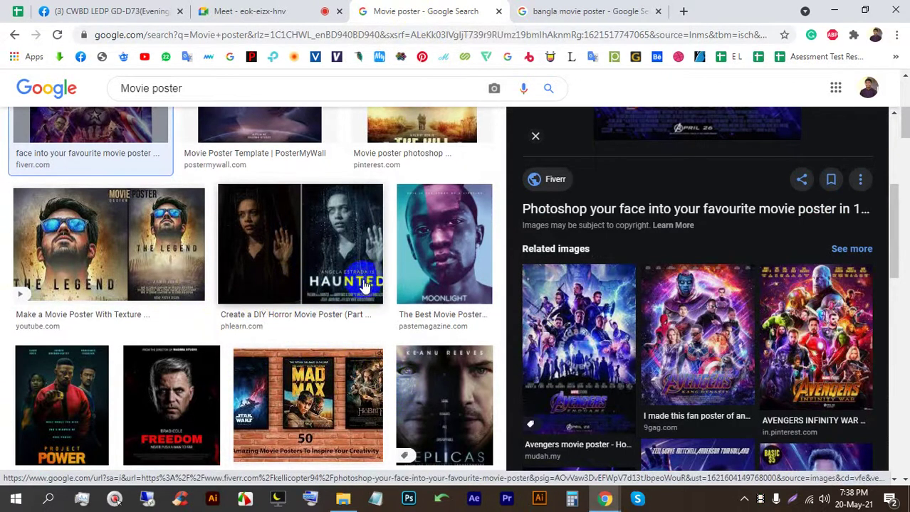
left_click(77, 389)
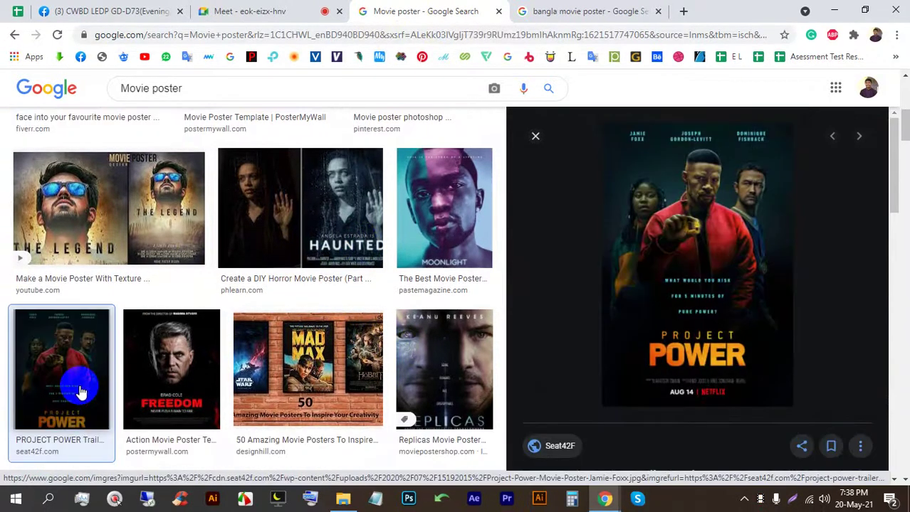
scroll(309, 292, "down", 6)
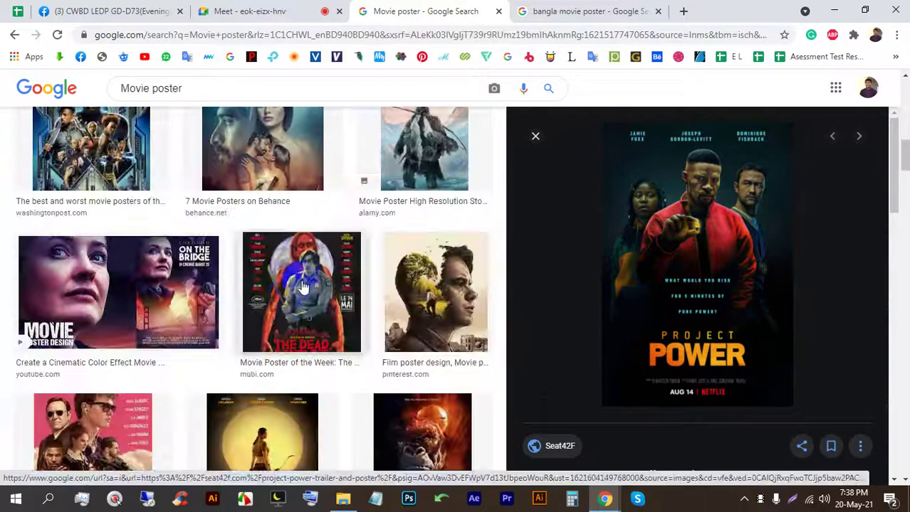
scroll(309, 270, "down", 3)
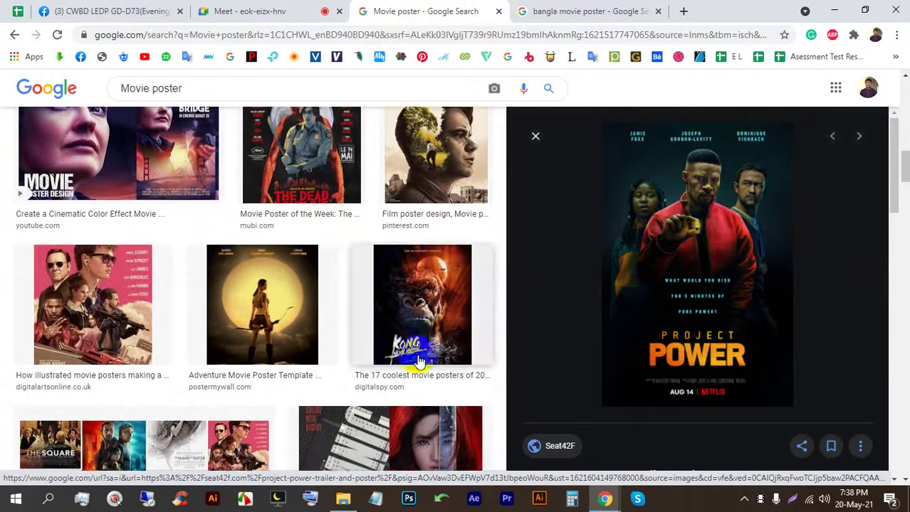
left_click(302, 311)
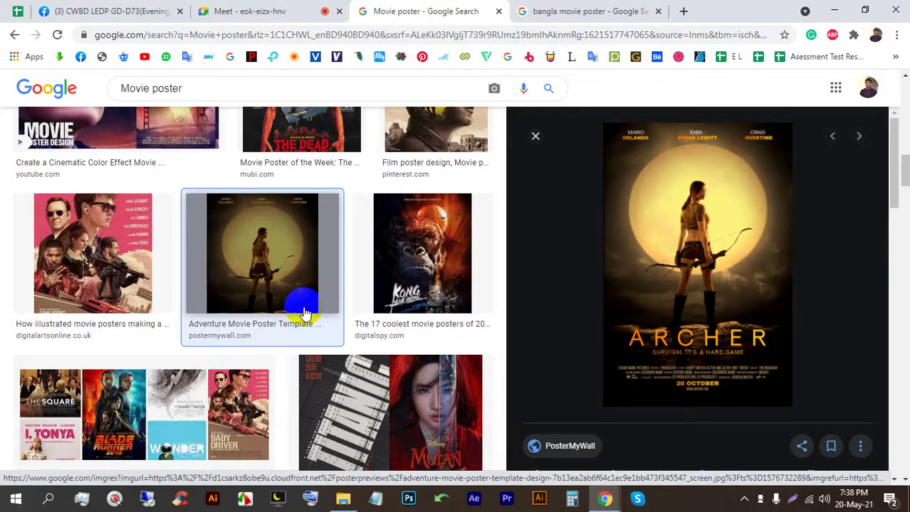
Step: Admit the waiting person to the Meet call and return to the image results
left_click(284, 10)
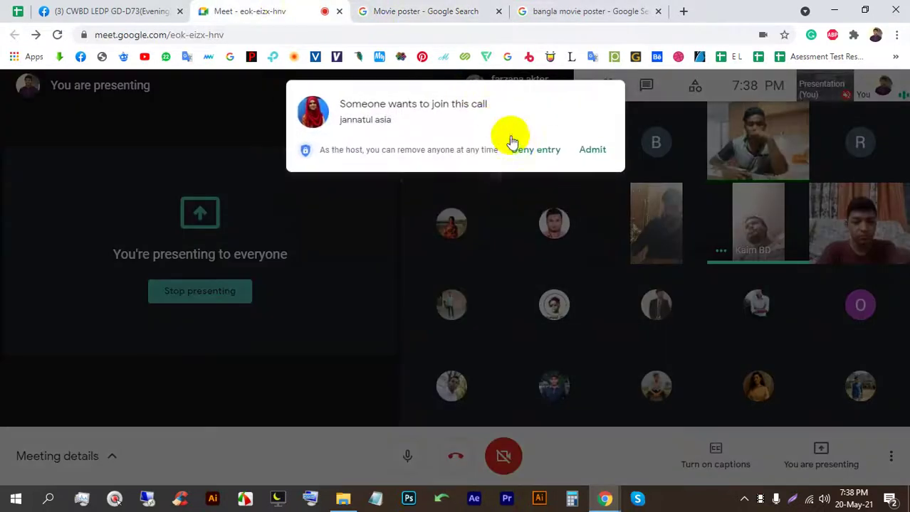
left_click(585, 149)
left_click(449, 10)
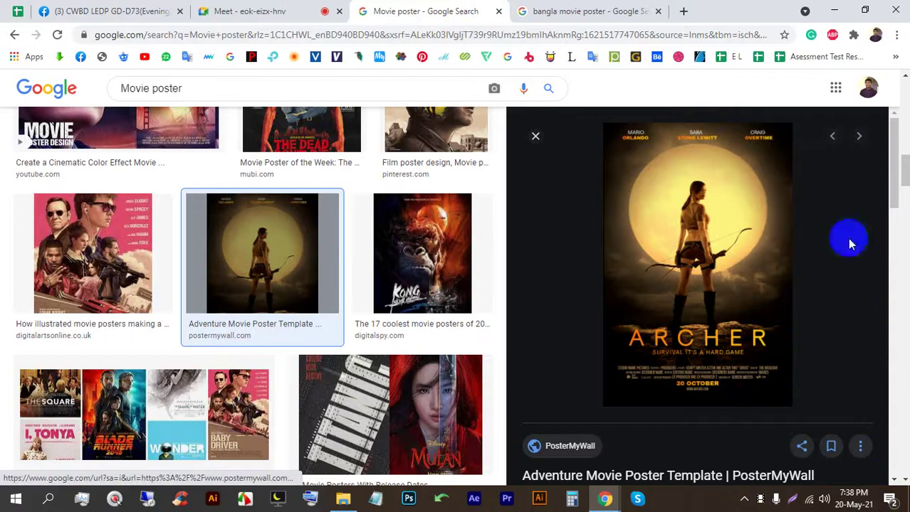
key("Print")
left_click_drag(908, 475, 482, 20)
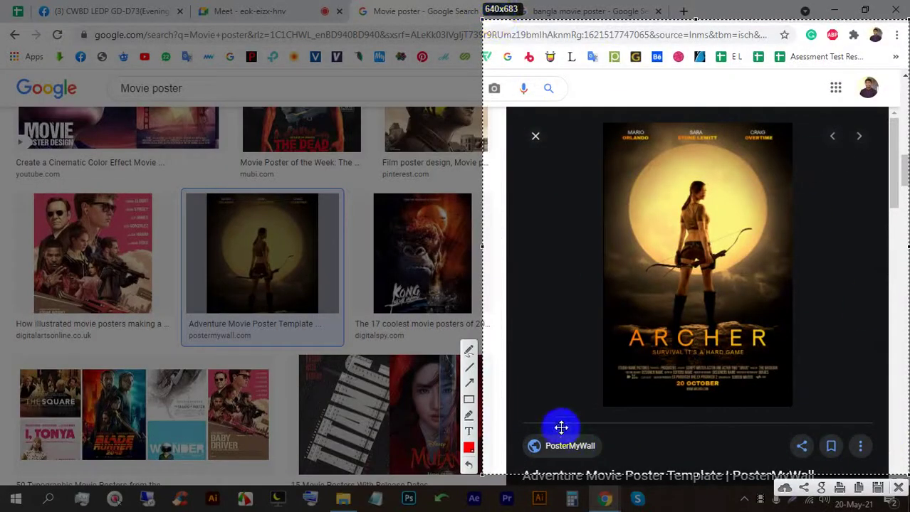
left_click(467, 356)
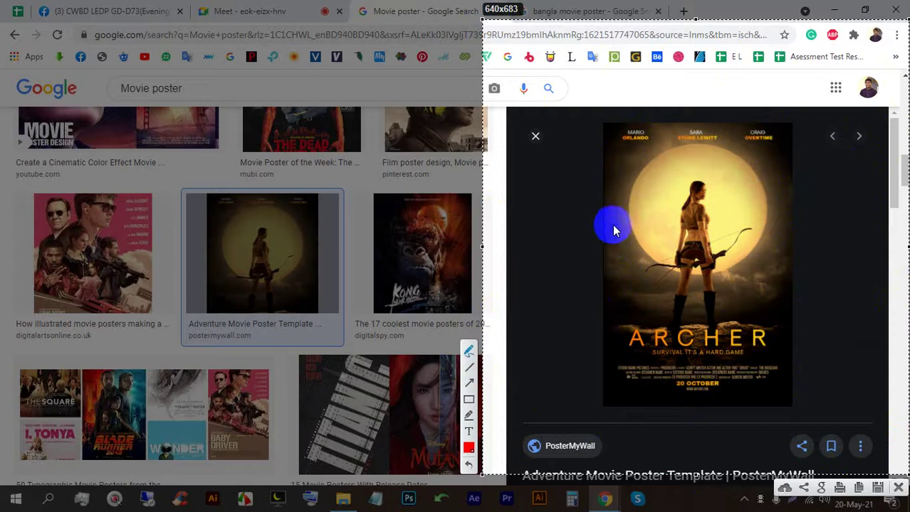
mouse_move(613, 185)
left_mouse_down()
mouse_move(560, 256)
mouse_move(558, 228)
mouse_move(548, 267)
mouse_move(575, 268)
left_mouse_up()
mouse_move(525, 280)
left_mouse_down()
mouse_move(526, 296)
mouse_move(496, 315)
left_mouse_up()
mouse_move(626, 356)
left_mouse_down()
mouse_move(609, 342)
mouse_move(563, 372)
left_mouse_up()
mouse_move(498, 358)
left_mouse_down()
mouse_move(484, 387)
mouse_move(525, 385)
mouse_move(574, 400)
left_mouse_up()
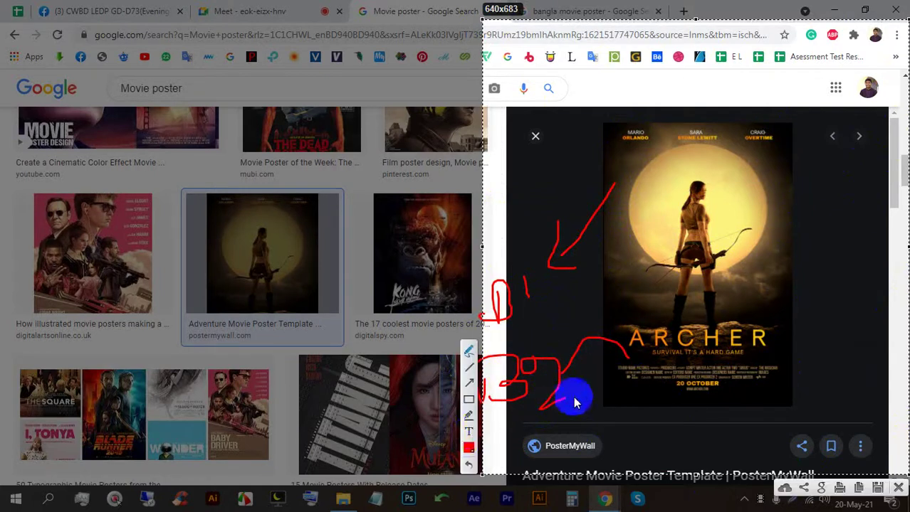
mouse_move(703, 187)
left_mouse_down()
mouse_move(669, 336)
mouse_move(693, 182)
mouse_move(714, 194)
mouse_move(728, 303)
mouse_move(715, 332)
mouse_move(696, 291)
mouse_move(675, 340)
mouse_move(659, 312)
mouse_move(697, 285)
mouse_move(725, 323)
mouse_move(600, 337)
mouse_move(735, 351)
mouse_move(783, 332)
mouse_move(676, 317)
left_mouse_up()
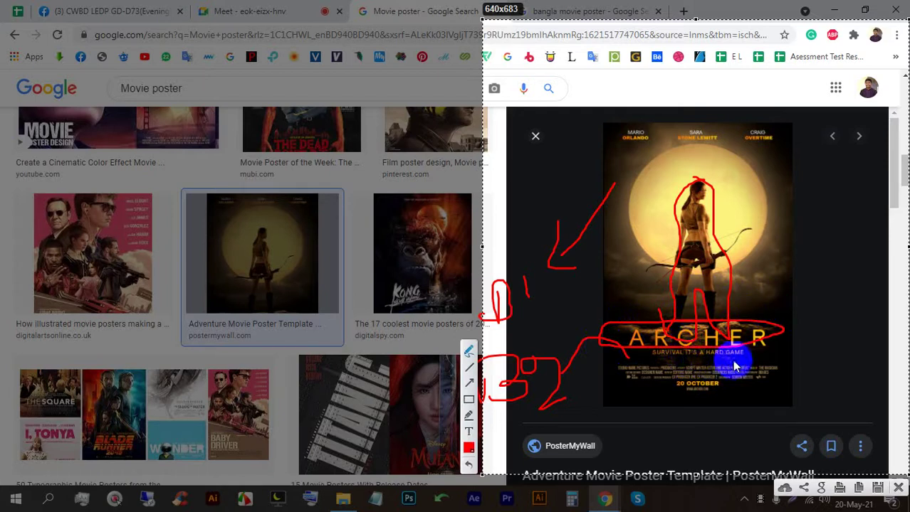
mouse_move(767, 362)
left_mouse_down()
mouse_move(645, 357)
mouse_move(608, 367)
mouse_move(630, 383)
mouse_move(677, 384)
mouse_move(764, 383)
mouse_move(787, 369)
mouse_move(761, 363)
mouse_move(666, 386)
mouse_move(737, 402)
mouse_move(701, 383)
left_mouse_up()
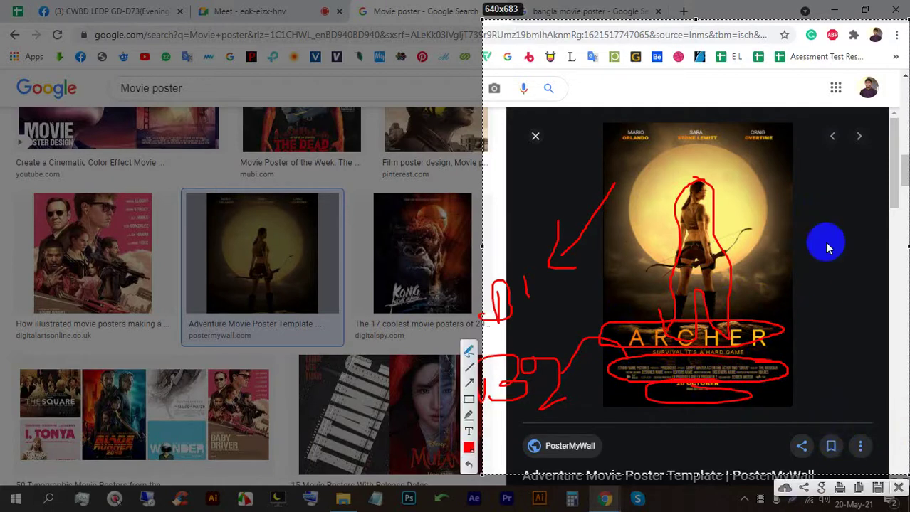
mouse_move(804, 179)
left_mouse_down()
mouse_move(827, 178)
mouse_move(828, 197)
left_mouse_up()
left_click_drag(799, 224, 833, 221)
left_click_drag(802, 250, 827, 248)
left_click_drag(783, 269, 865, 271)
left_click_drag(750, 317, 856, 318)
left_click(898, 489)
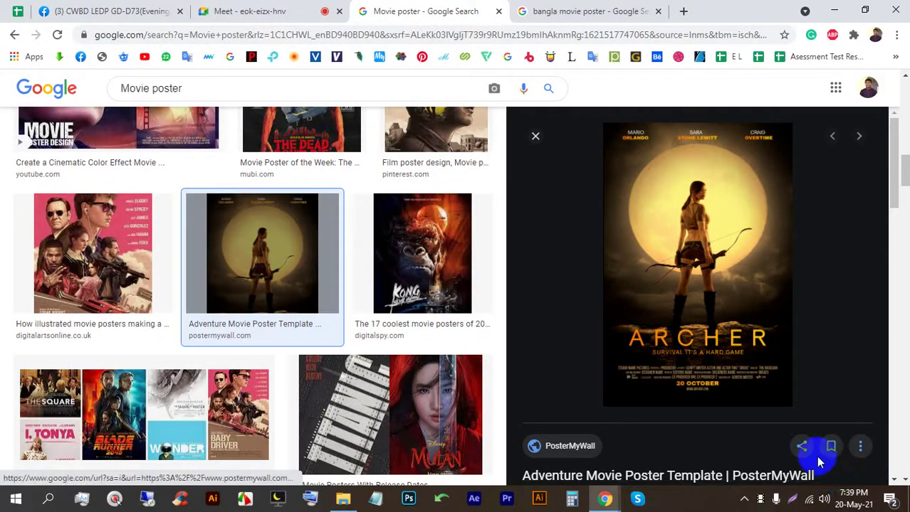
Step: Load the Fiverr website in a new tab
left_click(679, 10)
type("fi")
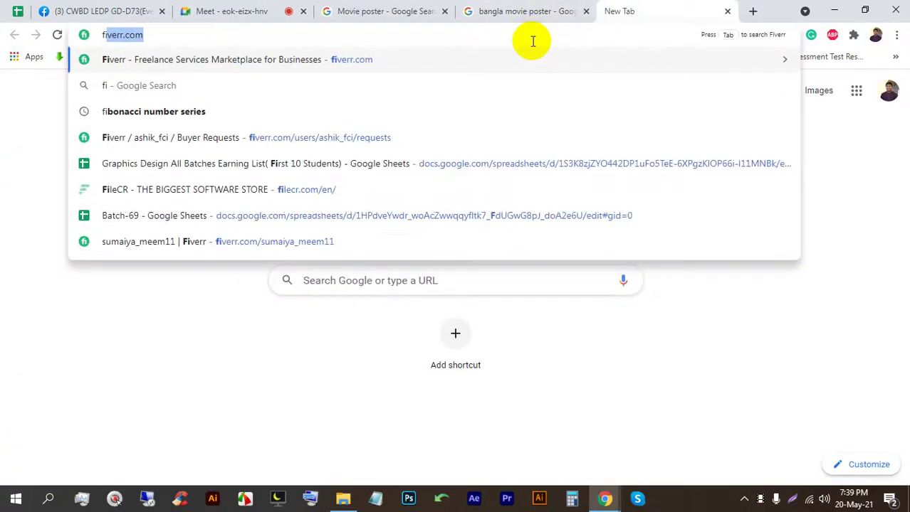
key("Return")
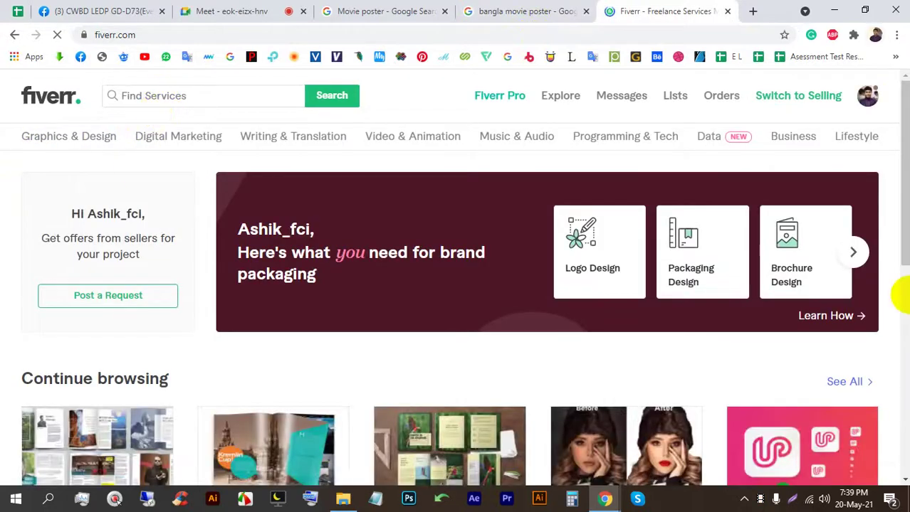
Step: Search Fiverr for movie poster services and scan the 754 results
type("move")
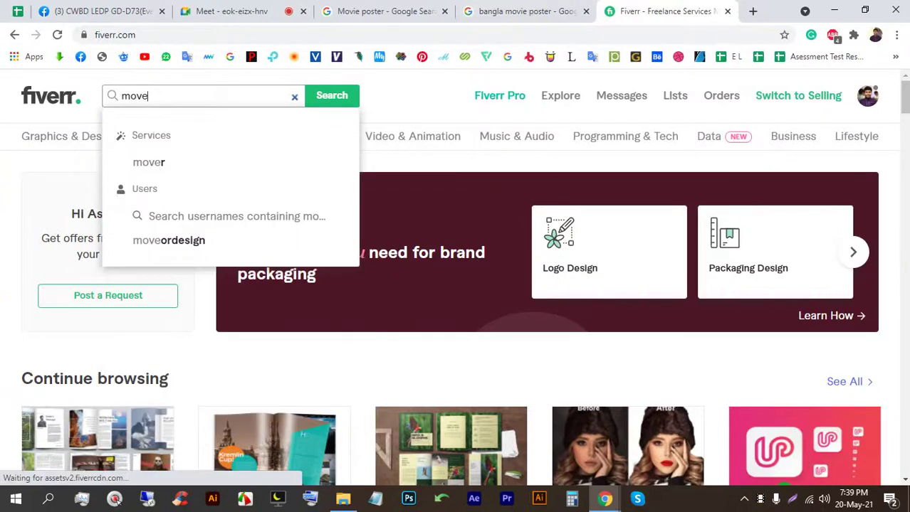
key("BackSpace")
type("ie p")
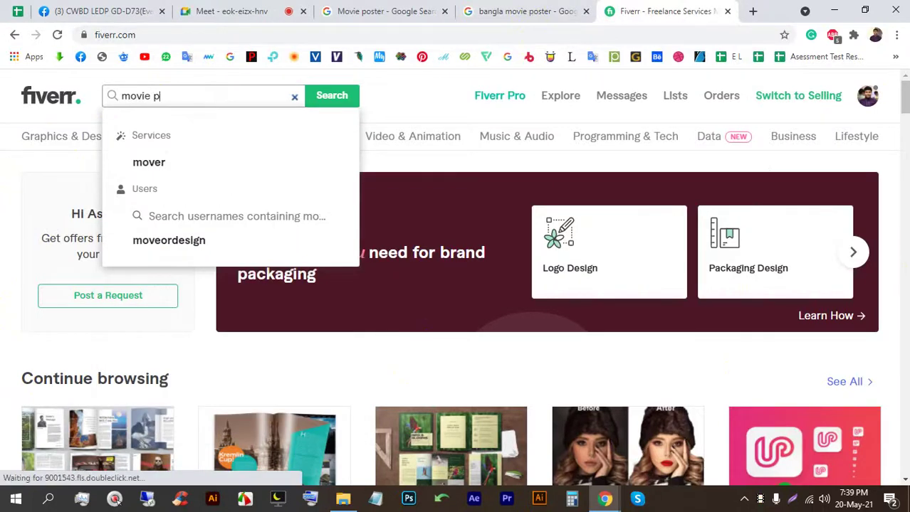
type("oster")
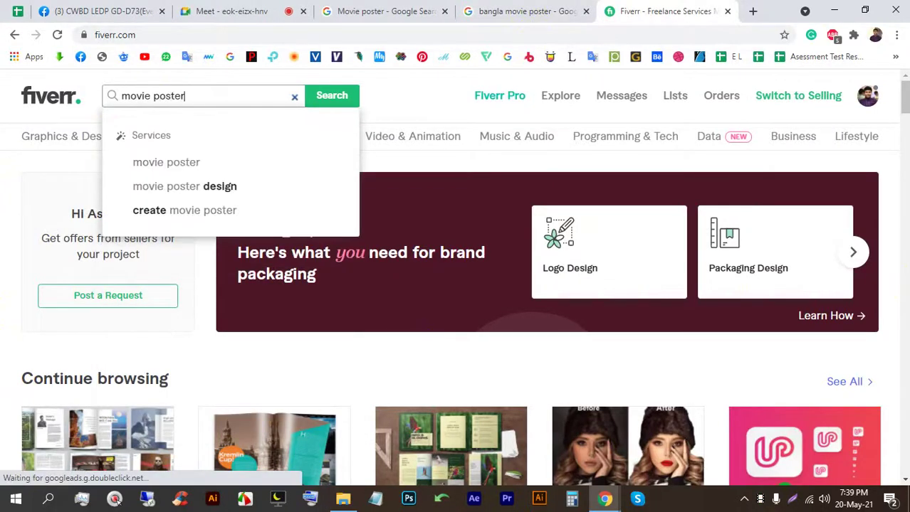
key("Return")
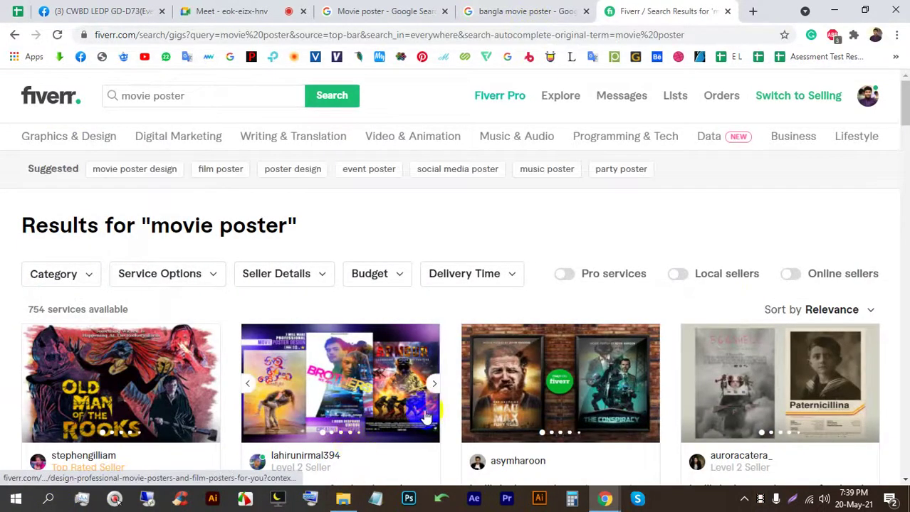
scroll(427, 383, "down", 2)
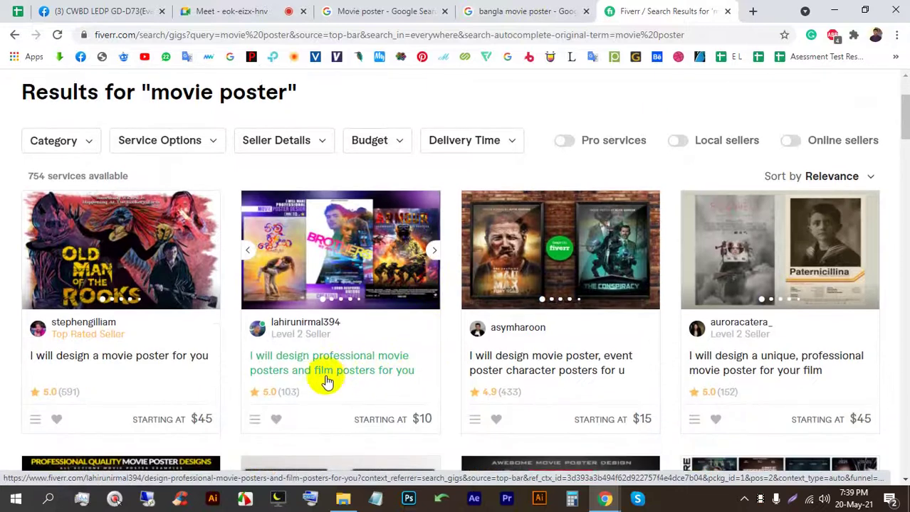
scroll(318, 395, "up", 1)
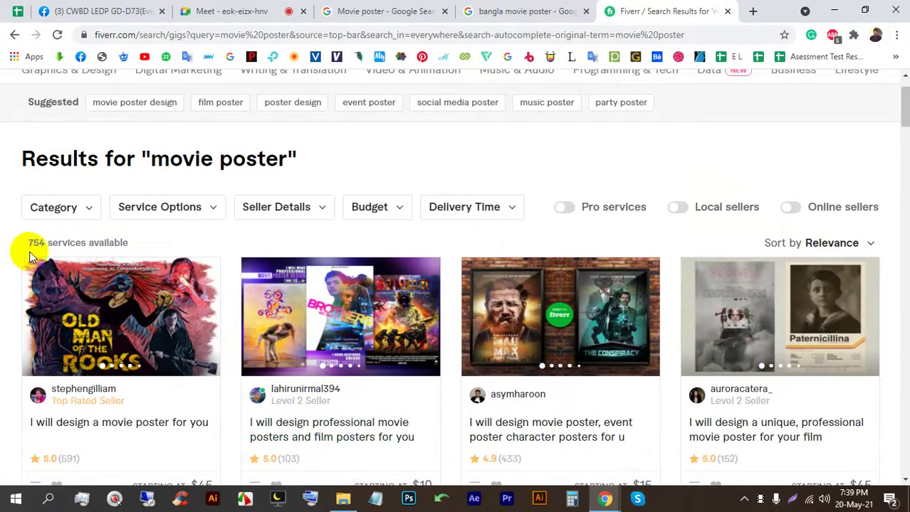
Step: Turn on the Online sellers filter, leaving 39 movie poster services
left_click(792, 208)
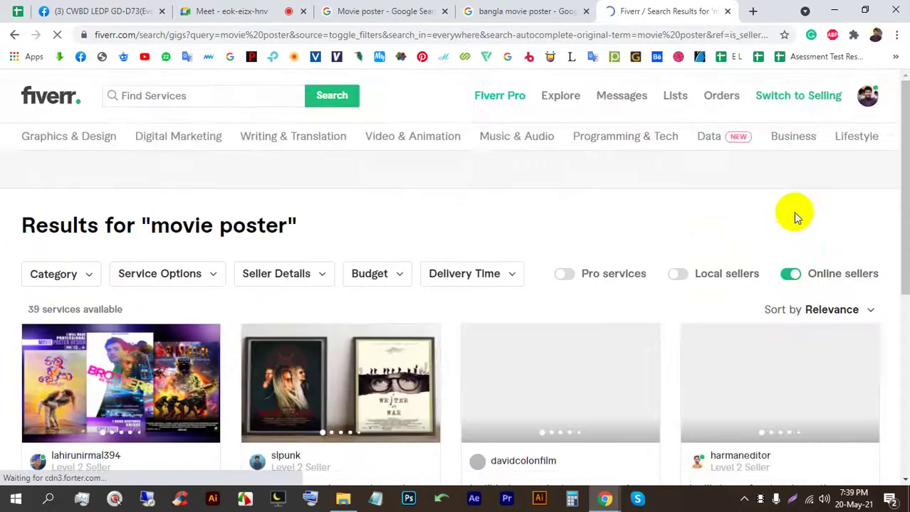
scroll(78, 260, "down", 2)
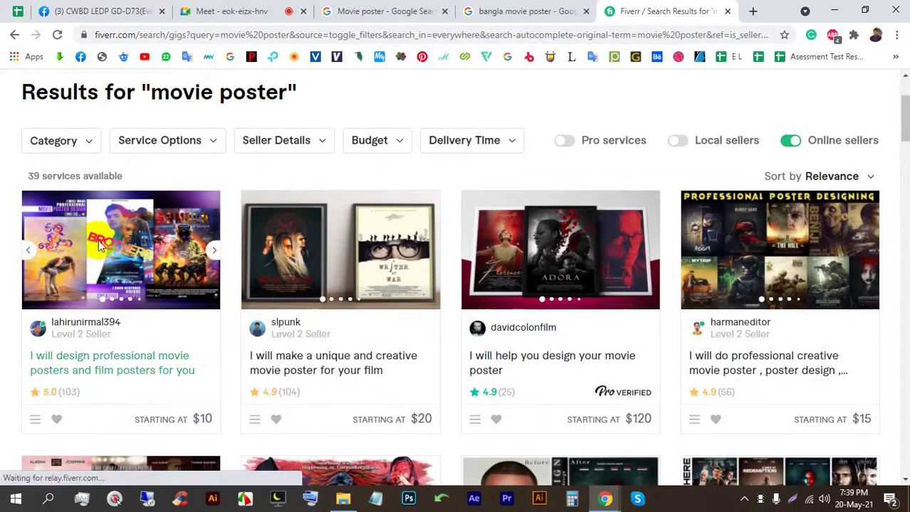
scroll(89, 256, "down", 2)
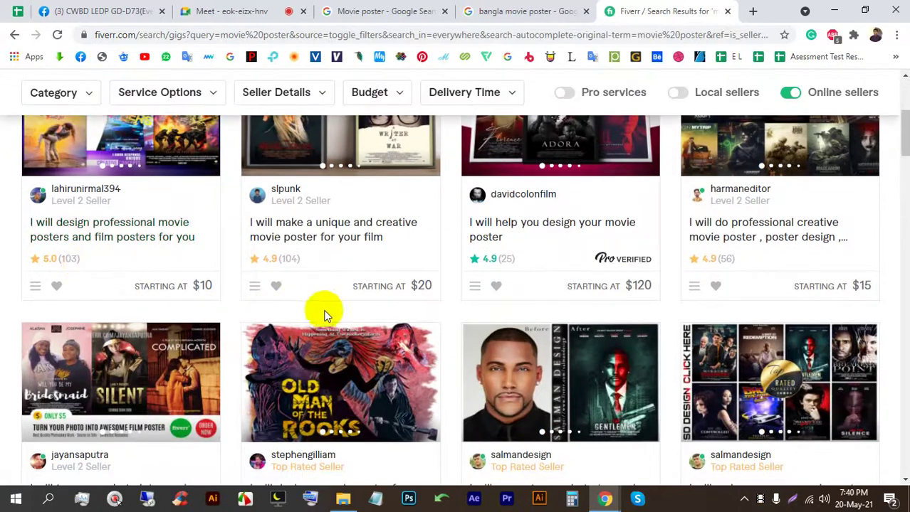
Step: Admit a waiting person to the Meet call, then browse the online-seller gig cards
left_click(257, 10)
left_click(592, 150)
left_click(634, 11)
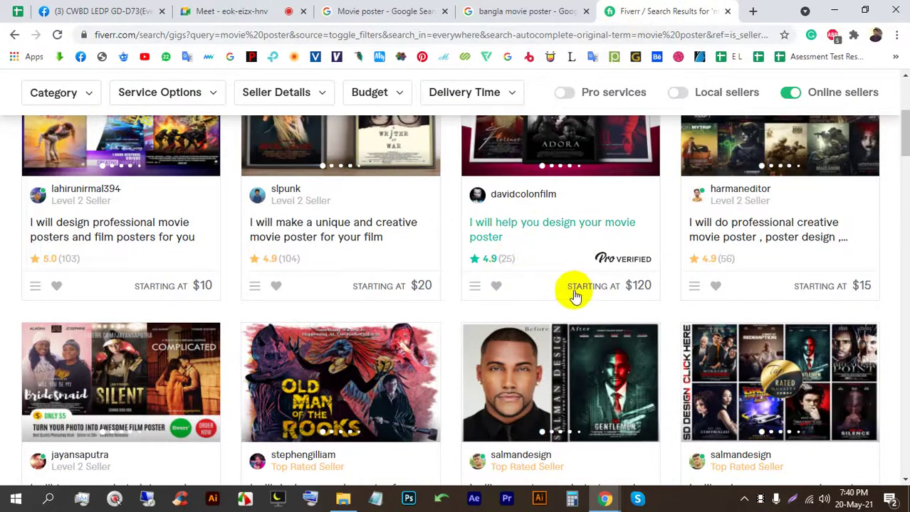
scroll(575, 295, "up", 1)
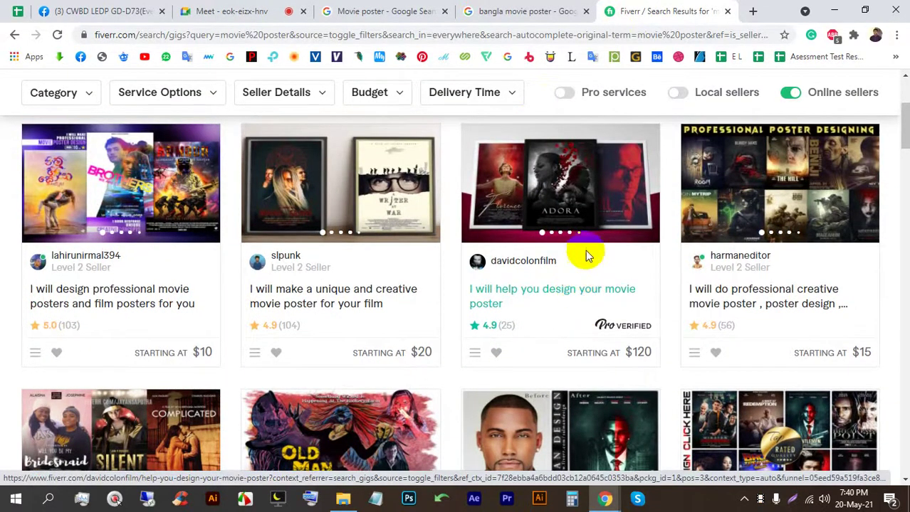
scroll(584, 250, "down", 1)
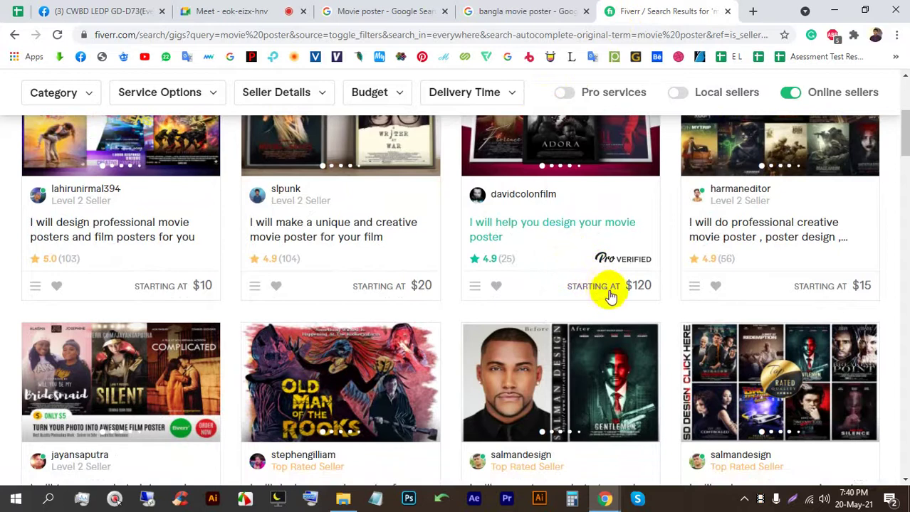
scroll(456, 267, "down", 3)
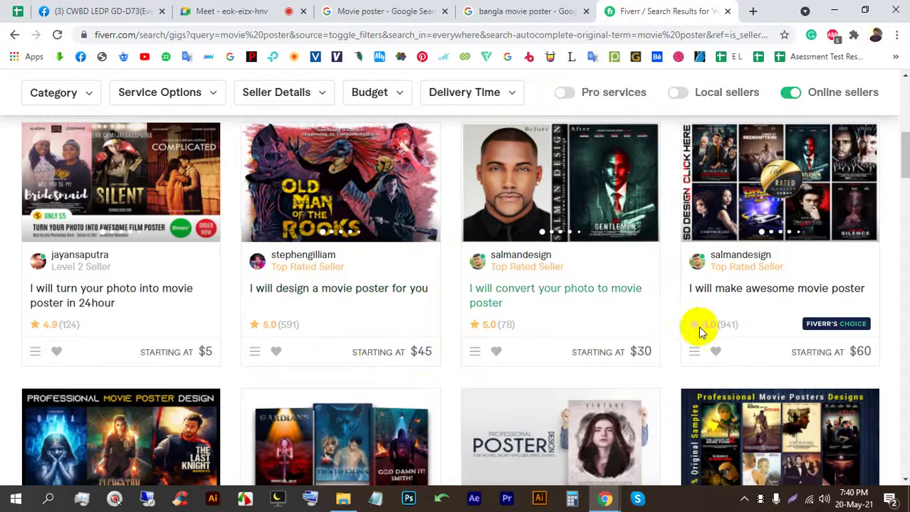
left_click(259, 10)
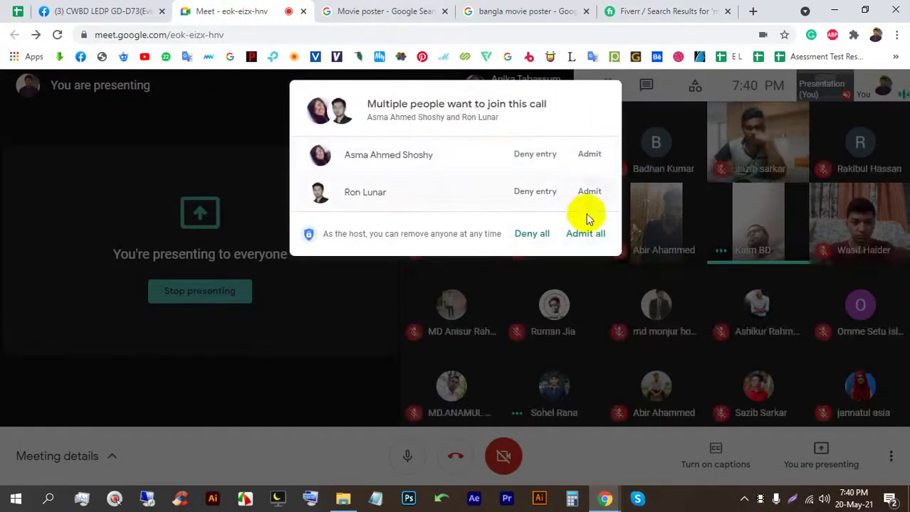
Step: Admit all waiting people to the call and switch to the Fiverr results
left_click(390, 10)
left_click(524, 10)
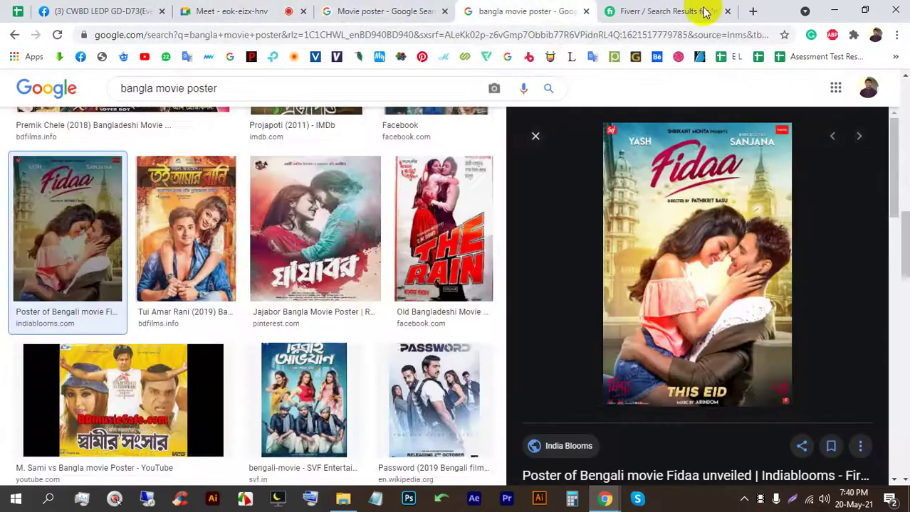
left_click(644, 10)
Step: Highlight the 39 services available count, check the Meet call, then return to Fiverr
scroll(67, 290, "up", 5)
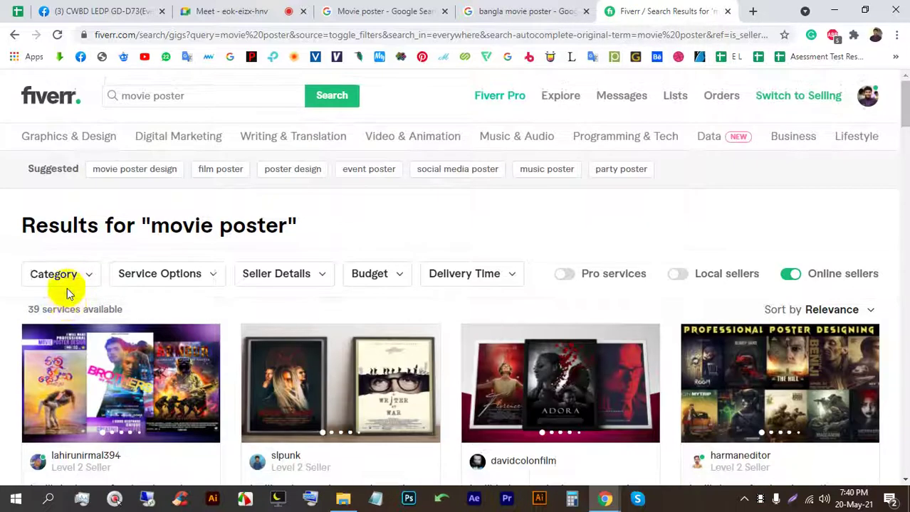
left_click_drag(27, 314, 99, 311)
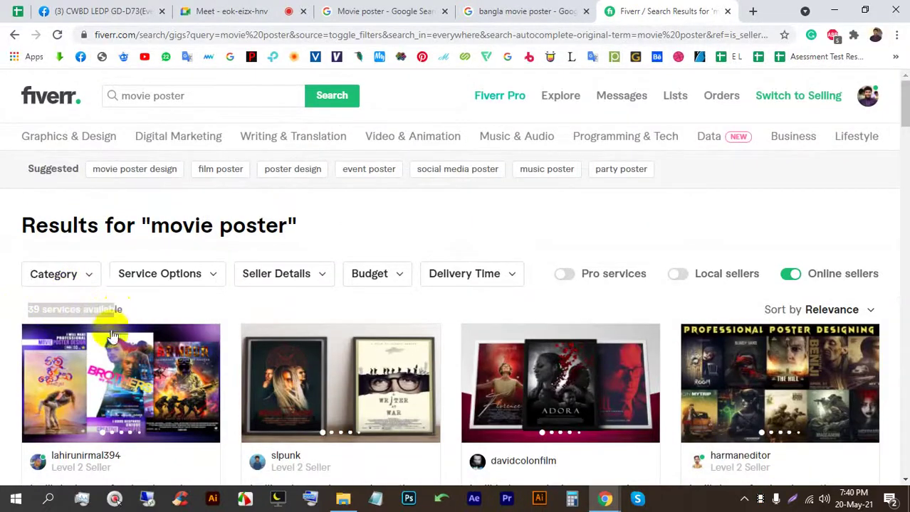
scroll(111, 286, "down", 1)
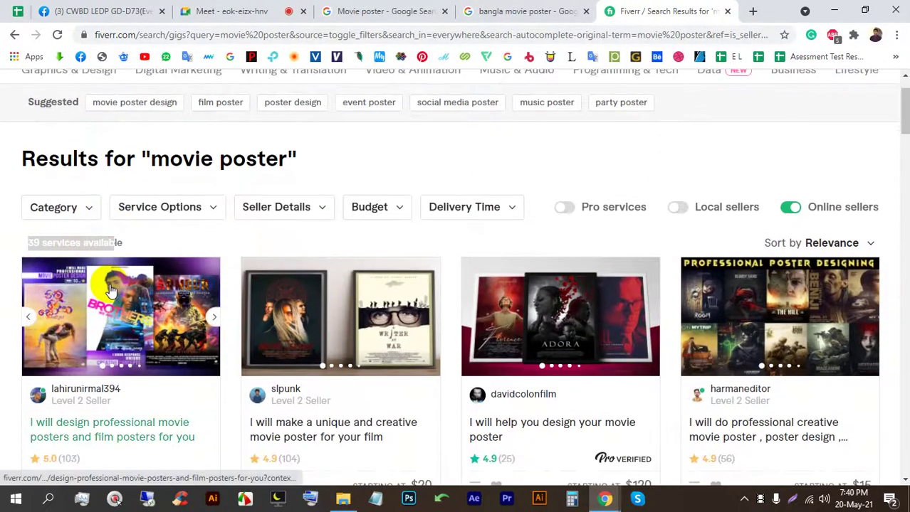
left_click(239, 10)
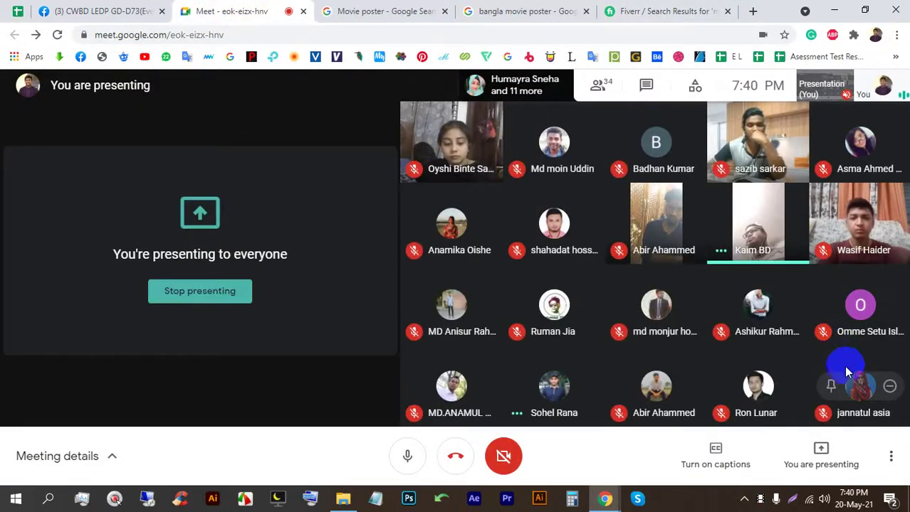
mouse_move(837, 380)
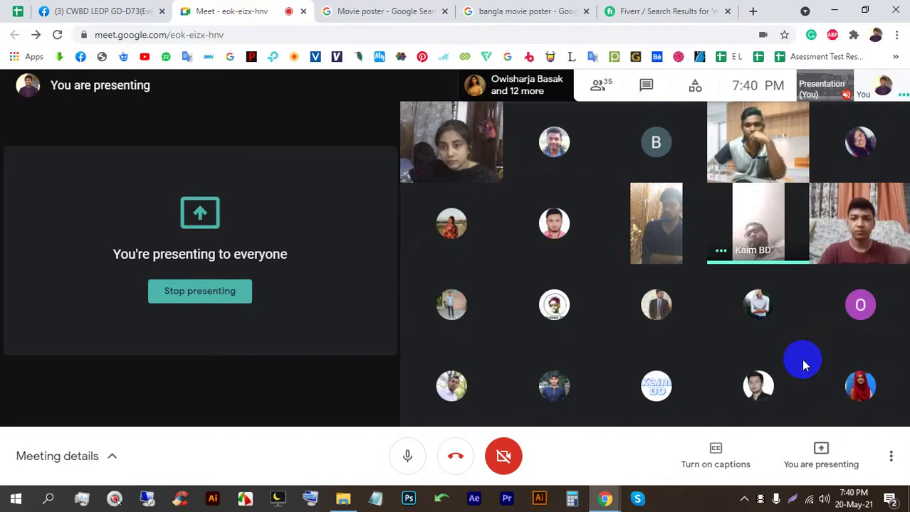
left_click(661, 8)
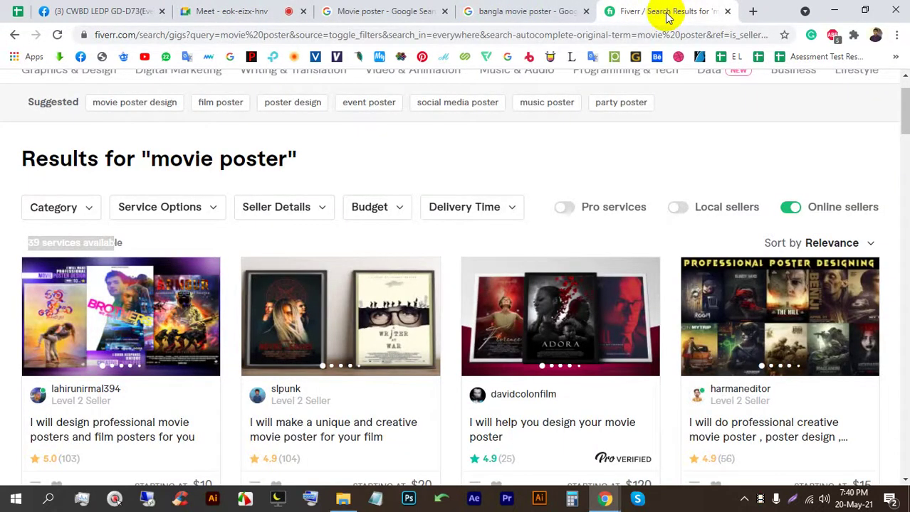
scroll(719, 285, "down", 1)
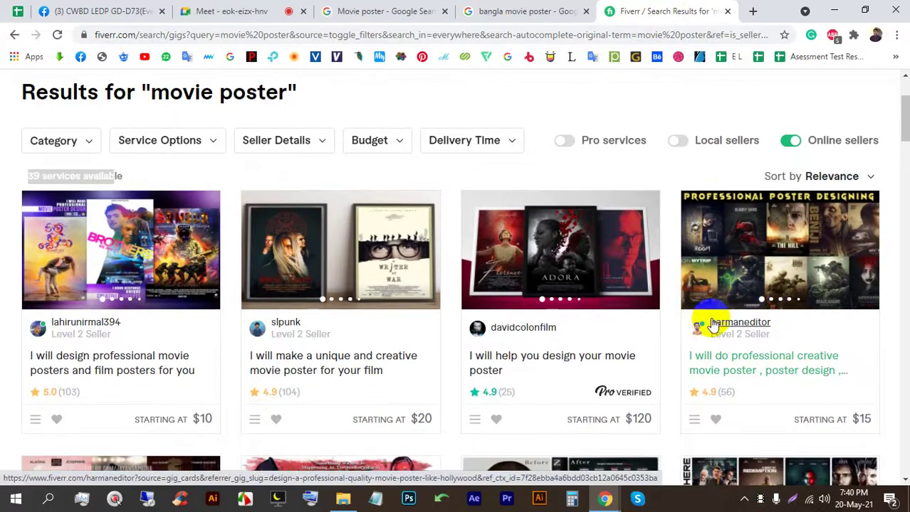
scroll(411, 304, "down", 4)
scroll(402, 271, "down", 3)
scroll(400, 259, "down", 3)
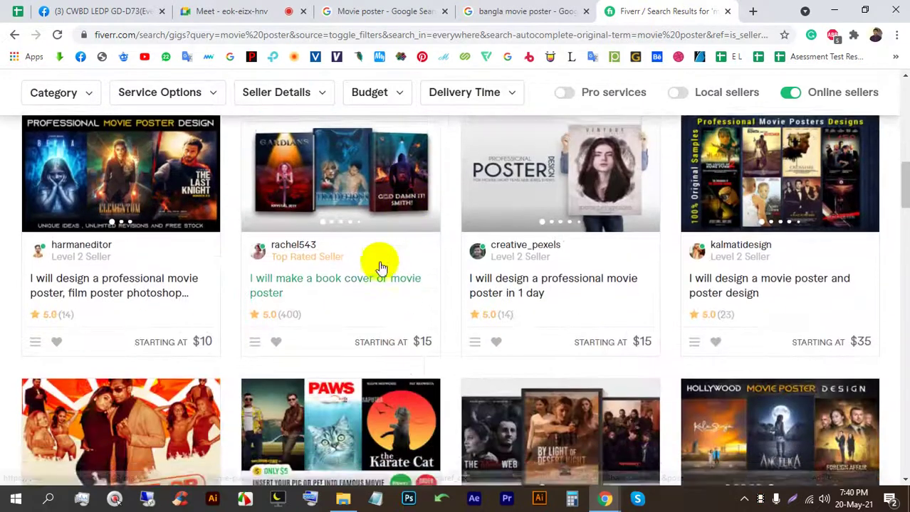
scroll(375, 265, "down", 2)
scroll(363, 306, "down", 5)
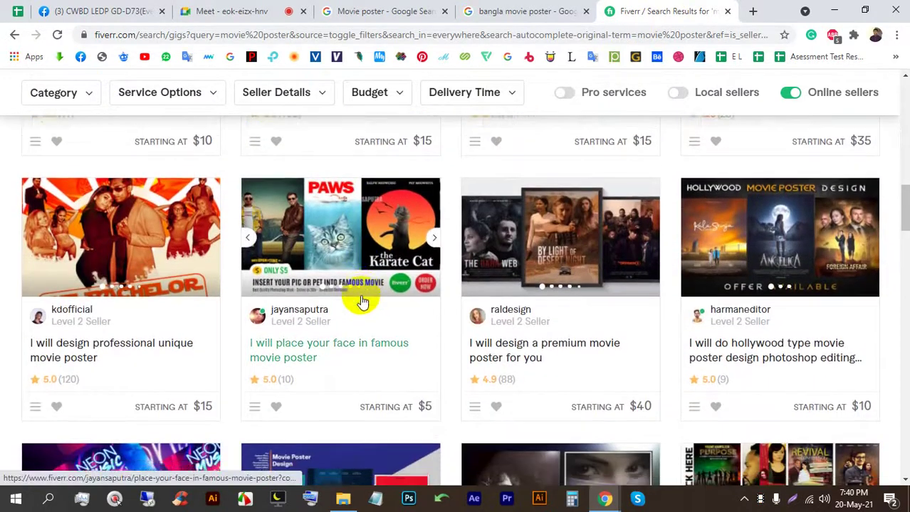
scroll(365, 297, "down", 5)
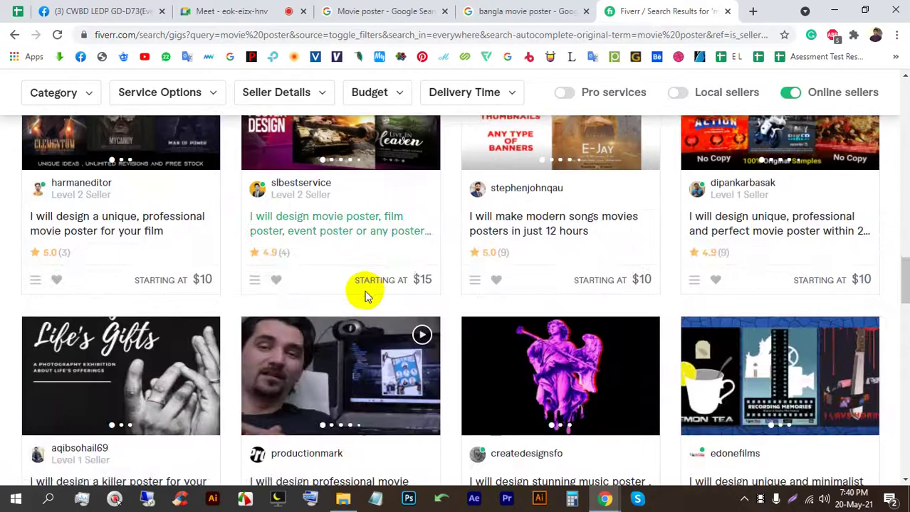
scroll(365, 295, "down", 4)
left_click(233, 7)
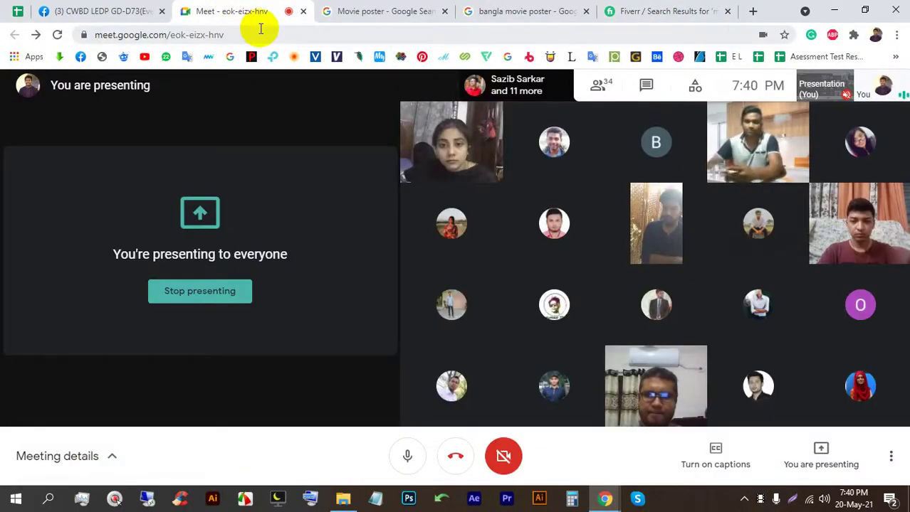
left_click(667, 9)
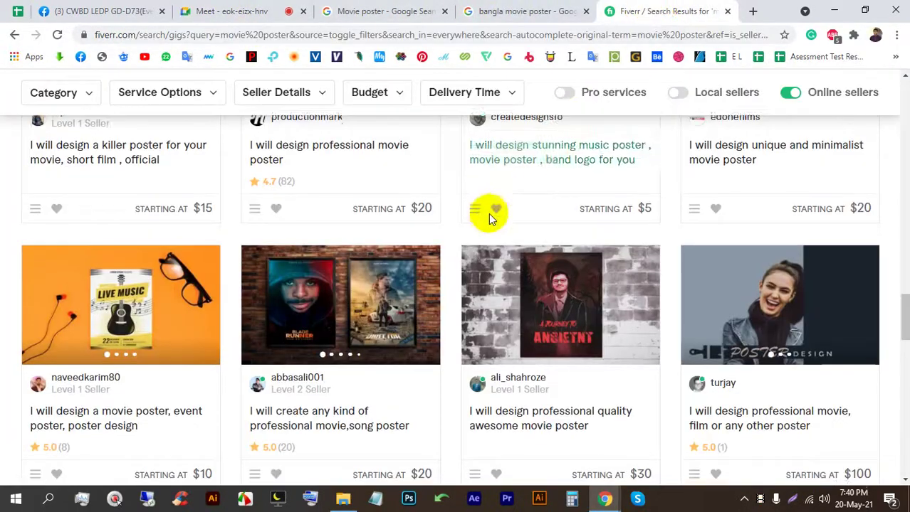
scroll(475, 237, "down", 5)
scroll(470, 263, "down", 1)
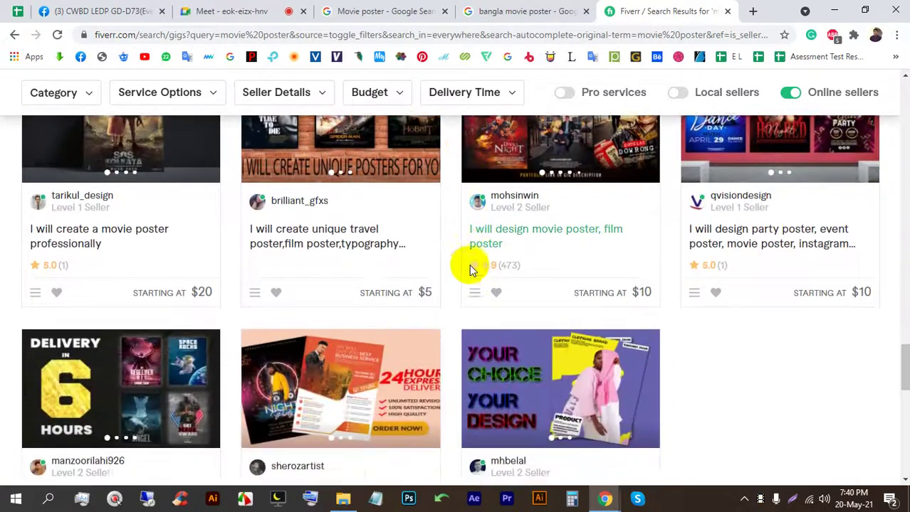
scroll(375, 303, "up", 2)
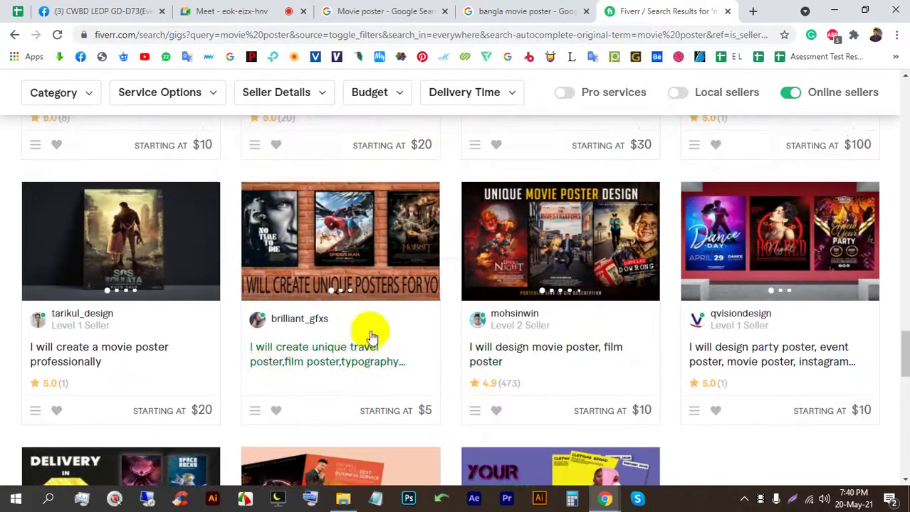
scroll(350, 264, "down", 3)
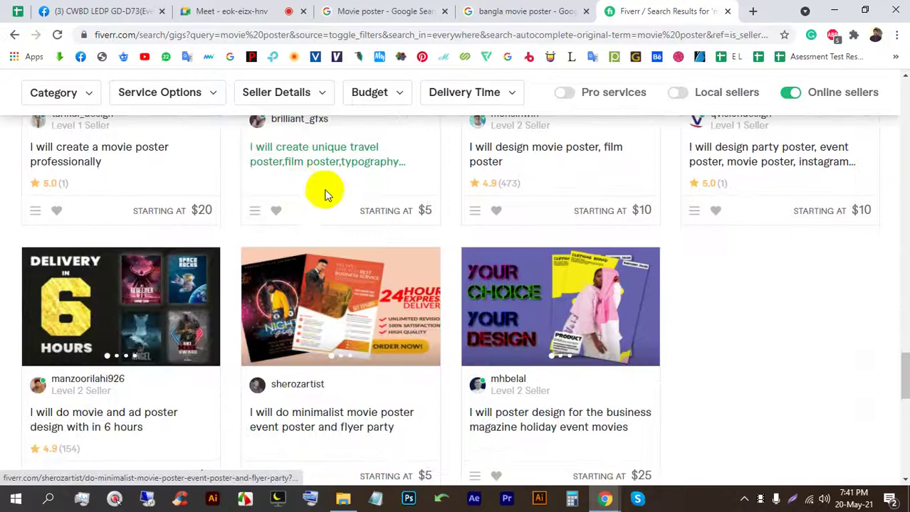
scroll(349, 169, "down", 2)
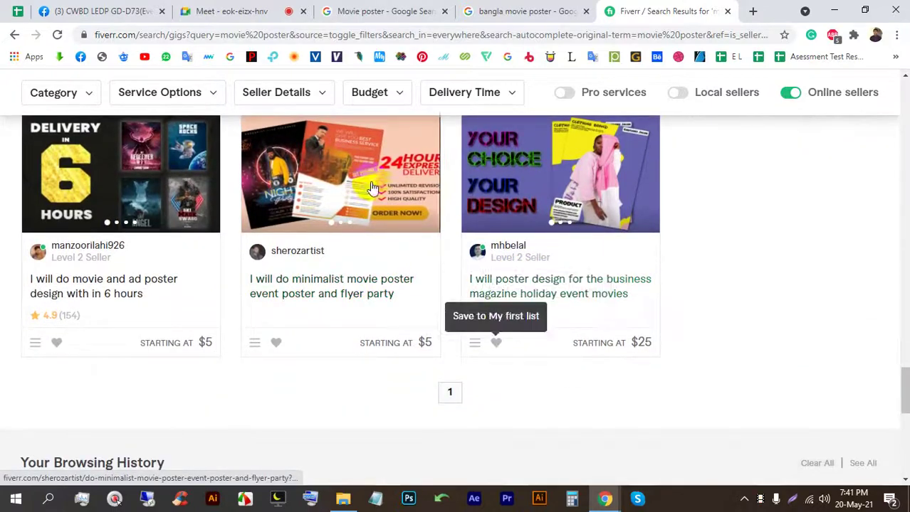
scroll(473, 264, "up", 10)
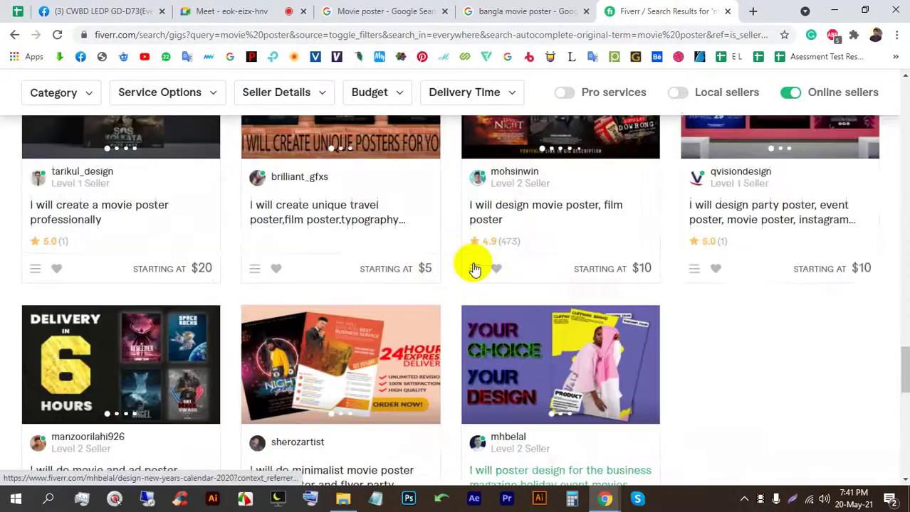
scroll(349, 260, "up", 2)
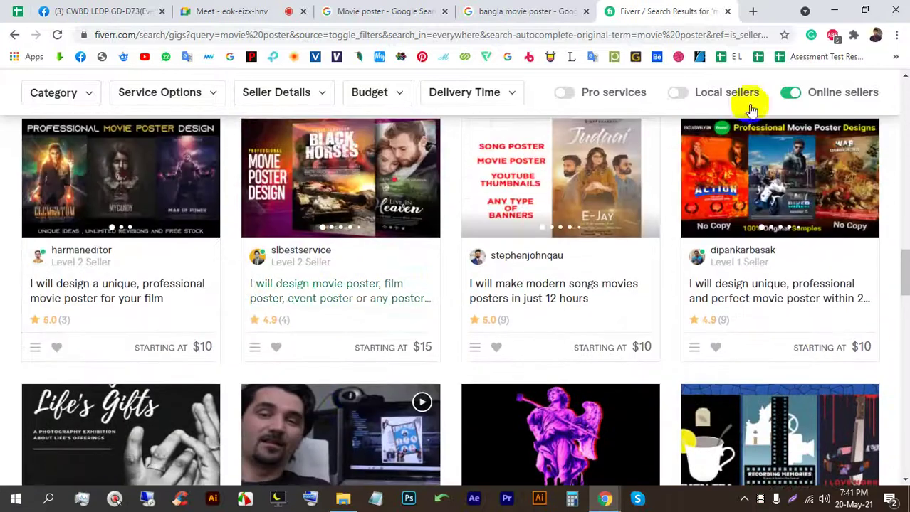
Step: Filter movie poster results to Bangladesh local sellers (4 services), then close the Fiverr tab
left_click(673, 95)
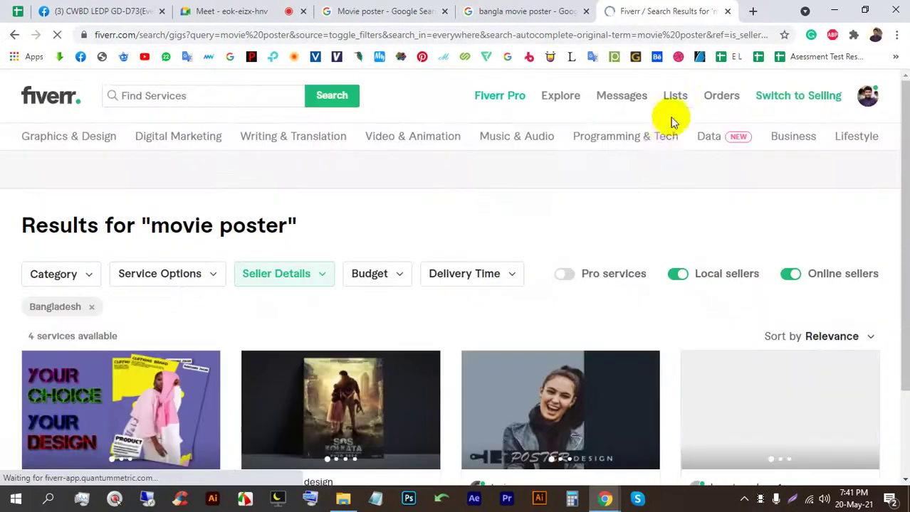
scroll(574, 246, "down", 3)
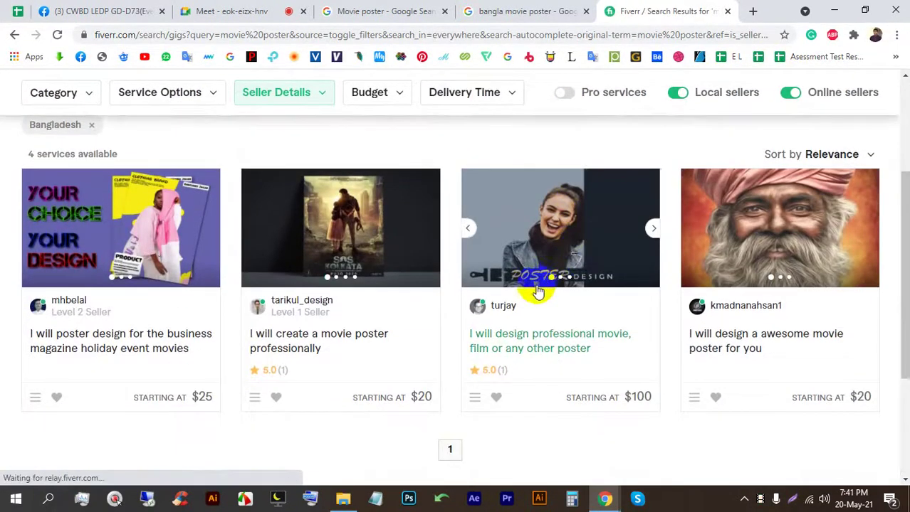
scroll(537, 284, "down", 1)
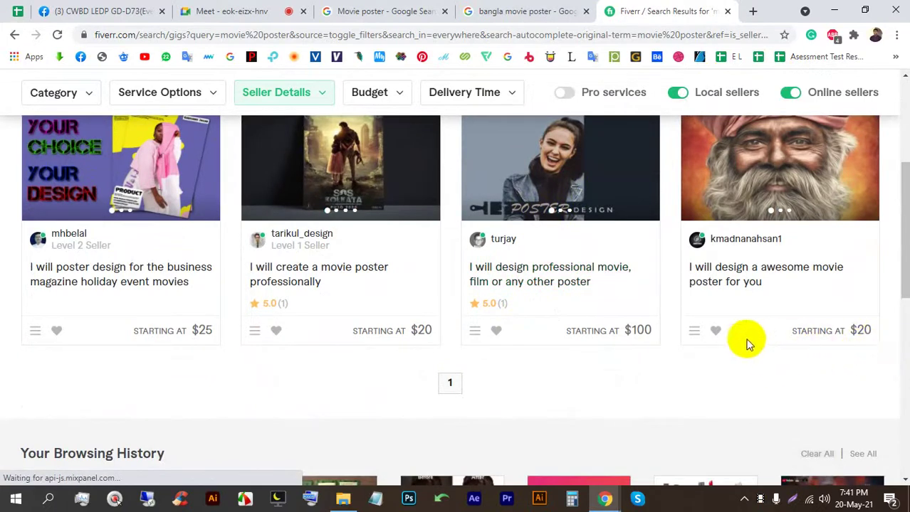
scroll(745, 342, "up", 1)
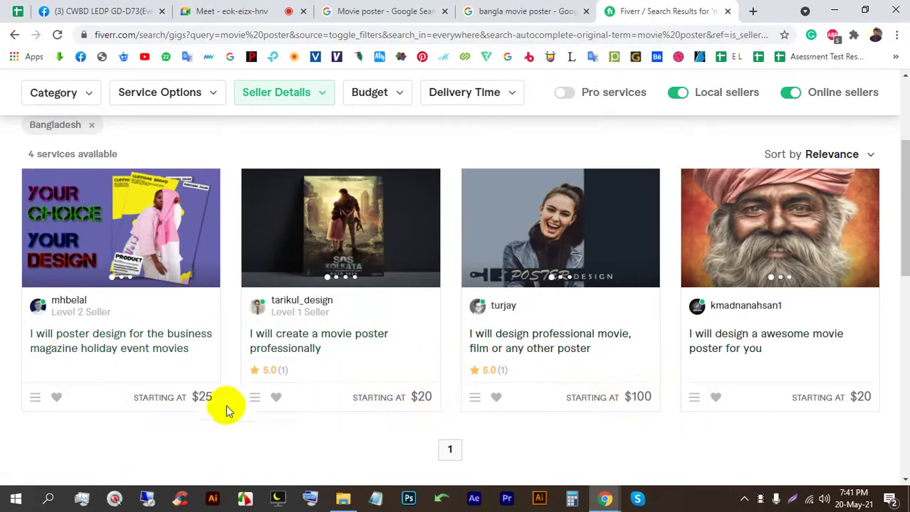
scroll(397, 385, "up", 2)
scroll(397, 385, "up", 1)
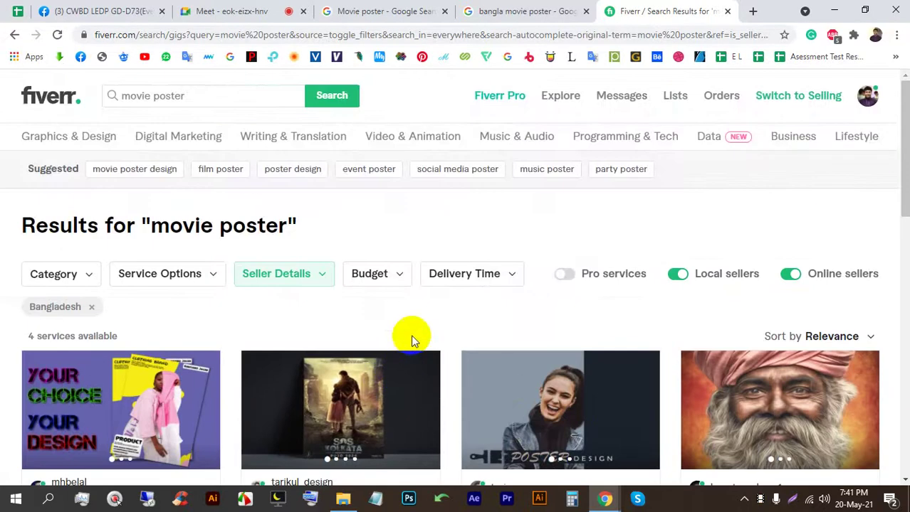
left_click(727, 12)
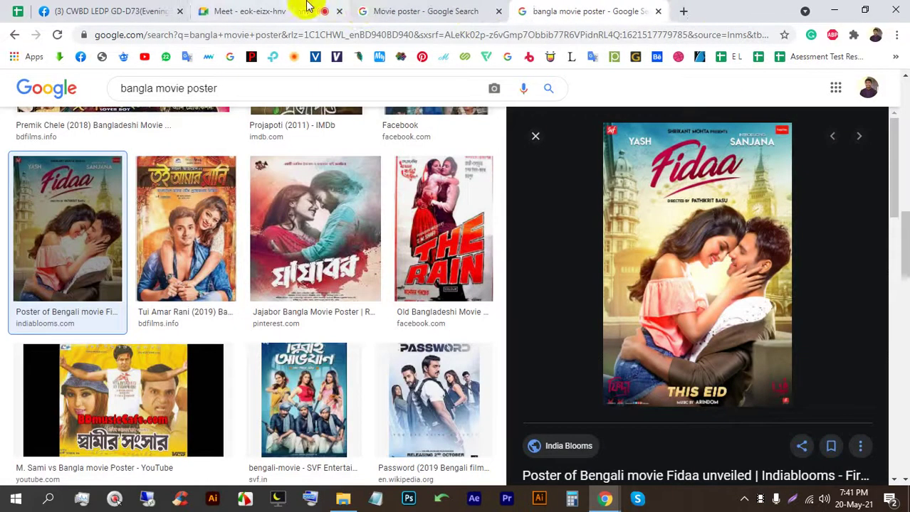
left_click(269, 7)
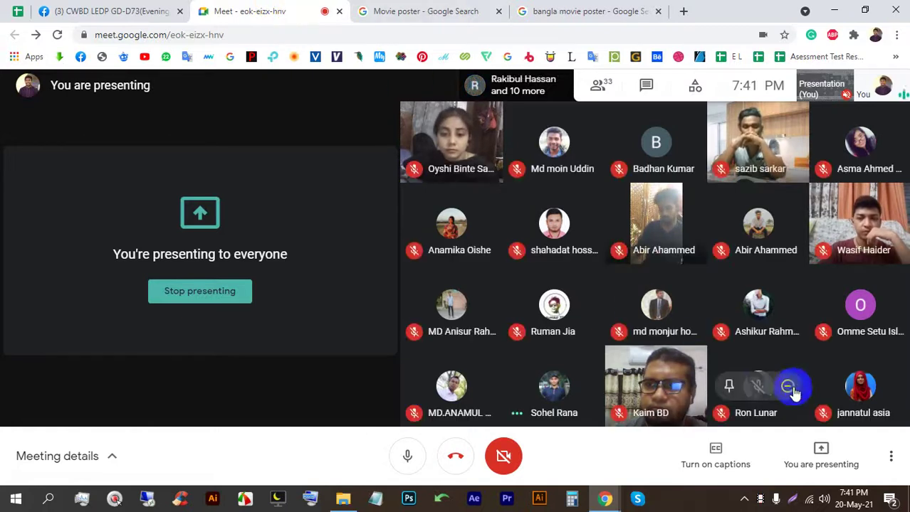
Step: Launch Photoshop, admit one more person to the Meet call, then bring Photoshop forward
left_click(406, 501)
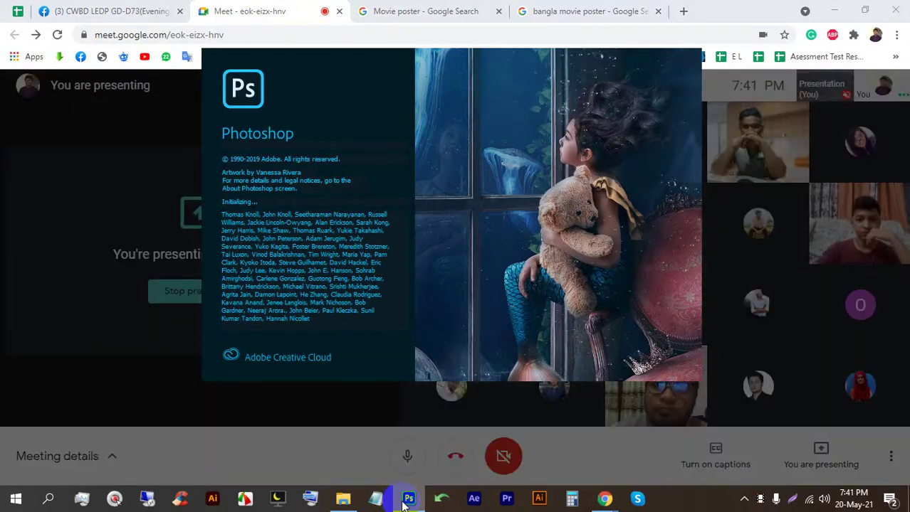
left_click(335, 24)
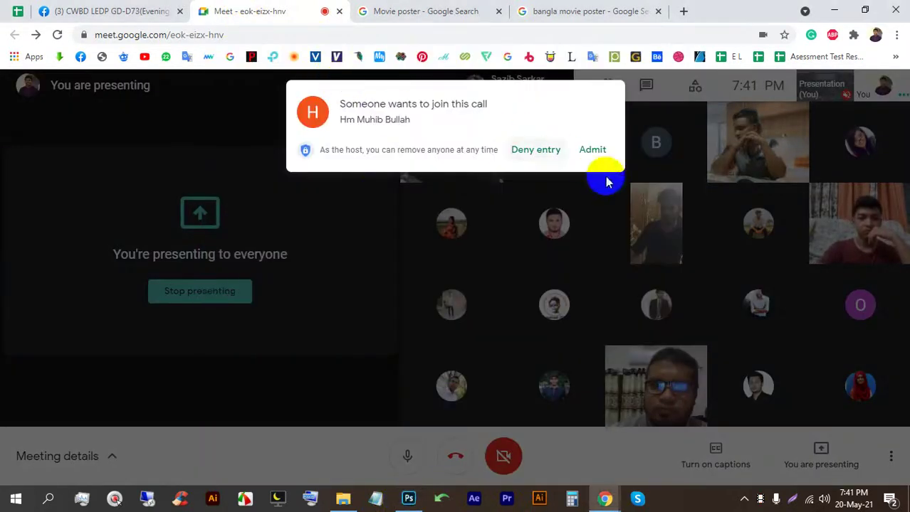
left_click(590, 151)
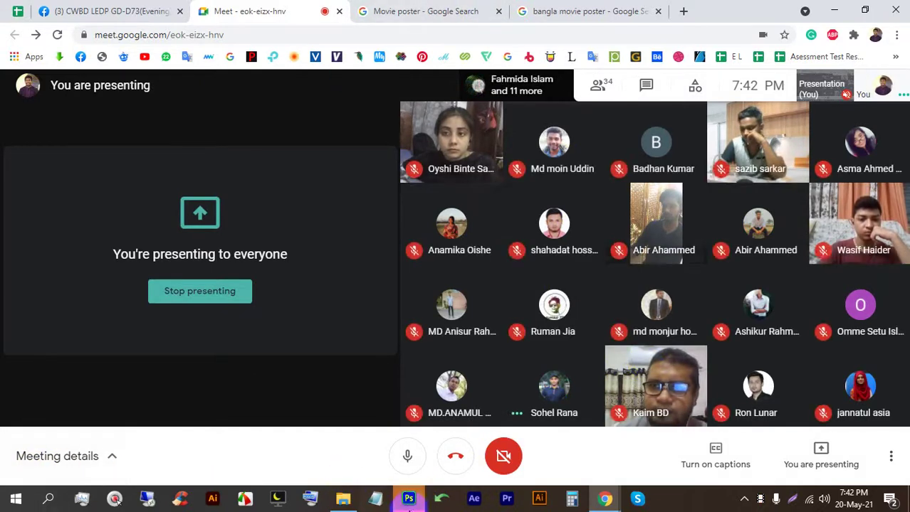
left_click(409, 500)
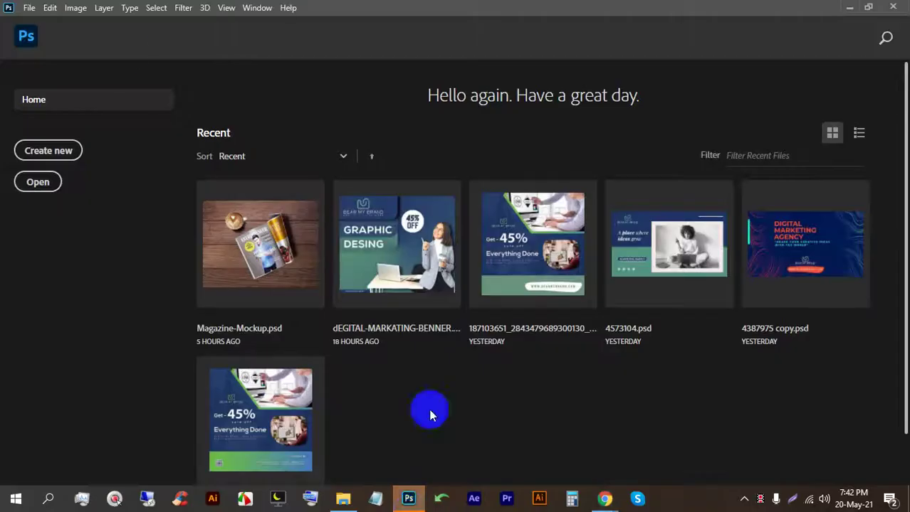
Step: Create a white Letter print document, 8.5 × 11 in at 300 ppi, RGB Color, 8 bit
left_click(29, 36)
left_click(30, 8)
left_click(46, 28)
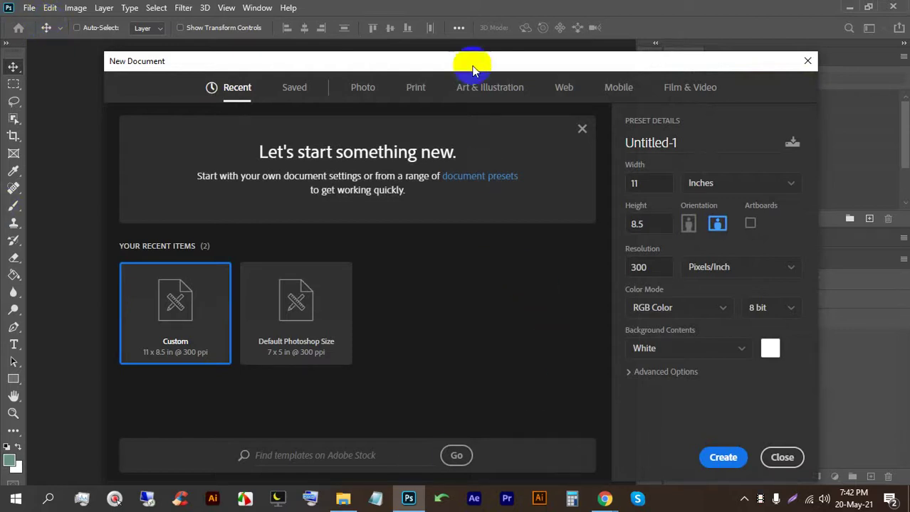
left_click(406, 91)
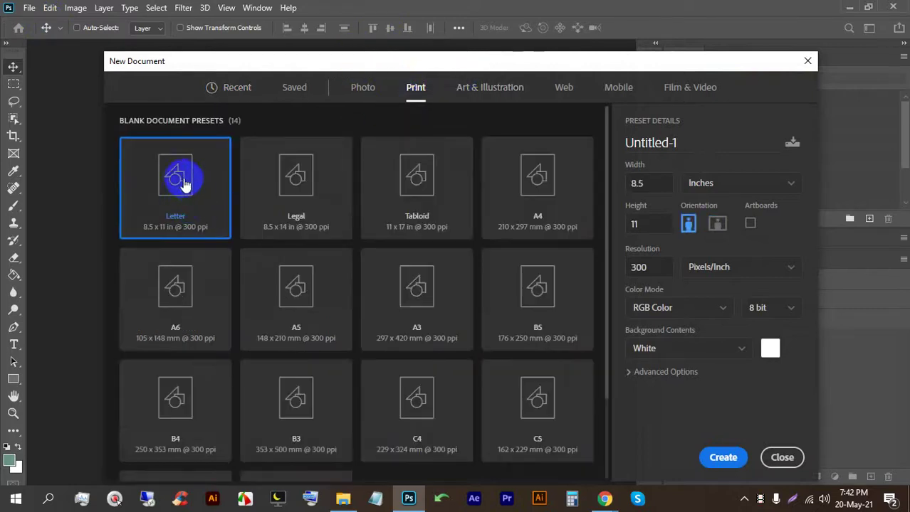
left_click(670, 308)
left_click(677, 318)
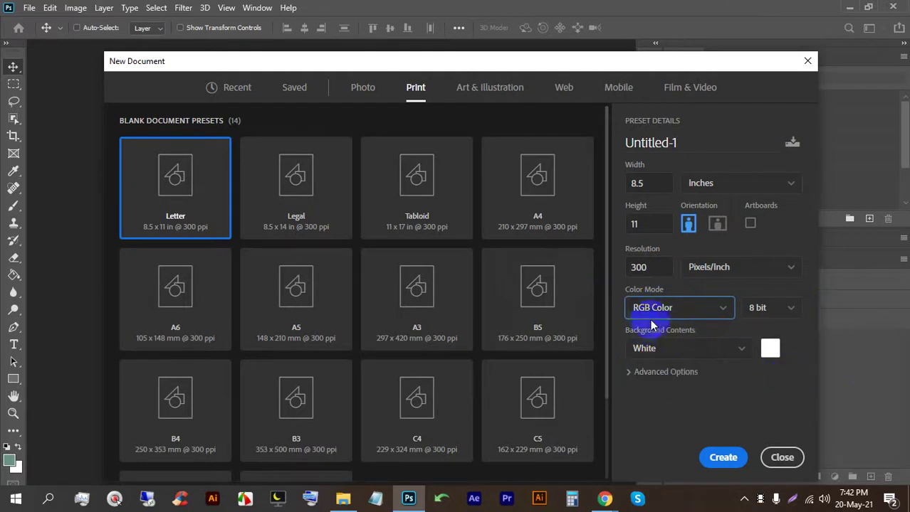
left_click(723, 457)
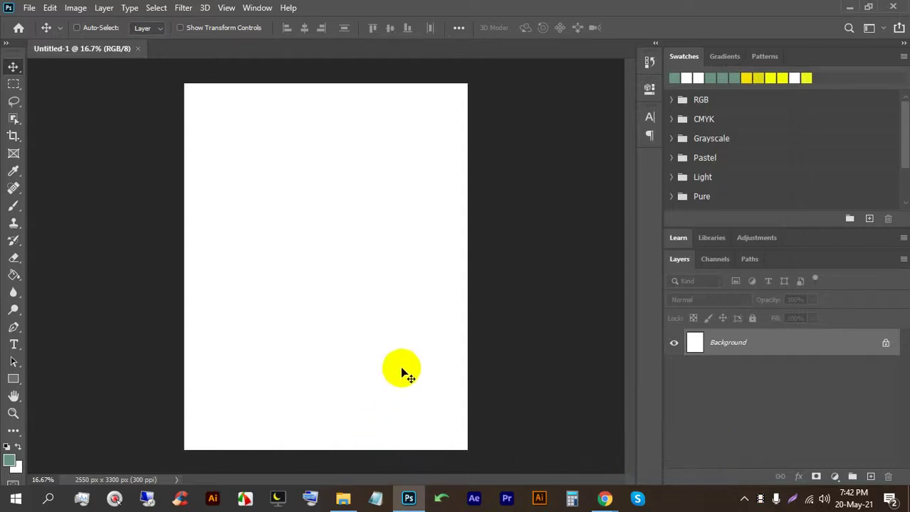
Step: In a new Chrome tab, search Google for 'movie poster background'
left_click(604, 499)
left_click(530, 434)
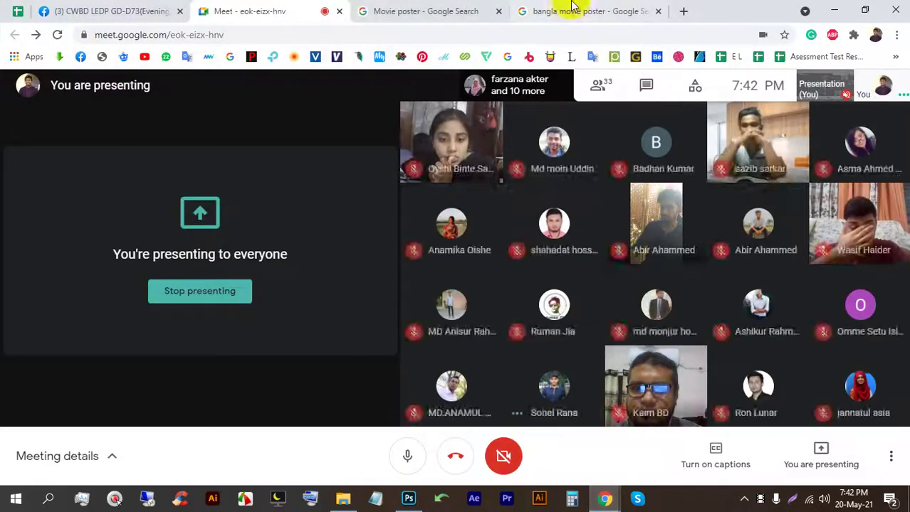
left_click(682, 12)
left_click(646, 33)
type("M")
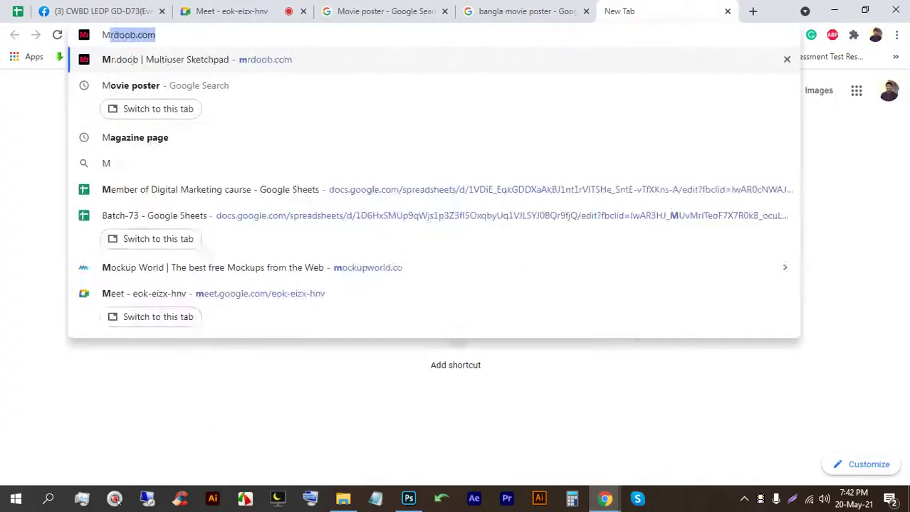
type("ovie poster")
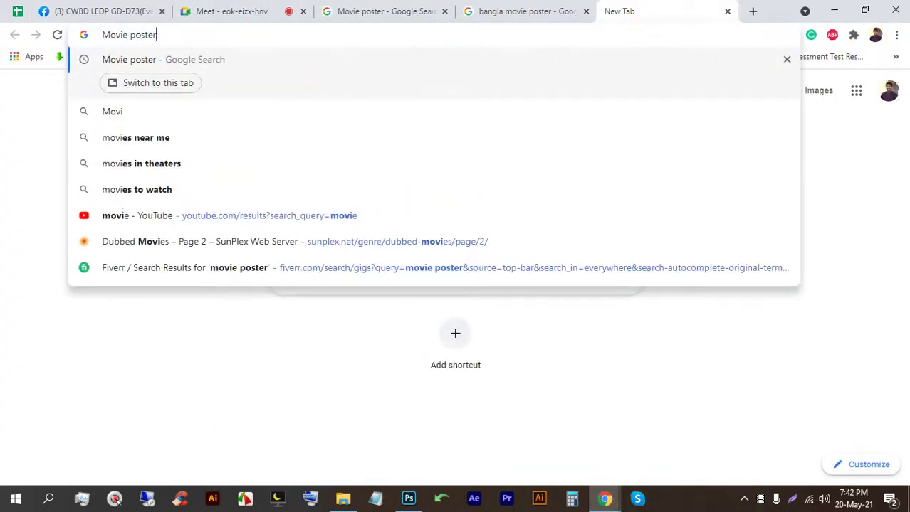
key("Down")
key("Down")
key("Up")
key("Return")
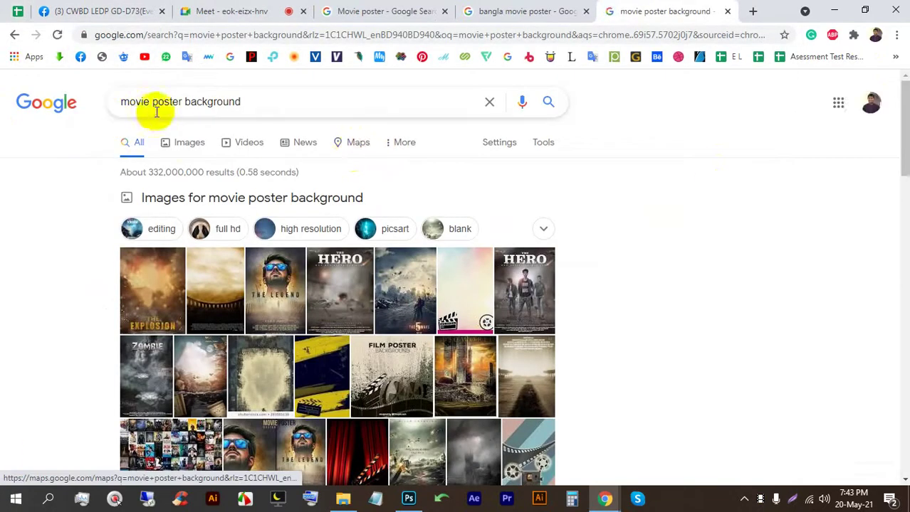
Step: Switch to image results and preview the Top Movie Poster Background and The Boy images
left_click(202, 140)
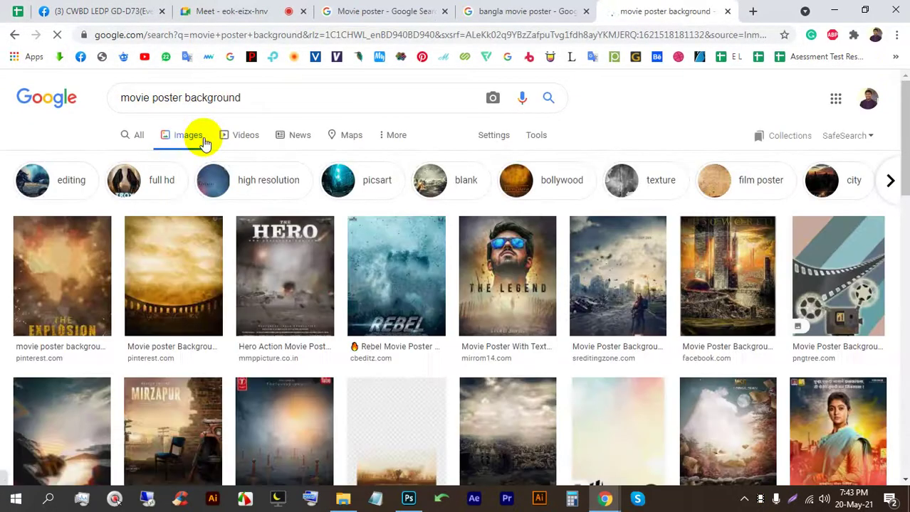
scroll(353, 290, "down", 4)
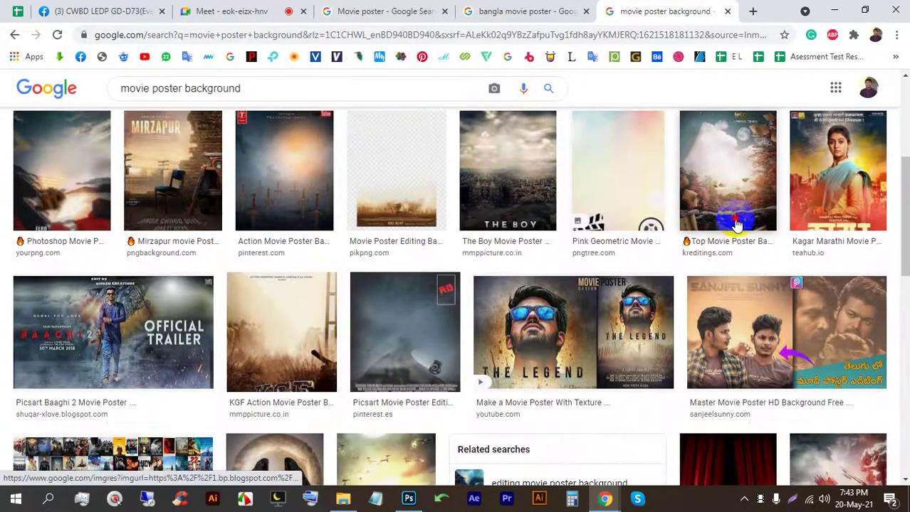
left_click(726, 224)
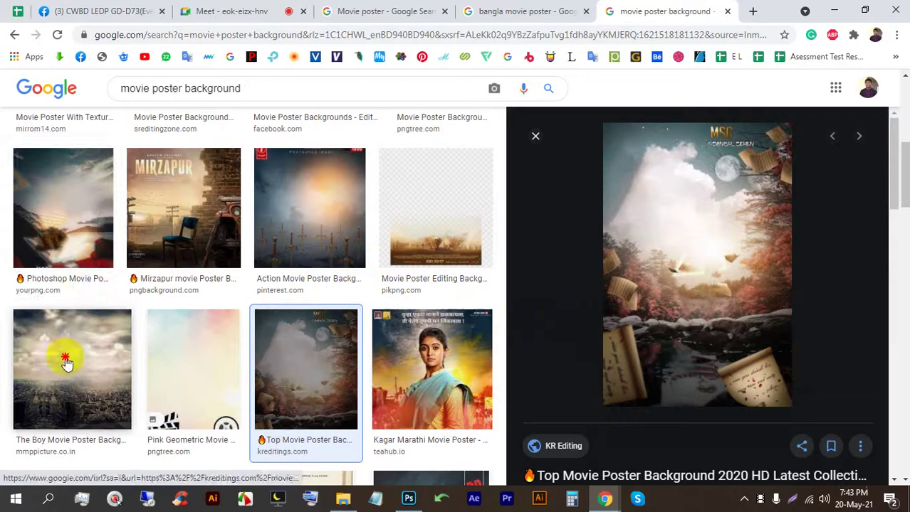
left_click(67, 363)
scroll(534, 289, "down", 5)
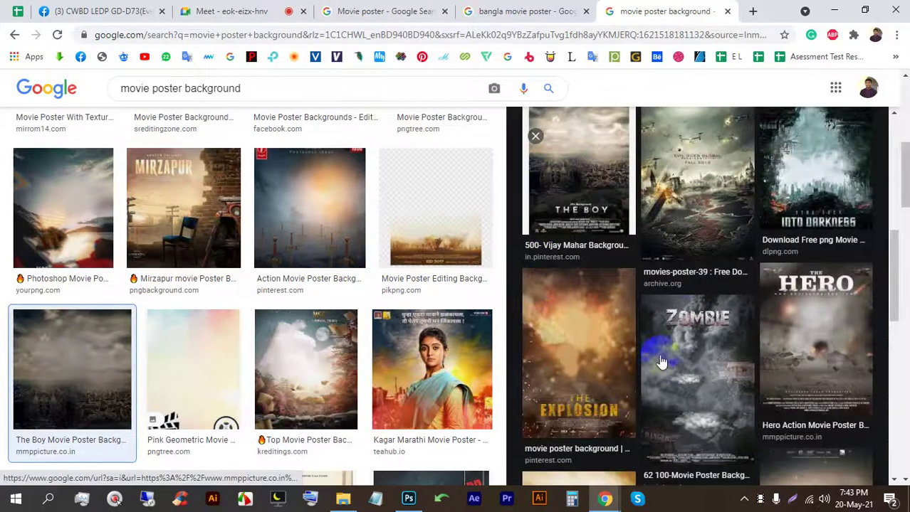
scroll(660, 361, "down", 4)
scroll(286, 285, "down", 5)
scroll(320, 270, "down", 9)
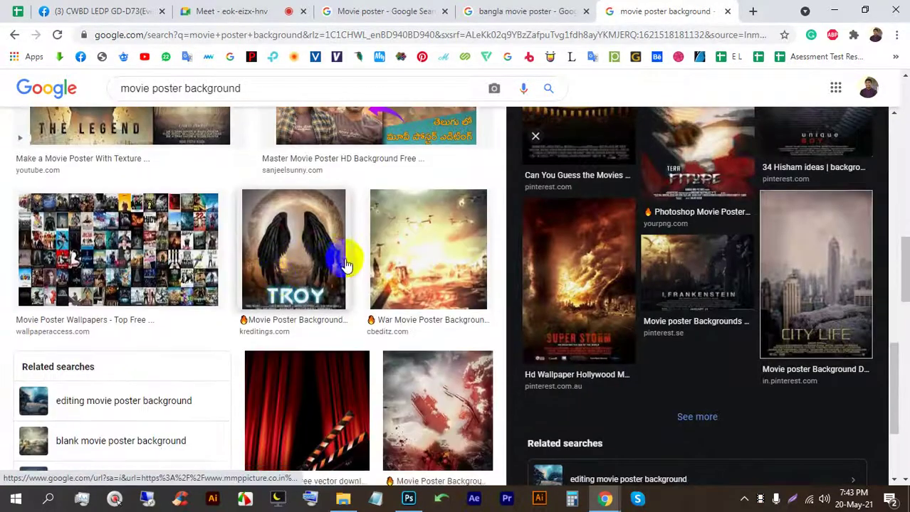
scroll(371, 258, "down", 6)
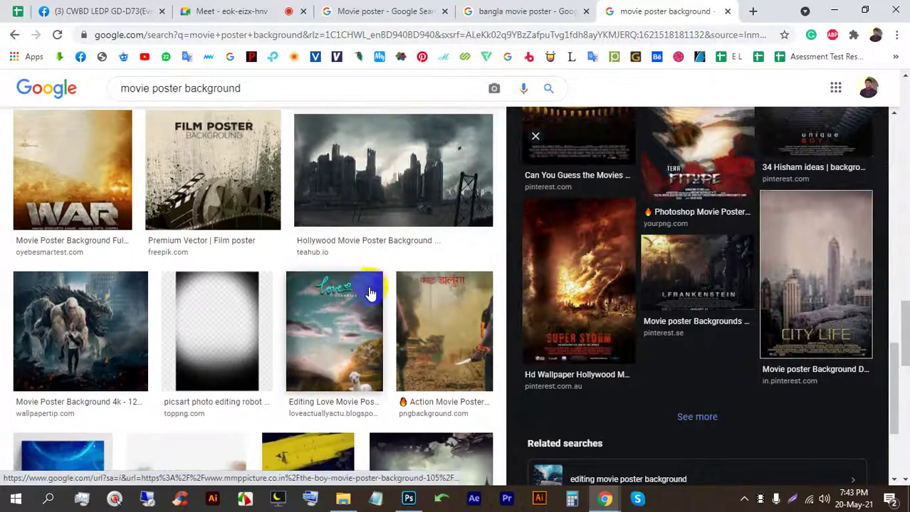
scroll(388, 341, "down", 8)
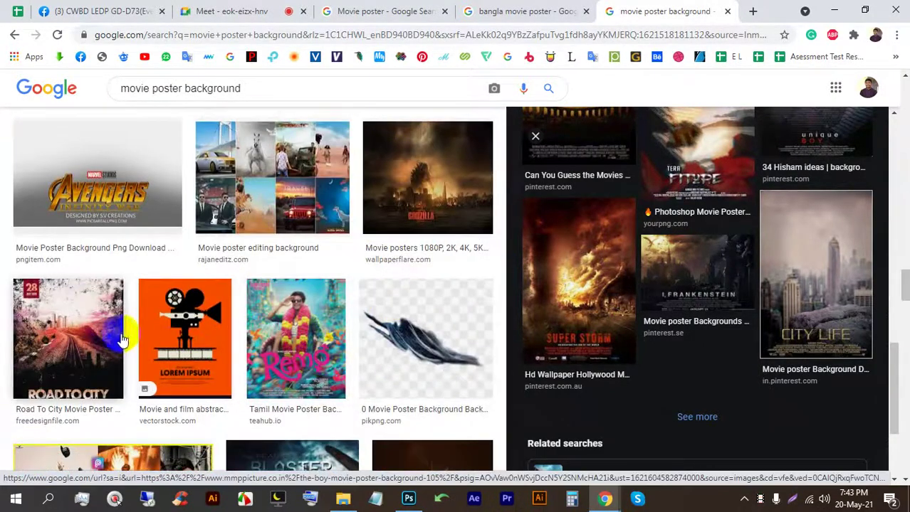
scroll(122, 335, "down", 3)
Step: Preview the Super Storm poster, then admit the person waiting in the Google Meet call
left_click(586, 275)
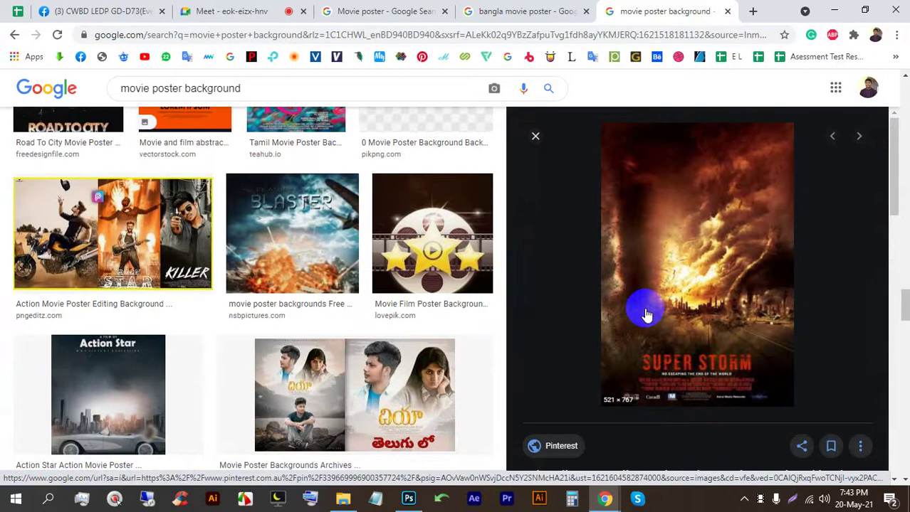
scroll(646, 315, "down", 5)
scroll(267, 246, "down", 6)
scroll(249, 251, "up", 1)
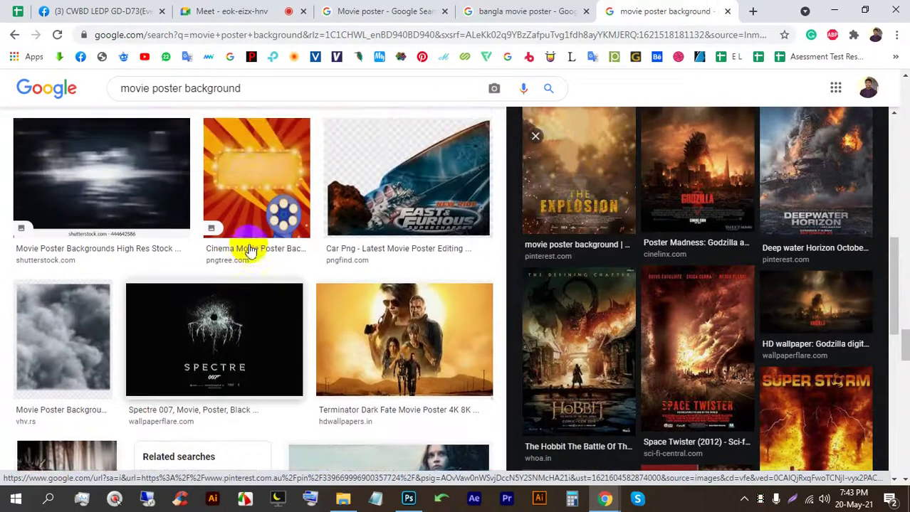
scroll(250, 251, "up", 1)
scroll(298, 298, "up", 3)
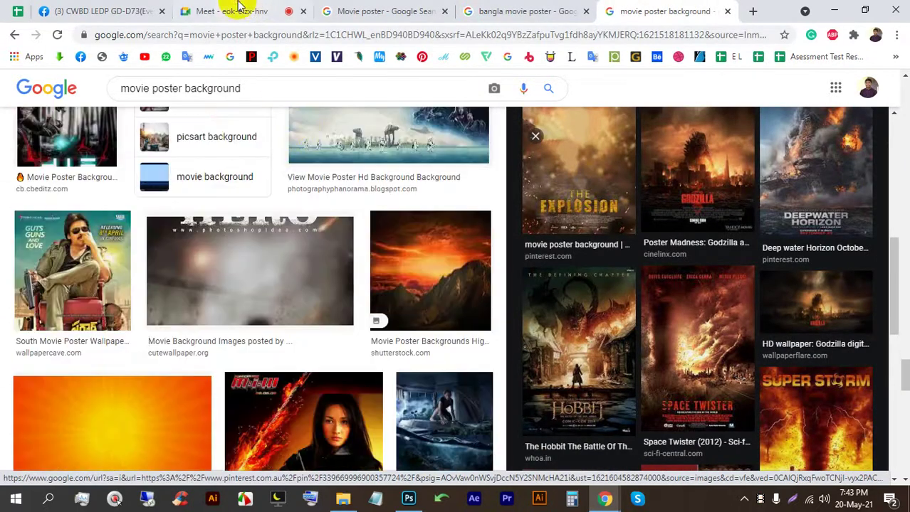
left_click(228, 10)
left_click(589, 148)
Step: Return to the Movie poster image results and preview the Iceman and Seven posters
left_click(405, 5)
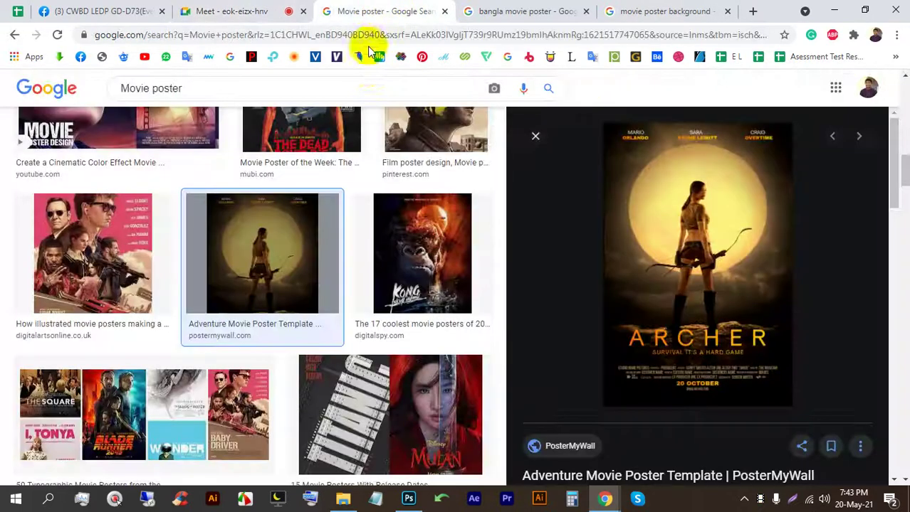
scroll(139, 219, "up", 5)
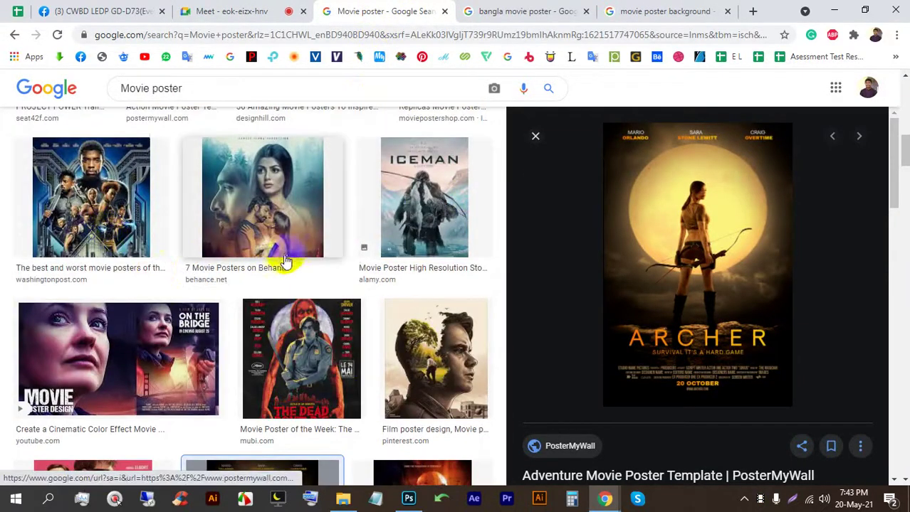
left_click(421, 202)
scroll(172, 278, "up", 4)
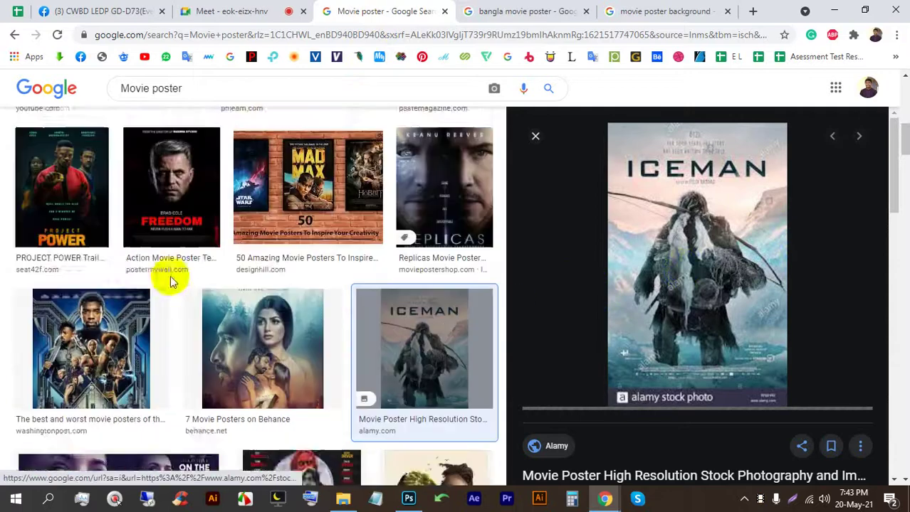
scroll(309, 295, "down", 3)
left_click(300, 318)
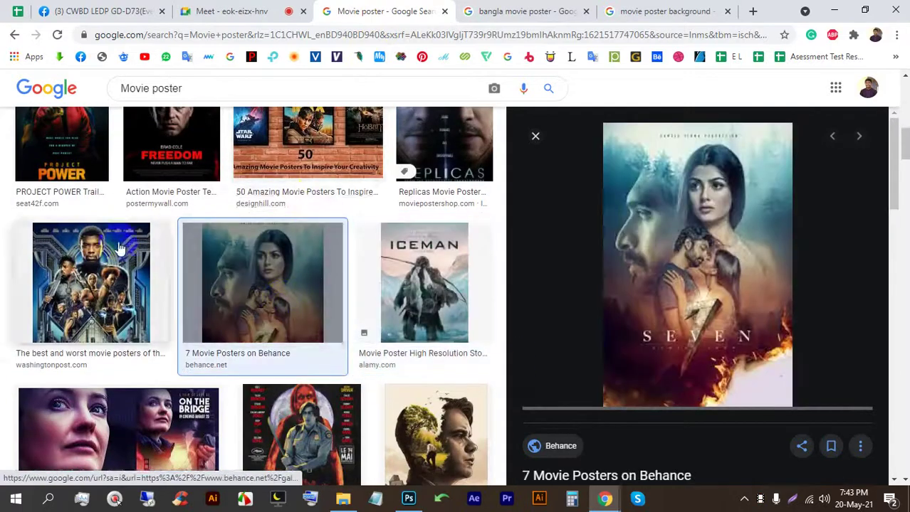
scroll(158, 235, "up", 10)
scroll(161, 264, "down", 10)
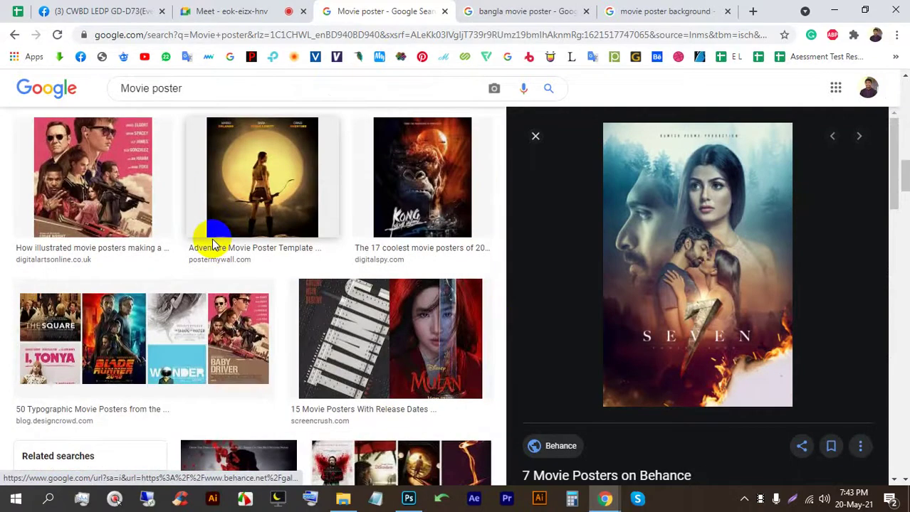
scroll(255, 227, "down", 4)
scroll(238, 230, "down", 1)
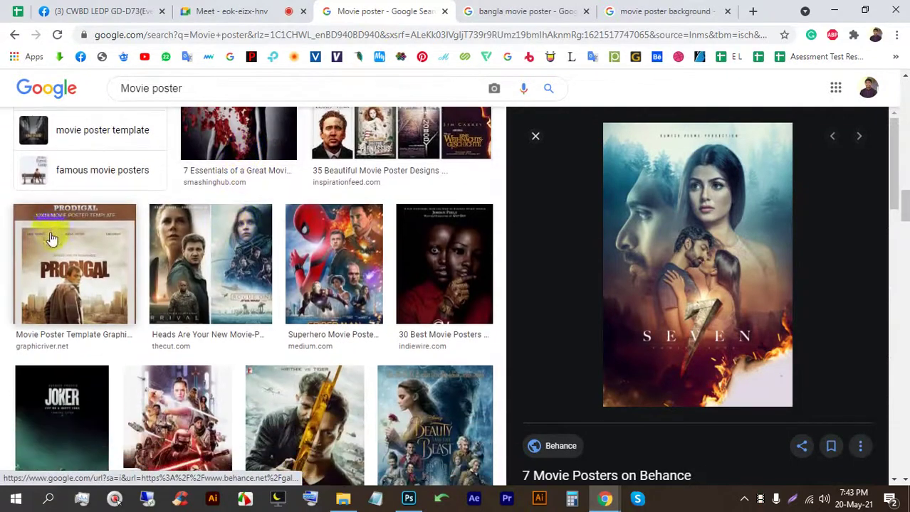
Step: Preview the Prodigal, Bollywood Hungama and IO (2019) posters, then return to the movie poster background results
left_click(81, 281)
scroll(592, 223, "down", 5)
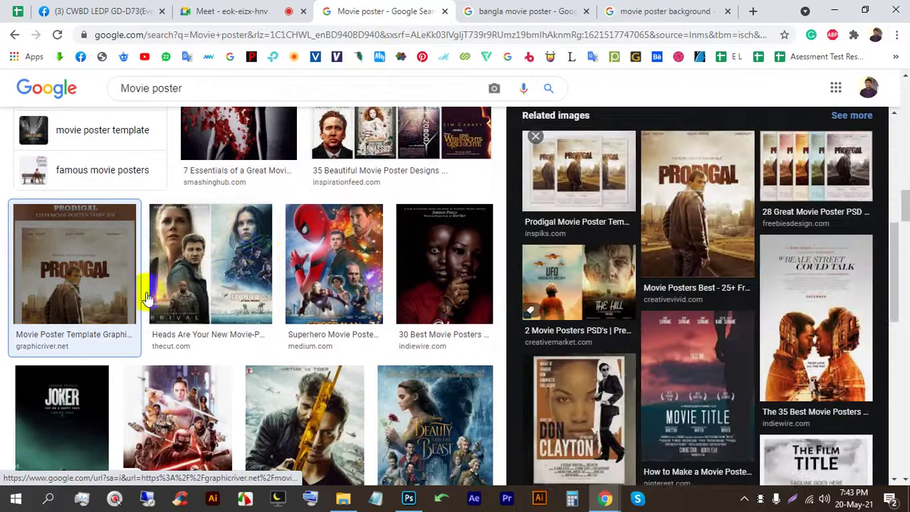
scroll(158, 292, "down", 4)
scroll(158, 292, "down", 3)
scroll(178, 284, "up", 1)
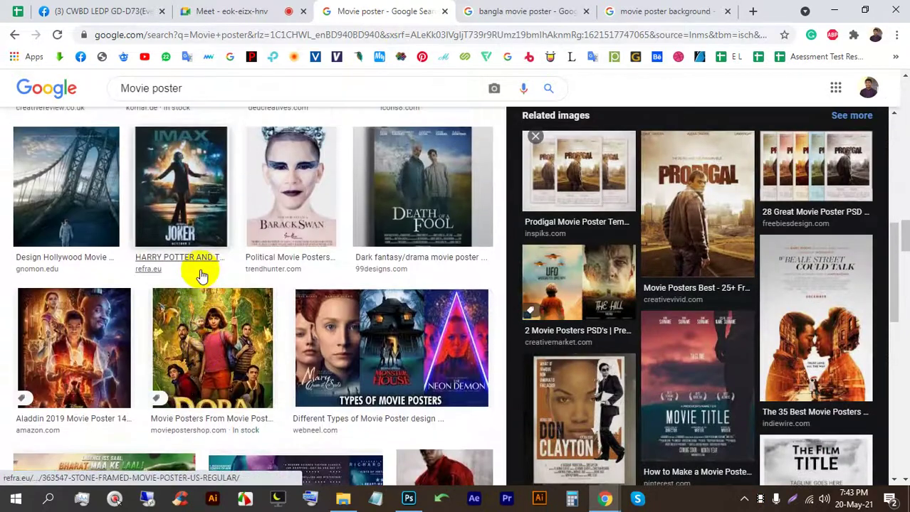
scroll(239, 290, "down", 5)
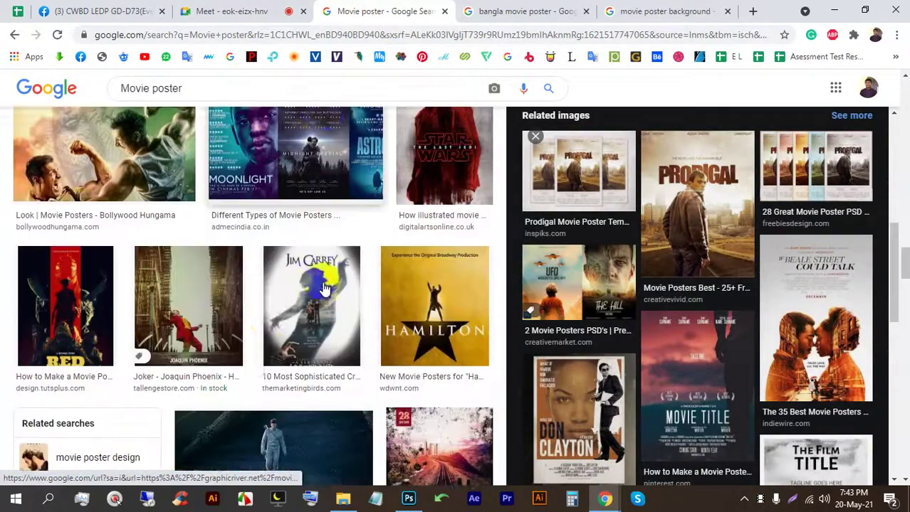
scroll(137, 216, "up", 1)
left_click(138, 215)
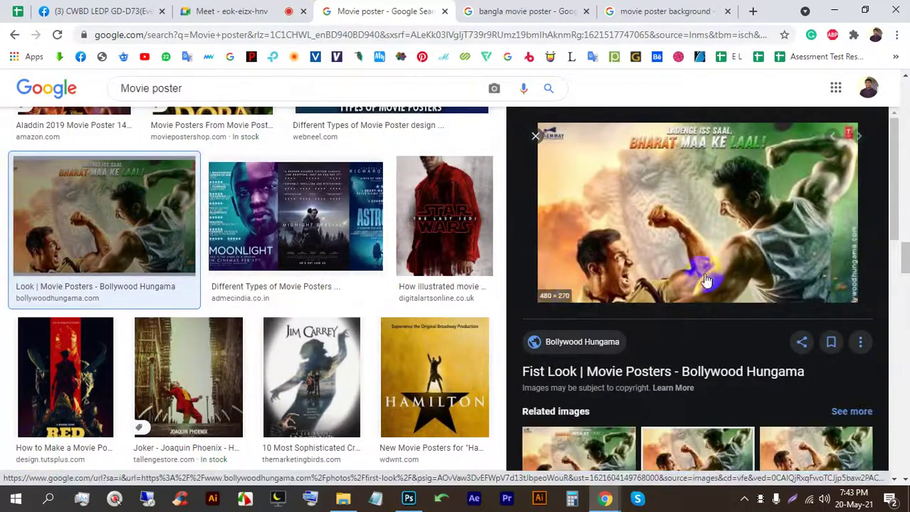
scroll(621, 140, "down", 2)
scroll(386, 315, "down", 10)
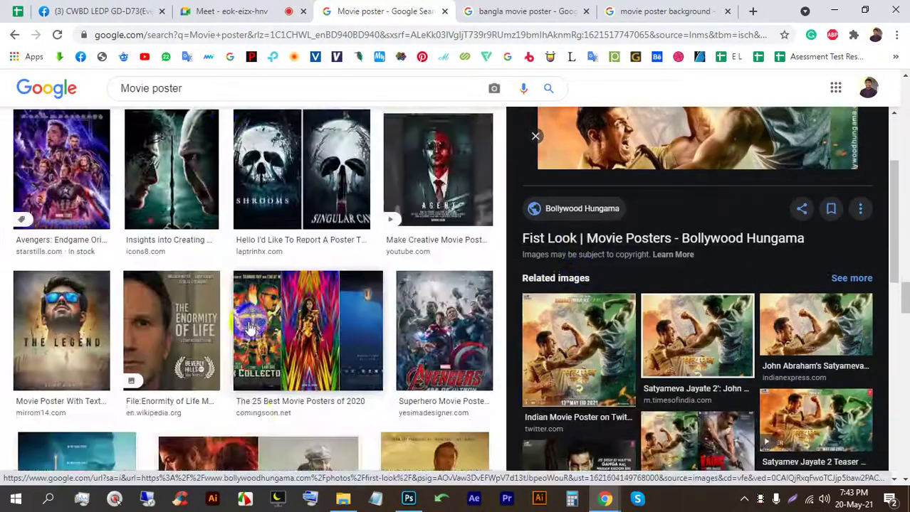
scroll(258, 321, "down", 1)
left_click(96, 252)
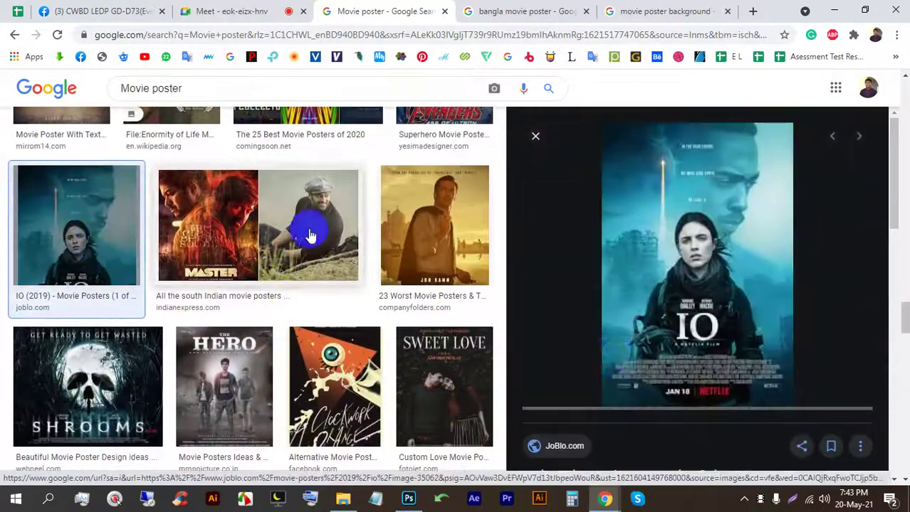
left_click(641, 11)
scroll(341, 264, "down", 5)
Step: Preview the Super Storm and War Movie Poster Background images
scroll(443, 299, "down", 5)
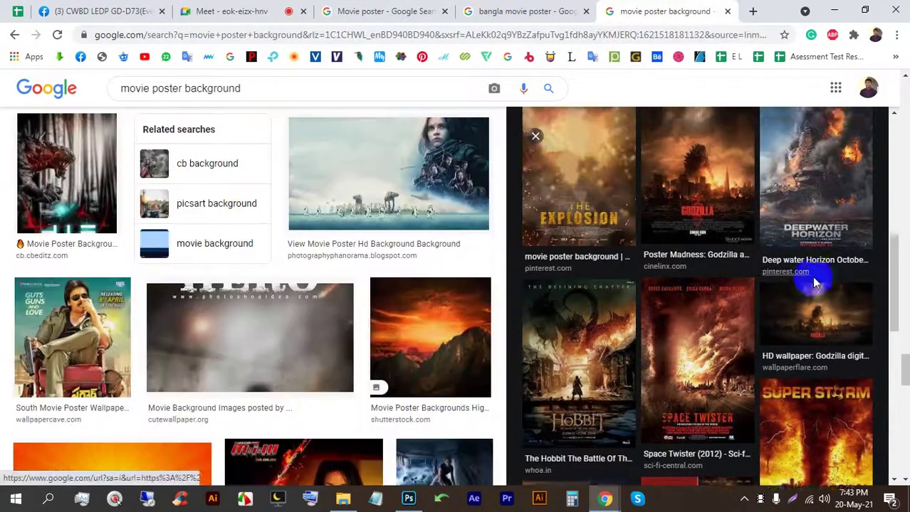
left_click(857, 178)
scroll(463, 219, "down", 5)
scroll(446, 262, "down", 10)
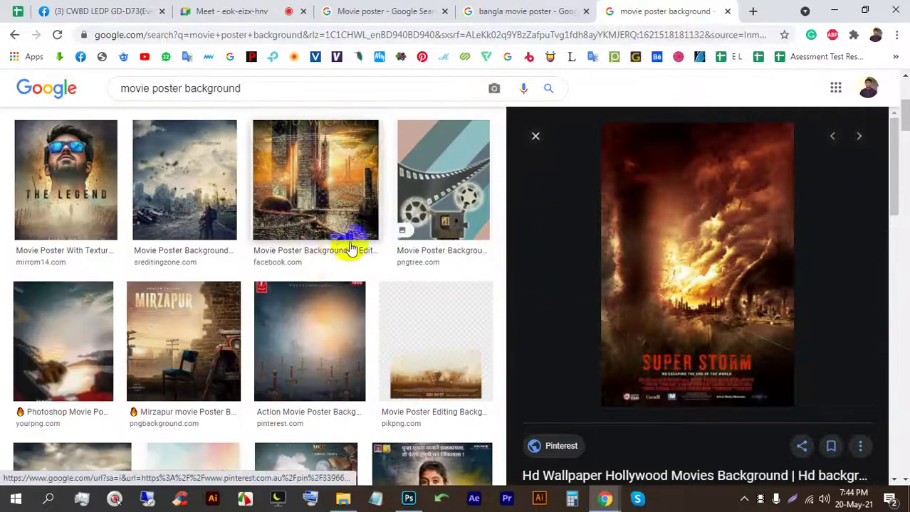
scroll(349, 248, "down", 10)
left_click(412, 246)
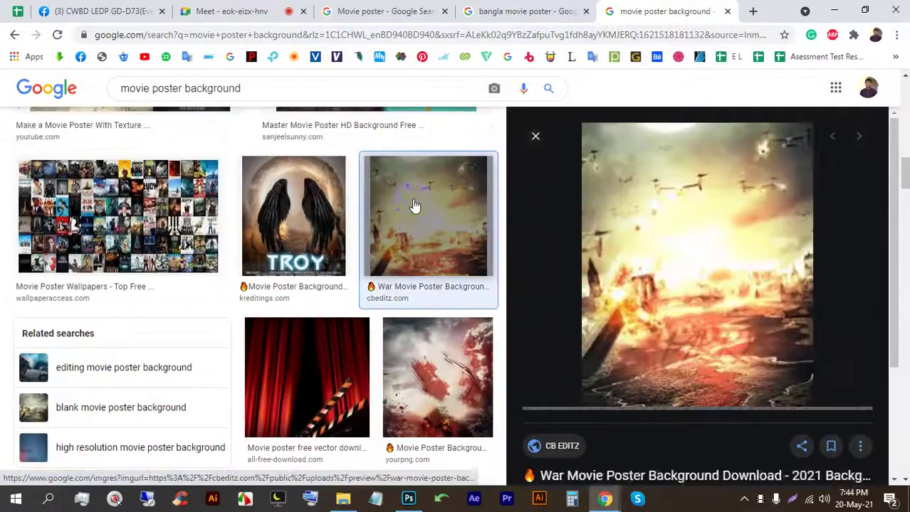
Step: Open the 1280 × 1600 Dynamo Editing explosion background and copy its image address
scroll(688, 306, "down", 5)
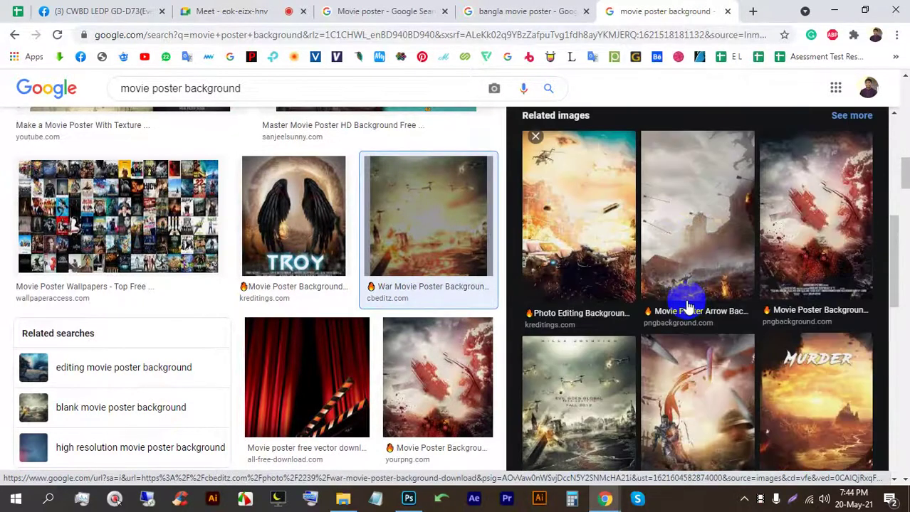
scroll(688, 284, "down", 2)
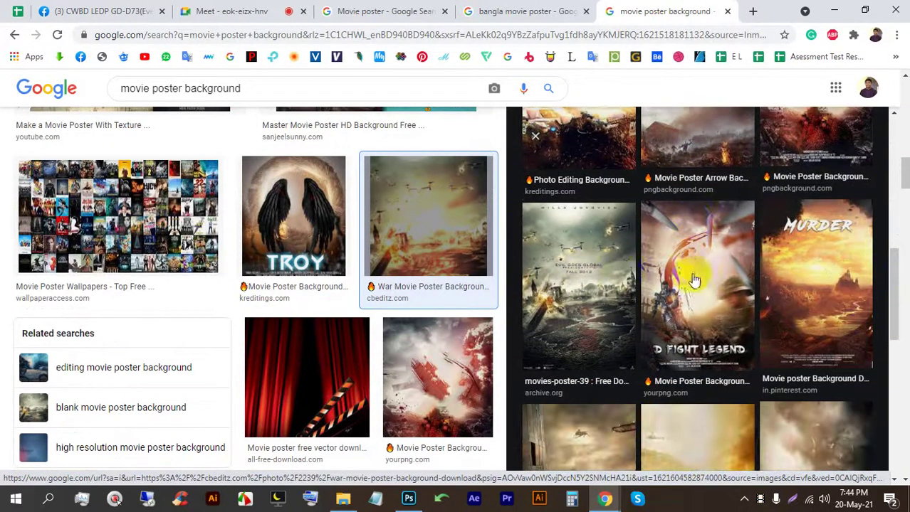
scroll(694, 279, "down", 3)
scroll(809, 306, "down", 4)
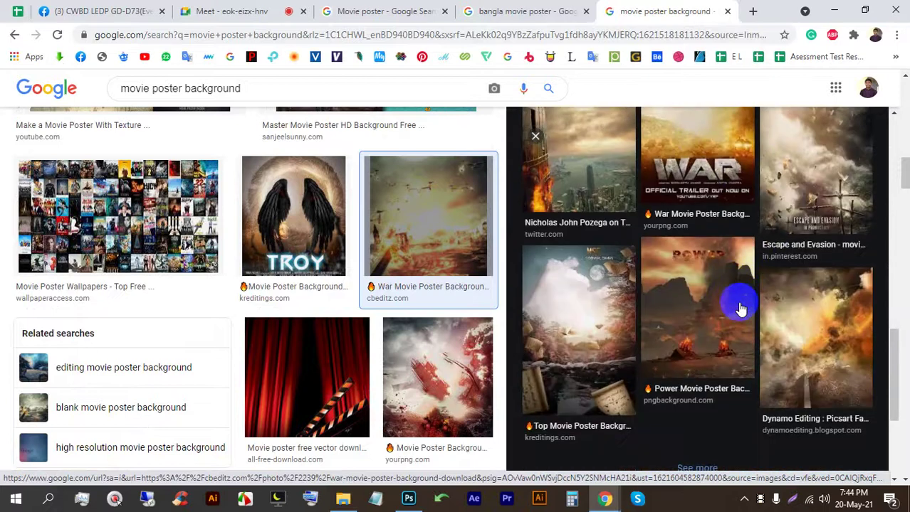
left_click(805, 213)
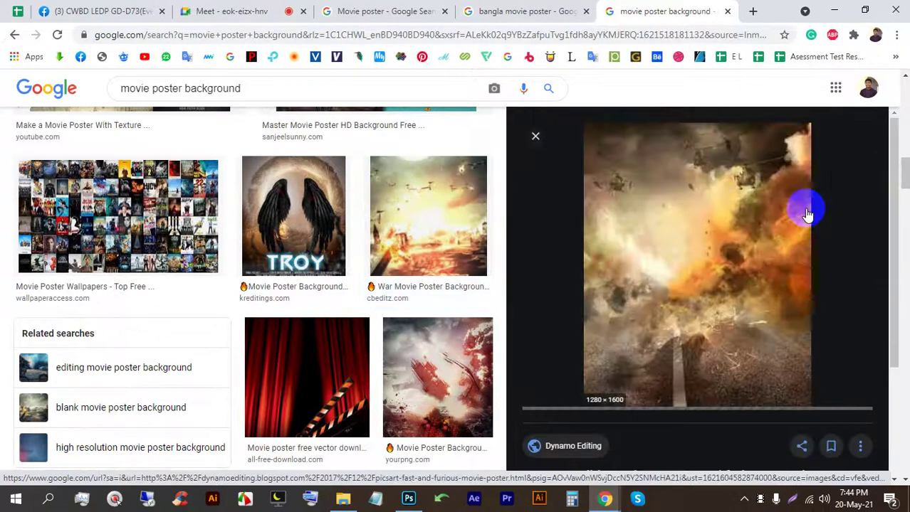
right_click(654, 179)
left_click(666, 347)
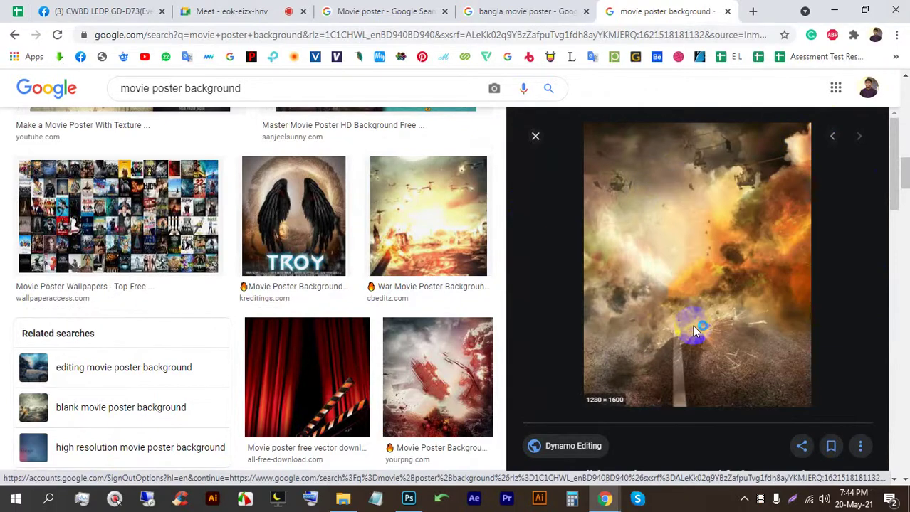
Step: Save the explosion image and place it in the poster aligned to the canvas top
key("Return")
left_click_drag(89, 467, 278, 199)
left_click_drag(315, 323, 313, 282)
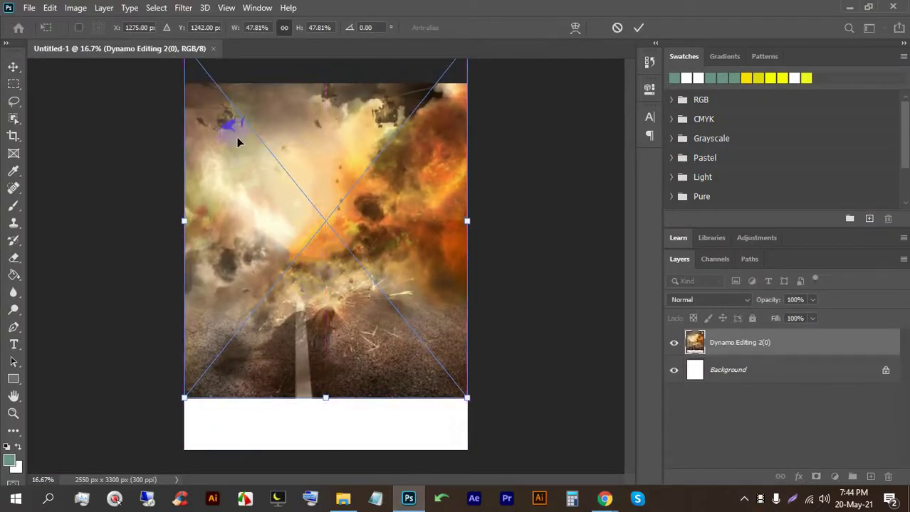
left_click_drag(237, 143, 284, 183)
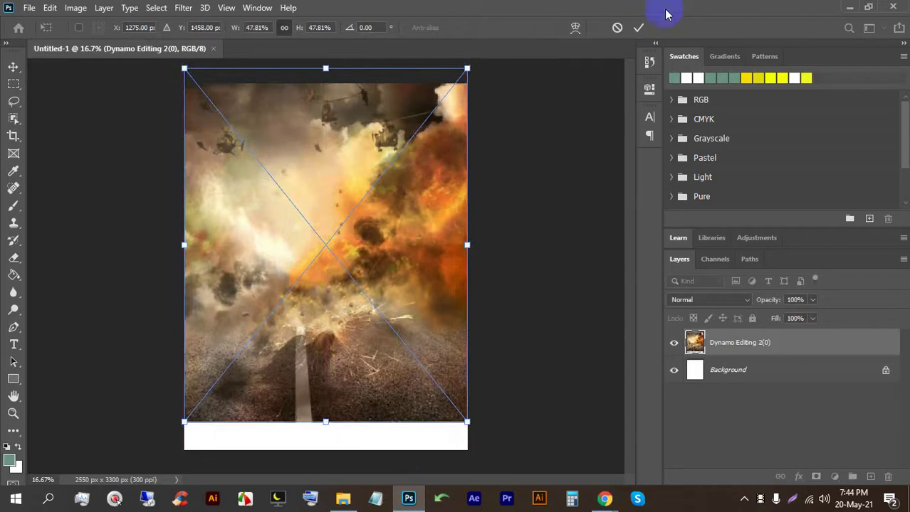
left_click(639, 28)
Step: Admit the waiting person to the Meet call and clear Chrome's cached images and files
mouse_move(604, 499)
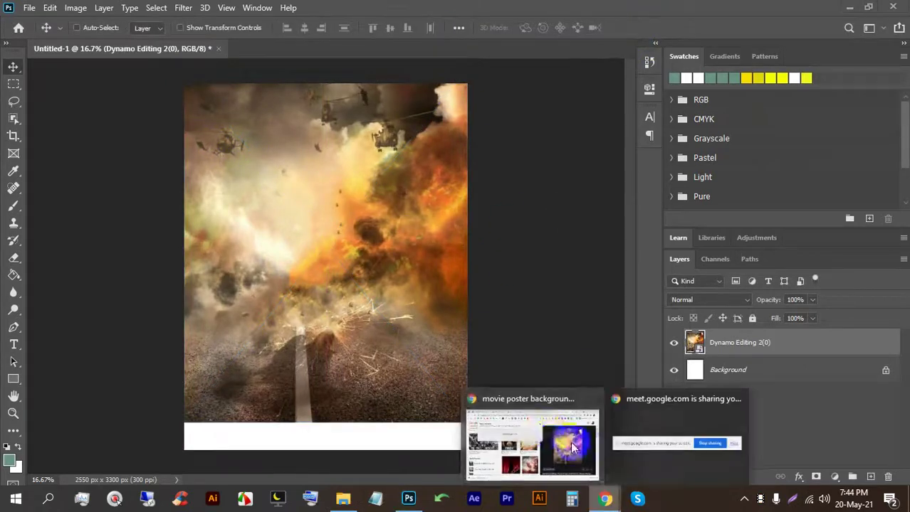
left_click(570, 442)
left_click(292, 13)
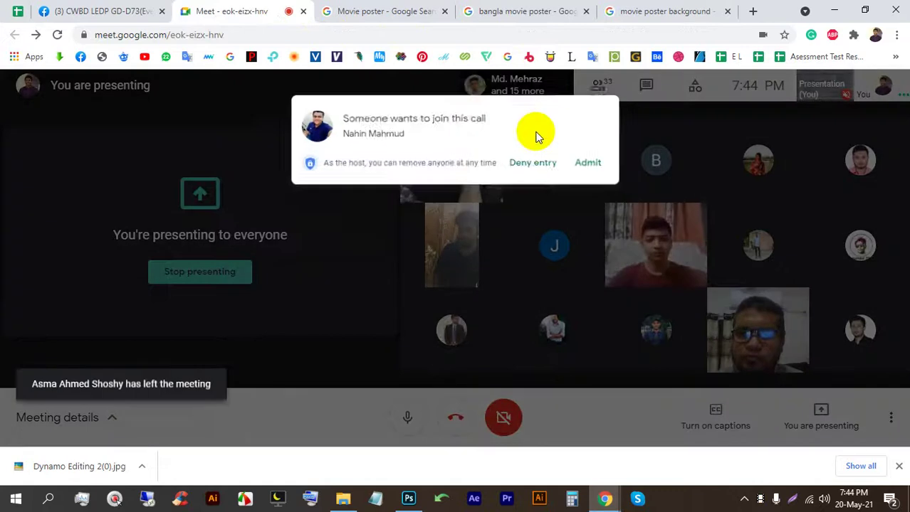
left_click(590, 158)
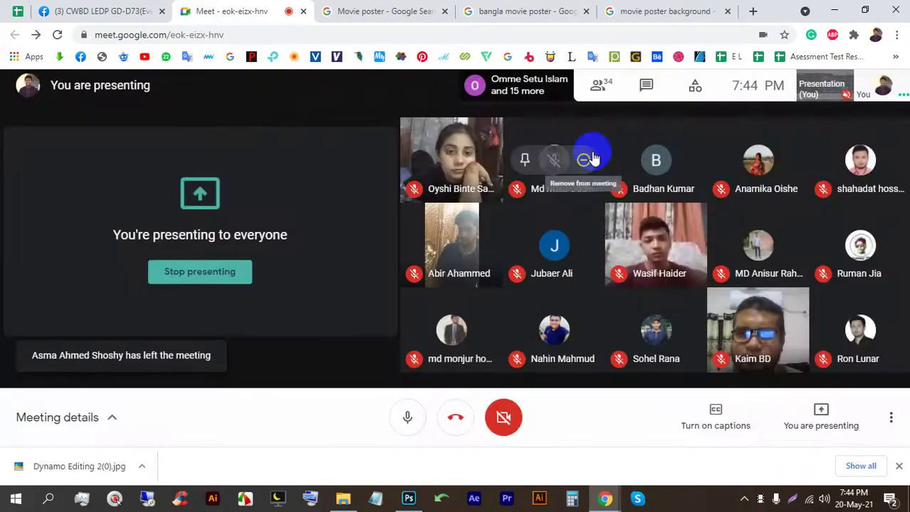
key("ctrl+shift+Delete")
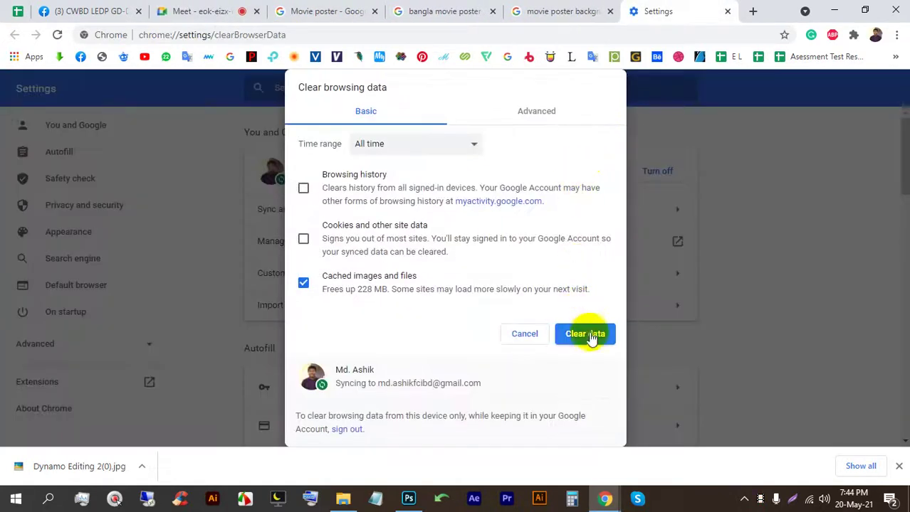
left_click(590, 335)
left_click(551, 9)
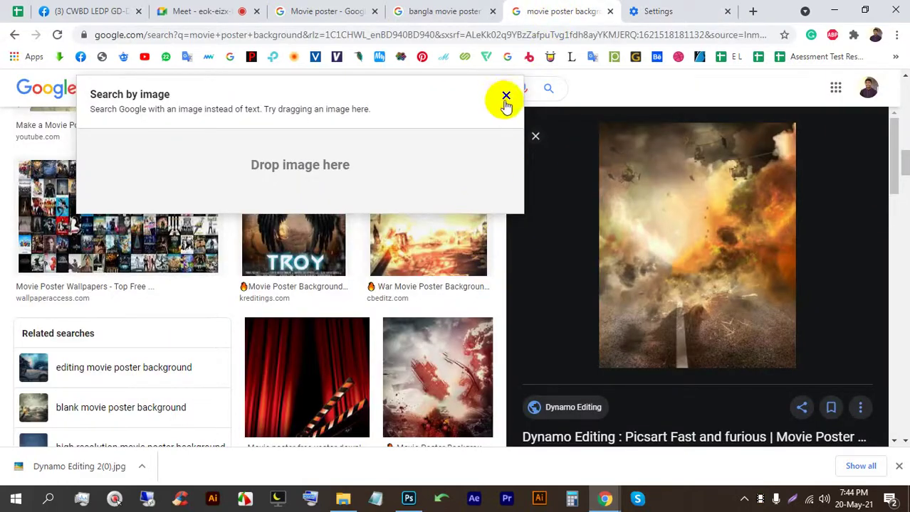
Step: Close the search-by-image panel and preview the Photoshop Movie Poster and city ruins backgrounds
left_click(506, 96)
scroll(373, 274, "up", 6)
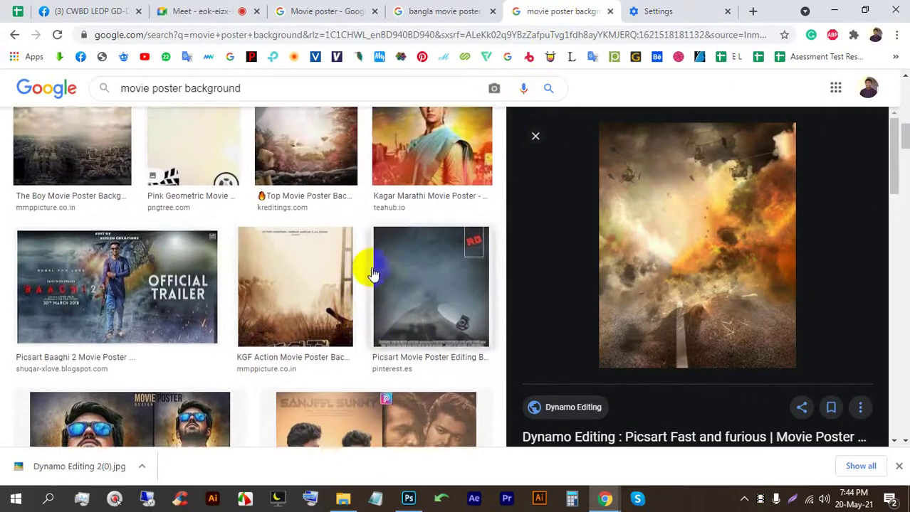
scroll(199, 243, "up", 4)
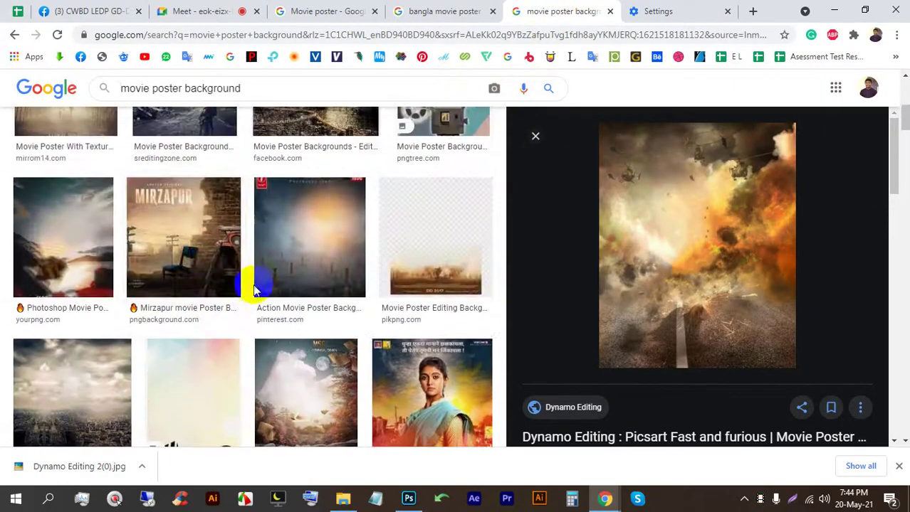
scroll(57, 224, "up", 1)
scroll(66, 230, "down", 1)
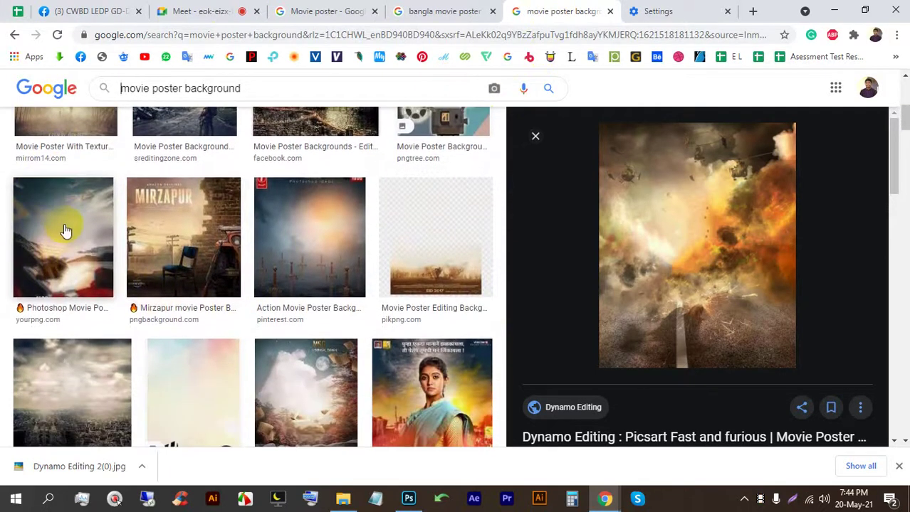
left_click(65, 231)
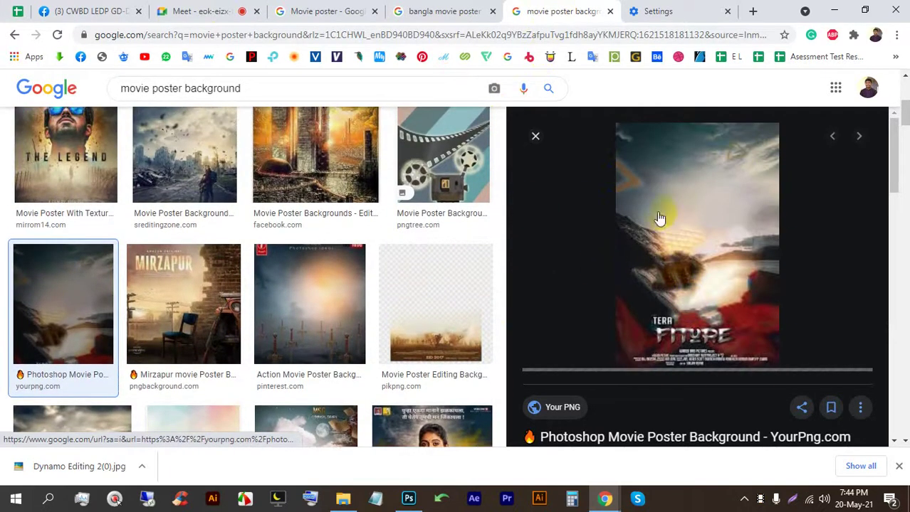
scroll(274, 295, "up", 2)
left_click(186, 235)
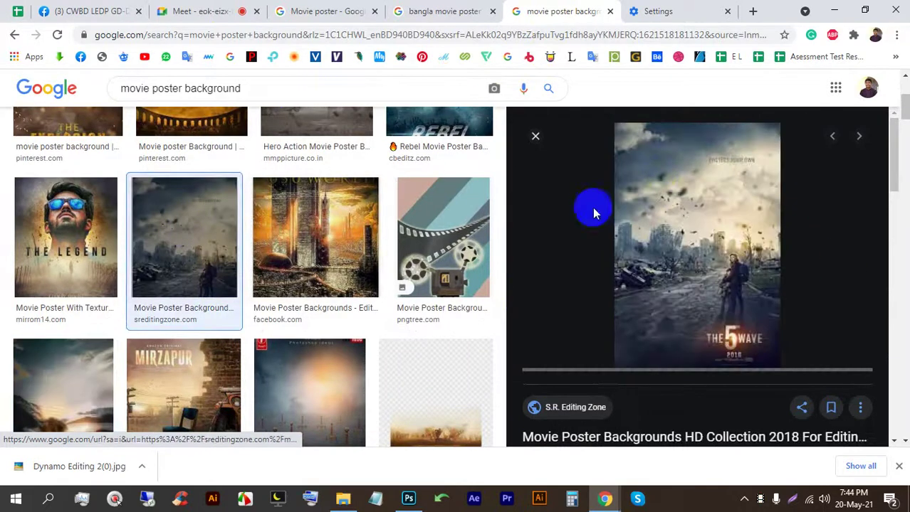
Step: Preview the HiRes Textless, movies-poster-39 and Movie Poster Backgrounds images
scroll(758, 306, "down", 5)
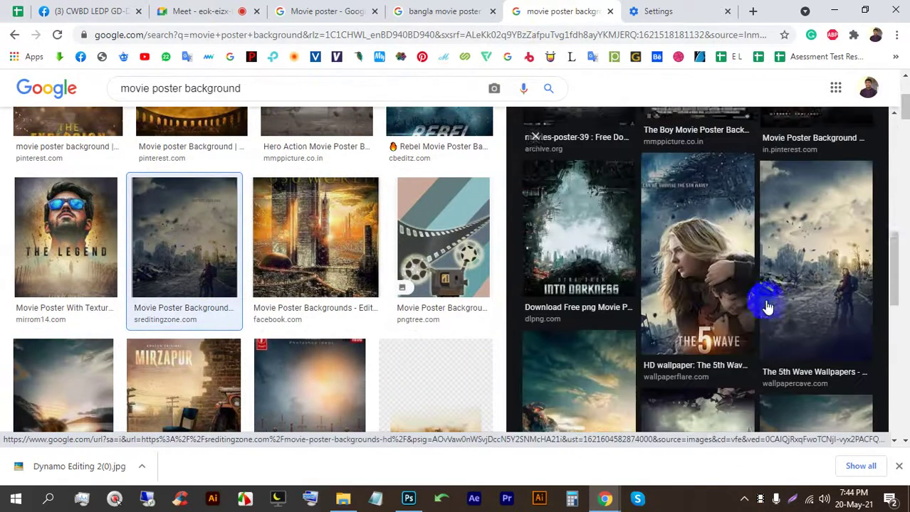
left_click(573, 247)
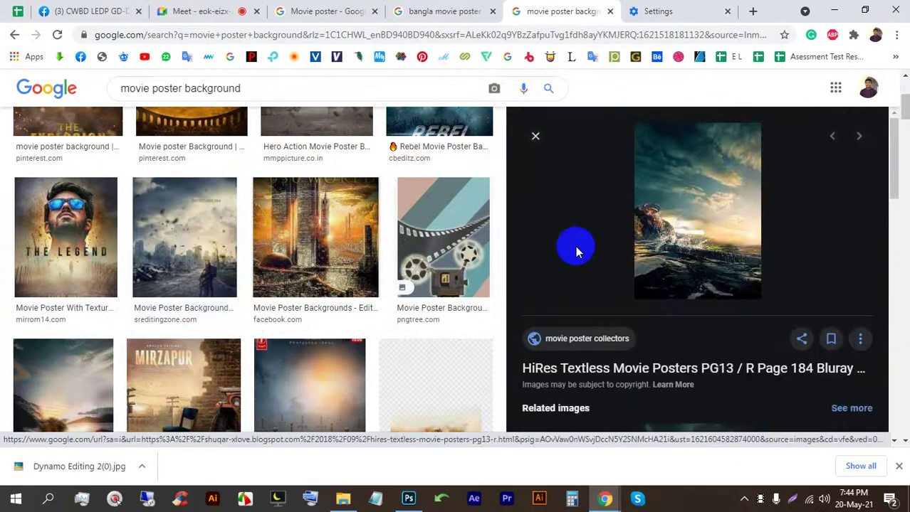
scroll(696, 228, "down", 5)
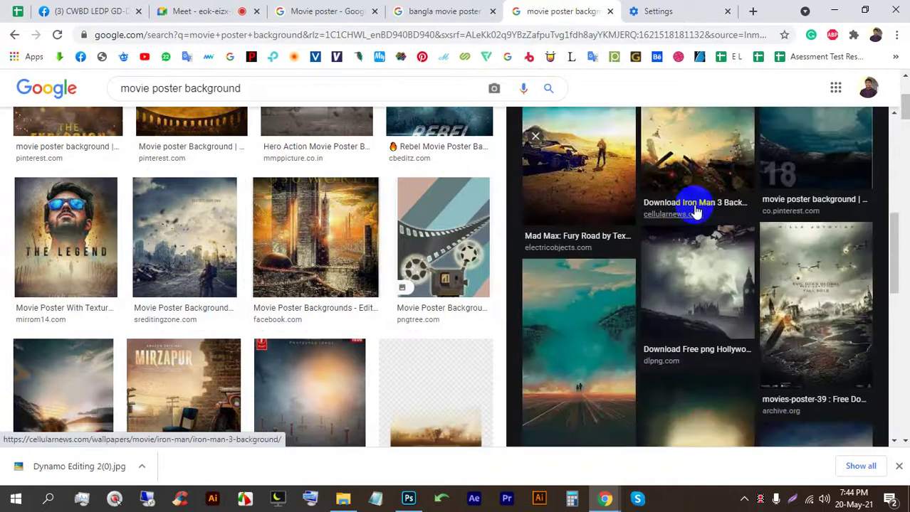
left_click(818, 235)
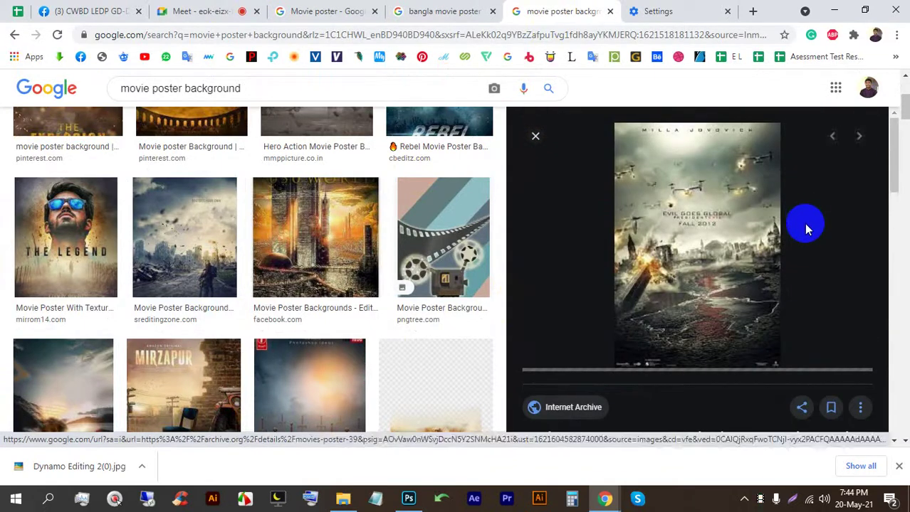
scroll(705, 241, "down", 5)
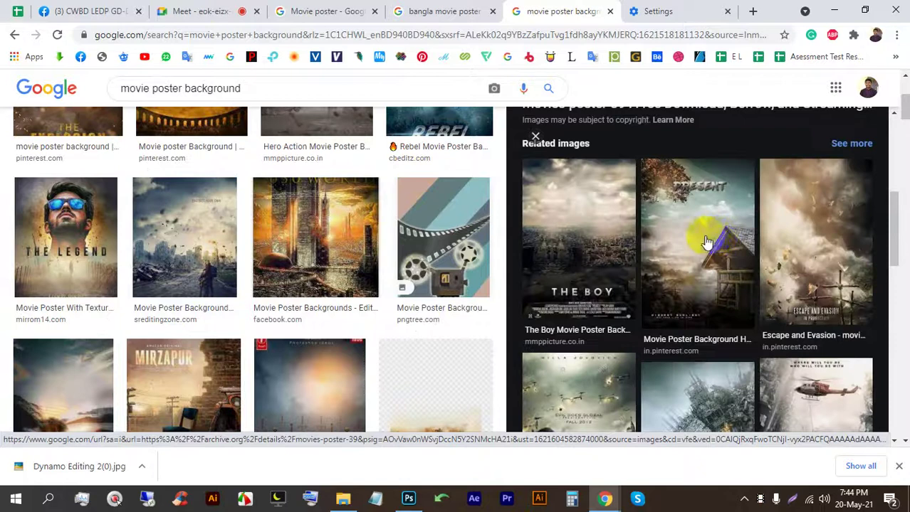
scroll(705, 242, "down", 10)
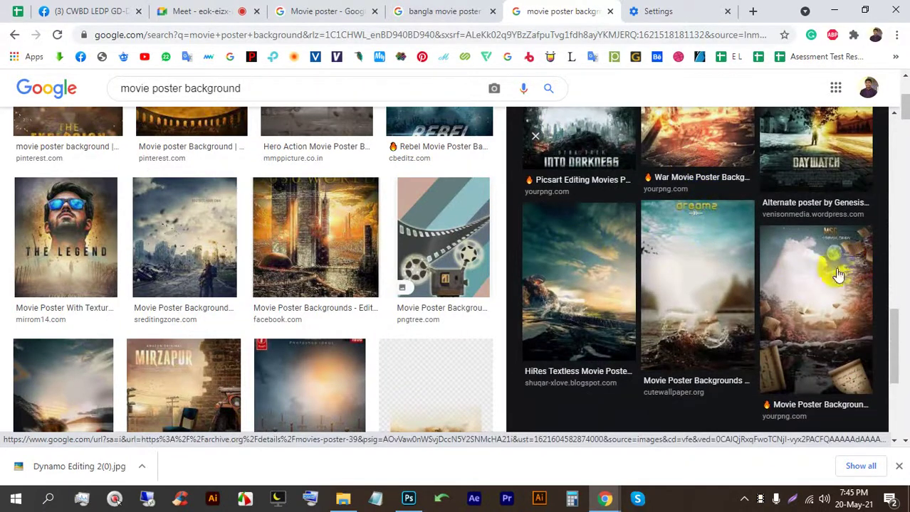
left_click(718, 269)
scroll(697, 231, "down", 5)
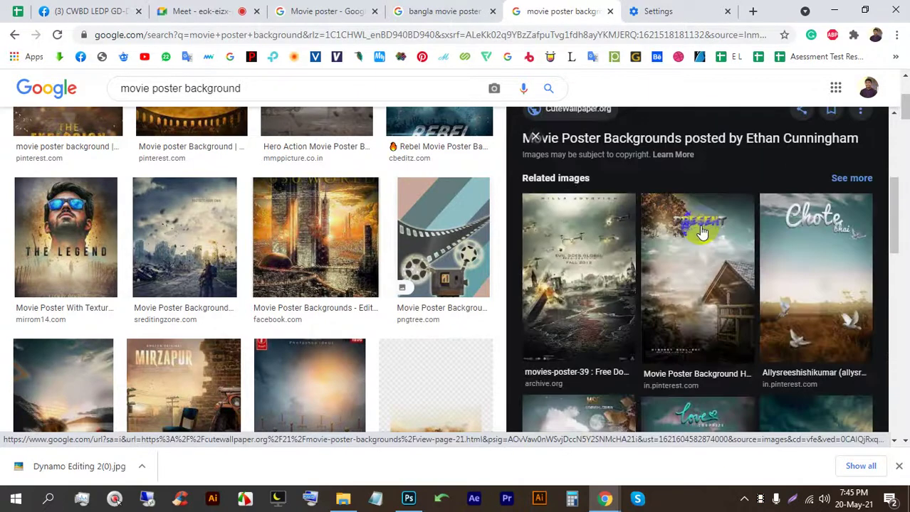
scroll(256, 245, "up", 3)
left_click(146, 262)
Step: Scroll to the bottom of the results and run the 'blank movie poster background' related search
scroll(654, 235, "down", 8)
scroll(670, 249, "up", 2)
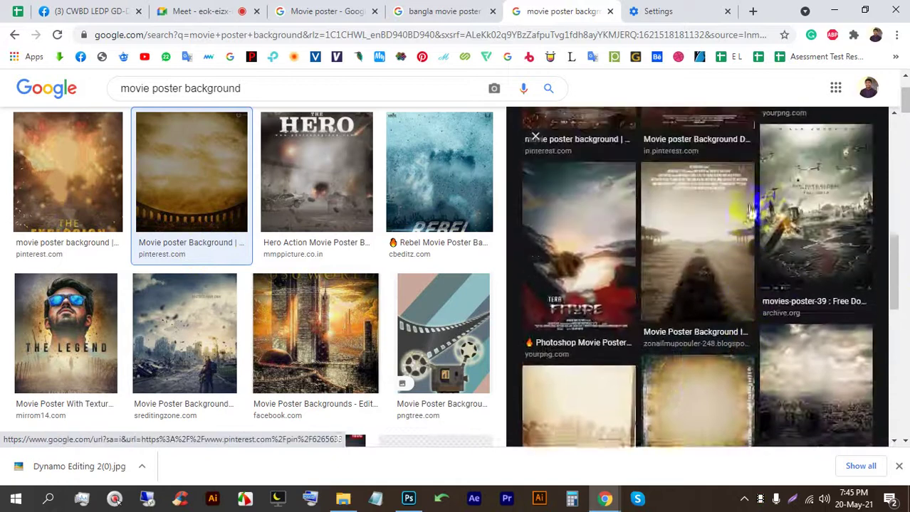
scroll(803, 206, "down", 2)
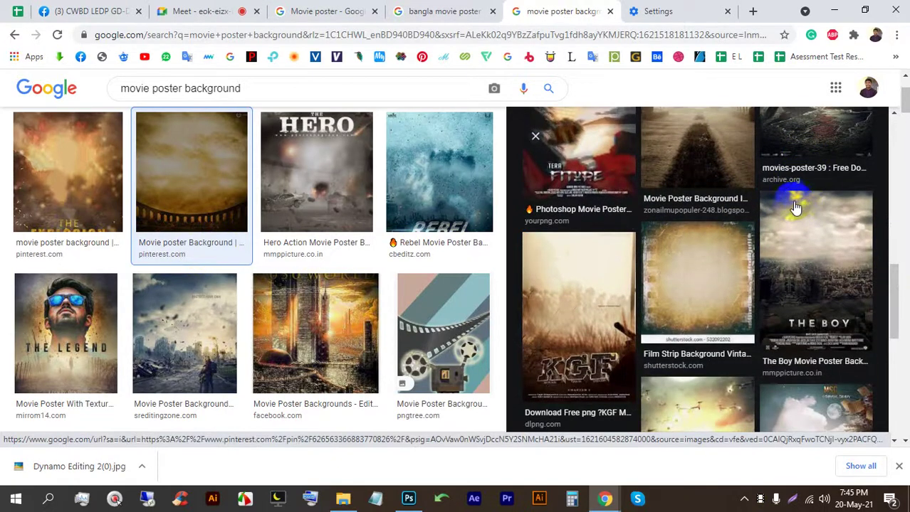
scroll(795, 208, "down", 5)
scroll(569, 225, "down", 2)
scroll(803, 209, "up", 1)
scroll(715, 220, "down", 2)
scroll(409, 247, "up", 1)
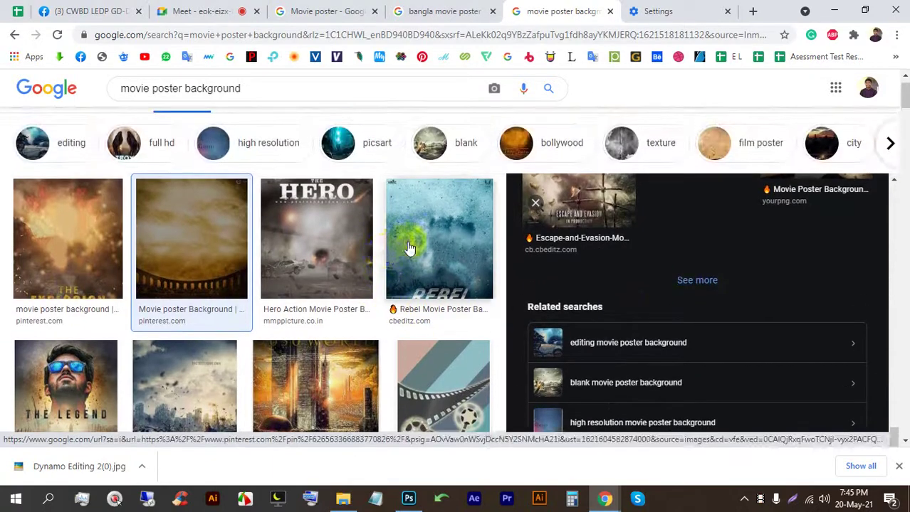
scroll(409, 247, "down", 5)
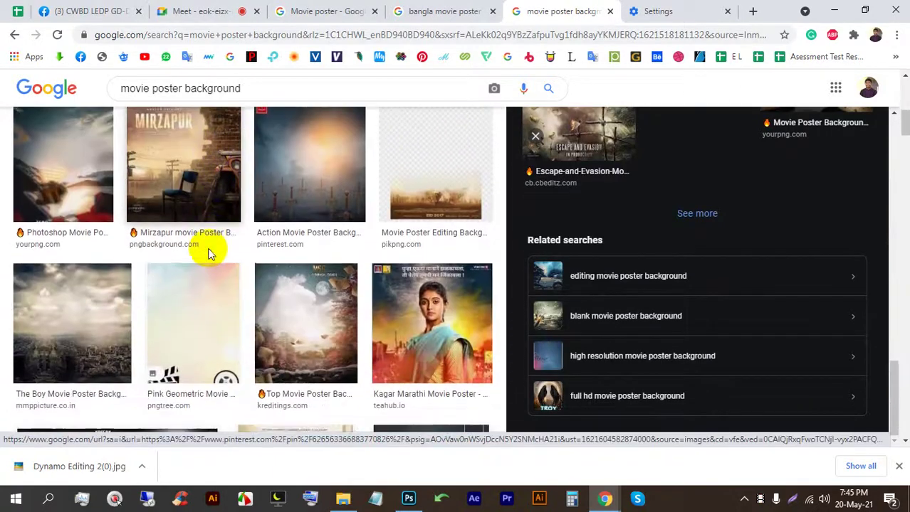
scroll(164, 249, "down", 1)
scroll(242, 239, "down", 2)
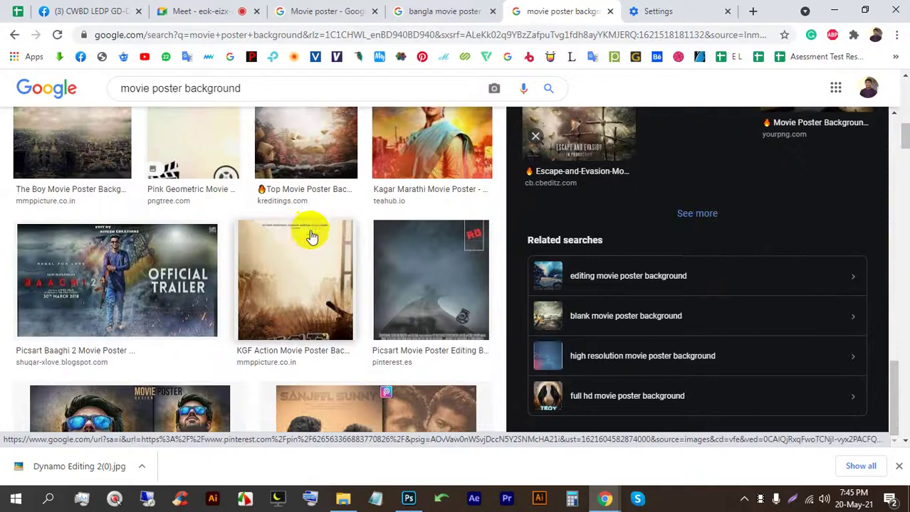
scroll(311, 236, "down", 10)
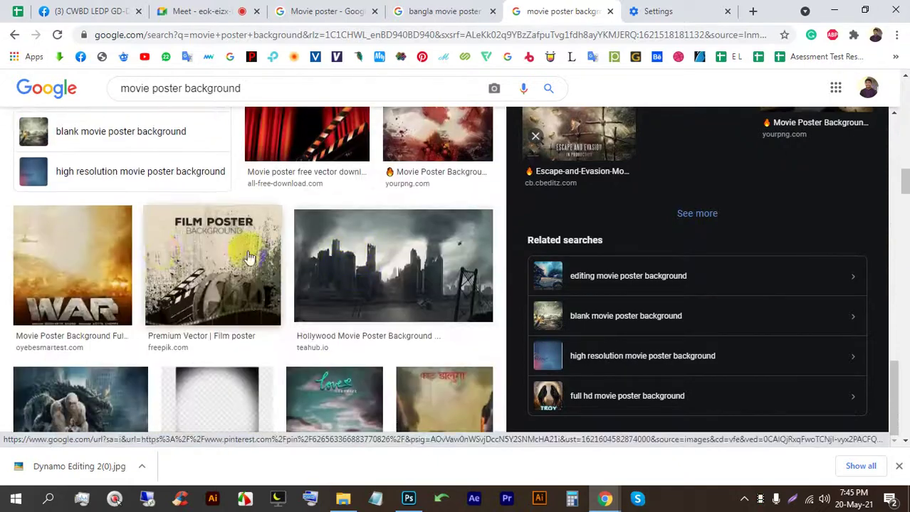
scroll(249, 257, "down", 5)
scroll(181, 247, "down", 7)
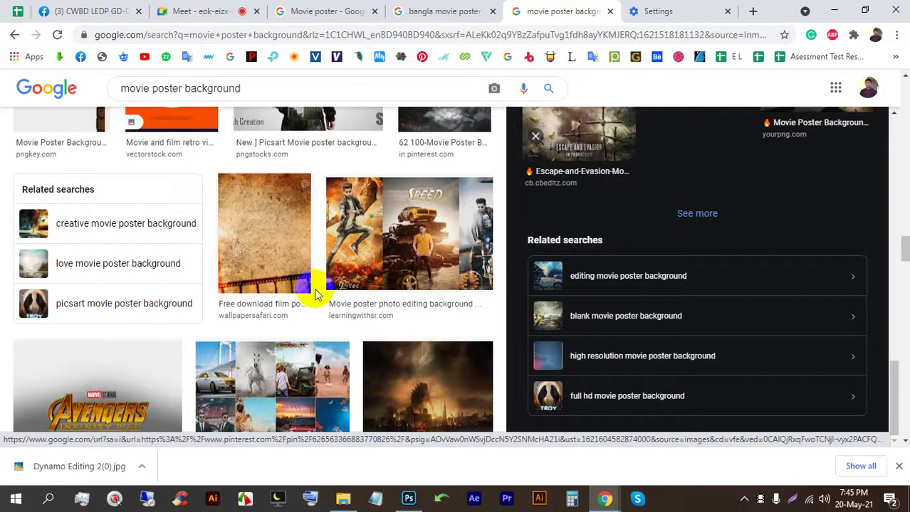
scroll(318, 293, "down", 5)
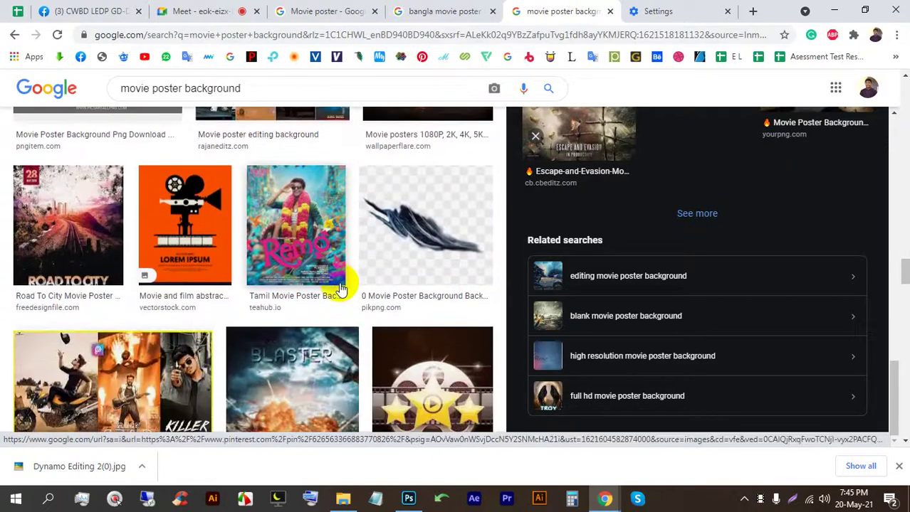
scroll(340, 289, "down", 4)
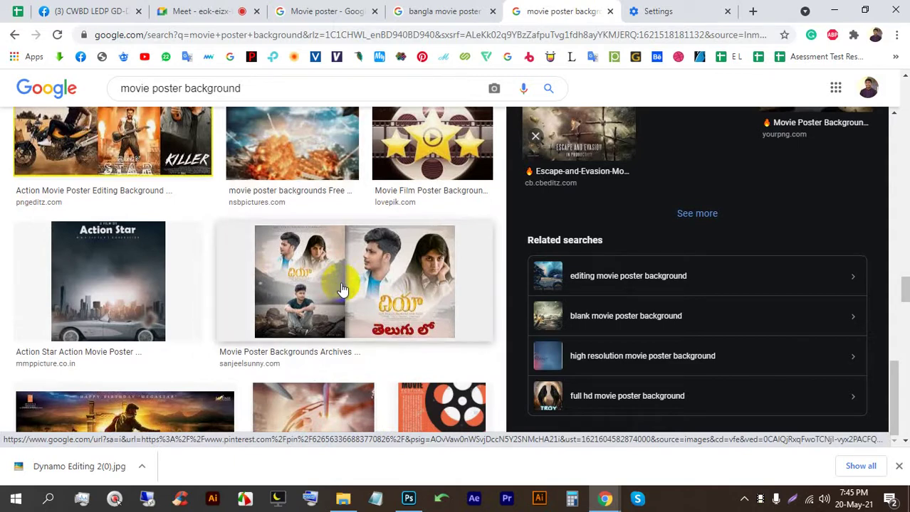
scroll(344, 289, "down", 4)
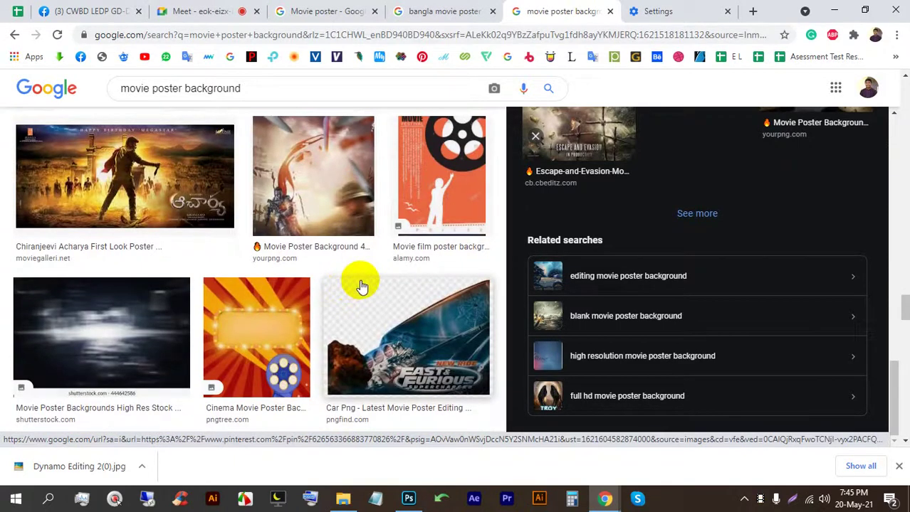
scroll(361, 285, "down", 2)
left_click(538, 313)
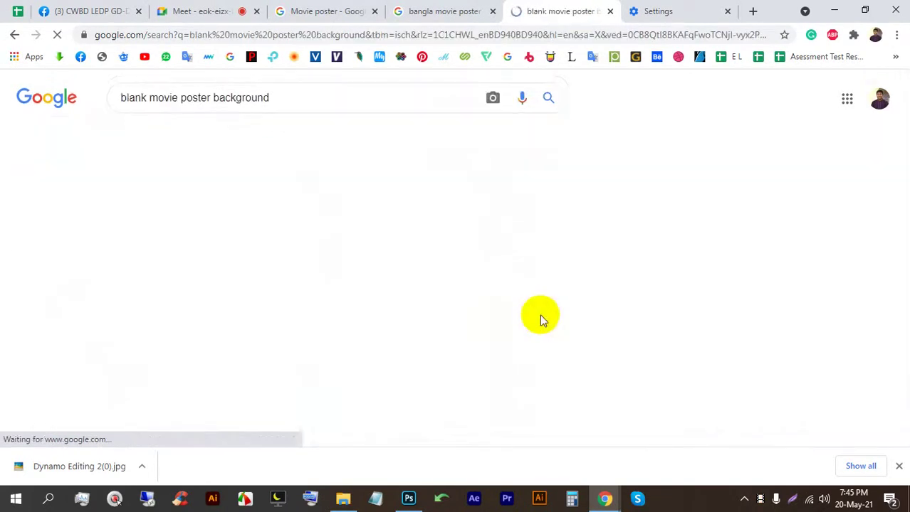
Step: Save the 1280 × 1896 Textless Movie Posters war-city image to the computer
scroll(456, 281, "down", 5)
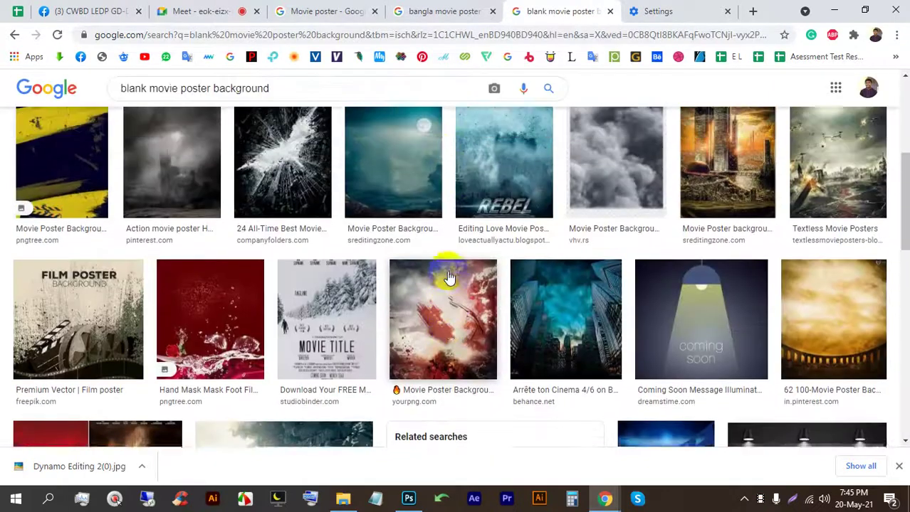
scroll(447, 271, "up", 1)
scroll(833, 235, "down", 2)
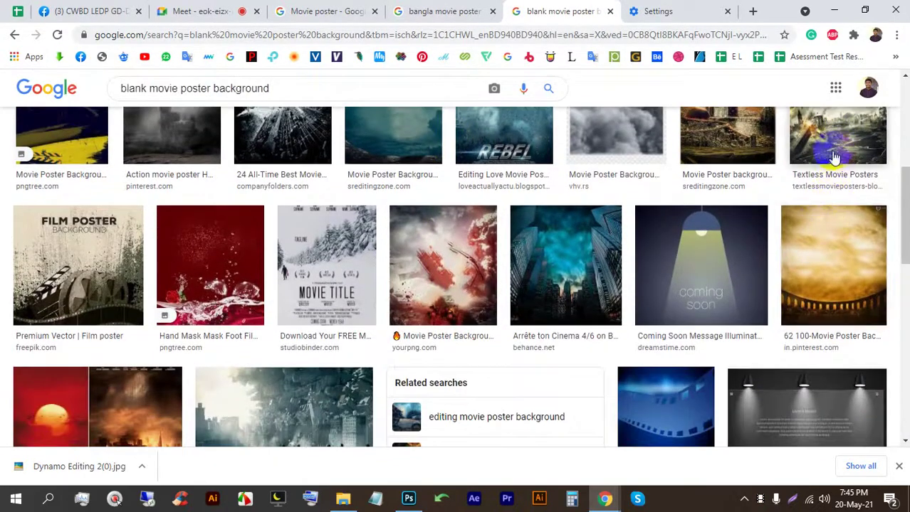
left_click(835, 146)
right_click(675, 170)
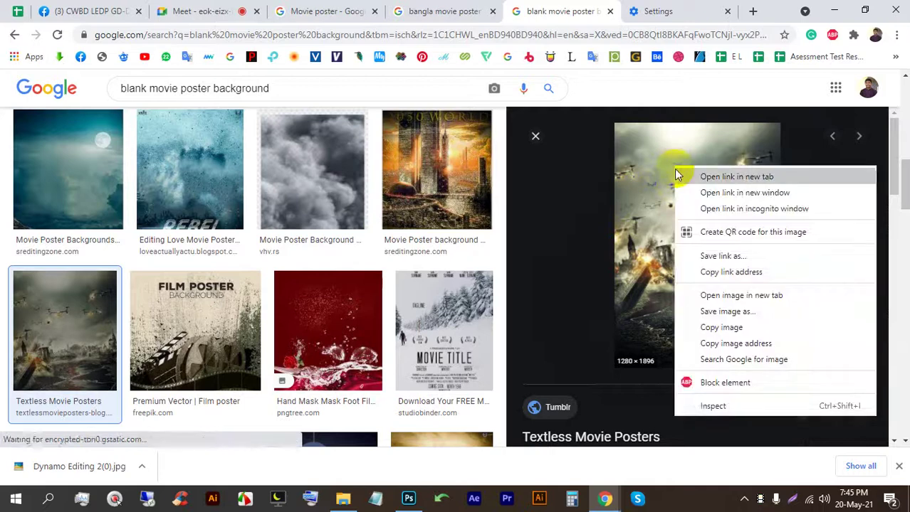
left_click(767, 306)
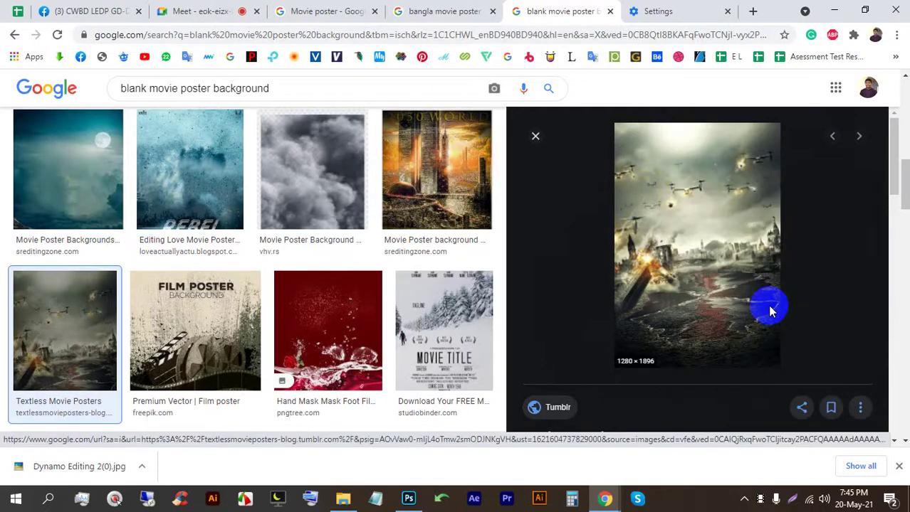
key("Return")
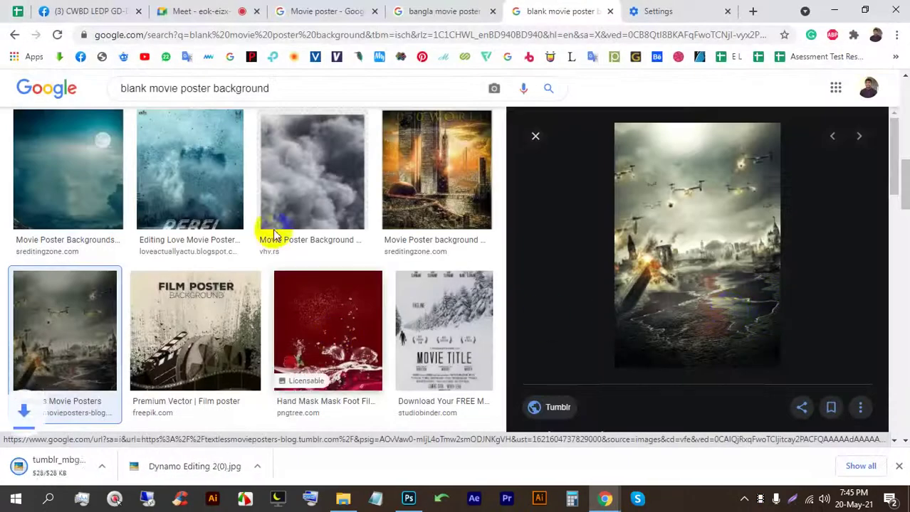
Step: Place the downloaded war-city image into the poster, scale it to canvas width and move it down
left_click_drag(62, 455, 365, 299)
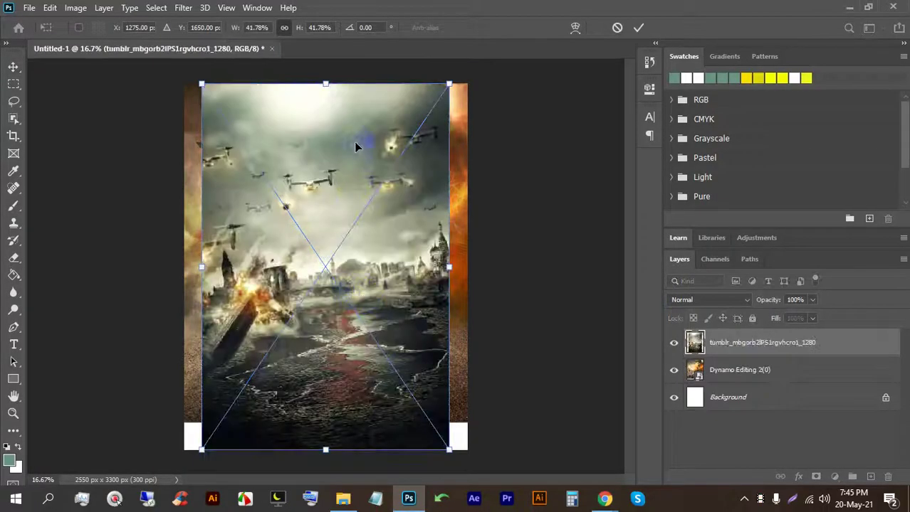
left_click_drag(323, 84, 315, 28)
left_click_drag(348, 158, 351, 242)
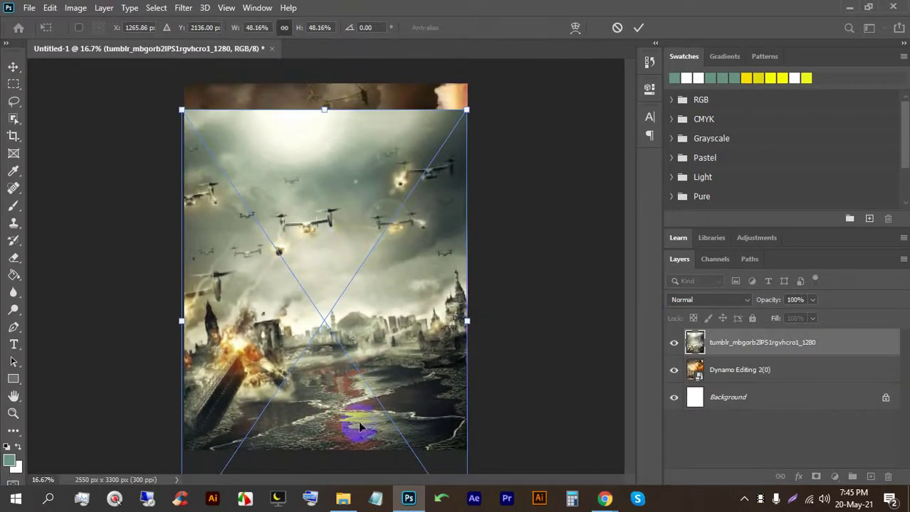
Step: Commit the war-city layer, toggle its visibility to compare, and reposition it over the canvas
left_click(733, 342)
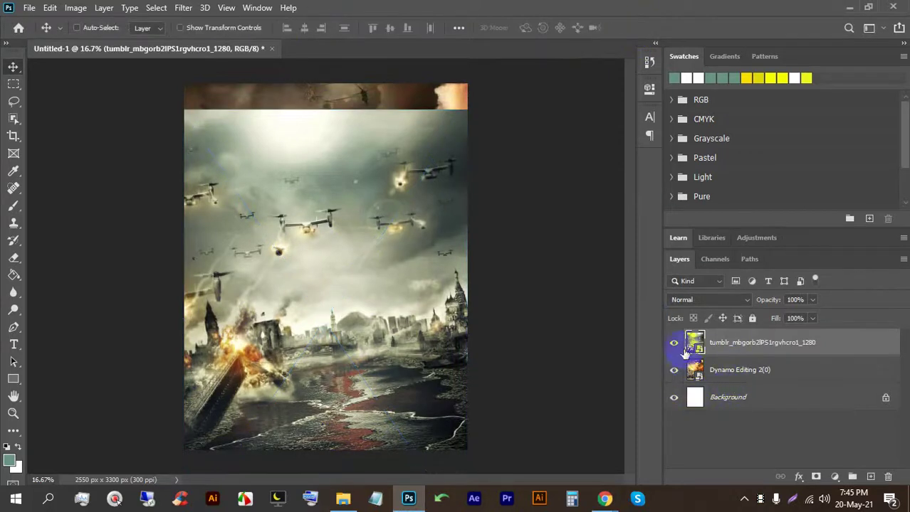
left_click(673, 343)
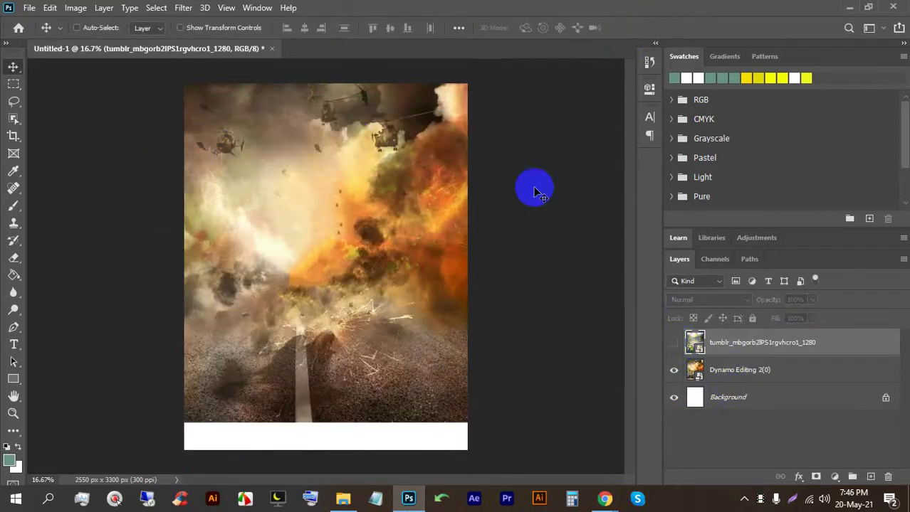
left_click(674, 343)
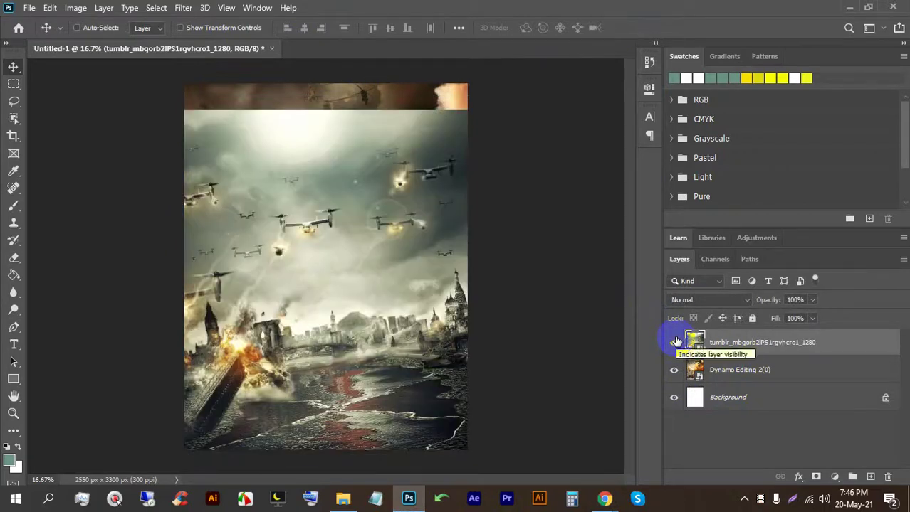
left_click_drag(342, 258, 487, 178)
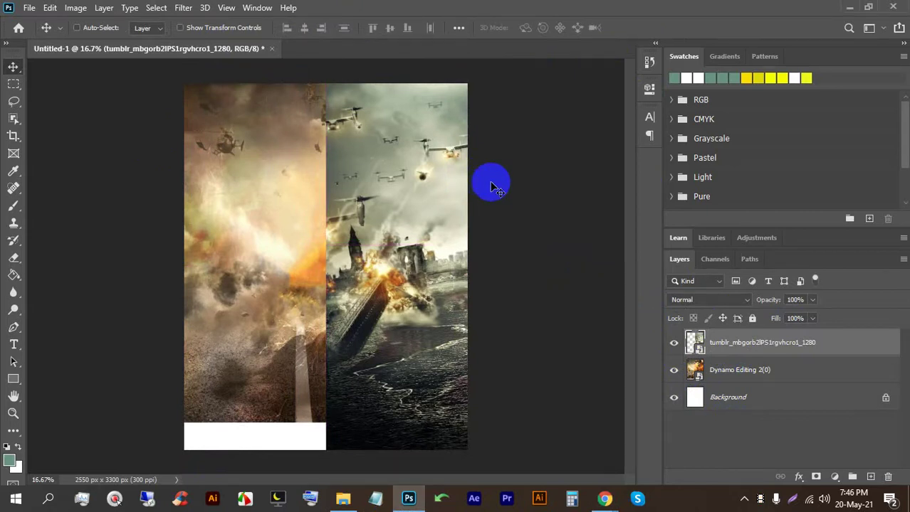
scroll(326, 242, "up", 4)
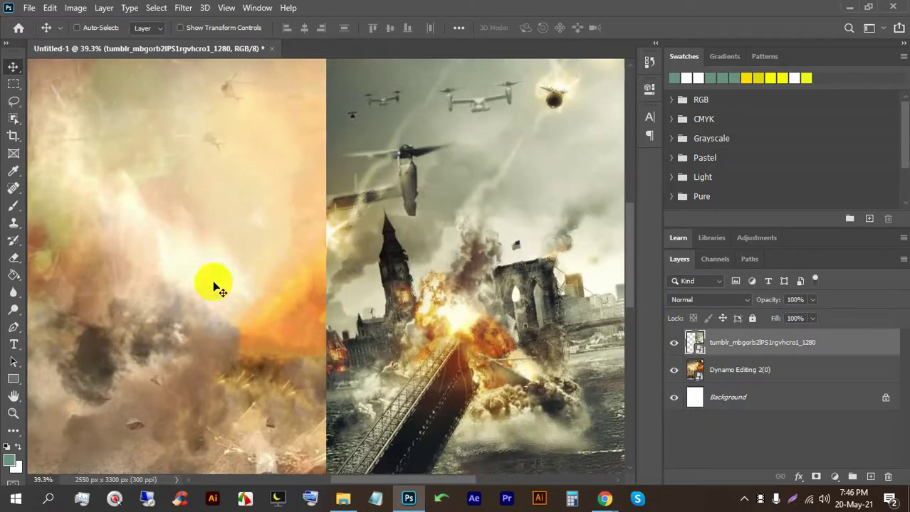
scroll(217, 286, "down", 4)
scroll(481, 305, "up", 2)
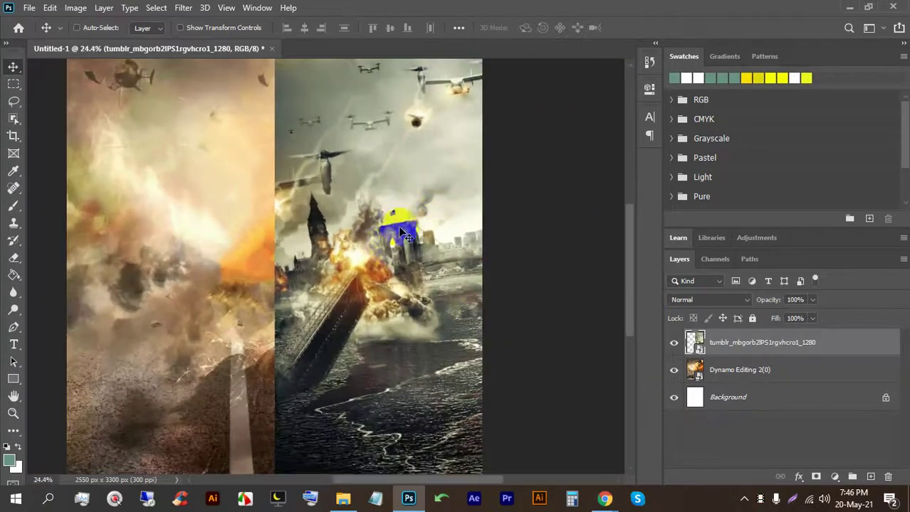
scroll(409, 198, "up", 2)
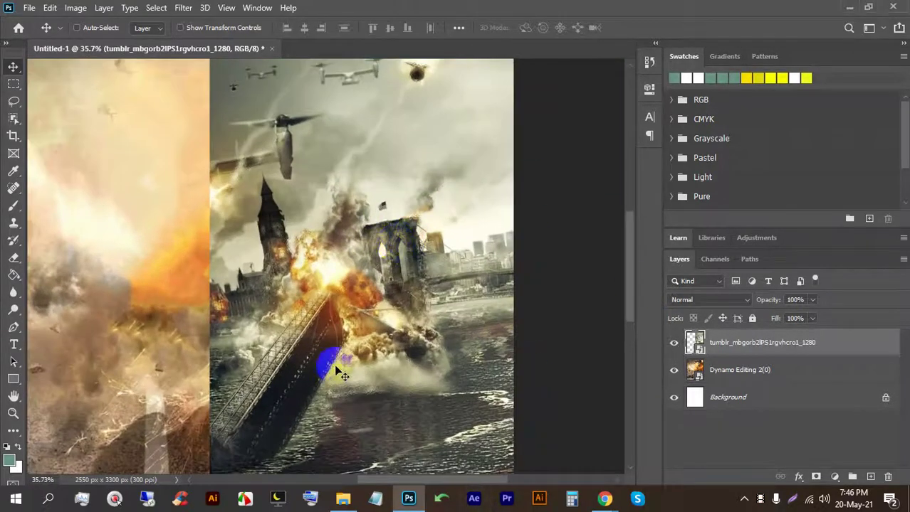
scroll(381, 245, "down", 4)
left_click_drag(385, 243, 307, 252)
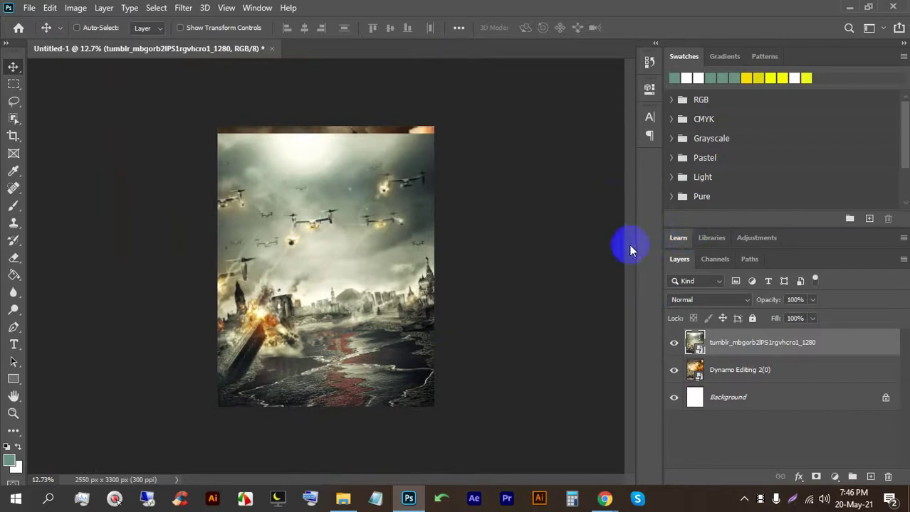
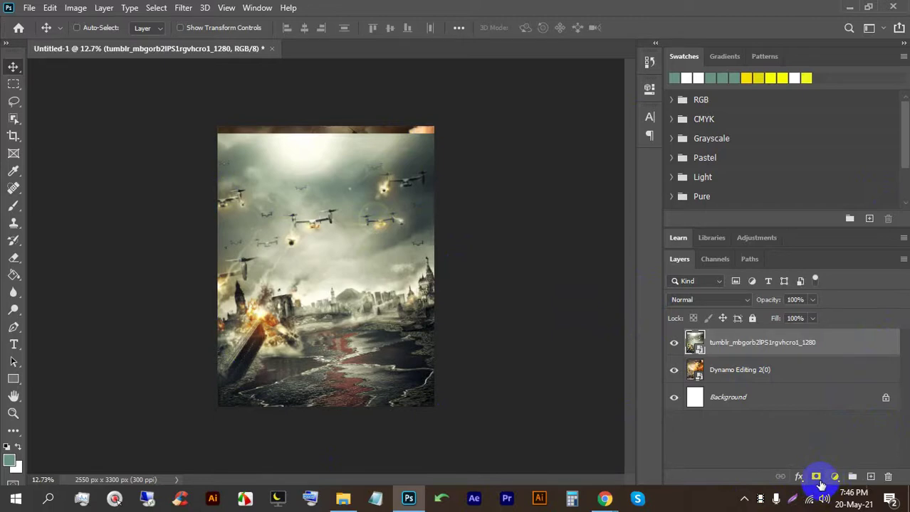
Step: Add a white layer mask to the top battle layer, then pick the Brush tool with default colours
left_click(817, 478)
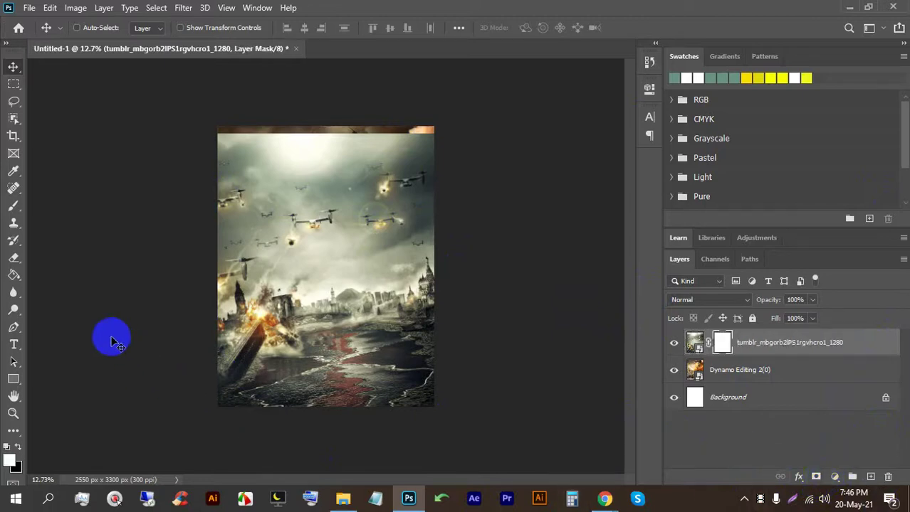
left_click(15, 213)
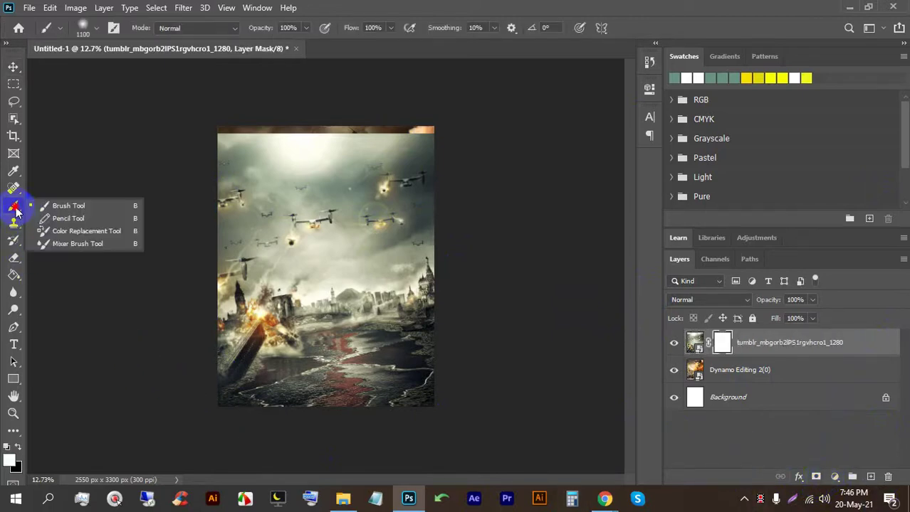
left_click(90, 208)
left_click(8, 447)
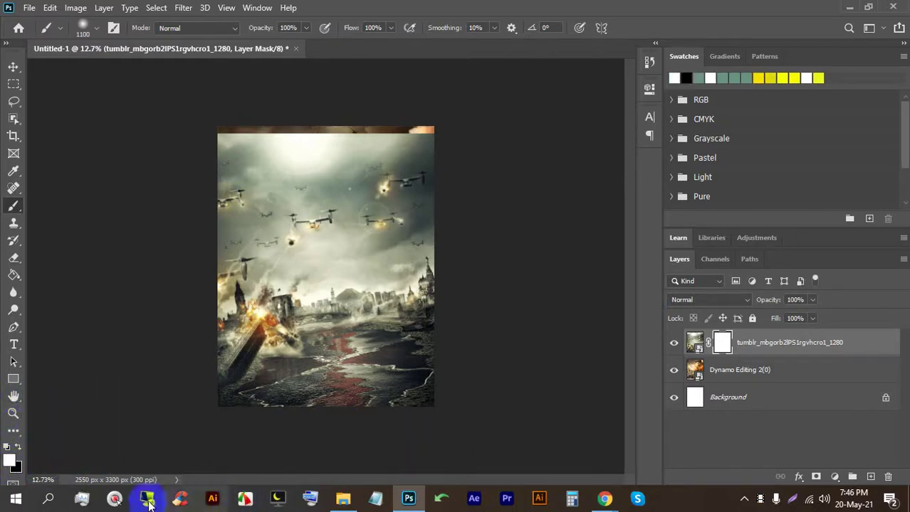
left_click(114, 500)
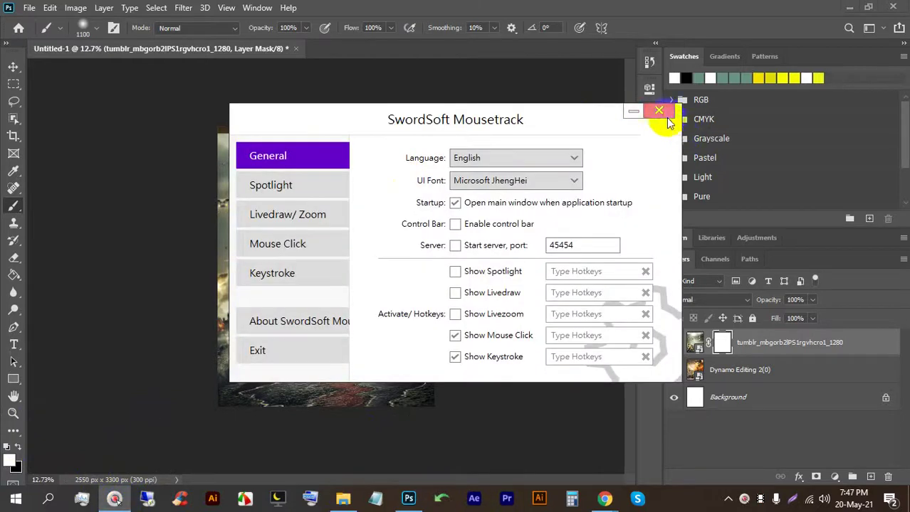
left_click(662, 112)
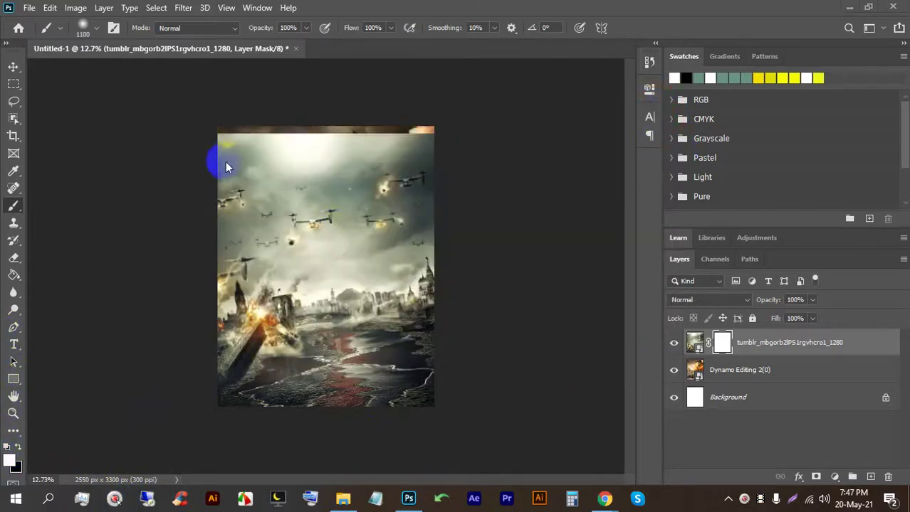
left_click(721, 344)
left_click_drag(243, 134, 261, 141)
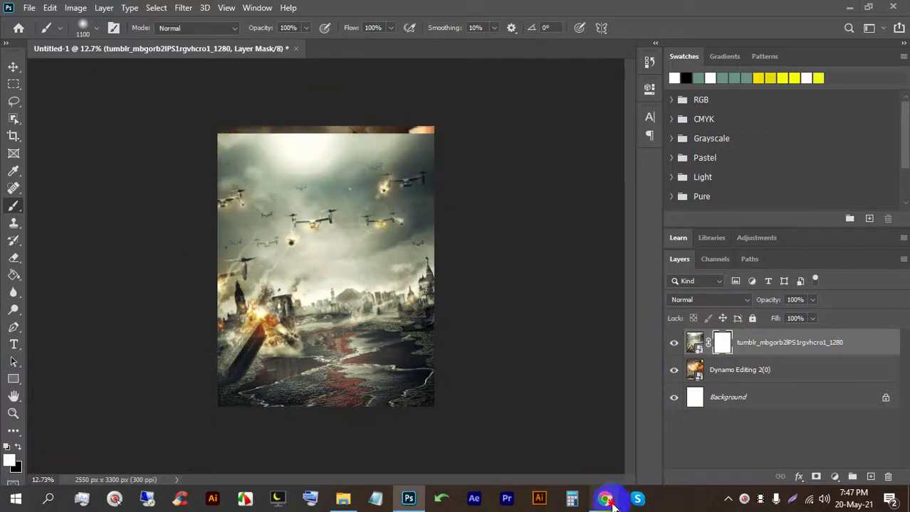
left_click(605, 499)
left_click(167, 11)
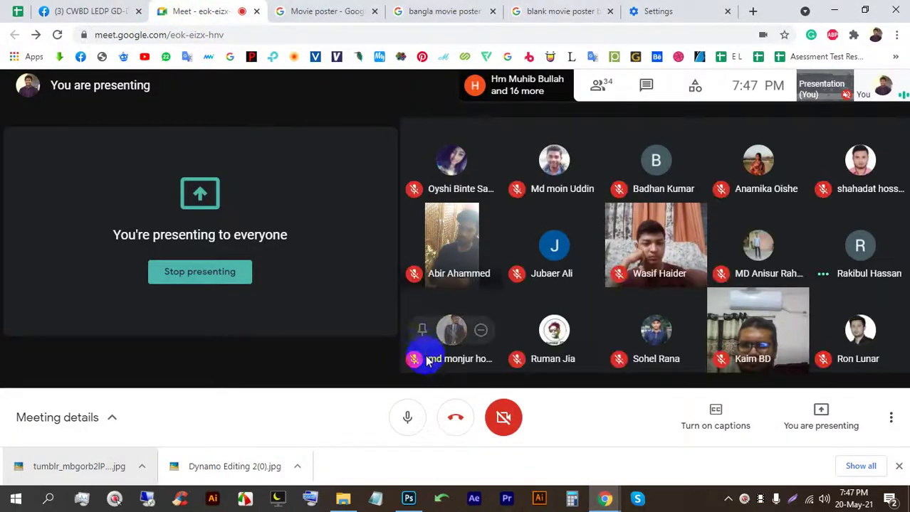
left_click(898, 466)
left_click(408, 499)
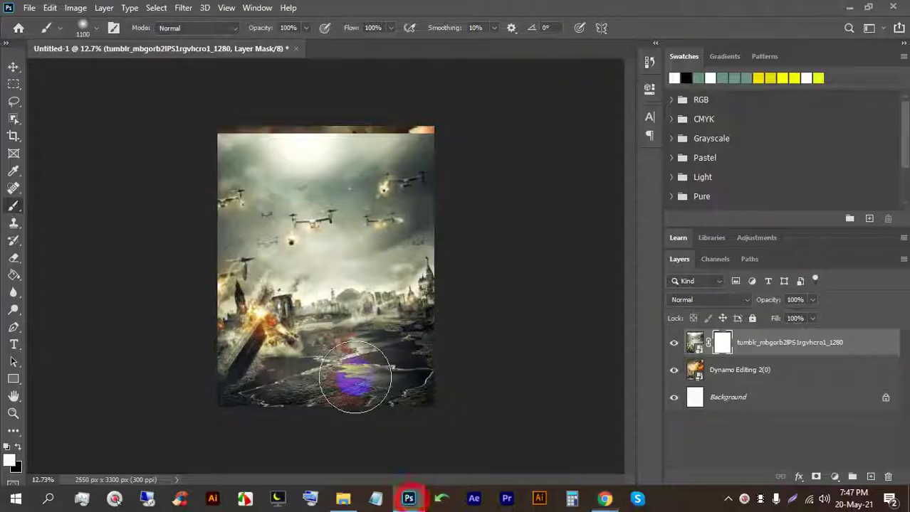
Step: Make black the foreground colour and set the brush to 35% opacity and 45% flow
left_click(19, 447)
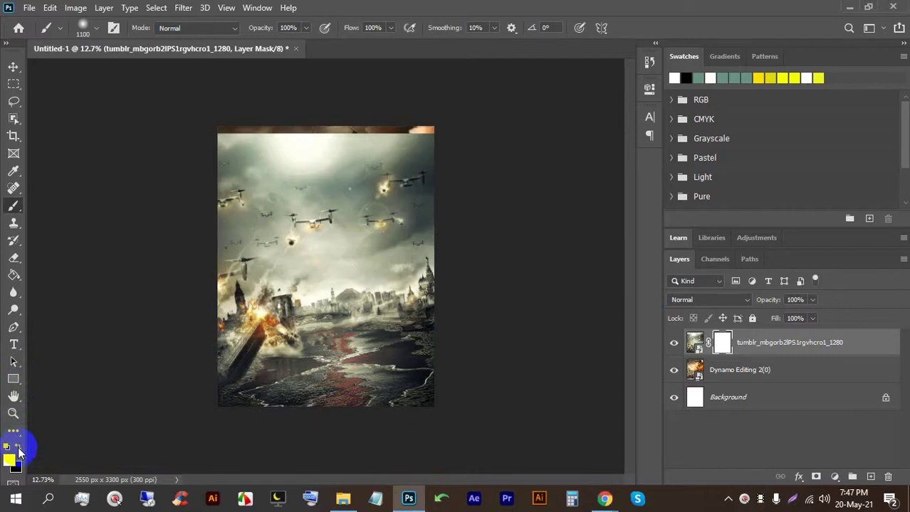
key("x")
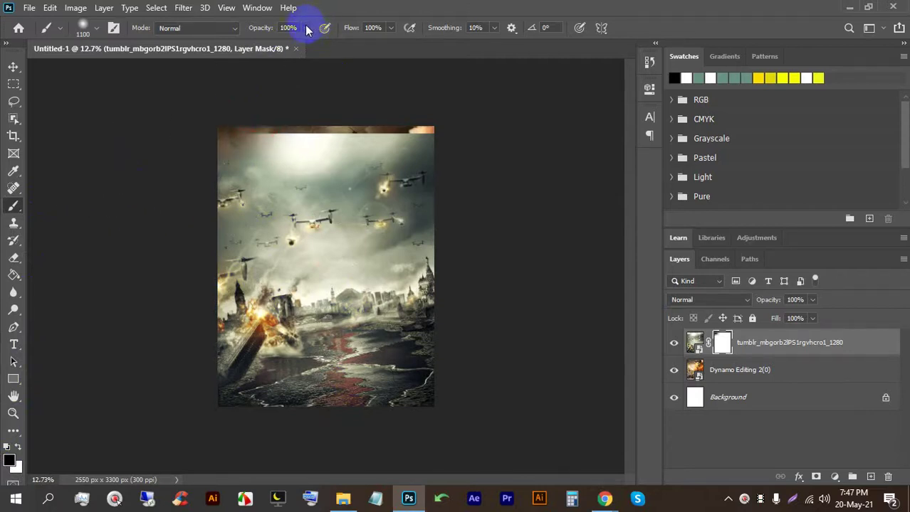
mouse_move(117, 117)
left_mouse_down()
mouse_move(340, 90)
mouse_move(200, 125)
mouse_move(431, 116)
mouse_move(272, 124)
mouse_move(496, 129)
mouse_move(163, 125)
mouse_move(502, 142)
mouse_move(174, 189)
left_mouse_up()
scroll(205, 165, "up", 1)
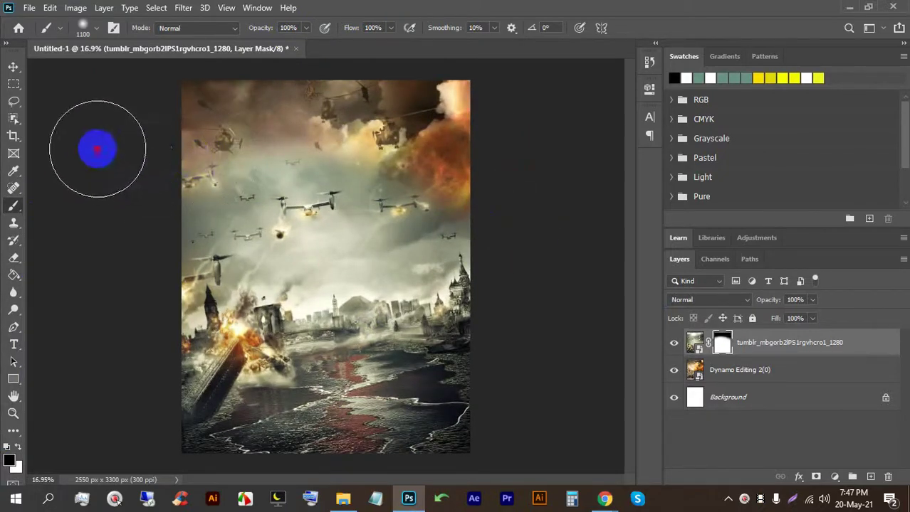
left_click(306, 28)
left_click(266, 43)
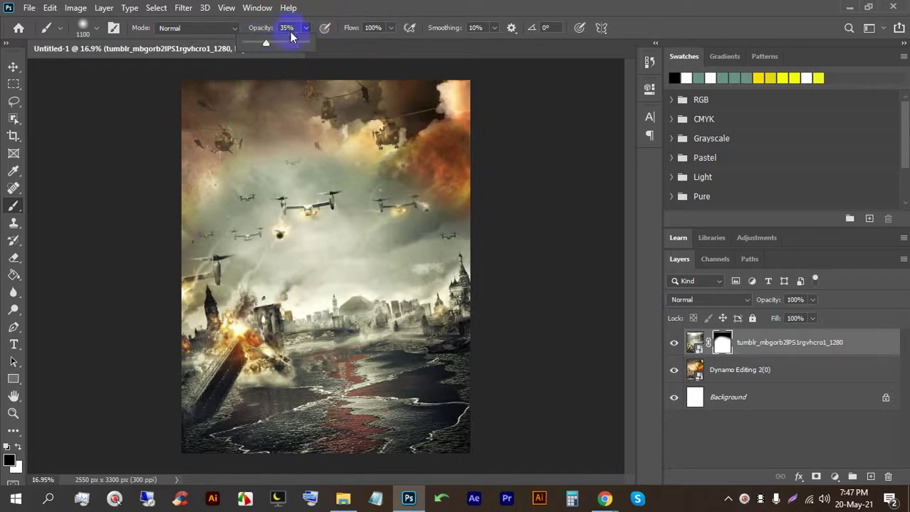
left_click(390, 28)
left_click_drag(393, 42, 357, 43)
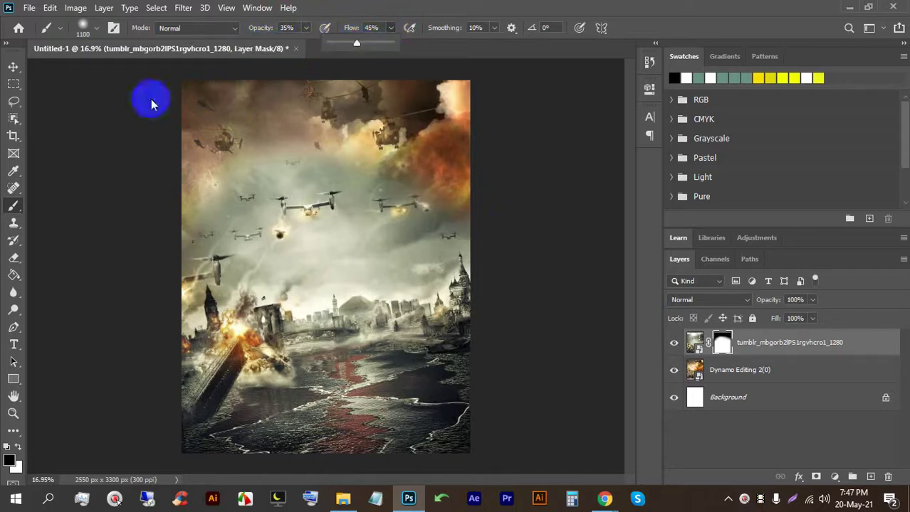
left_click(333, 267)
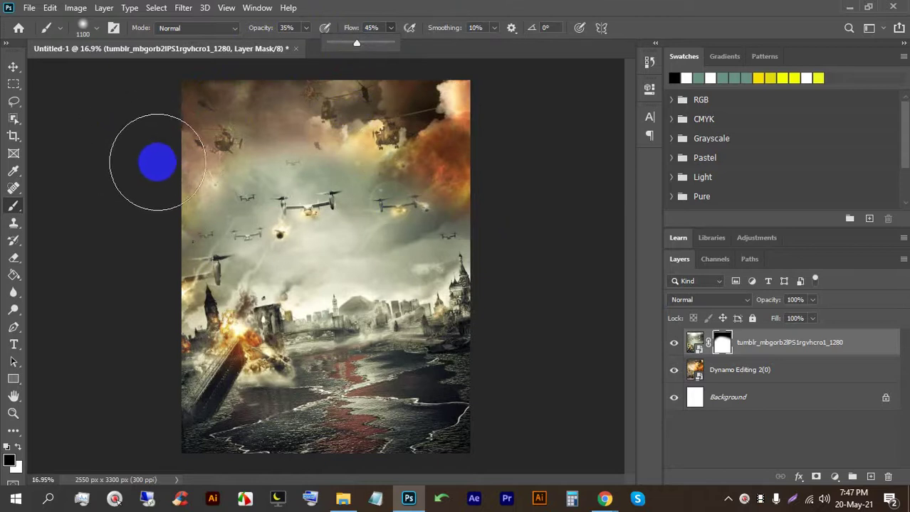
left_click(77, 213)
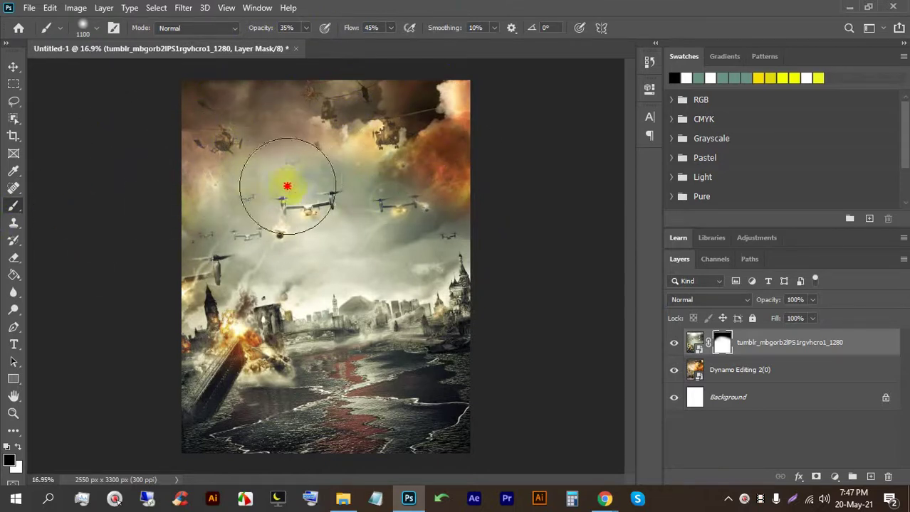
left_click(357, 182)
Step: Paint black on the mask over the upper-sky jets and left side so orange smoke shows through
left_click_drag(203, 173, 488, 219)
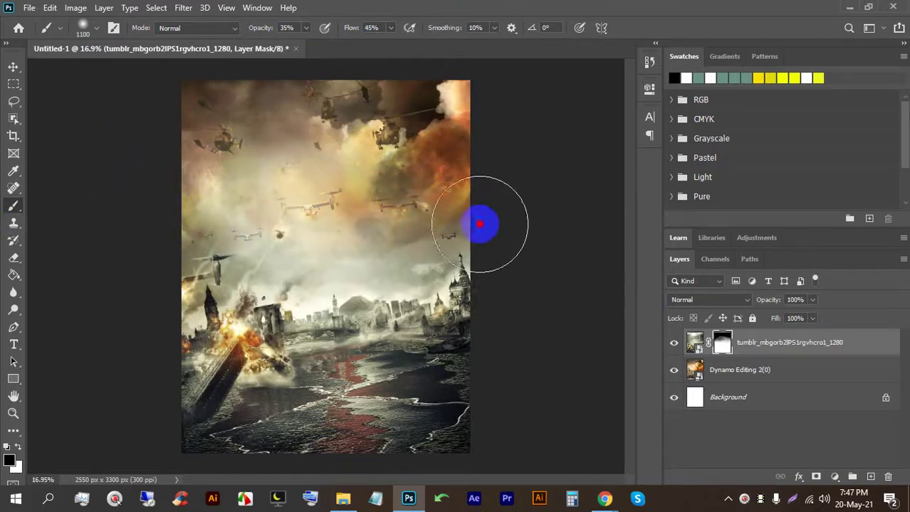
mouse_move(214, 213)
left_mouse_down()
mouse_move(331, 200)
mouse_move(462, 205)
mouse_move(370, 192)
left_mouse_up()
scroll(370, 192, "down", 1)
left_click(35, 275)
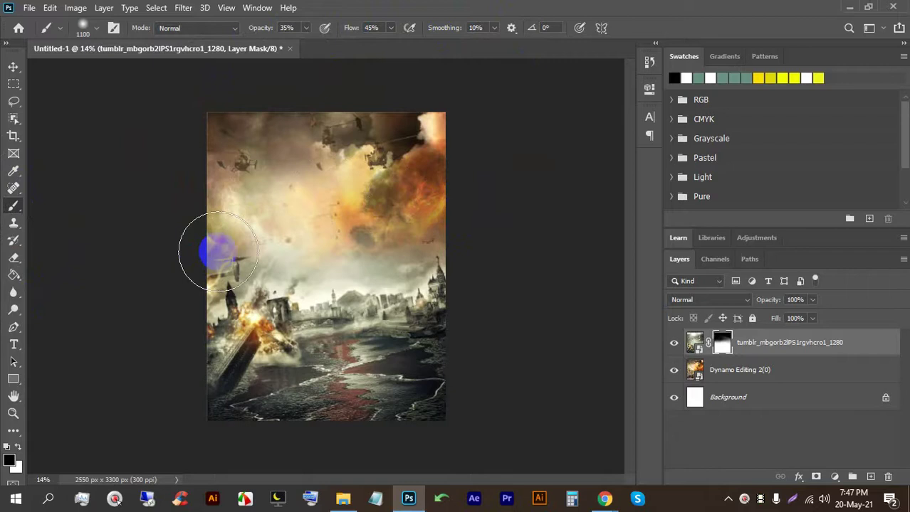
left_click_drag(218, 252, 315, 260)
left_click_drag(65, 210, 51, 214)
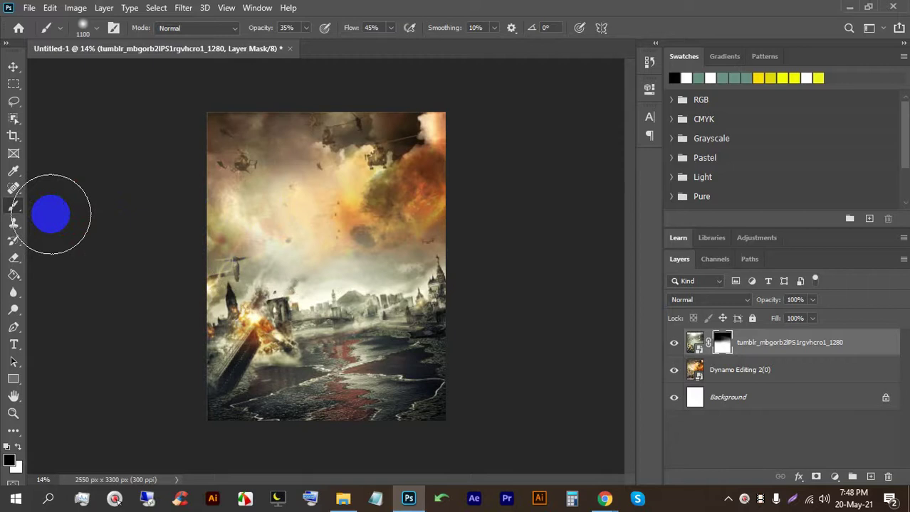
mouse_move(238, 227)
left_mouse_down()
mouse_move(246, 231)
mouse_move(238, 233)
left_mouse_up()
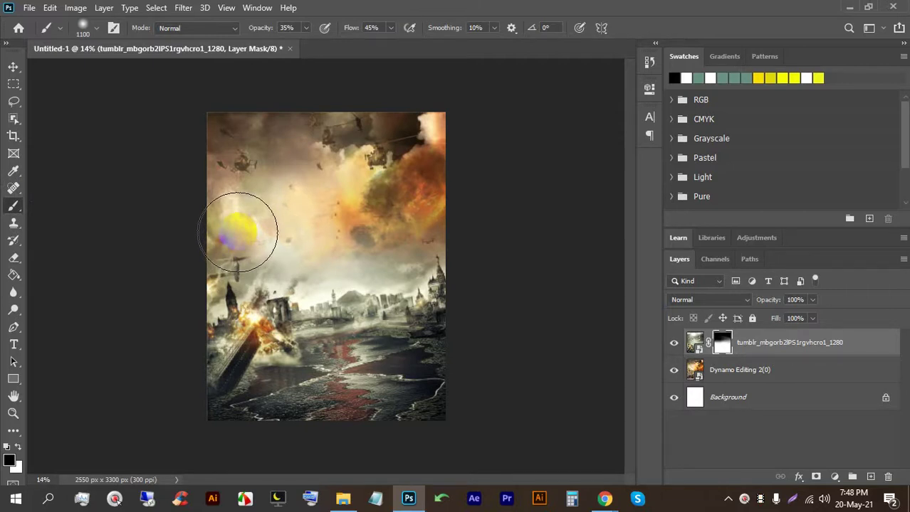
left_click_drag(238, 233, 238, 233)
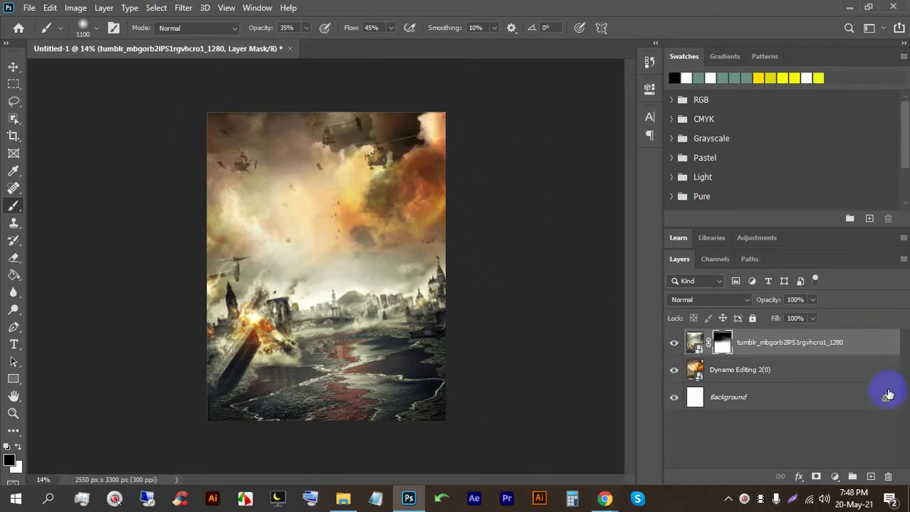
Step: After browsing Image > Adjustments, add a Color Balance adjustment layer above the battle layers
left_click(75, 8)
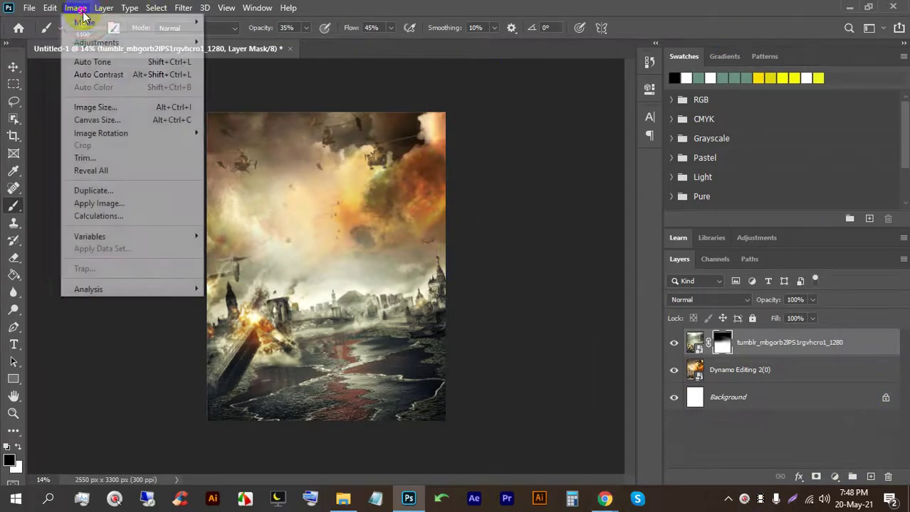
mouse_move(90, 44)
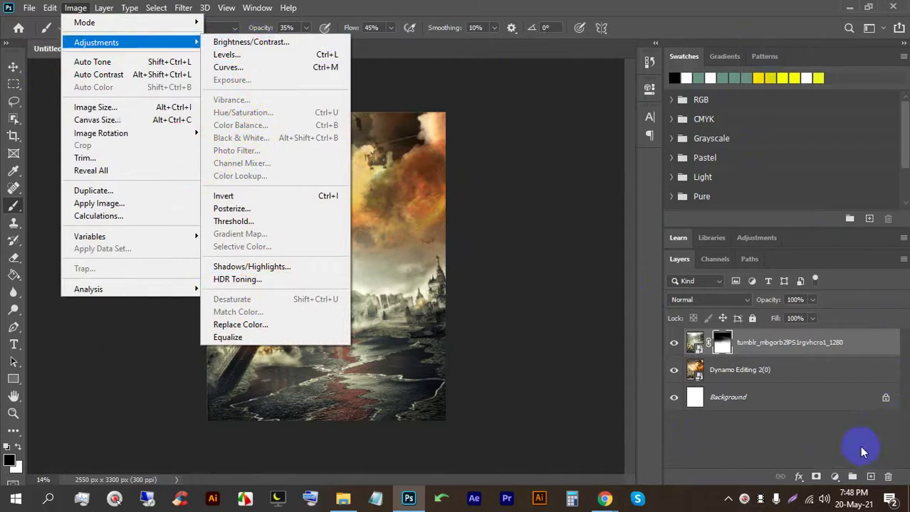
left_click(828, 448)
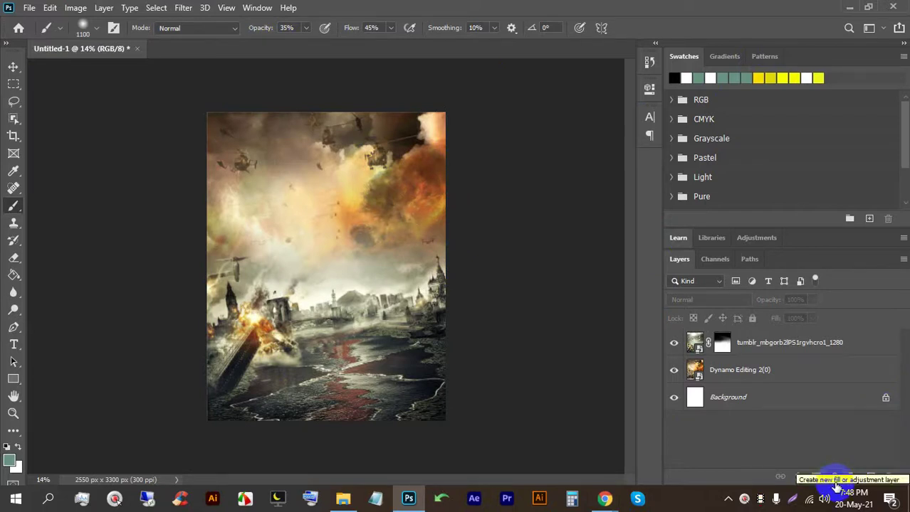
left_click(834, 478)
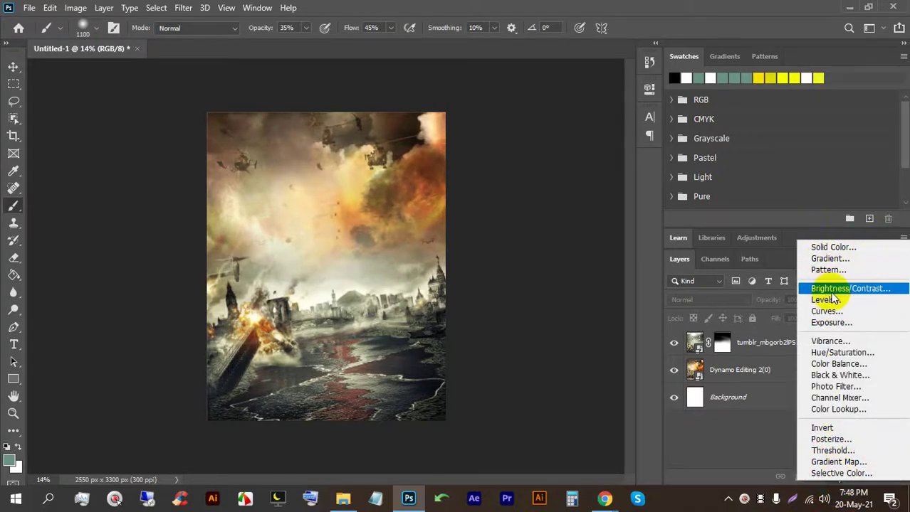
left_click(828, 249)
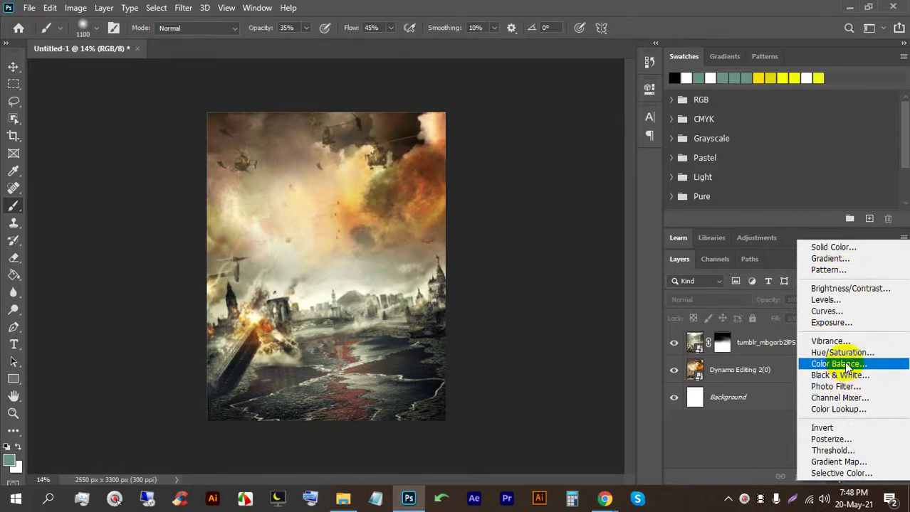
left_click(847, 365)
left_click(610, 201)
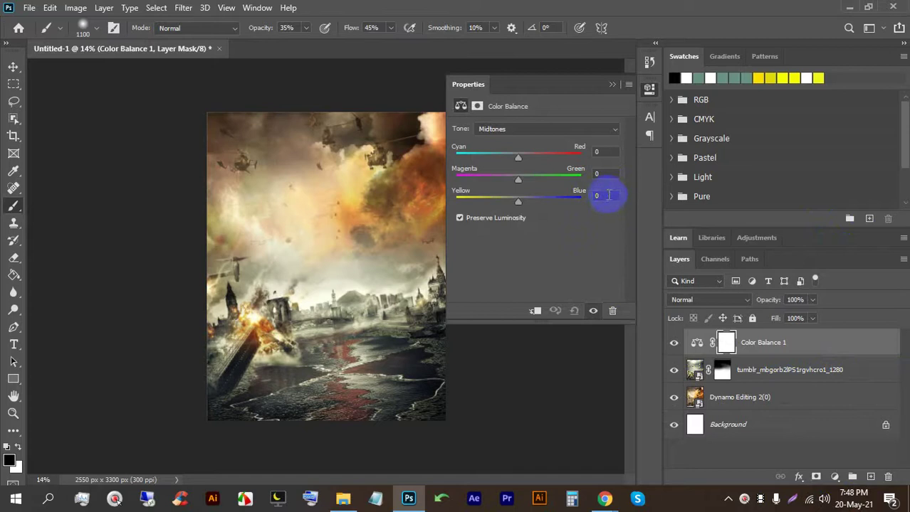
Step: Toggle Color Balance 1's visibility, reopen its settings beside the canvas, and zoom in on the poster
left_click(697, 343)
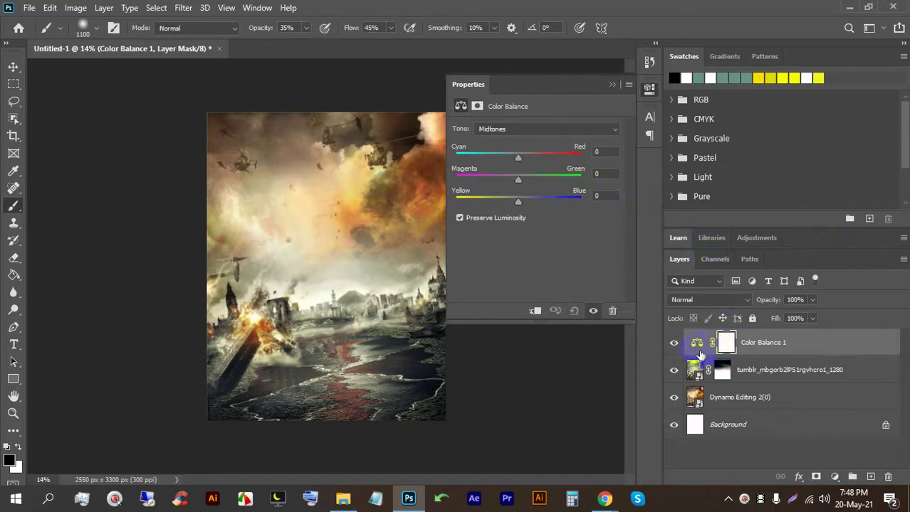
left_click(672, 344)
left_click(672, 344)
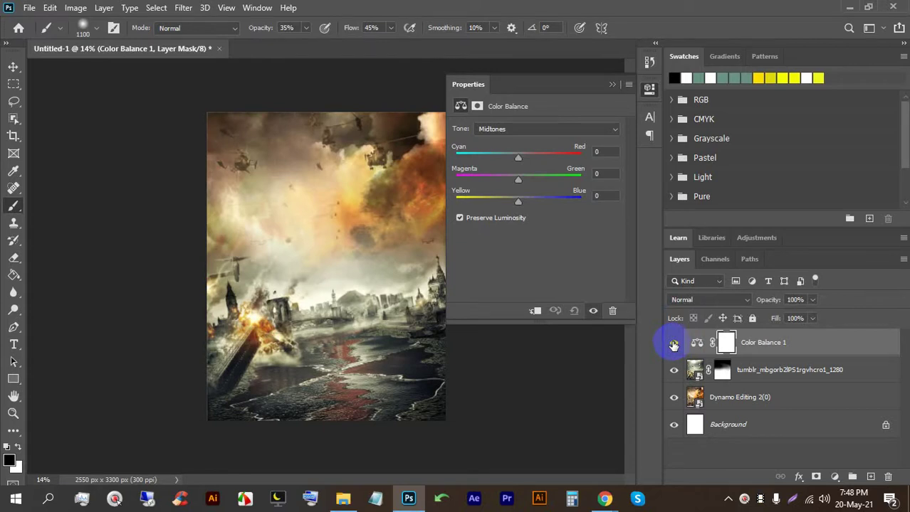
left_click(612, 84)
double_click(696, 343)
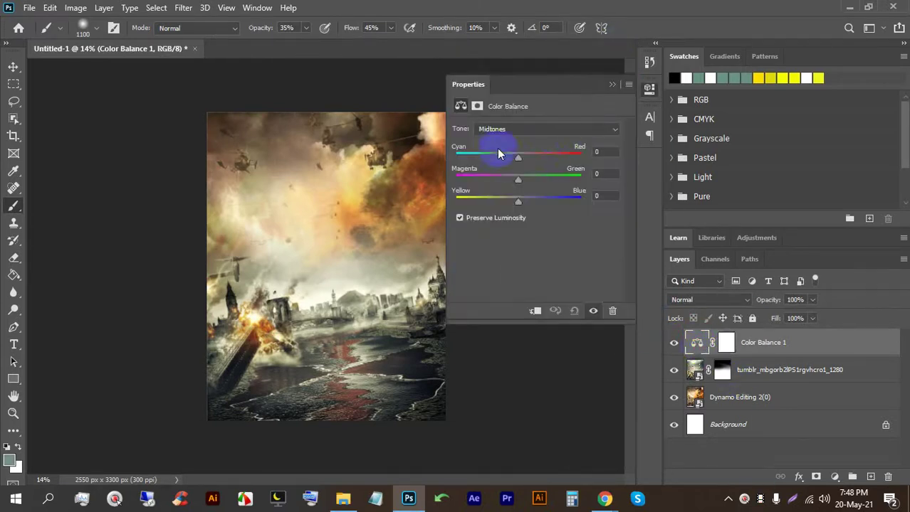
left_click_drag(541, 87, 532, 83)
key("ctrl+plus")
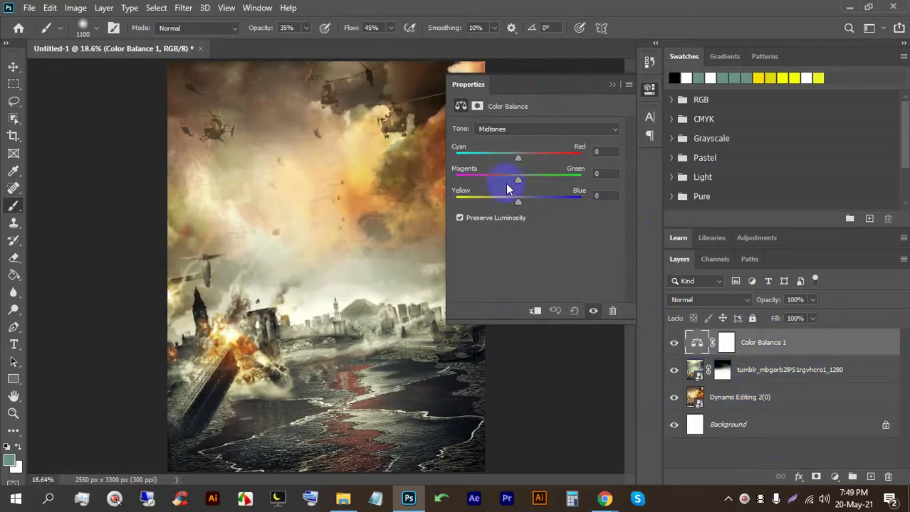
Step: Set the midtones to Cyan-Red +26, Magenta-Green +8, Yellow-Blue -8 and close the panel
left_click_drag(518, 163, 488, 158)
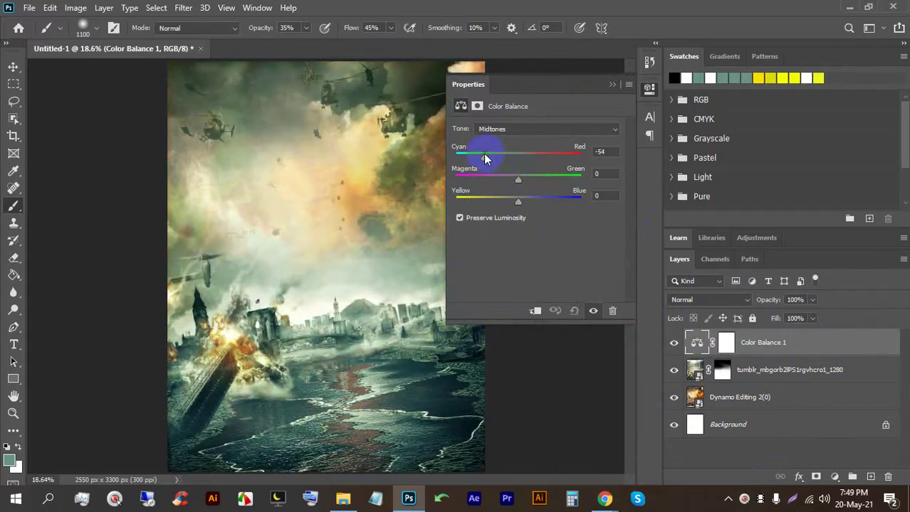
scroll(258, 212, "down", 1)
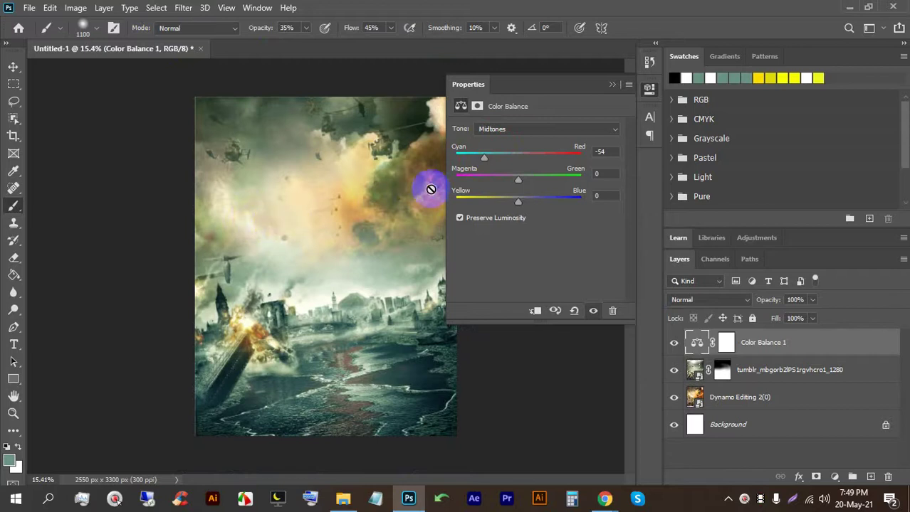
left_click_drag(484, 161, 534, 159)
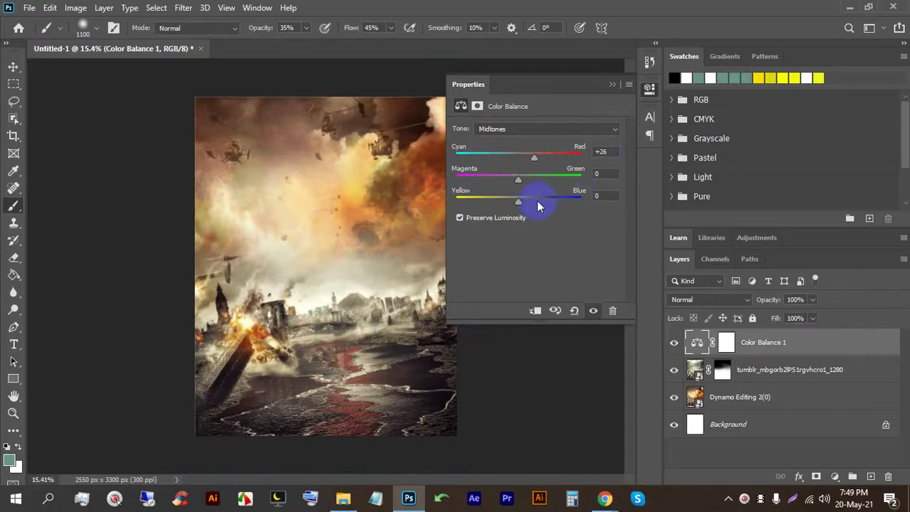
mouse_move(519, 180)
left_mouse_down()
mouse_move(498, 181)
mouse_move(548, 179)
mouse_move(525, 182)
mouse_move(538, 200)
mouse_move(560, 197)
mouse_move(513, 198)
left_mouse_up()
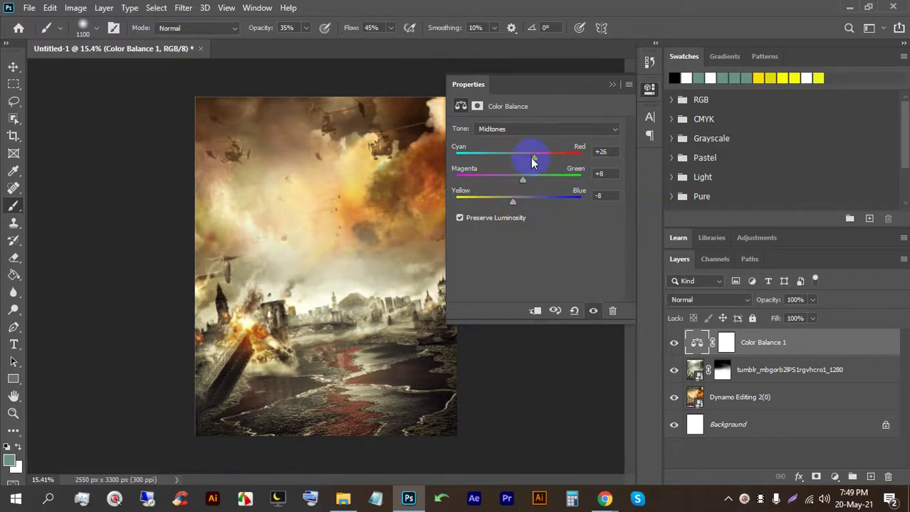
mouse_move(536, 162)
left_mouse_down()
mouse_move(500, 162)
mouse_move(527, 162)
left_mouse_up()
left_click(612, 84)
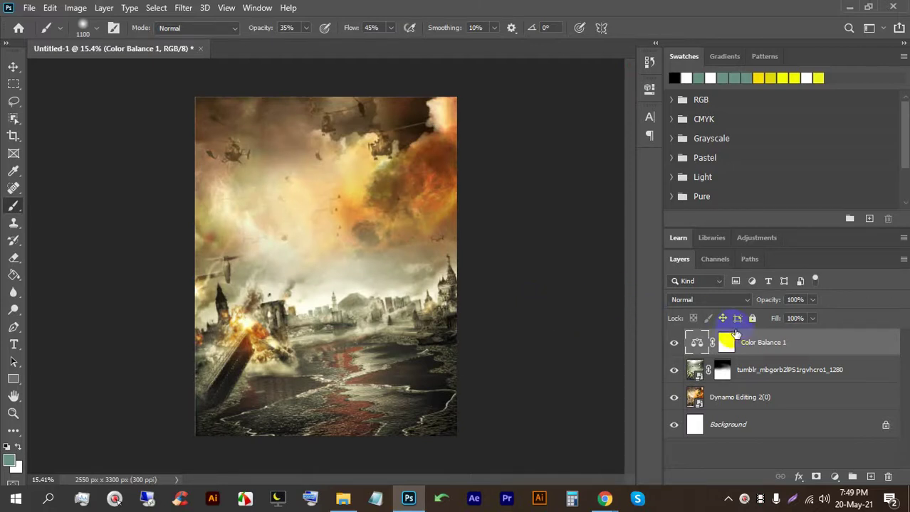
double_click(697, 344)
left_click_drag(531, 155, 550, 157)
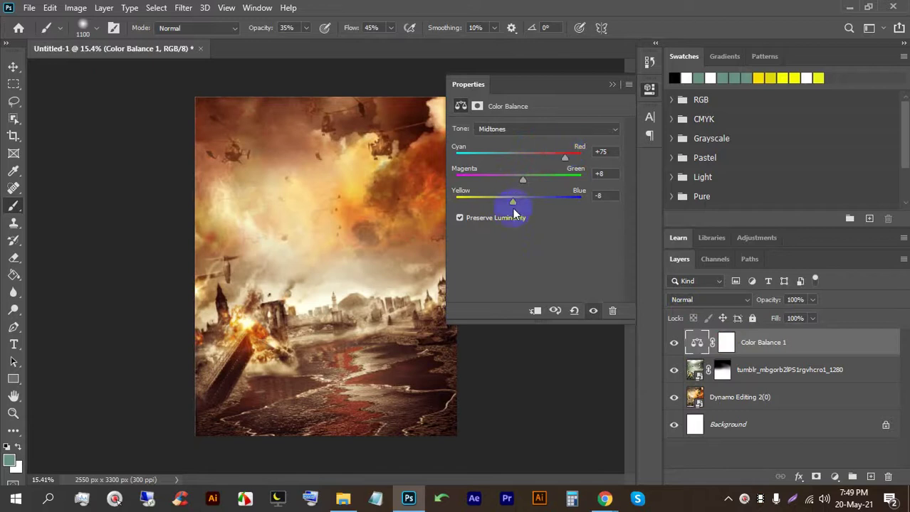
left_click_drag(558, 156, 552, 156)
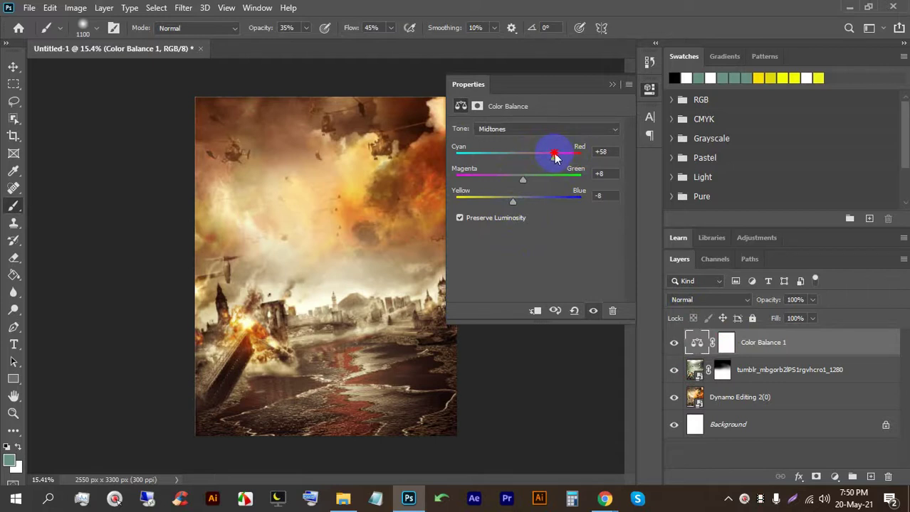
left_click_drag(545, 153, 538, 154)
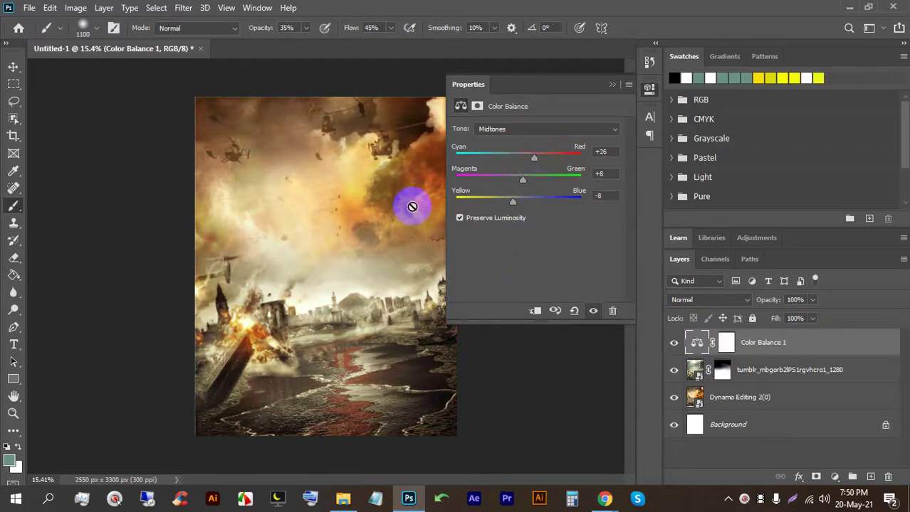
left_click(611, 85)
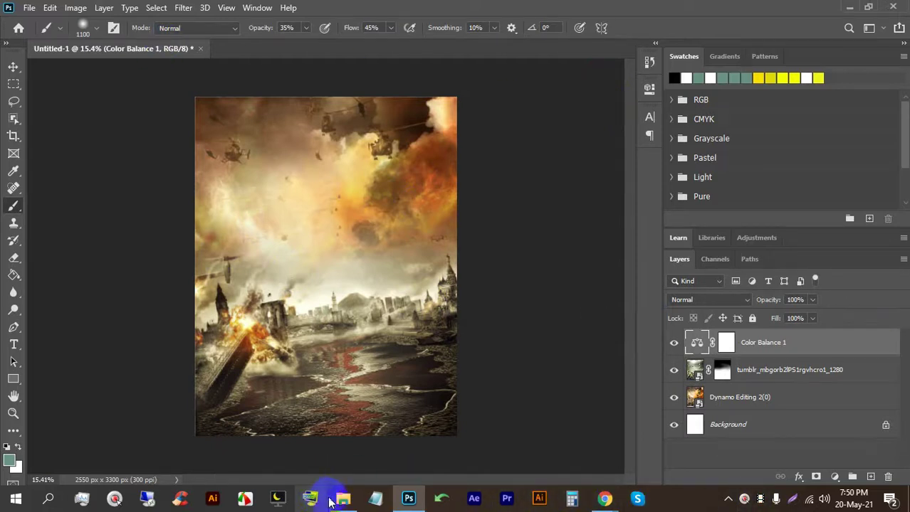
Step: Open d35d875fca07dd1079d3002d489f39b3.jpg from E:\Movie Poster in Photoshop via File Explorer
left_click(342, 499)
scroll(39, 392, "down", 2)
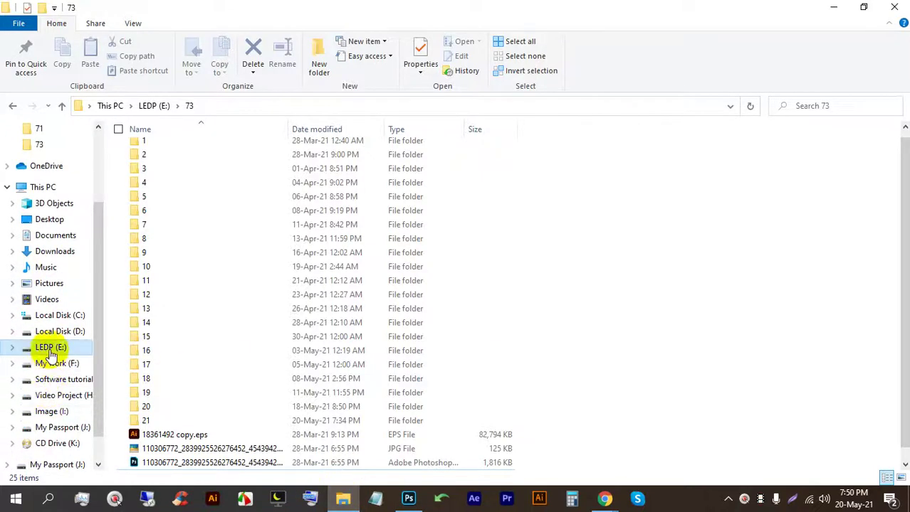
left_click(51, 348)
double_click(356, 189)
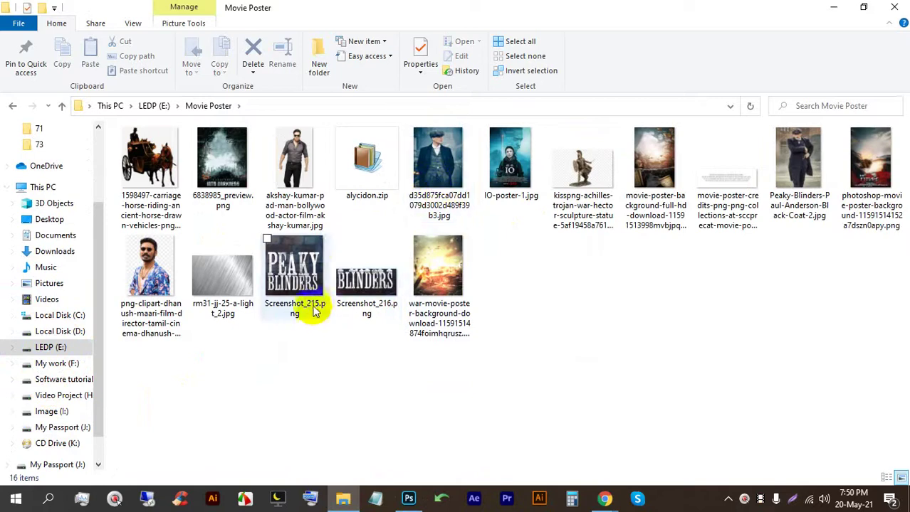
left_click_drag(438, 159, 533, 47)
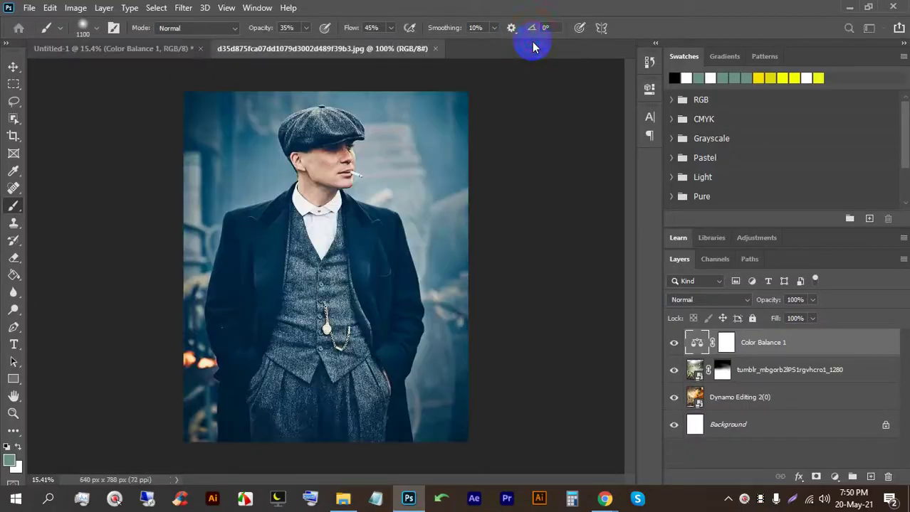
Step: Switch to the Quick Selection Tool in Add to selection mode
left_click(14, 104)
left_click(13, 118)
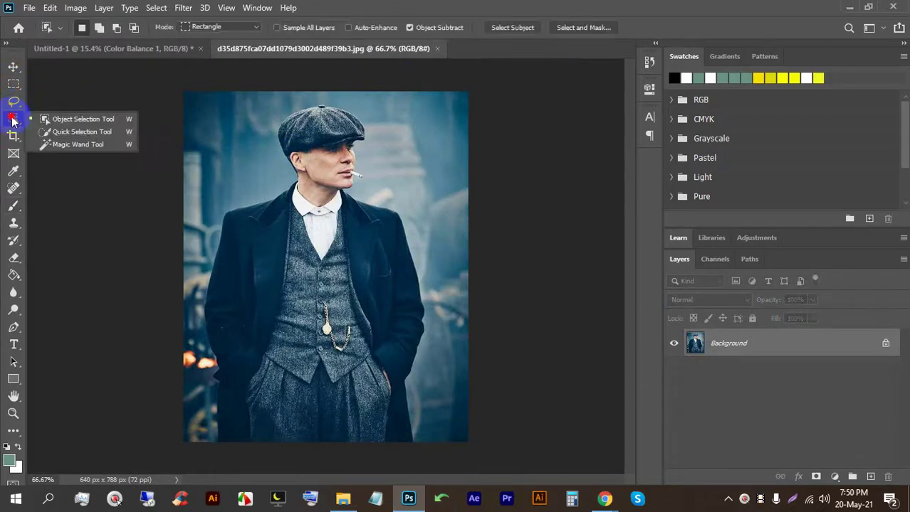
left_click(68, 123)
left_click(13, 119)
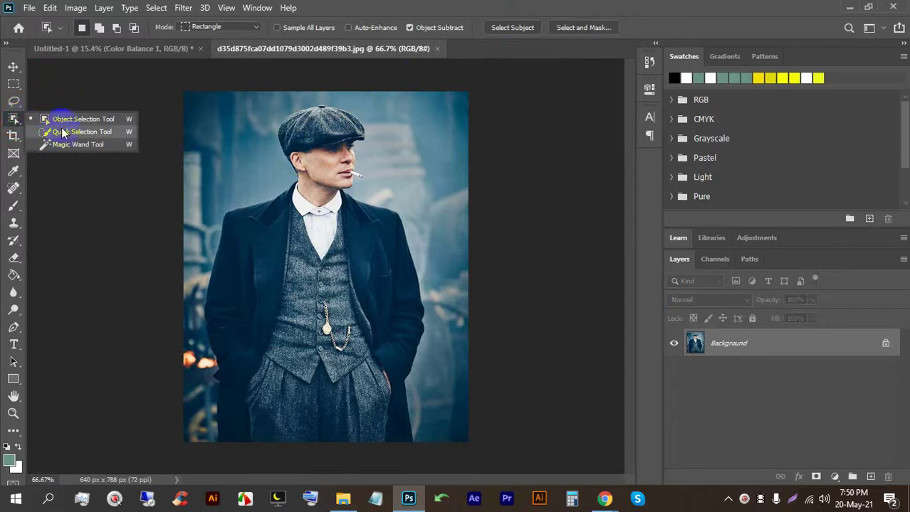
left_click(71, 133)
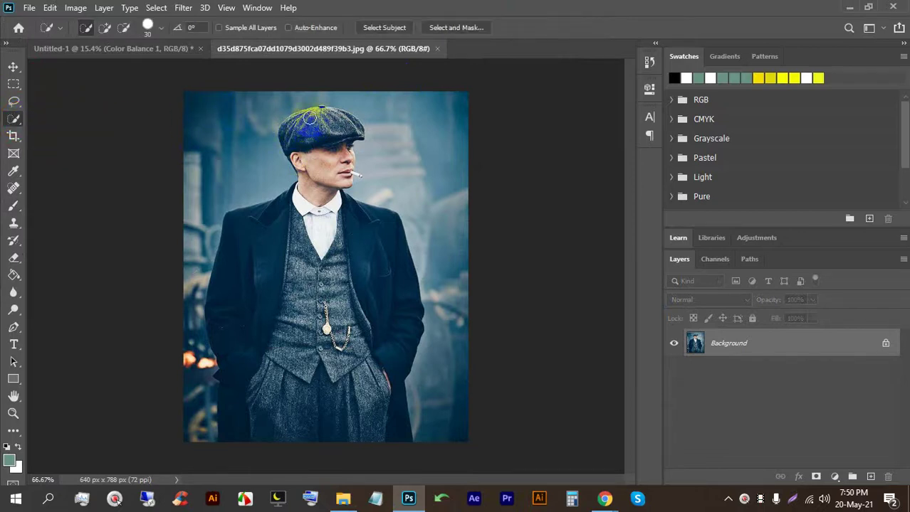
left_click(106, 27)
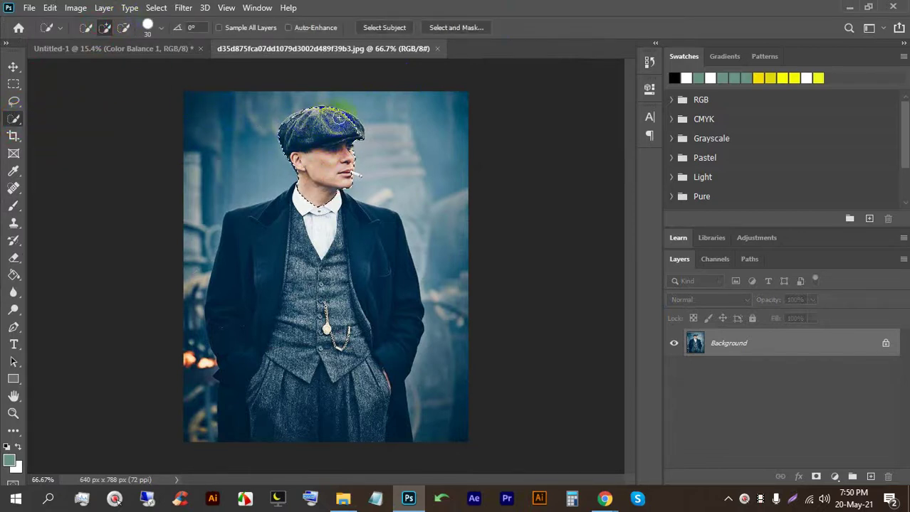
Step: Select the man's body and coat, removing the lower-left background and repairing the hat
mouse_move(295, 266)
left_mouse_down()
mouse_move(249, 314)
mouse_move(260, 394)
mouse_move(375, 325)
left_mouse_up()
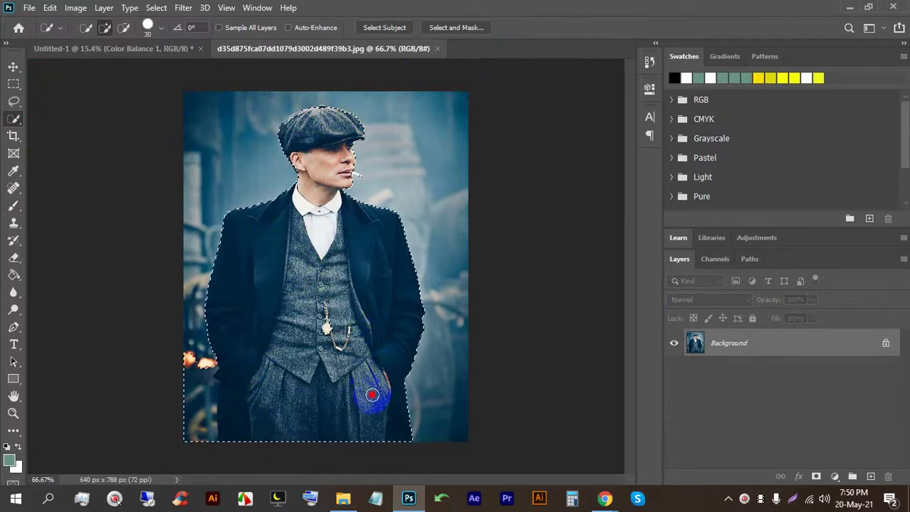
scroll(203, 362, "up", 2)
left_click(124, 27)
scroll(193, 319, "down", 2)
mouse_move(158, 364)
left_mouse_down()
mouse_move(169, 421)
mouse_move(168, 358)
mouse_move(180, 386)
left_mouse_up()
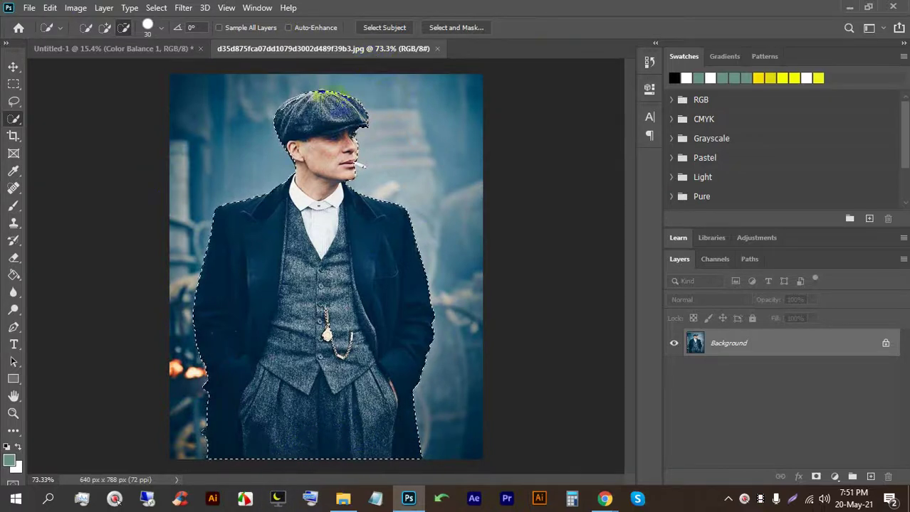
scroll(320, 71, "up", 10)
mouse_move(334, 228)
left_mouse_down()
mouse_move(341, 219)
mouse_move(319, 207)
left_mouse_up()
left_click(105, 30)
mouse_move(284, 248)
left_mouse_down()
mouse_move(345, 251)
mouse_move(298, 216)
mouse_move(341, 224)
mouse_move(317, 224)
left_mouse_up()
scroll(315, 222, "down", 2)
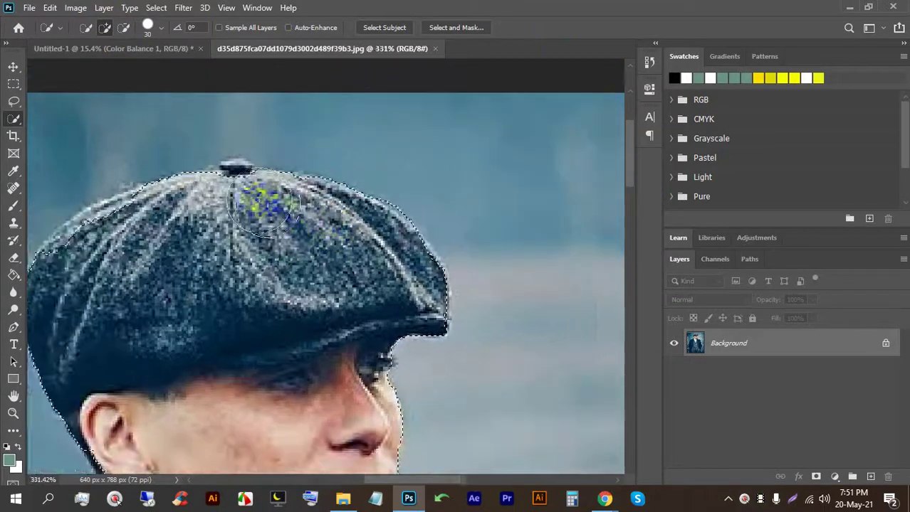
scroll(142, 237, "up", 1)
Step: Refine the selection along the hat's left side, ear, lips and cigarette with a smaller brush
mouse_move(142, 237)
left_mouse_down()
mouse_move(132, 229)
mouse_move(91, 247)
mouse_move(82, 318)
mouse_move(126, 421)
left_mouse_up()
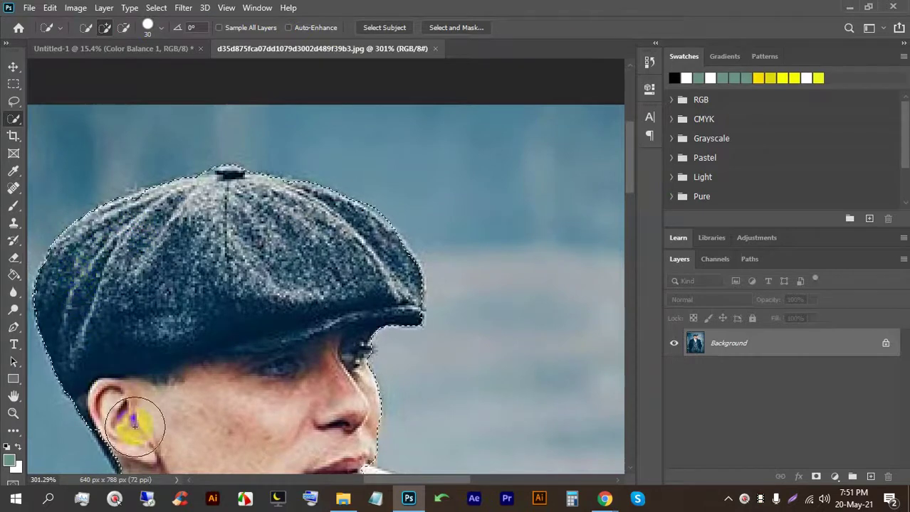
scroll(167, 361, "down", 3)
scroll(131, 362, "up", 5)
scroll(154, 381, "down", 1)
left_click(152, 315)
scroll(179, 362, "up", 1)
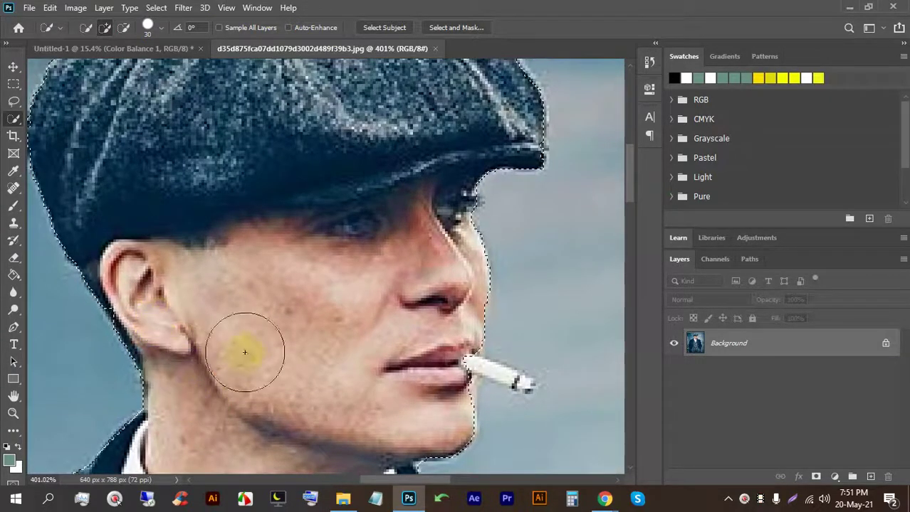
mouse_move(419, 365)
left_mouse_down()
mouse_move(448, 365)
mouse_move(436, 369)
left_mouse_up()
key("bracketleft")
key("bracketleft")
key("bracketleft")
key("bracketleft")
key("bracketleft")
left_click_drag(488, 371, 506, 386)
scroll(507, 386, "up", 3)
key("bracketleft")
key("bracketleft")
key("bracketleft")
key("bracketleft")
key("bracketleft")
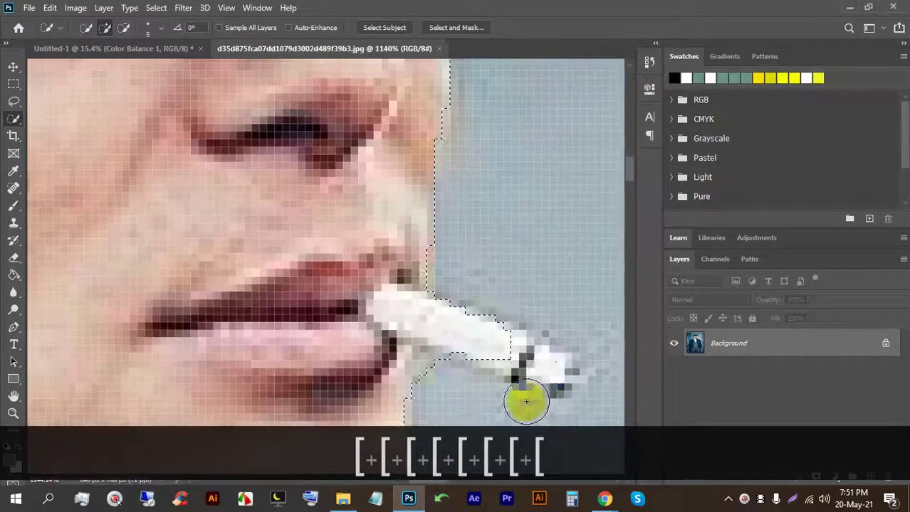
left_click(346, 320)
scroll(346, 320, "down", 2)
Step: Pan down and add the jaw area below the cigarette to the selection
key("space")
left_click_drag(309, 197, 264, 82)
left_click(113, 25)
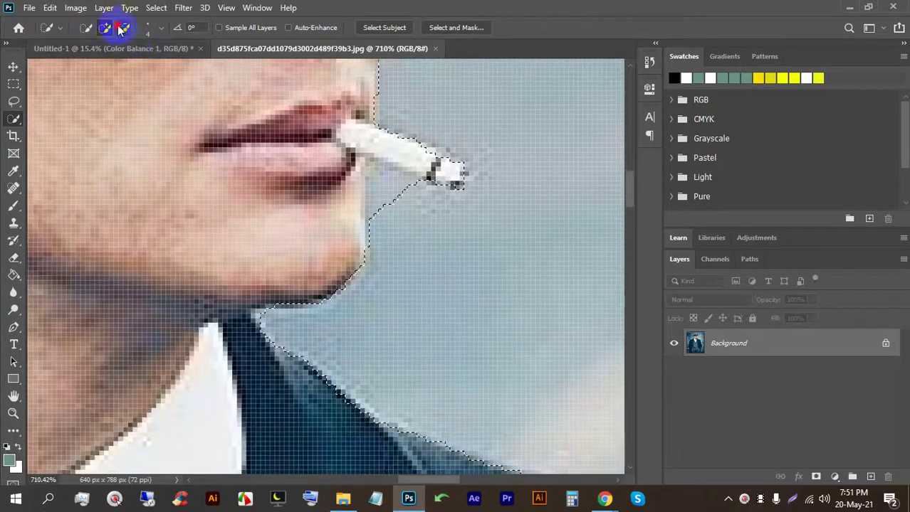
left_click(383, 189)
left_click_drag(375, 182, 378, 200)
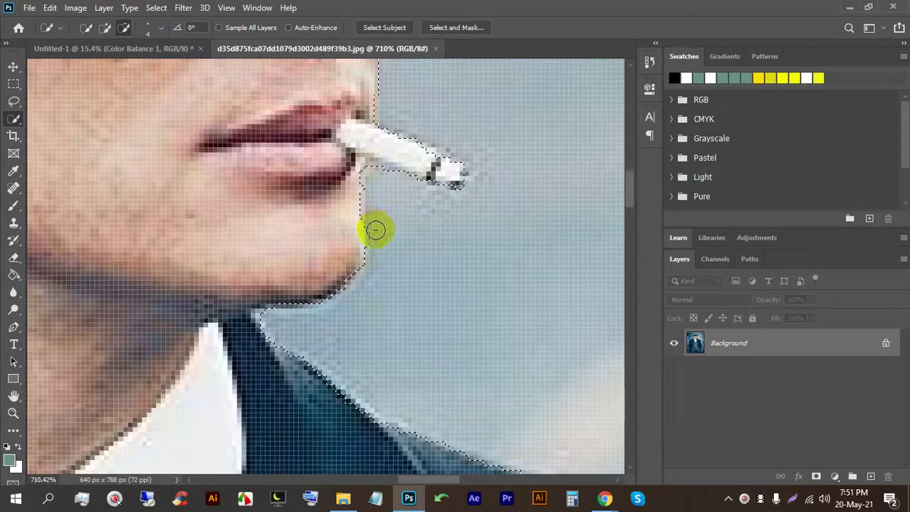
scroll(376, 229, "down", 6)
scroll(315, 268, "down", 4)
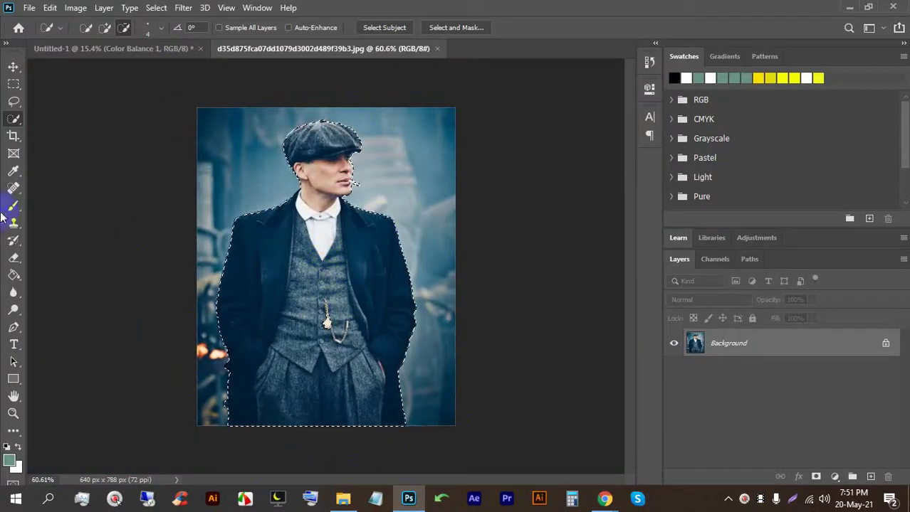
left_click(13, 66)
Step: Copy the man into the poster, then add his watch chain to the selection and copy him again
left_click_drag(347, 175, 326, 139)
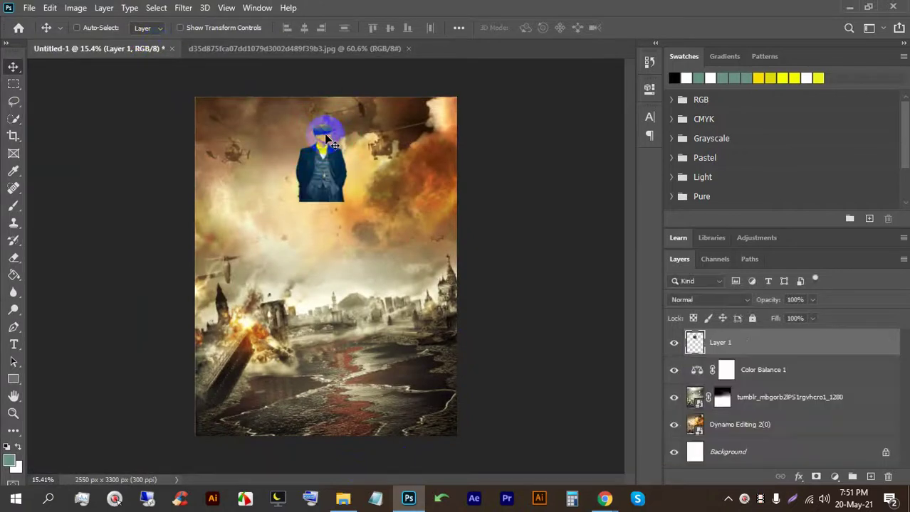
left_click(274, 50)
scroll(334, 335, "up", 4)
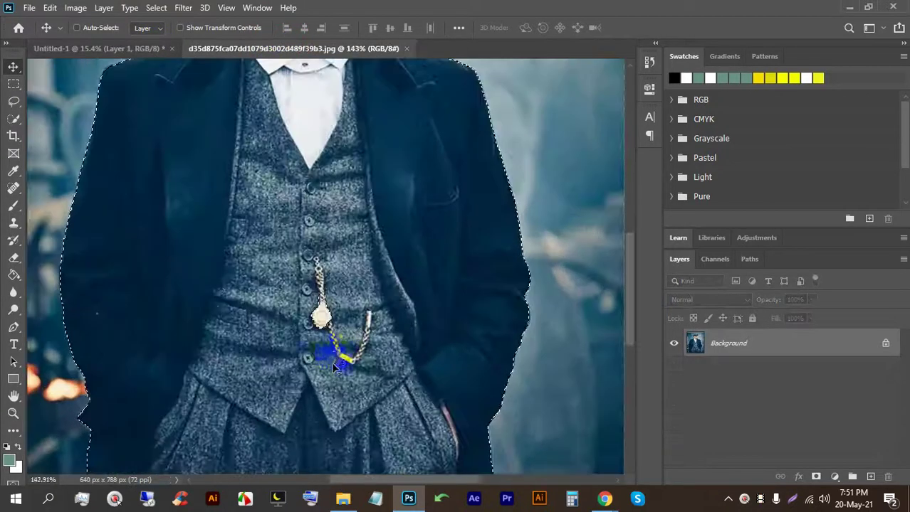
scroll(339, 367, "down", 1)
left_click(13, 118)
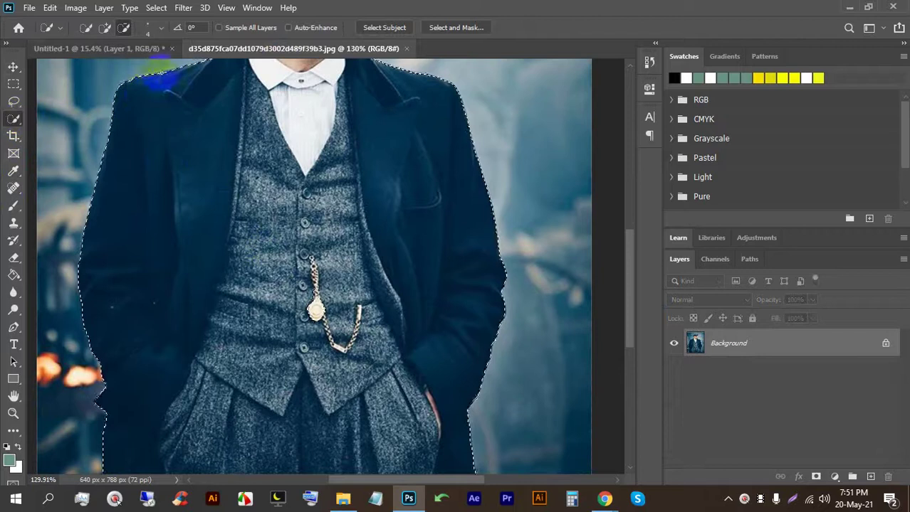
left_click(105, 28)
left_click(307, 284)
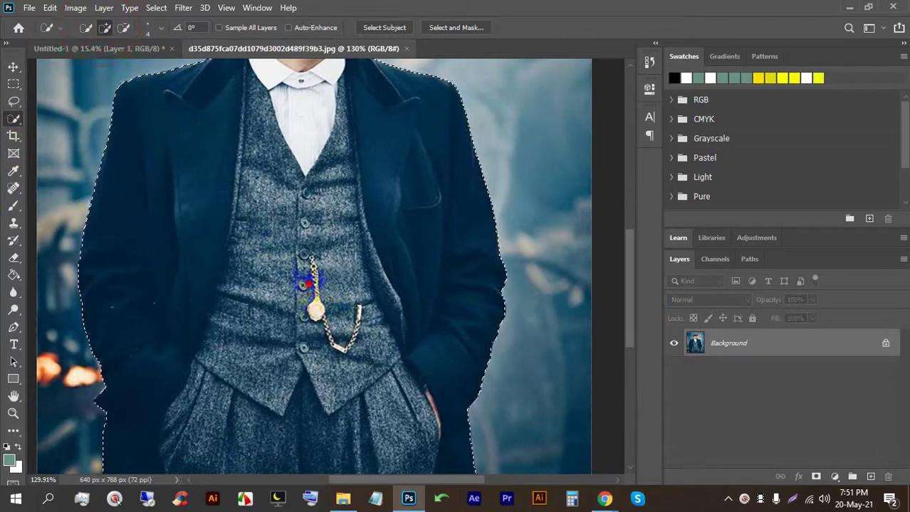
scroll(352, 324, "down", 3)
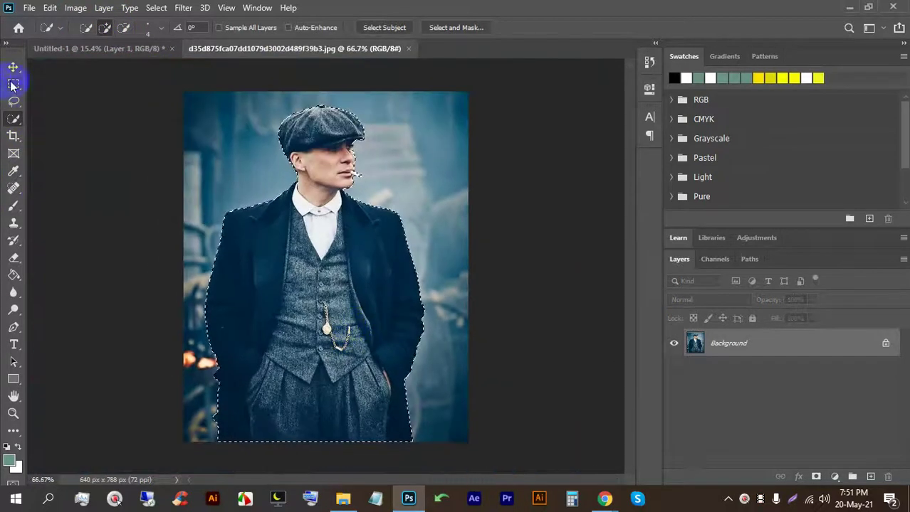
left_click(13, 66)
left_click_drag(302, 235, 326, 238)
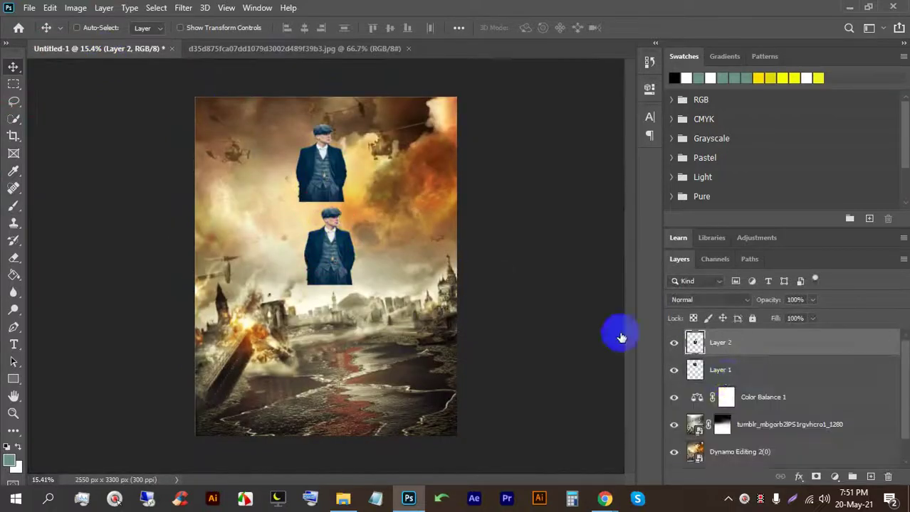
Step: Delete the extra first copy and scale the man's Layer 2 up to about 320%, lower down
left_click(761, 371)
key("BackSpace")
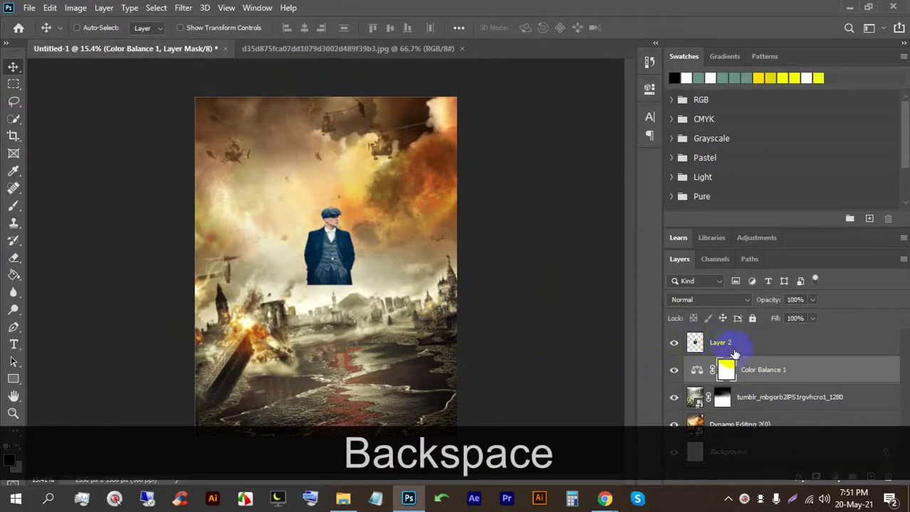
left_click(733, 351)
key("ctrl+t")
left_click_drag(329, 205, 319, 117)
left_click_drag(328, 284, 304, 382)
left_click_drag(294, 308, 296, 370)
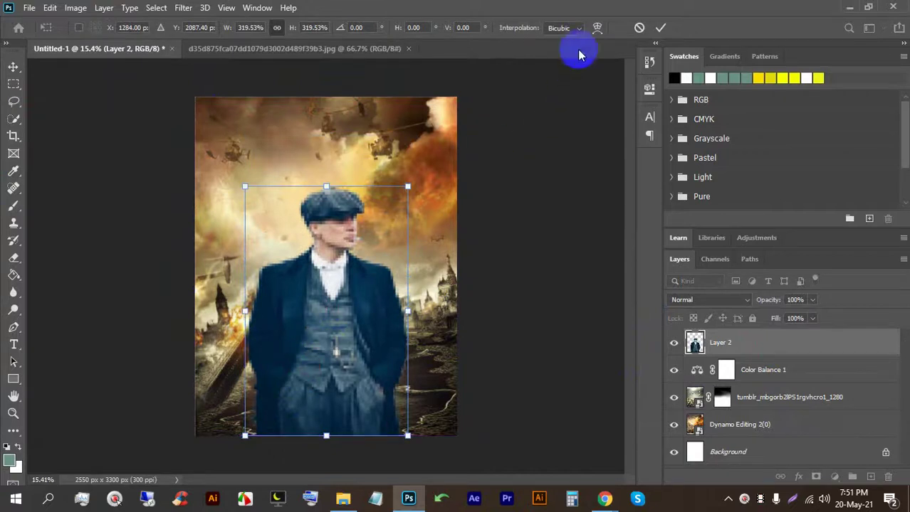
left_click(660, 27)
Step: Admit the waiting guest into the Google Meet call and close the empty Notepad window
scroll(348, 207, "up", 3)
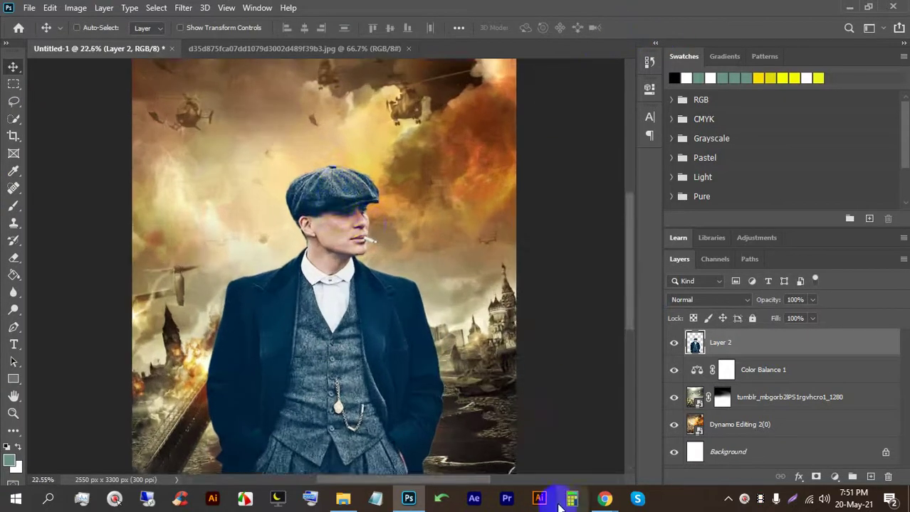
mouse_move(604, 498)
left_click(523, 430)
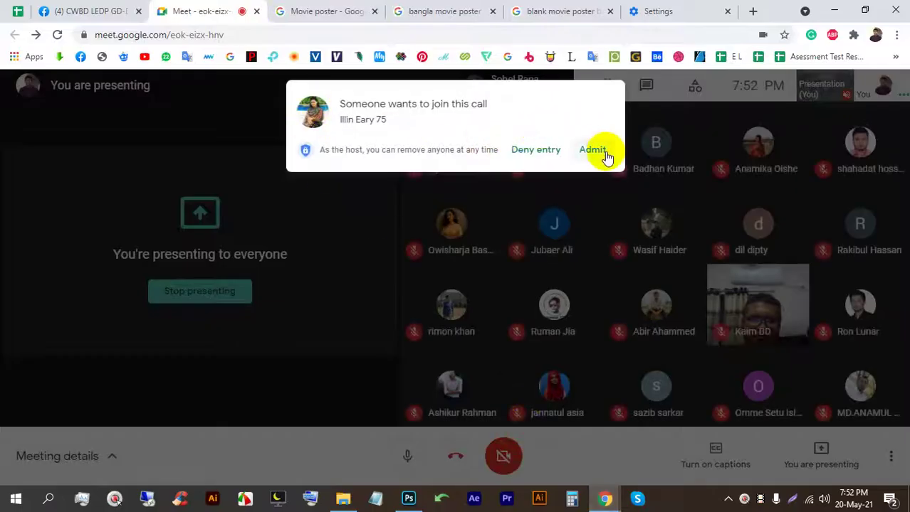
left_click(593, 150)
left_click(375, 498)
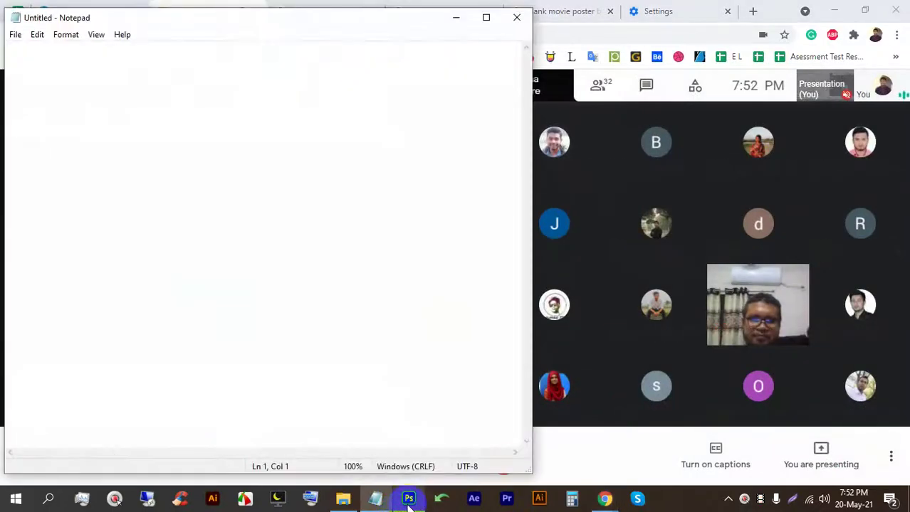
left_click(517, 17)
Step: Nudge the man slightly right and move Layer 2 beneath Color Balance 1
left_click(409, 498)
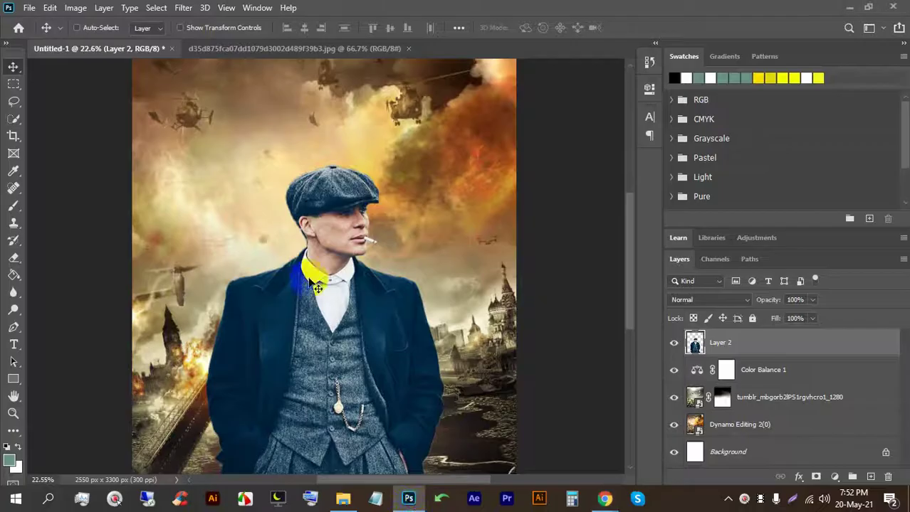
scroll(365, 228, "down", 3)
left_click(347, 258)
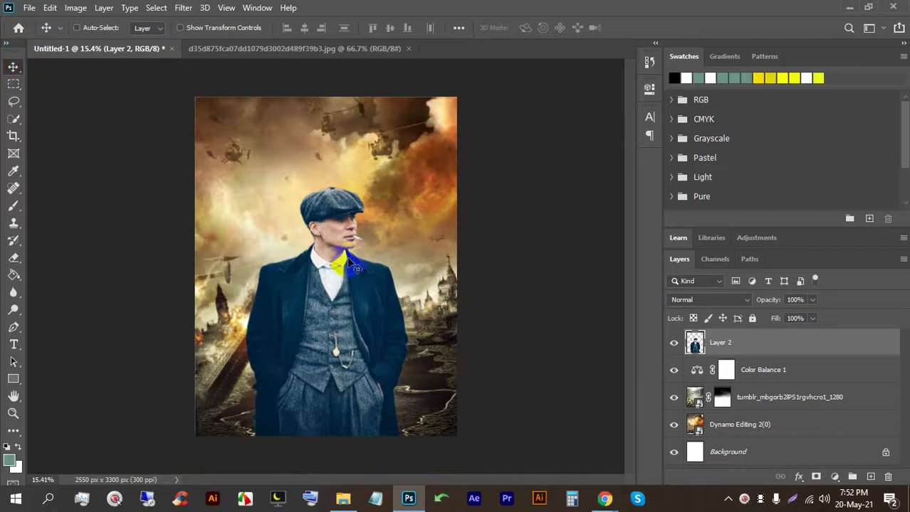
left_click_drag(334, 284, 380, 353)
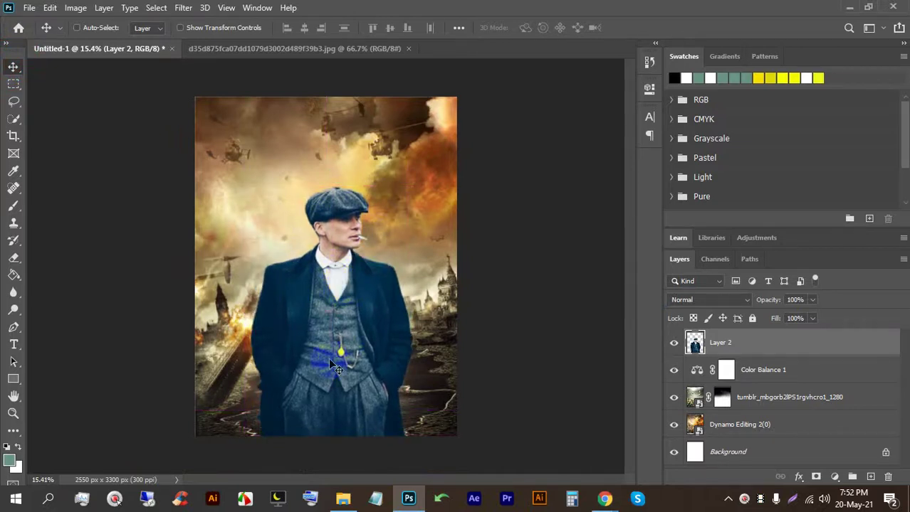
scroll(319, 363, "up", 2)
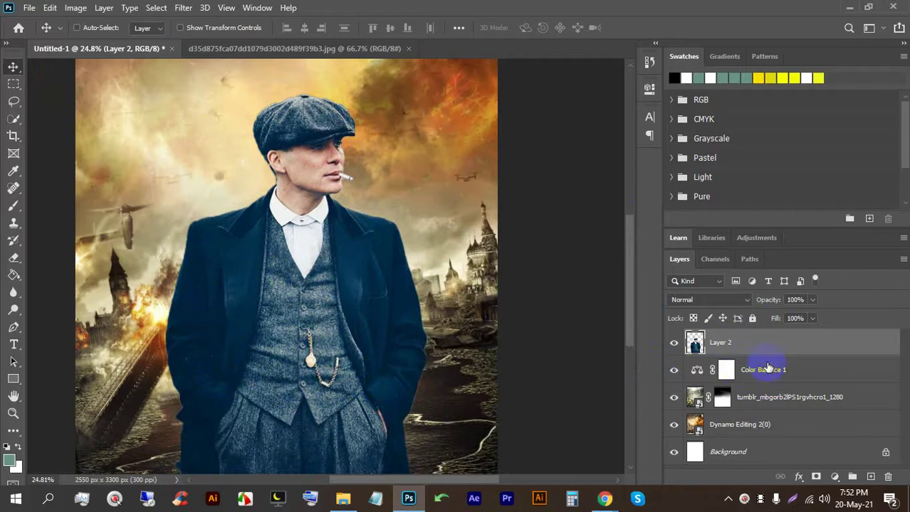
left_click_drag(775, 347, 770, 378)
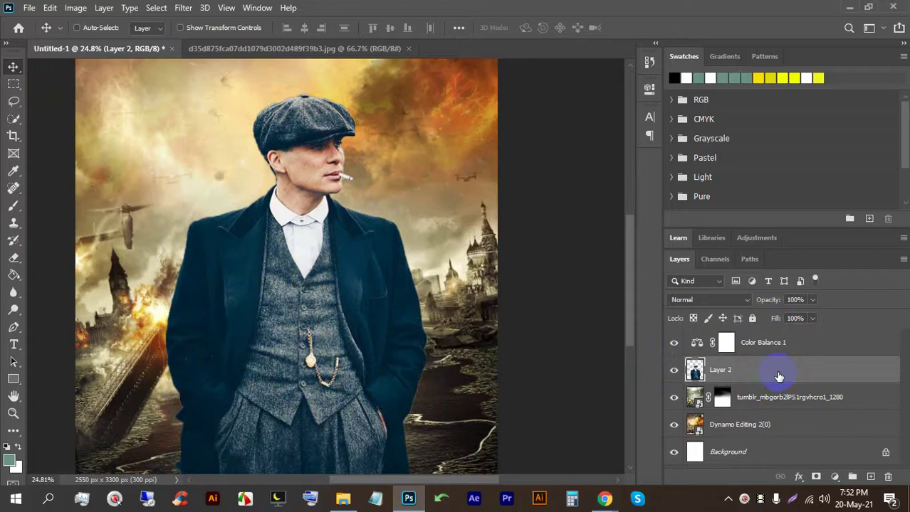
scroll(558, 274, "down", 3)
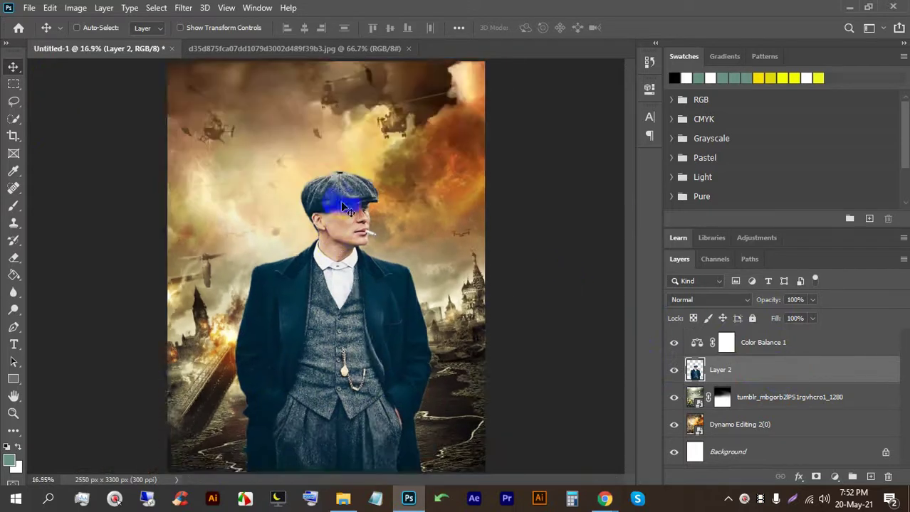
mouse_move(760, 363)
left_mouse_down()
mouse_move(746, 326)
mouse_move(772, 369)
mouse_move(753, 375)
left_mouse_up()
scroll(588, 359, "up", 2)
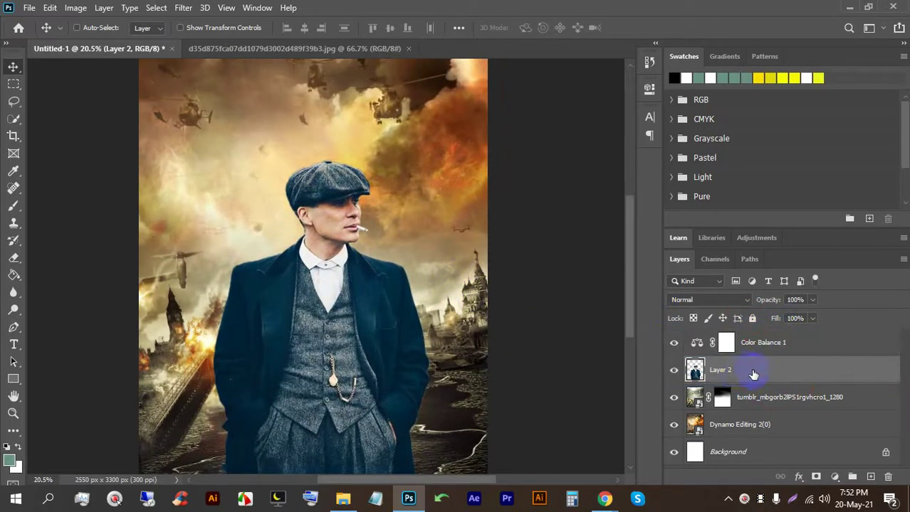
Step: Set Color Balance 1 midtones to -56, +65, -35 for a green tint, then bring Google Meet forward
double_click(696, 344)
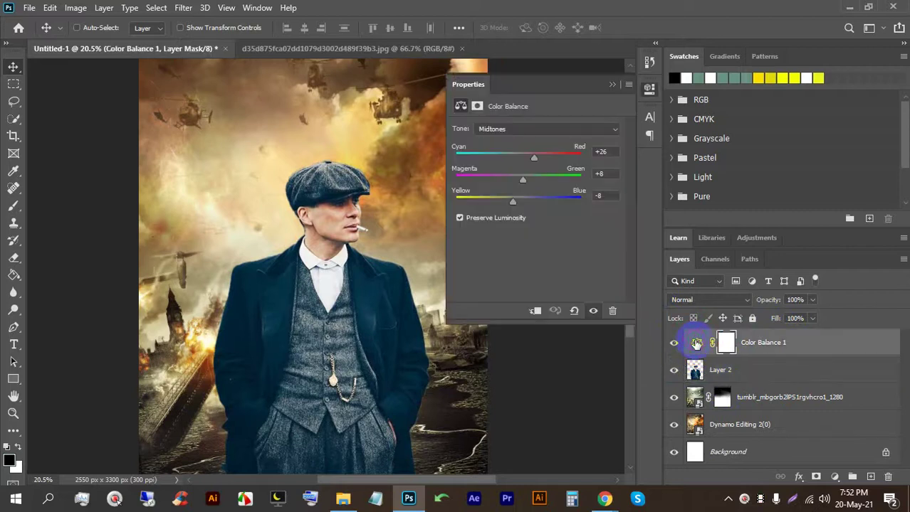
left_click_drag(527, 160, 498, 155)
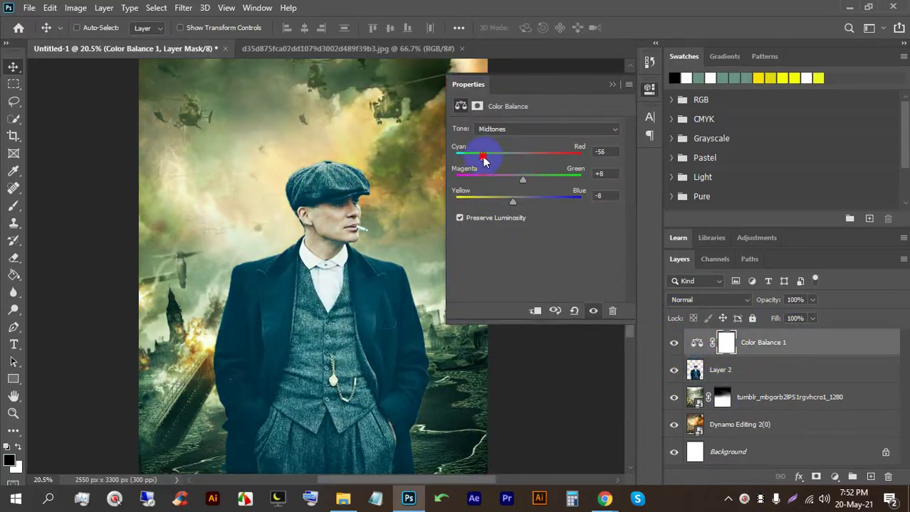
mouse_move(524, 181)
left_mouse_down()
mouse_move(486, 182)
mouse_move(537, 181)
left_mouse_up()
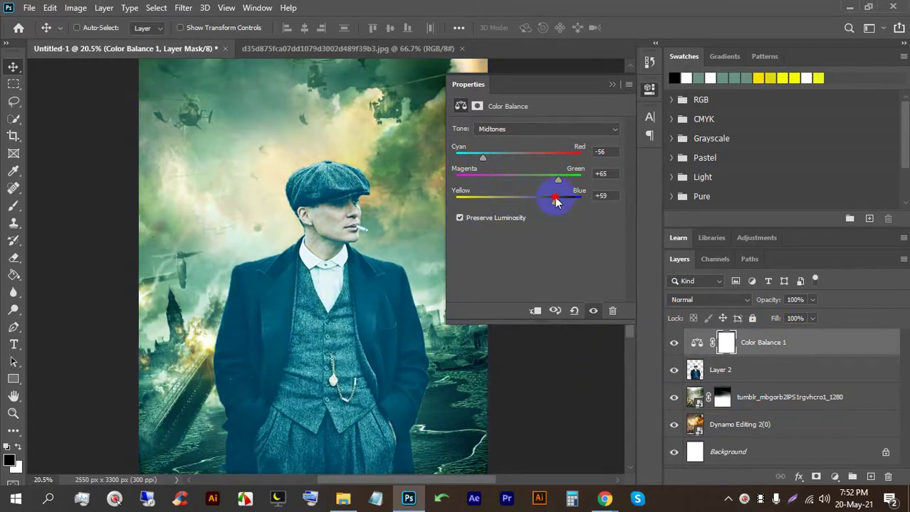
left_click(605, 499)
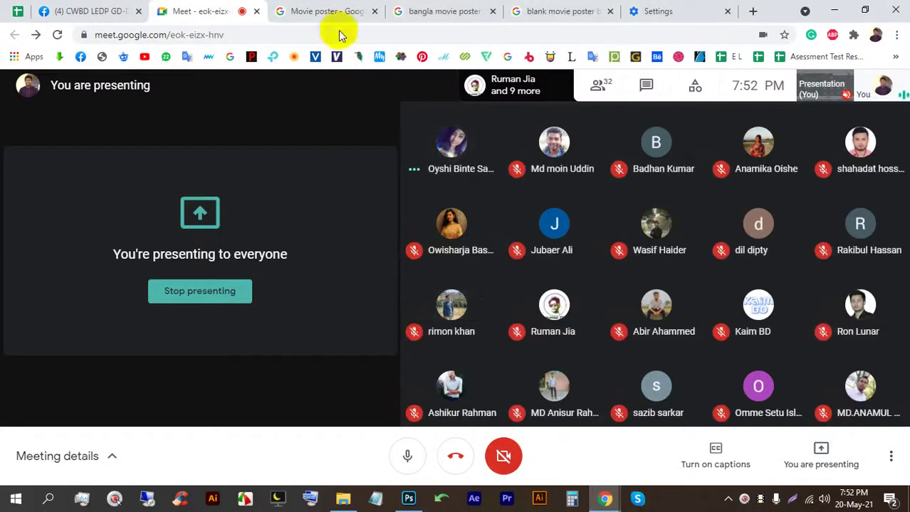
Step: Preview Movie poster results: Million Dollar Arm, Master, Moonlight, Dora, SEVEN, The Legend and The Hill
left_click(332, 11)
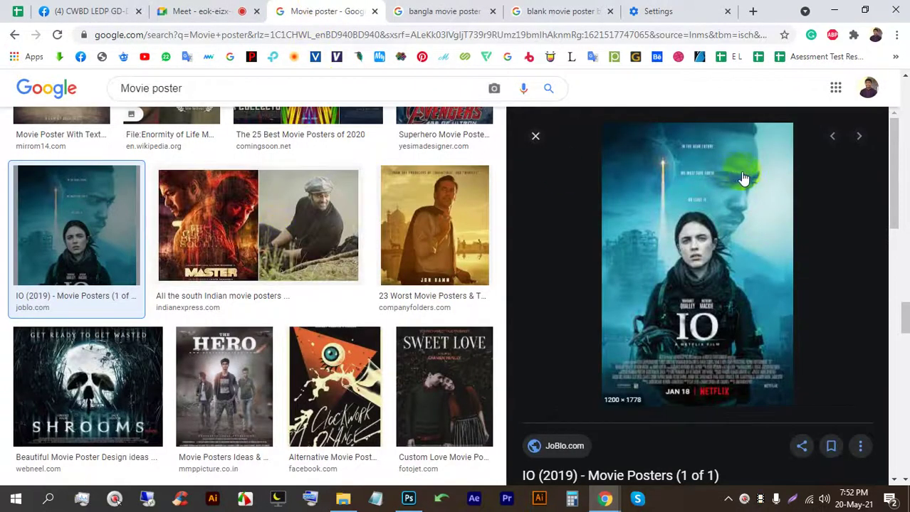
left_click(453, 256)
scroll(226, 311, "down", 3)
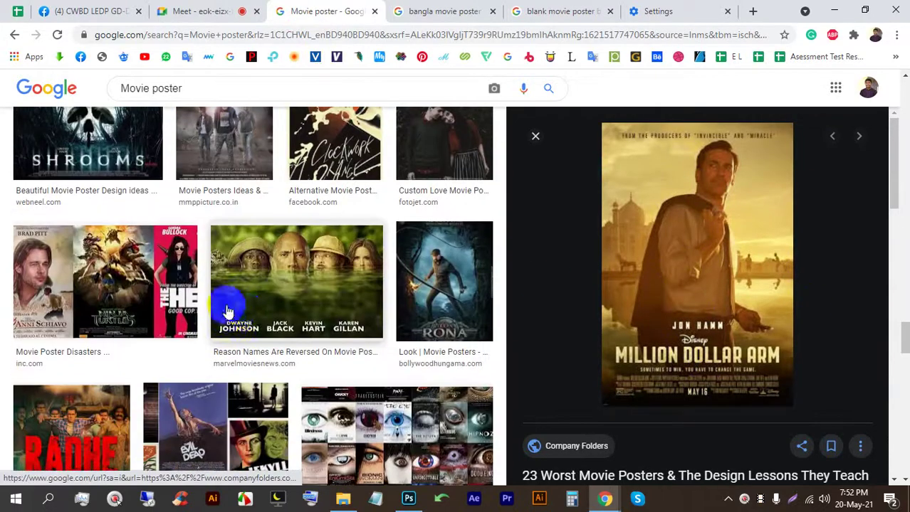
scroll(227, 311, "down", 3)
scroll(290, 294, "up", 10)
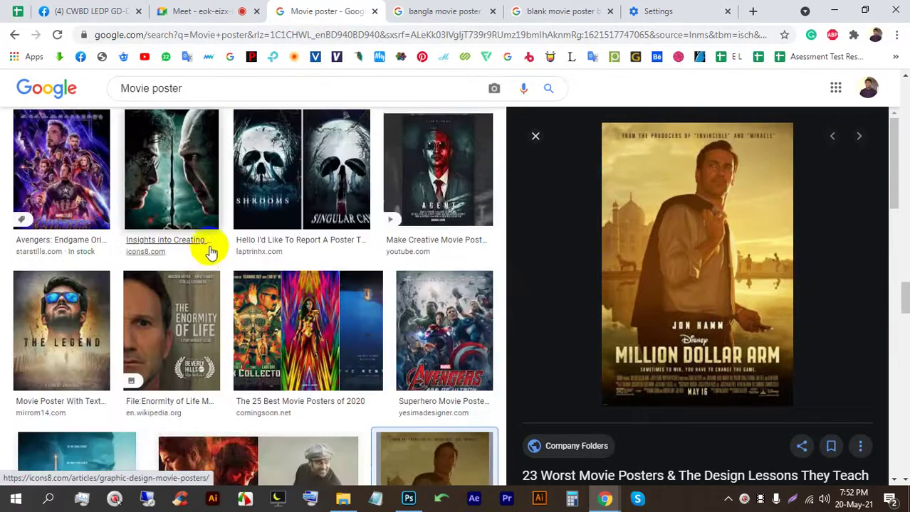
scroll(213, 290, "down", 2)
left_click(240, 345)
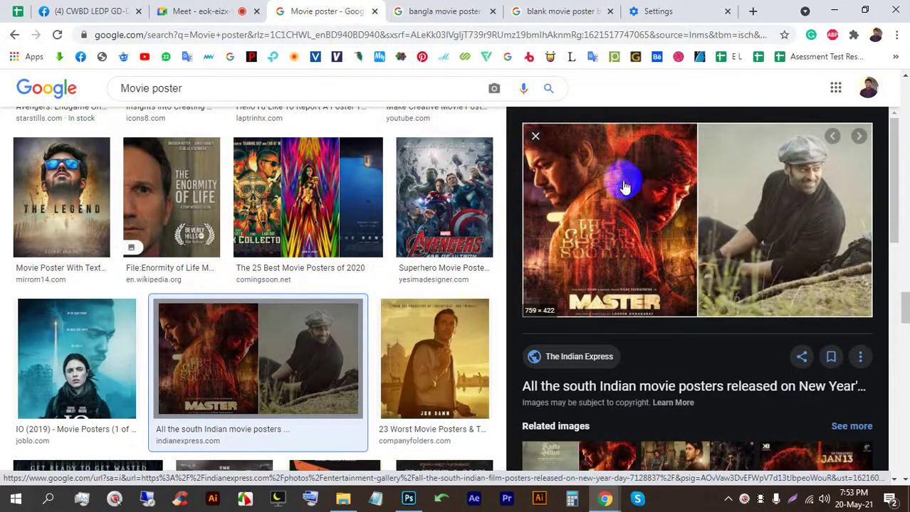
scroll(256, 231, "down", 9)
scroll(261, 245, "up", 2)
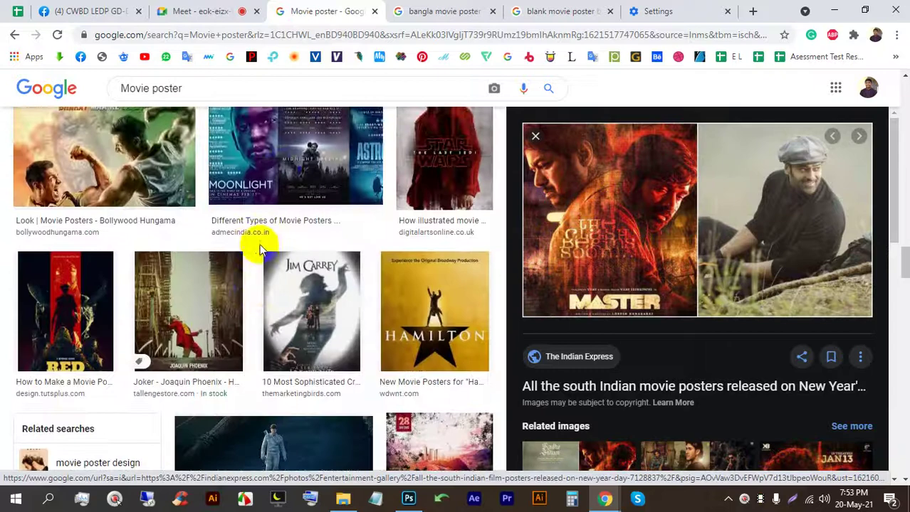
scroll(260, 249, "up", 2)
left_click(229, 358)
left_click(190, 200)
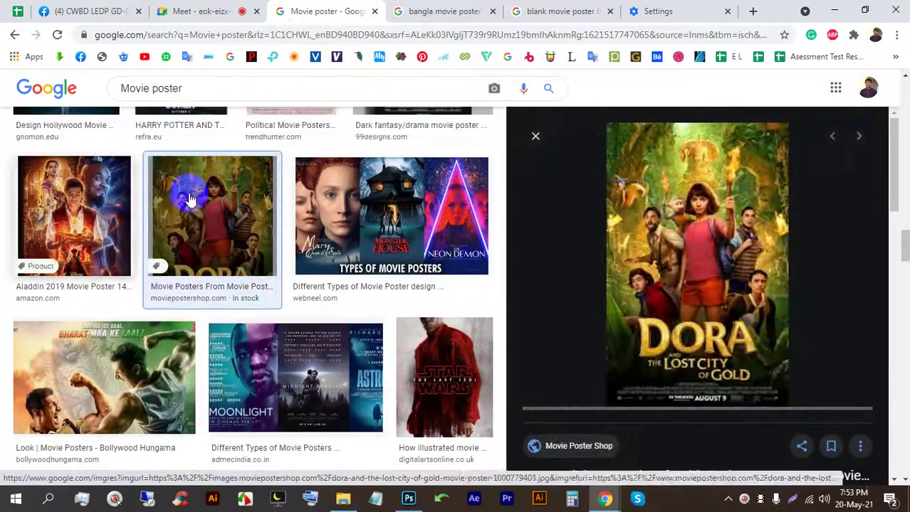
scroll(96, 203, "up", 2)
scroll(358, 298, "down", 6)
scroll(352, 296, "down", 10)
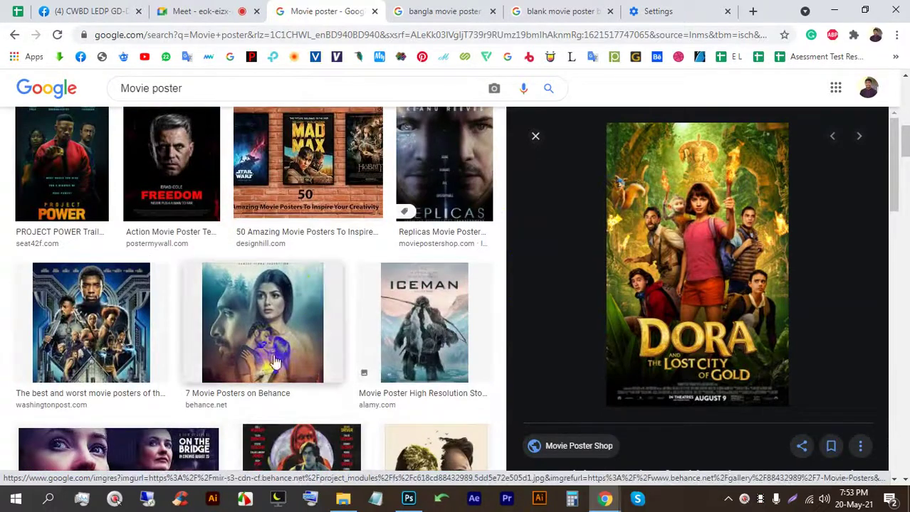
scroll(297, 319, "up", 1)
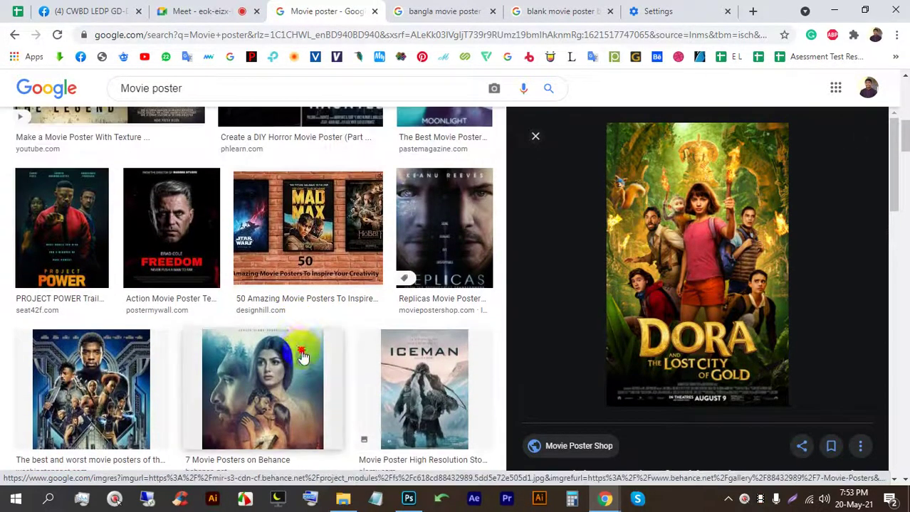
left_click(311, 346)
scroll(214, 298, "up", 2)
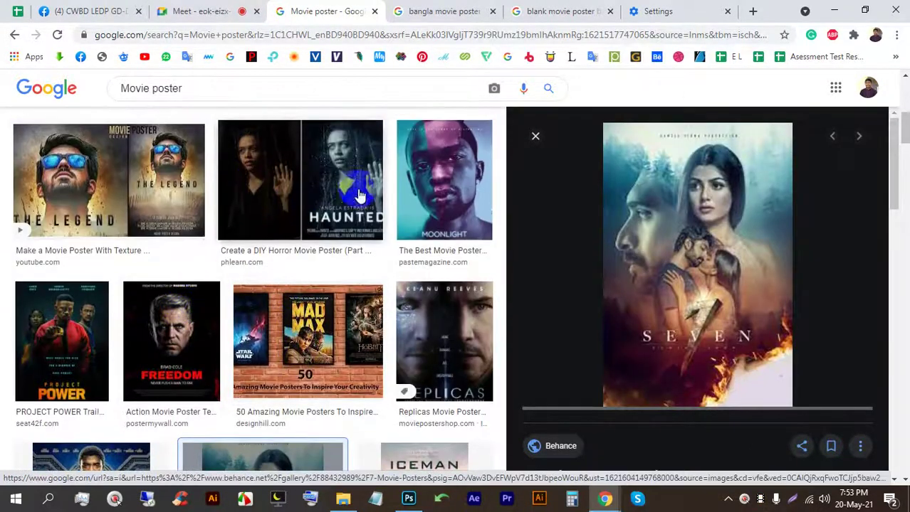
left_click(151, 179)
scroll(361, 270, "up", 4)
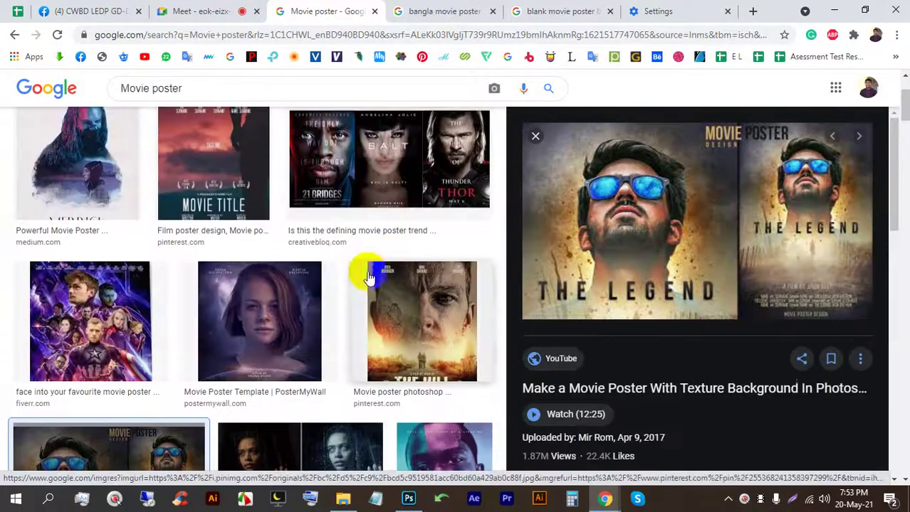
left_click(418, 316)
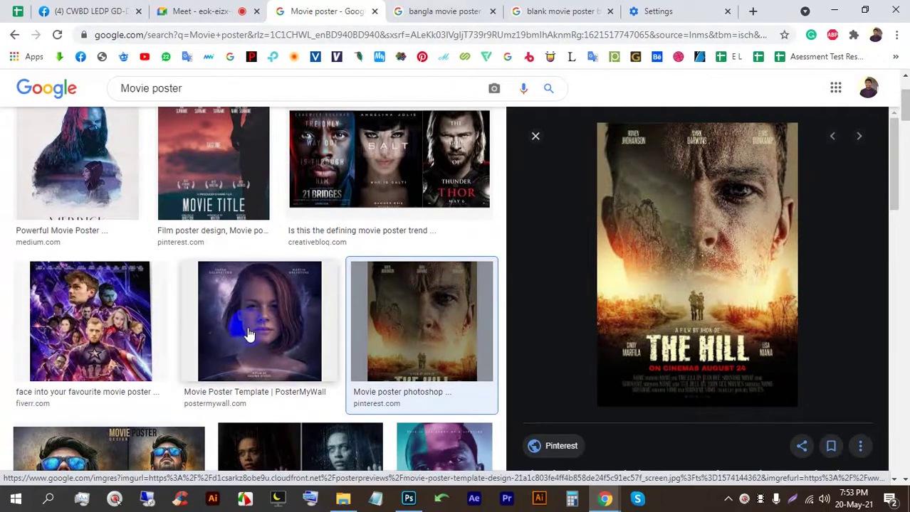
scroll(309, 328, "up", 2)
scroll(311, 327, "down", 4)
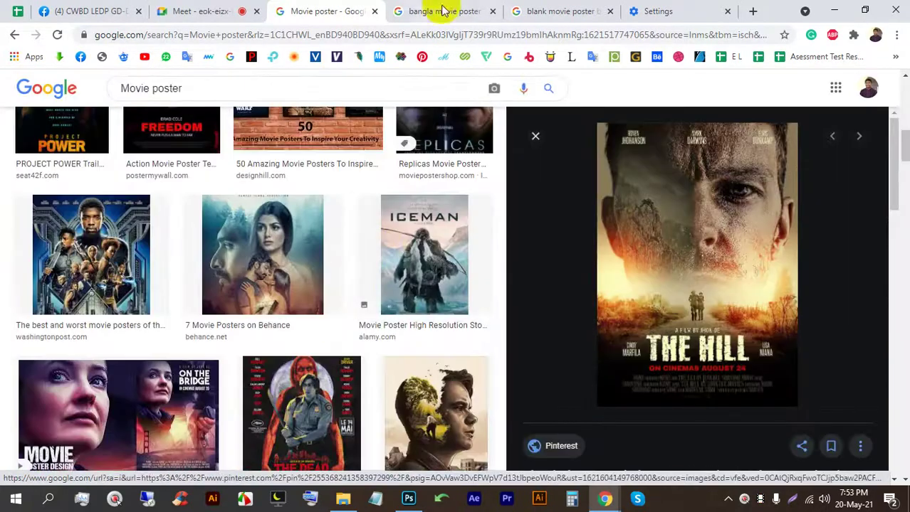
Step: Preview several bangla movie posters, then return to the Movie poster results
left_click(442, 11)
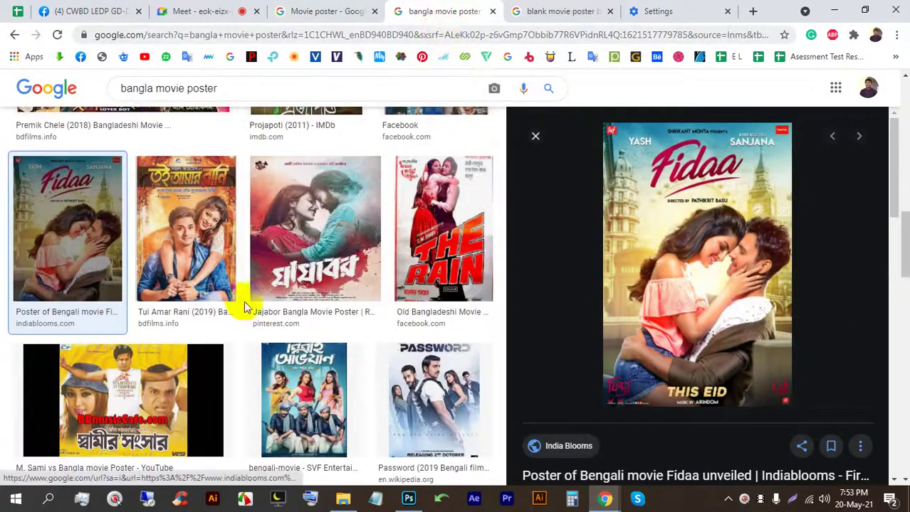
scroll(243, 304, "down", 5)
left_click(282, 287)
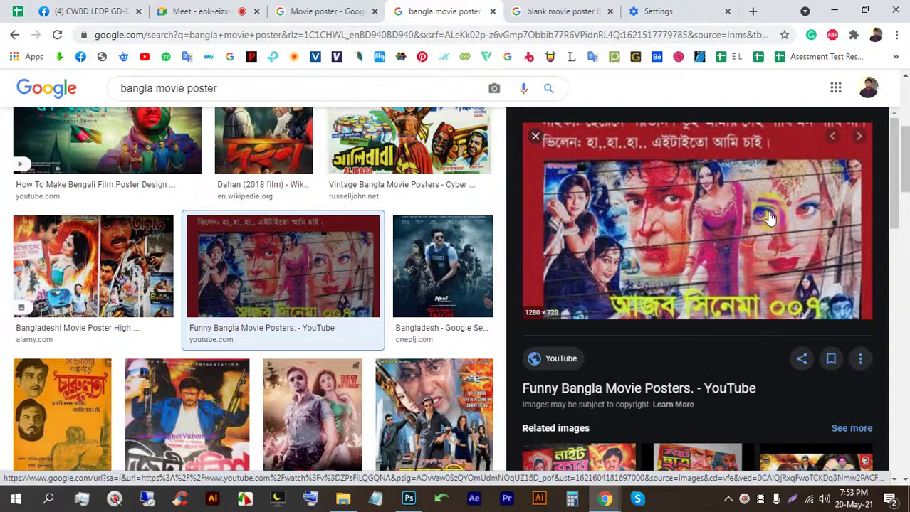
scroll(806, 326, "down", 2)
scroll(756, 278, "down", 3)
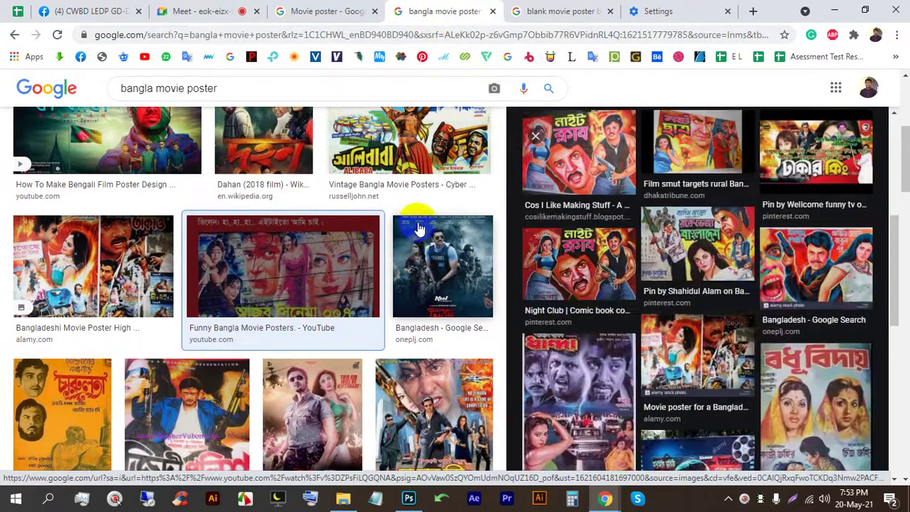
left_click(458, 274)
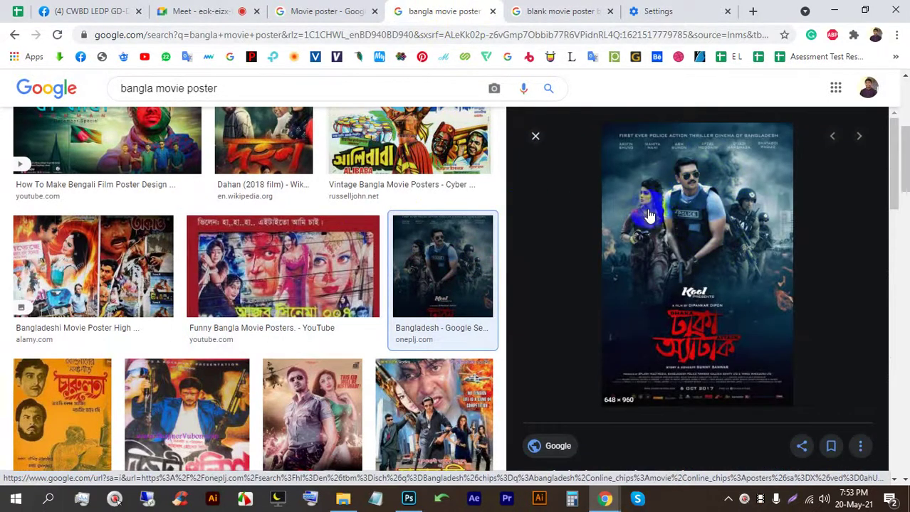
scroll(643, 217, "down", 5)
left_click(587, 253)
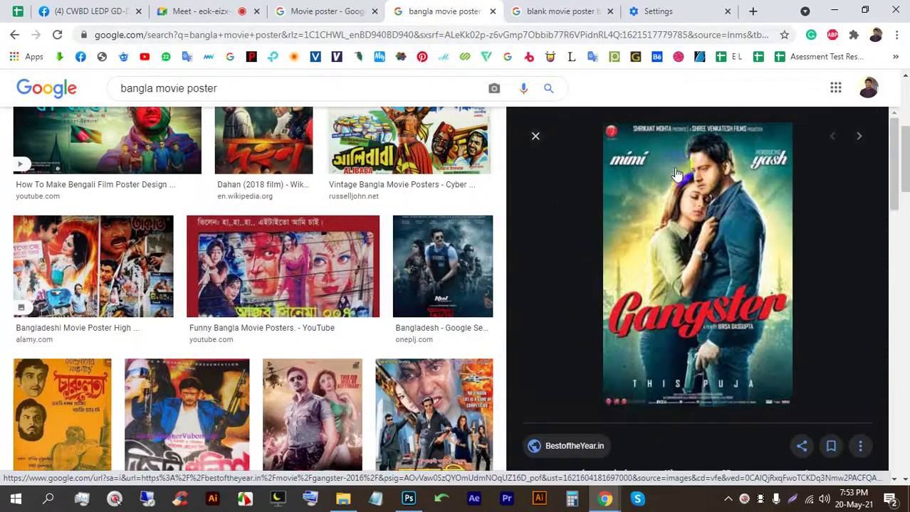
scroll(431, 258, "down", 5)
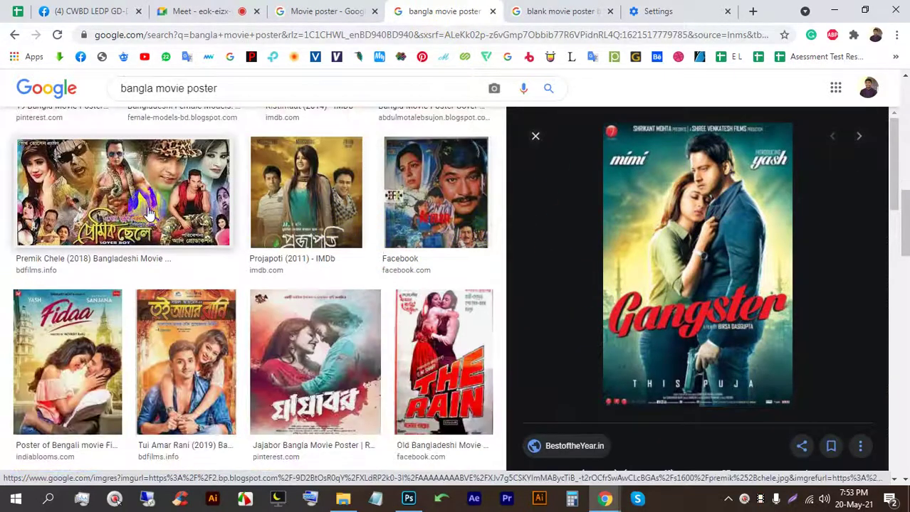
left_click(128, 206)
left_click(348, 9)
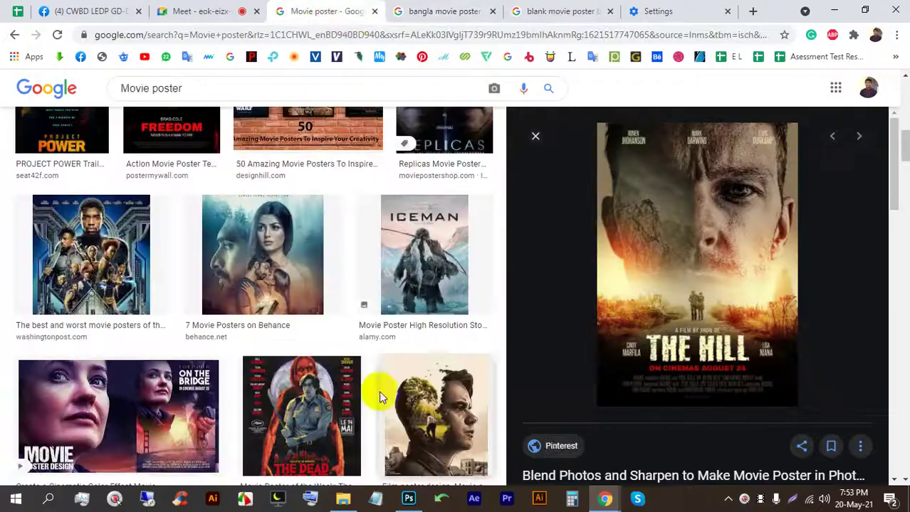
Step: Set the Color Balance midtones to Cyan/Red +28, Magenta/Green +5 and Yellow/Blue +9
key("alt+Tab")
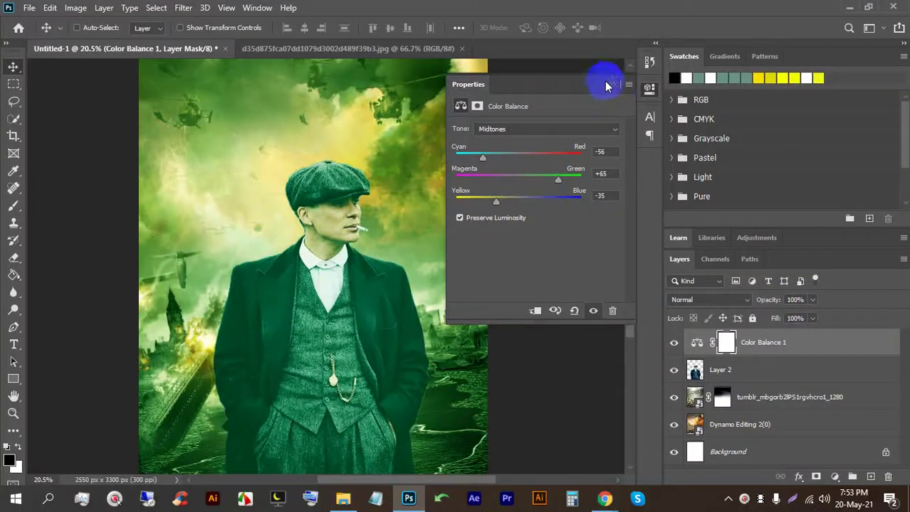
left_click_drag(568, 84, 627, 77)
left_click_drag(556, 195, 580, 175)
left_click_drag(540, 151, 577, 150)
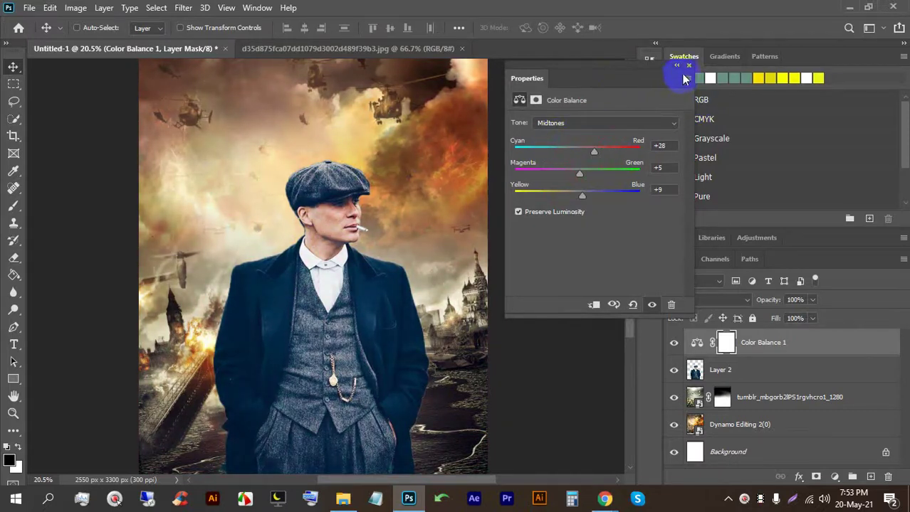
left_click(688, 65)
Step: Shift the man on Layer 2 slightly left and compare the poster with his layer hidden
scroll(324, 235, "down", 3)
left_click_drag(299, 310, 346, 342)
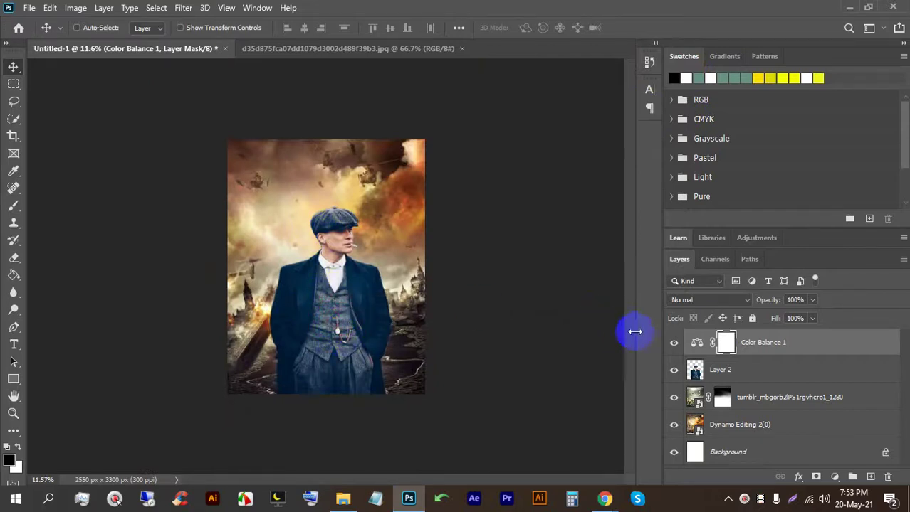
left_click(720, 372)
left_click_drag(374, 305, 326, 301)
scroll(447, 337, "up", 5)
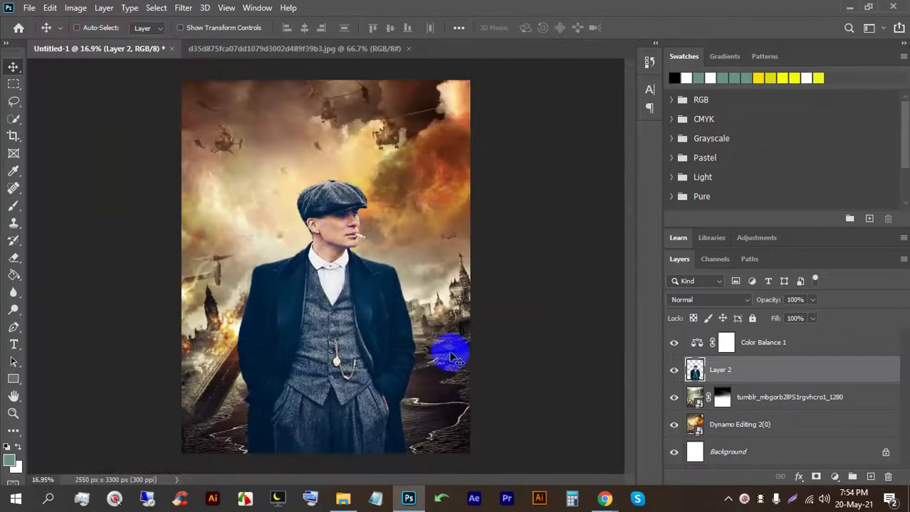
scroll(425, 368, "up", 2)
left_click_drag(372, 366, 240, 270)
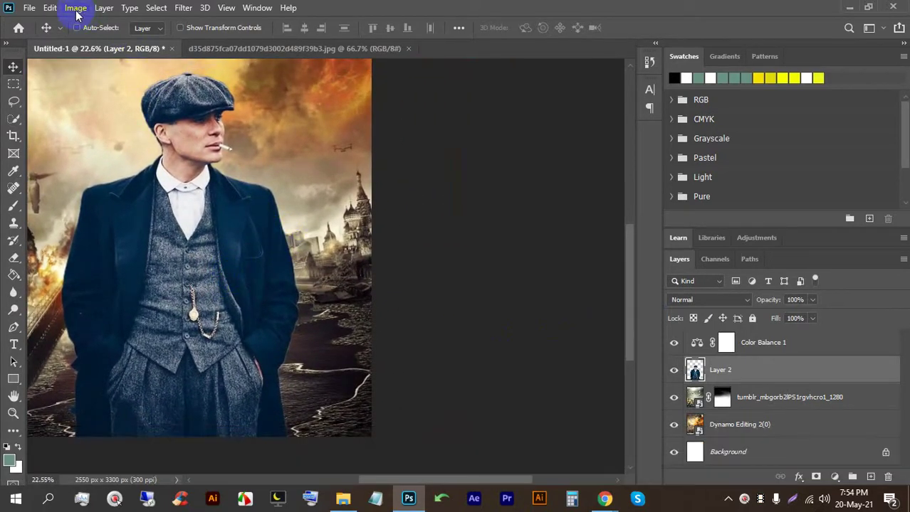
left_click(674, 370)
left_click(674, 370)
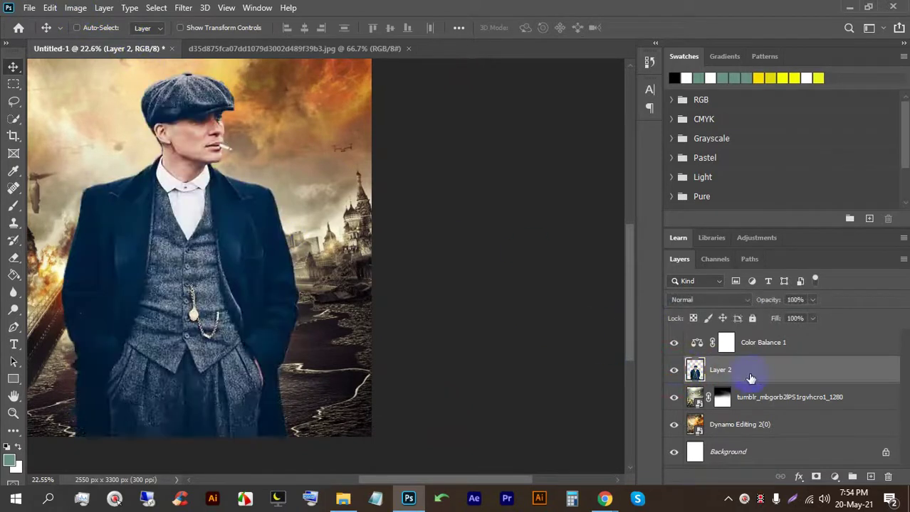
left_click(76, 10)
left_click(144, 45)
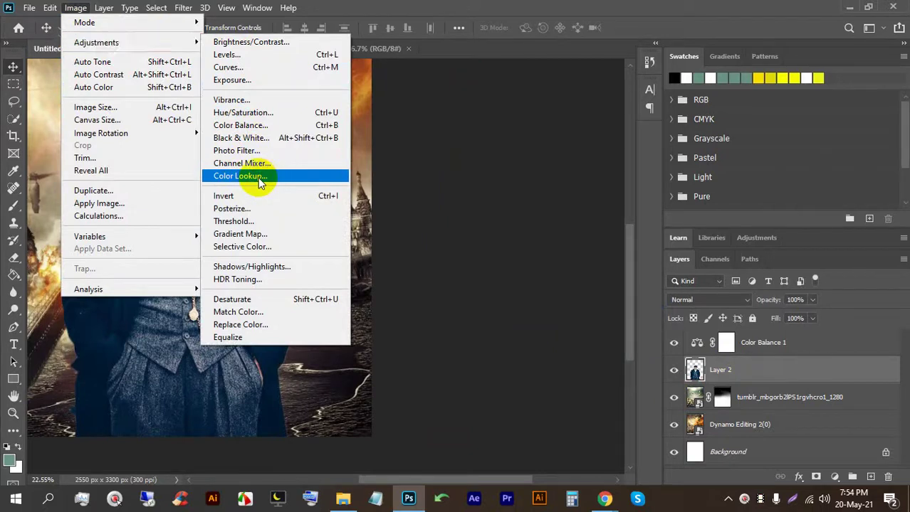
Step: In Color Lookup, preview the 2Strip, 3Strip, Bleach Bypass, Candlelight, HorrorBlue and Moonlight LUTs
left_click(256, 179)
left_click_drag(412, 88, 538, 70)
left_click(556, 108)
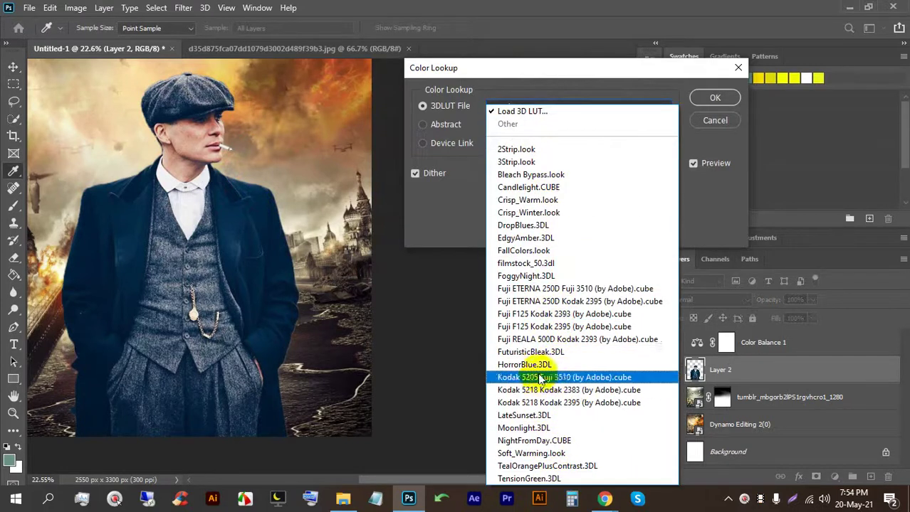
left_click(544, 149)
left_click(507, 107)
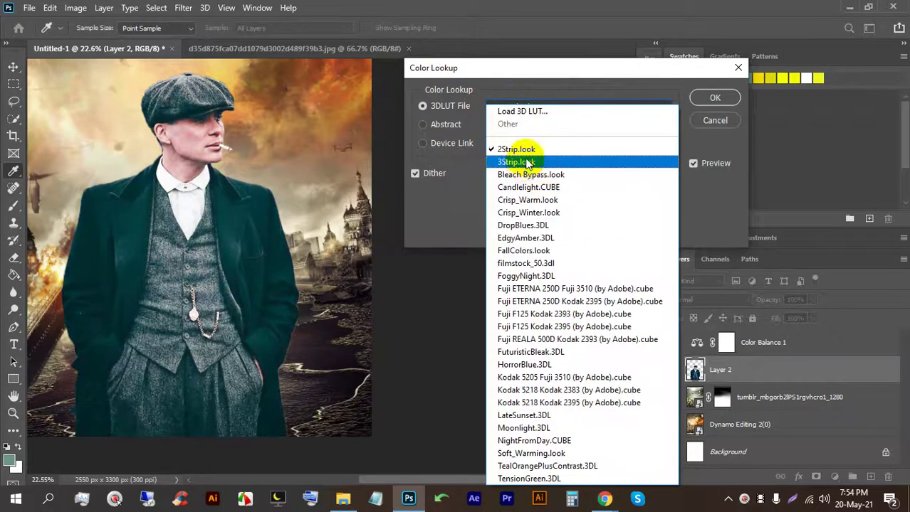
left_click(516, 162)
left_click(527, 108)
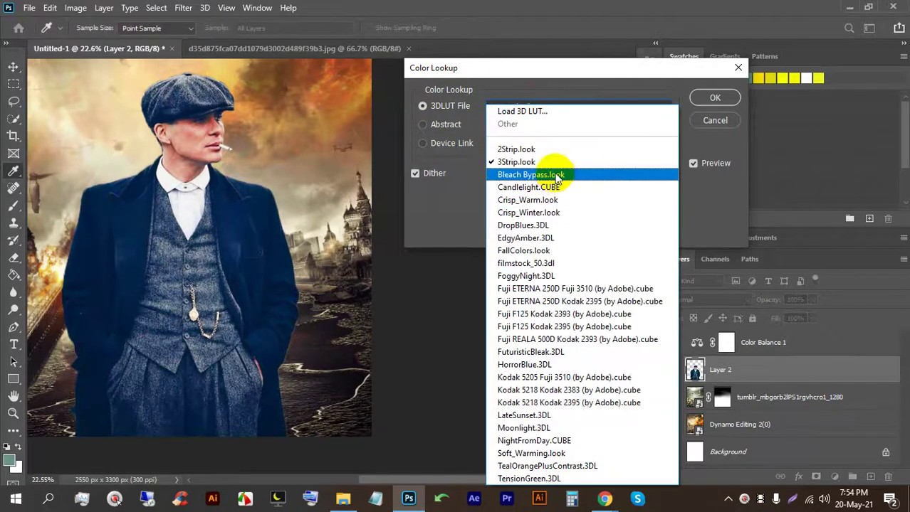
left_click(545, 174)
left_click(523, 107)
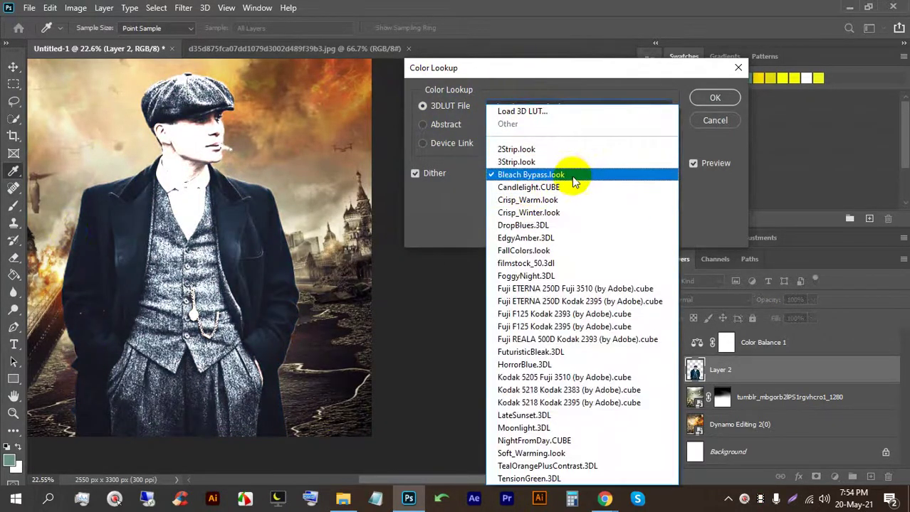
left_click(568, 196)
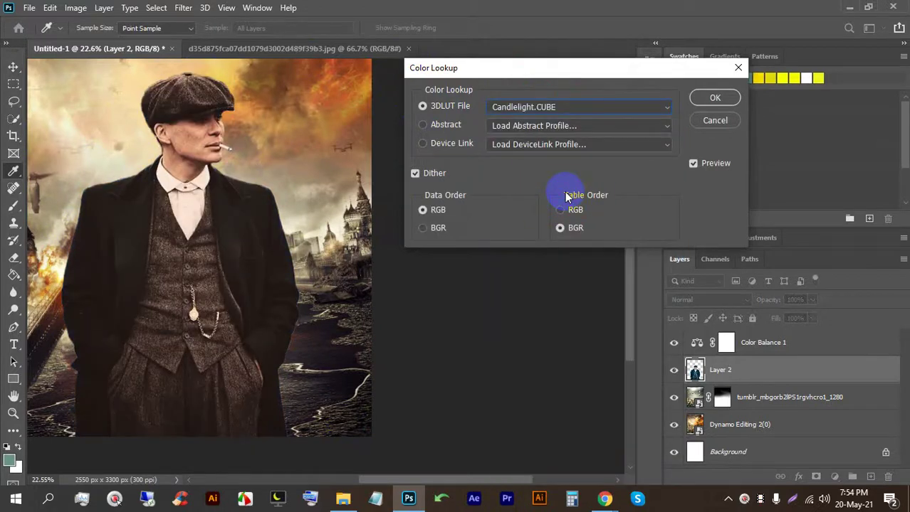
left_click(530, 108)
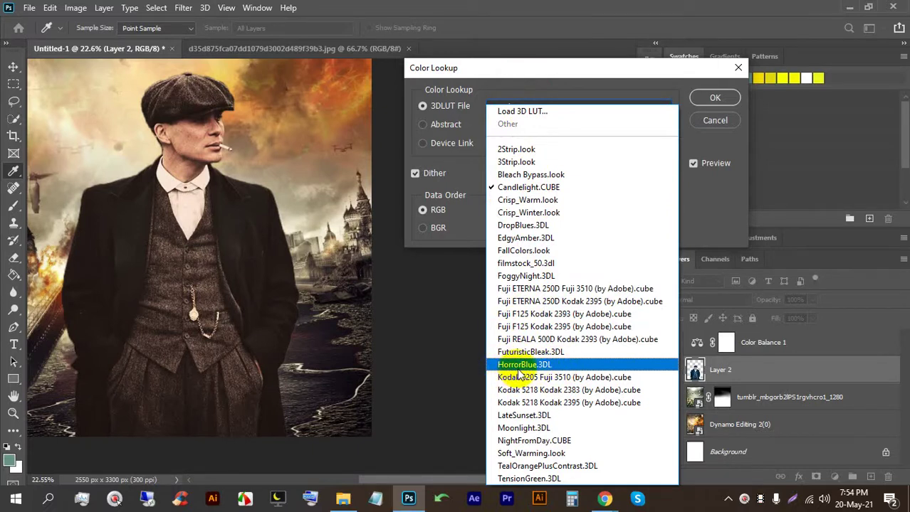
left_click(519, 366)
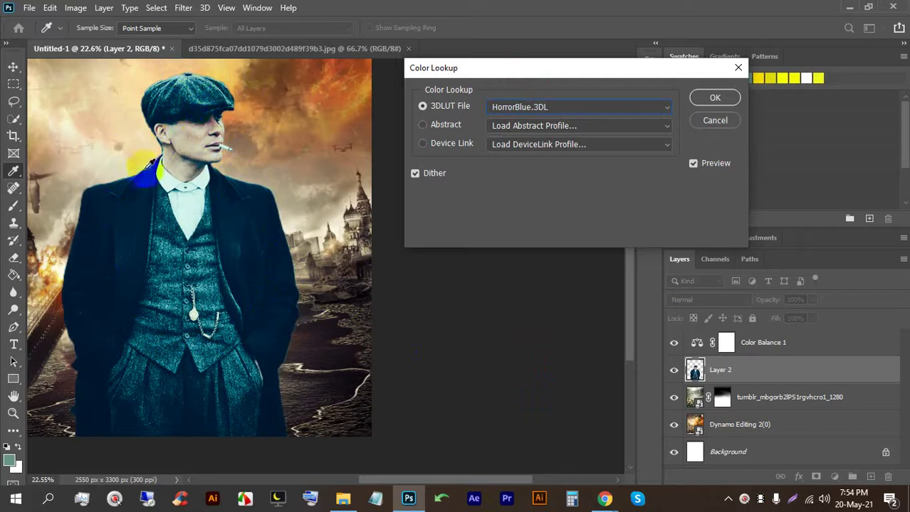
left_click(534, 105)
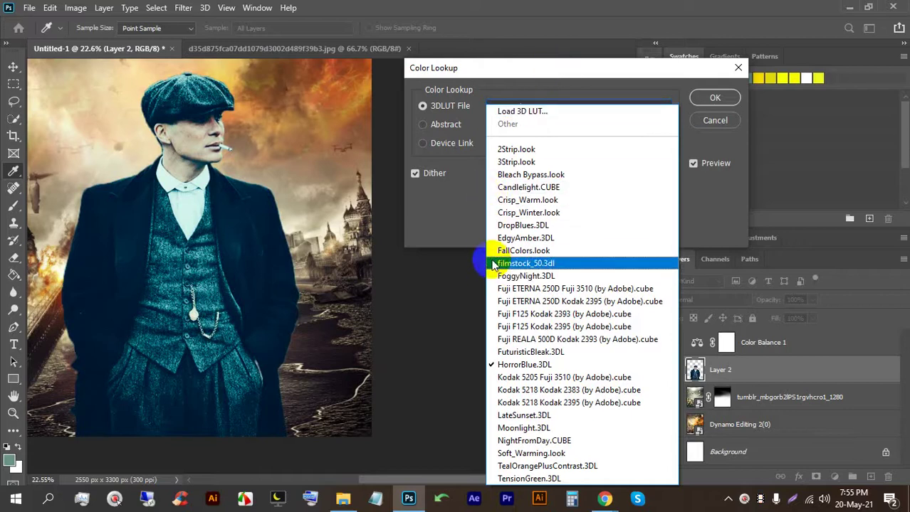
left_click(534, 428)
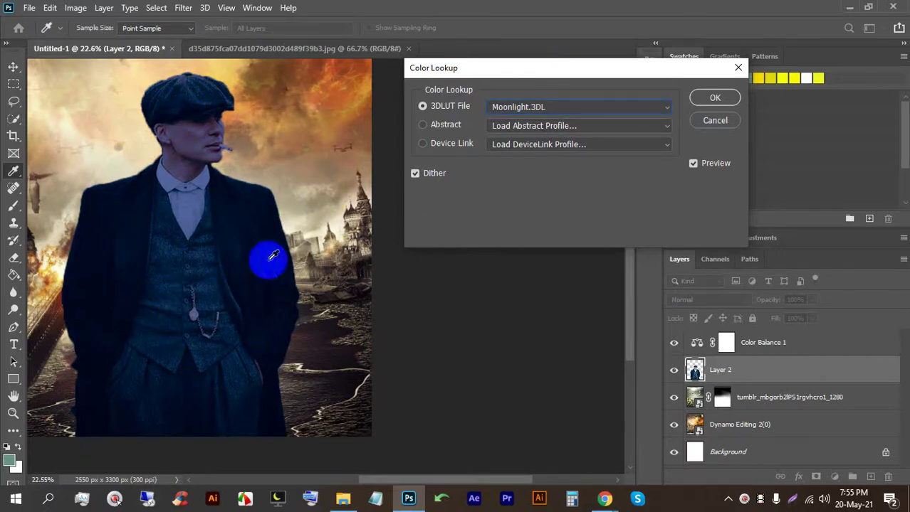
Step: Compare HorrorBlue, FallColors, Fuji ETERNA, TensionGreen and Soft_Warming, then apply FuturisticBleak.3DL
left_click(530, 107)
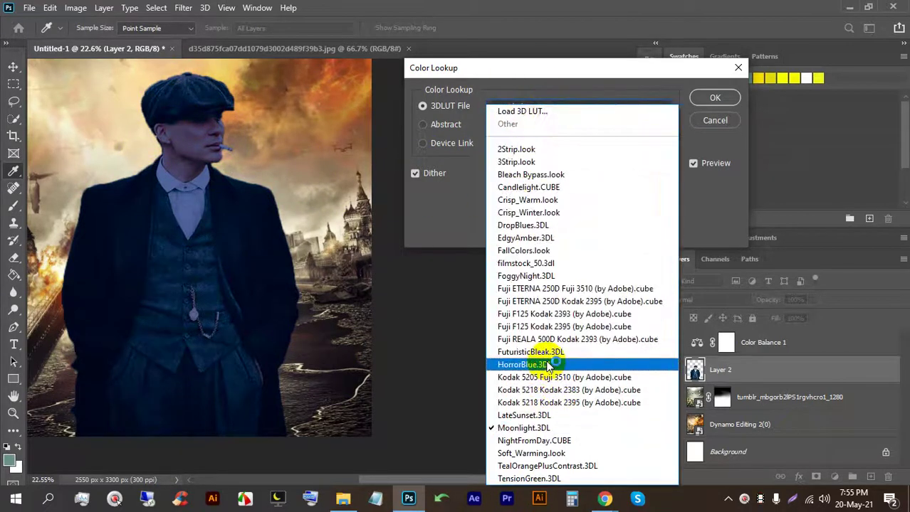
left_click(542, 351)
left_click(538, 108)
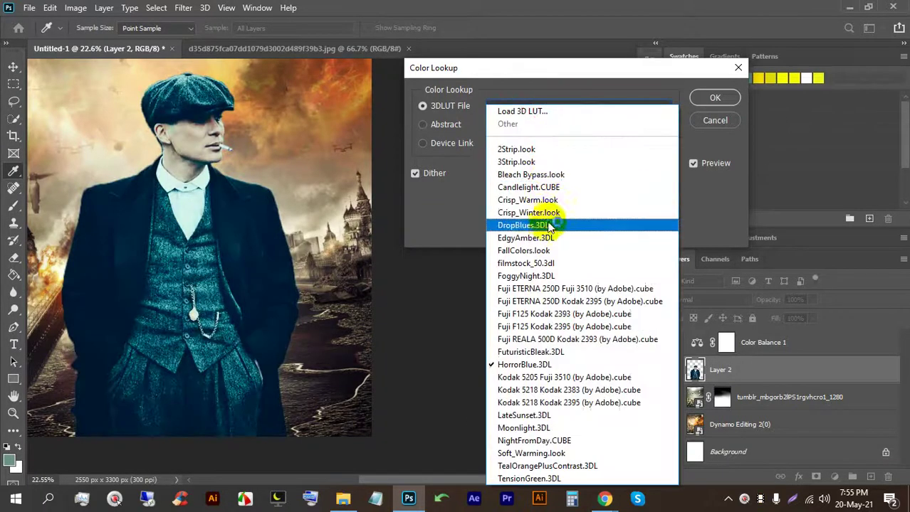
left_click(547, 246)
left_click(538, 107)
left_click(544, 284)
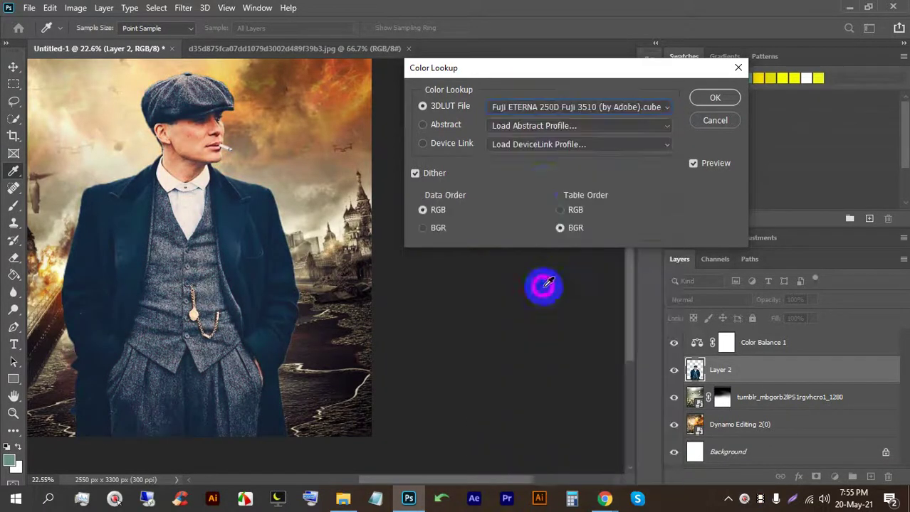
left_click(556, 107)
left_click(559, 352)
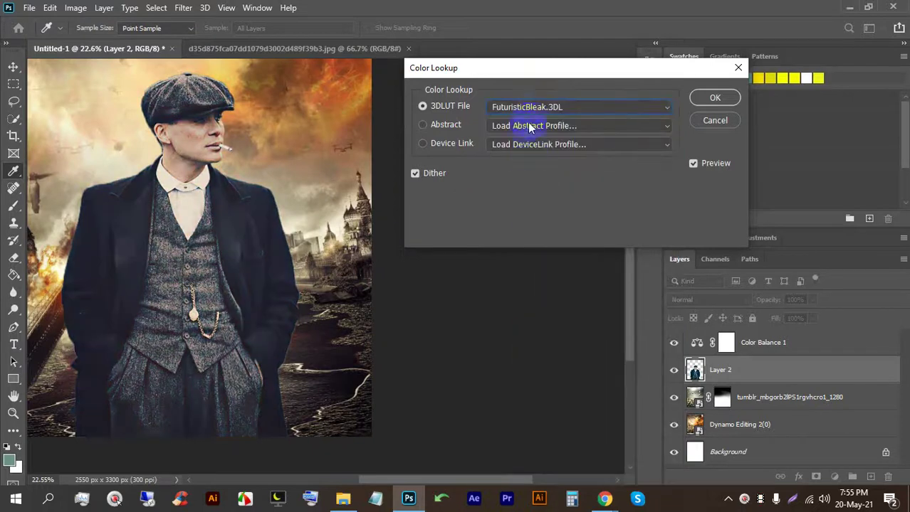
left_click(534, 108)
left_click(540, 477)
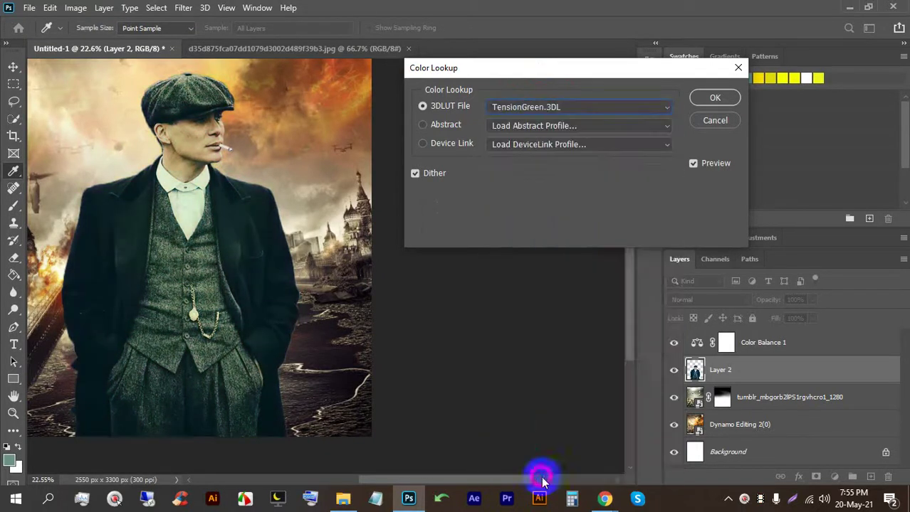
left_click(540, 113)
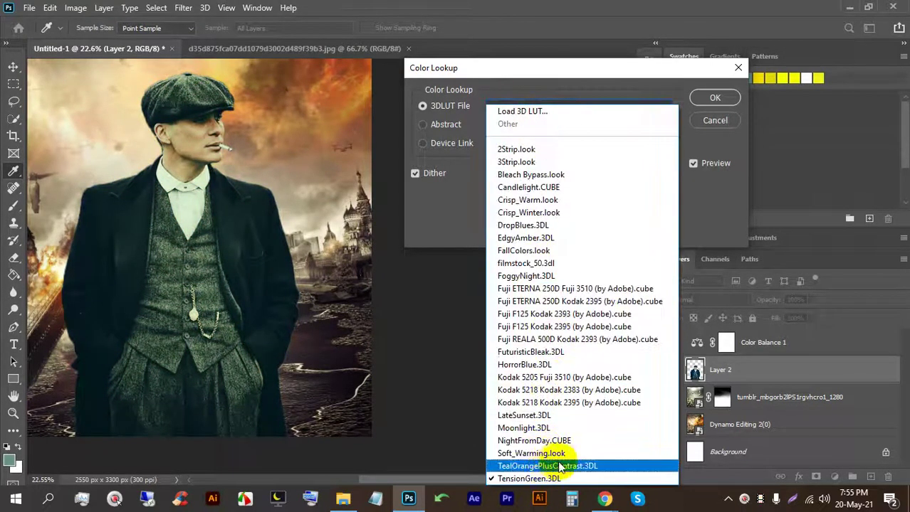
left_click(568, 453)
left_click(545, 108)
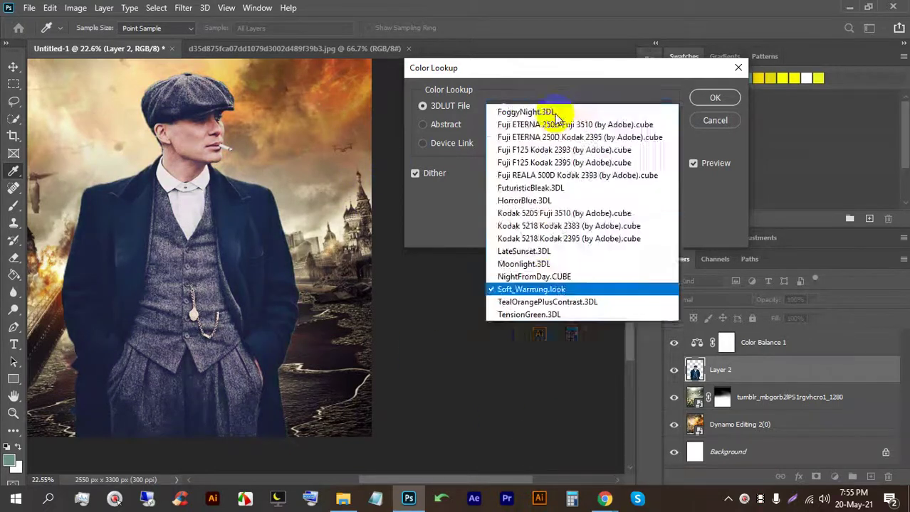
left_click(532, 353)
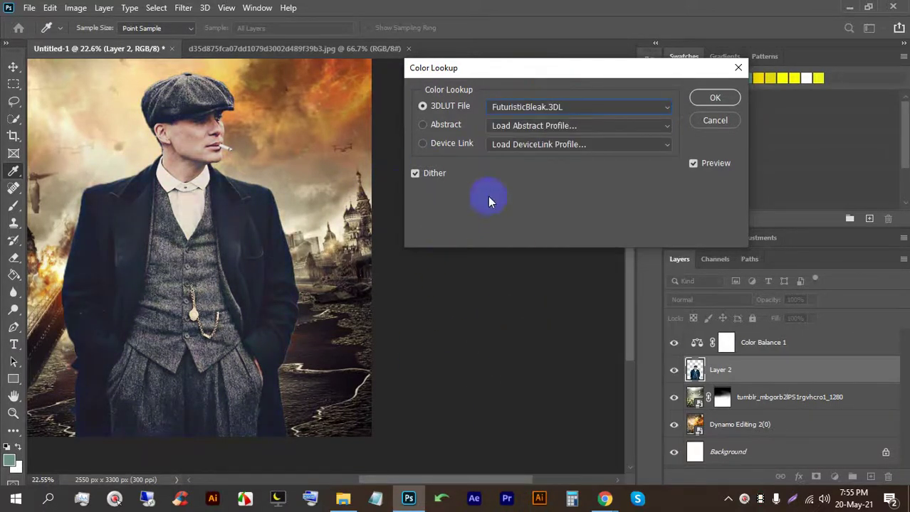
left_click(708, 100)
Step: Delete Layer 2 with the man, leaving only the battle background
scroll(298, 302, "down", 1)
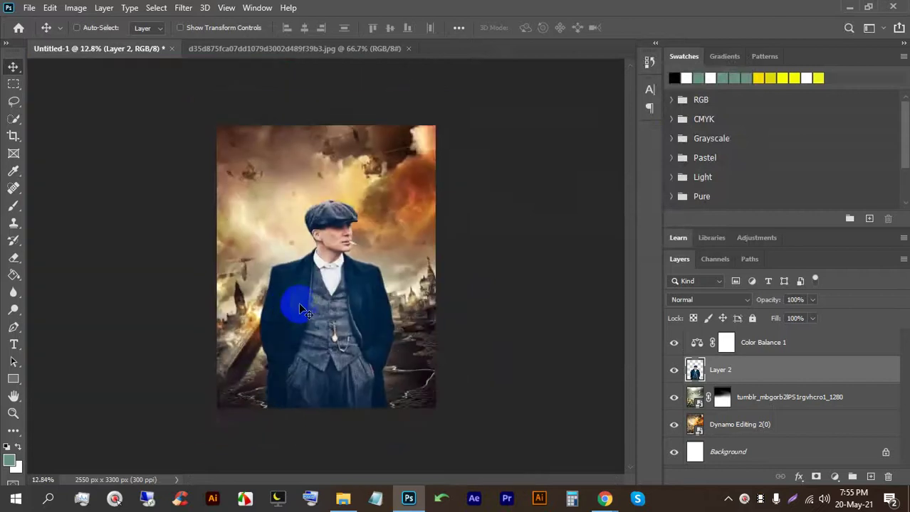
left_click(8, 69)
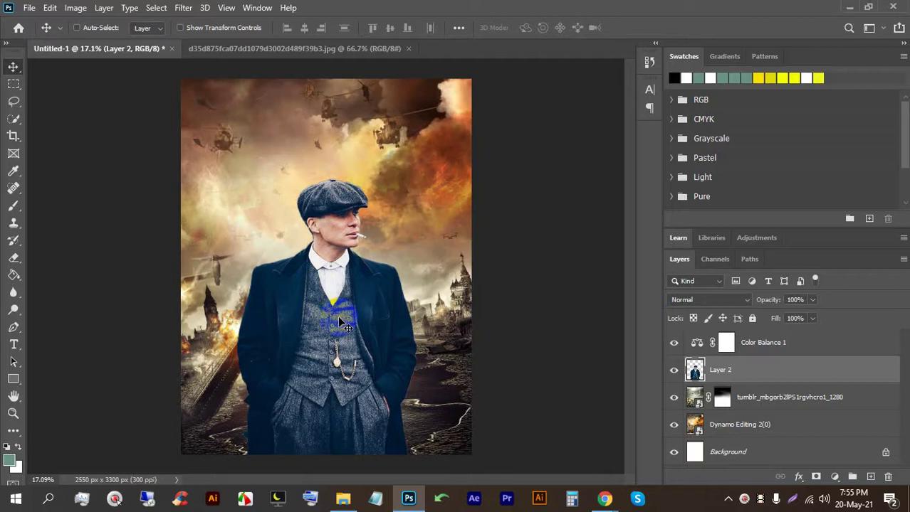
left_click(719, 369)
left_click(771, 400)
left_click(783, 372)
key("BackSpace")
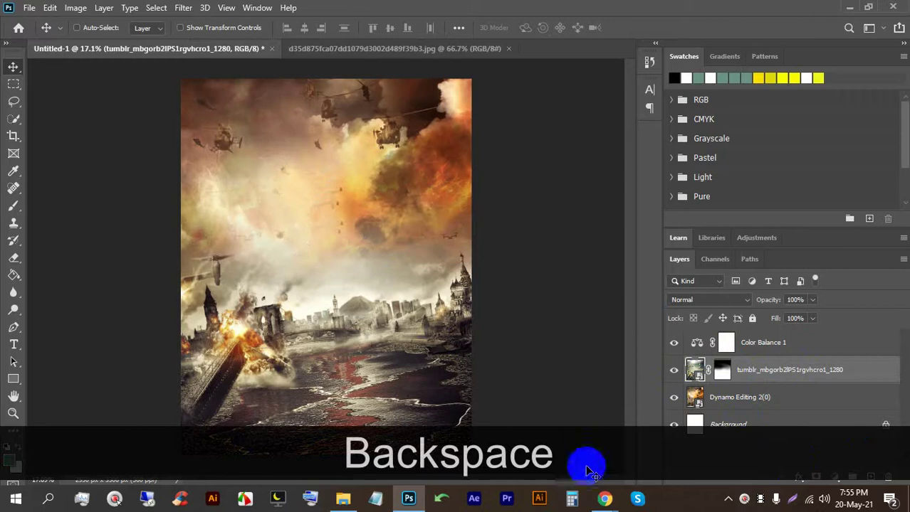
Step: Bring Chrome forward on the Google Meet call tab
mouse_move(605, 498)
left_click(569, 475)
left_click(217, 8)
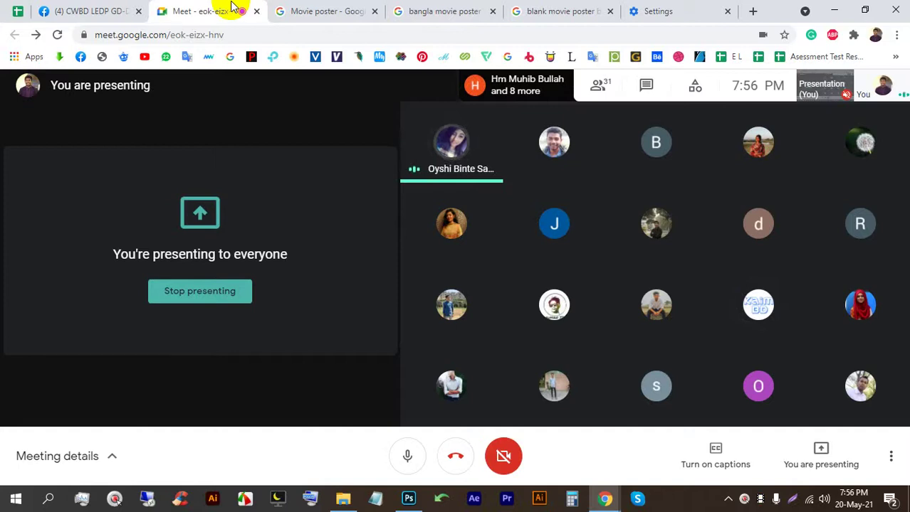
Step: Close the browser's Settings page and open a fresh new tab
left_click(569, 107)
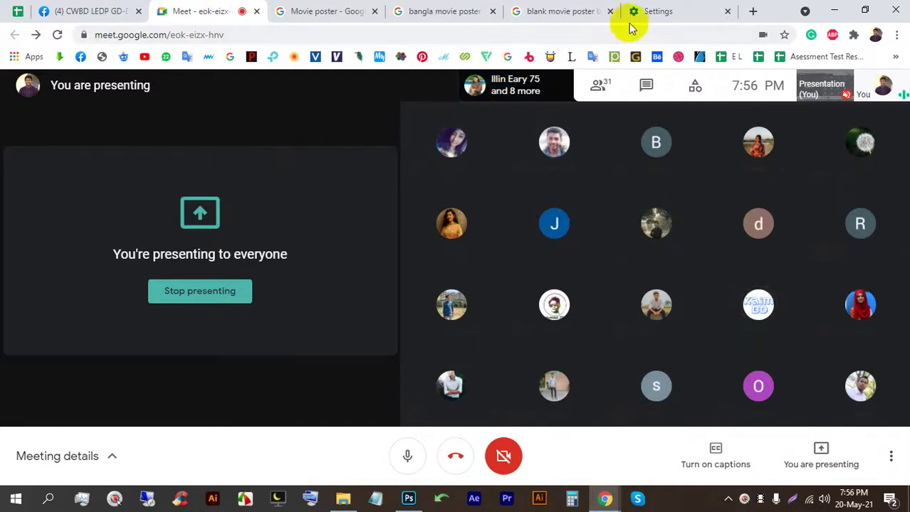
left_click(655, 11)
left_click(728, 12)
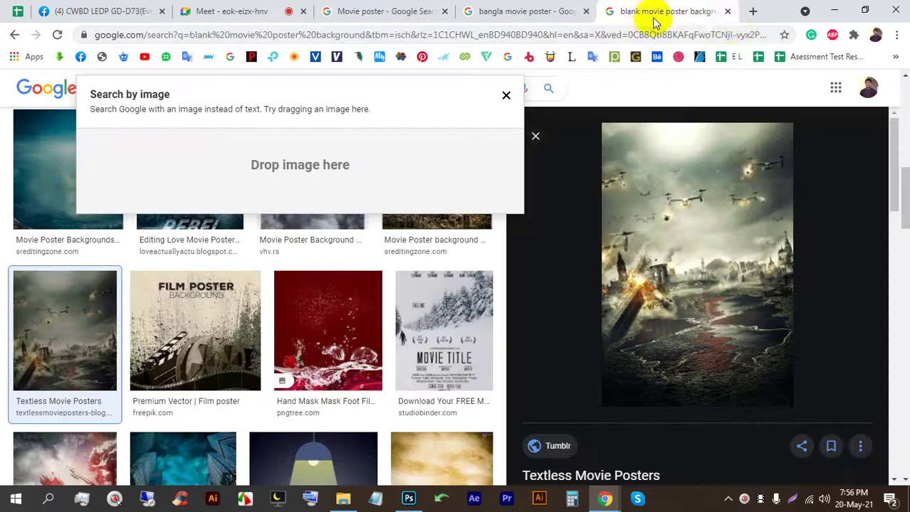
left_click(753, 12)
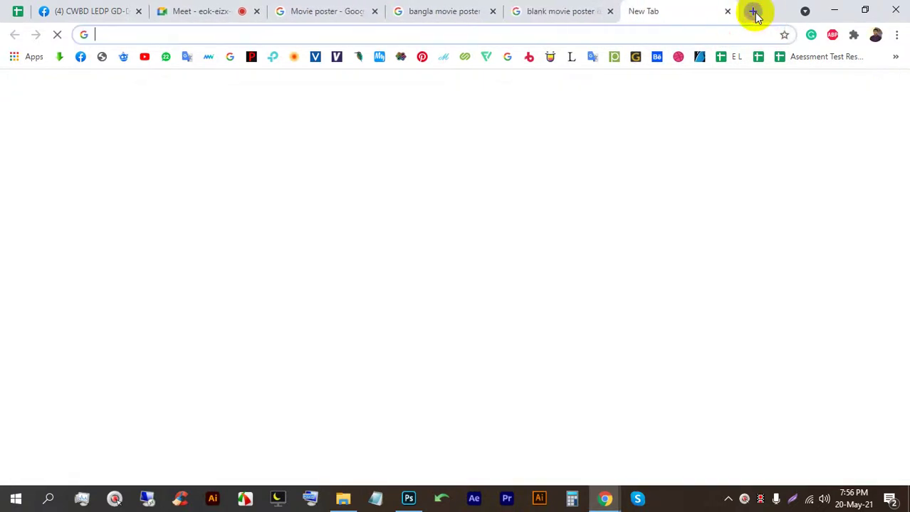
Step: Load Unsplash from the bookmarks and browse its photo results for 'model'
left_click(894, 57)
scroll(711, 235, "down", 2)
left_click(684, 288)
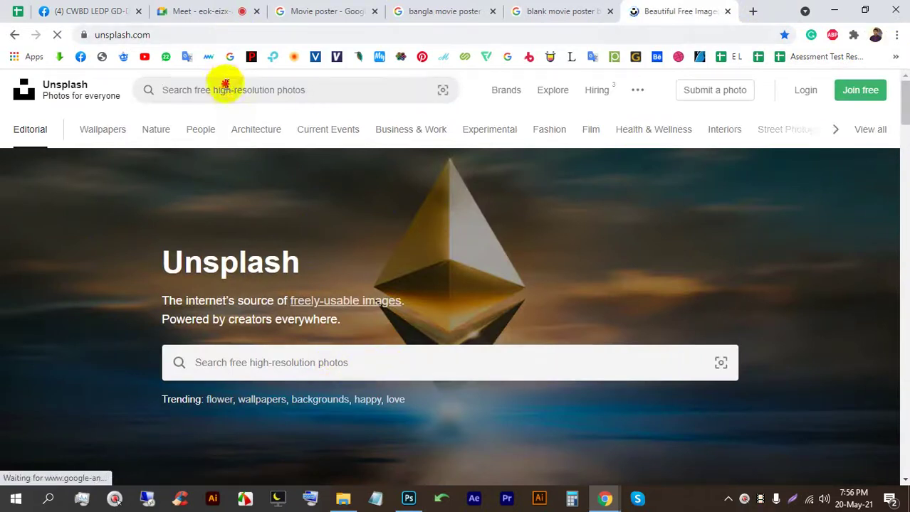
left_click(224, 89)
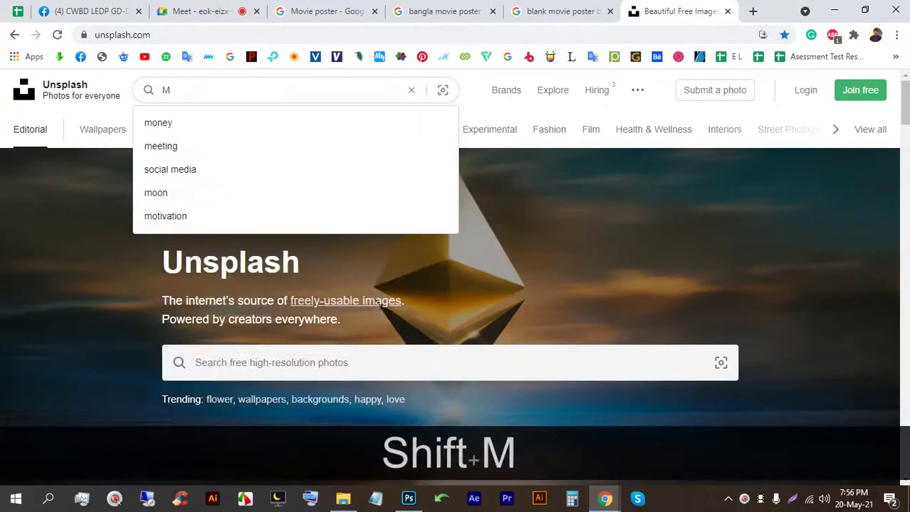
type("el")
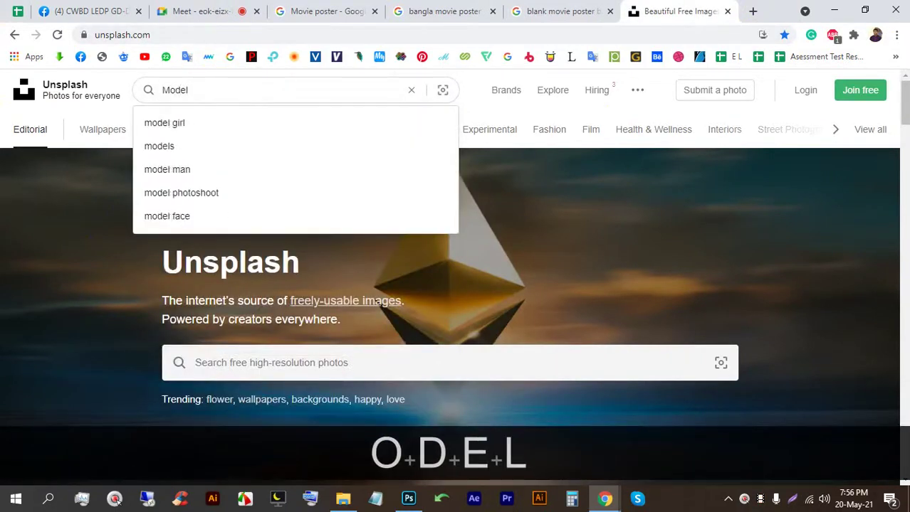
key("Return")
scroll(427, 313, "down", 3)
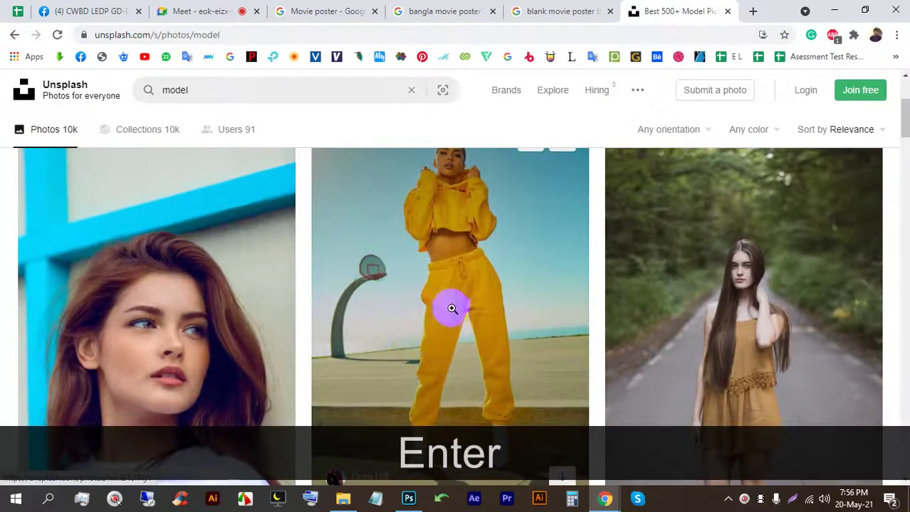
scroll(463, 284, "down", 5)
scroll(604, 407, "down", 5)
scroll(607, 407, "up", 3)
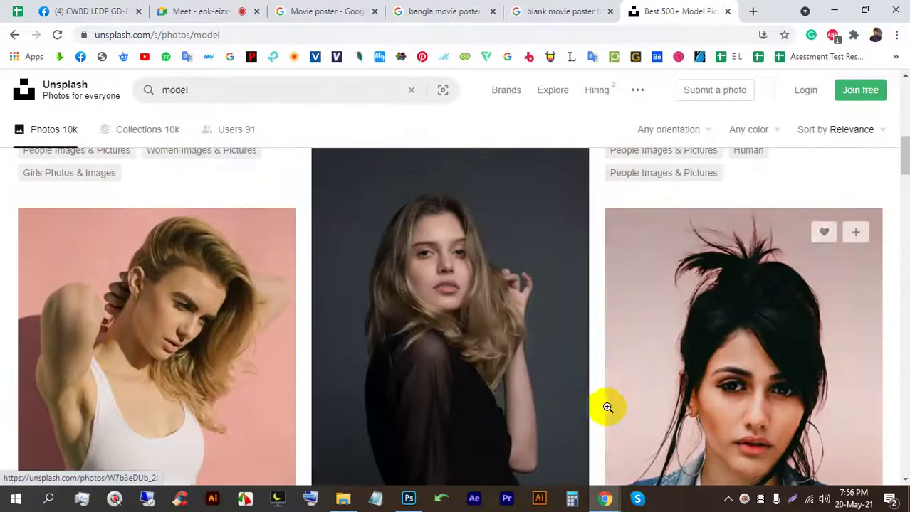
scroll(607, 407, "down", 5)
scroll(610, 406, "up", 4)
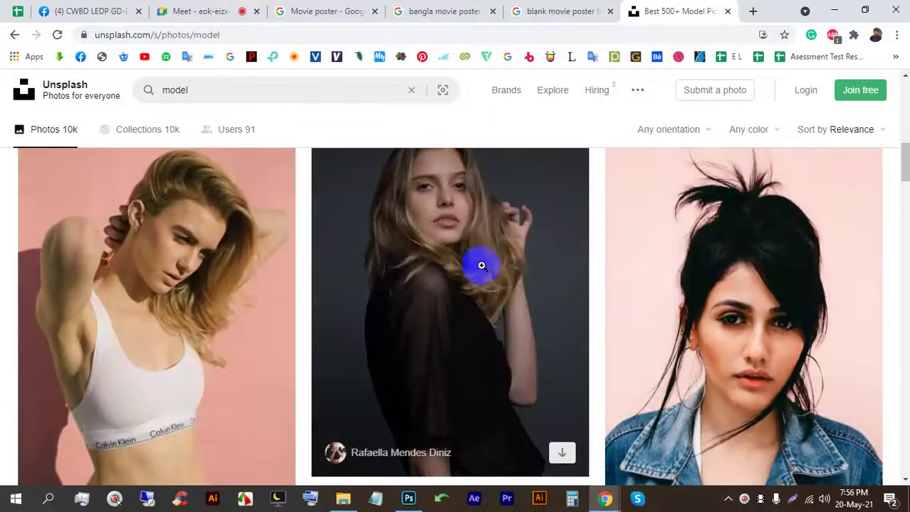
scroll(481, 265, "down", 10)
scroll(563, 256, "down", 1)
scroll(562, 256, "up", 2)
scroll(563, 258, "down", 8)
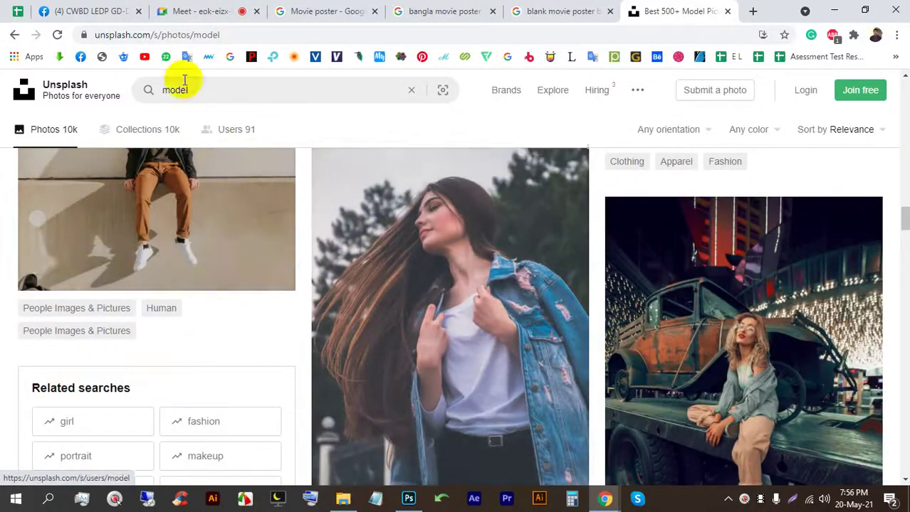
Step: Change the Unsplash search to 'movie model' and scroll through the results
left_click(158, 90)
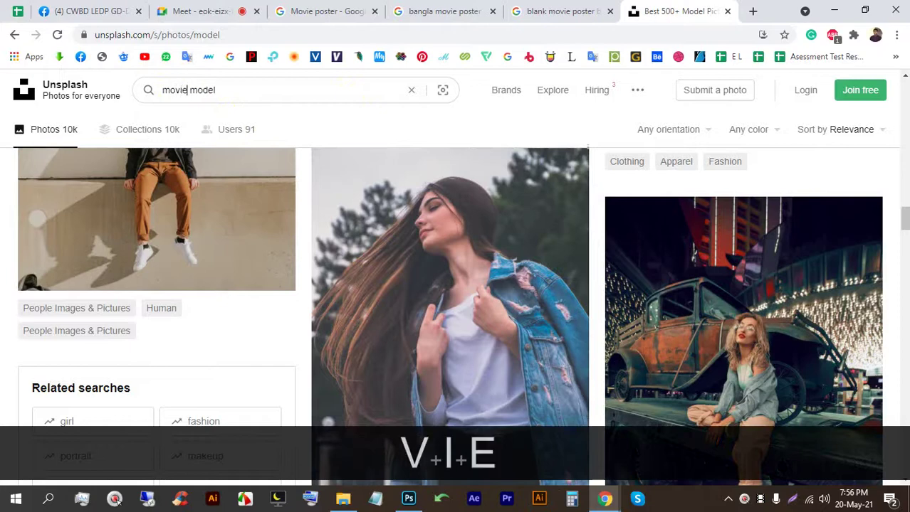
type("movie")
key("Return")
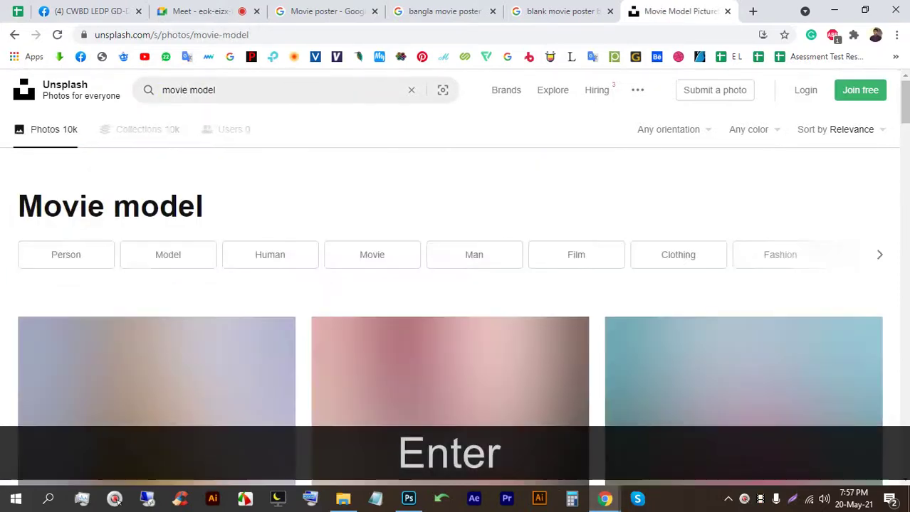
scroll(433, 361, "down", 10)
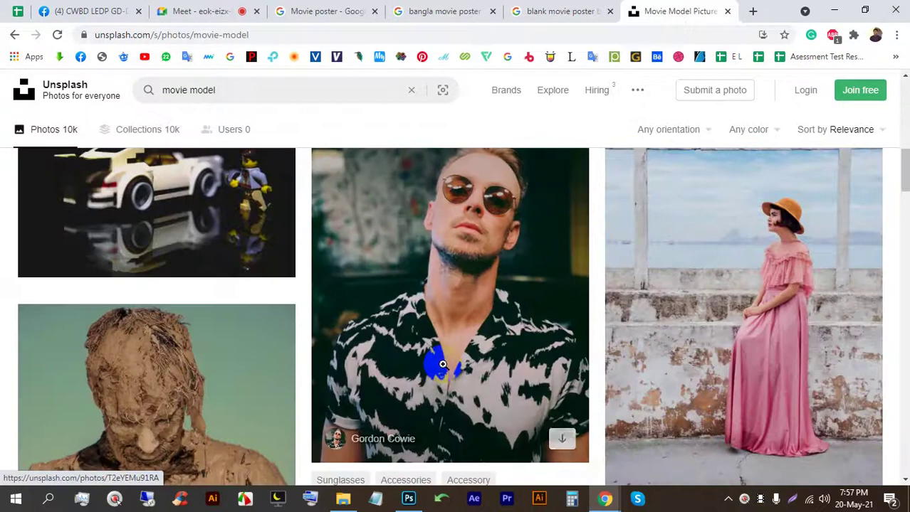
scroll(442, 365, "down", 10)
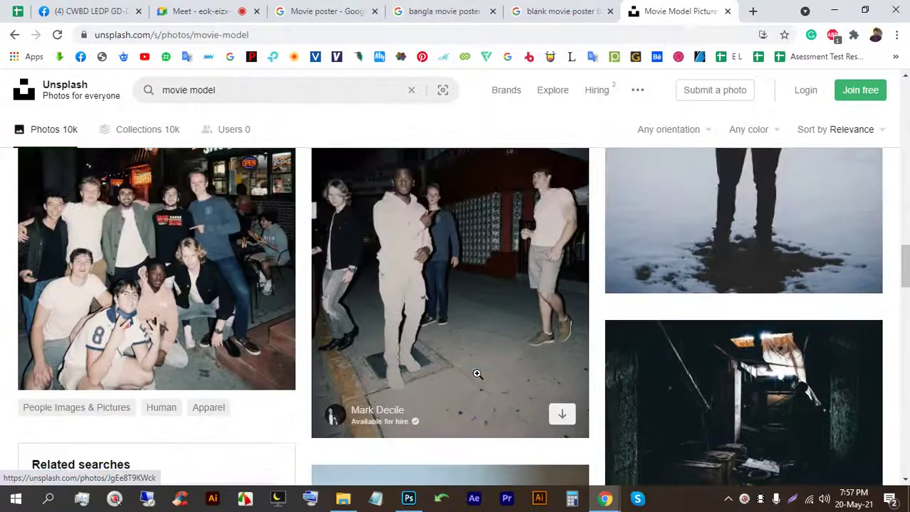
scroll(476, 374, "down", 10)
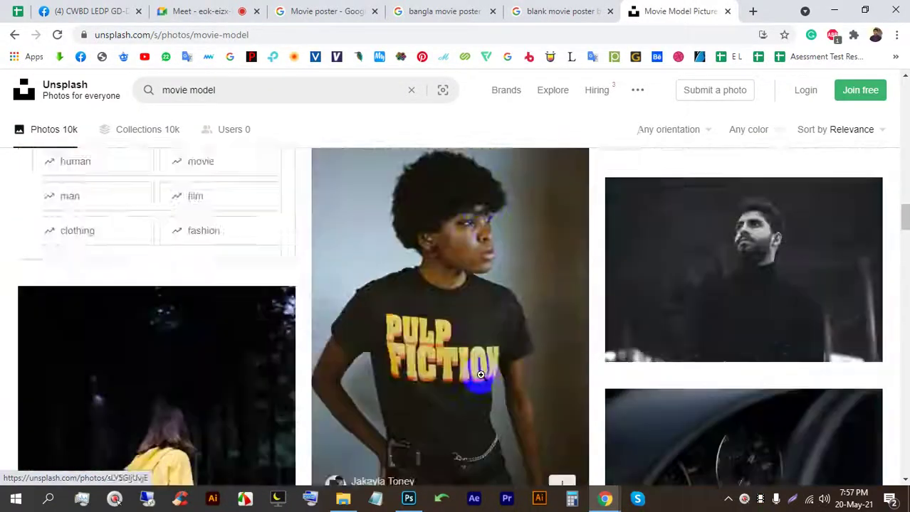
scroll(492, 390, "down", 10)
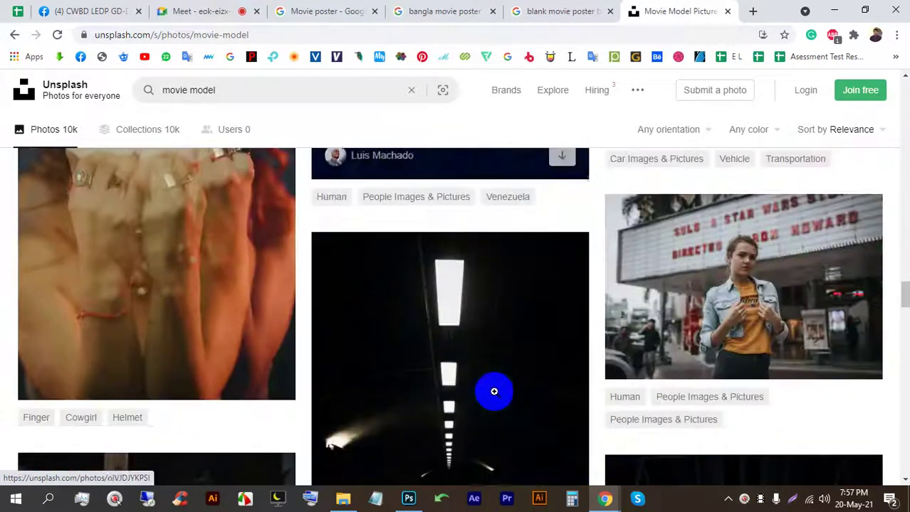
Step: Copy the 'movie model' search phrase and paste it into the address bar
left_click_drag(243, 93, 40, 91)
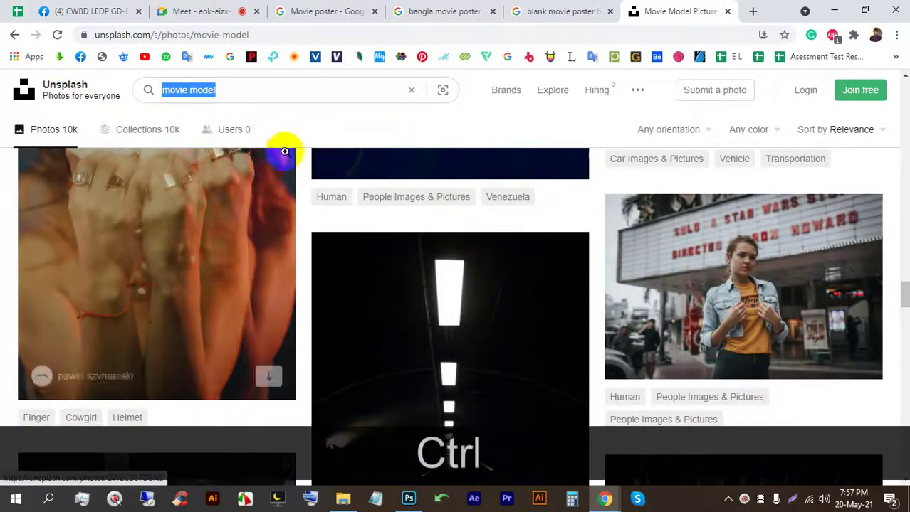
key("ctrl+c")
left_click(320, 33)
key("ctrl+v")
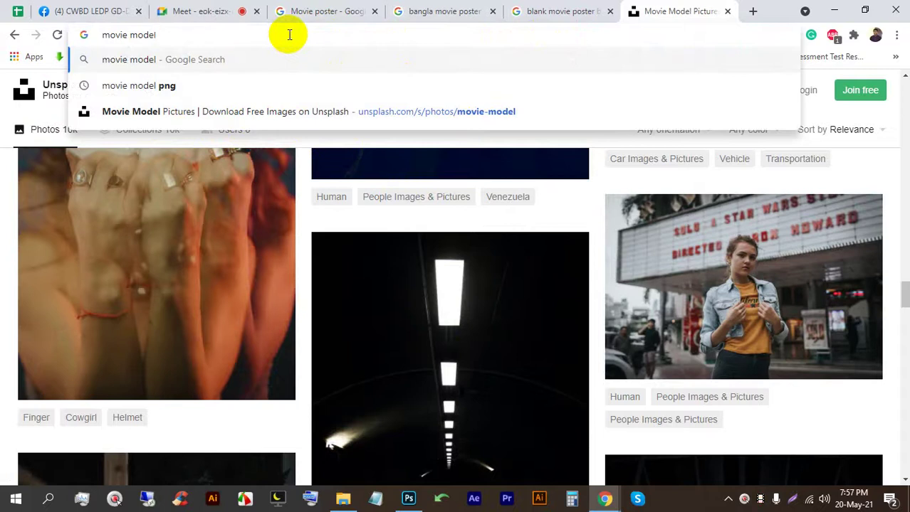
Step: Search Google Images for 'movie model' and browse the results
key("Return")
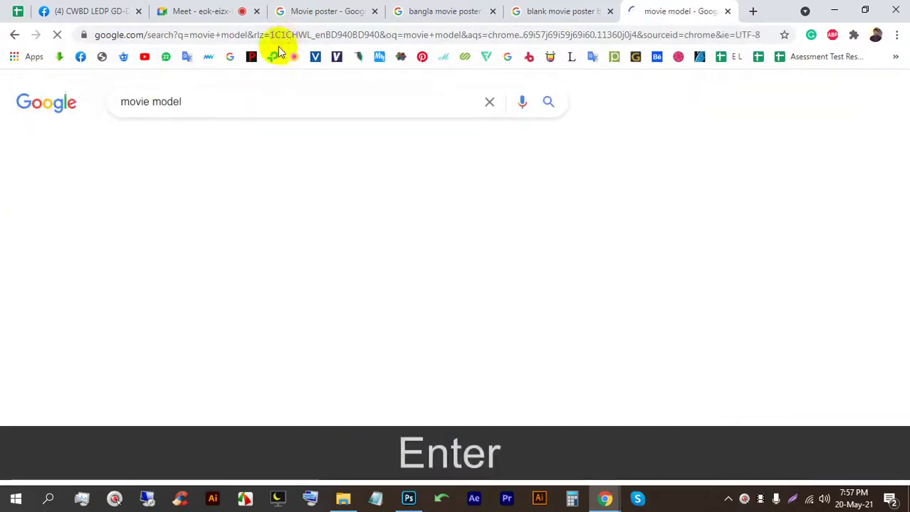
left_click(193, 142)
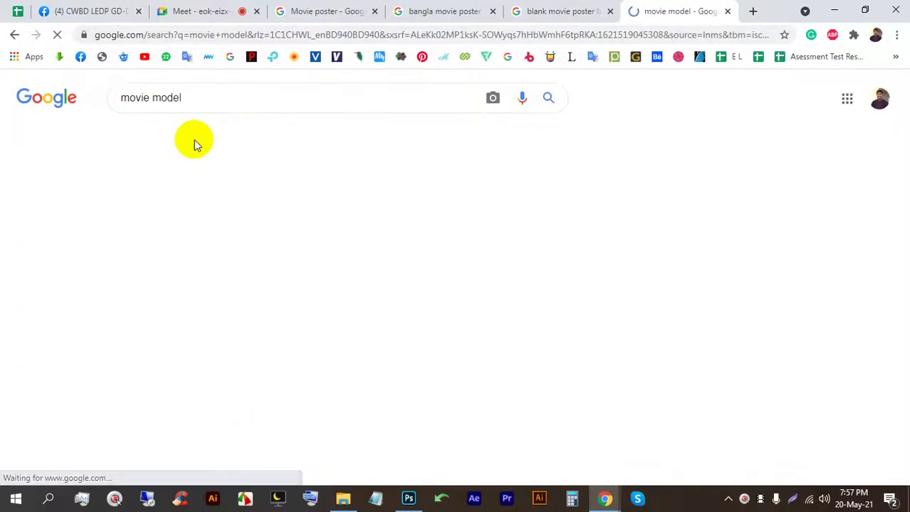
scroll(271, 200, "down", 5)
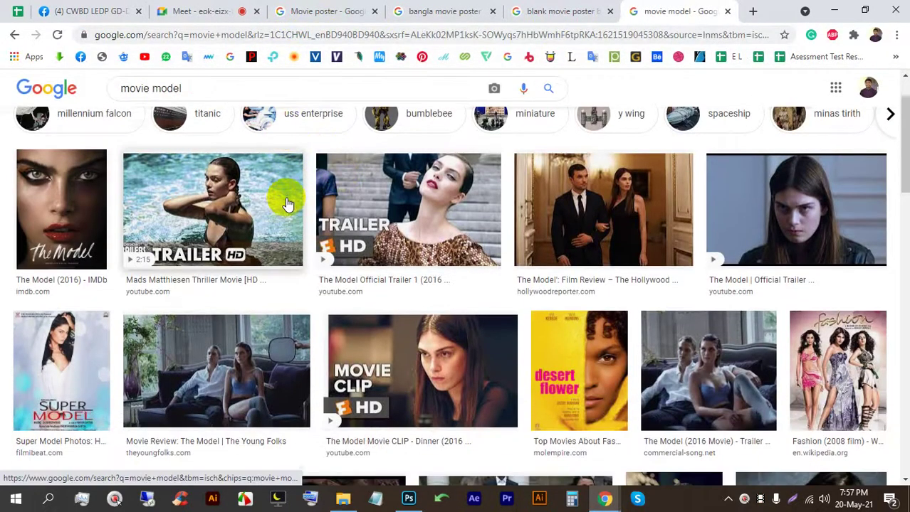
scroll(287, 204, "down", 3)
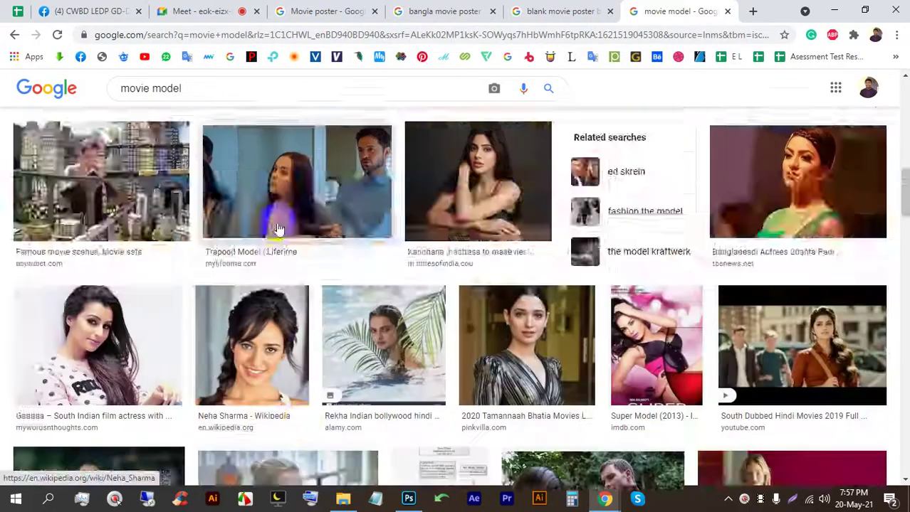
scroll(213, 178, "up", 10)
Step: Refine the image search to 'movie model man', then 'action movie model man'
left_click(188, 96)
type("man")
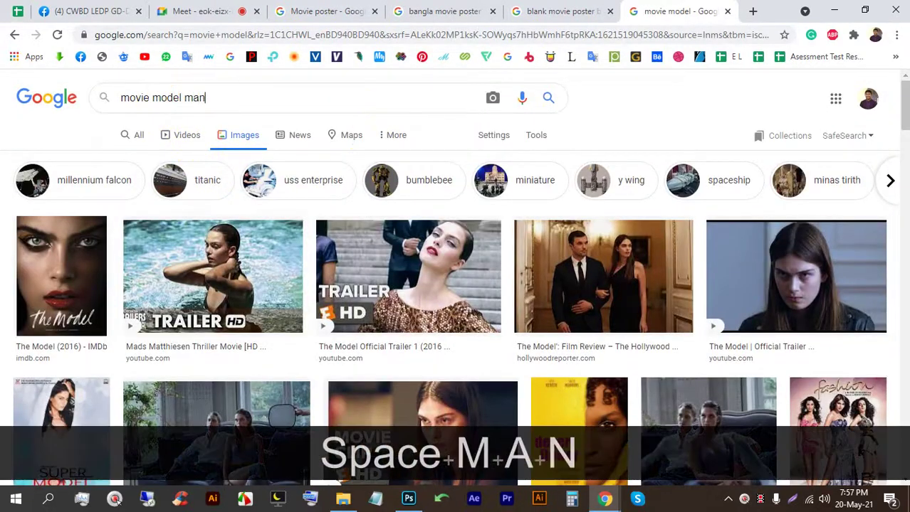
key("Return")
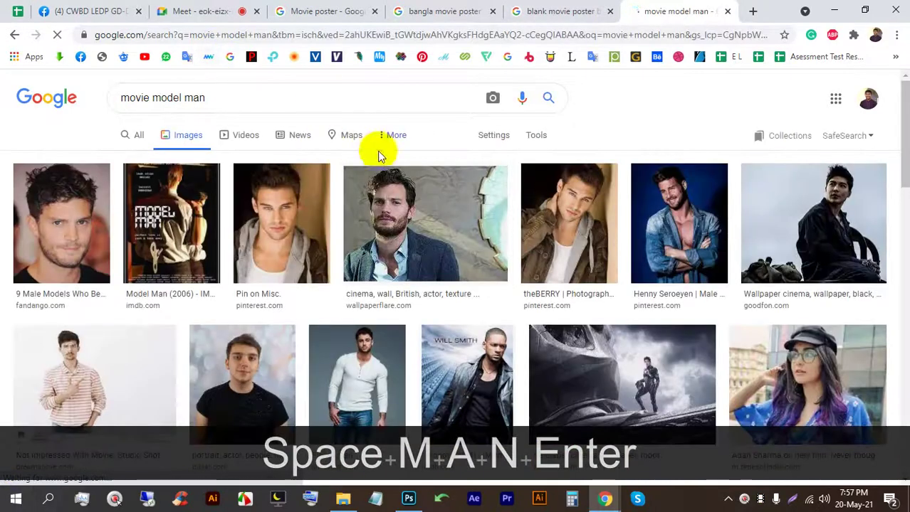
scroll(399, 245, "down", 5)
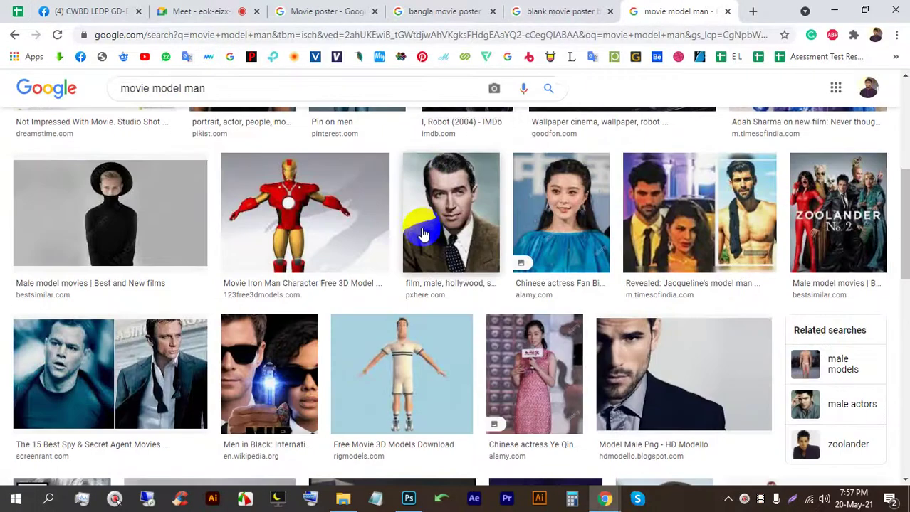
scroll(269, 201, "up", 5)
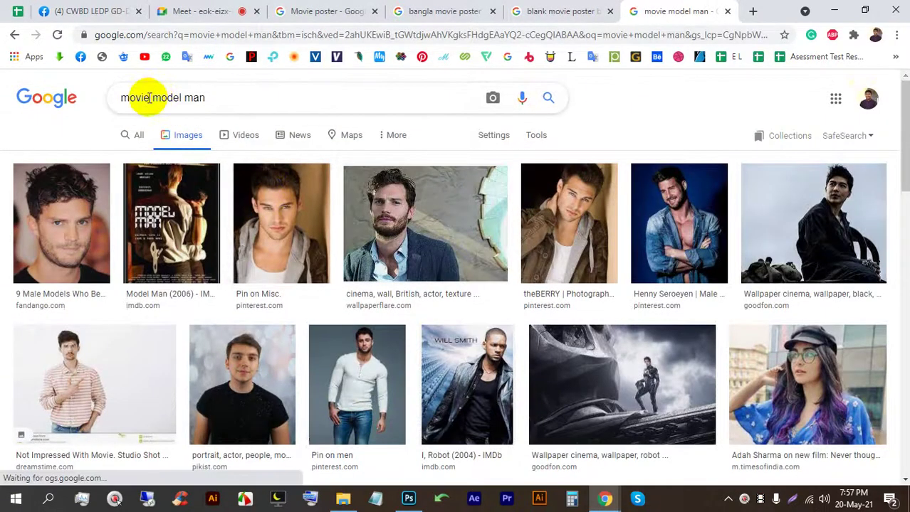
left_click(120, 98)
type("action")
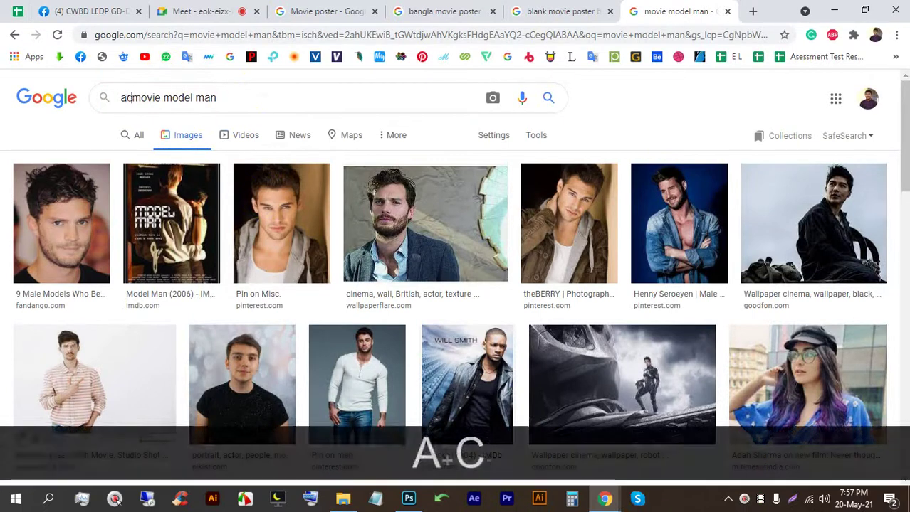
key("Return")
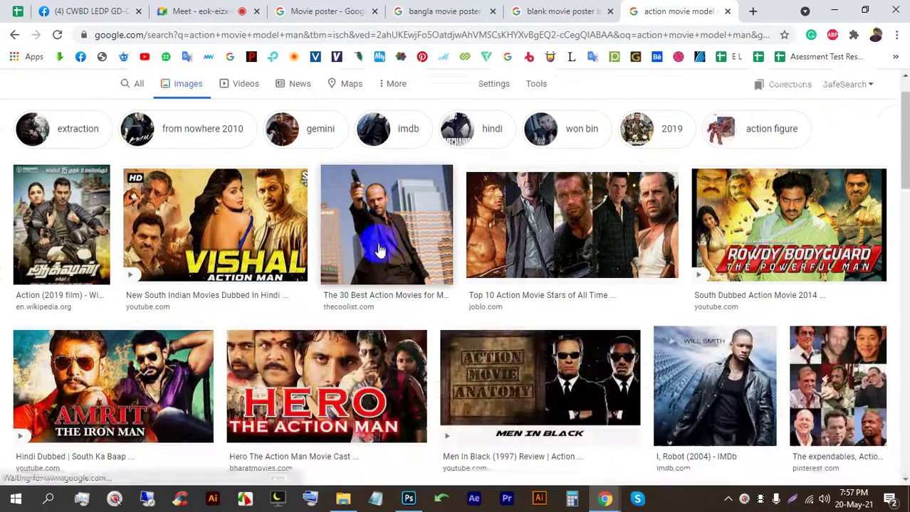
scroll(334, 246, "down", 1)
Step: Drop 'man' and browse the 'action movie model' image results
left_click(227, 88)
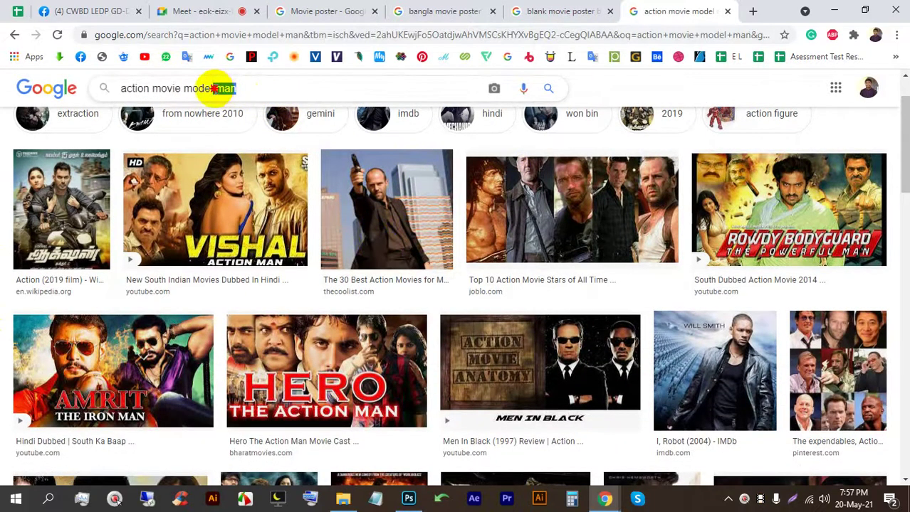
key("BackSpace")
key("Return")
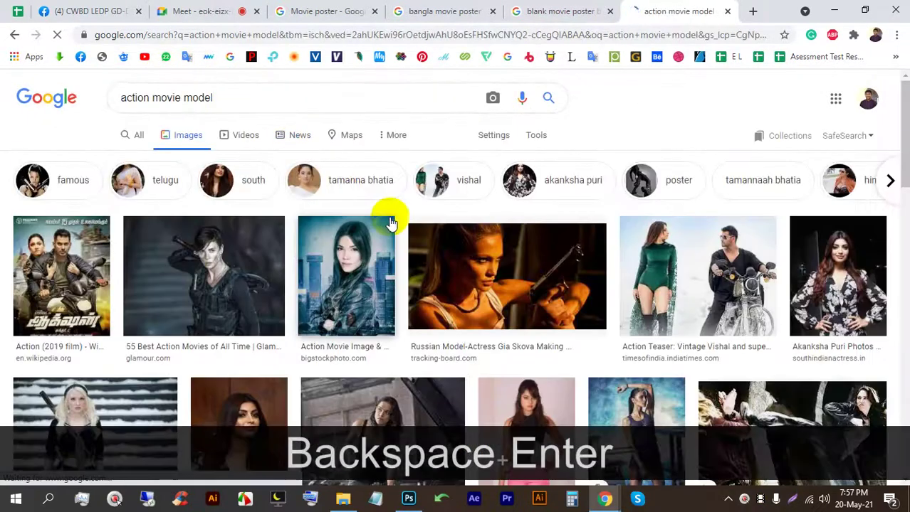
scroll(396, 216, "down", 5)
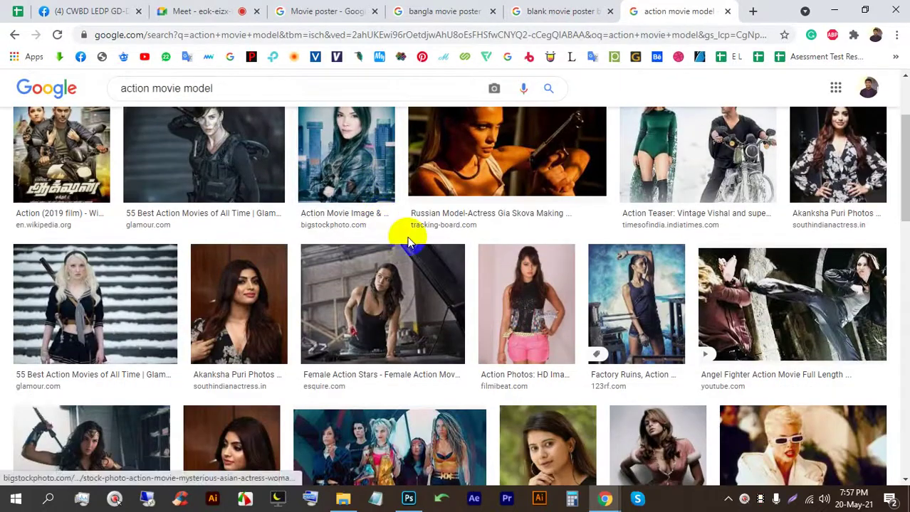
scroll(409, 235, "down", 9)
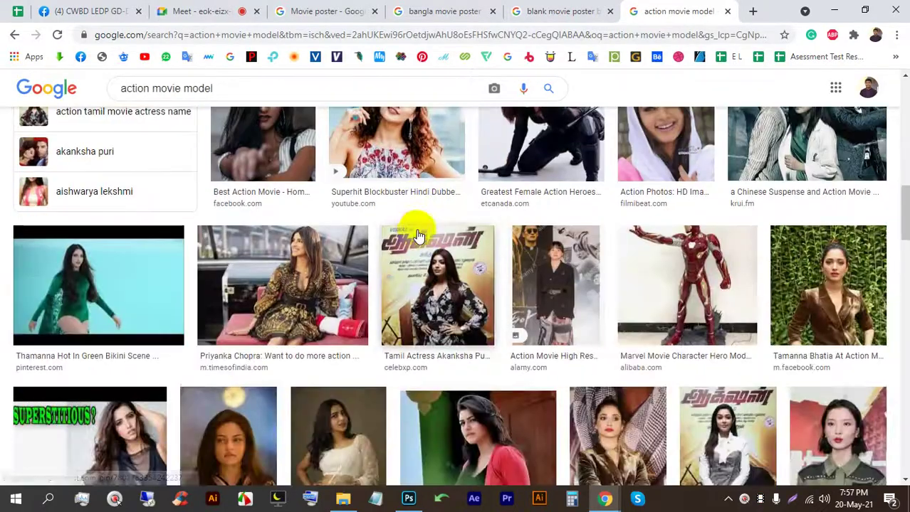
scroll(420, 236, "down", 4)
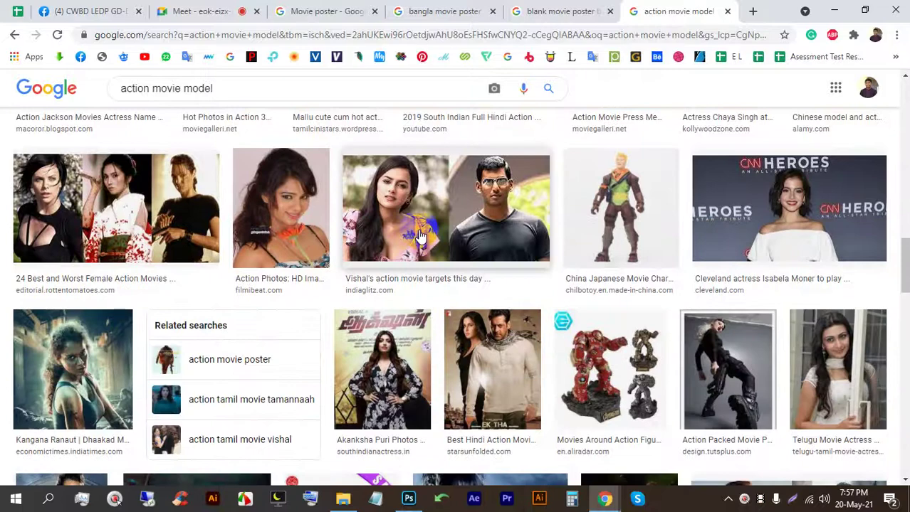
scroll(422, 236, "down", 6)
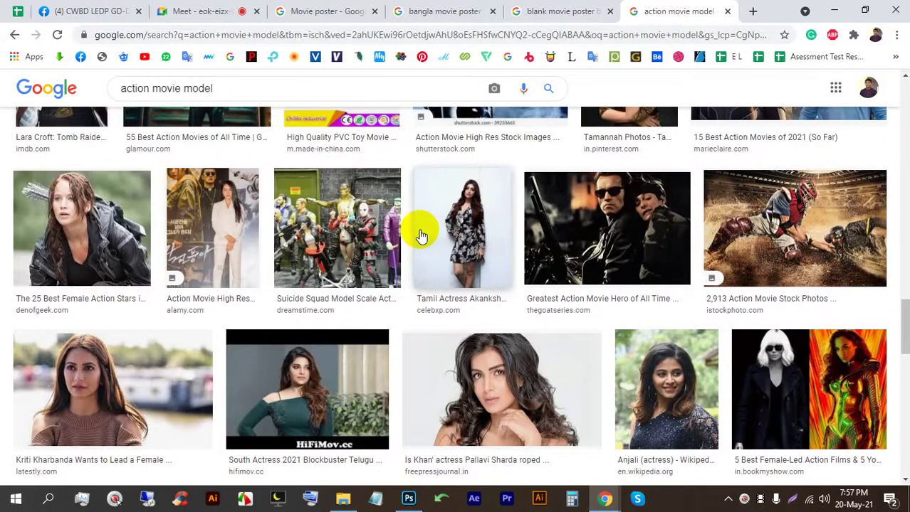
Step: Preview the Greatest Action Movie Hero image and its related images, then return to Google Meet
left_click(648, 213)
left_click(689, 228)
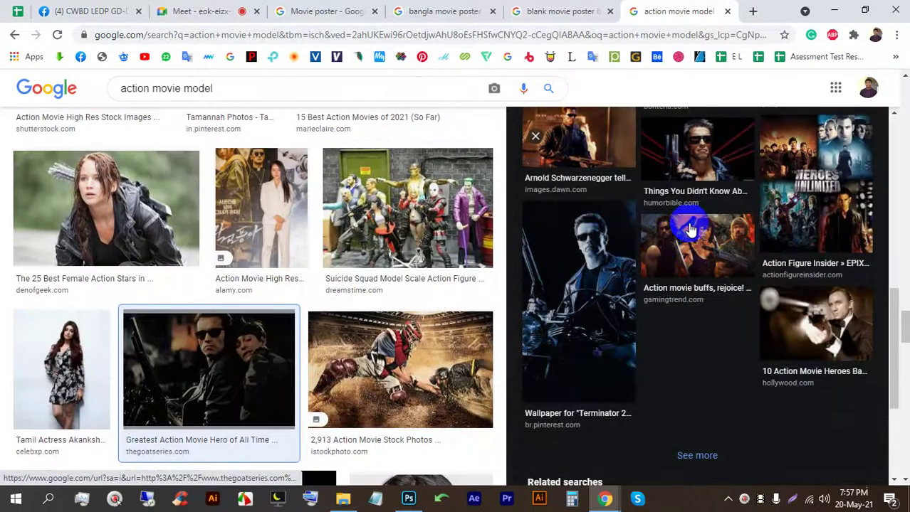
scroll(689, 227, "down", 8)
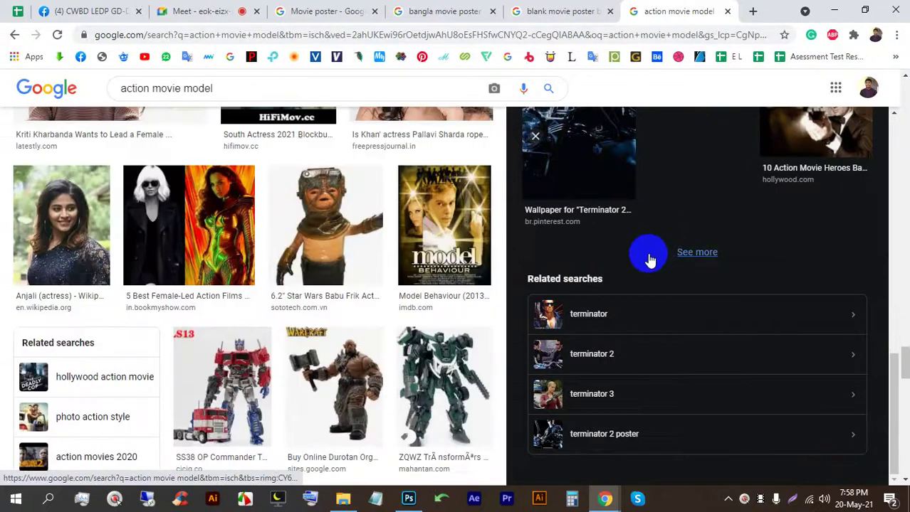
scroll(648, 256, "down", 5)
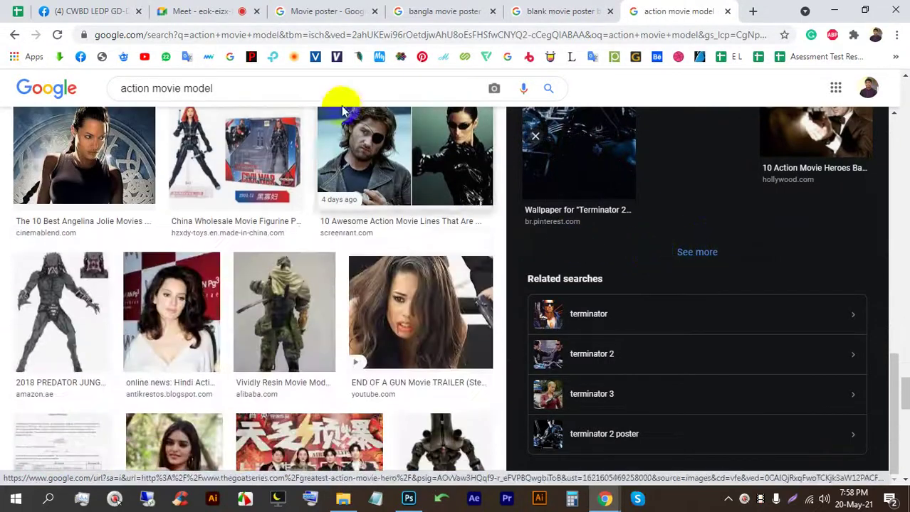
left_click(226, 12)
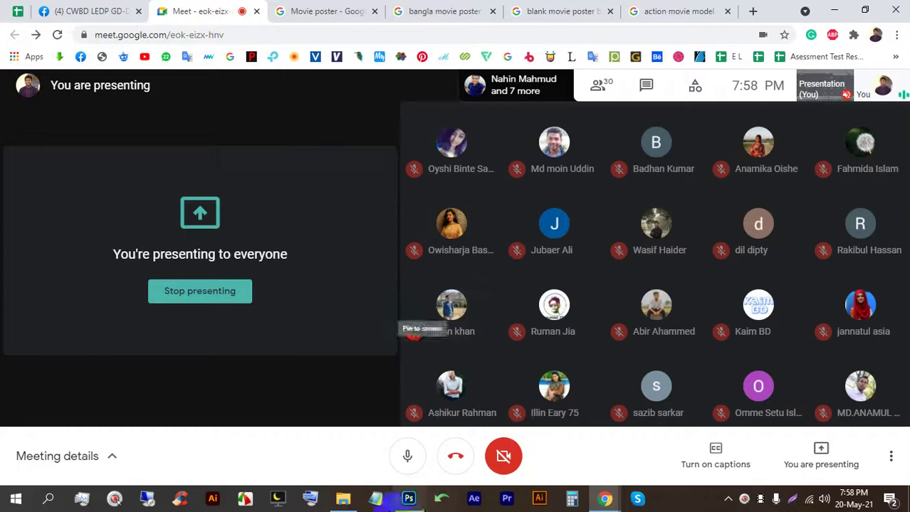
Step: Refresh the Movie Poster folder and open the png-clipart cut-out of the man in Photoshop
left_click(365, 498)
right_click(557, 349)
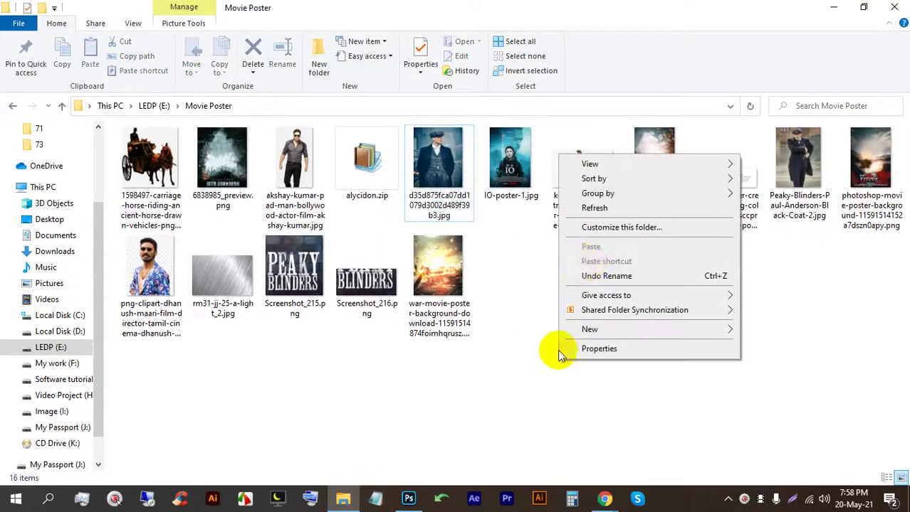
left_click(592, 209)
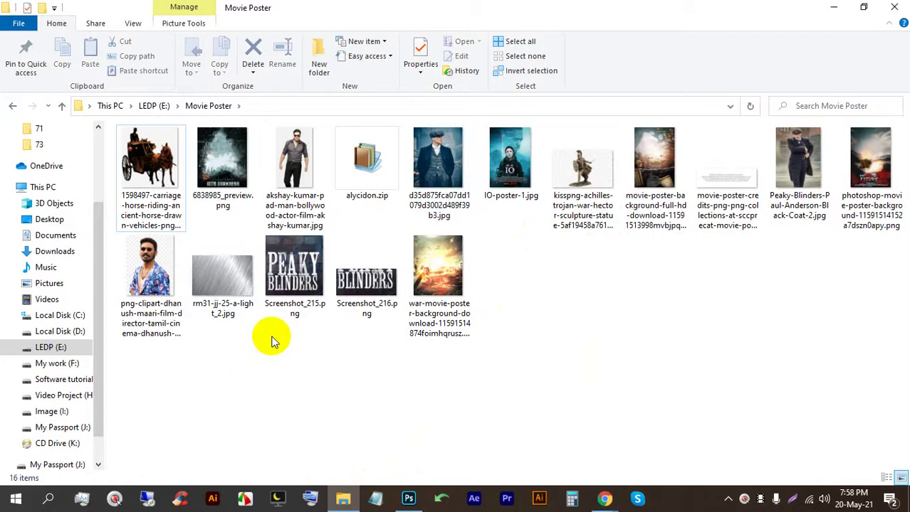
left_click(150, 283)
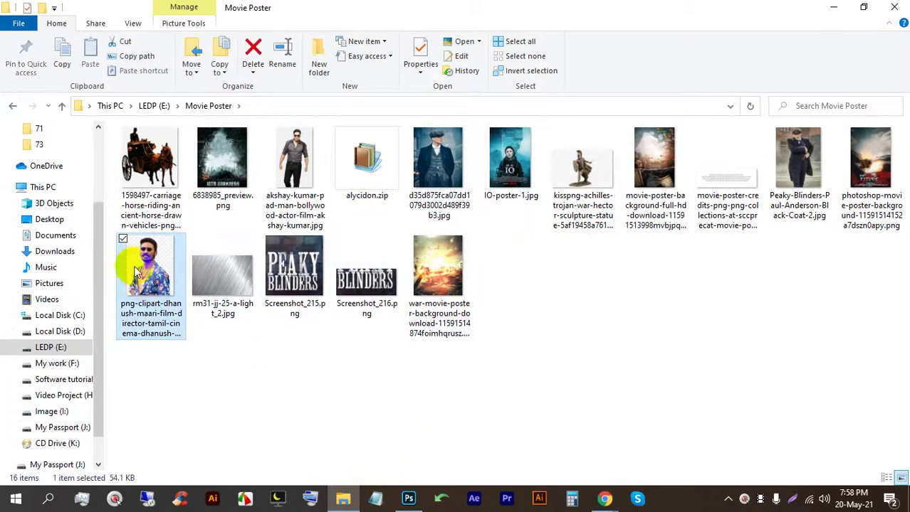
left_click_drag(150, 283, 475, 24)
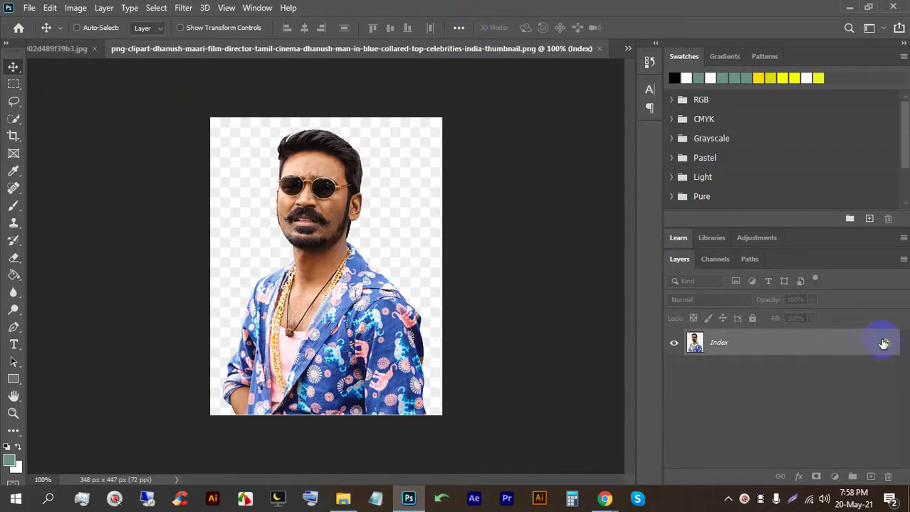
Step: Try dragging the cut-out from its own document into the other open document
left_click_drag(553, 71, 174, 42)
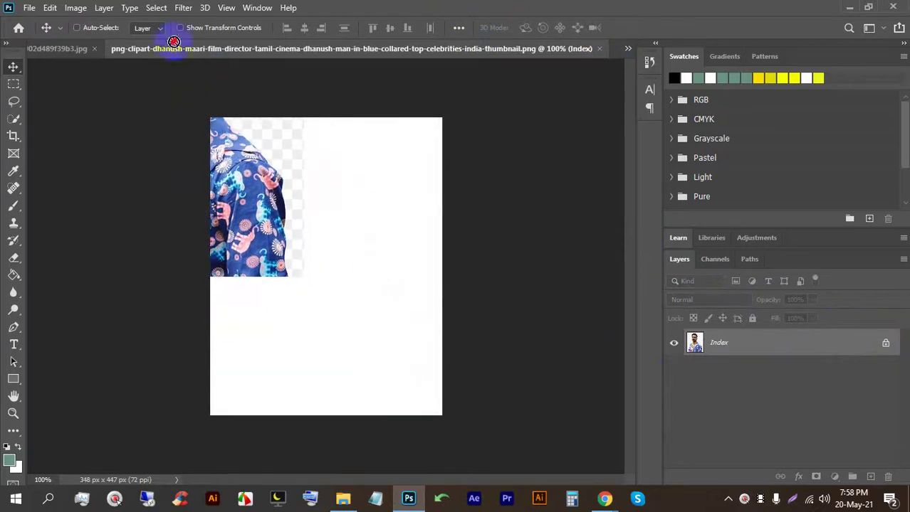
left_click_drag(71, 50, 345, 274)
left_click_drag(342, 196, 363, 128)
left_click_drag(361, 96, 287, 231)
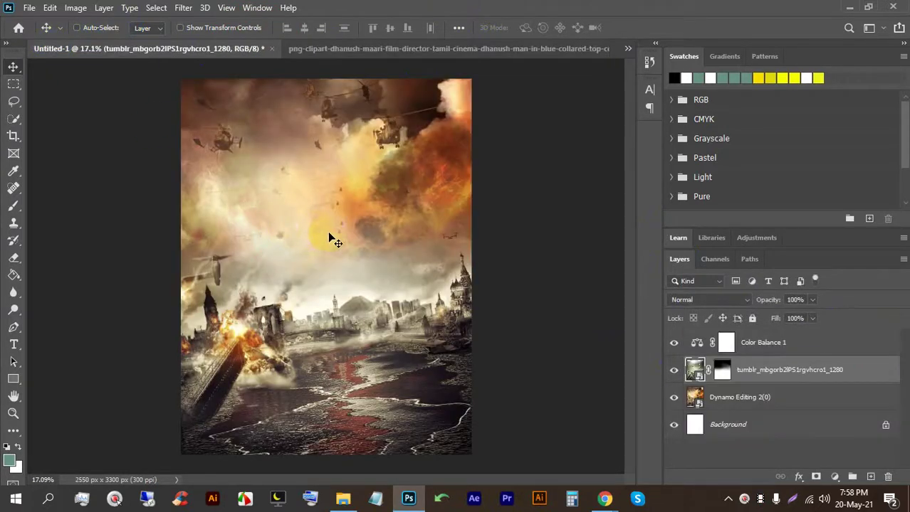
Step: Close the cut-out document and place the png from Explorer onto the Untitled-1 canvas
right_click(585, 50)
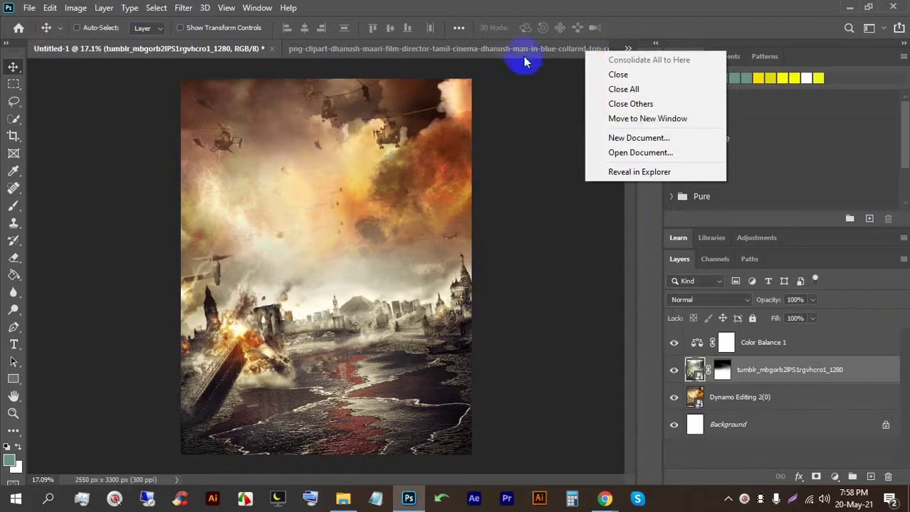
left_click(525, 51)
left_click(599, 49)
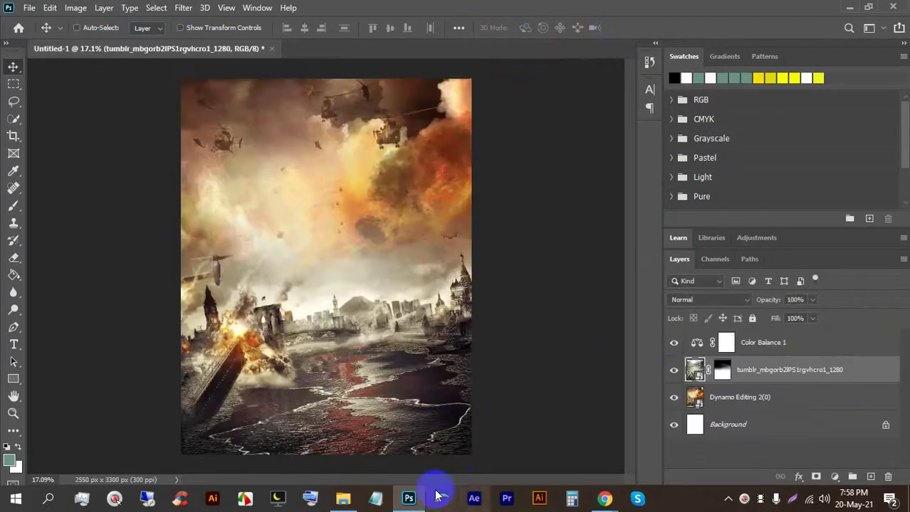
left_click(411, 496)
left_click_drag(153, 274, 334, 248)
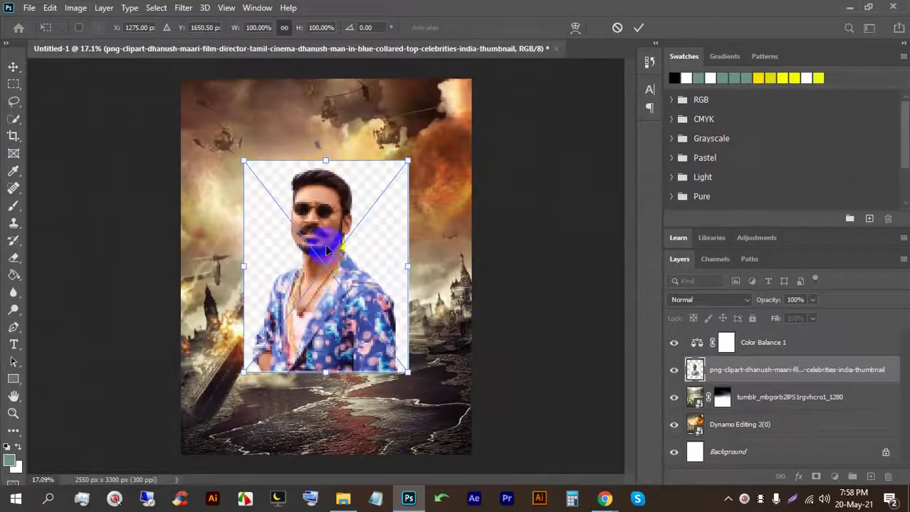
Step: Commit the placed image and Quick Select the man's face, jaw, neck and chest
left_click(631, 26)
scroll(249, 341, "up", 3)
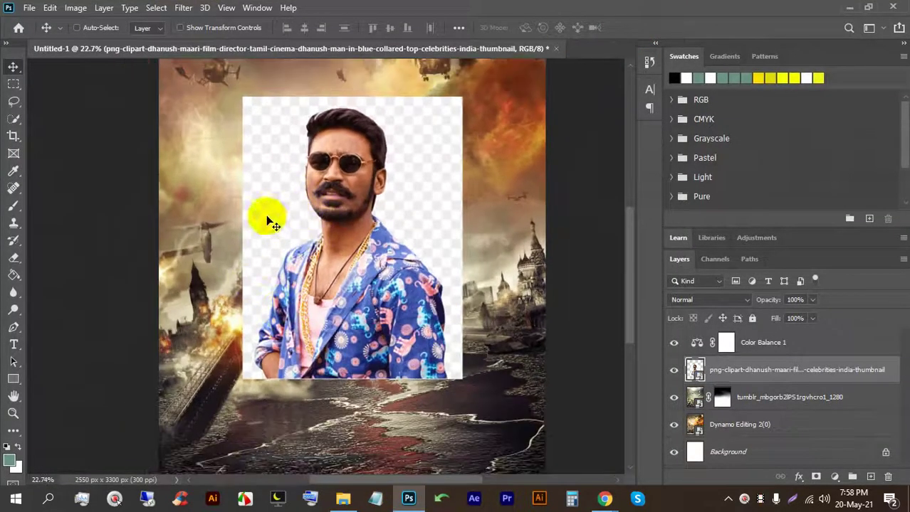
right_click(10, 119)
left_click(57, 127)
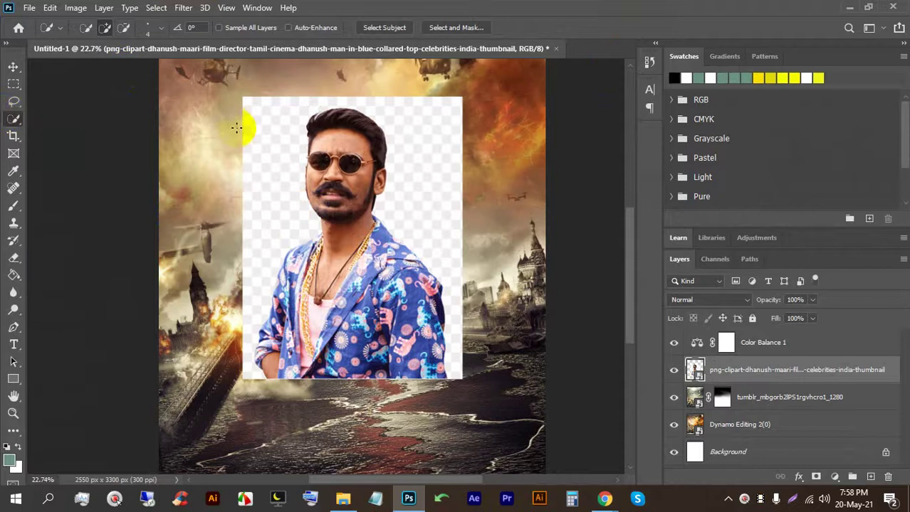
mouse_move(335, 109)
left_mouse_down()
mouse_move(345, 343)
mouse_move(349, 134)
left_mouse_up()
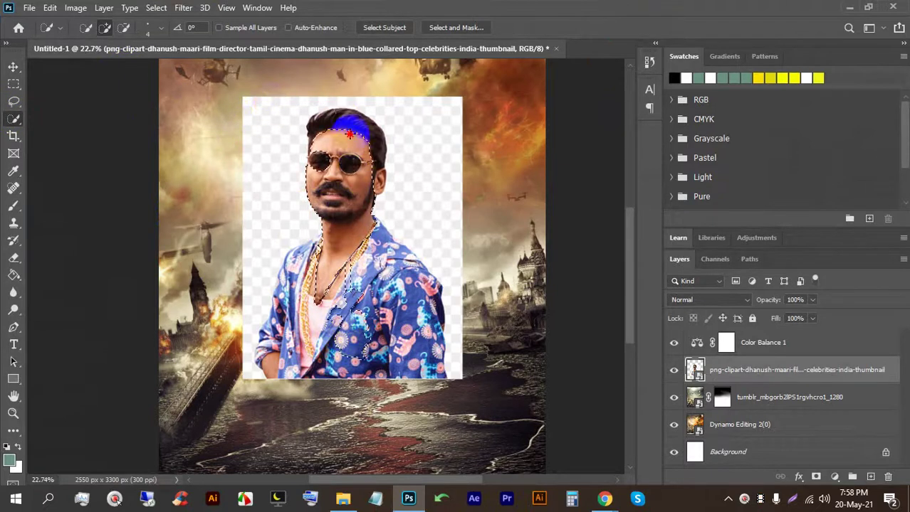
left_click_drag(380, 173, 361, 207)
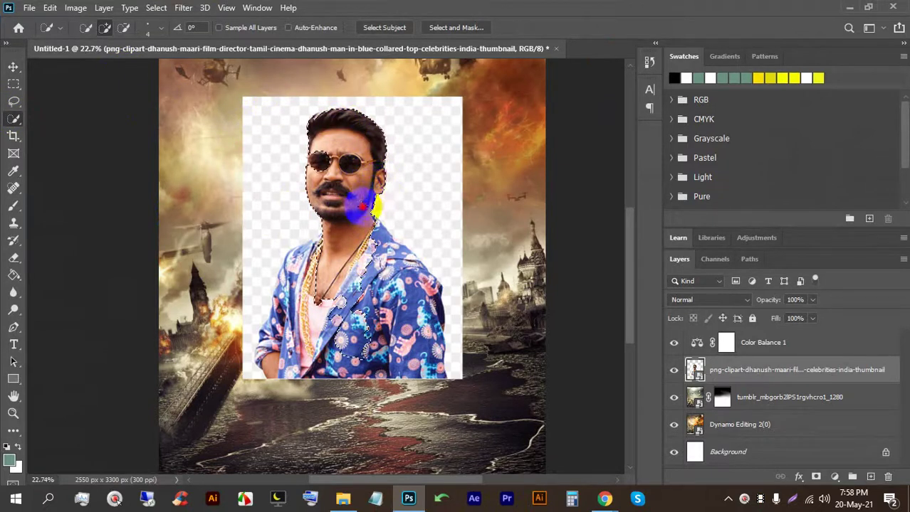
mouse_move(388, 321)
left_mouse_down()
mouse_move(313, 227)
mouse_move(309, 197)
mouse_move(300, 249)
mouse_move(312, 274)
left_mouse_up()
Step: With a 100 px brush, extend the selection down the left arm and shoulder
key("bracketleft")
key("bracketright")
key("bracketright")
key("bracketright")
key("bracketright")
key("bracketright")
key("bracketright")
key("bracketright")
key("bracketright")
key("bracketright")
key("bracketright")
key("bracketright")
key("bracketright")
key("bracketright")
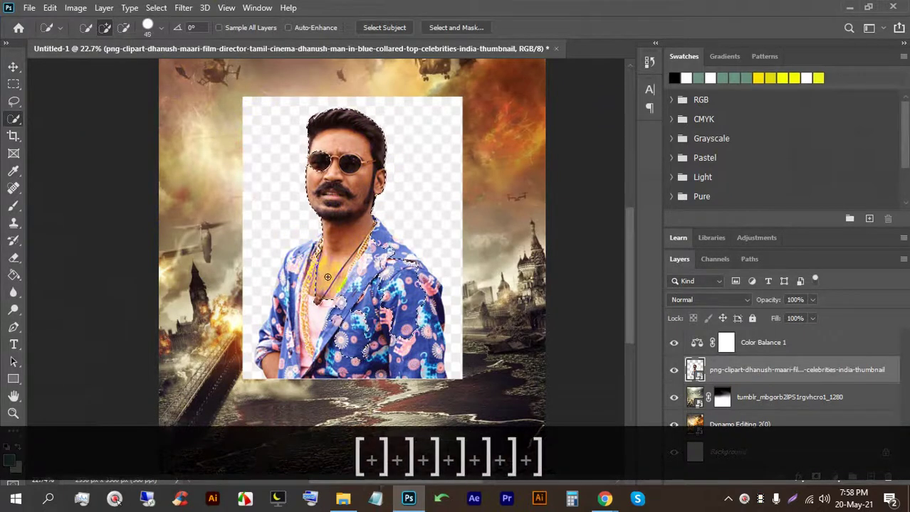
key("bracketright")
key("bracketright")
key("bracketright")
key("bracketright")
mouse_move(332, 281)
left_mouse_down()
mouse_move(296, 270)
mouse_move(314, 324)
mouse_move(302, 369)
mouse_move(292, 348)
mouse_move(290, 367)
mouse_move(283, 361)
mouse_move(276, 341)
mouse_move(294, 285)
left_mouse_up()
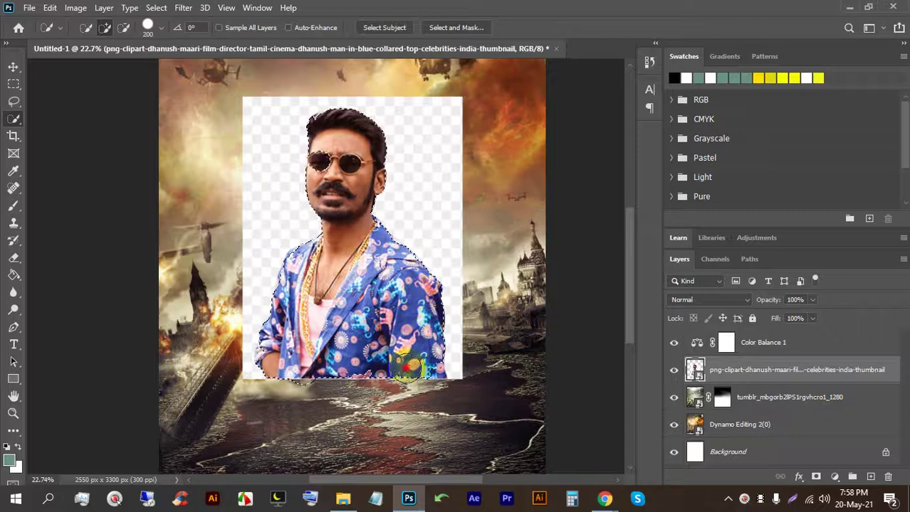
scroll(282, 368, "up", 4)
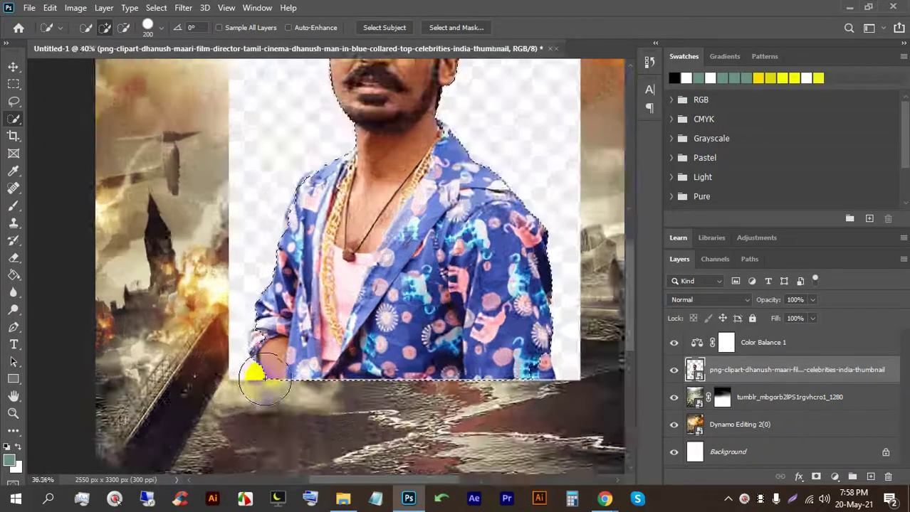
left_click(277, 324)
scroll(294, 323, "down", 5)
scroll(354, 141, "up", 2)
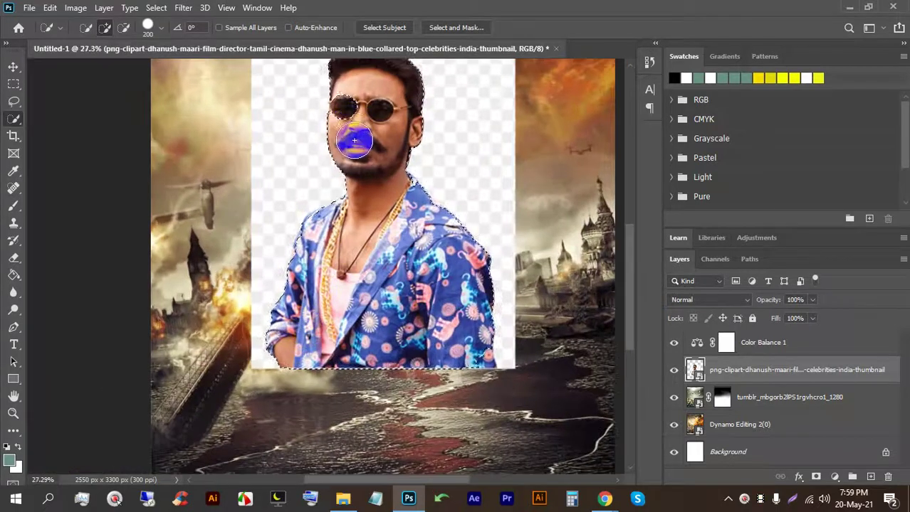
scroll(362, 189, "up", 4)
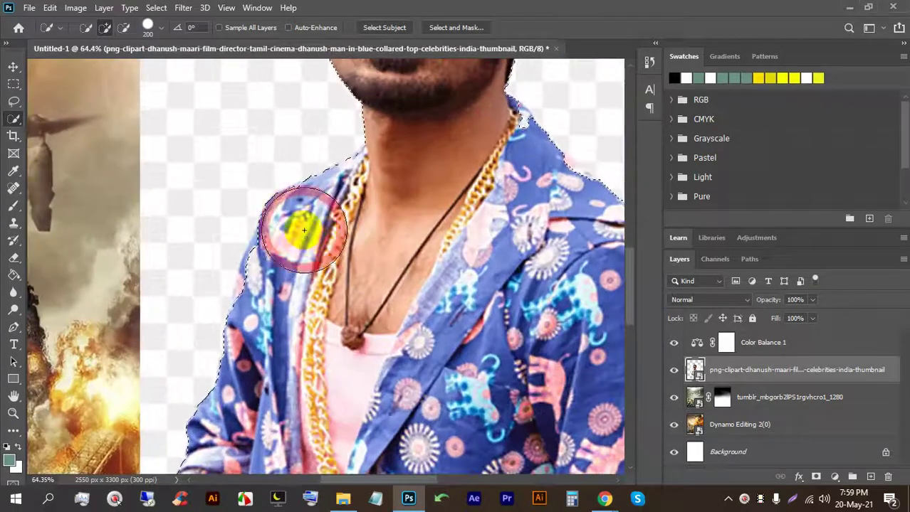
left_click_drag(304, 229, 294, 266)
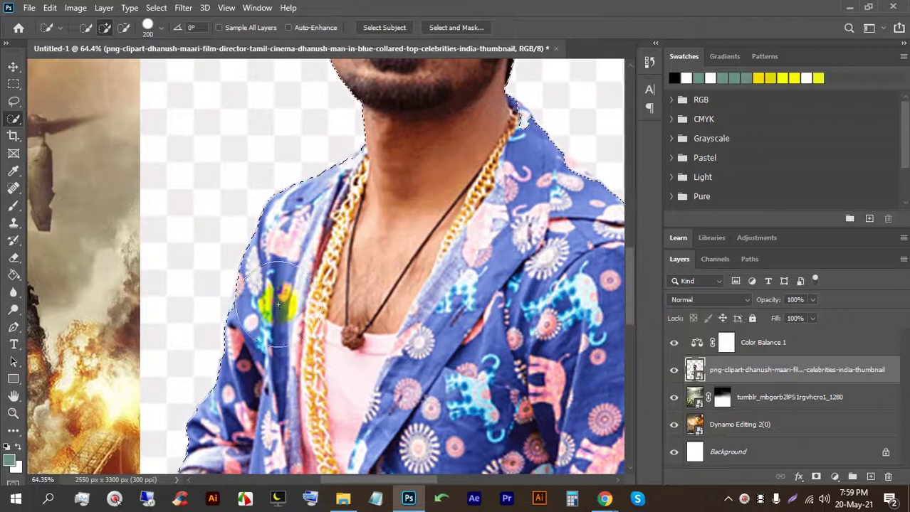
Step: Shrink the brush to 8 px and refine the selection along the hair edge
scroll(299, 249, "down", 5)
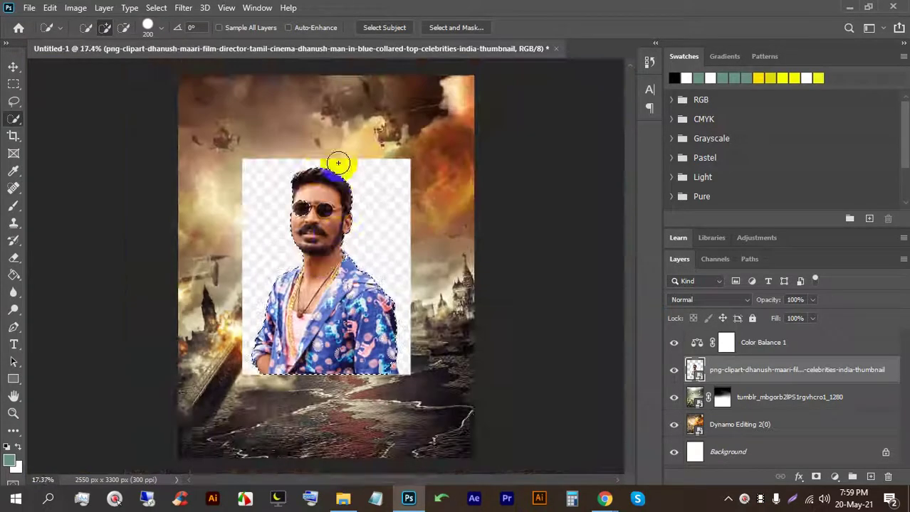
scroll(298, 157, "up", 6)
scroll(266, 197, "up", 2)
key("bracketleft")
key("bracketleft")
key("bracketleft")
key("bracketleft")
key("bracketleft")
key("bracketleft")
key("bracketleft")
key("bracketleft")
key("bracketleft")
key("bracketleft")
key("bracketleft")
scroll(251, 192, "up", 4)
key("bracketleft")
key("bracketleft")
key("bracketleft")
key("bracketleft")
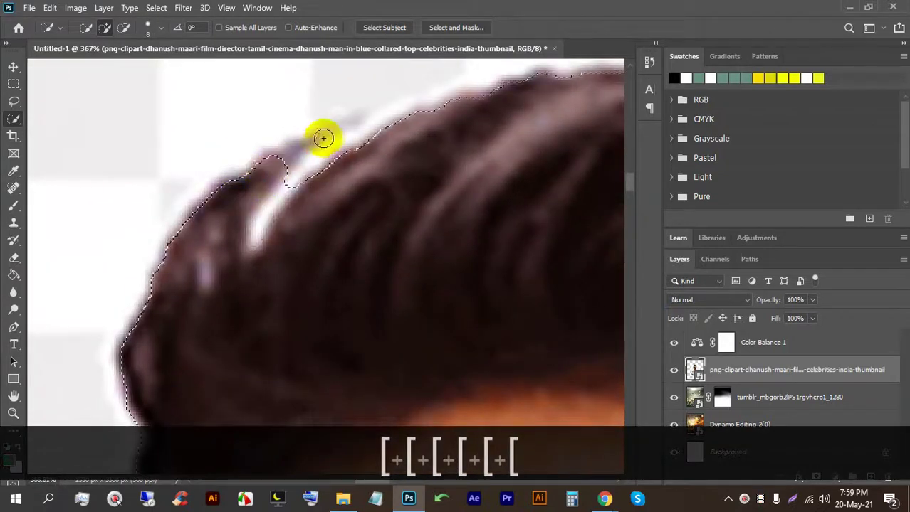
mouse_move(296, 146)
left_mouse_down()
mouse_move(243, 203)
mouse_move(307, 135)
left_mouse_up()
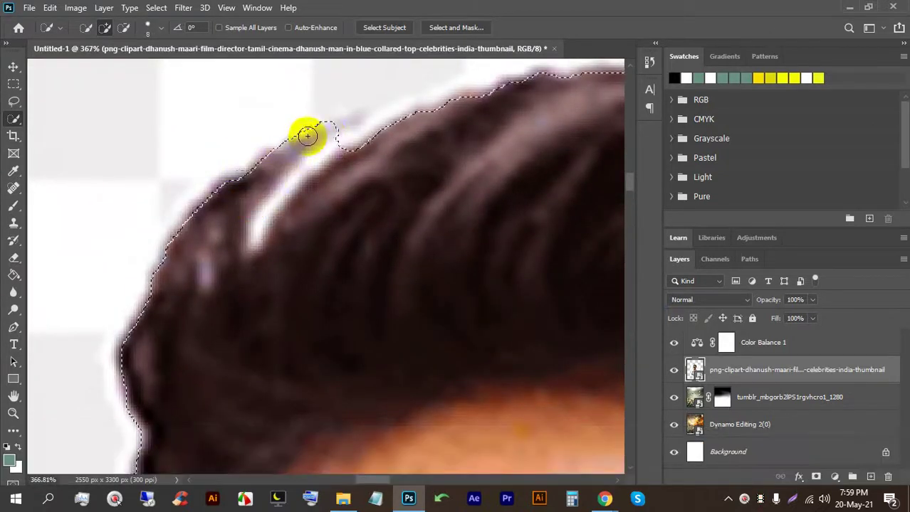
Step: Subtract stray areas from the selection with a 5 px brush, then return to add mode
left_click(123, 27)
key("bracketleft")
key("bracketleft")
key("bracketleft")
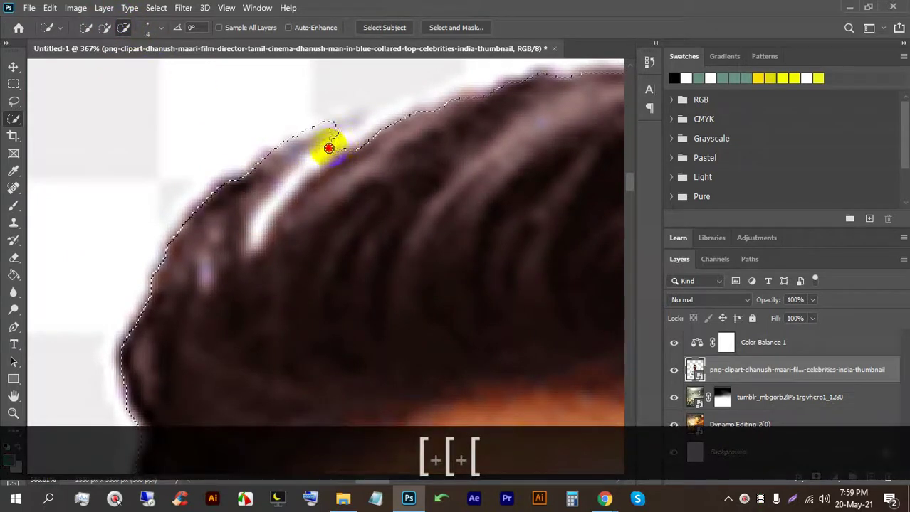
scroll(285, 190, "down", 10)
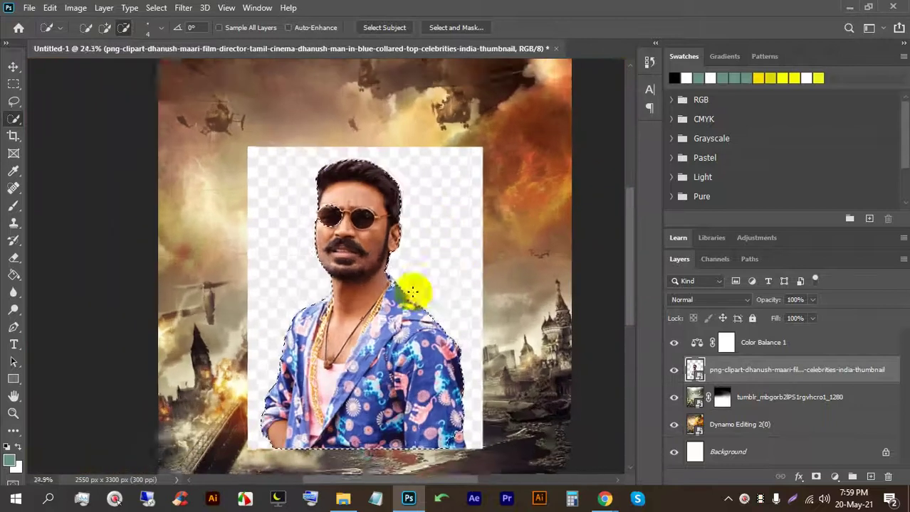
scroll(404, 289, "up", 4)
left_click(214, 81)
left_click(104, 27)
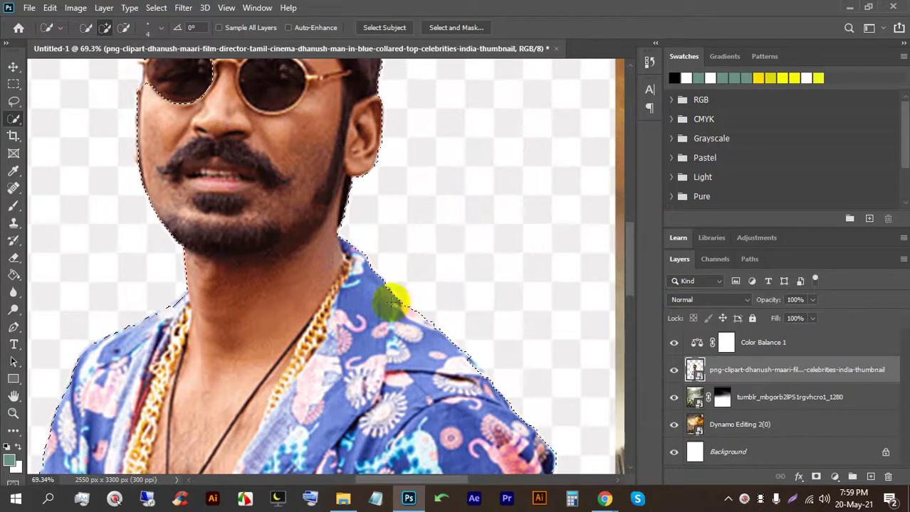
Step: Invert the selection to the area around the man and try deleting it
key("space")
left_click_drag(178, 305, 361, 218)
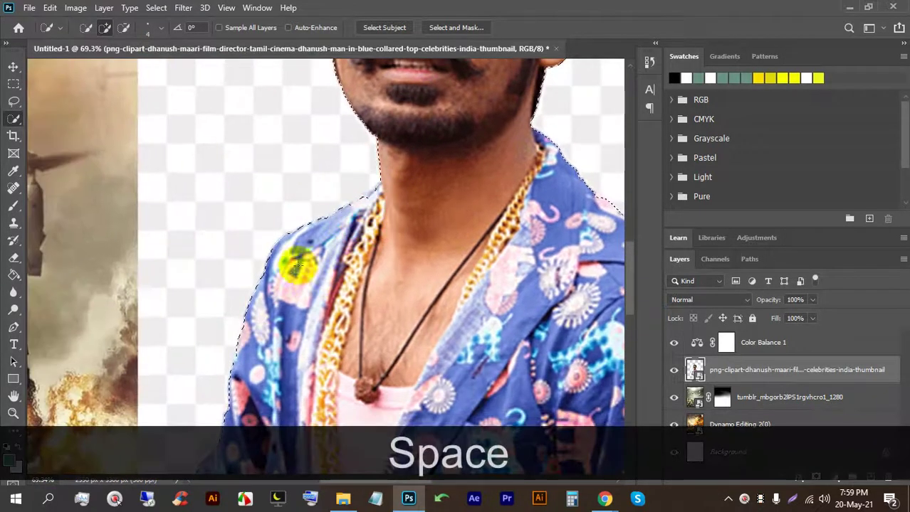
scroll(361, 238, "down", 5)
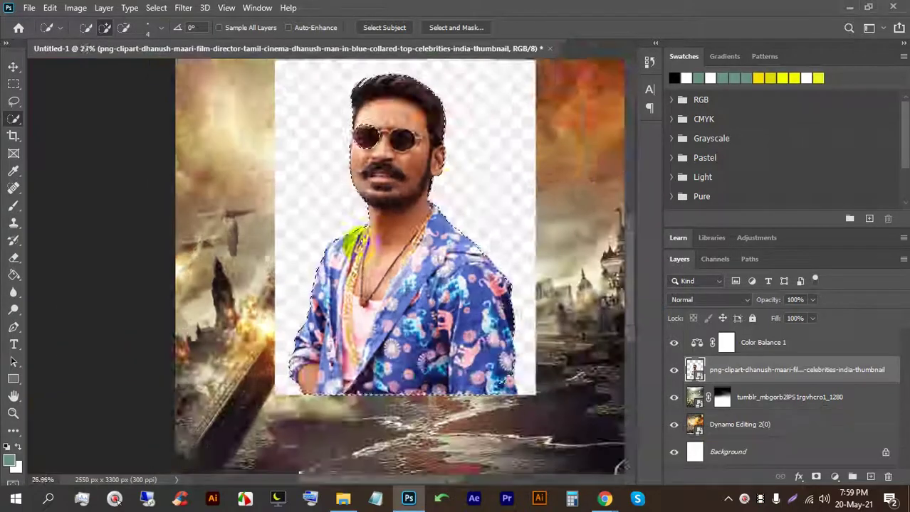
key("ctrl+shift+i")
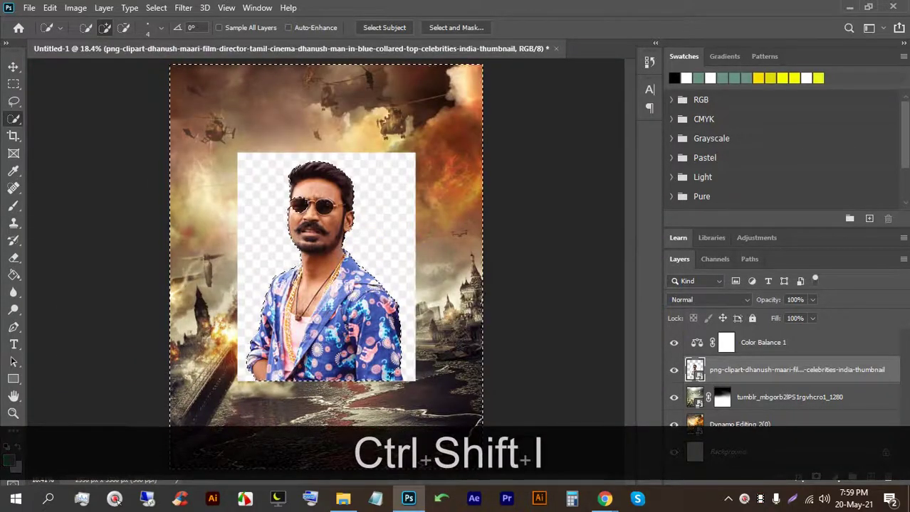
scroll(325, 266, "down", 1)
key("BackSpace")
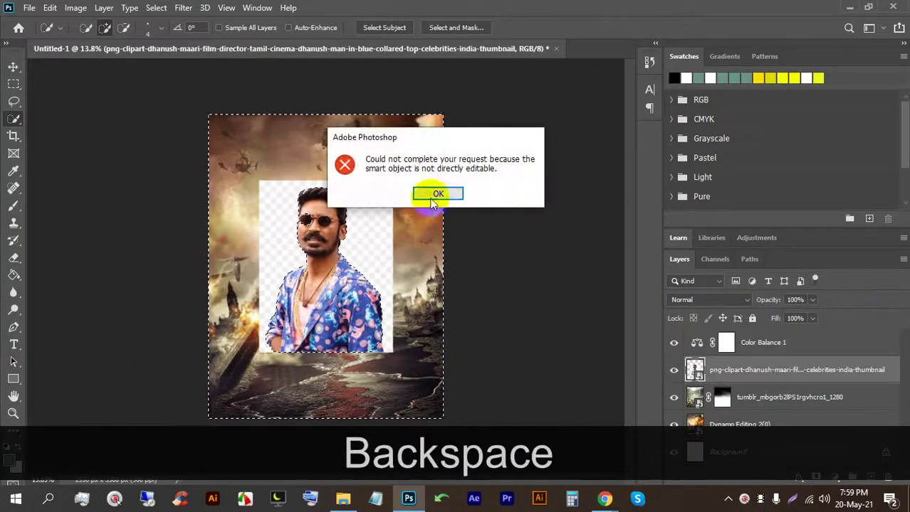
Step: Dismiss the error, convert the smart object to layers, and invert back to the man
left_click(434, 196)
right_click(726, 379)
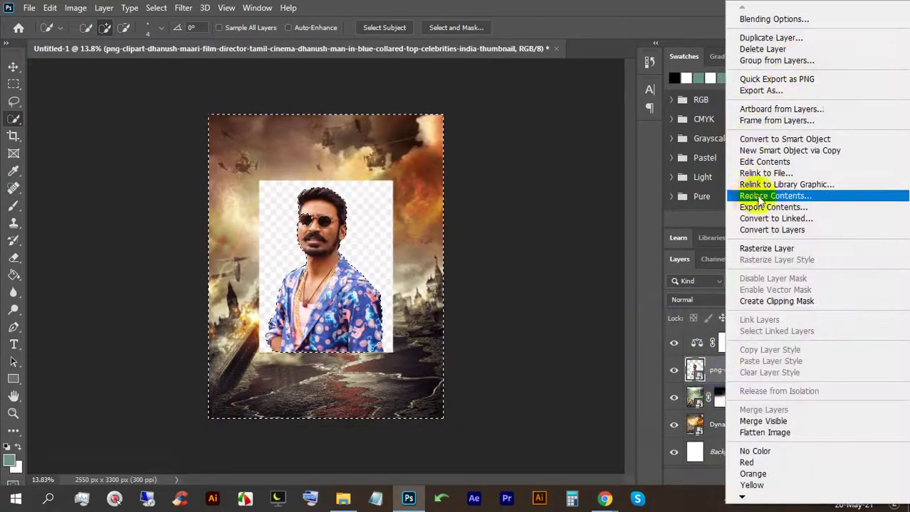
left_click(775, 230)
key("BackSpace")
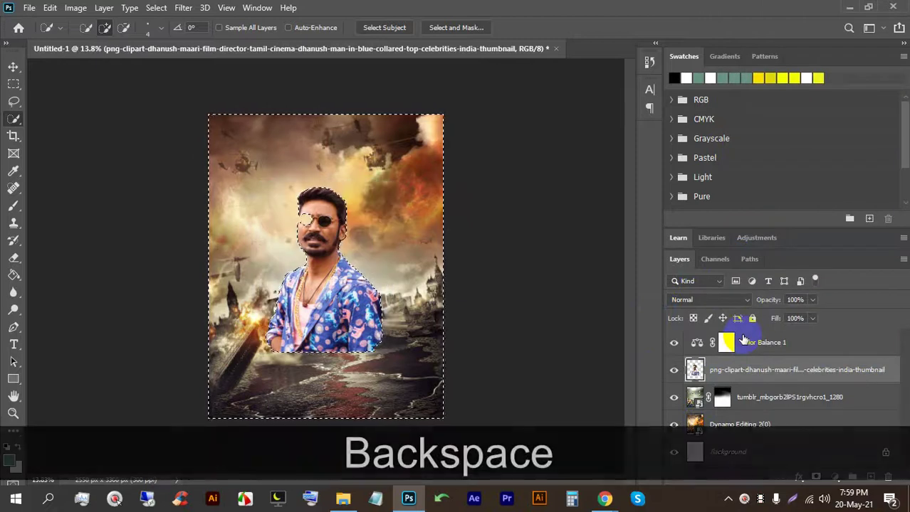
key("ctrl+z")
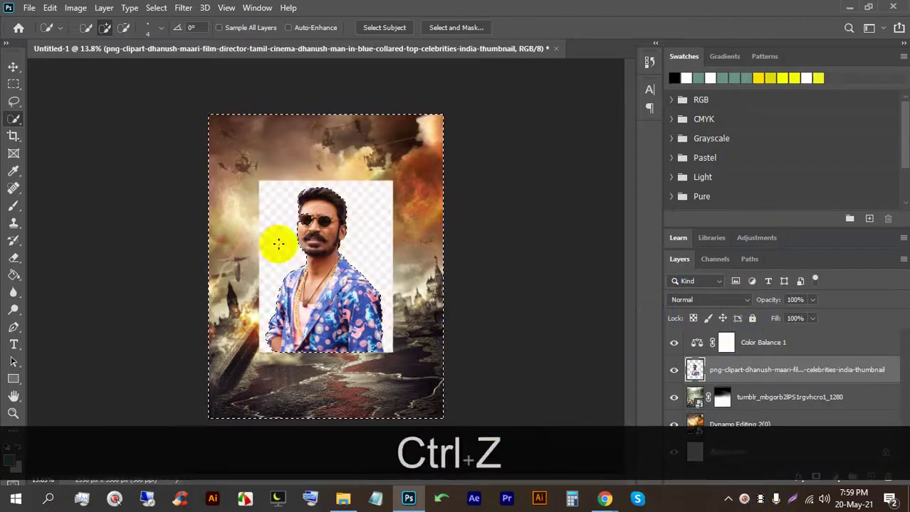
key("ctrl+shift+i")
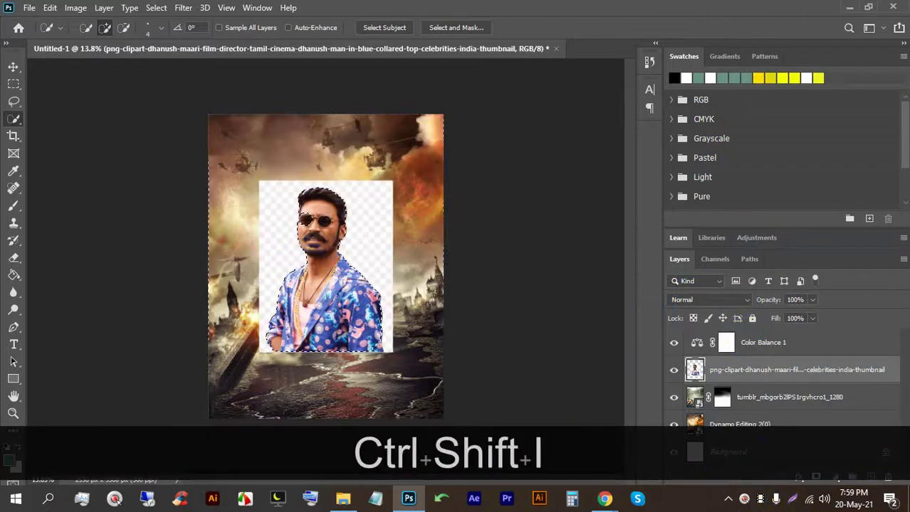
Step: Add the forehead to the selection, invert it, delete the white background, and deselect
scroll(251, 210, "up", 4)
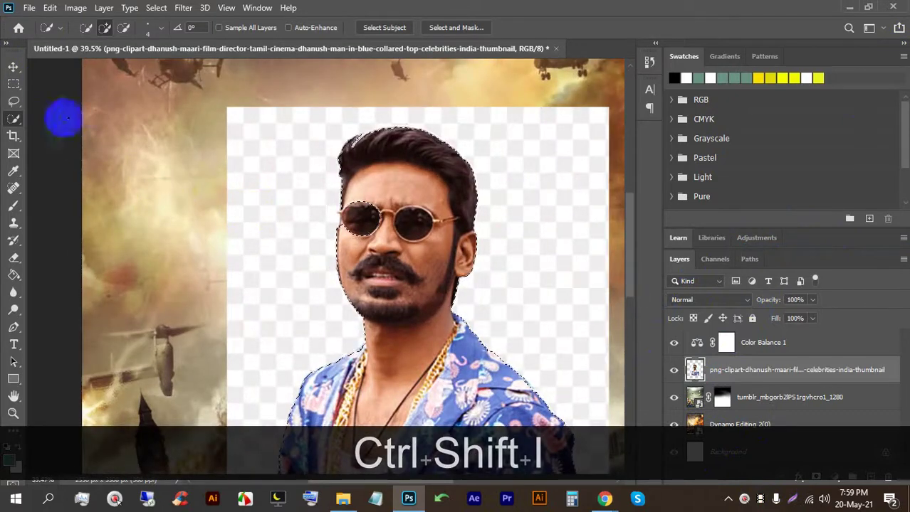
left_click(367, 190)
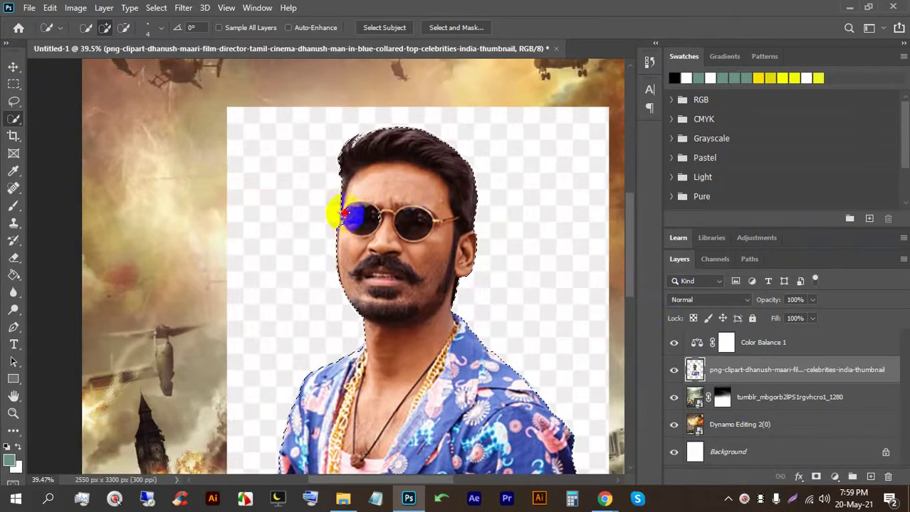
scroll(346, 230, "up", 4)
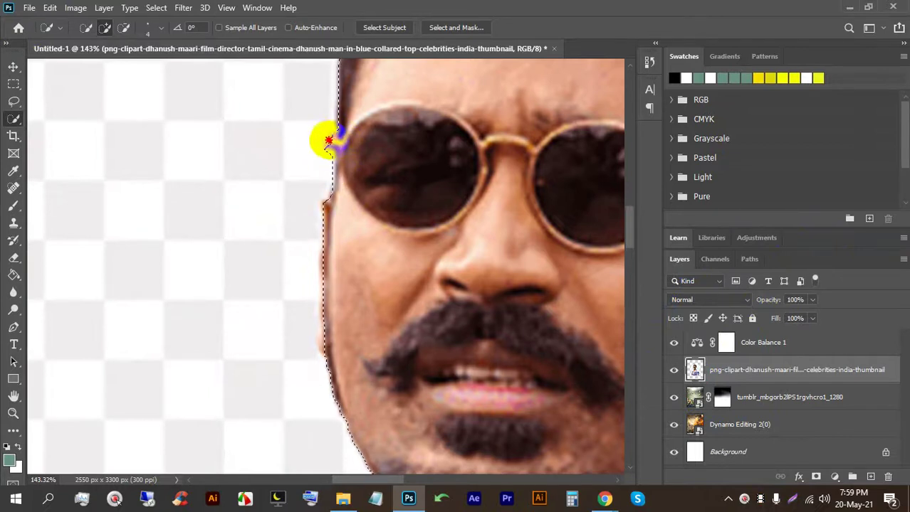
left_click(124, 27)
scroll(404, 149, "down", 8)
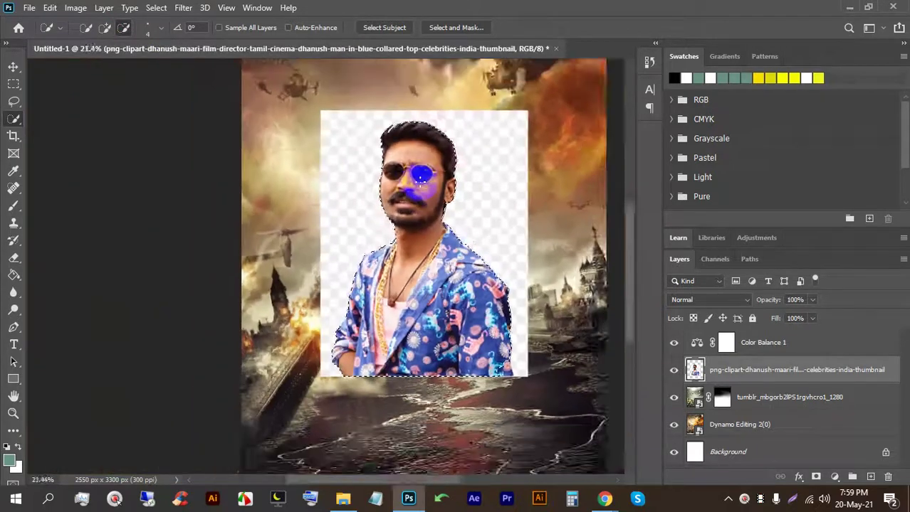
scroll(421, 174, "down", 1)
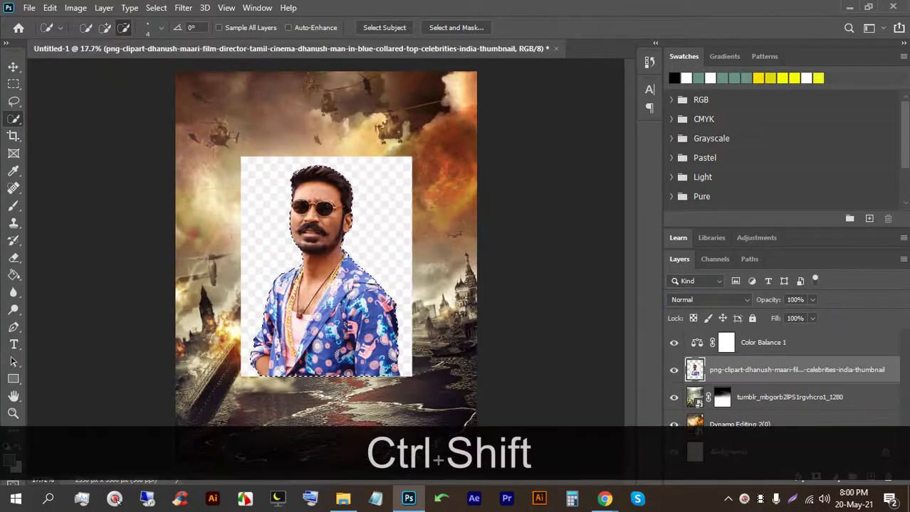
key("ctrl+shift+i")
key("BackSpace")
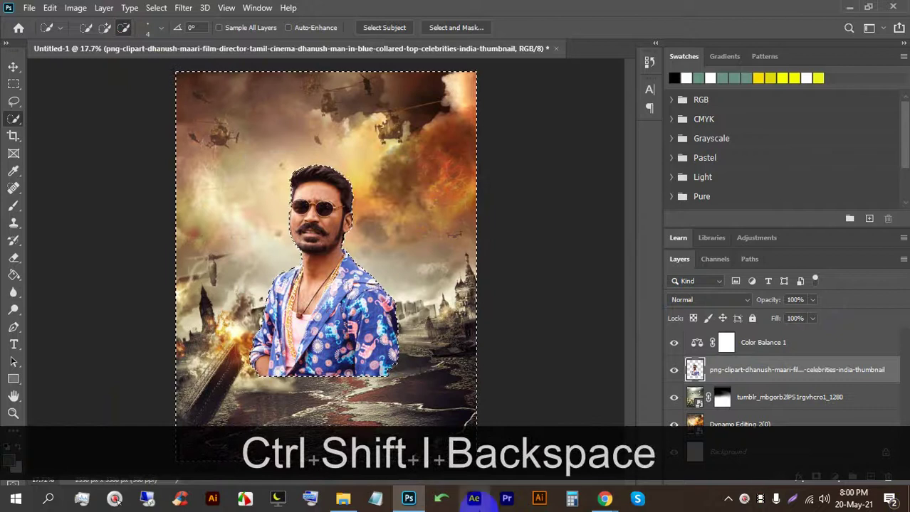
key("ctrl+d")
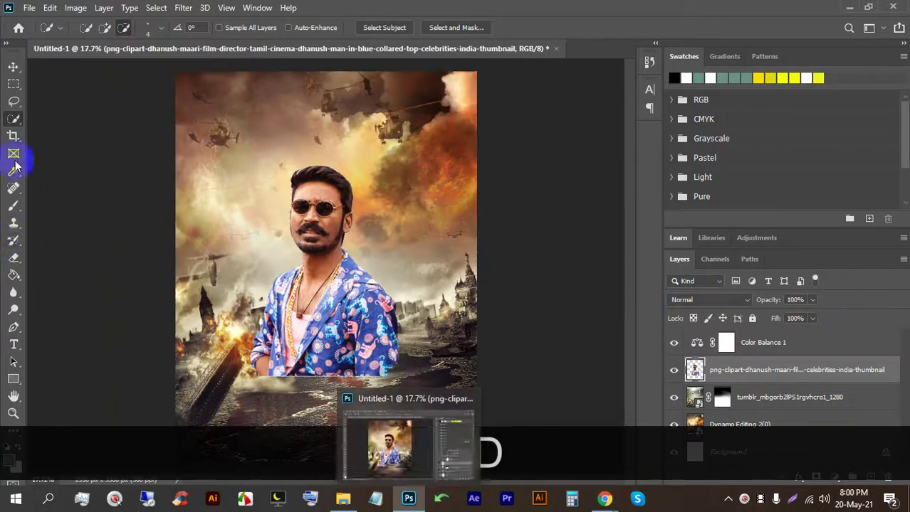
Step: Scale the man's layer to 112.85% and drag it above Color Balance 1
left_click(13, 67)
scroll(285, 366, "down", 1)
scroll(342, 289, "down", 3)
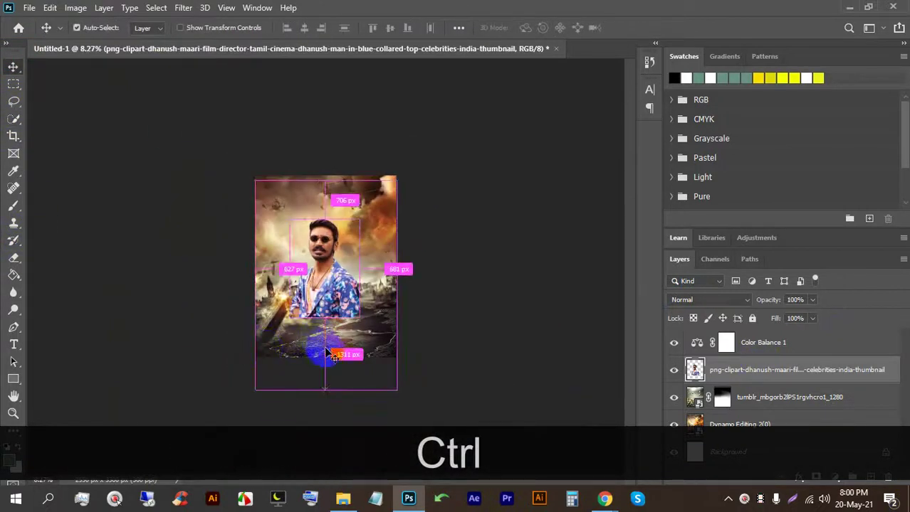
key("ctrl+t")
left_click_drag(321, 313, 326, 287)
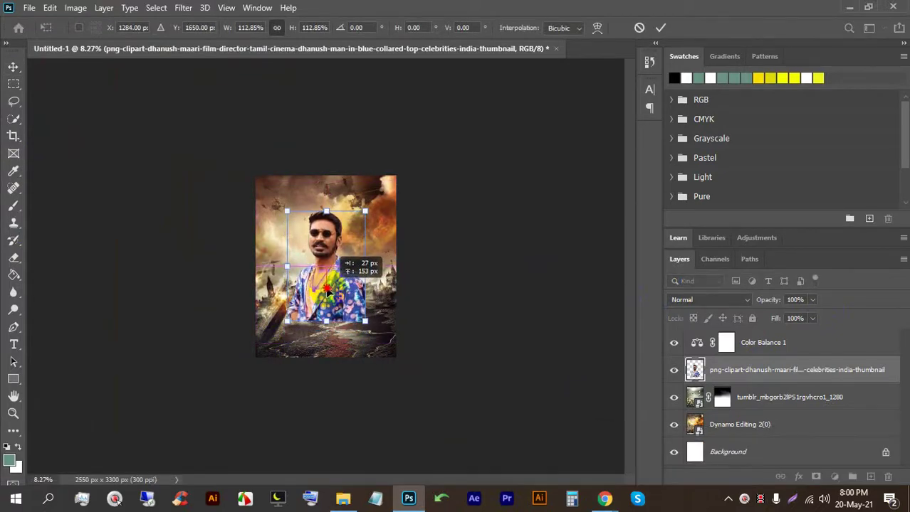
left_click(660, 27)
scroll(290, 234, "up", 4)
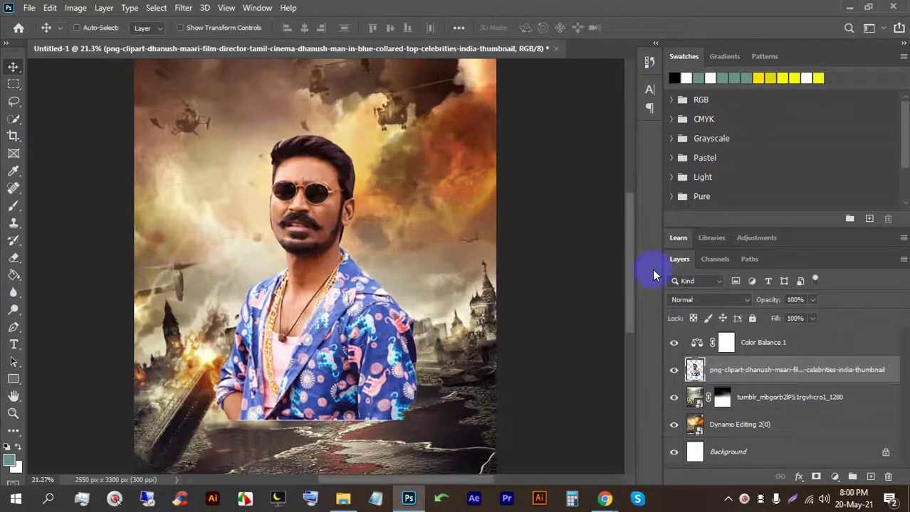
left_click_drag(760, 372, 749, 390)
left_click(606, 500)
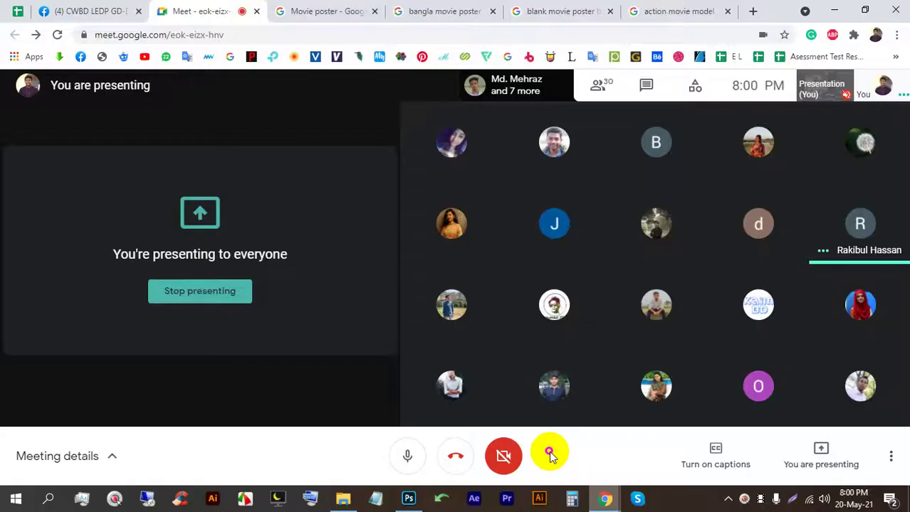
left_click(410, 497)
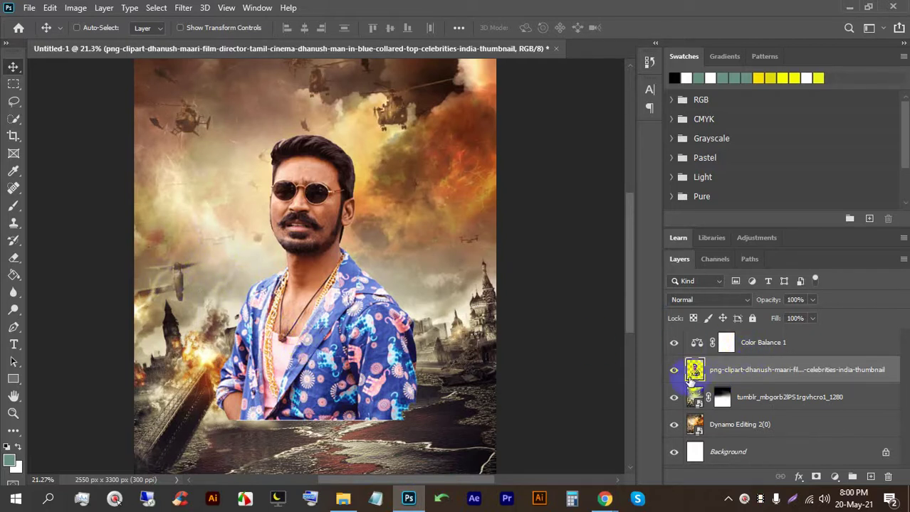
Step: Move the man's layer above Color Balance 1, then back below it
left_click_drag(733, 370, 733, 338)
scroll(284, 146, "up", 3)
left_click_drag(788, 355, 770, 382)
scroll(254, 213, "down", 2)
scroll(278, 150, "up", 12)
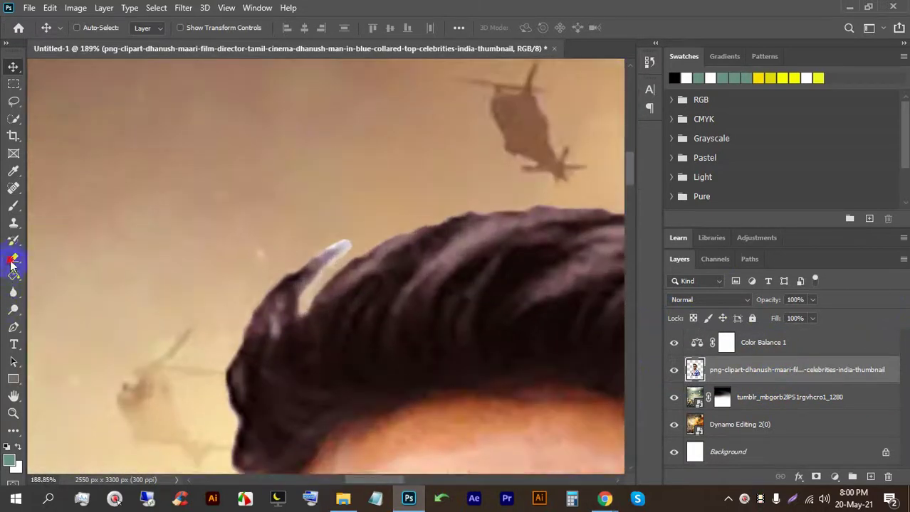
Step: Erase the light speck at the hair tip and the pale streak along the hair edge
left_click(12, 259)
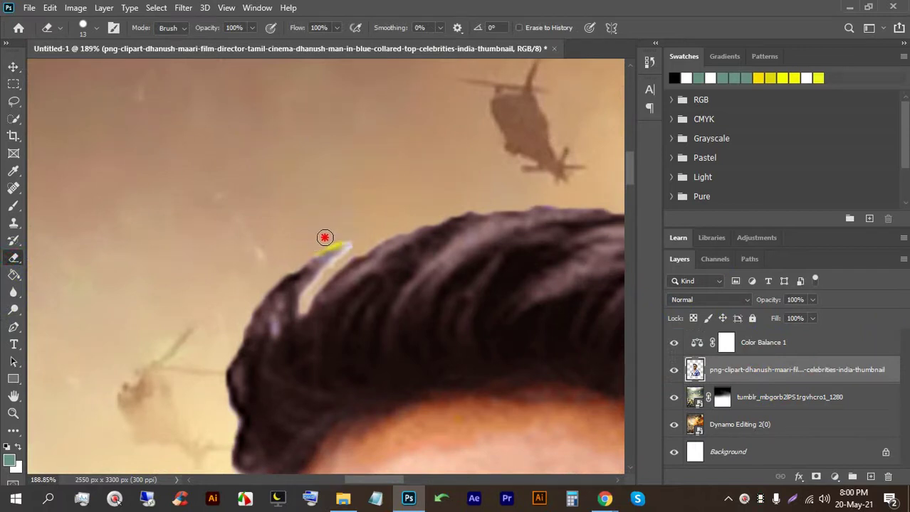
key("ctrl+shift+z")
scroll(336, 246, "up", 3)
scroll(336, 247, "up", 2)
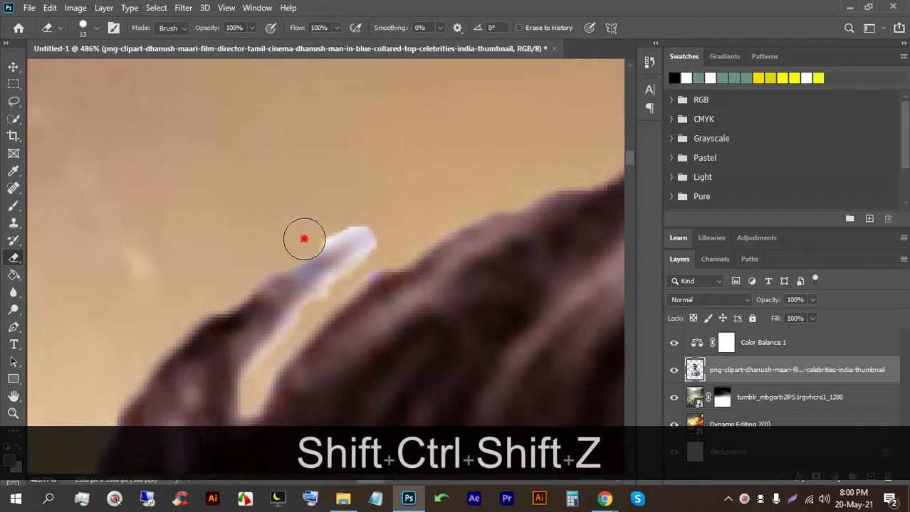
key("bracketleft")
key("bracketleft")
key("bracketleft")
key("bracketleft")
left_click(376, 237)
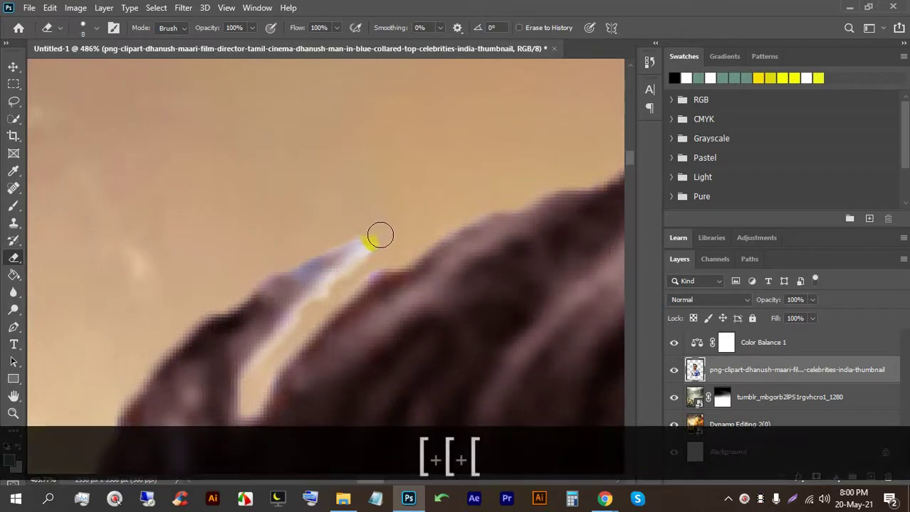
key("bracketleft")
key("bracketleft")
key("bracketleft")
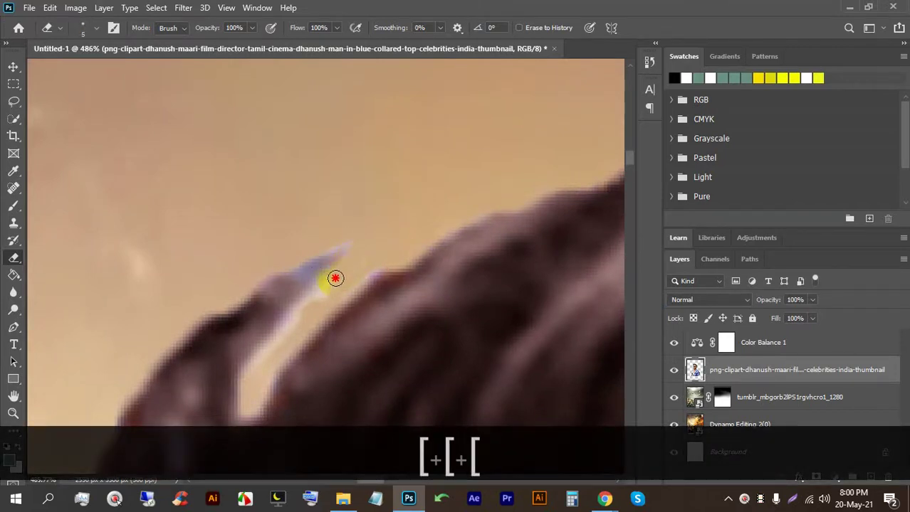
left_click_drag(260, 371, 275, 348)
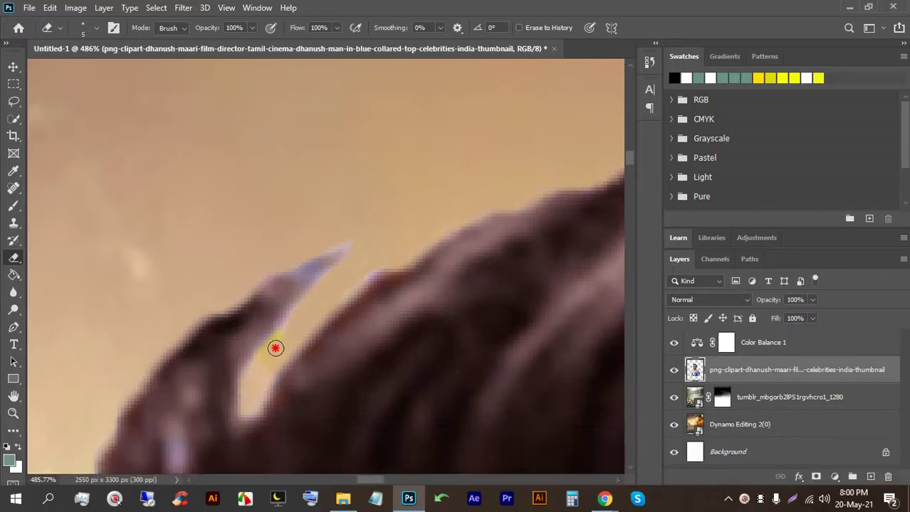
scroll(398, 250, "down", 15)
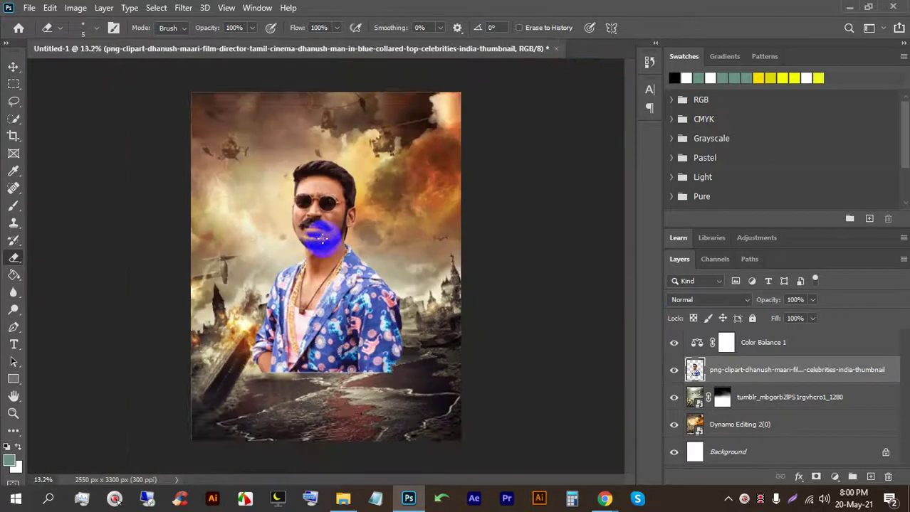
scroll(322, 239, "up", 5)
left_click_drag(322, 240, 242, 305)
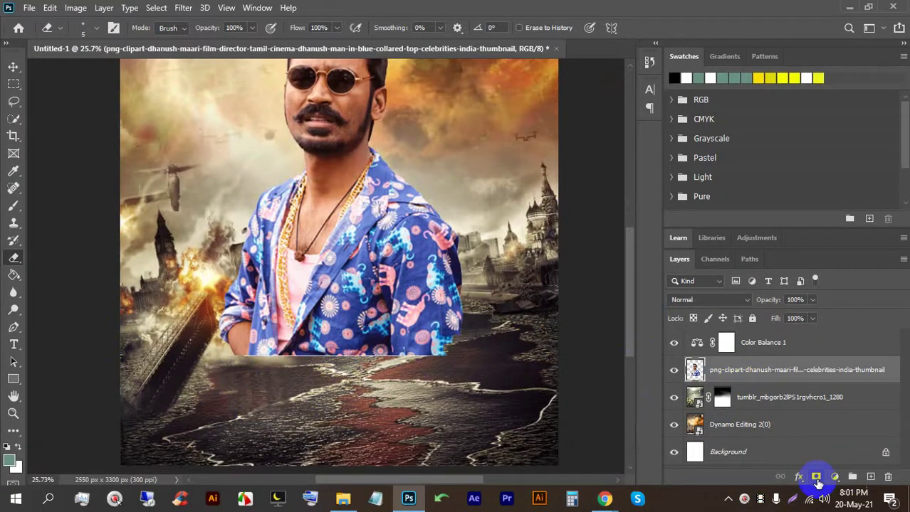
Step: Add a layer mask and paint with a 100%-flow brush to fade the shirt hem into the water
left_click(816, 478)
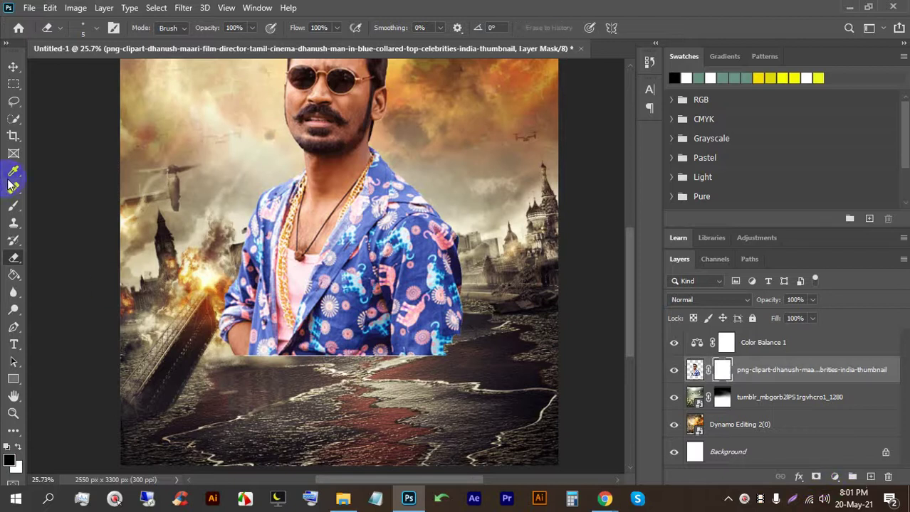
left_click(14, 207)
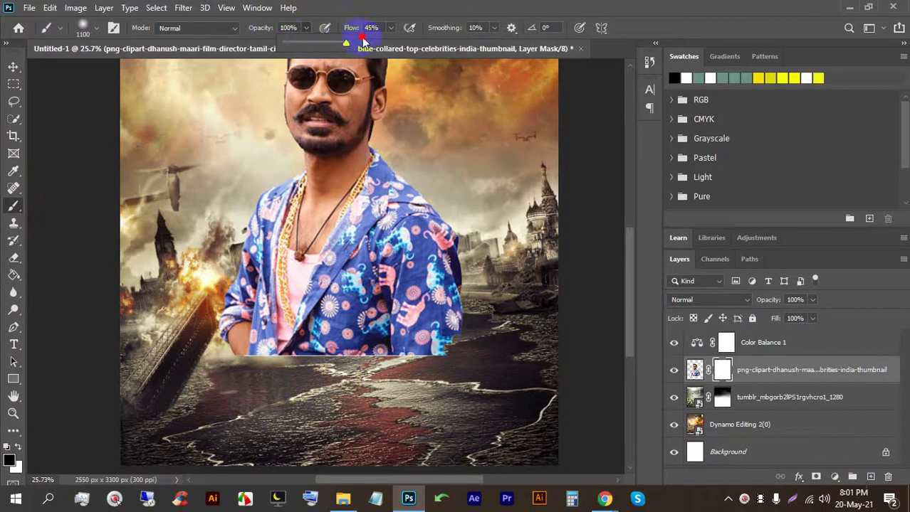
left_click(390, 28)
left_click_drag(416, 47, 444, 46)
key("bracketleft")
key("bracketleft")
key("bracketleft")
key("bracketleft")
key("bracketleft")
key("bracketleft")
key("bracketleft")
key("bracketleft")
scroll(245, 376, "up", 3)
mouse_move(243, 376)
left_mouse_down()
mouse_move(282, 369)
mouse_move(583, 364)
left_mouse_up()
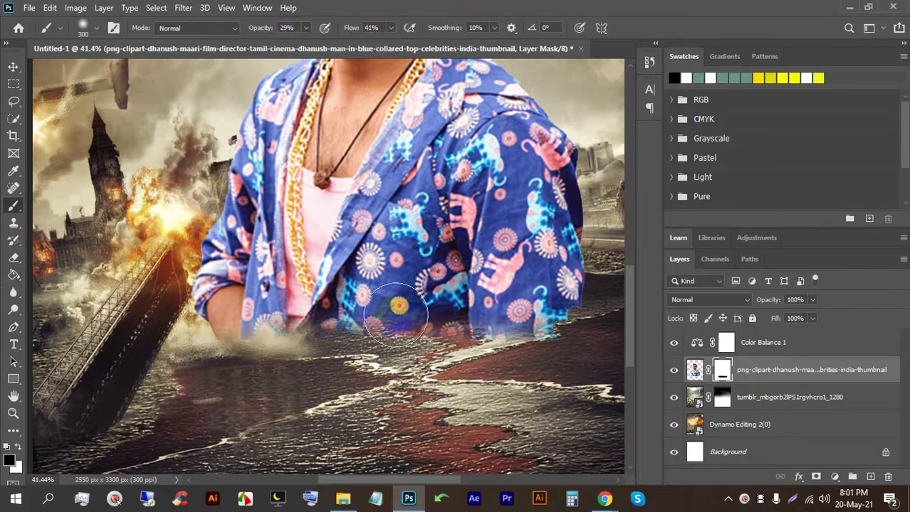
mouse_move(409, 365)
left_mouse_down()
mouse_move(211, 275)
mouse_move(171, 296)
mouse_move(212, 276)
mouse_move(182, 287)
mouse_move(236, 333)
mouse_move(515, 380)
mouse_move(507, 328)
mouse_move(545, 296)
mouse_move(465, 319)
mouse_move(482, 332)
mouse_move(596, 281)
mouse_move(559, 318)
mouse_move(509, 332)
mouse_move(529, 330)
mouse_move(593, 269)
mouse_move(559, 320)
mouse_move(618, 310)
mouse_move(526, 289)
mouse_move(586, 302)
mouse_move(589, 265)
mouse_move(600, 286)
mouse_move(238, 321)
mouse_move(201, 278)
mouse_move(281, 355)
mouse_move(522, 359)
mouse_move(291, 349)
mouse_move(579, 306)
mouse_move(288, 336)
mouse_move(145, 296)
mouse_move(256, 327)
left_mouse_up()
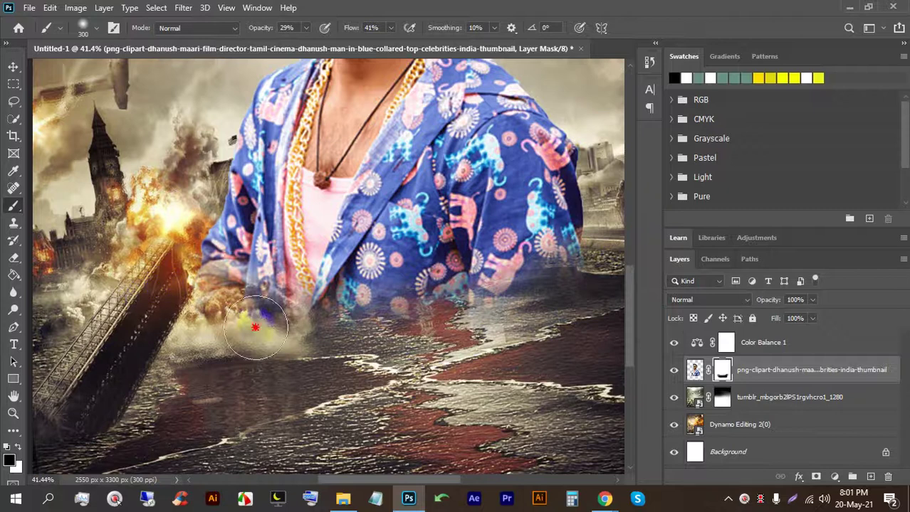
Step: Fit the poster in view and move the man's layer slightly higher
left_click(12, 67)
key("ctrl+0")
left_click_drag(335, 322, 311, 330)
Step: Enlarge the man's layer from its top edge and apply the transform
left_click(322, 335)
key("ctrl+t")
left_click_drag(315, 163, 304, 143)
left_click_drag(313, 242, 319, 240)
scroll(318, 267, "down", 2)
left_click(661, 28)
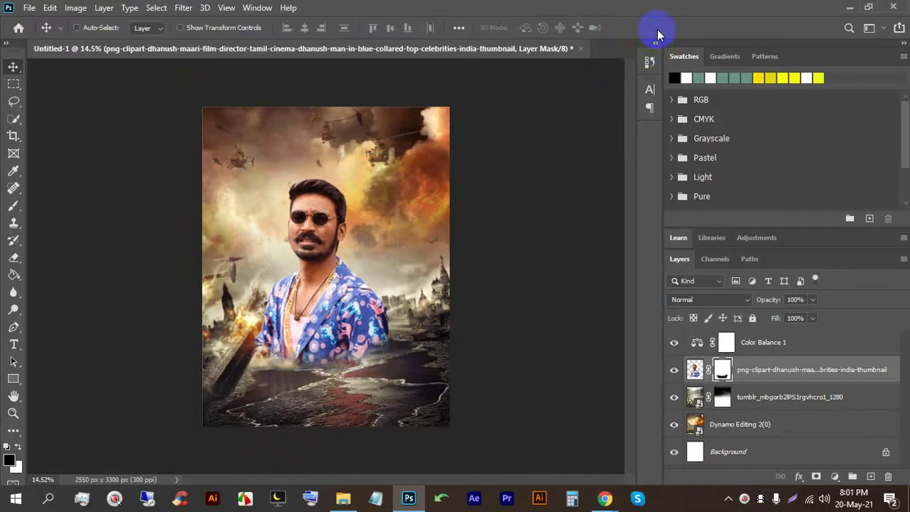
Step: Scale the man up again to about 123% and reposition him on the poster
key("ctrl+t")
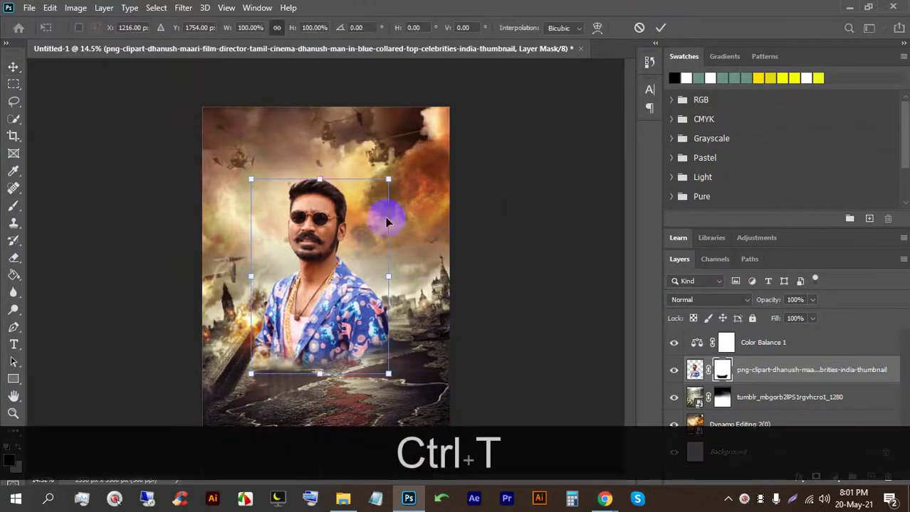
left_click_drag(316, 176, 315, 143)
left_click_drag(318, 319, 325, 299)
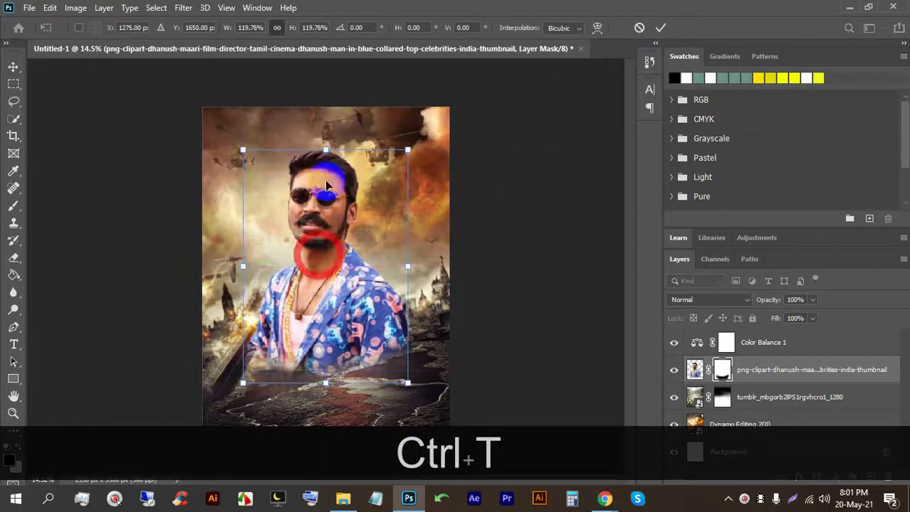
left_click_drag(328, 149, 326, 143)
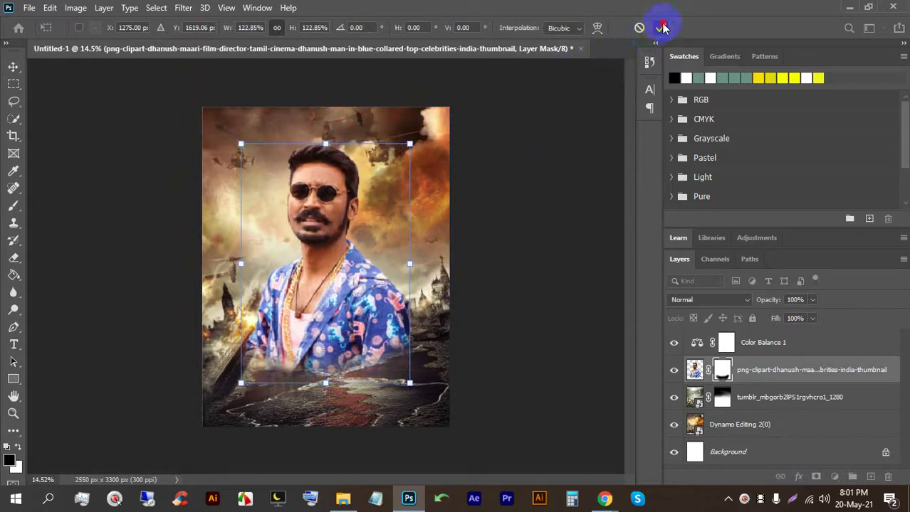
left_click(662, 27)
scroll(325, 385, "up", 3)
left_click(13, 344)
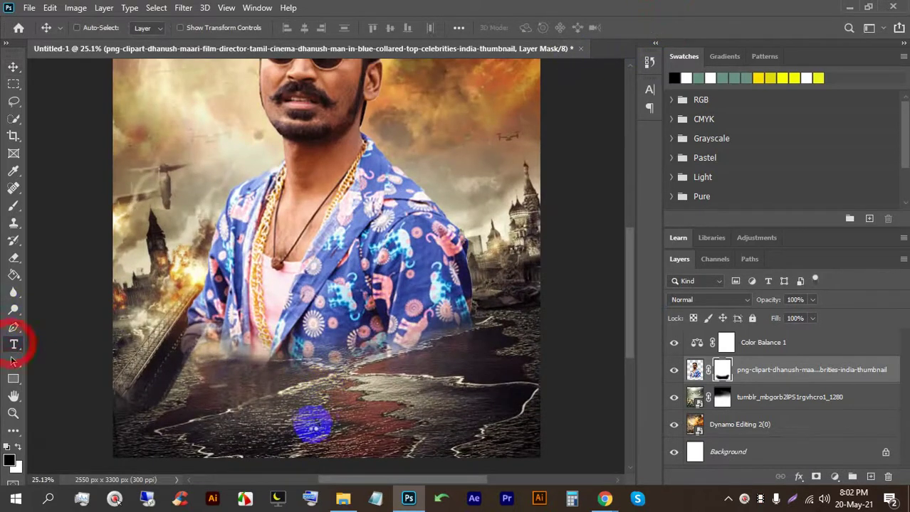
Step: Add a placeholder text layer on the lower poster, enlarged to about 51 pt
left_click(280, 380)
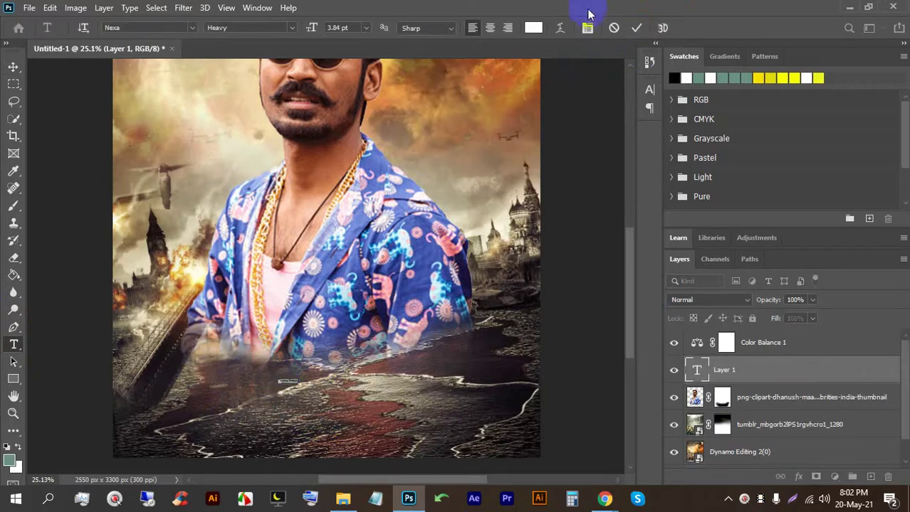
left_click_drag(299, 380, 496, 280)
left_click_drag(370, 359, 410, 360)
left_click_drag(370, 409, 302, 404)
left_click(637, 28)
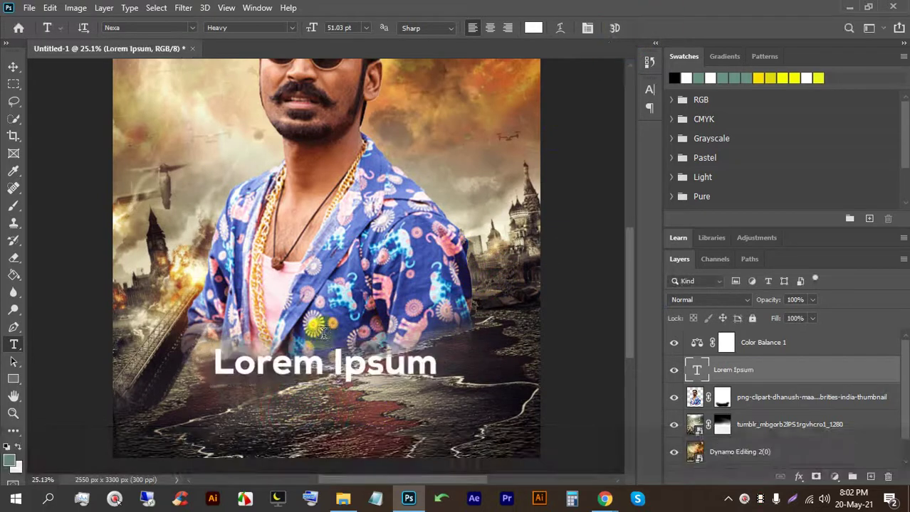
Step: Scale the Lorem Ipsum text to 142% and centre it horizontally on the poster
key("ctrl+t")
left_click_drag(322, 342, 317, 306)
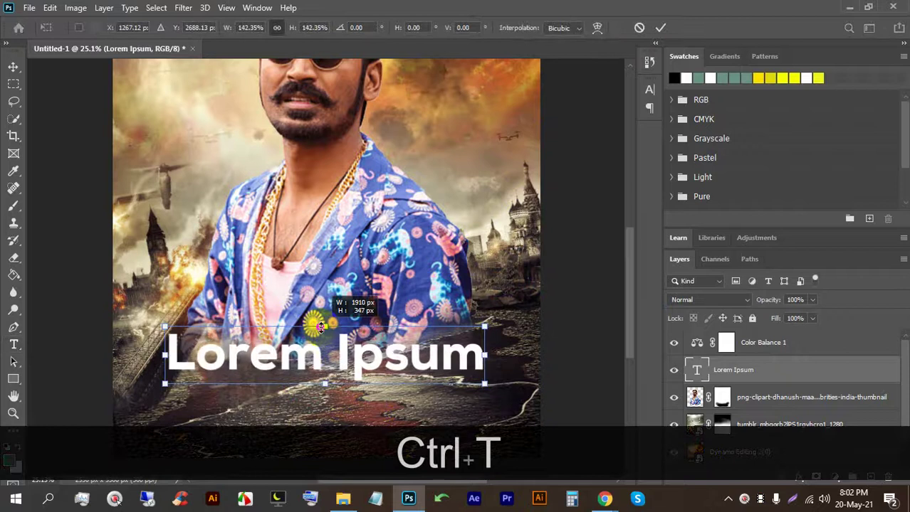
mouse_move(315, 362)
left_mouse_down()
mouse_move(322, 343)
mouse_move(321, 367)
mouse_move(321, 358)
left_mouse_up()
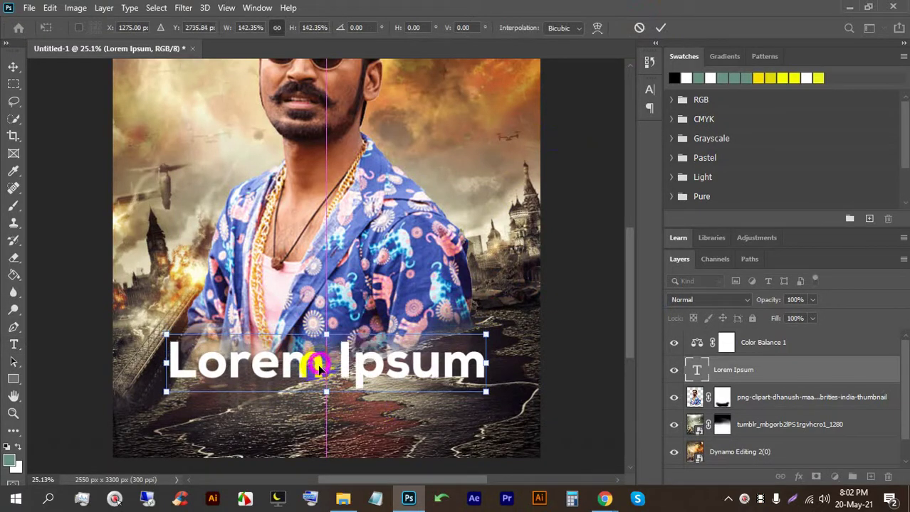
key("Return")
Step: Replace the placeholder text with HOLIDAY in capital letters
double_click(317, 363)
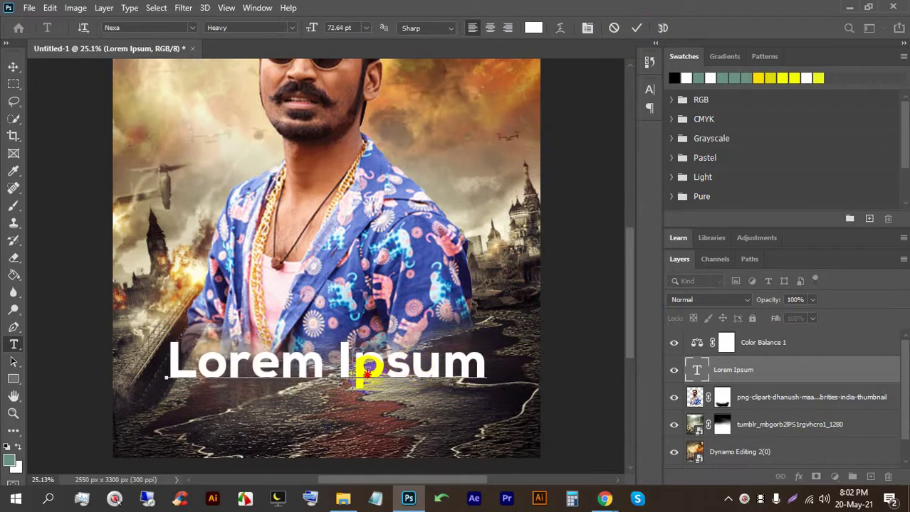
triple_click(366, 375)
key("Caps_Lock")
type("HOLIDAY")
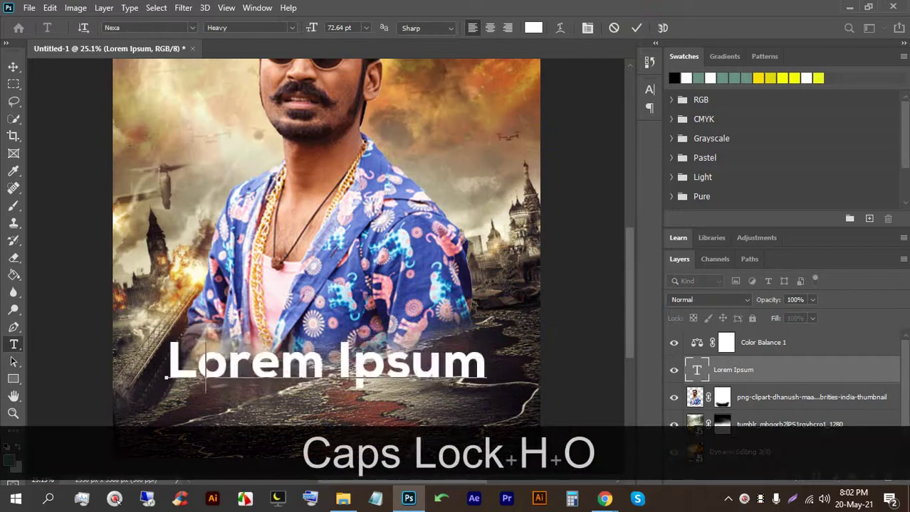
left_click(630, 30)
Step: Scale the HOLIDAY title up to about 134% and shift it right
key("ctrl+t")
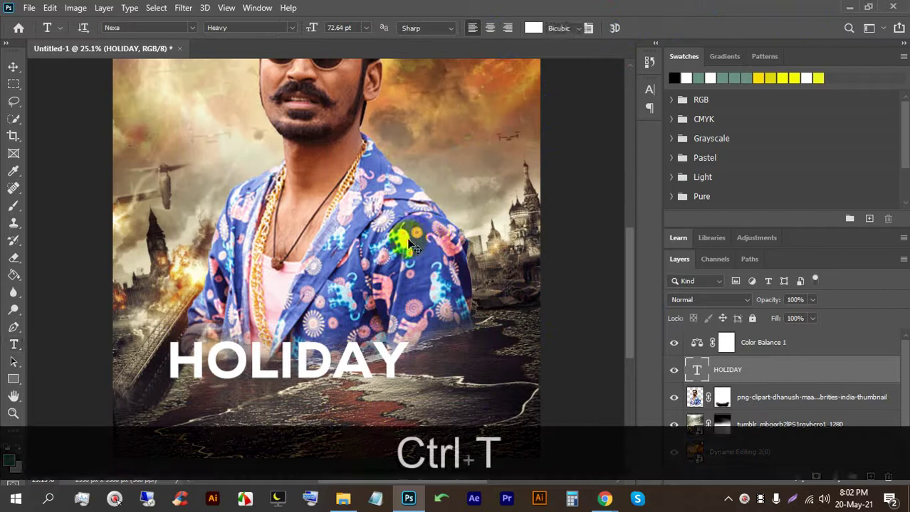
left_click_drag(293, 332, 293, 322)
left_click_drag(305, 355, 342, 355)
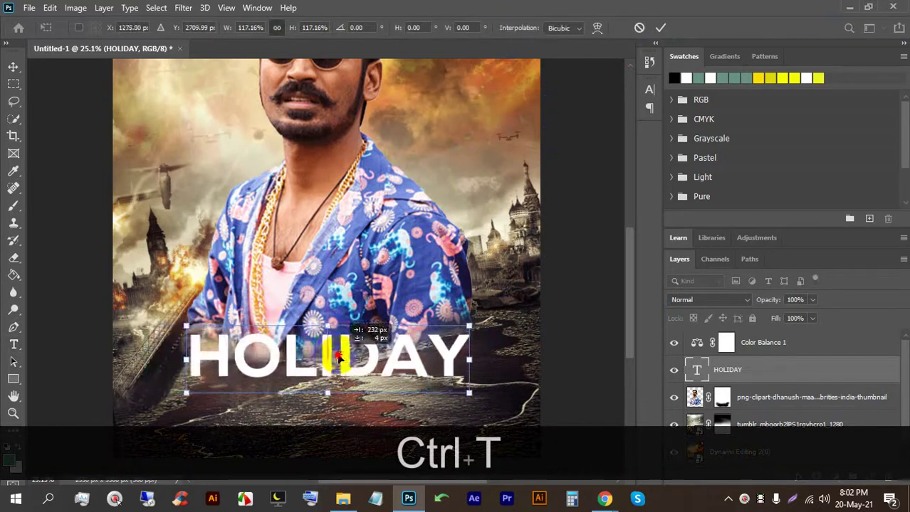
left_click_drag(321, 322, 318, 310)
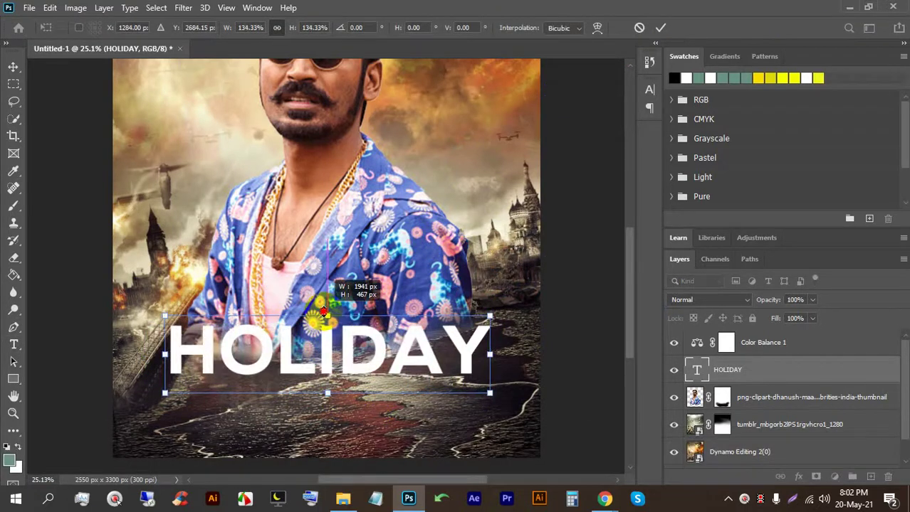
left_click(668, 28)
Step: Save the poster to the computer, browsing to folder 21 inside folder 73 on E:
key("ctrl+s")
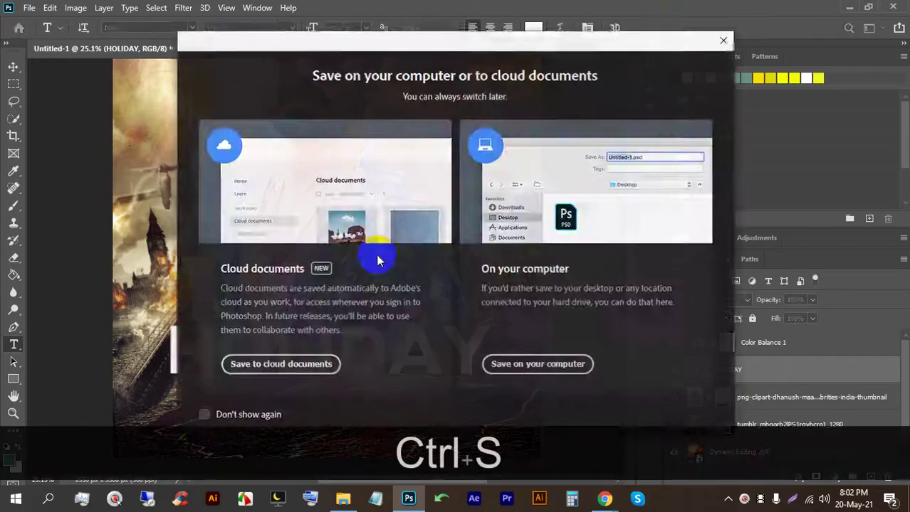
left_click(527, 356)
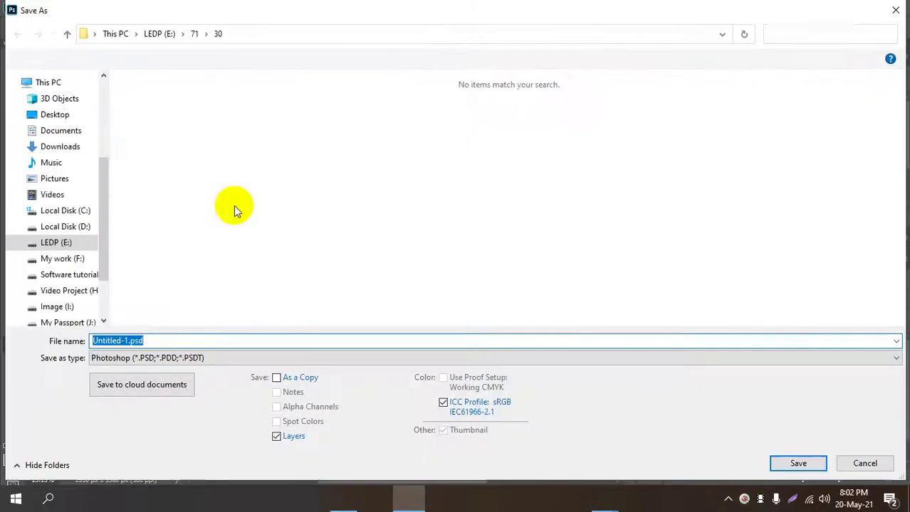
left_click(160, 34)
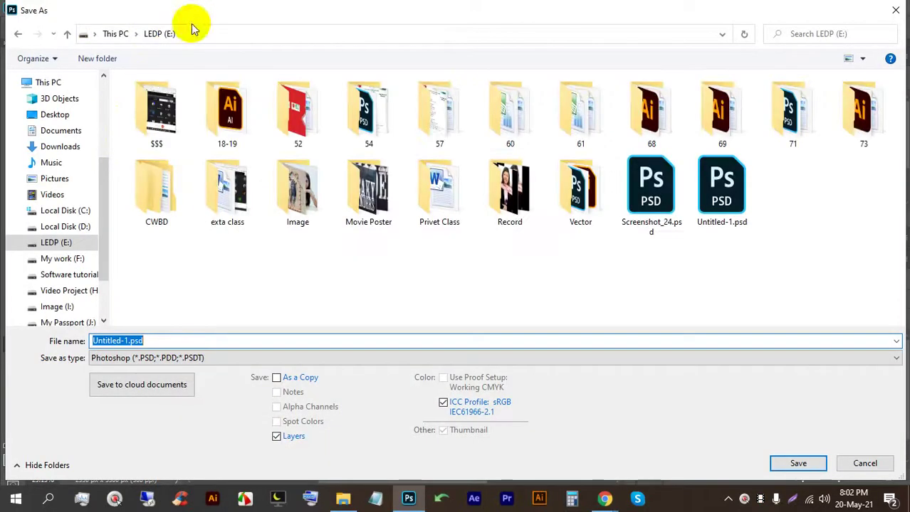
double_click(847, 128)
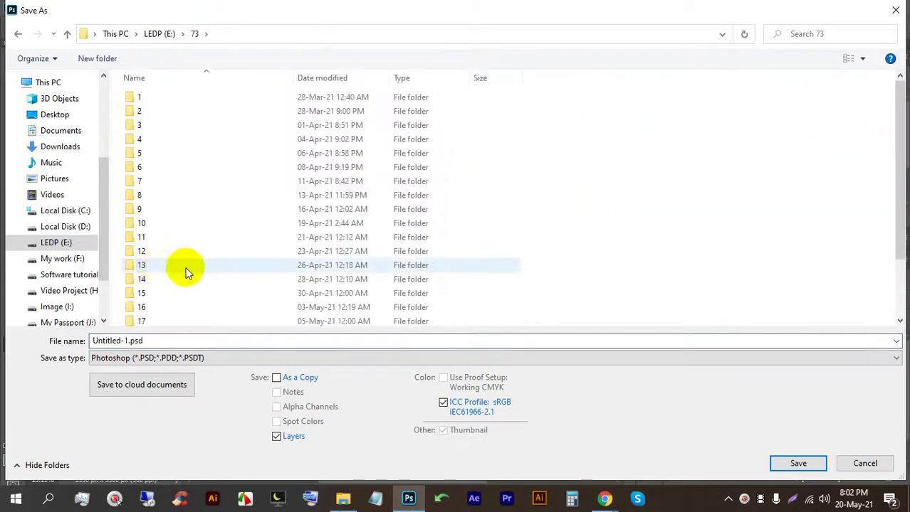
scroll(186, 272, "down", 2)
double_click(177, 301)
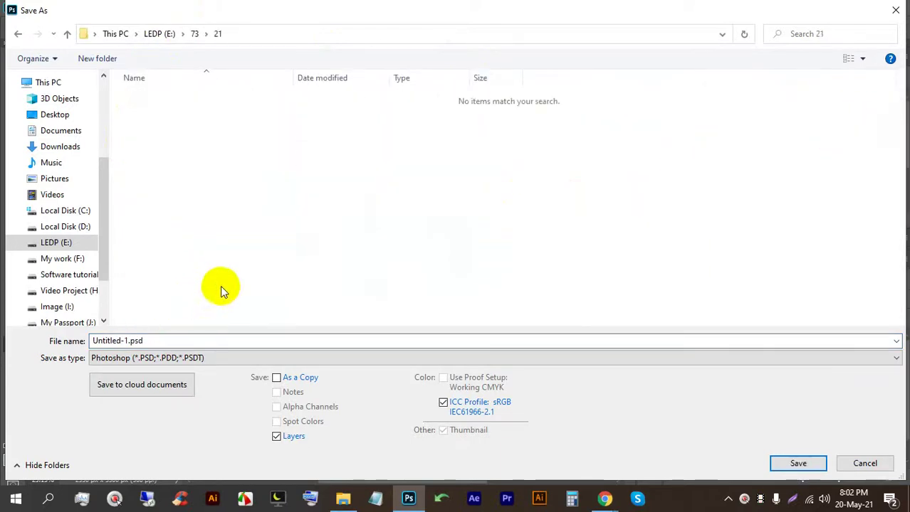
right_click(387, 183)
left_click(324, 210)
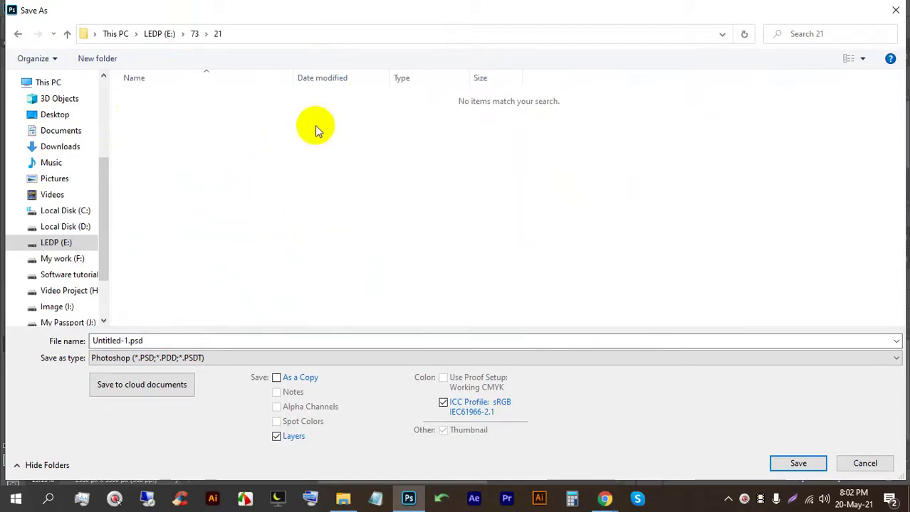
Step: Save the file as Movie Poster, then dismiss the background-saving error from a second Save As
left_click(213, 343)
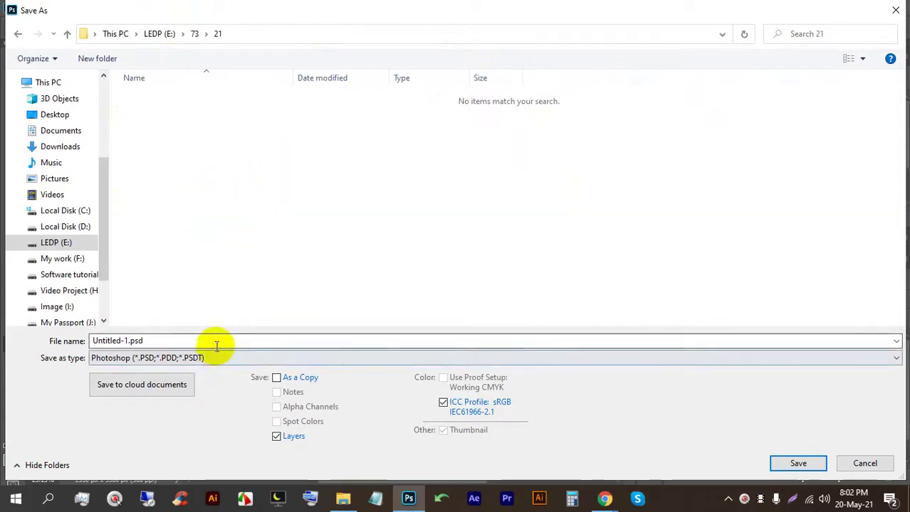
type("Movie")
key("BackSpace")
key("BackSpace")
key("BackSpace")
key("BackSpace")
key("BackSpace")
key("Caps_Lock")
type("Mo")
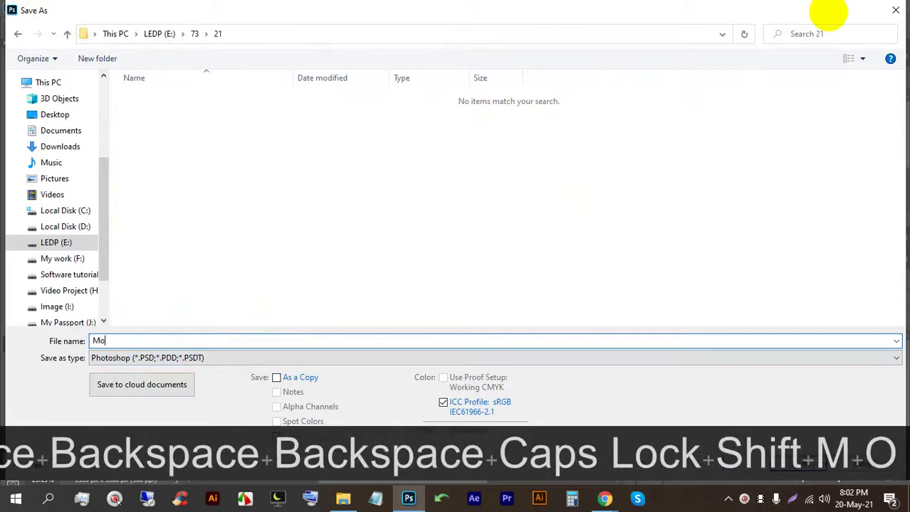
type("vie Poster")
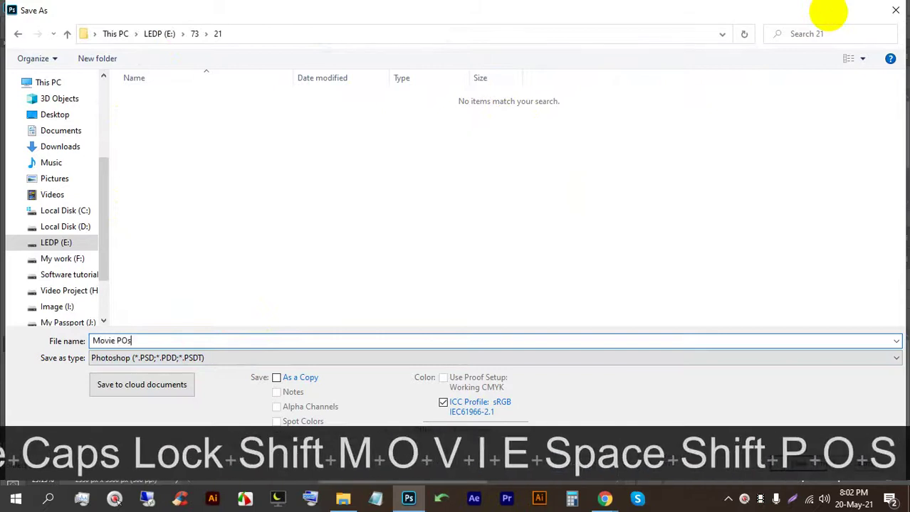
key("Return")
key("Return")
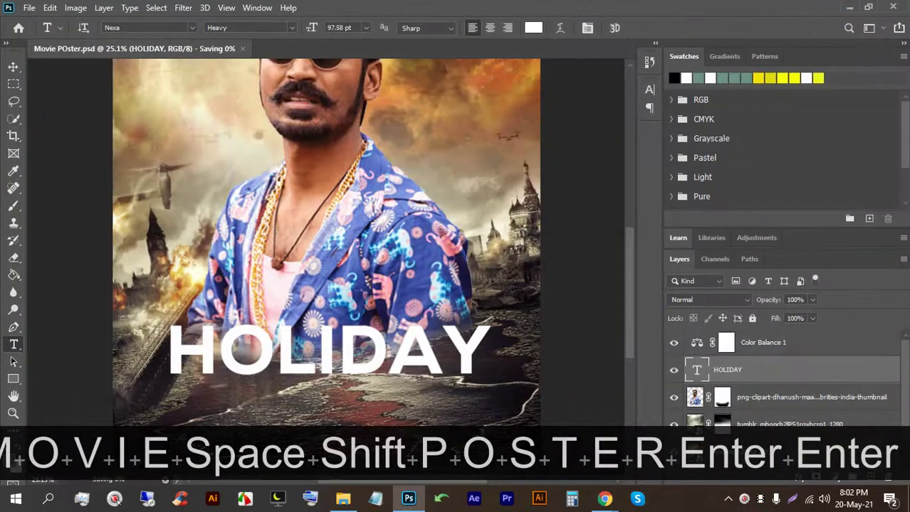
key("ctrl+alt+s")
left_click(453, 202)
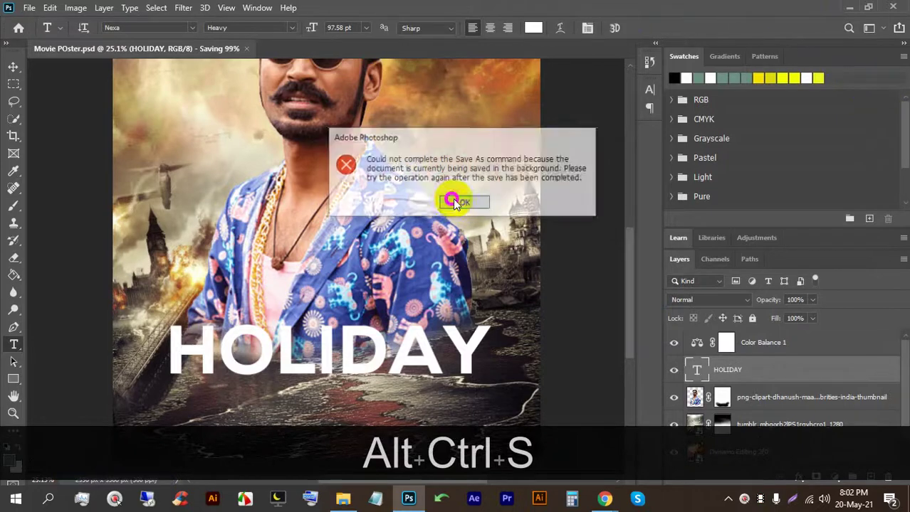
Step: Start saving a copy on the computer and open folder 16 on the LEDP (E:) drive
key("ctrl+alt+s")
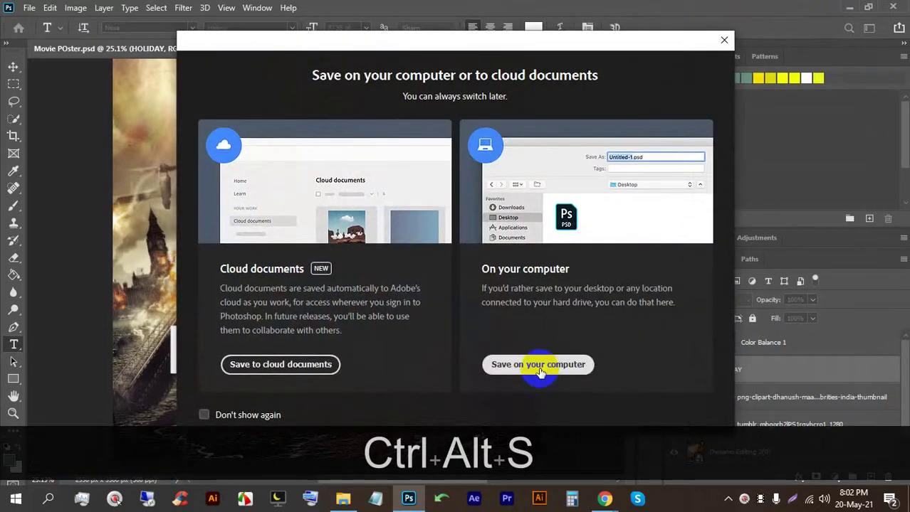
left_click(539, 366)
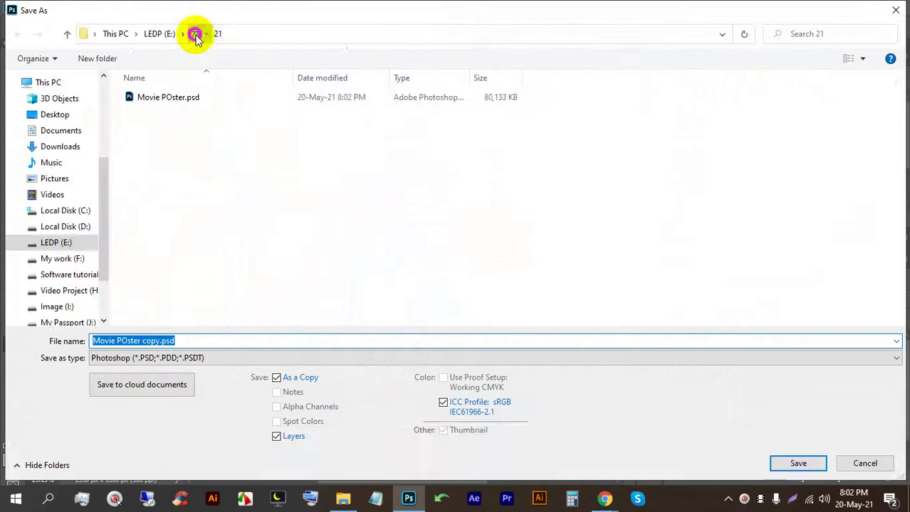
left_click(195, 33)
scroll(147, 196, "down", 2)
left_click(153, 234)
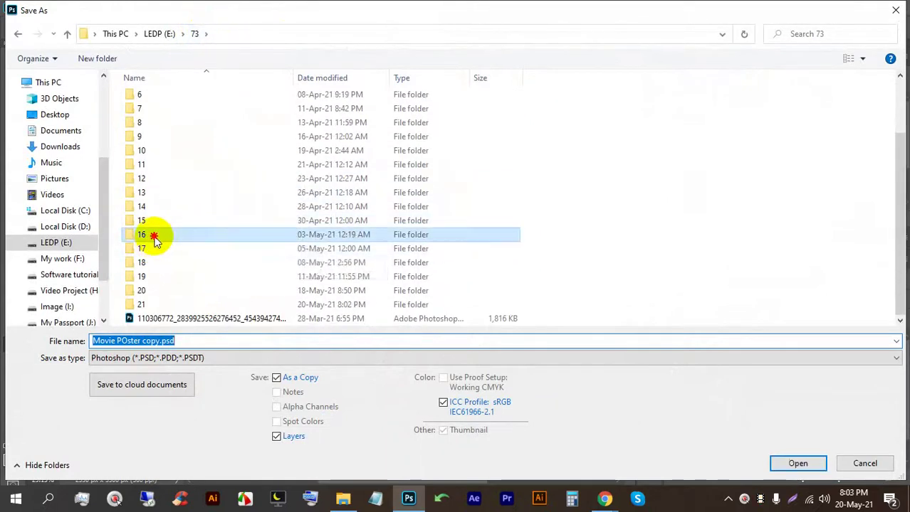
double_click(154, 235)
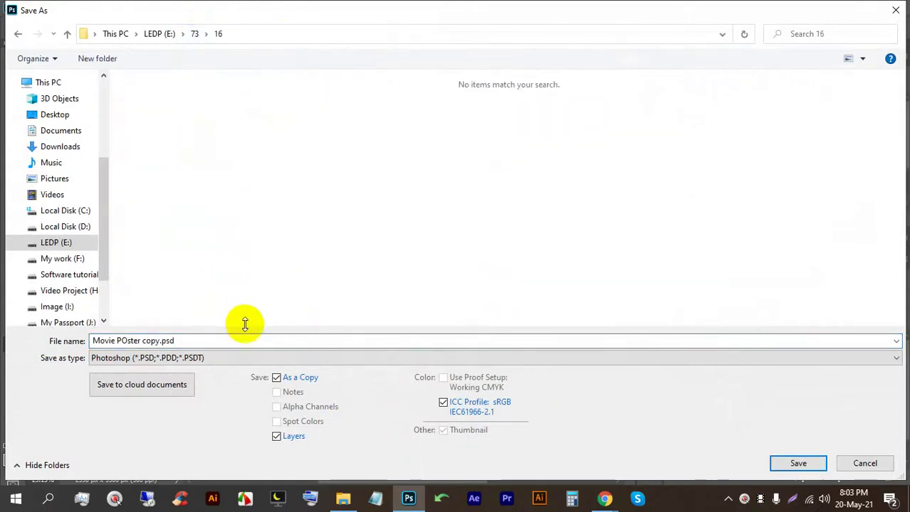
Step: Try JPEG and then PNG as the copy's save format
left_click(242, 358)
left_click(182, 235)
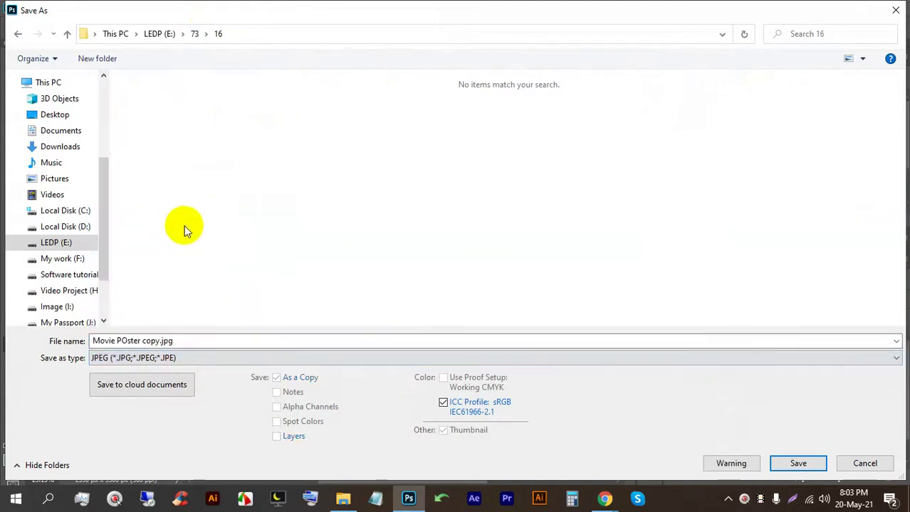
left_click(224, 355)
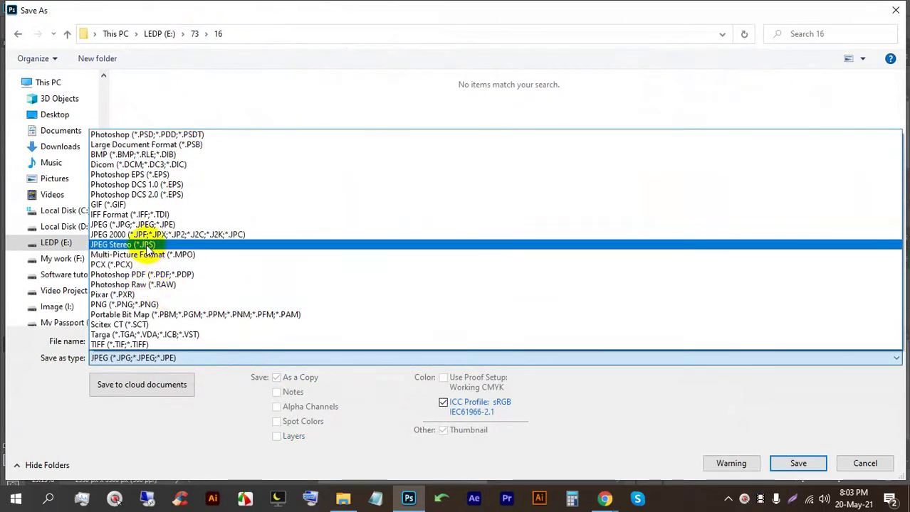
left_click(123, 304)
Step: Preview the existing Screenshot_6.png, then close the Save As dialog without saving
left_click(152, 140)
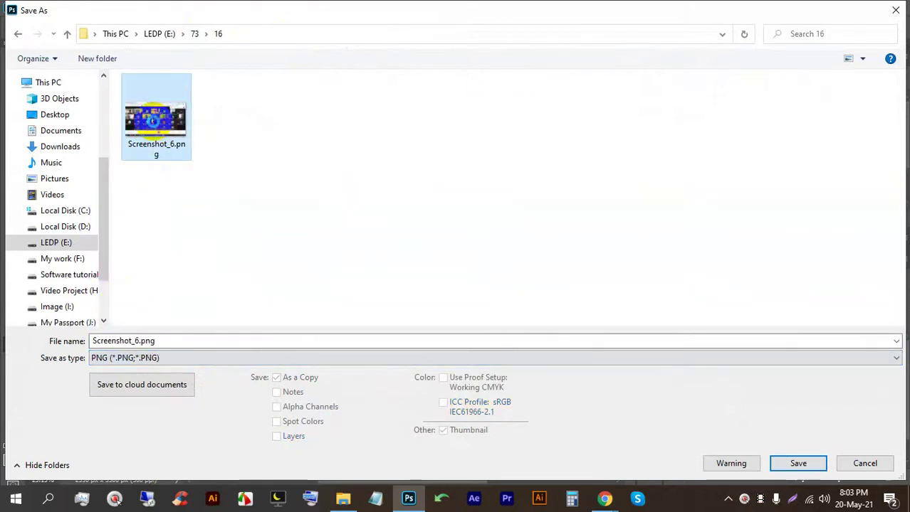
right_click(153, 136)
left_click(190, 64)
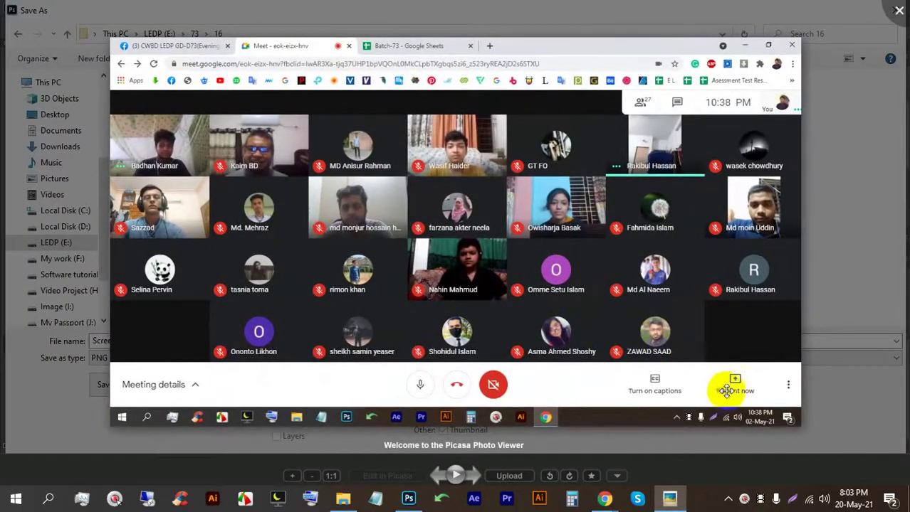
scroll(721, 382, "up", 2)
scroll(712, 372, "down", 2)
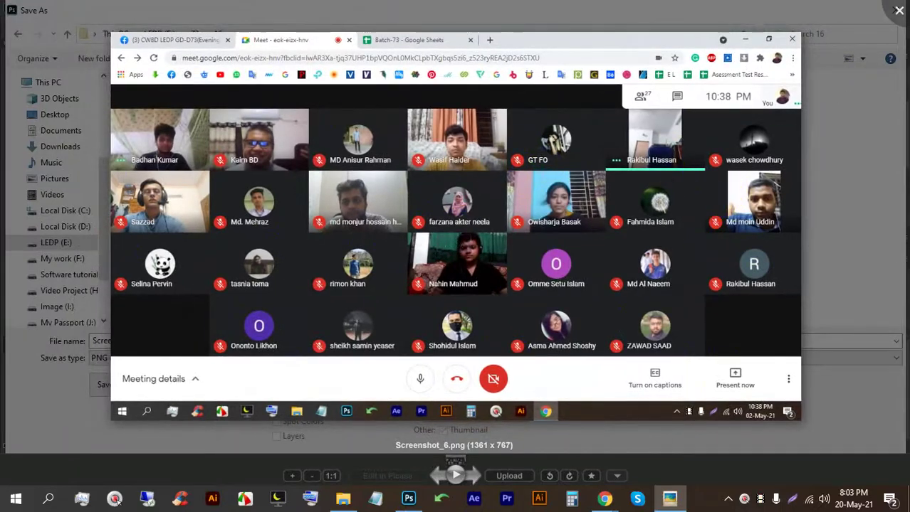
left_click(895, 10)
Step: Recolour the HOLIDAY text to beige #d5c38b sampled from the poster, then switch to the browser
scroll(388, 303, "down", 2)
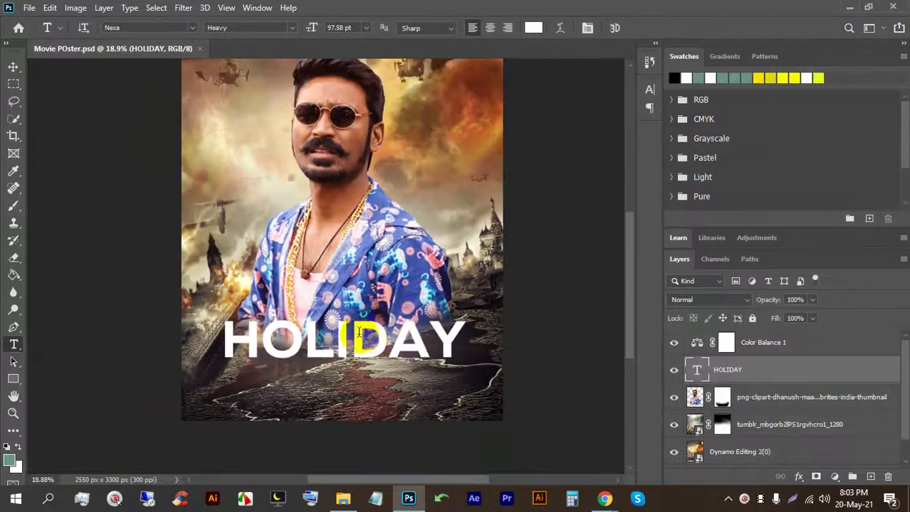
scroll(333, 352, "up", 2)
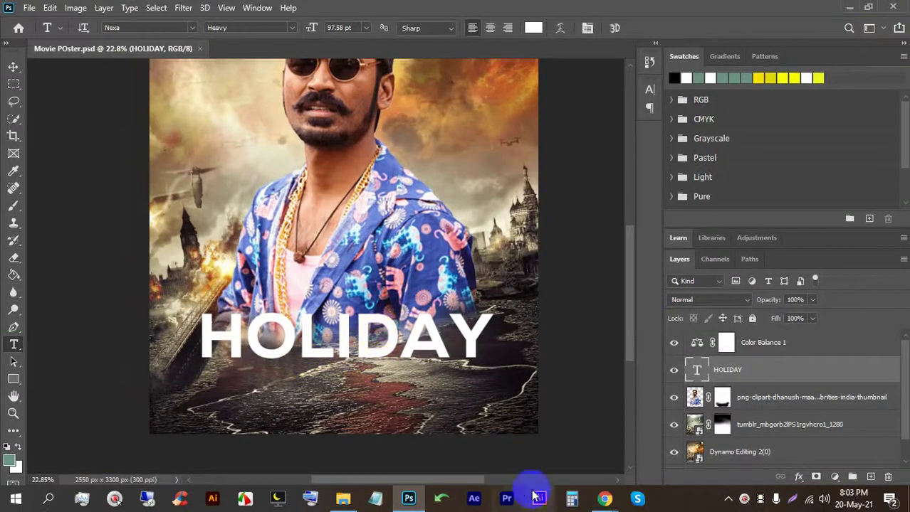
scroll(351, 345, "down", 3)
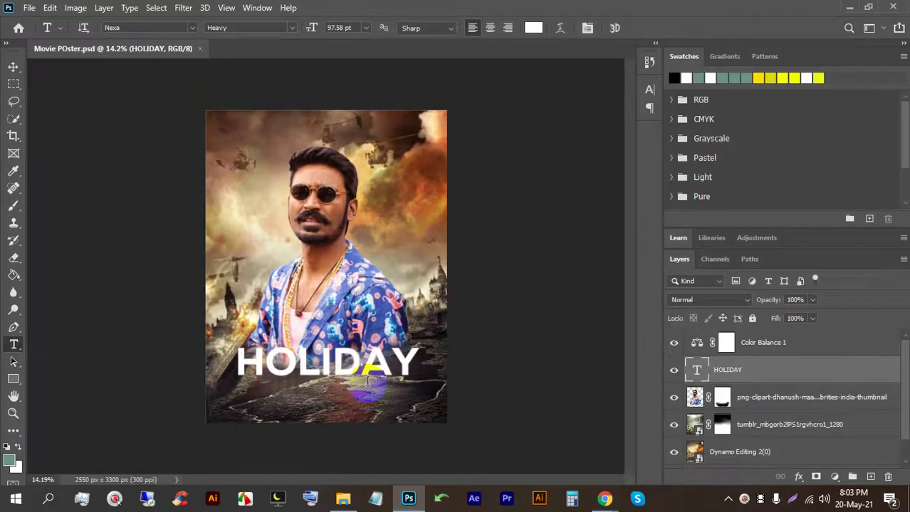
scroll(367, 381, "up", 3)
double_click(320, 385)
left_click(533, 28)
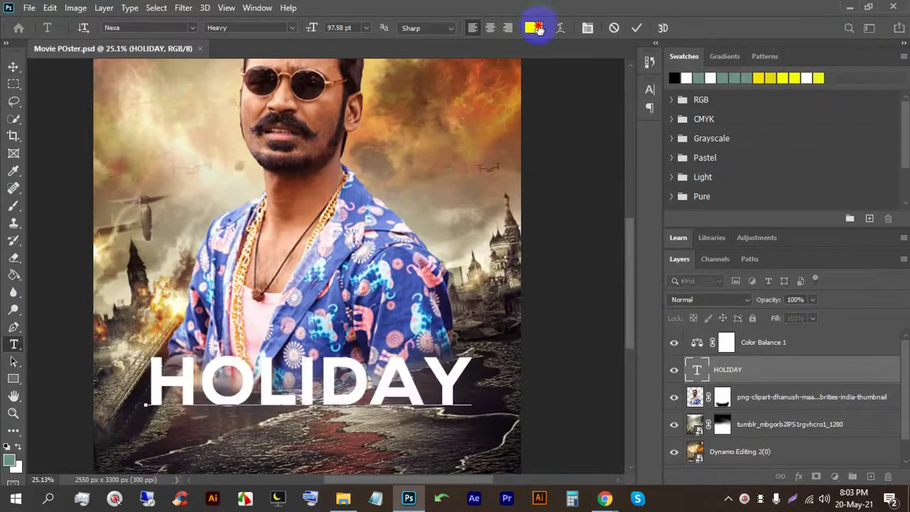
left_click(177, 107)
left_click_drag(176, 107, 130, 126)
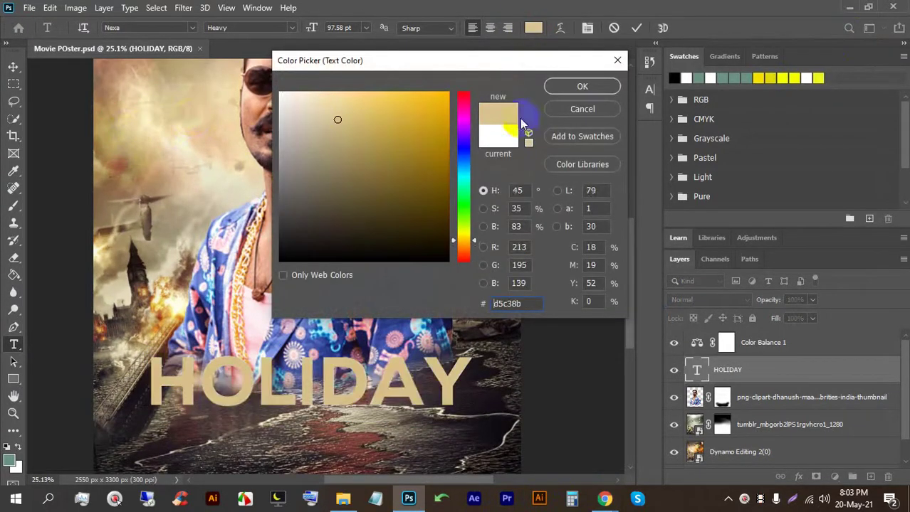
left_click(582, 85)
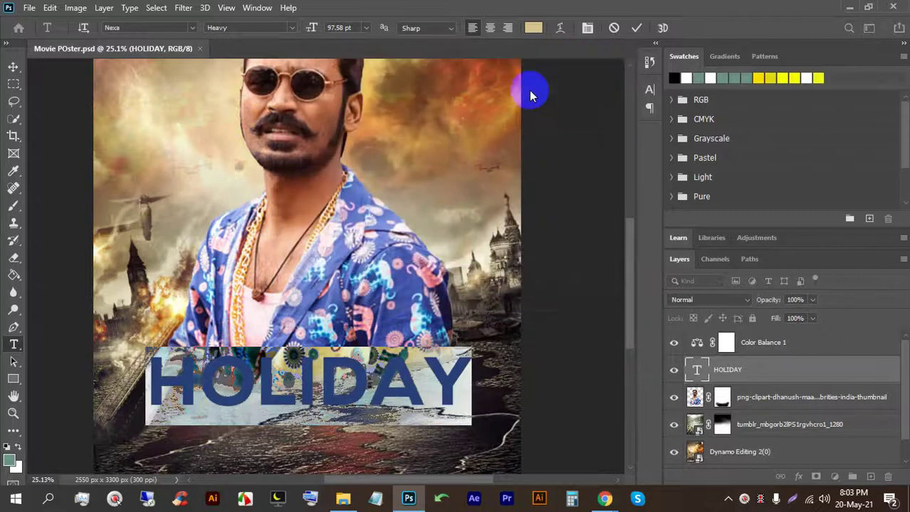
left_click(630, 28)
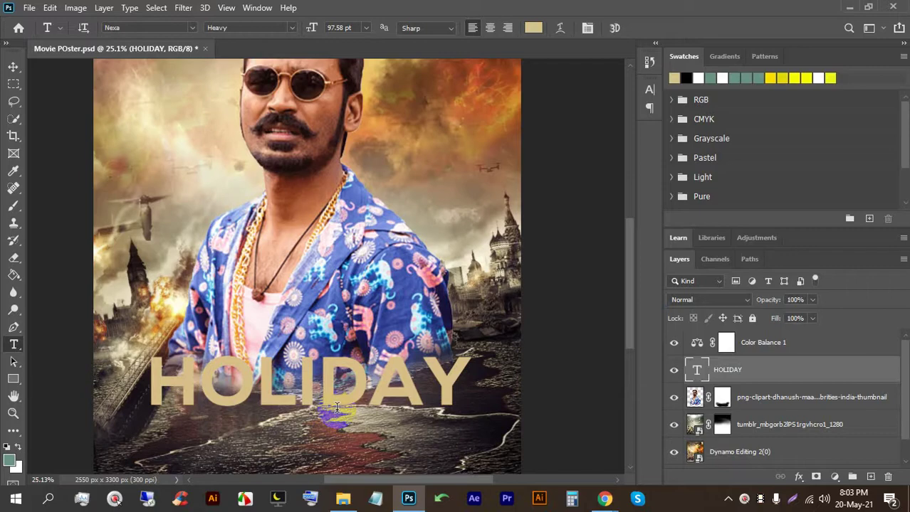
left_click(585, 499)
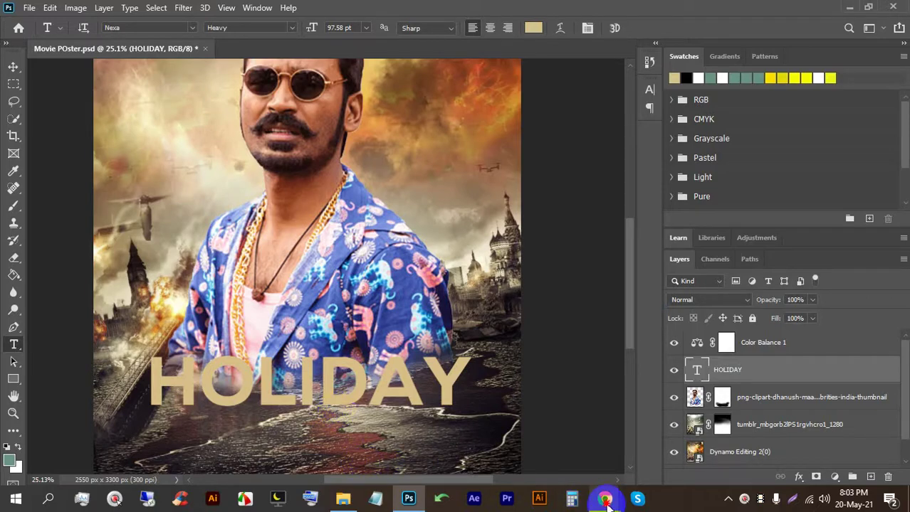
left_click(605, 500)
Step: Search for dafont in a new browser tab and open the DaFont website
left_click(272, 308)
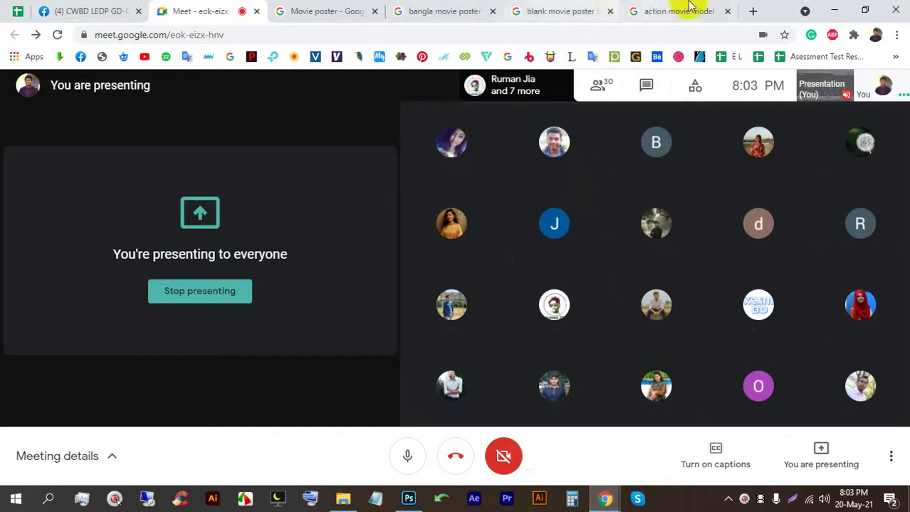
left_click(752, 11)
left_click(670, 33)
type("d")
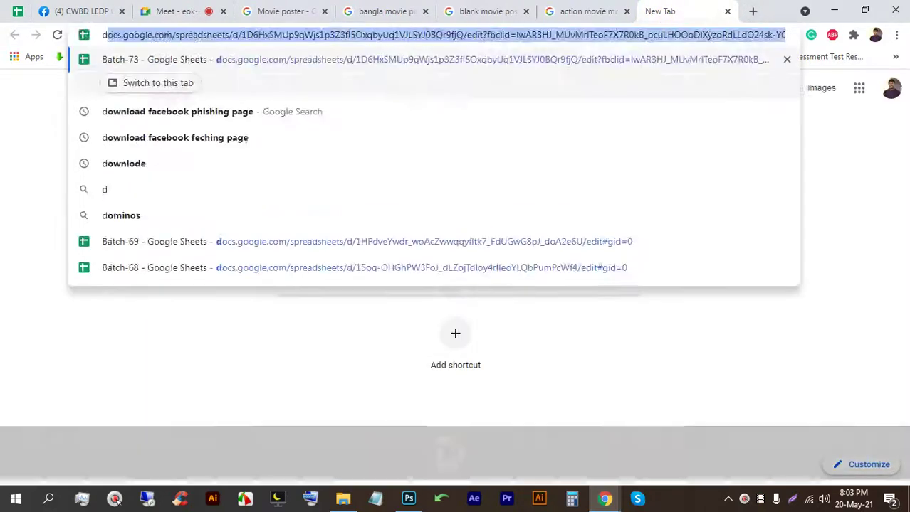
type("afont")
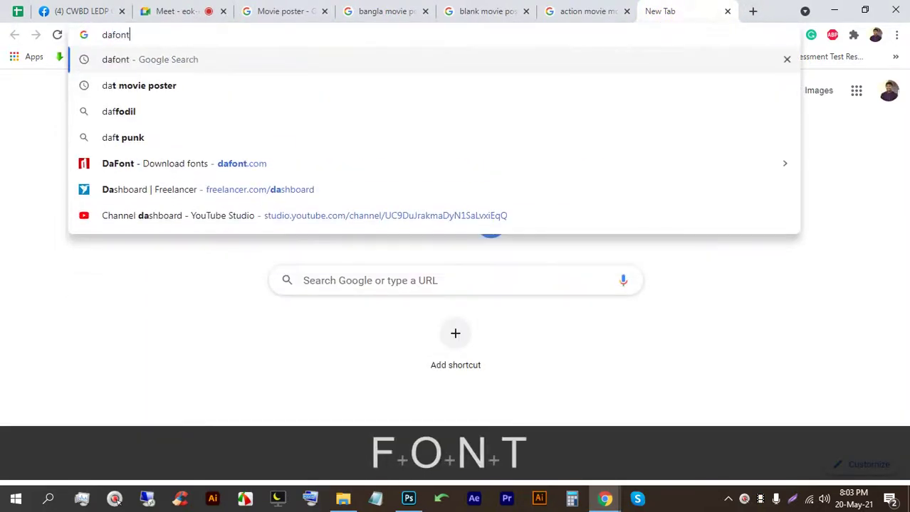
key("Return")
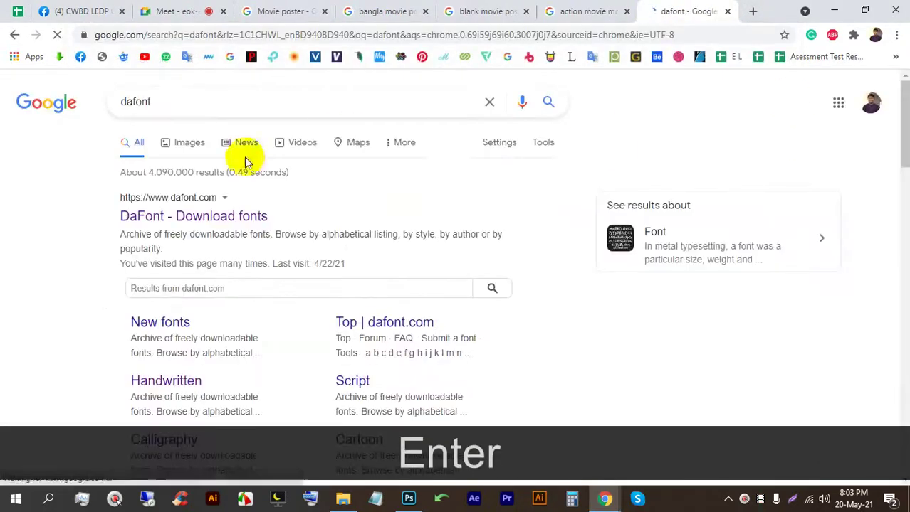
left_click(239, 214)
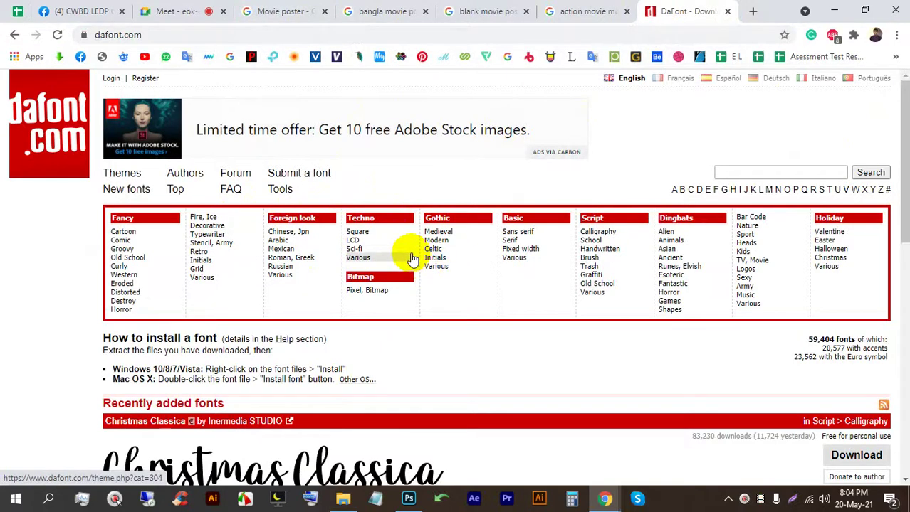
Step: Open the Fancy > Horror and Dingbats > TV, Movie categories in new tabs
scroll(114, 285, "down", 3)
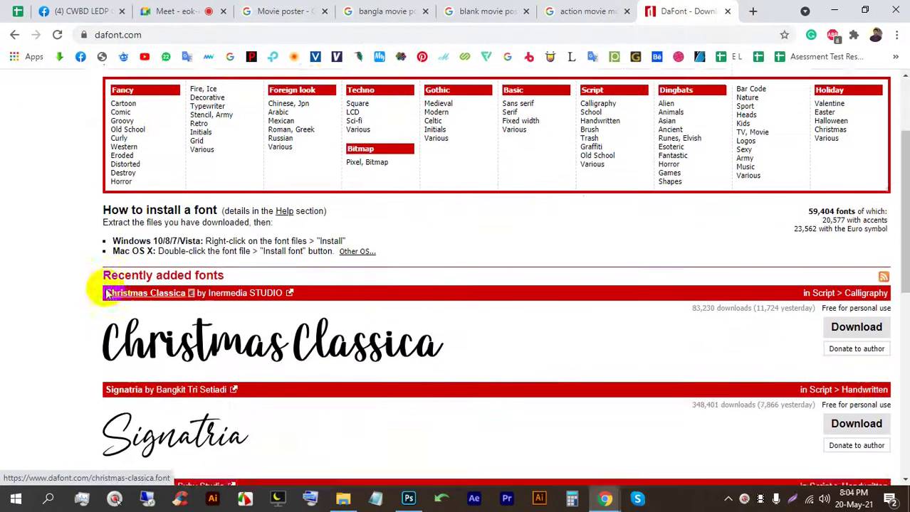
right_click(120, 175)
left_click(142, 182)
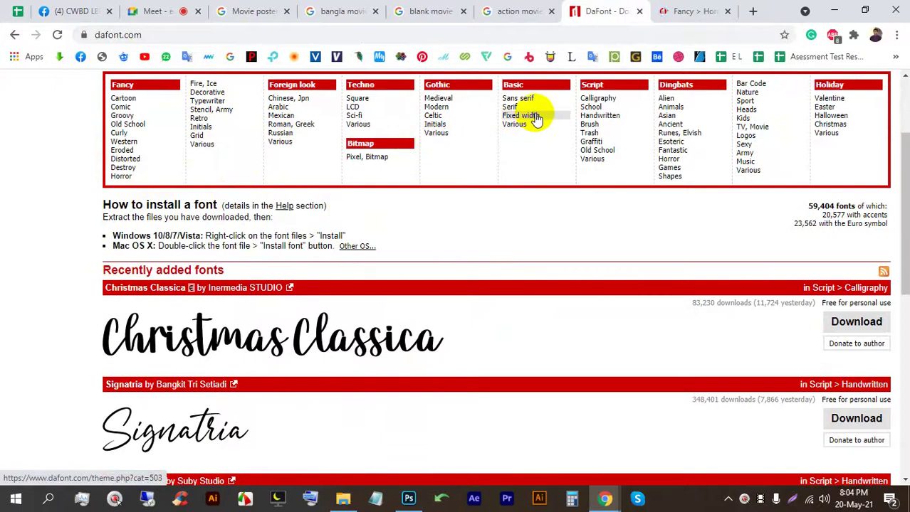
right_click(760, 131)
left_click(768, 135)
Step: Browse the TV, Movie fonts, then scroll through the Horror font listing
left_click(683, 11)
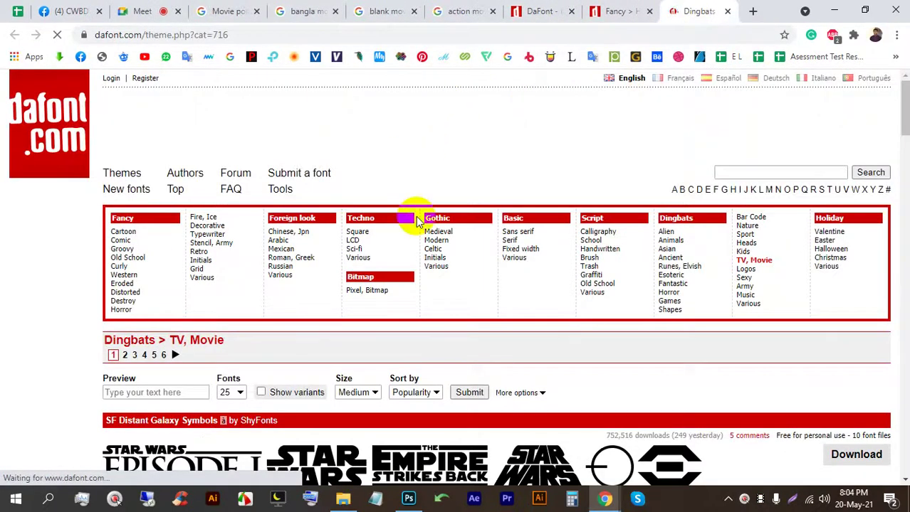
scroll(417, 221, "down", 20)
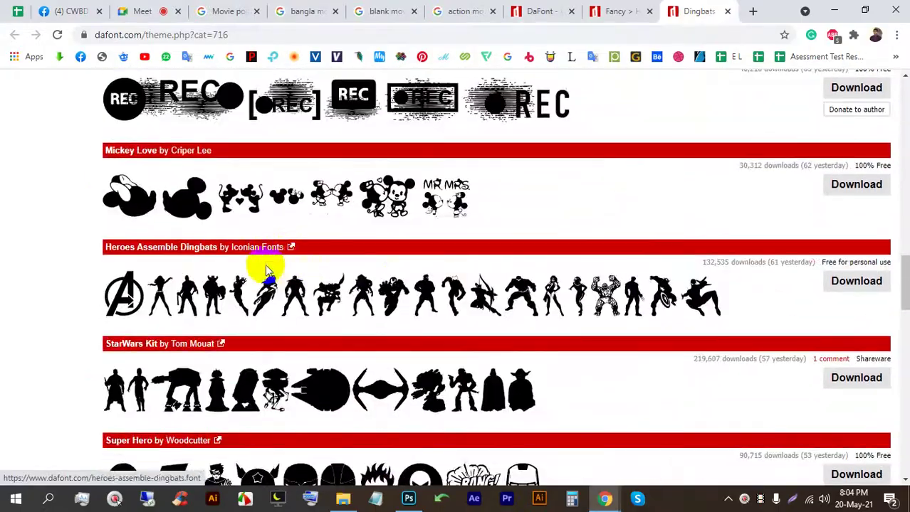
scroll(265, 270, "up", 6)
scroll(641, 268, "down", 18)
scroll(274, 234, "up", 2)
scroll(378, 237, "down", 7)
scroll(387, 233, "down", 6)
left_click(618, 11)
scroll(324, 285, "down", 11)
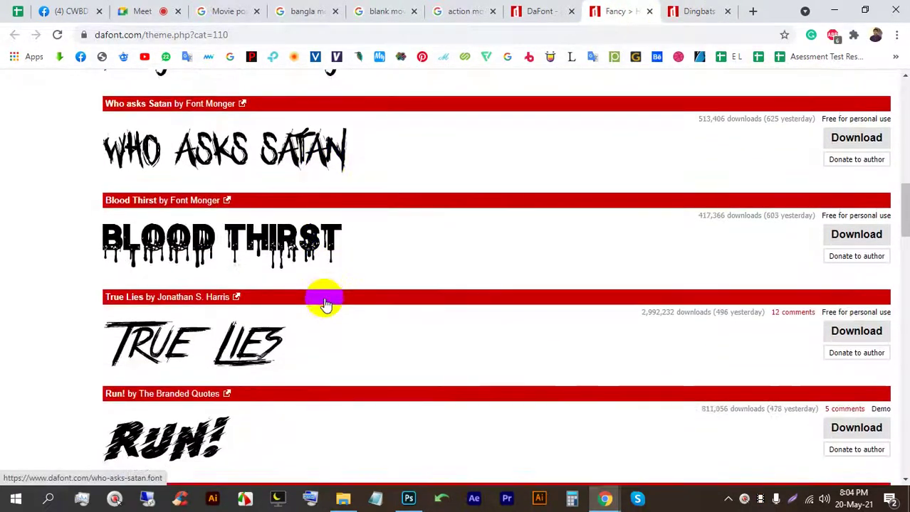
scroll(325, 298, "down", 3)
scroll(304, 203, "down", 2)
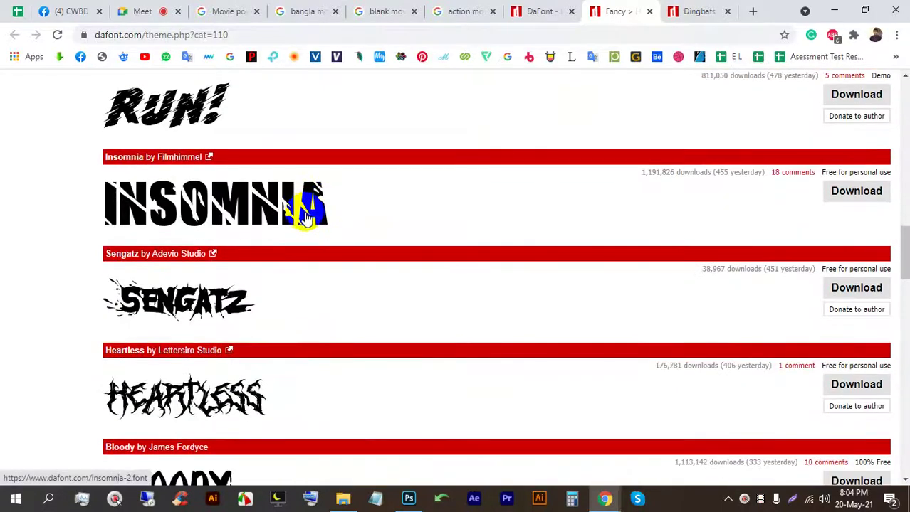
scroll(304, 214, "down", 7)
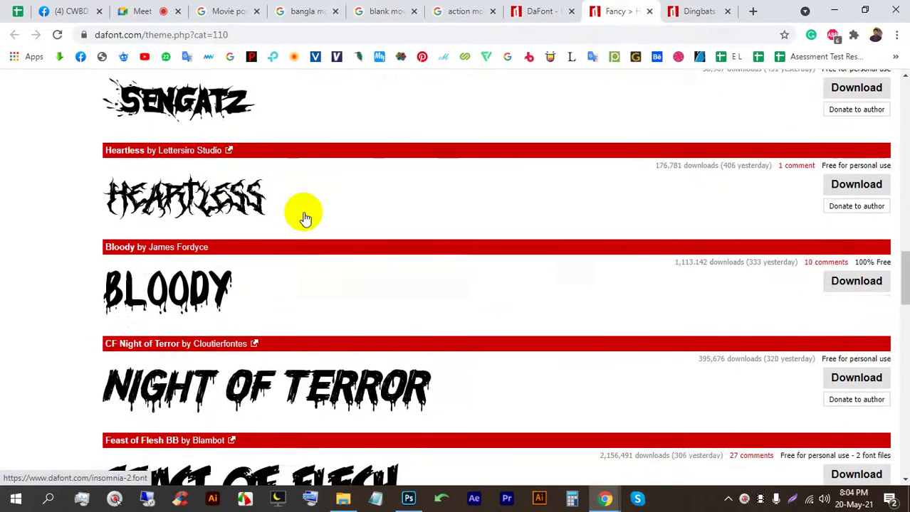
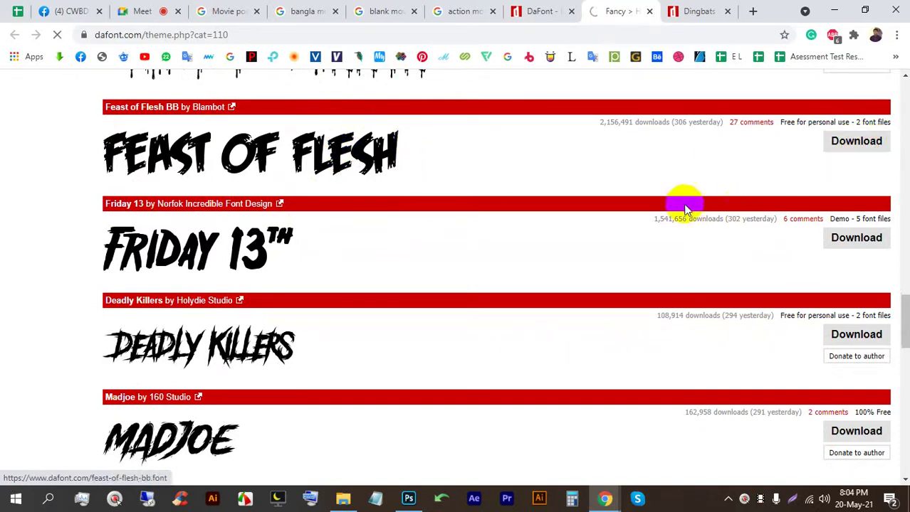
Step: Install the Feast of Flesh BB Italic font from the archive, replacing the existing copy
left_click(98, 461)
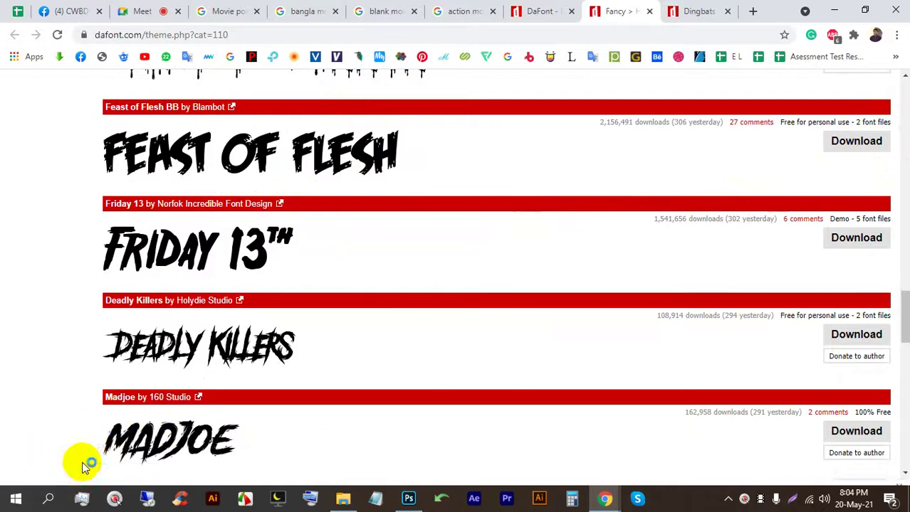
left_click(107, 188)
double_click(107, 187)
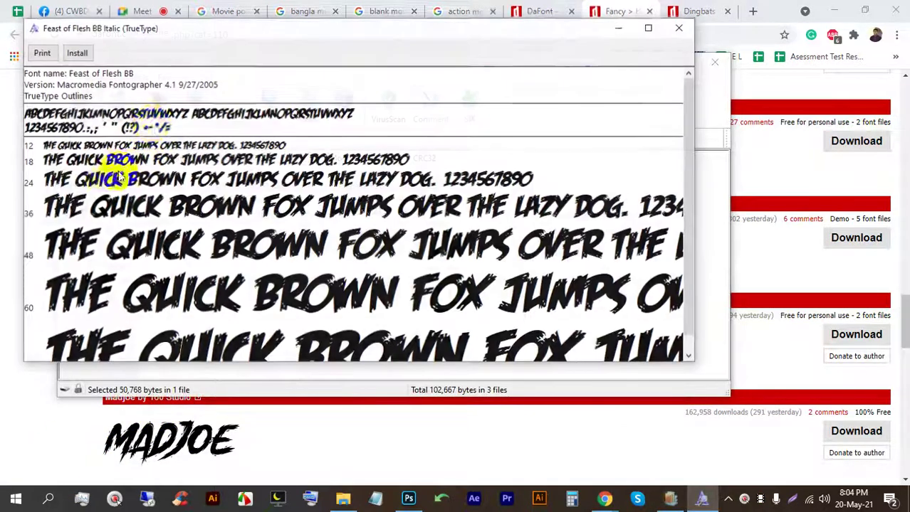
left_click(77, 54)
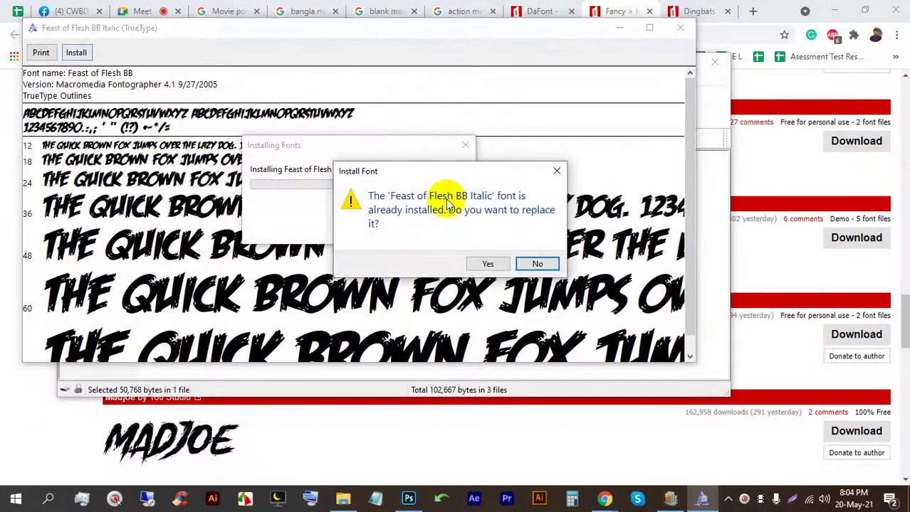
left_click(487, 264)
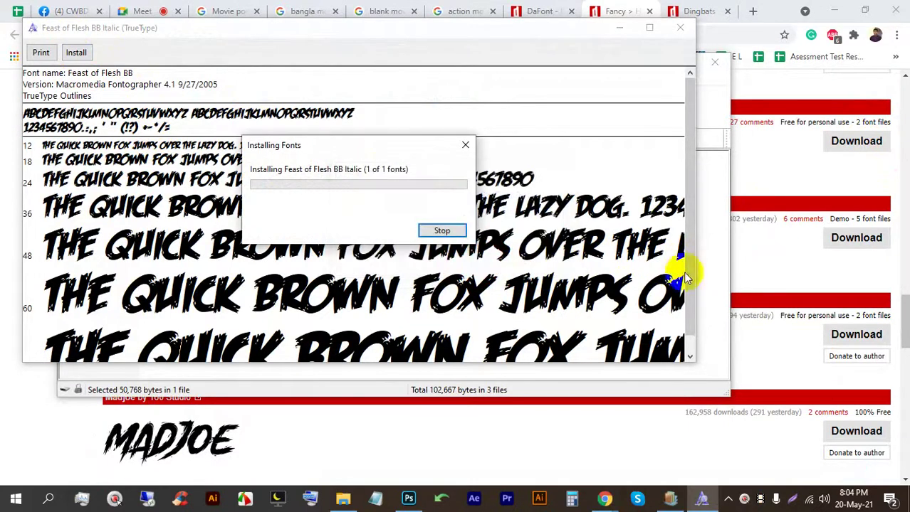
Step: Install the regular Feast of Flesh BB font and bring the Movie Poster document back
left_click(720, 269)
double_click(89, 199)
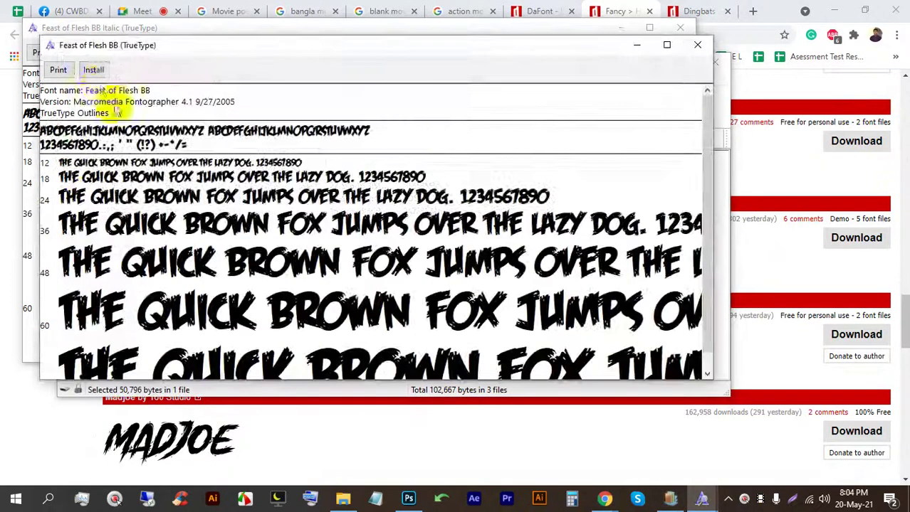
left_click(93, 70)
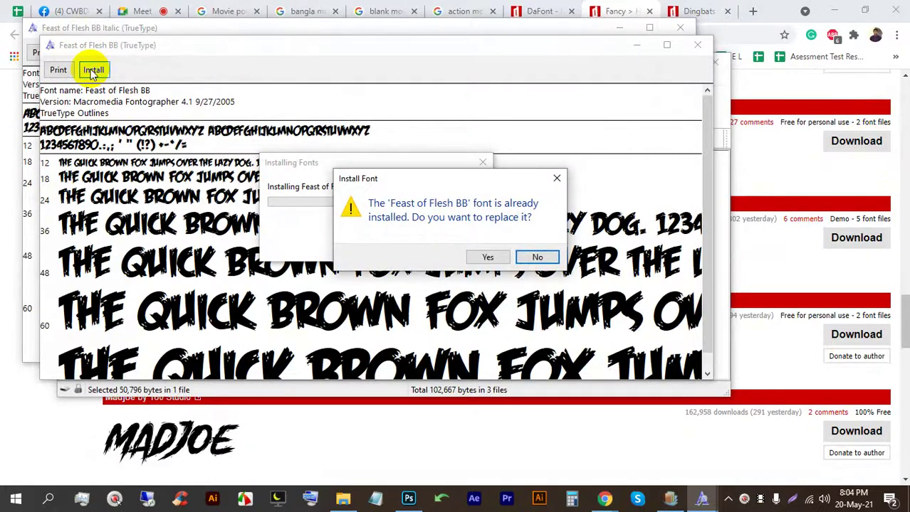
left_click(543, 257)
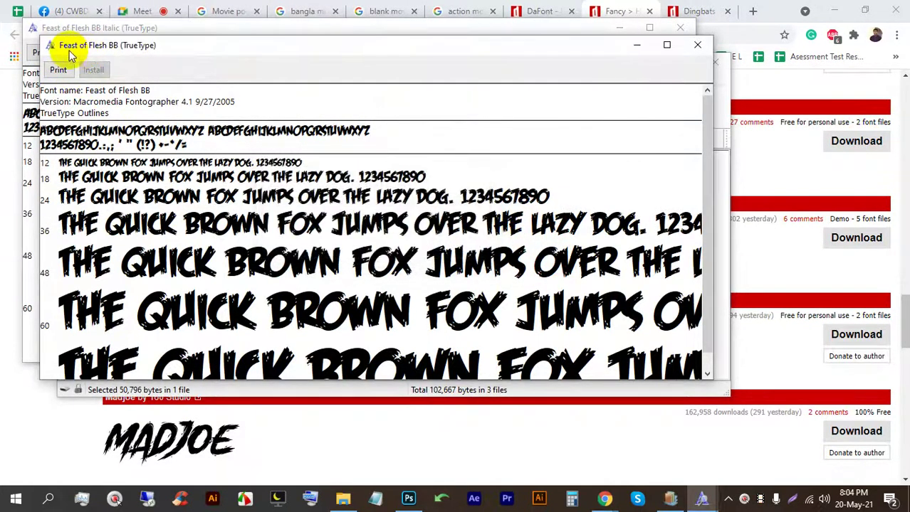
left_click(408, 498)
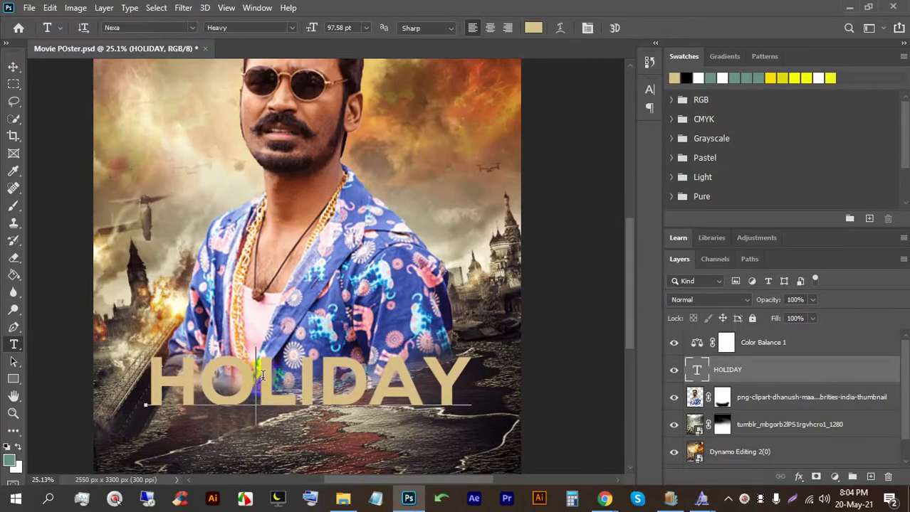
Step: Set the HOLIDAY title in Feast of Flesh BB Regular
double_click(274, 377)
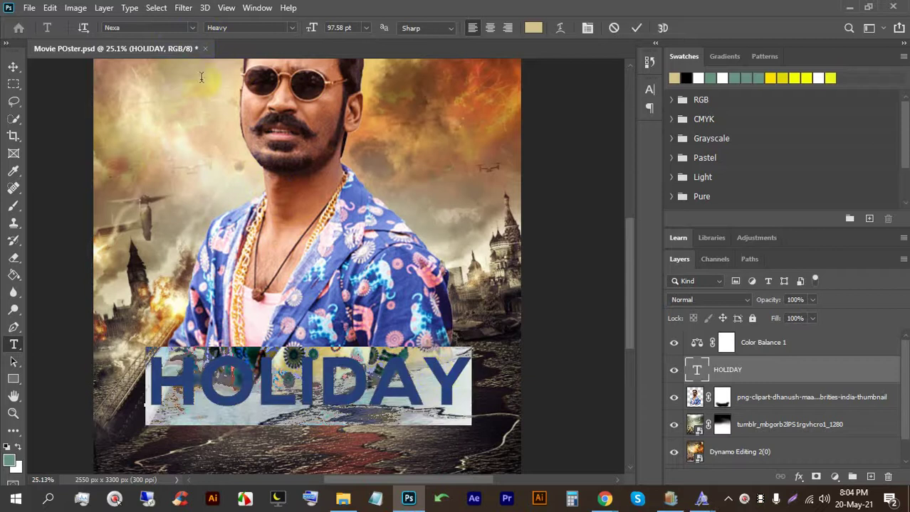
left_click(149, 29)
type("fe")
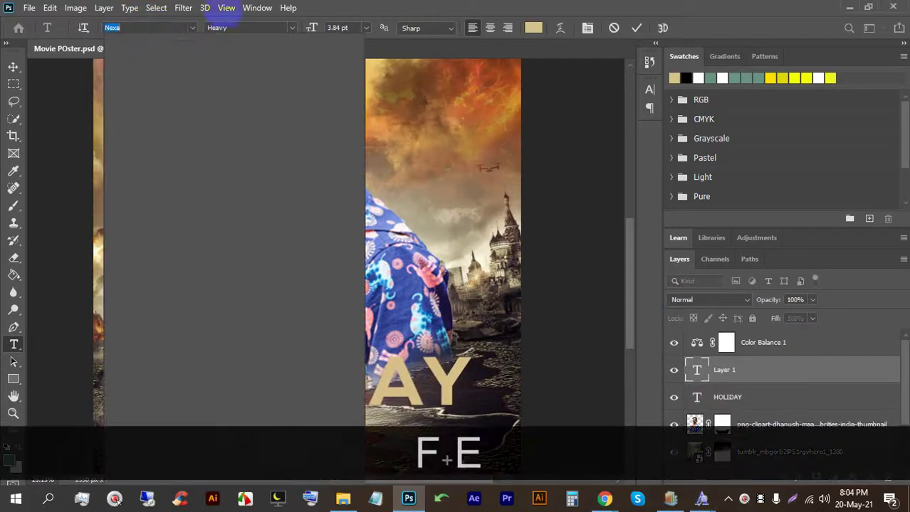
type("a")
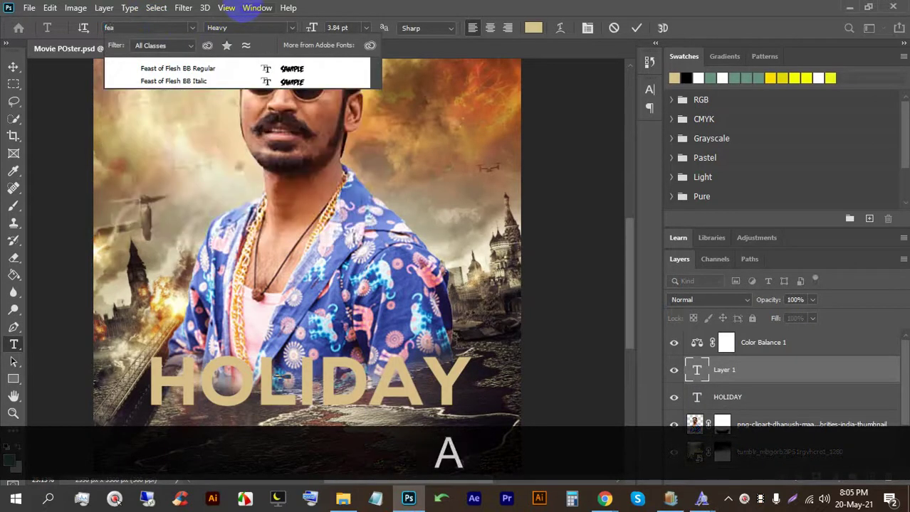
left_click(180, 69)
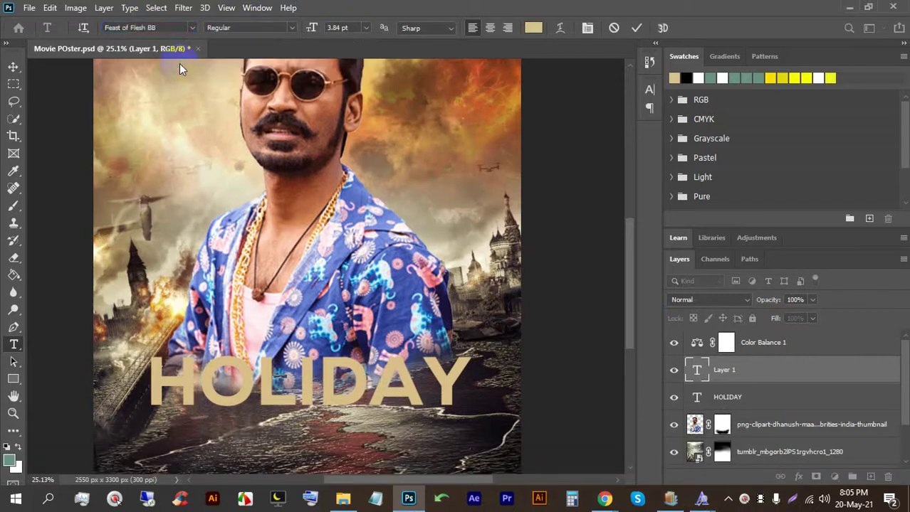
left_click(633, 30)
double_click(378, 377)
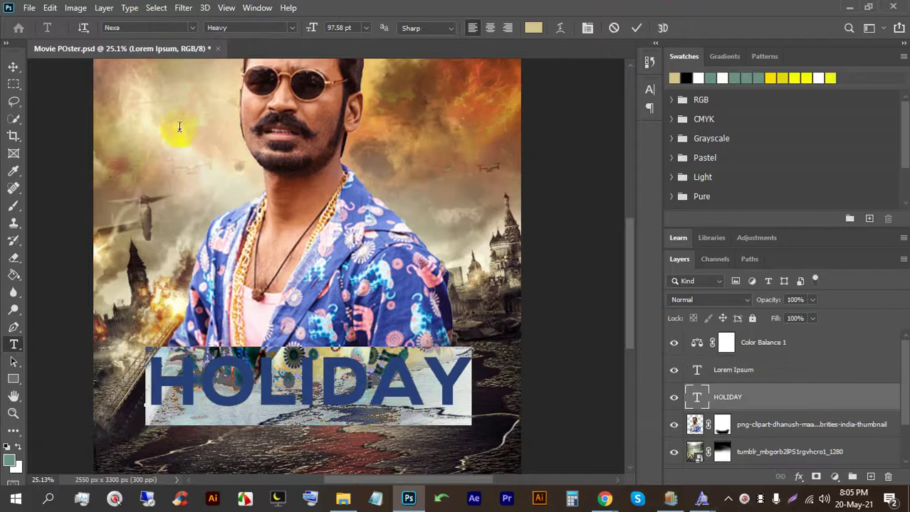
type("fea")
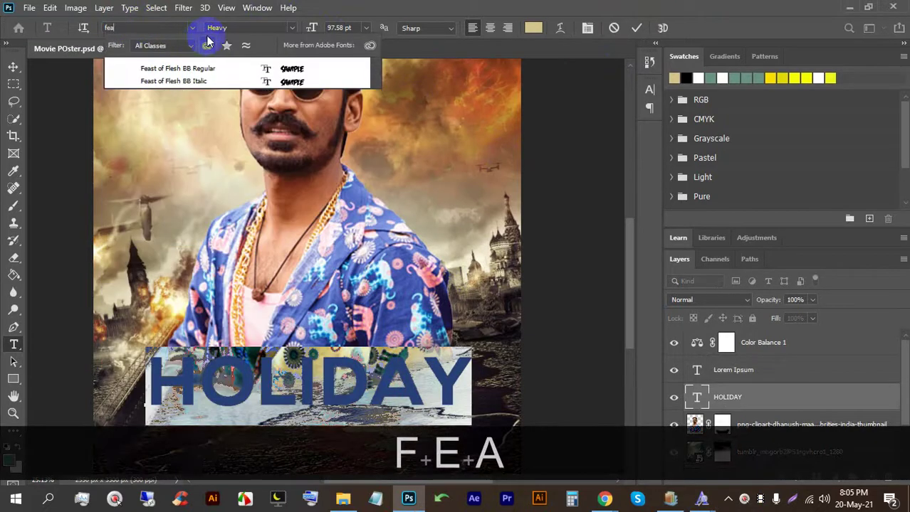
left_click(183, 74)
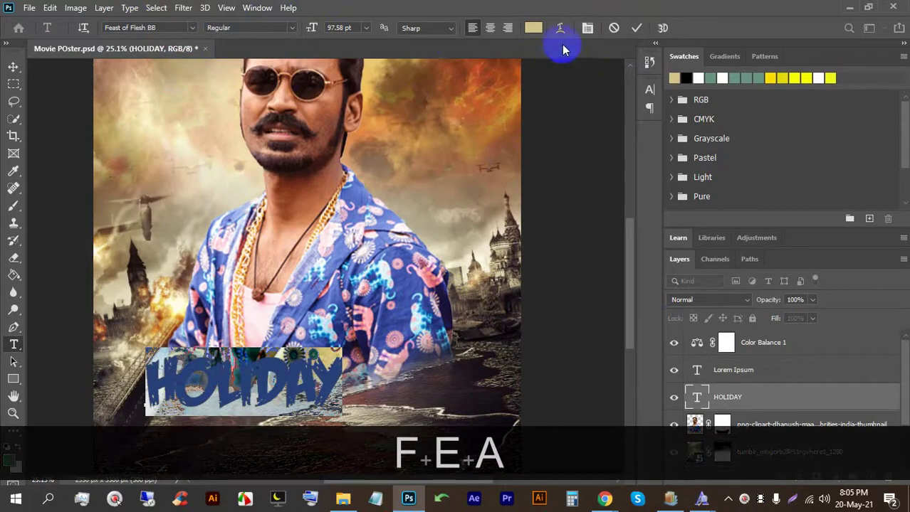
left_click(635, 29)
Step: Enlarge the HOLIDAY title across the poster bottom and save the document
left_click(13, 66)
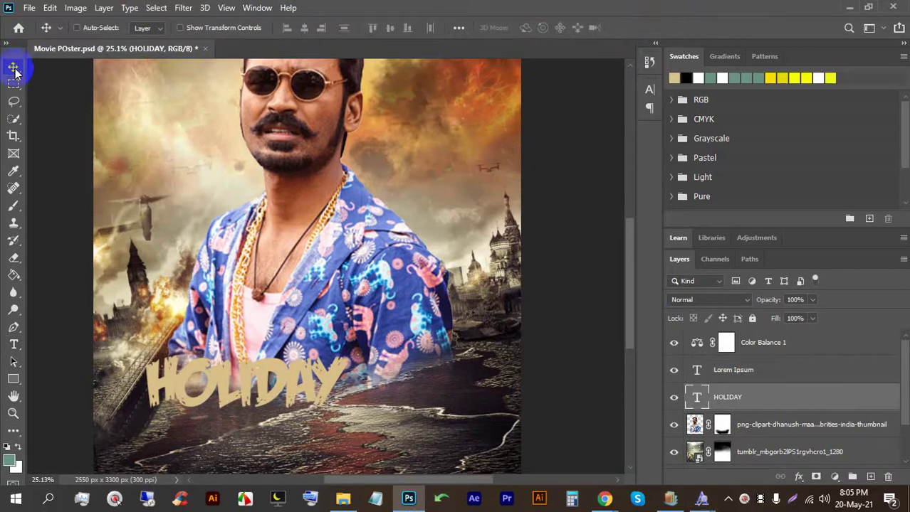
key("ctrl+t")
left_click_drag(260, 358, 295, 359)
left_click(660, 30)
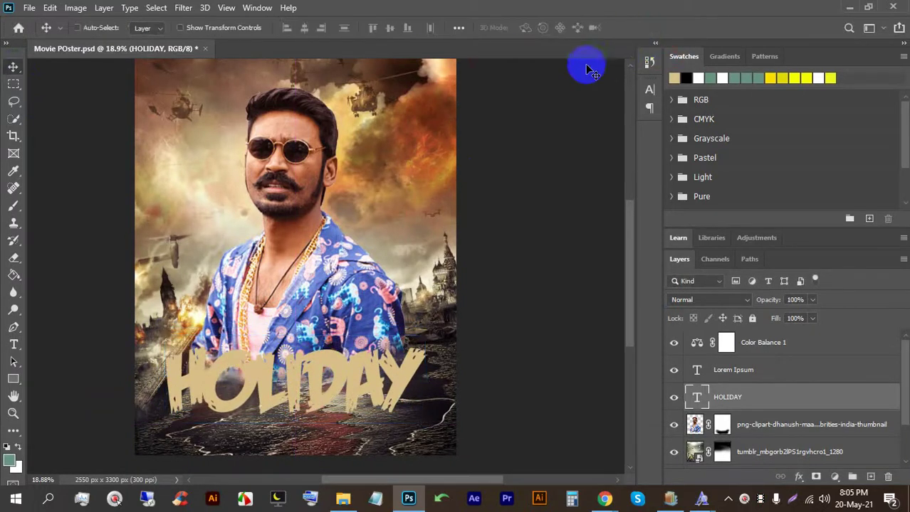
key("ctrl+s")
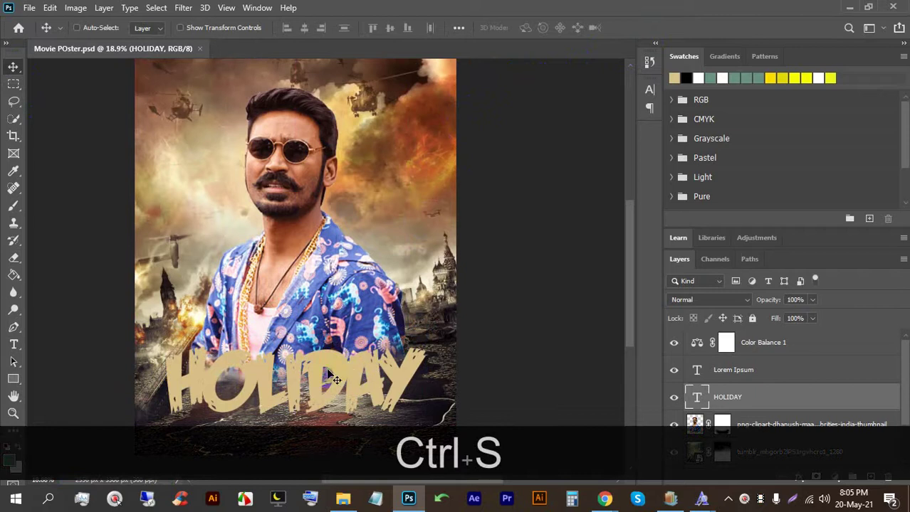
Step: Recolour the HOLIDAY text bright red (#ec0536)
double_click(331, 378)
left_click(535, 29)
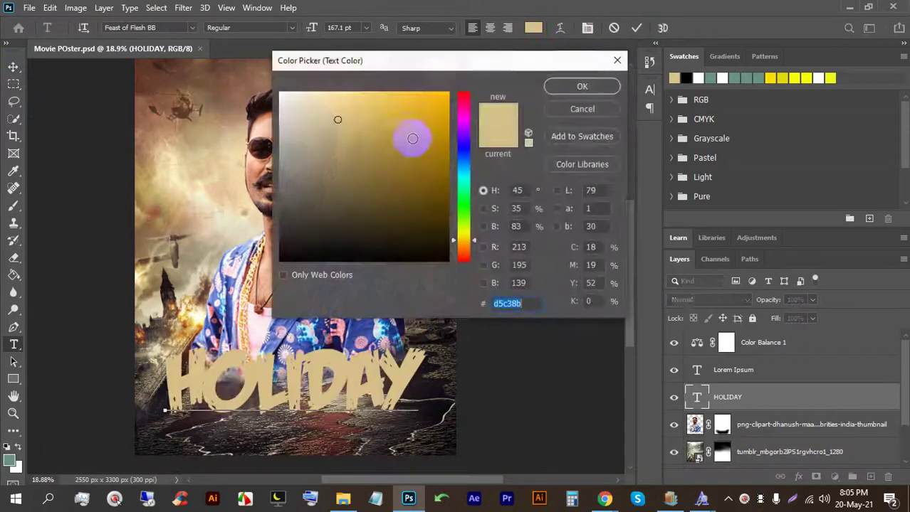
left_click(466, 97)
left_click(446, 105)
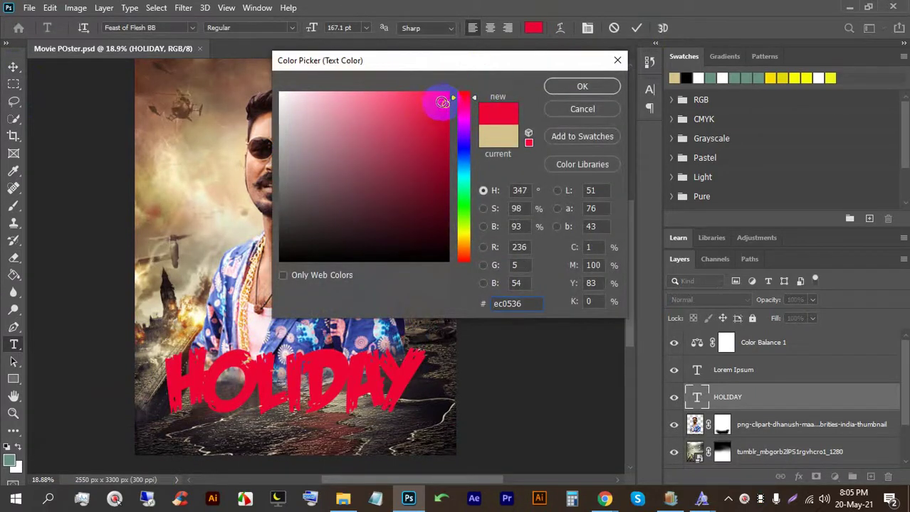
left_click(582, 85)
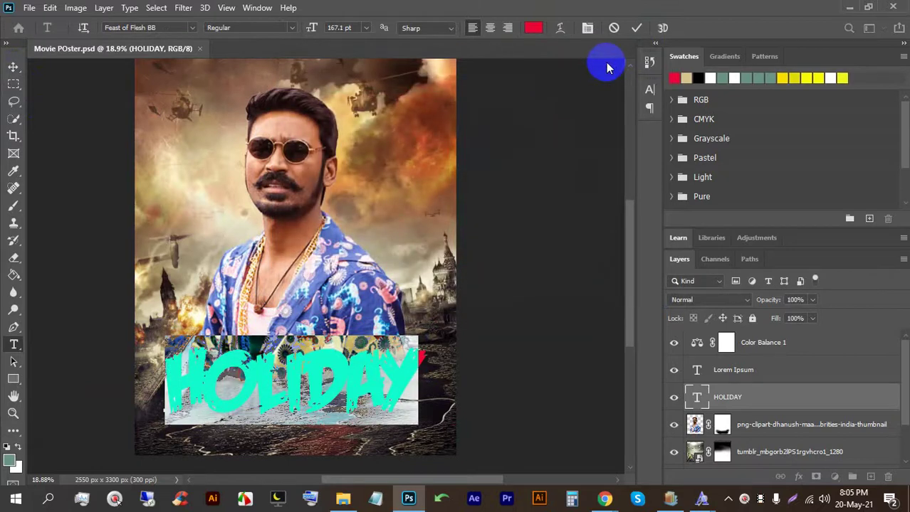
left_click(636, 30)
Step: Return to the browser and scroll through the Movie poster image results
key("v")
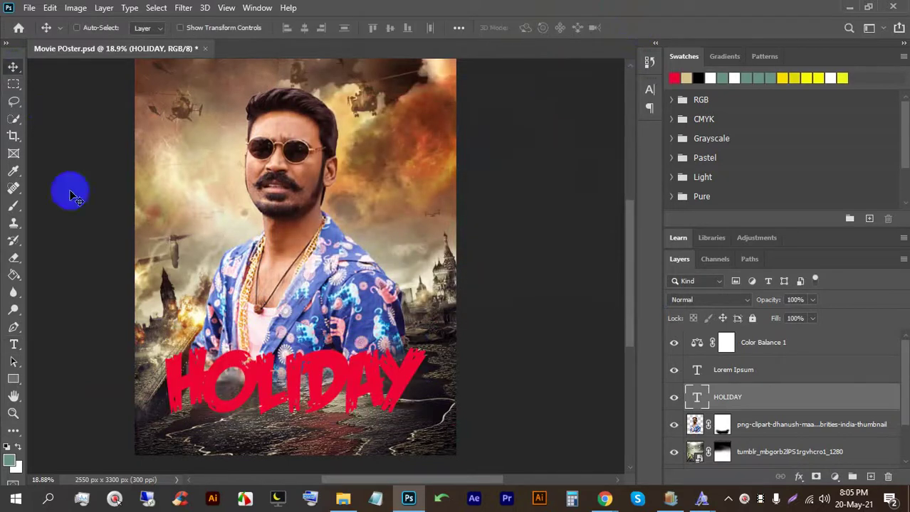
mouse_move(601, 497)
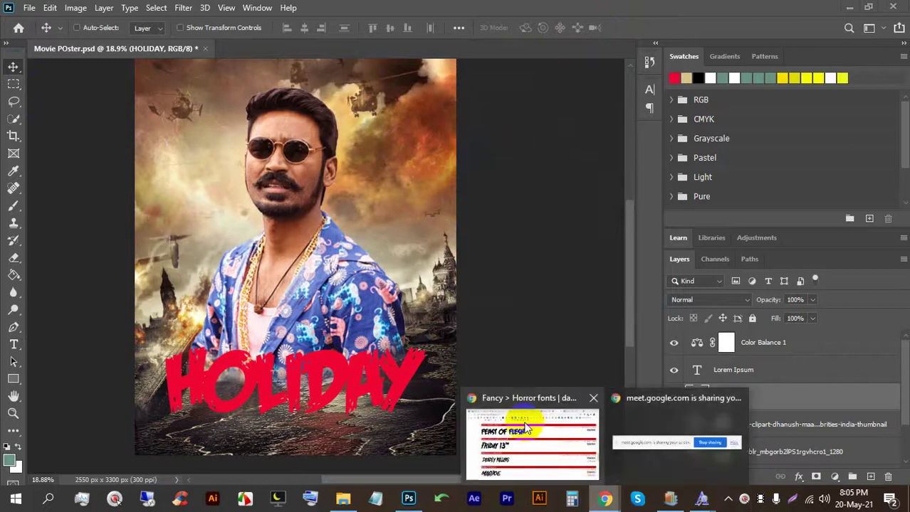
left_click(523, 425)
left_click(231, 11)
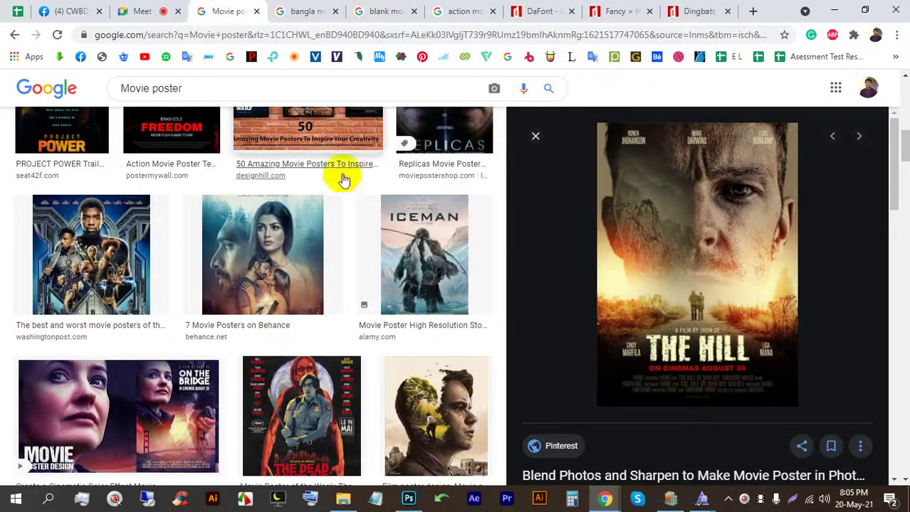
scroll(327, 228, "down", 2)
scroll(314, 271, "down", 1)
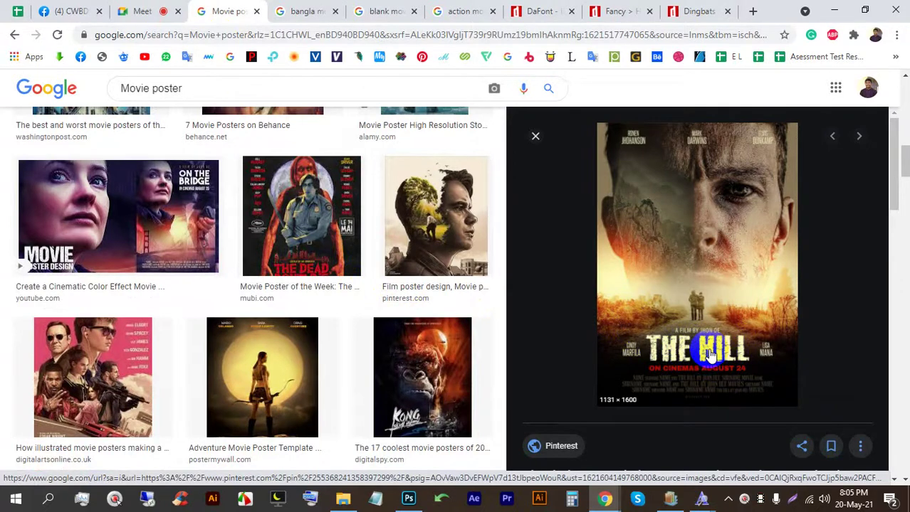
Step: Look through the Meet, action movie model, blank and bangla poster tabs, then return to Movie poster results
left_click(158, 11)
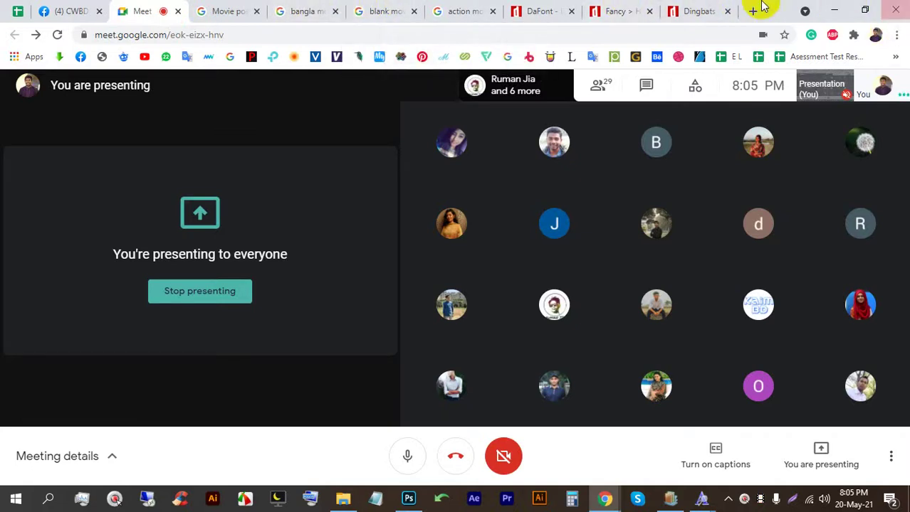
left_click(437, 8)
left_click(388, 7)
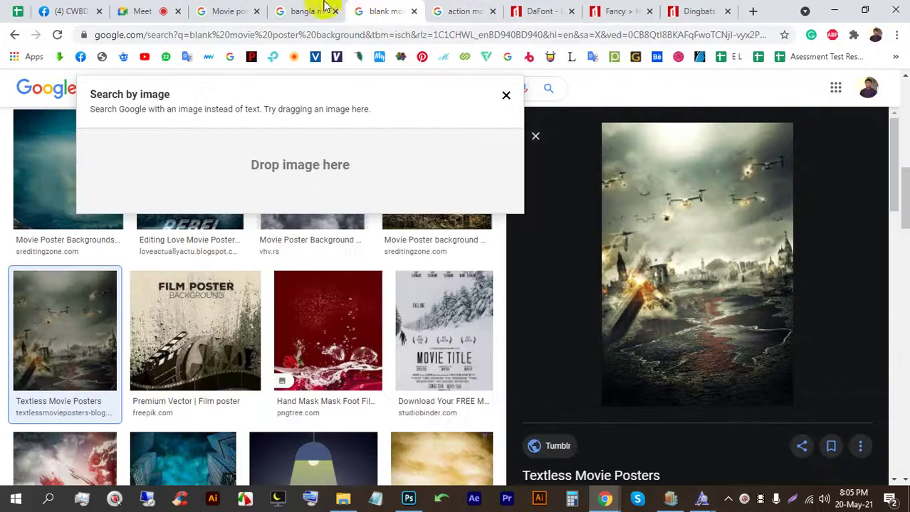
left_click(299, 9)
left_click(222, 7)
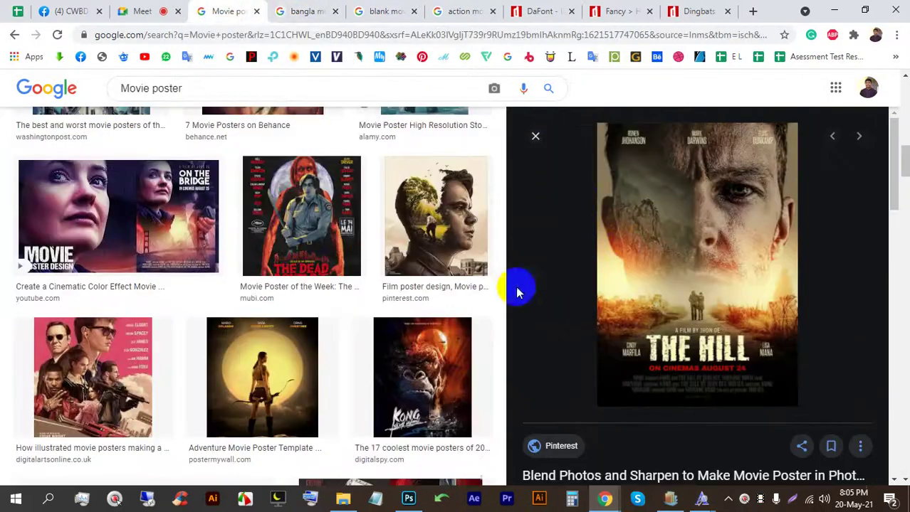
scroll(325, 331, "down", 4)
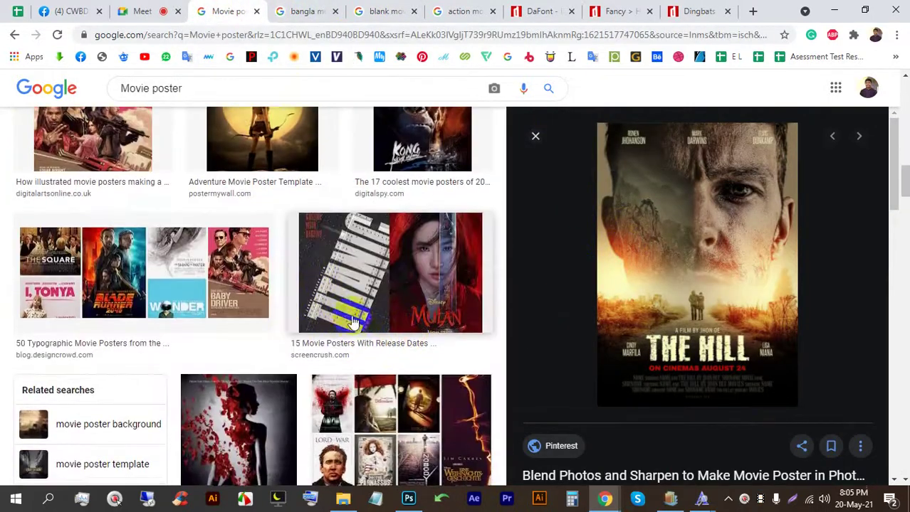
Step: Preview the adventure template, Dora and Adventures of Johnny Tao posters for reference
left_click(300, 196)
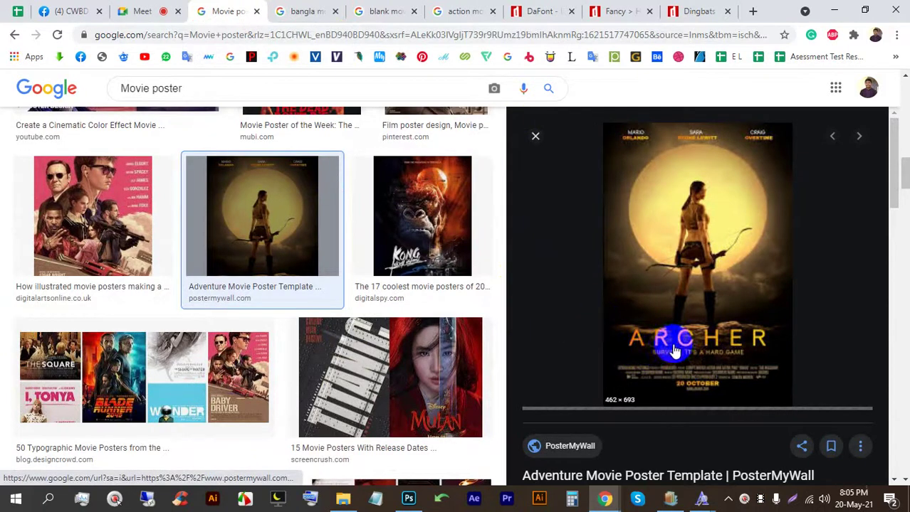
scroll(701, 341, "down", 3)
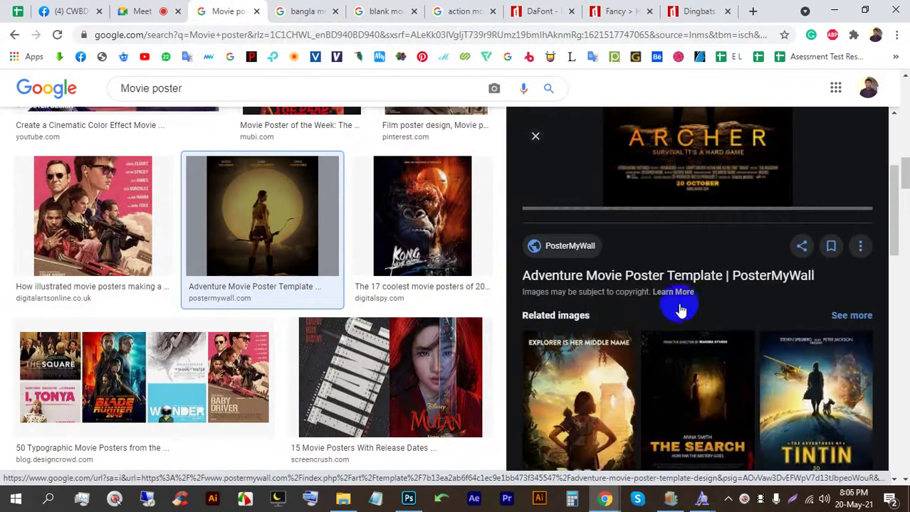
scroll(676, 305, "up", 3)
scroll(700, 260, "down", 3)
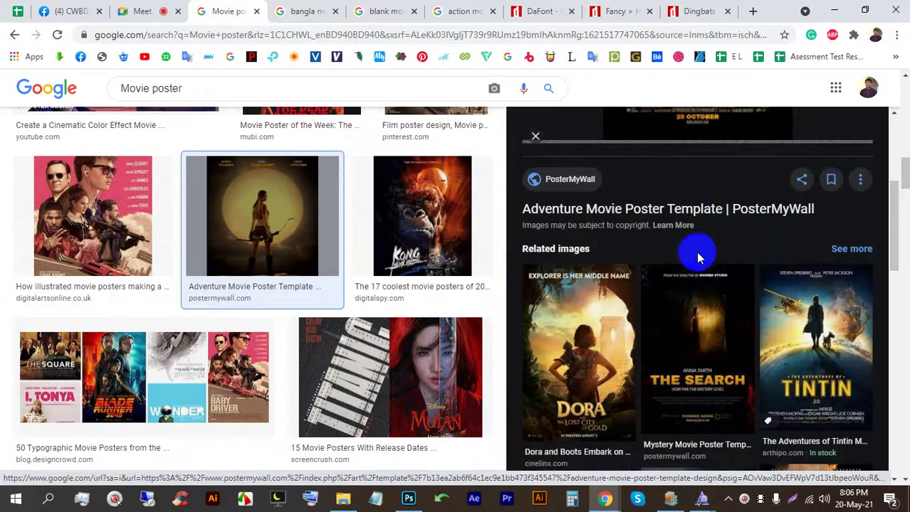
left_click(610, 381)
scroll(726, 342, "down", 5)
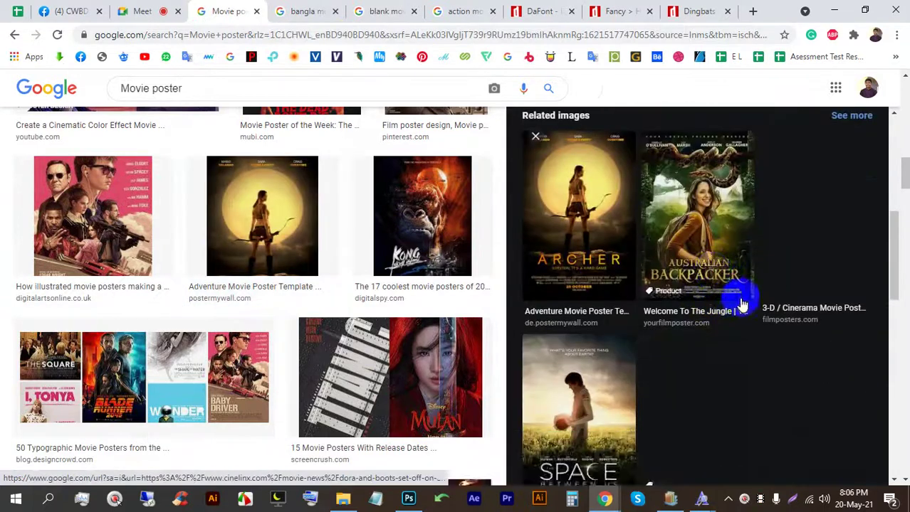
scroll(576, 321, "down", 3)
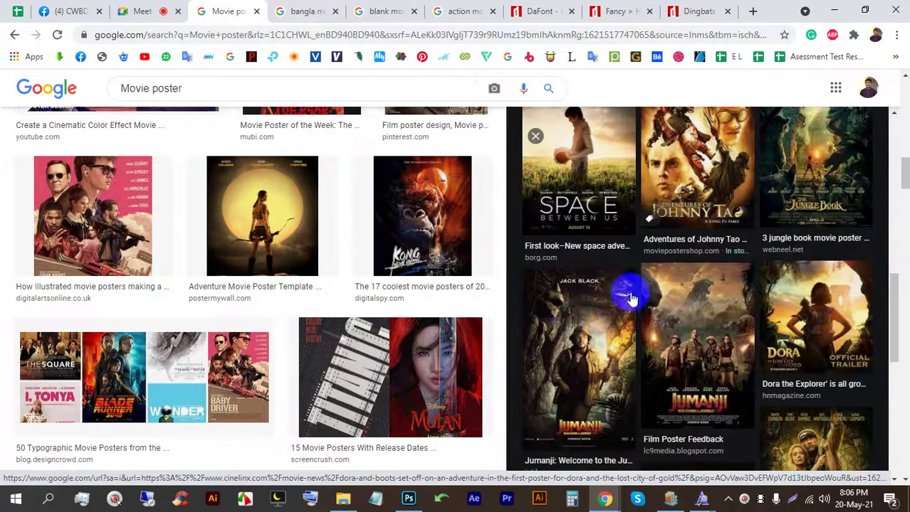
left_click(662, 197)
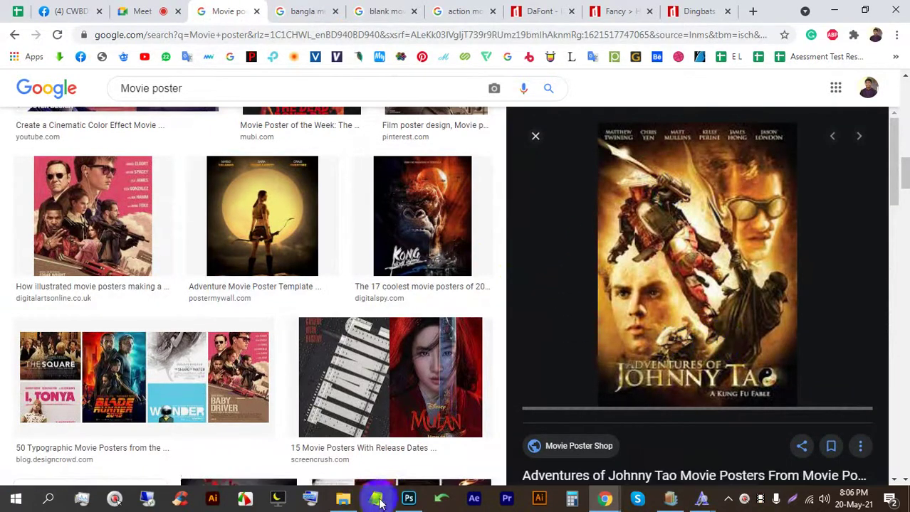
left_click(408, 498)
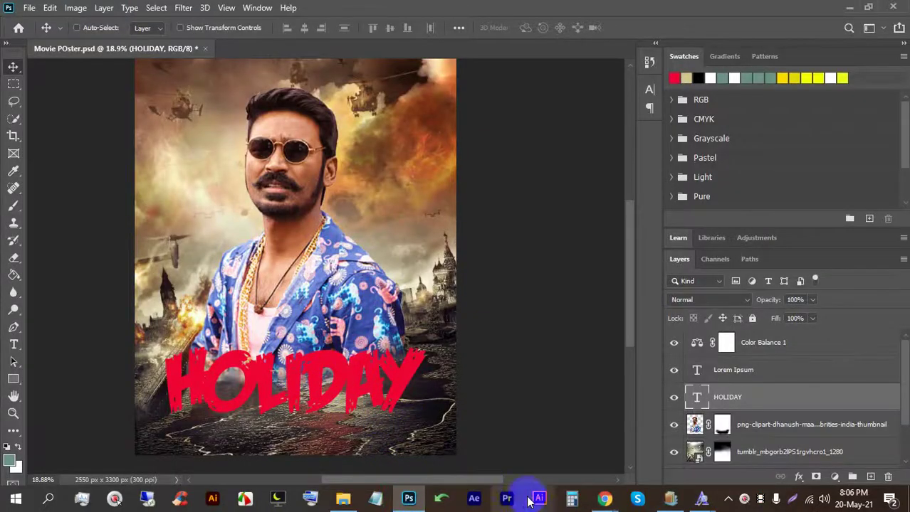
left_click(558, 456)
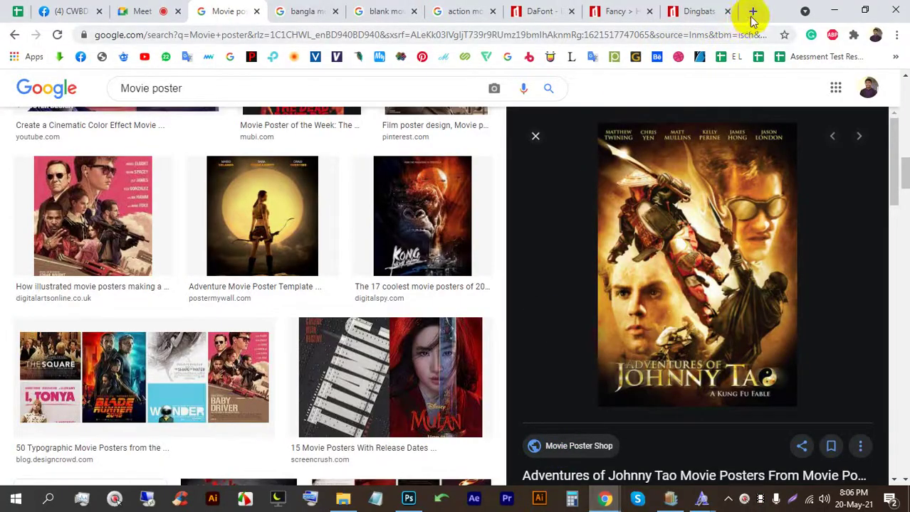
left_click(752, 12)
Step: Search Google for 'metallic background', admitting the waiting person to the video call midway
left_click(636, 37)
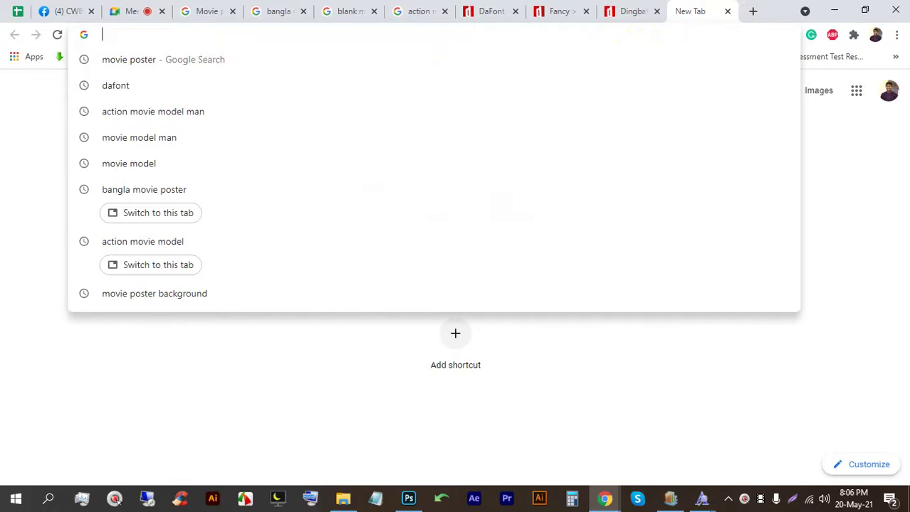
type("metalic")
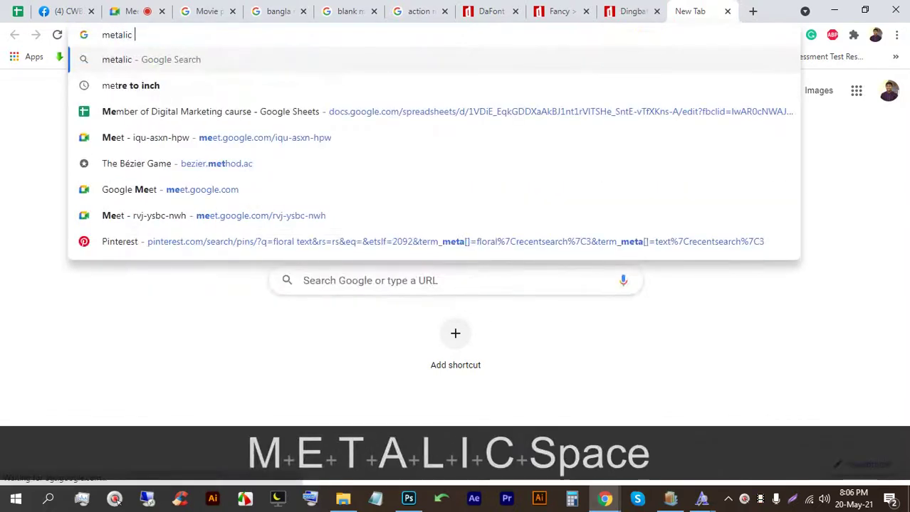
left_click(129, 11)
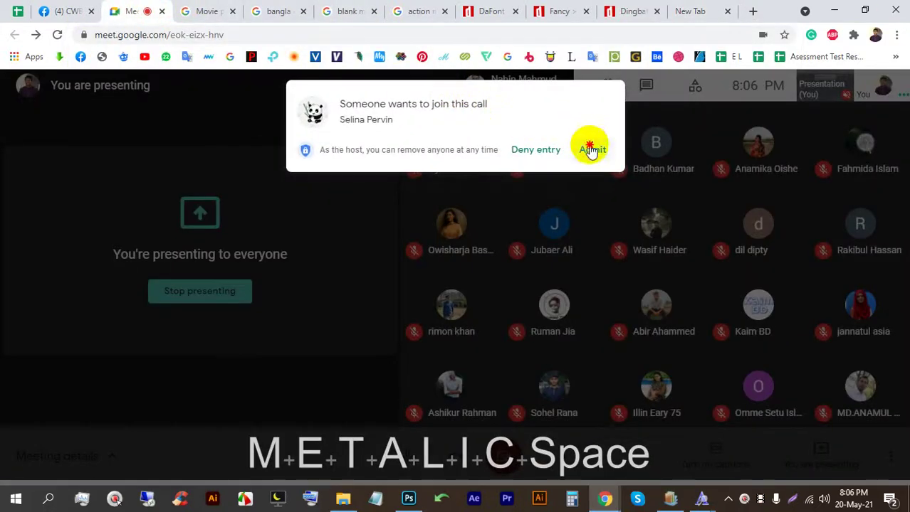
left_click(591, 150)
left_click(691, 11)
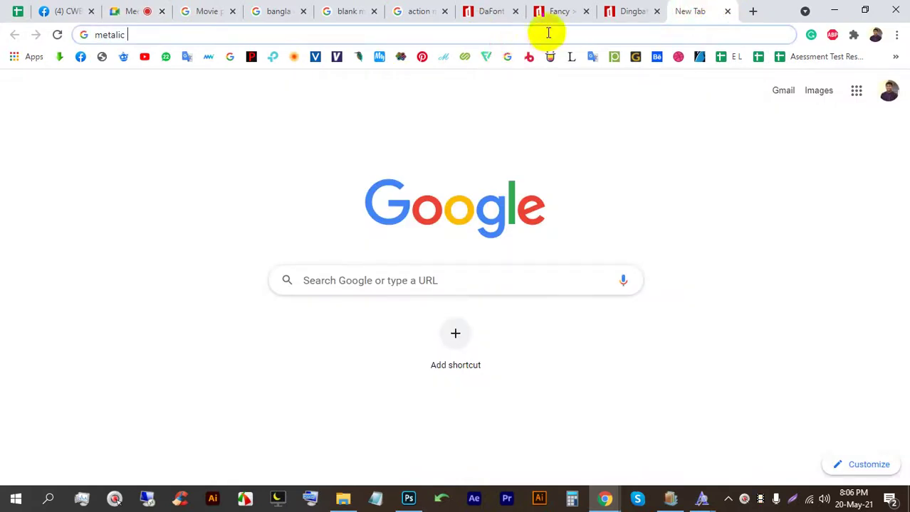
type("bacj")
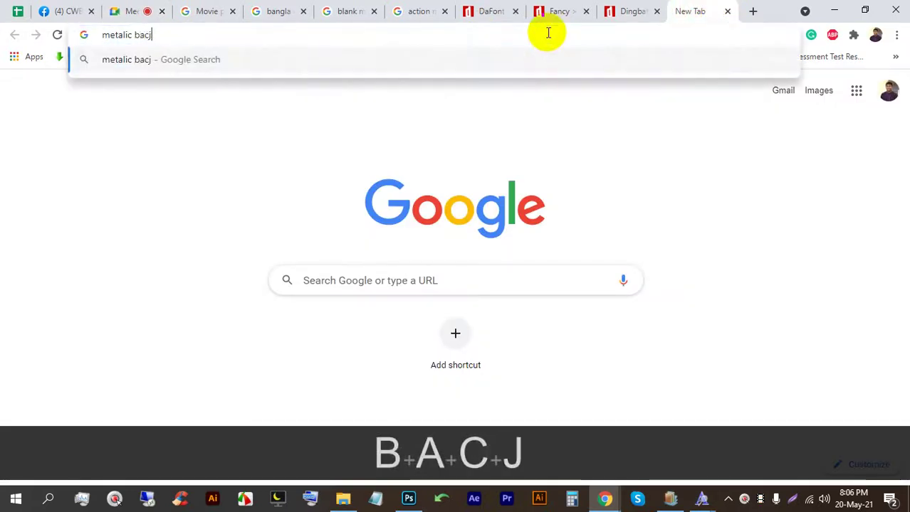
key("BackSpace")
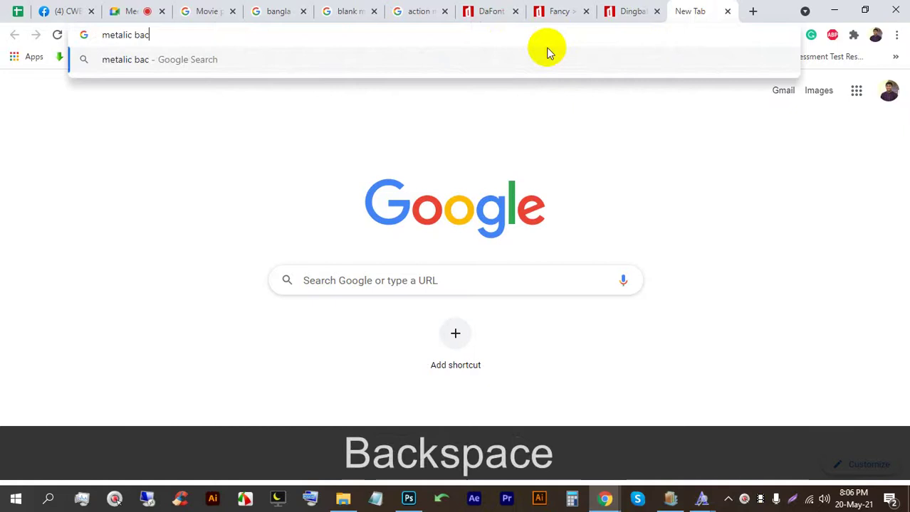
type("ckgrount")
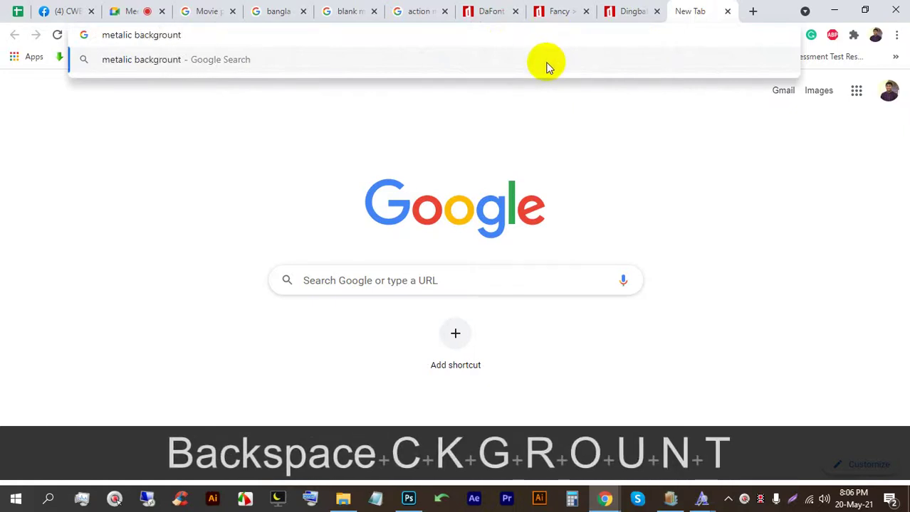
key("BackSpace")
type("d")
key("Return")
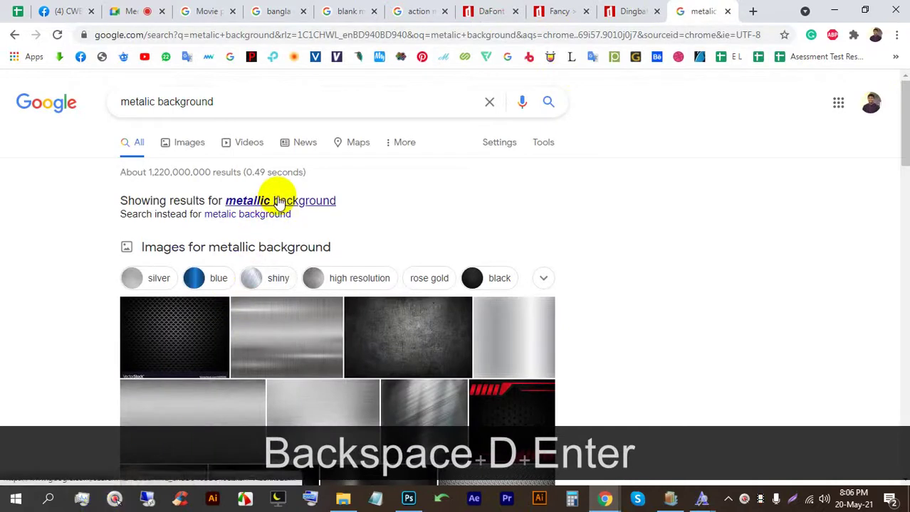
left_click(278, 202)
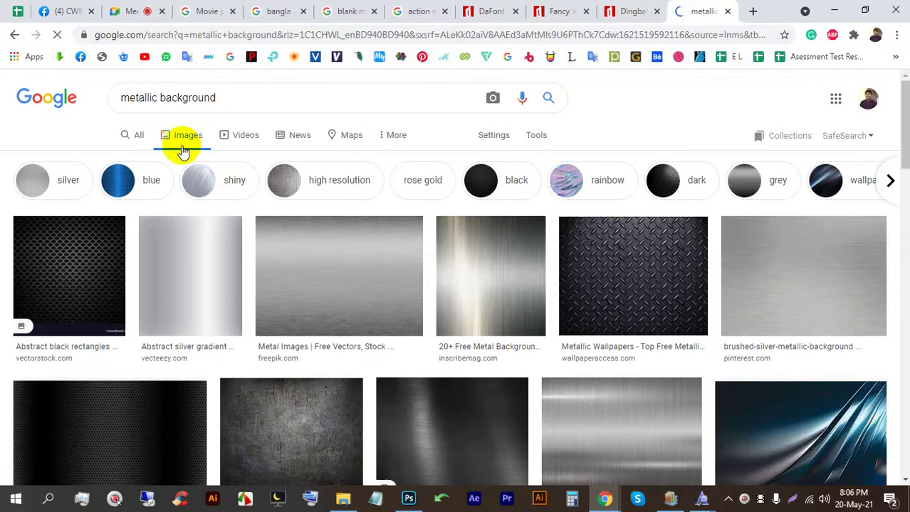
Step: Save the brushed silver metal image as download.jpg
scroll(106, 191, "down", 3)
scroll(487, 321, "down", 3)
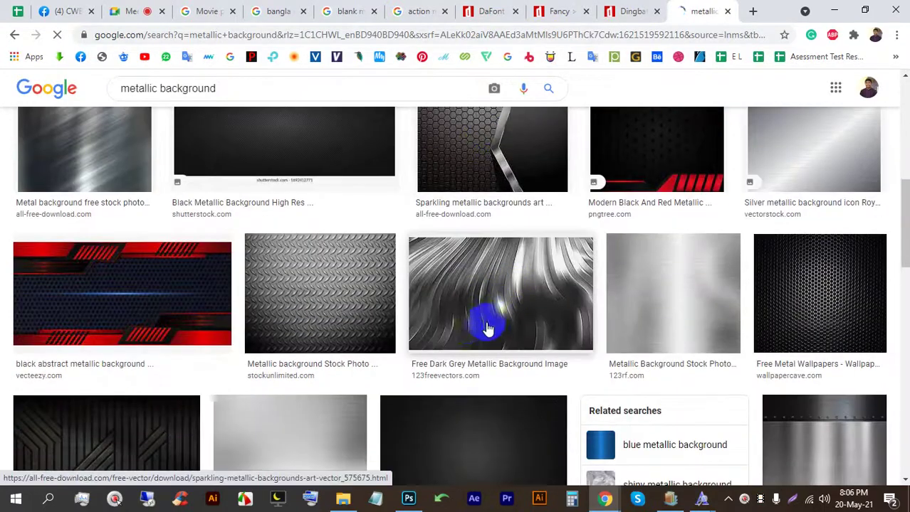
scroll(504, 333, "up", 3)
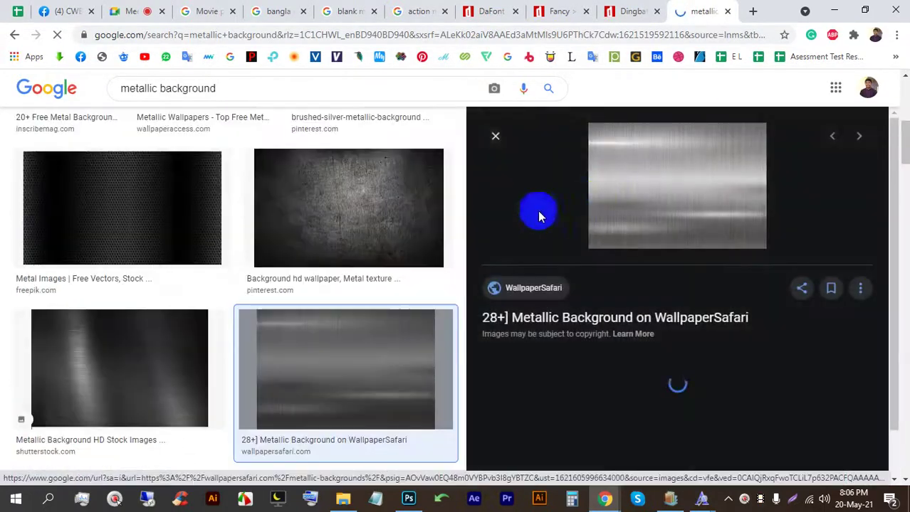
right_click(644, 151)
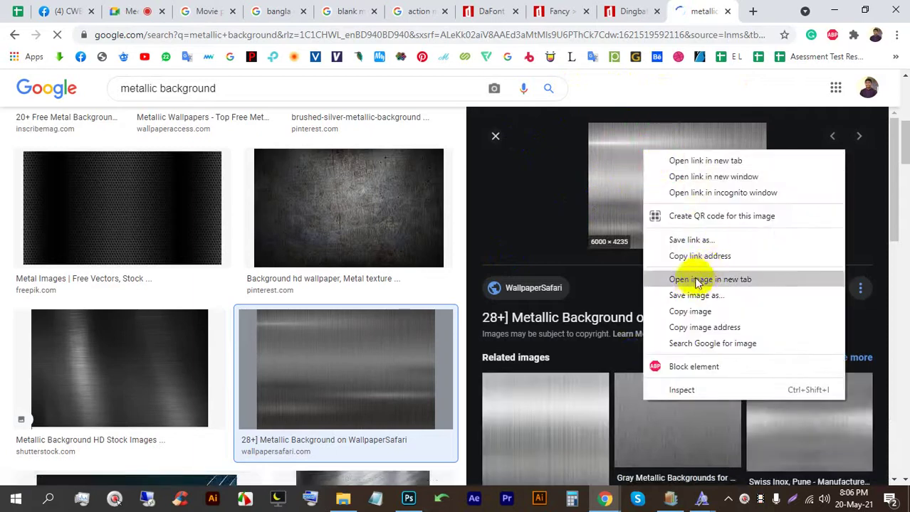
left_click(690, 280)
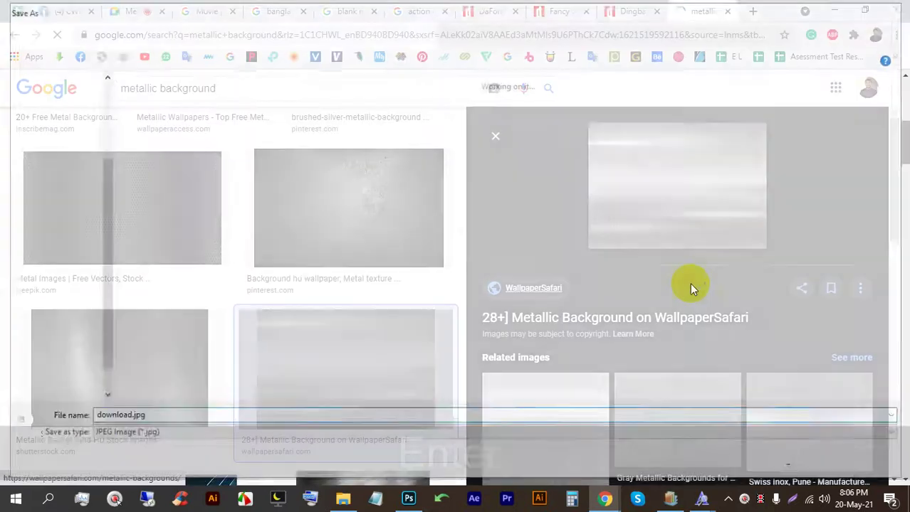
key("Return")
Step: Place download.jpg over HOLIDAY and clip it into the lettering as a clipping mask
left_click_drag(37, 464, 289, 376)
left_click_drag(290, 264, 434, 374)
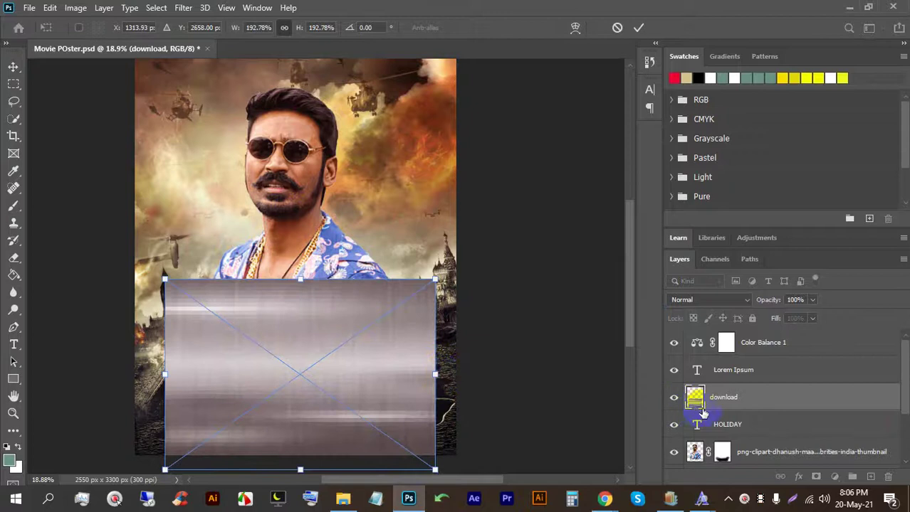
left_click(638, 29)
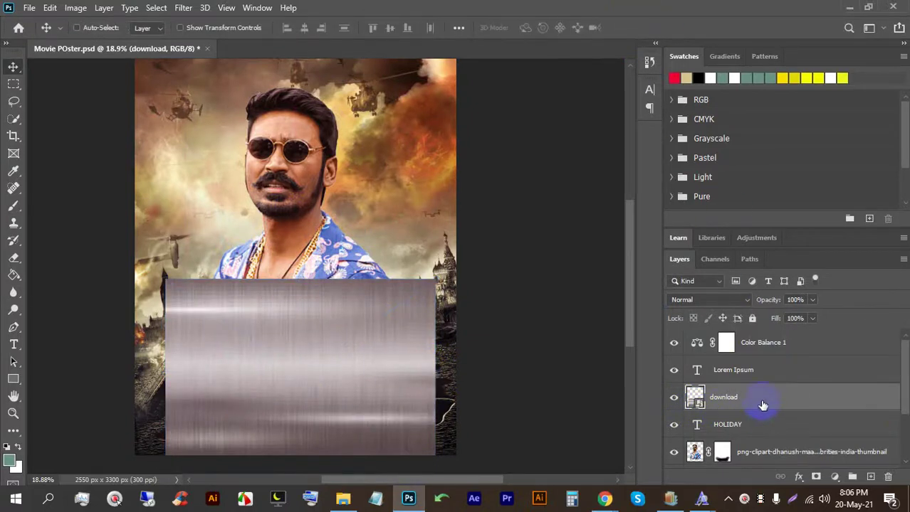
right_click(761, 405)
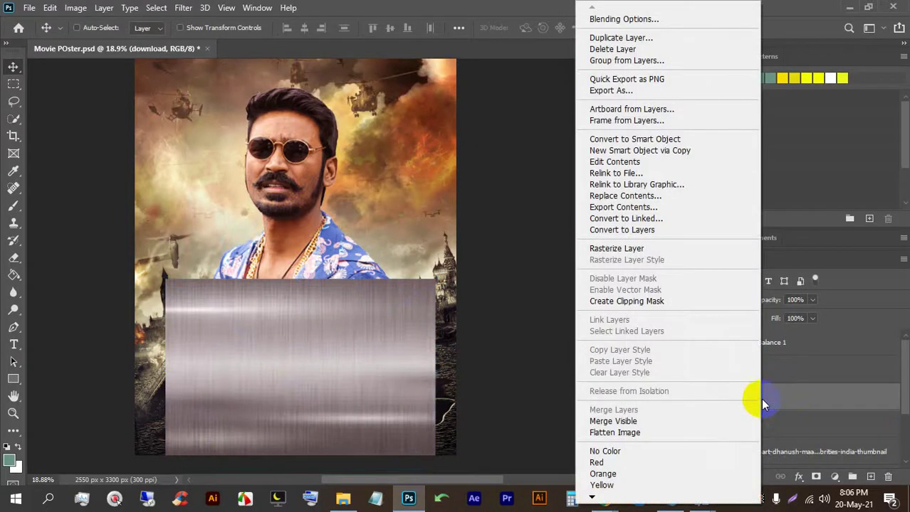
left_click(650, 303)
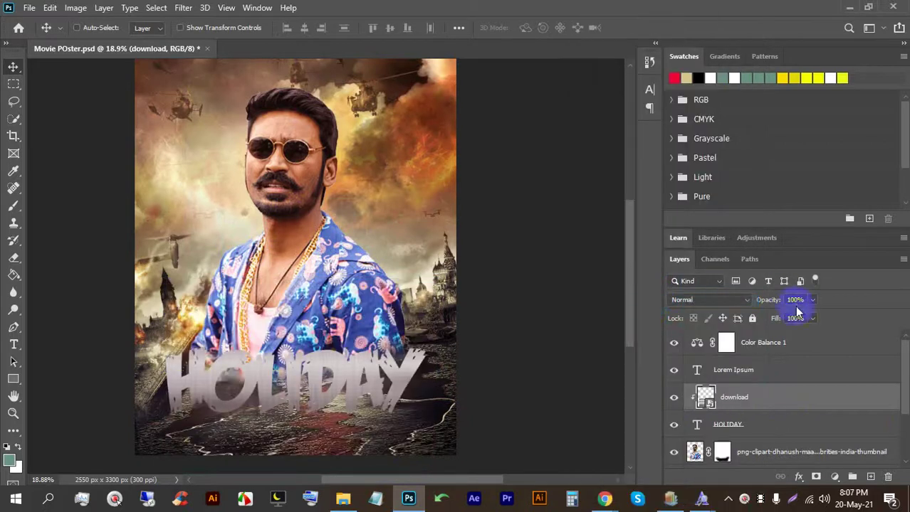
Step: Delete the Lorem Ipsum text layer and switch back to the browser
left_click(747, 367)
key("Delete")
scroll(243, 419, "up", 3)
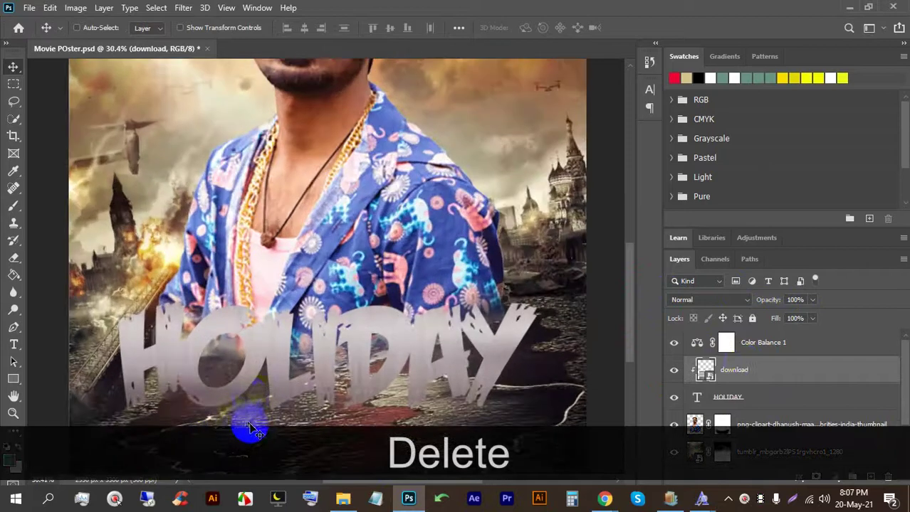
scroll(300, 329, "down", 1)
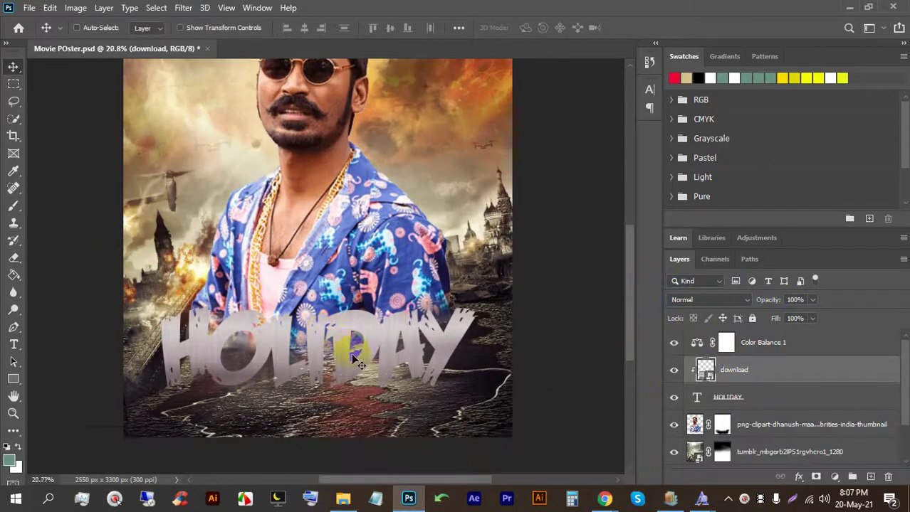
scroll(354, 361, "down", 1)
left_click(604, 498)
Step: Check the video call, rerun the fast.com speed test, then close that tab
left_click(562, 457)
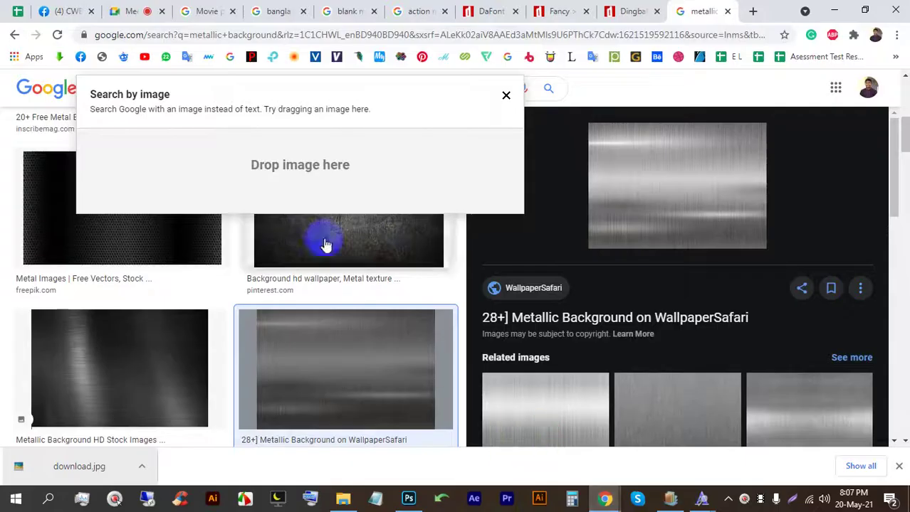
left_click(153, 8)
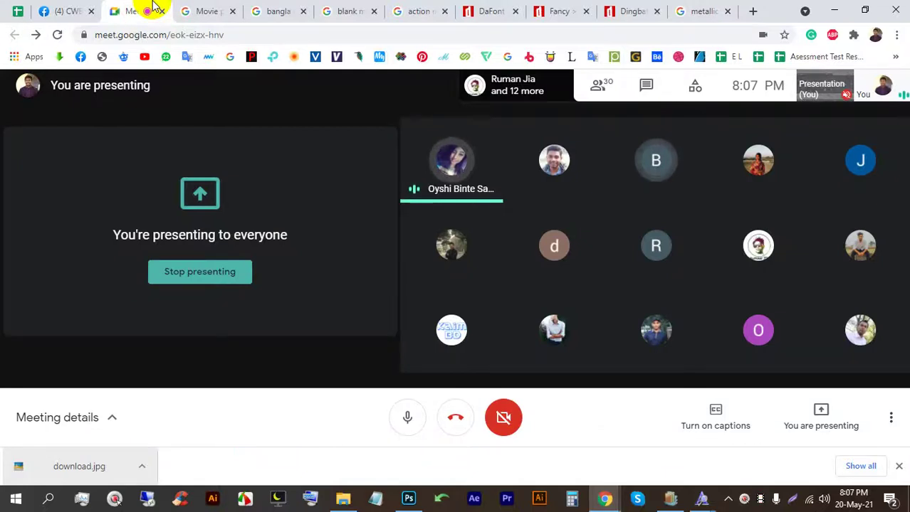
left_click(898, 466)
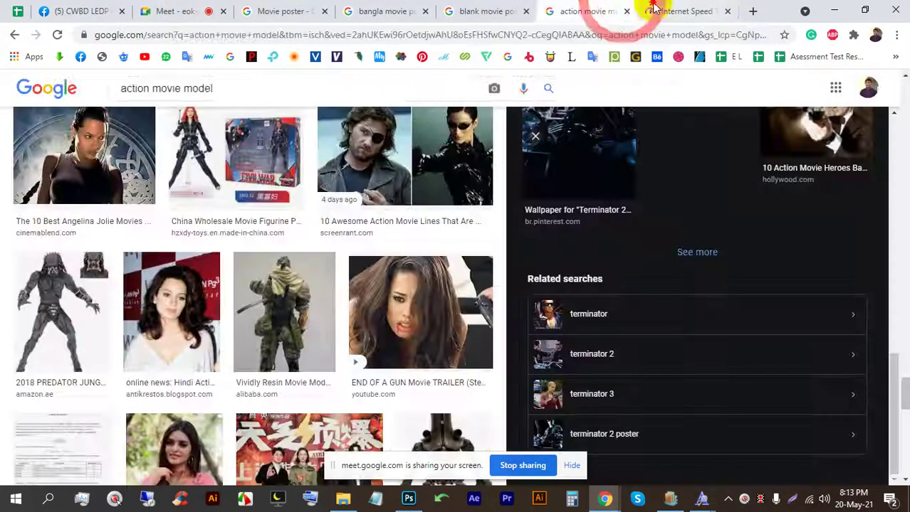
left_click(653, 9)
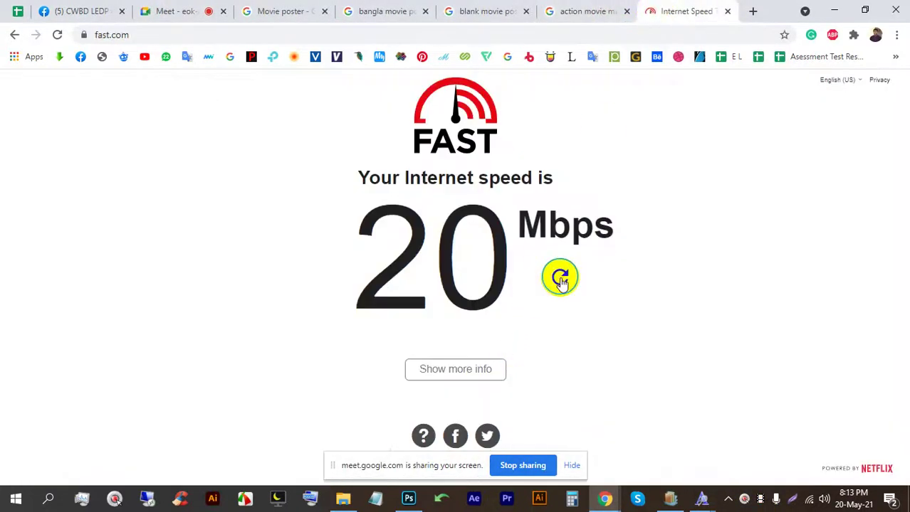
left_click(560, 278)
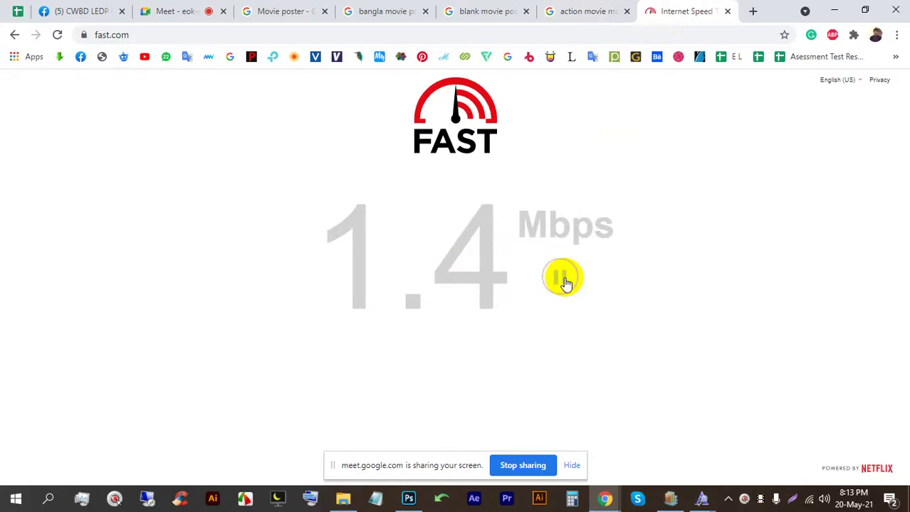
left_click(571, 466)
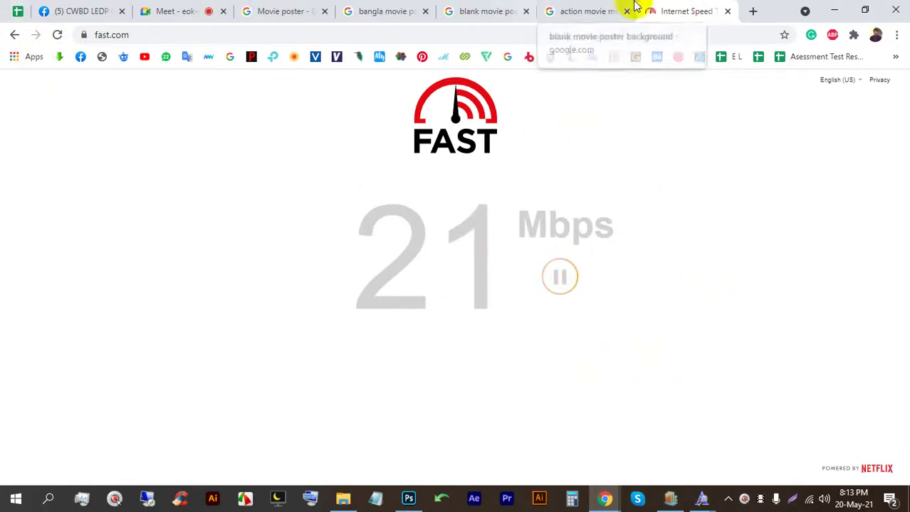
left_click(727, 13)
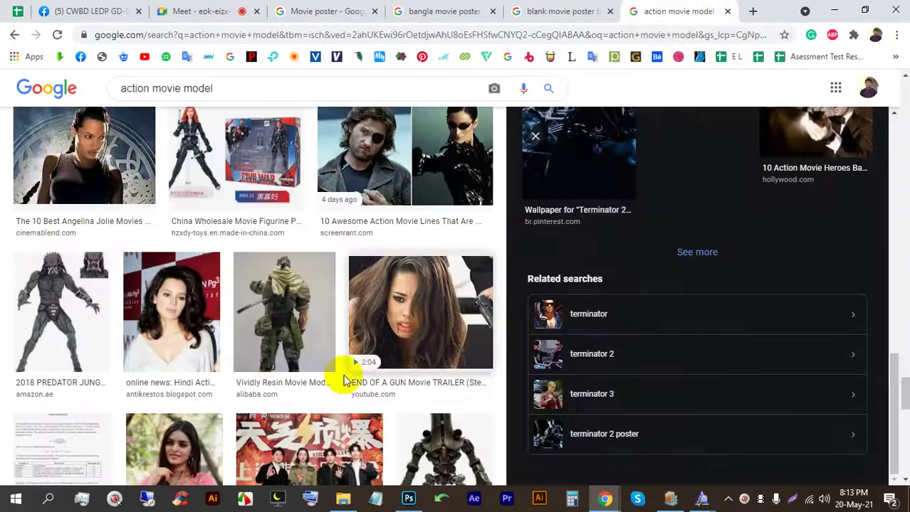
Step: Delete the download texture layer so HOLIDAY is solid red again, then return to Chrome
left_click(408, 498)
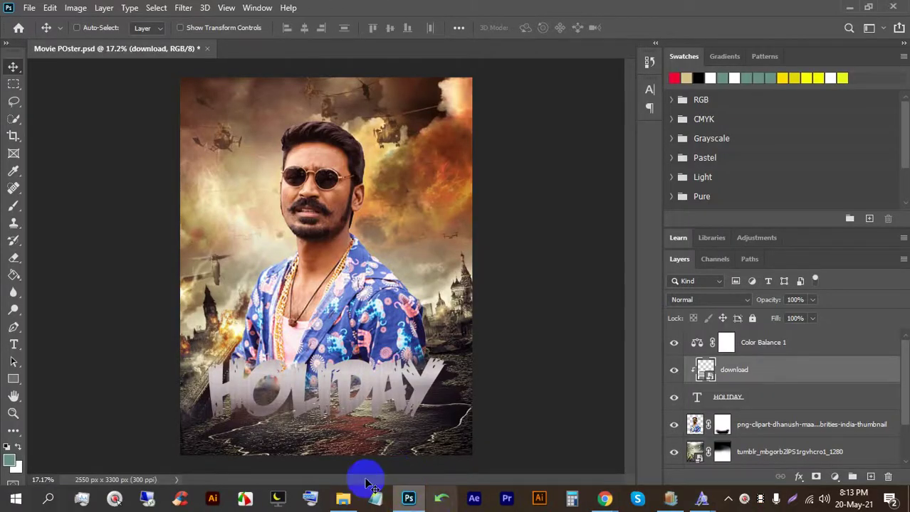
scroll(335, 384, "up", 3)
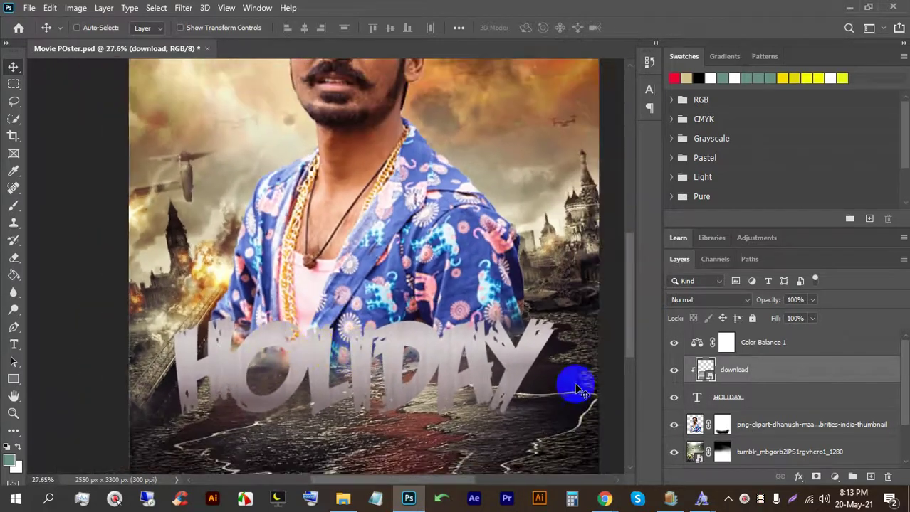
mouse_move(385, 363)
left_mouse_down()
mouse_move(375, 368)
mouse_move(387, 364)
left_mouse_up()
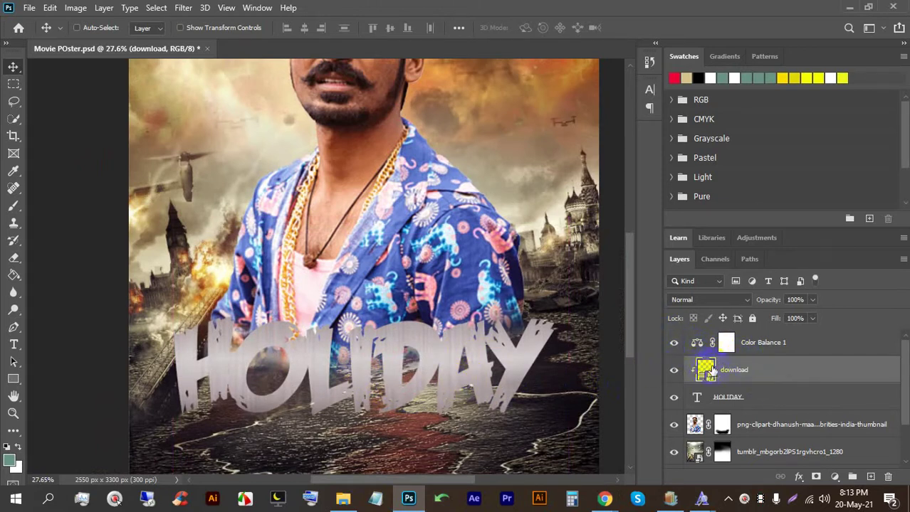
key("BackSpace")
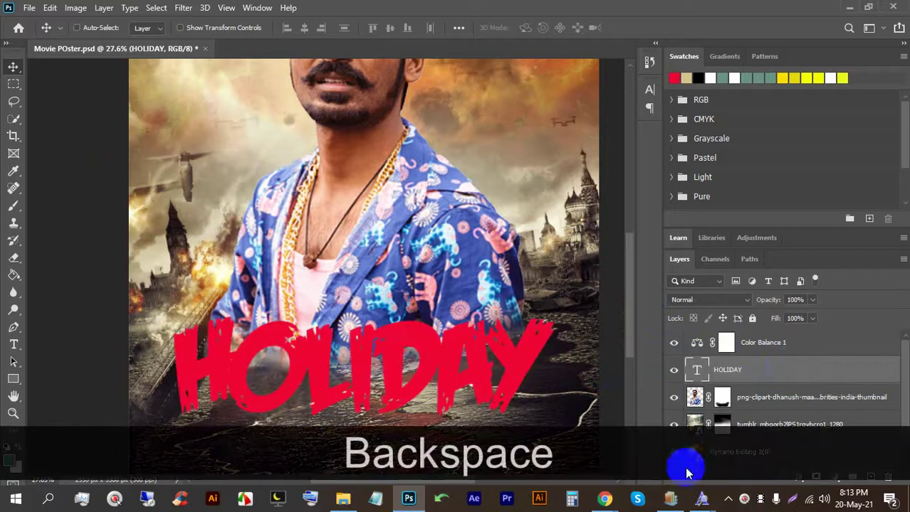
mouse_move(600, 501)
left_click(560, 451)
Step: Voice-search 'fire' in a new tab and open a flame photo from the image results
scroll(334, 178, "up", 4)
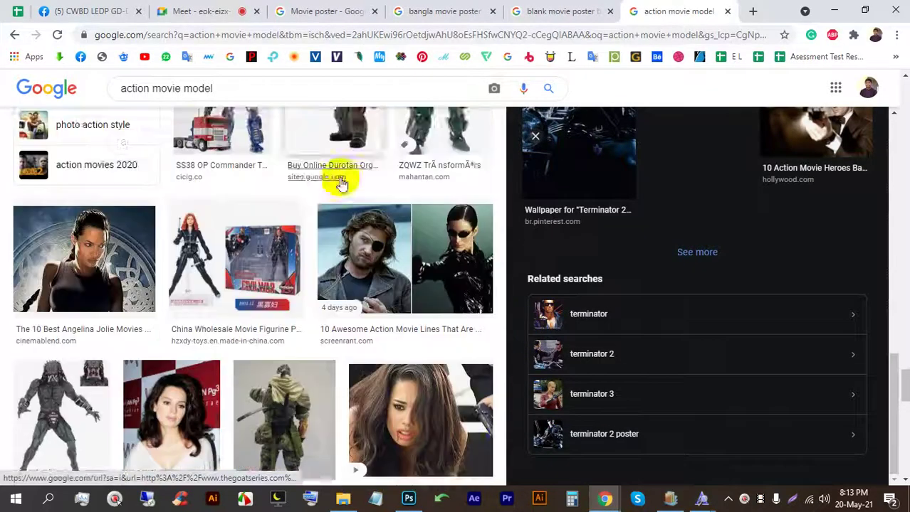
left_click(753, 12)
left_click(623, 283)
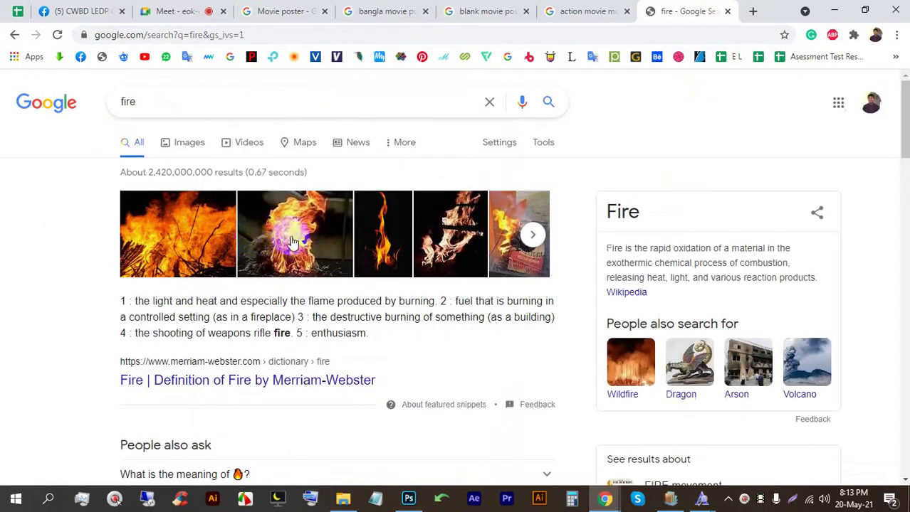
left_click(190, 145)
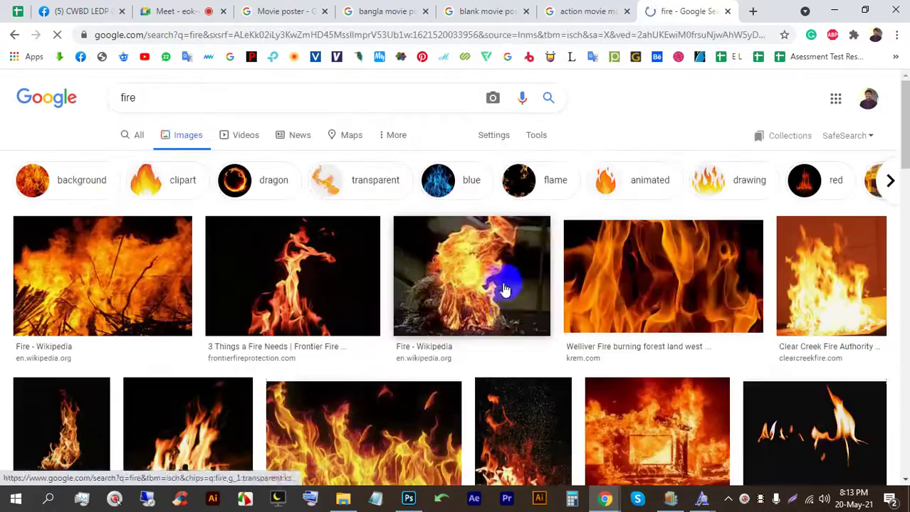
scroll(315, 286, "down", 3)
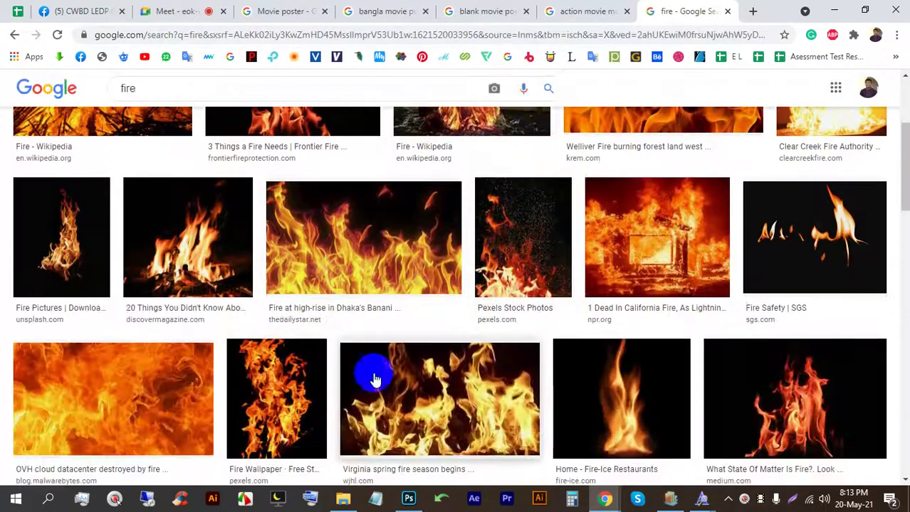
scroll(377, 363, "down", 2)
left_click(152, 280)
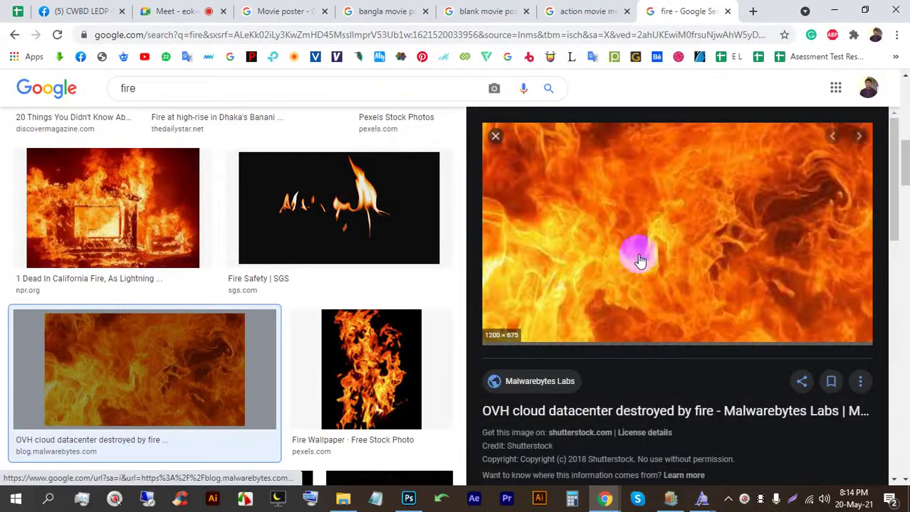
Step: Save the flame photo as shutterstock_1159272958.jpg and drag it into the poster
right_click(613, 199)
left_click(666, 343)
key("Return")
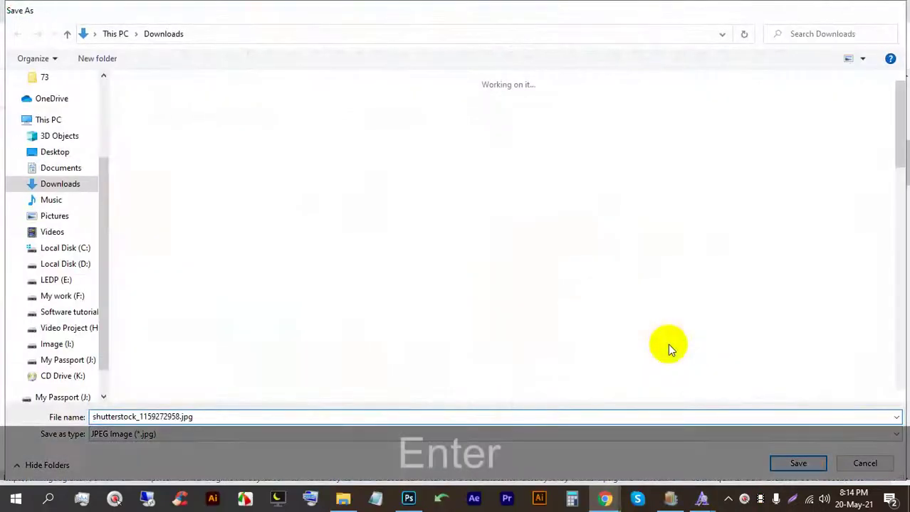
left_click_drag(102, 463, 343, 334)
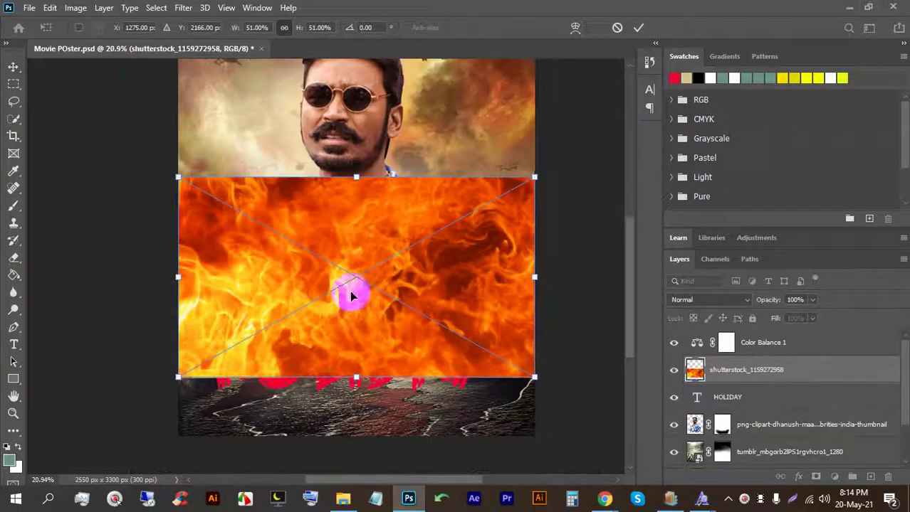
Step: Position the fire photo over HOLIDAY and clip it into the title text
left_click_drag(349, 294, 362, 346)
left_click(793, 366)
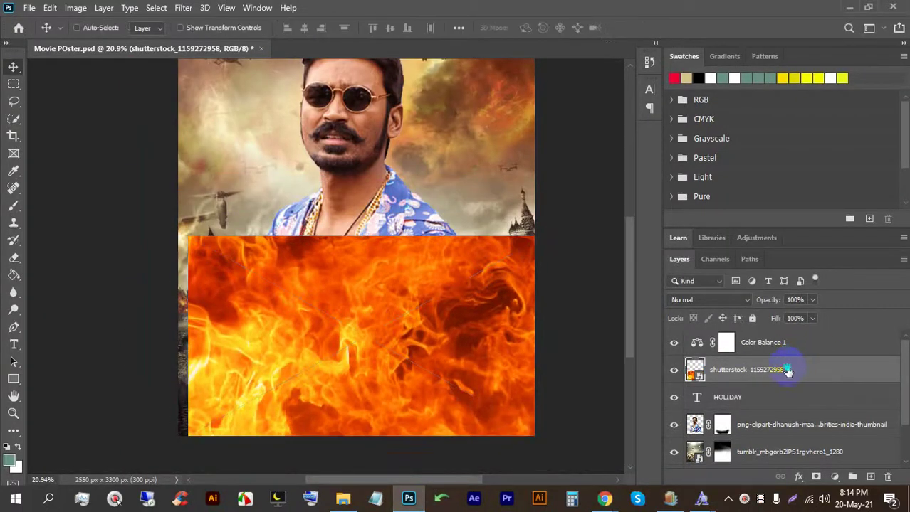
right_click(793, 367)
left_click(665, 302)
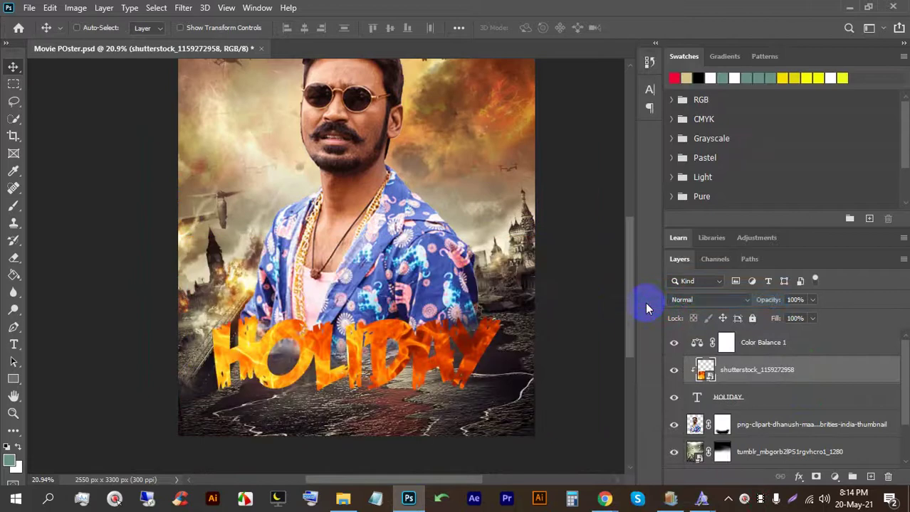
scroll(309, 392, "up", 2)
scroll(359, 372, "up", 1)
scroll(464, 376, "up", 1)
scroll(464, 376, "down", 1)
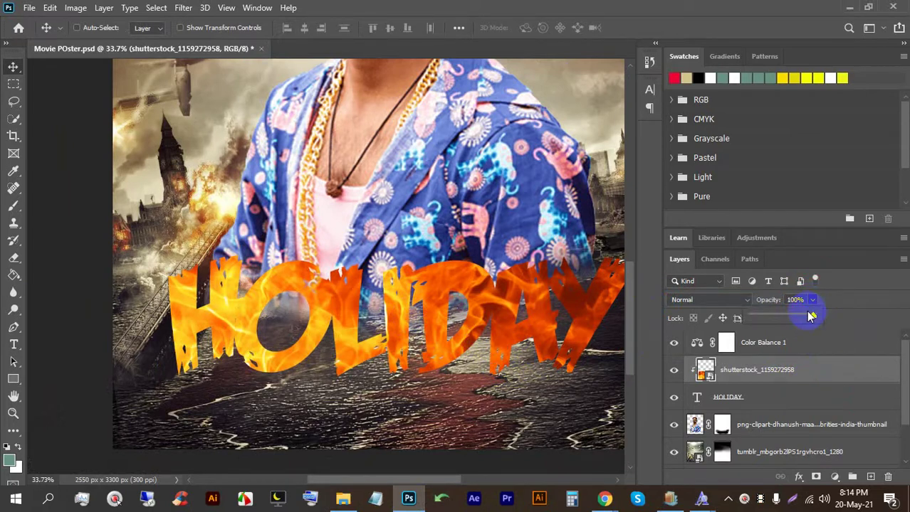
Step: Lower the fire layer's opacity to 64% and save the poster
left_click_drag(802, 317, 778, 318)
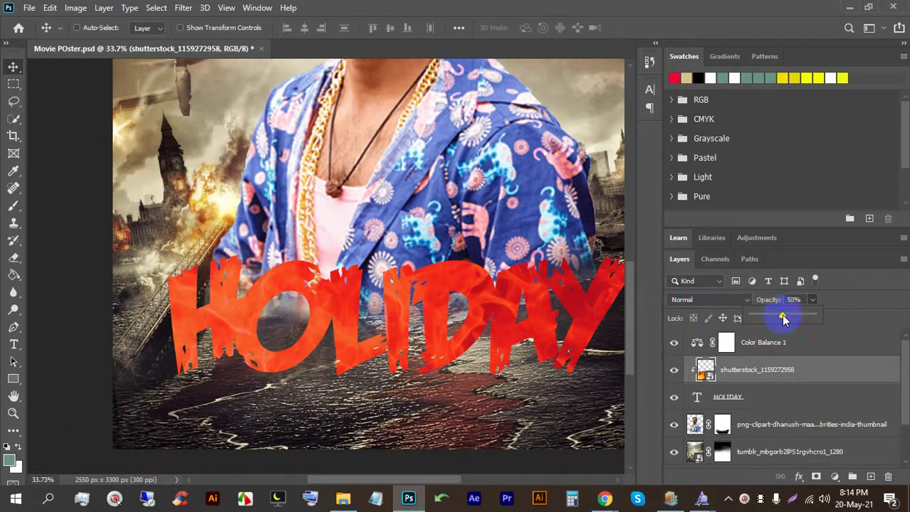
left_click_drag(789, 320, 793, 311)
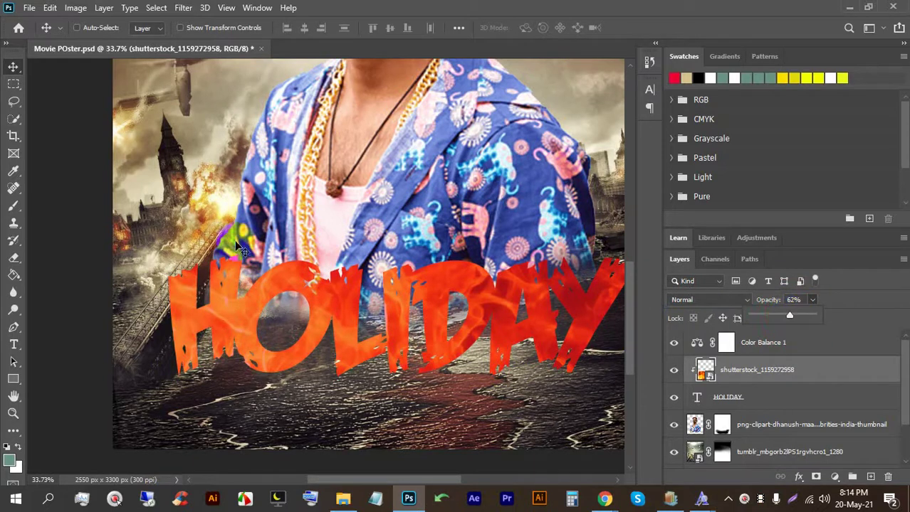
scroll(363, 299, "down", 2)
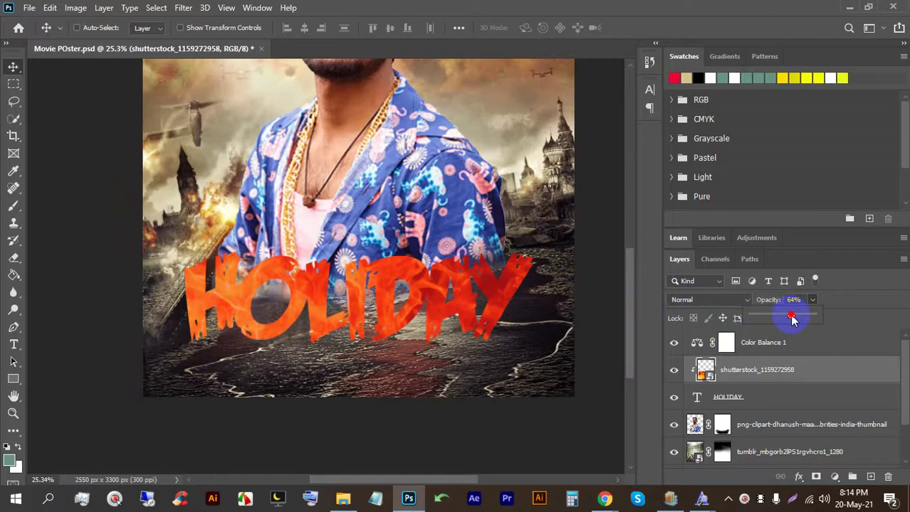
scroll(413, 331, "up", 4)
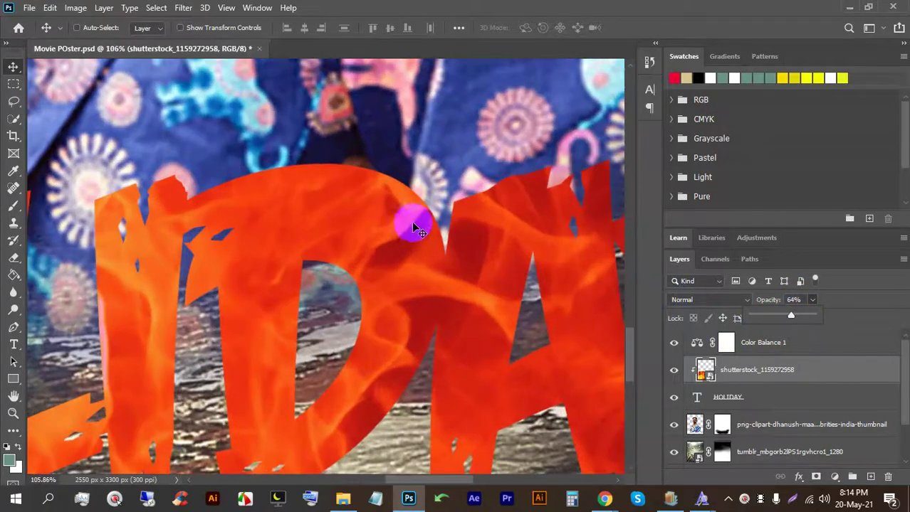
scroll(413, 227, "down", 4)
scroll(420, 246, "down", 2)
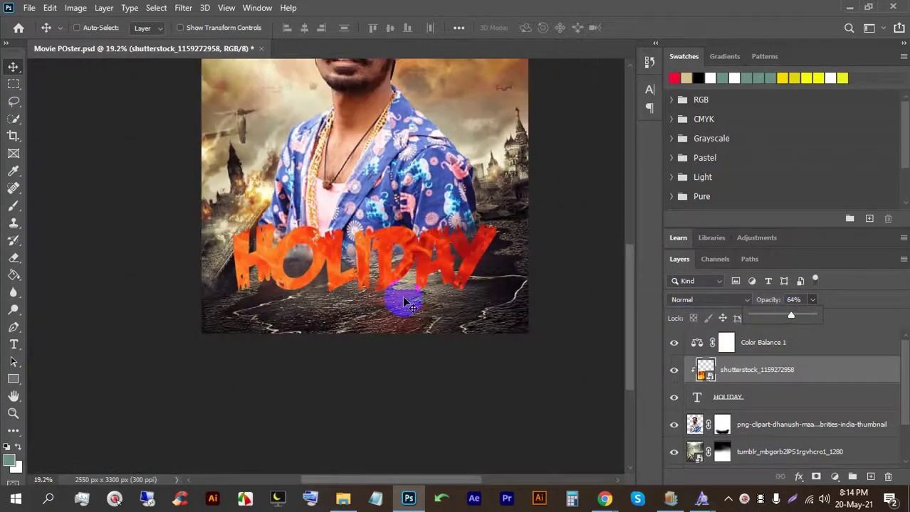
key("ctrl+s")
scroll(363, 277, "down", 3)
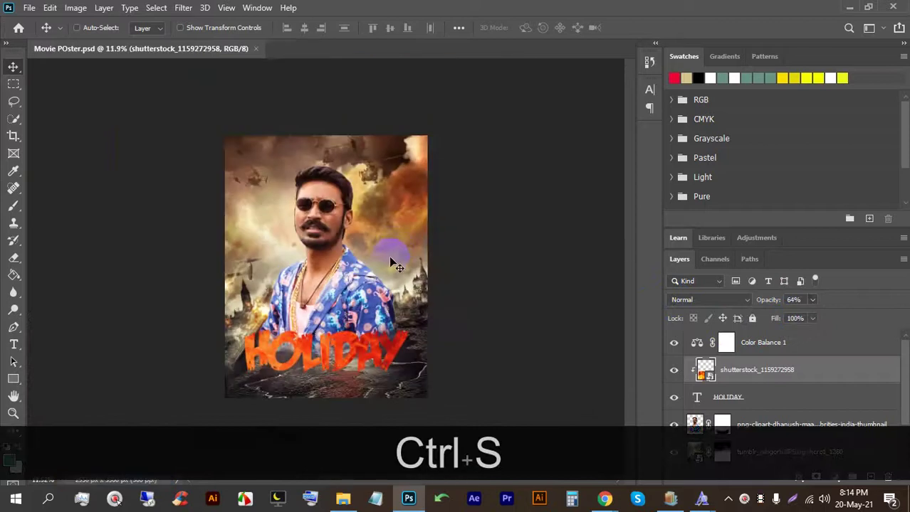
Step: Group HOLIDAY with its fire fill as Group 1, scale it to 80.2% and reposition it
left_click(802, 396, "ctrl")
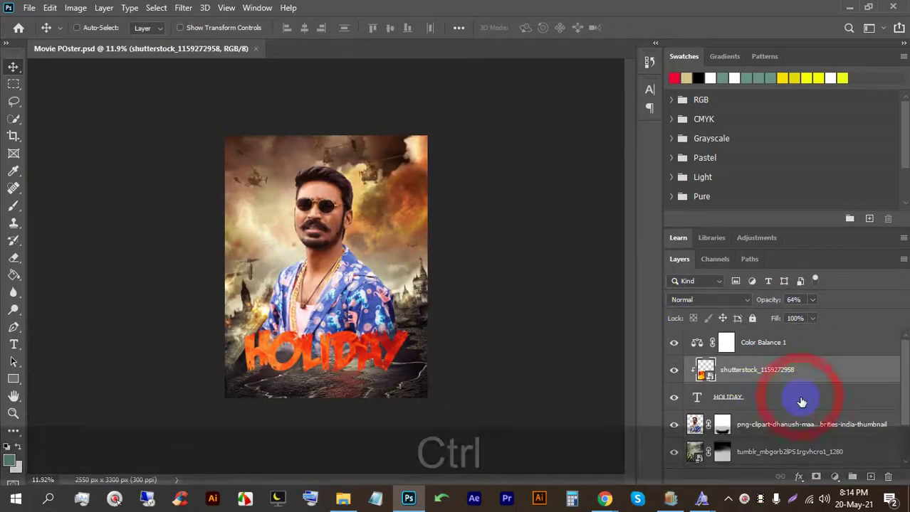
key("ctrl+g")
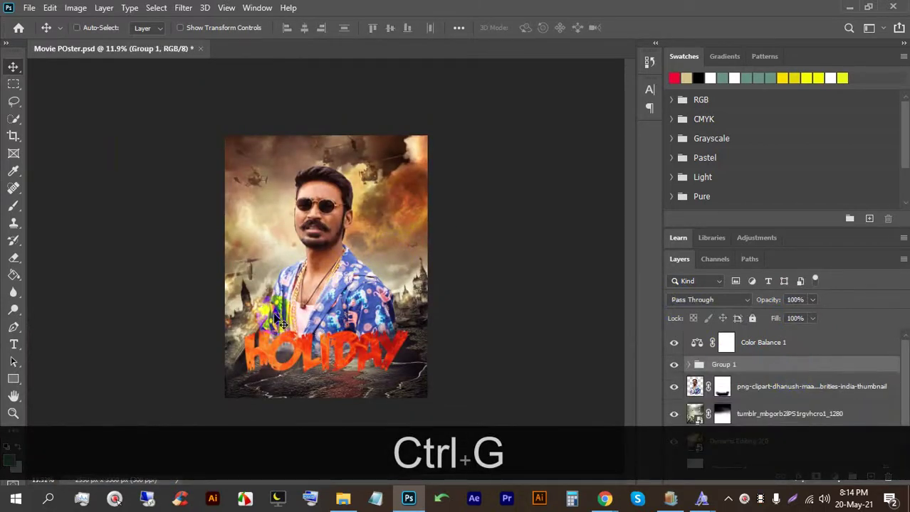
scroll(353, 197, "up", 3)
left_click_drag(353, 198, 354, 146)
key("ctrl+t")
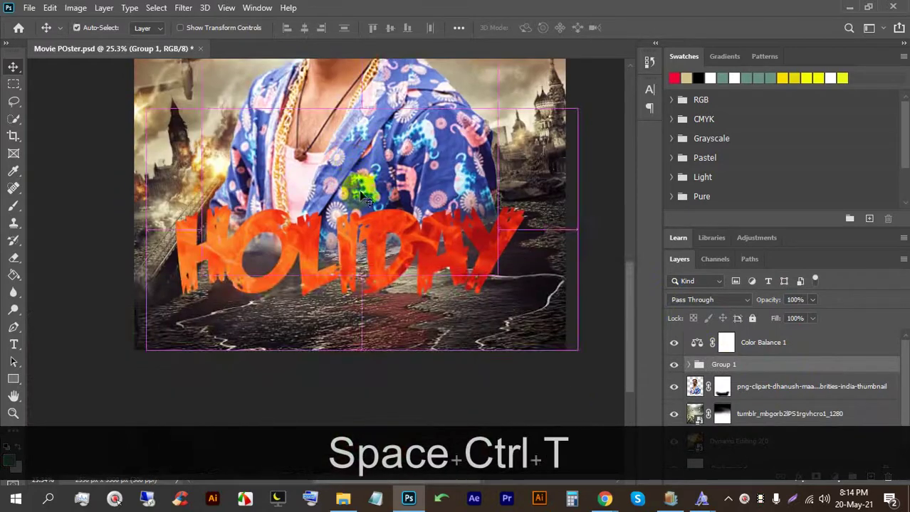
left_click_drag(363, 108, 344, 211)
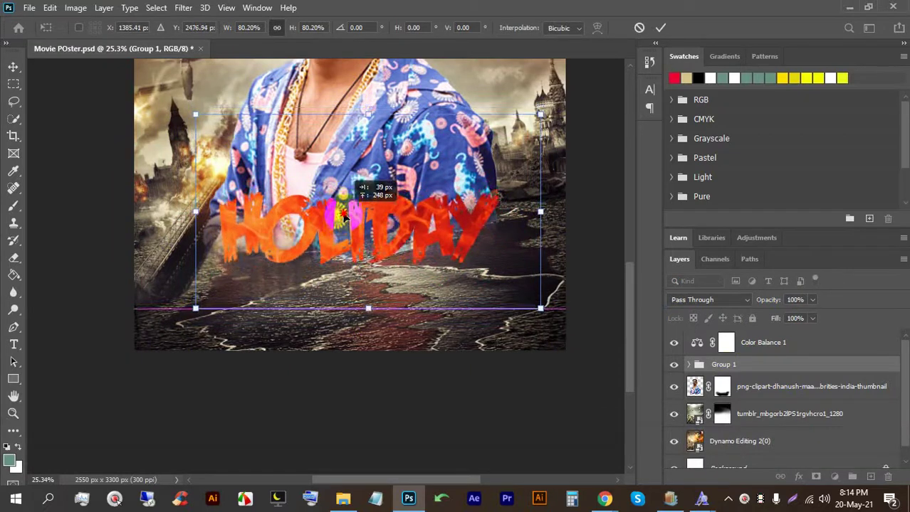
left_click(659, 29)
scroll(363, 215, "up", 2)
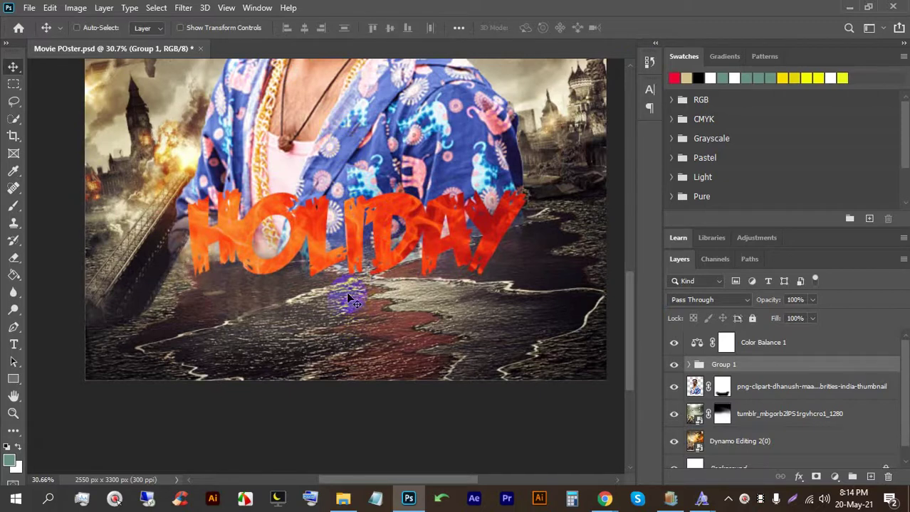
Step: Drag the credits PNG from the Movie Poster folder onto the poster and place it below the HOLIDAY title
left_click(344, 496)
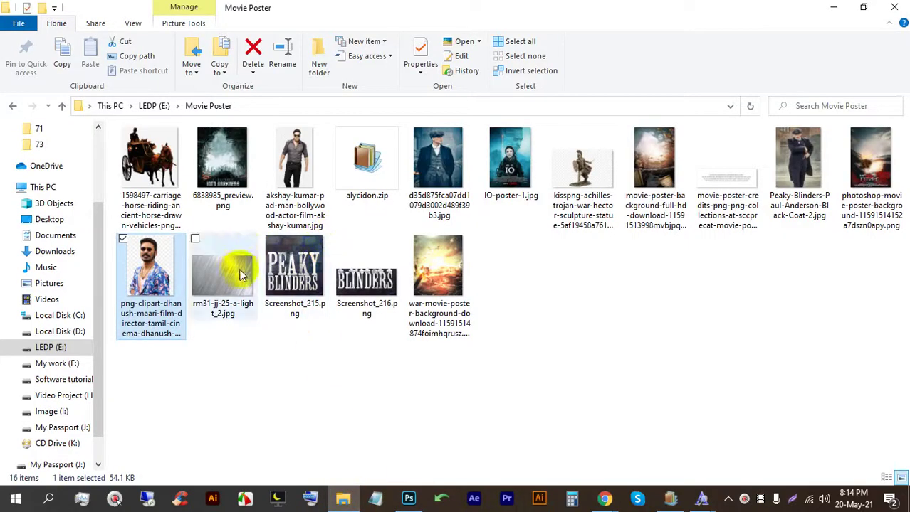
left_click_drag(702, 171, 344, 313)
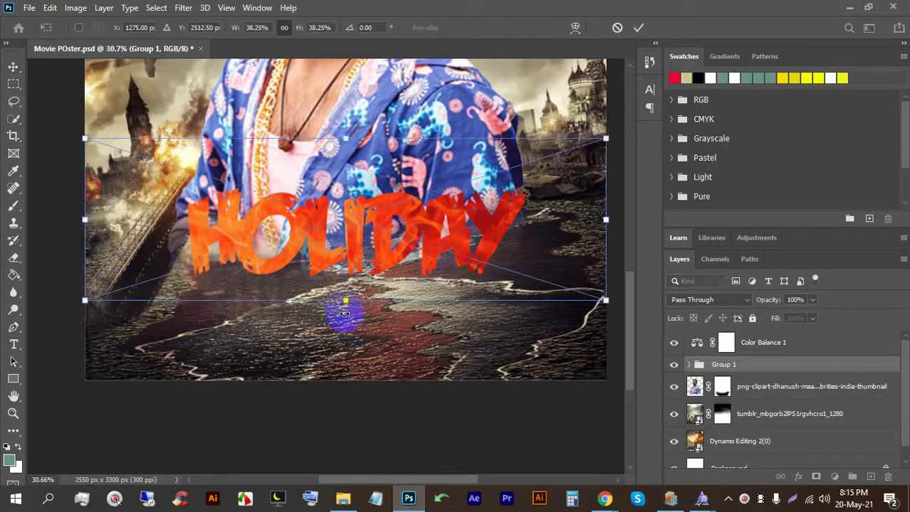
left_click_drag(354, 234, 370, 333)
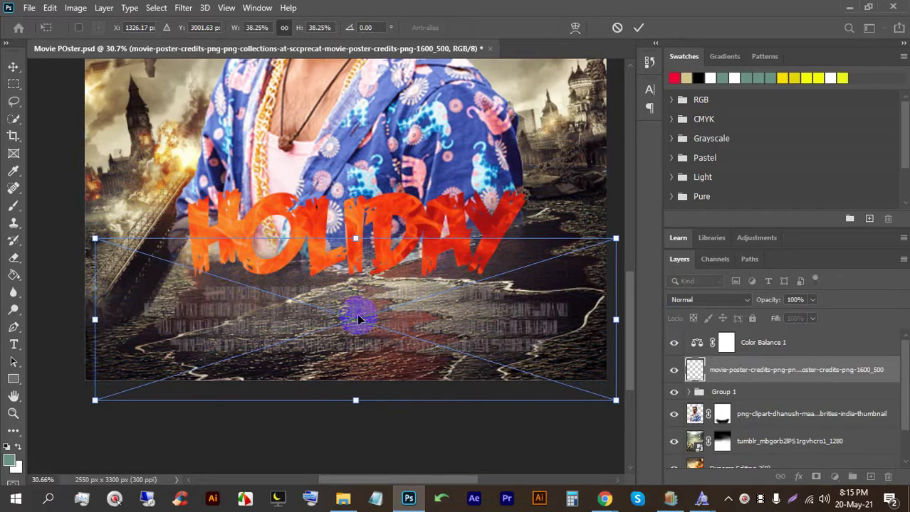
left_click(640, 28)
scroll(290, 380, "up", 3)
scroll(274, 313, "down", 3)
Step: Load the credits text as a selection and add a new empty layer above it
left_click_drag(356, 313, 347, 310)
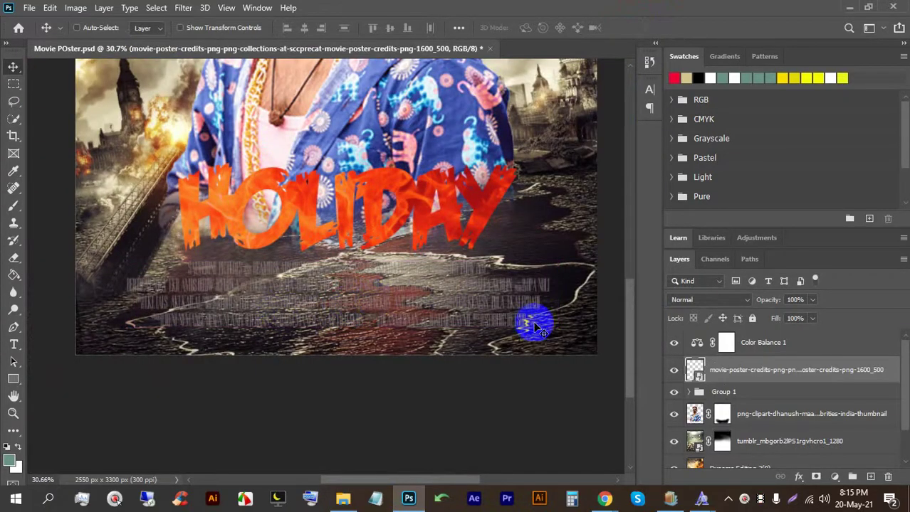
scroll(378, 346, "up", 3)
scroll(349, 300, "down", 3)
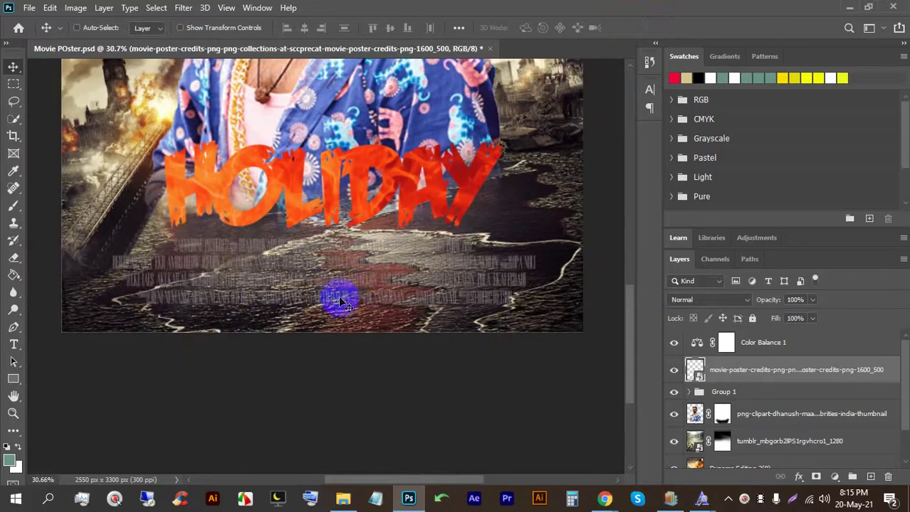
left_click(695, 371, "ctrl")
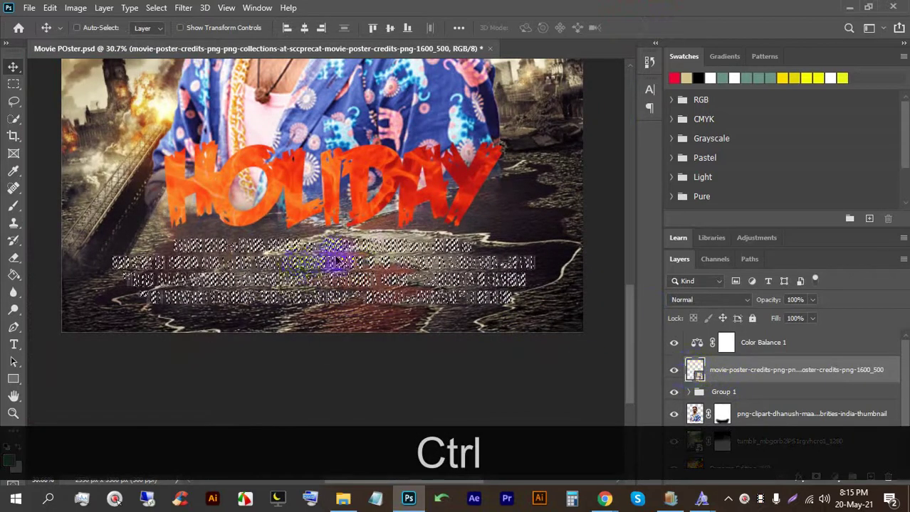
scroll(337, 262, "up", 2)
left_click(868, 478)
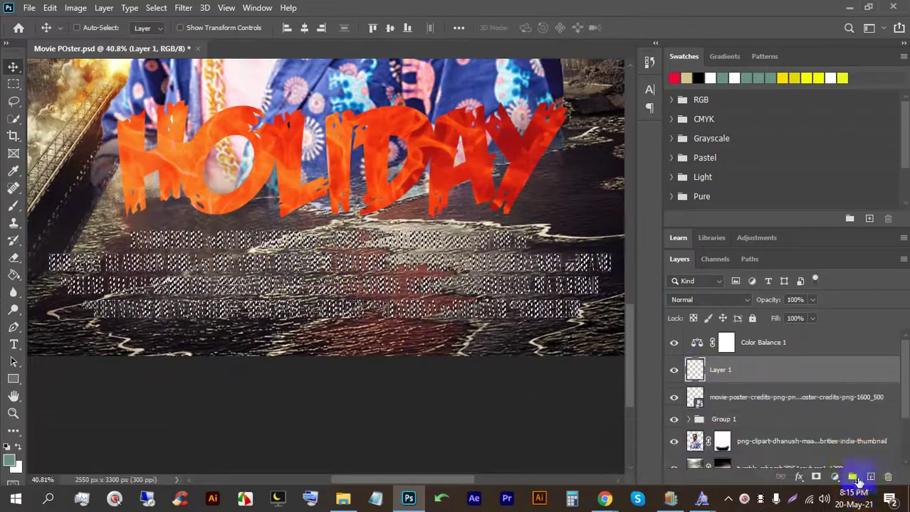
Step: Switch to the Brush and set the foreground colour to bright yellow (fcff00)
left_click(13, 206)
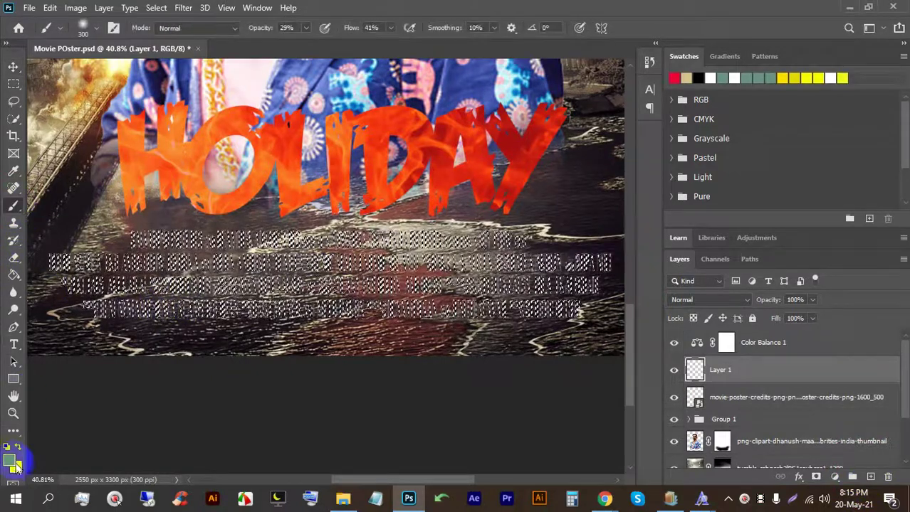
left_click(9, 461)
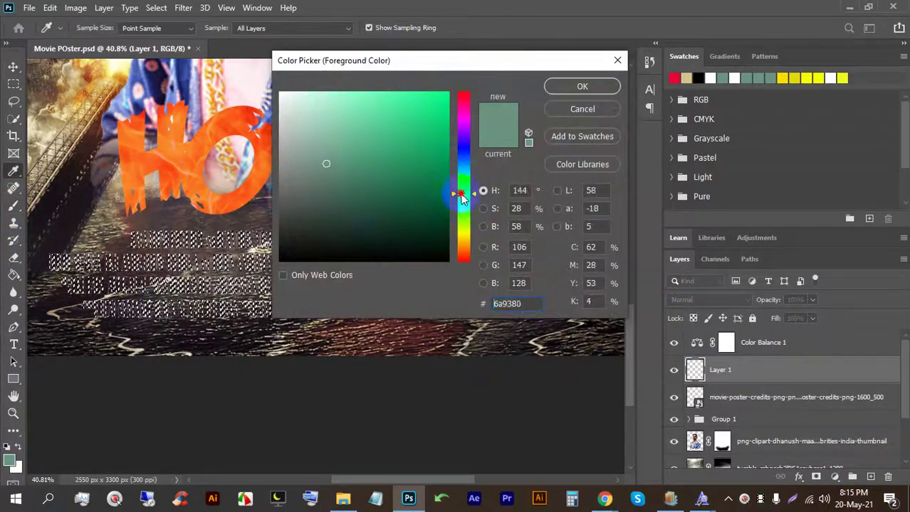
left_click_drag(461, 198, 461, 237)
left_click_drag(414, 108, 467, 88)
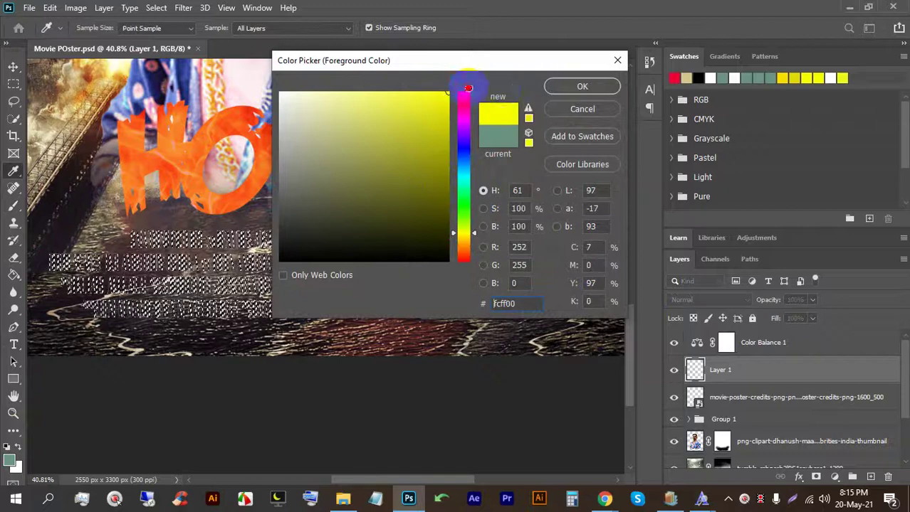
left_click(558, 88)
scroll(189, 201, "down", 3)
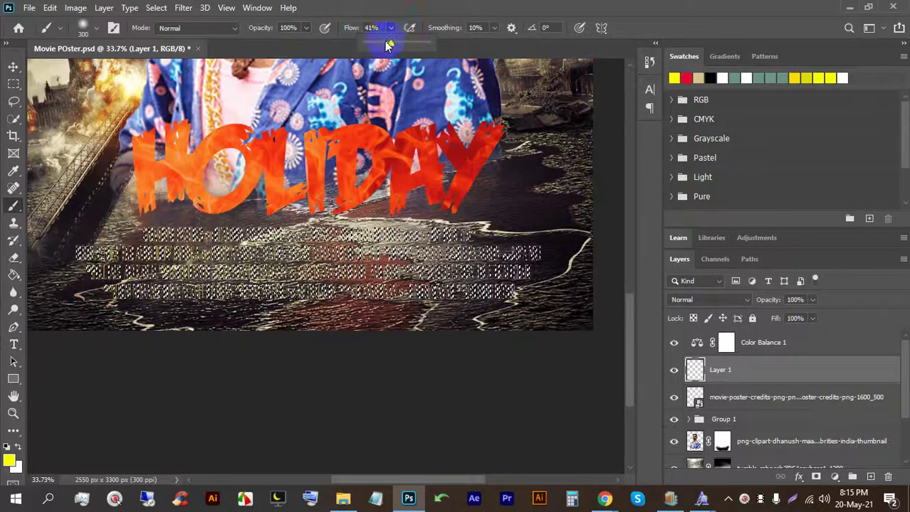
Step: Paint yellow over the selected credits, deselect, and save the poster
mouse_move(361, 288)
left_mouse_down()
mouse_move(617, 279)
mouse_move(562, 288)
mouse_move(434, 232)
left_mouse_up()
left_click_drag(63, 268, 63, 268)
key("ctrl+d")
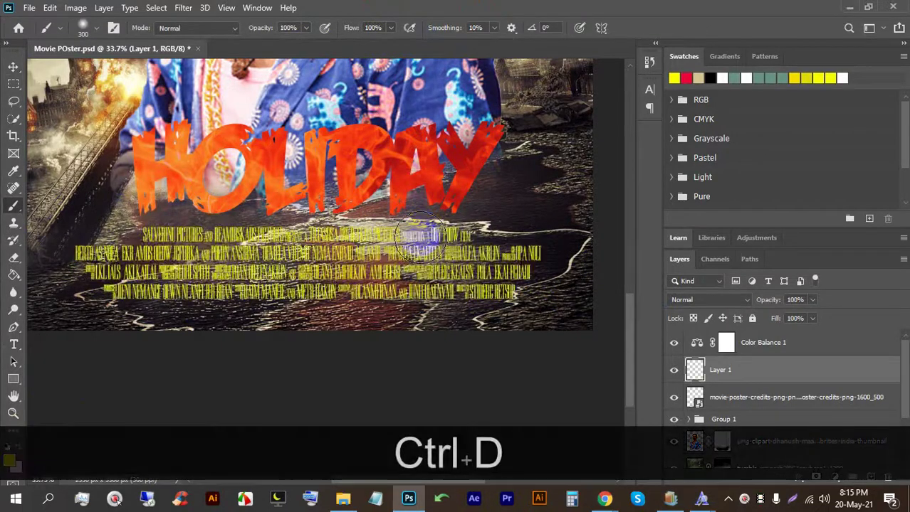
scroll(387, 269, "down", 4)
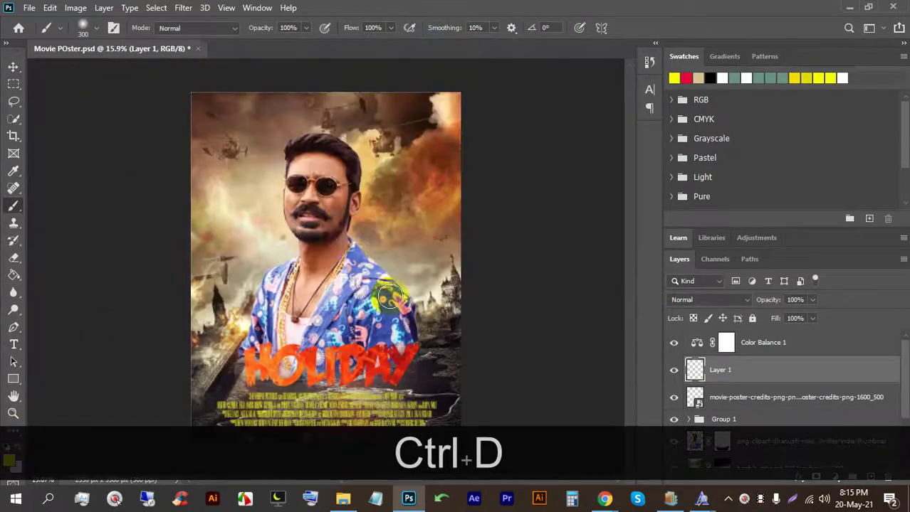
key("ctrl+s")
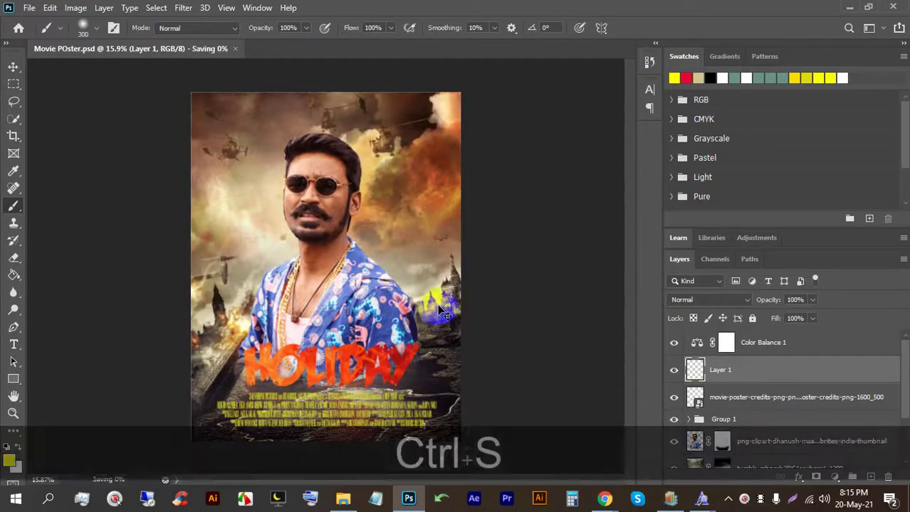
scroll(390, 297, "up", 4)
key("space")
scroll(343, 289, "down", 5)
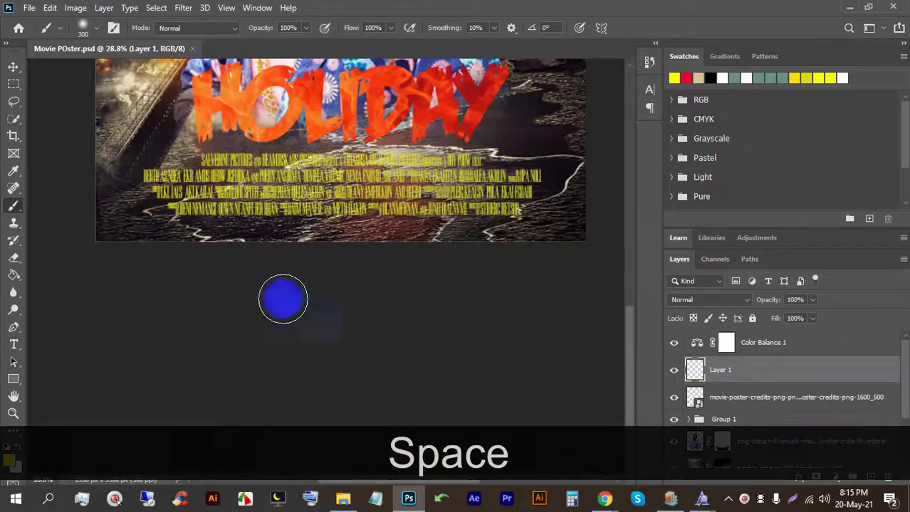
scroll(281, 299, "up", 3)
Step: Add a 'JAN I 18' date text line below the credits in Lato Bold
left_click(14, 345)
scroll(299, 192, "up", 5)
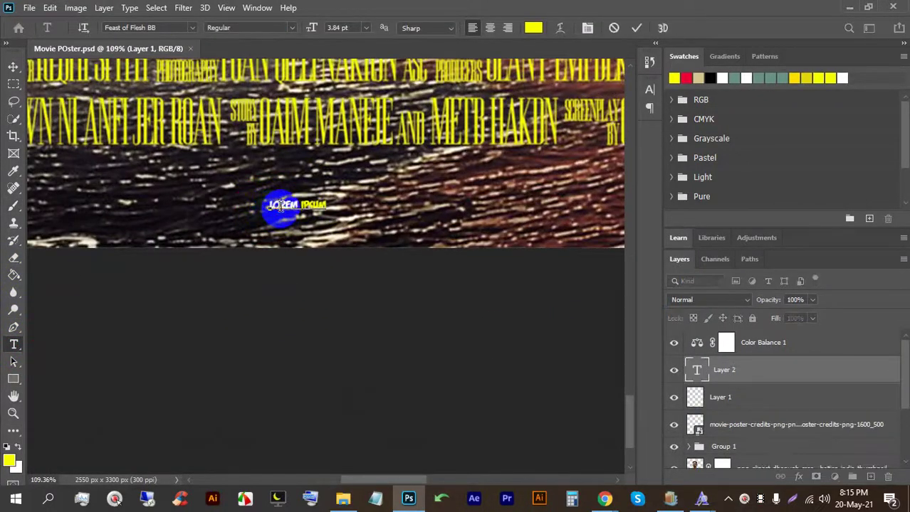
left_click(283, 206)
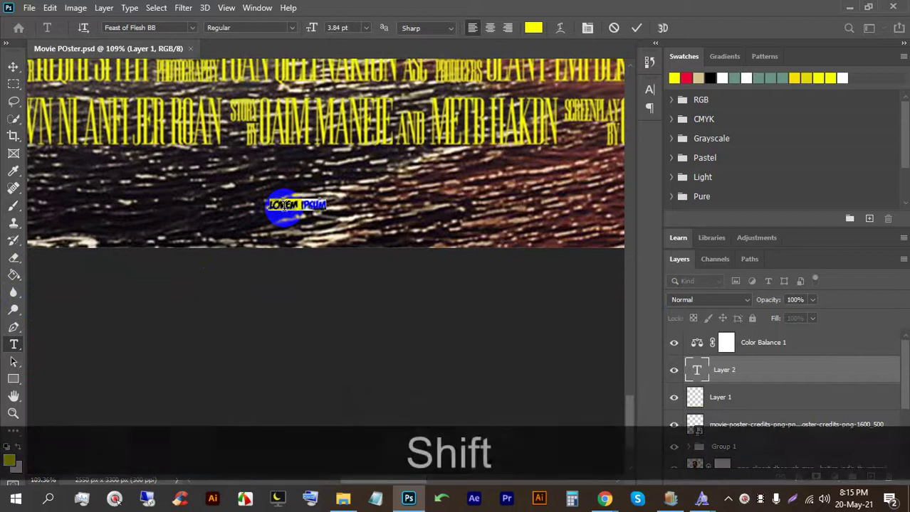
type("Jan")
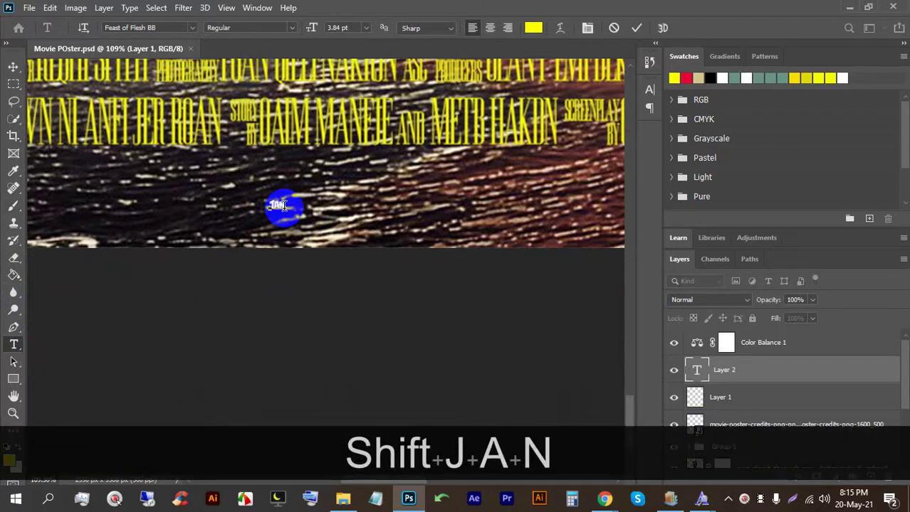
type(" l")
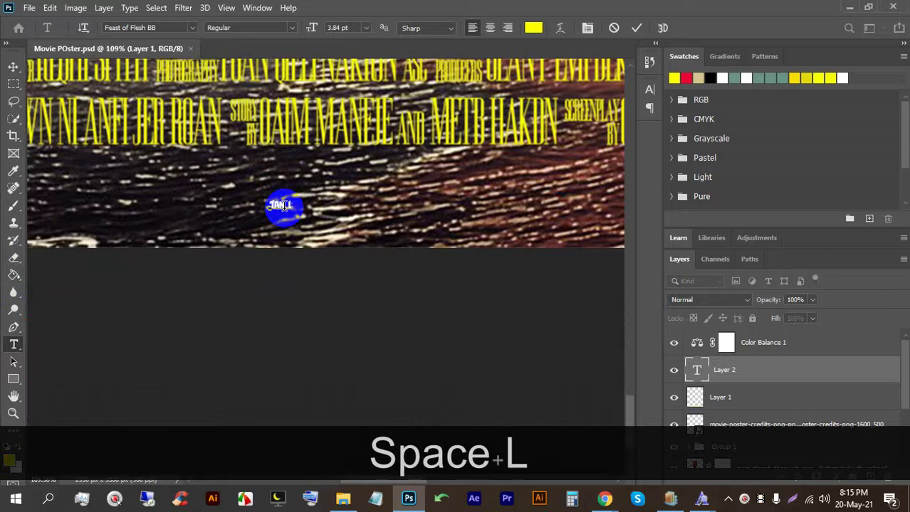
key("BackSpace")
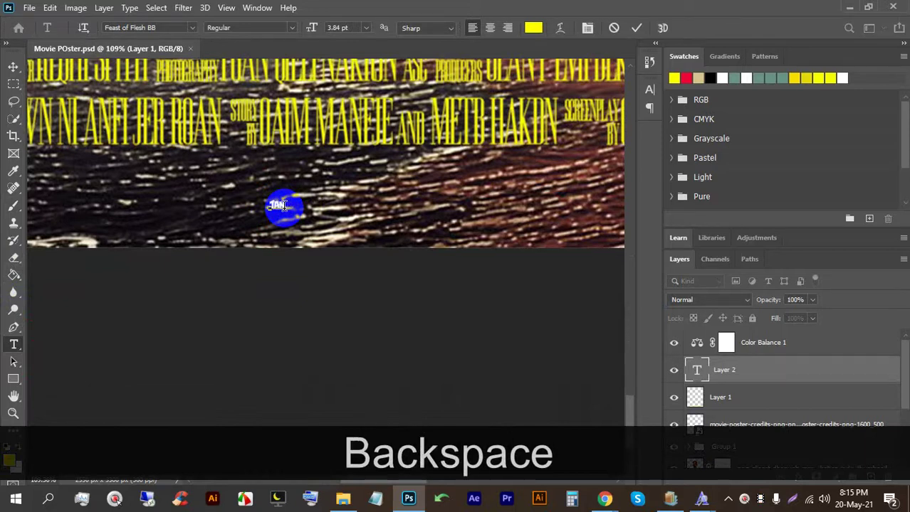
type("L")
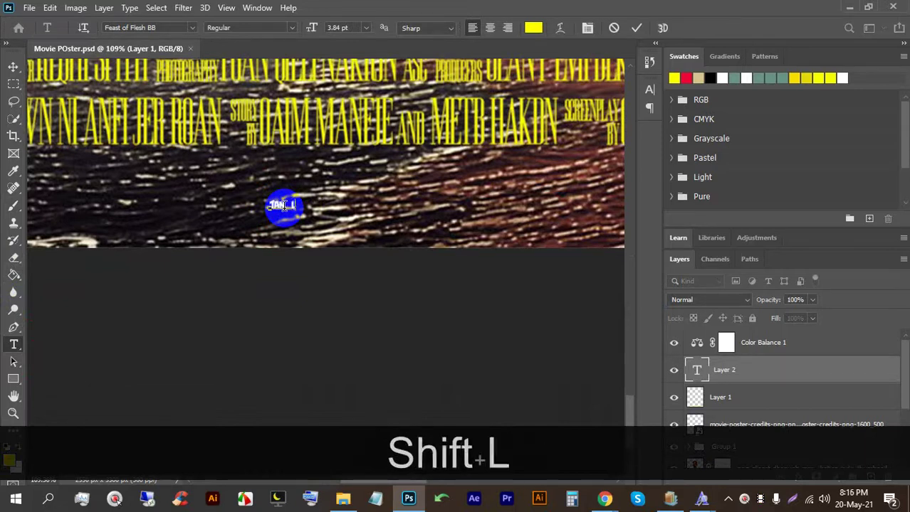
key("BackSpace")
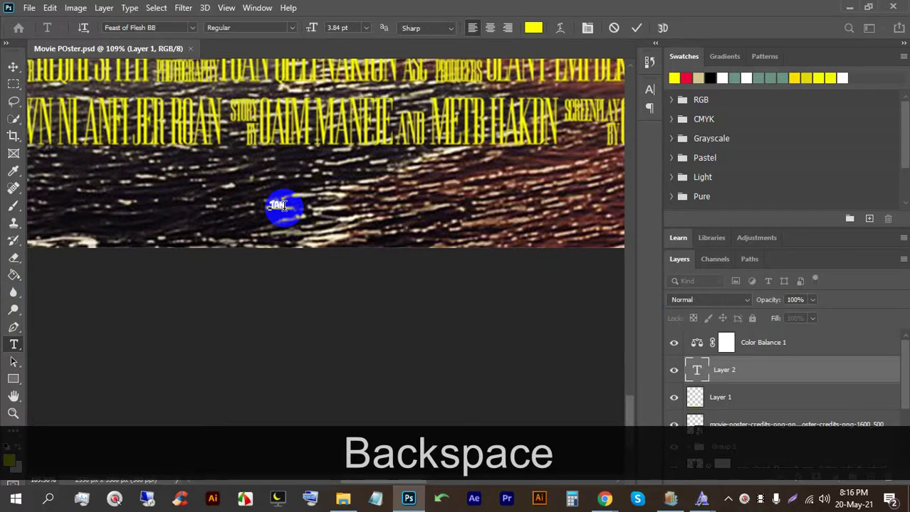
type("l 18")
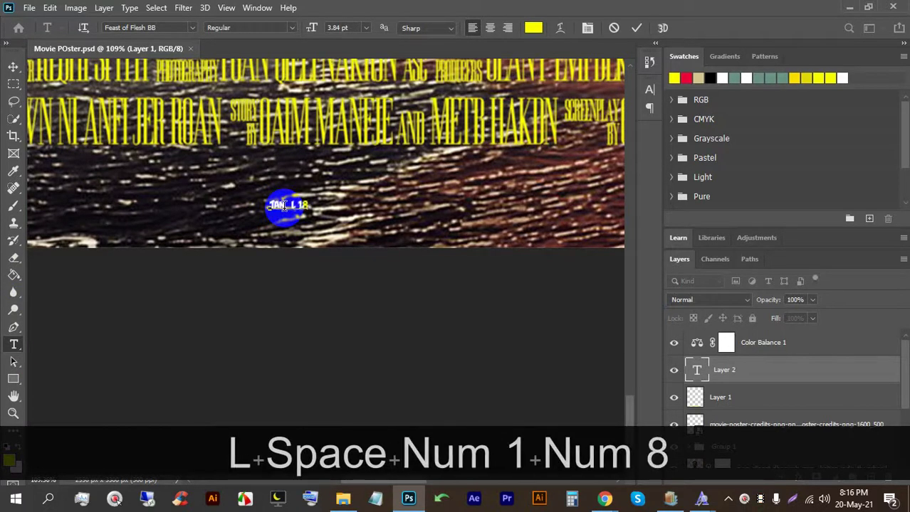
triple_click(283, 202)
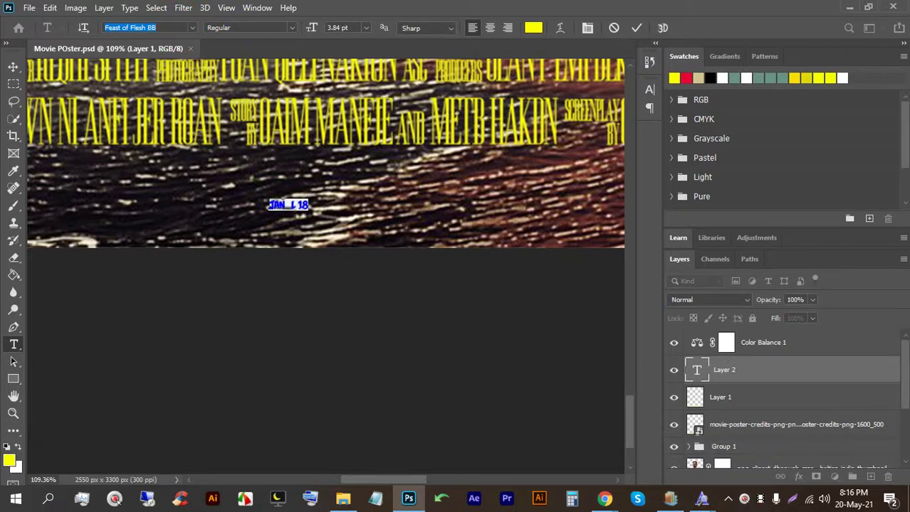
type("lato")
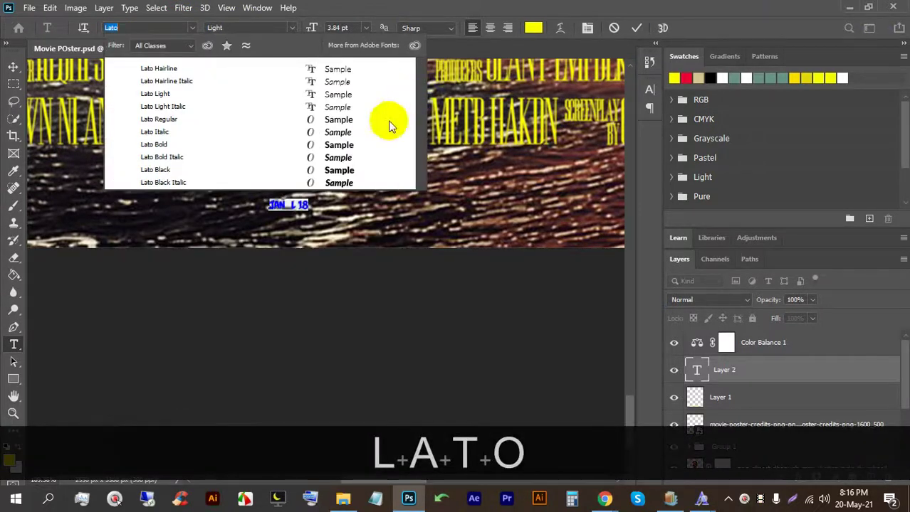
left_click(390, 163)
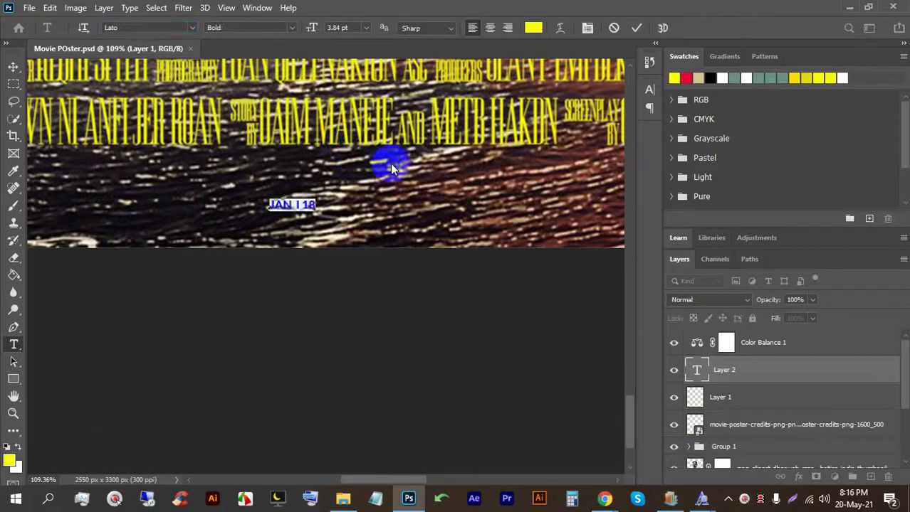
left_click(637, 32)
Step: Resize the date text with Free Transform
left_click(13, 66)
scroll(328, 254, "down", 5)
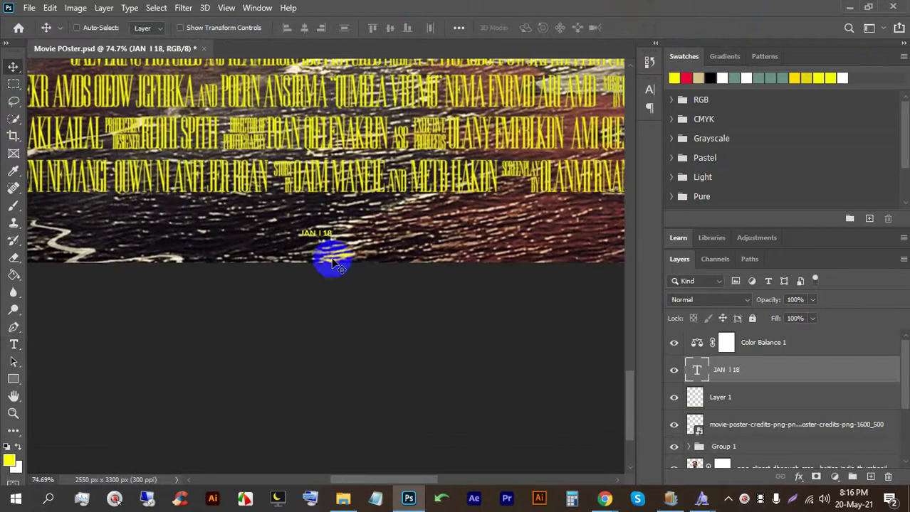
key("ctrl")
key("ctrl+t")
left_click_drag(325, 249, 375, 243)
scroll(361, 244, "up", 4)
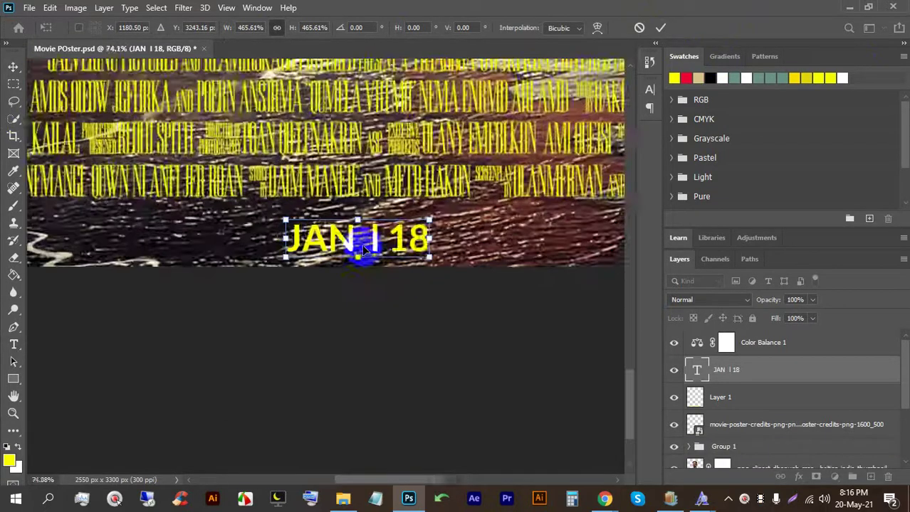
left_click_drag(355, 208, 365, 233)
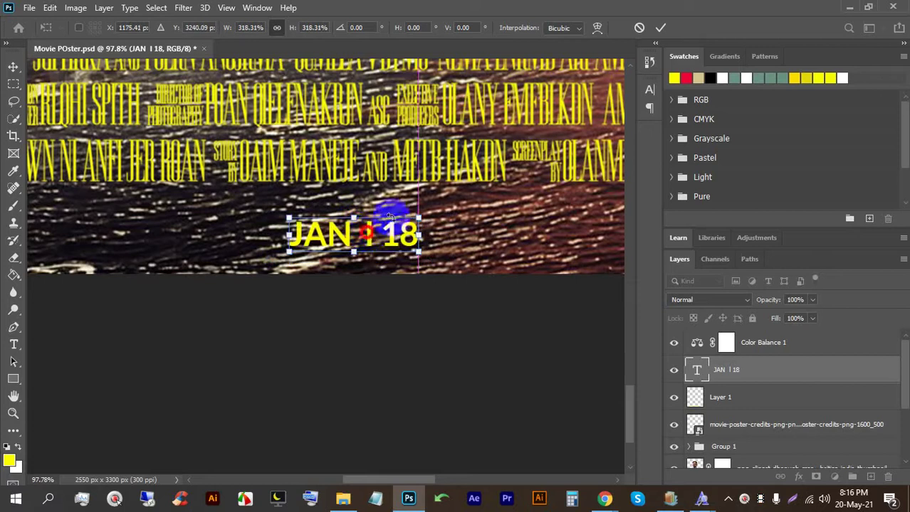
left_click(659, 28)
Step: Change the date text colour to a fully saturated red
double_click(378, 239)
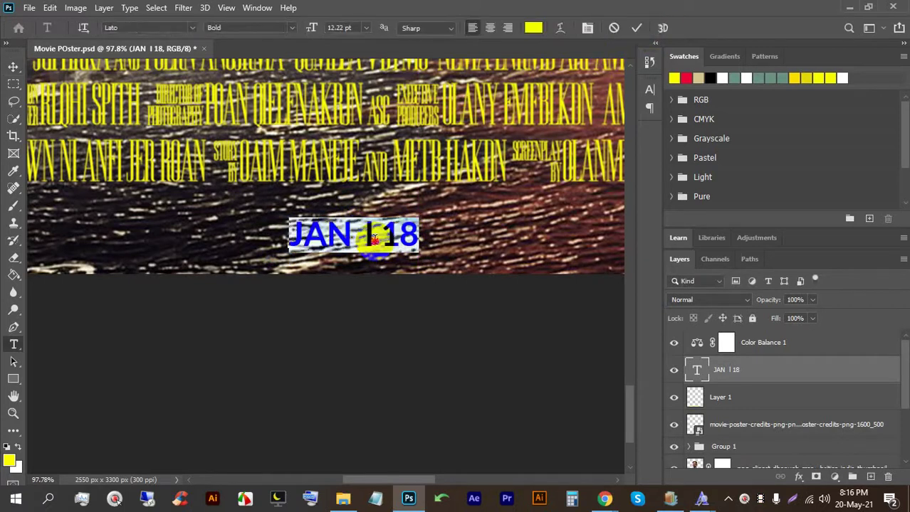
left_click(533, 27)
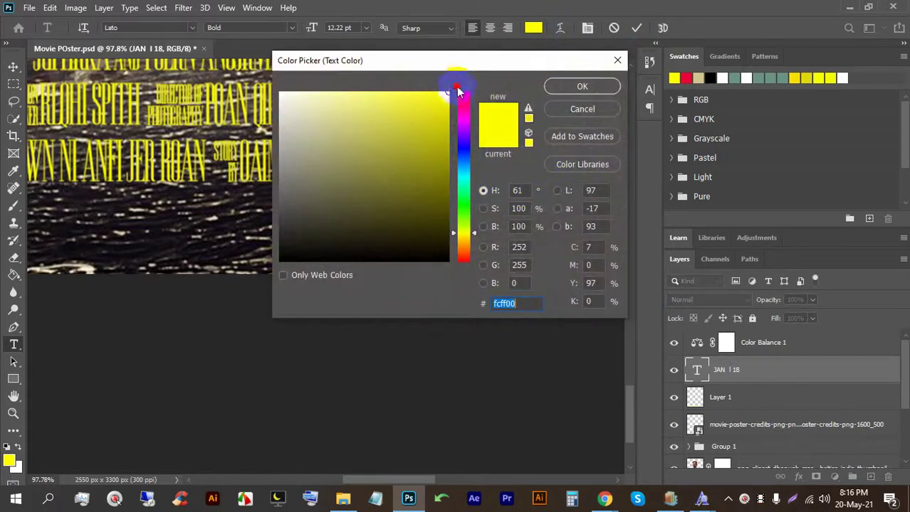
left_click(462, 92)
left_click(448, 88)
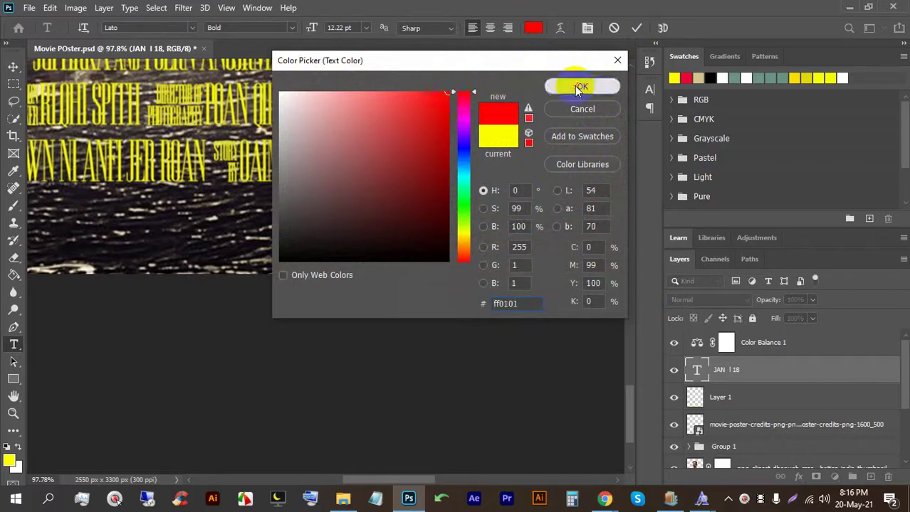
left_click(582, 86)
left_click(636, 27)
key("v")
Step: Move the date text under the credits and adjust its size
scroll(185, 295, "down", 5)
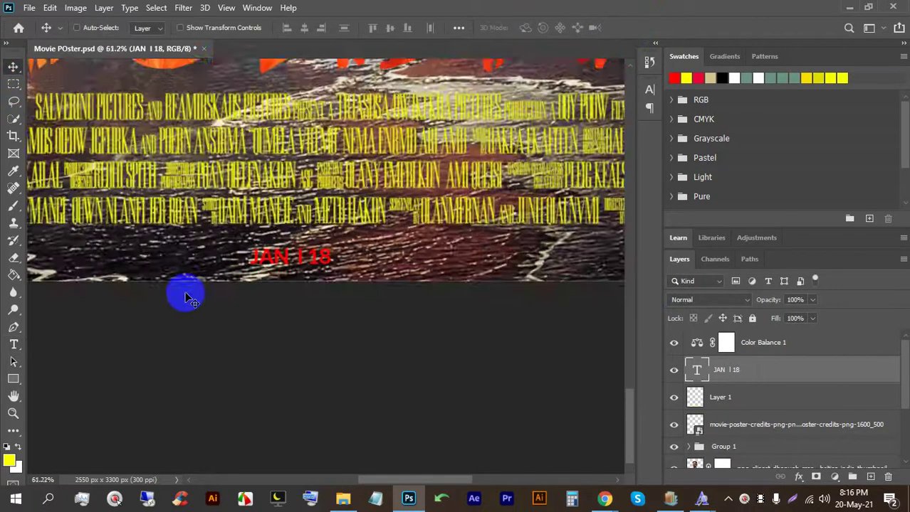
left_click_drag(264, 280, 233, 249)
key("ctrl+t")
scroll(304, 286, "up", 3)
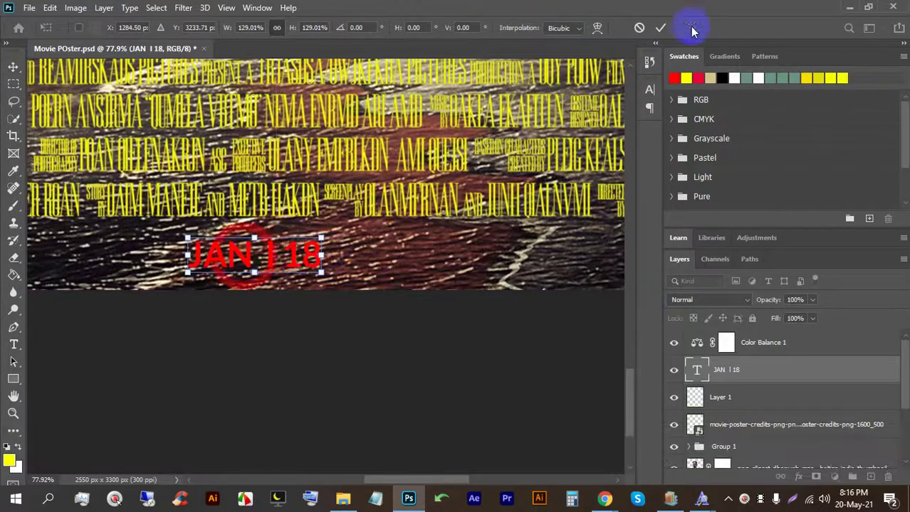
left_click(658, 32)
scroll(193, 298, "down", 4)
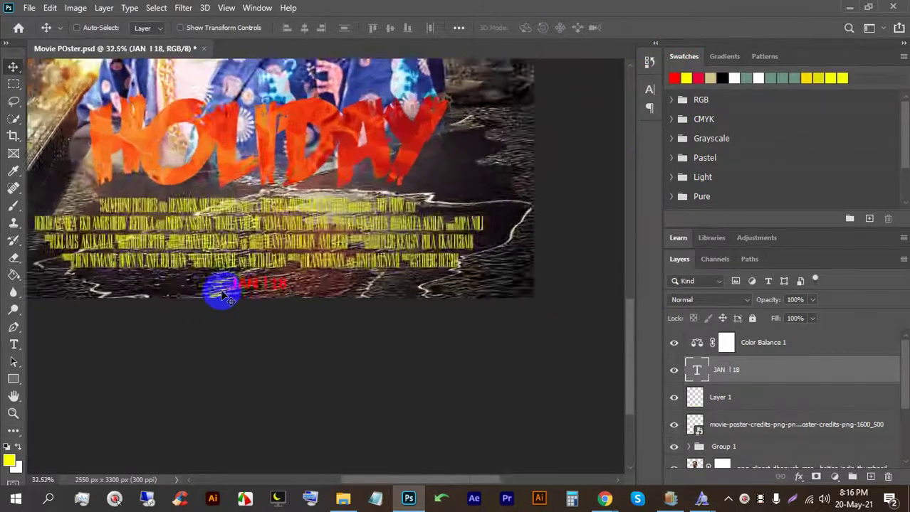
Step: Recolour the JAN I 18 date text to pure white
double_click(272, 290)
left_click(533, 27)
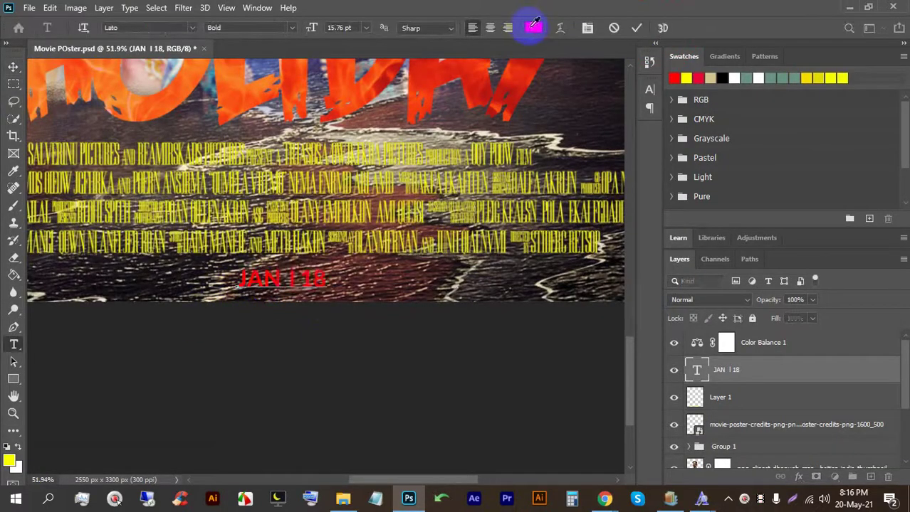
left_click(385, 162)
left_click_drag(384, 162, 248, 57)
left_click(582, 86)
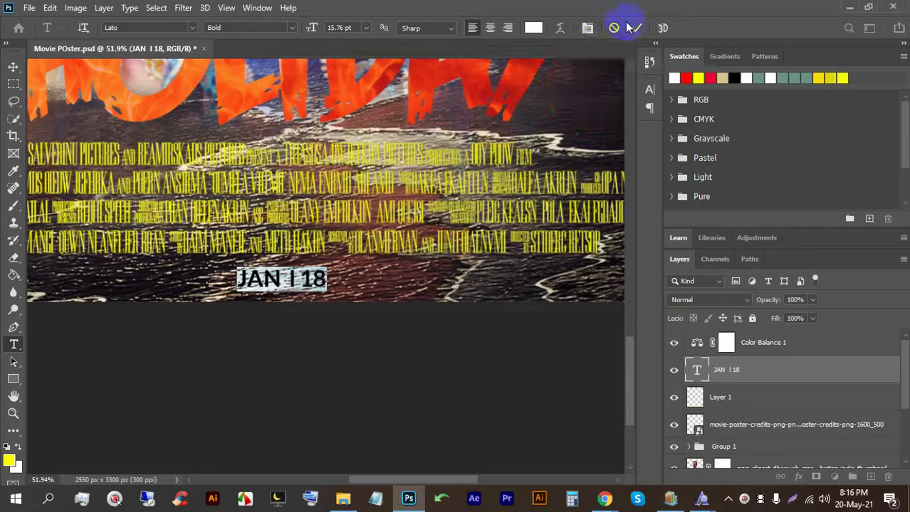
left_click(635, 30)
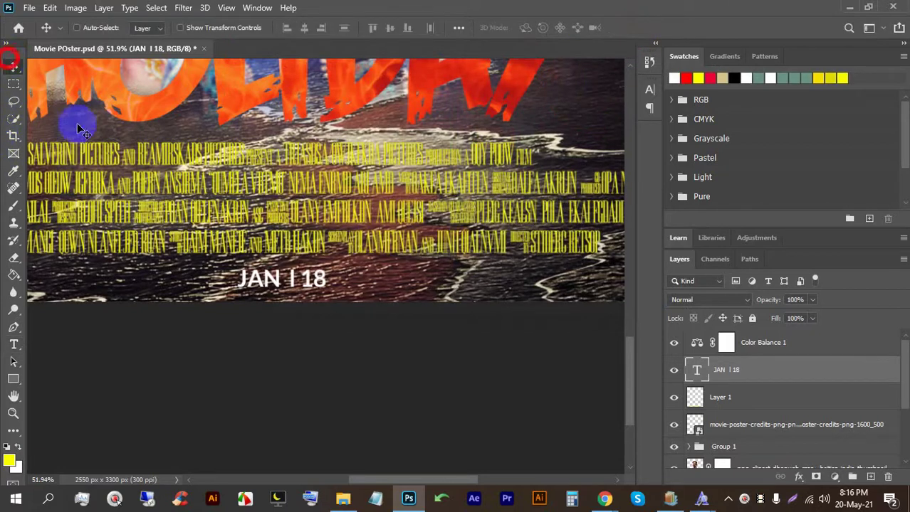
scroll(265, 274, "down", 5)
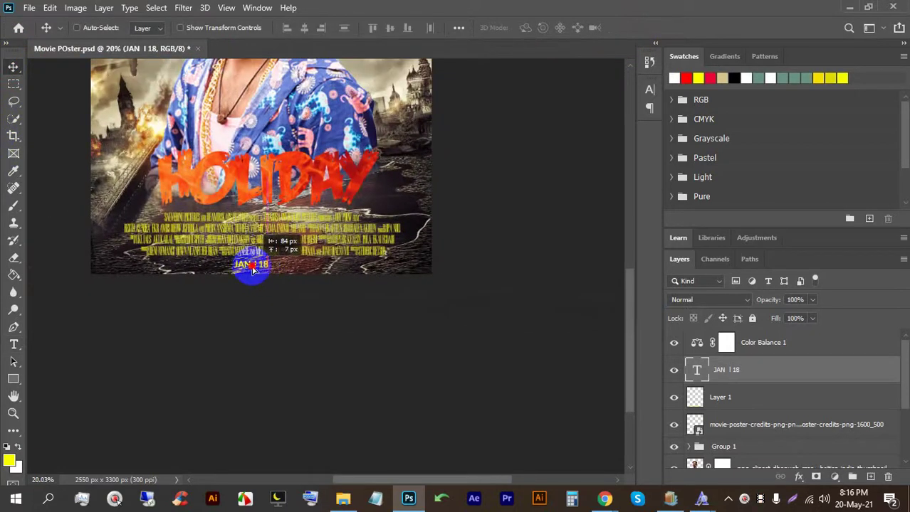
scroll(240, 268, "up", 8)
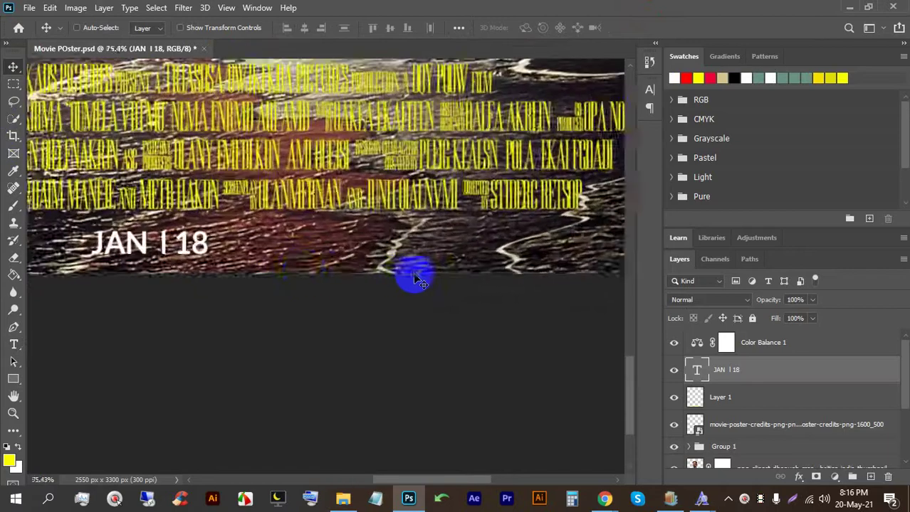
Step: Type a 'LOGO' text placeholder and line it up beside the date text
left_click(13, 344)
left_click(277, 246)
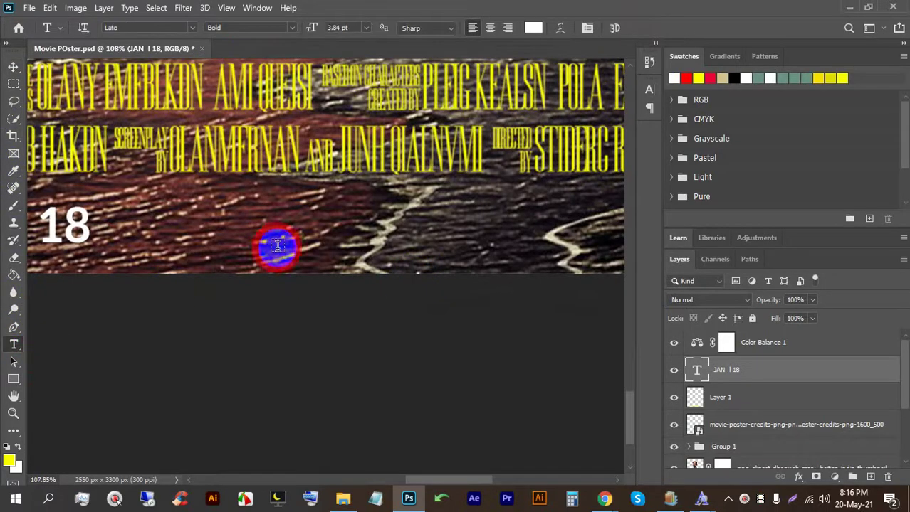
type("Loo")
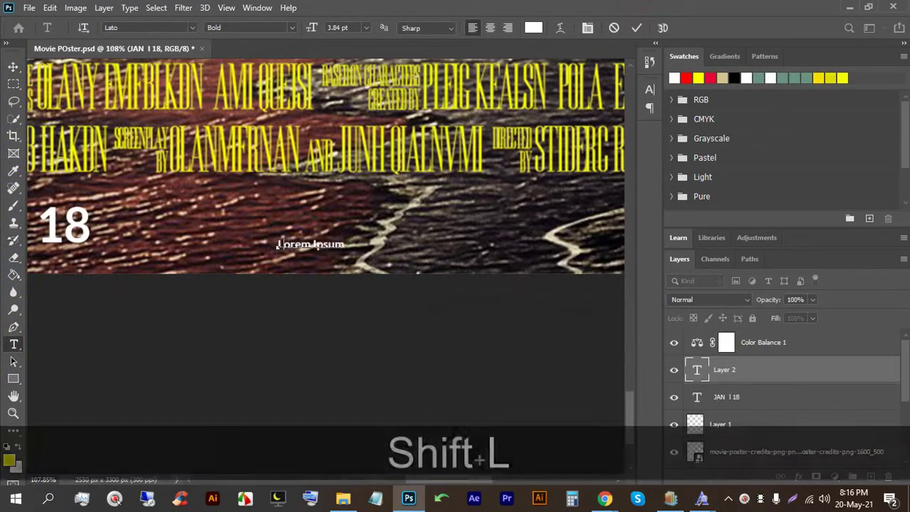
key("BackSpace")
key("BackSpace")
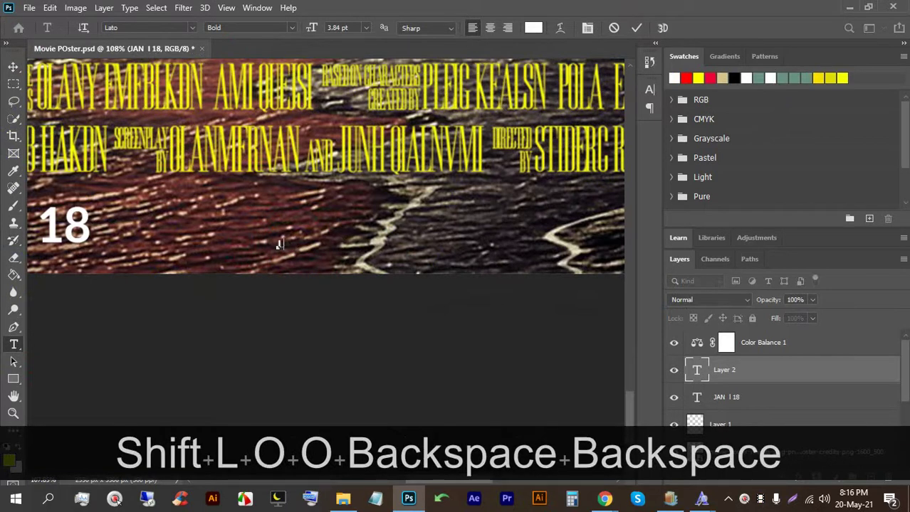
type("OgO")
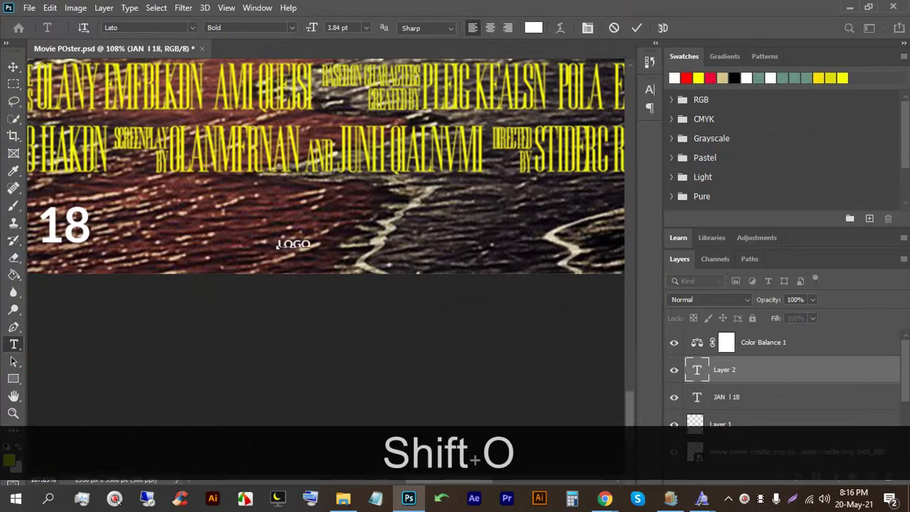
left_click(13, 67)
left_click_drag(309, 243, 378, 252)
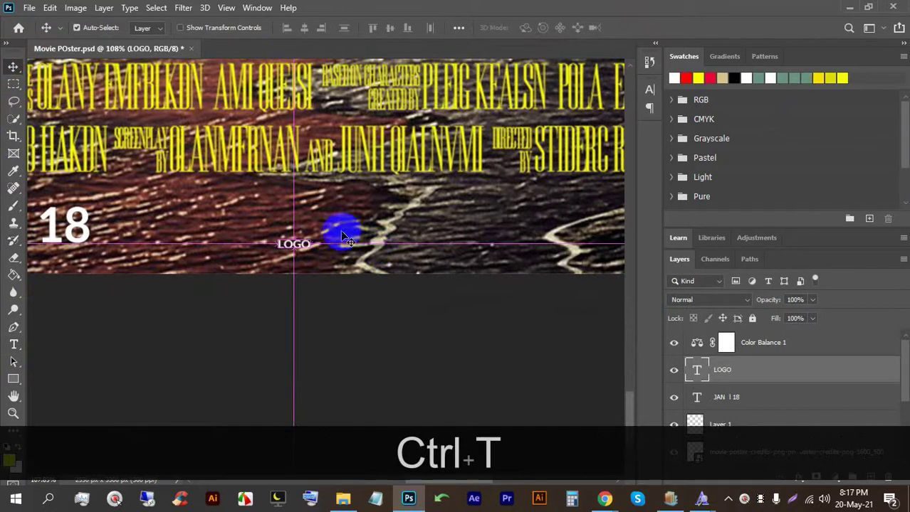
Step: Scale the LOGO text up to about 179%
key("ctrl+t")
left_click_drag(315, 240, 361, 206)
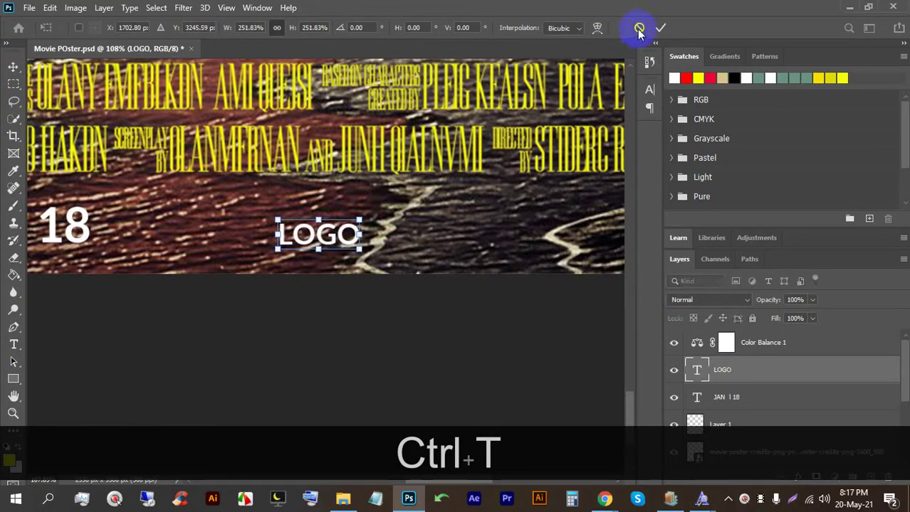
left_click(638, 29)
scroll(320, 233, "down", 2)
scroll(313, 232, "down", 3)
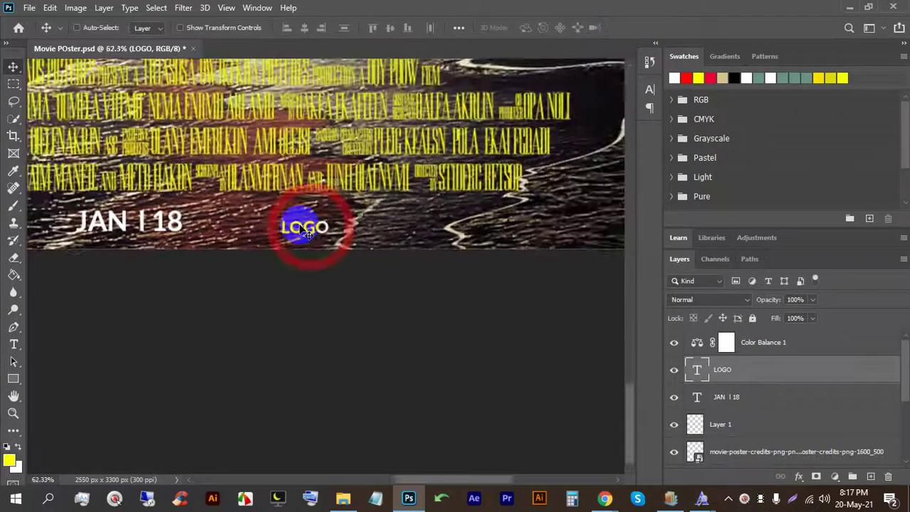
key("ctrl+t")
mouse_move(316, 234)
left_mouse_down()
mouse_move(331, 243)
mouse_move(324, 233)
left_mouse_up()
key("alt")
left_click(660, 29)
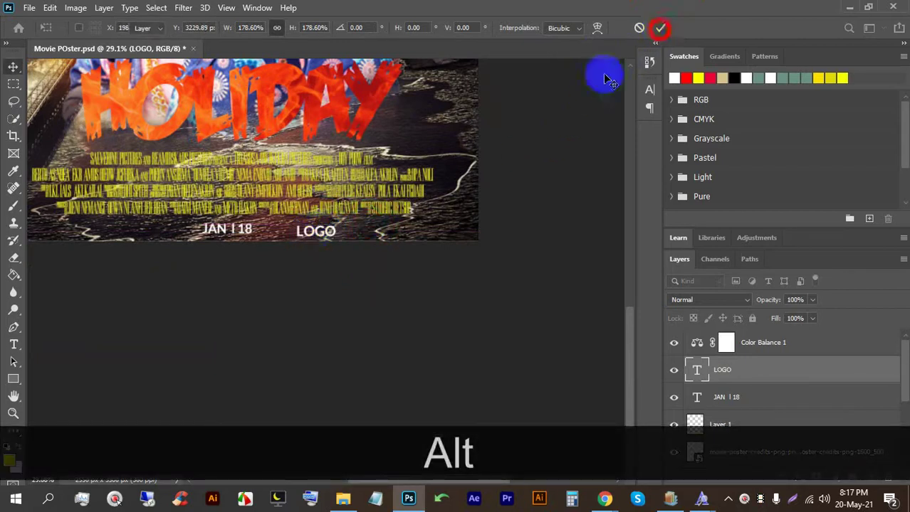
Step: Duplicate LOGO to the right, align both vertically, and save the poster
left_click_drag(324, 234, 432, 233)
left_click(730, 398, "ctrl")
left_click(390, 27)
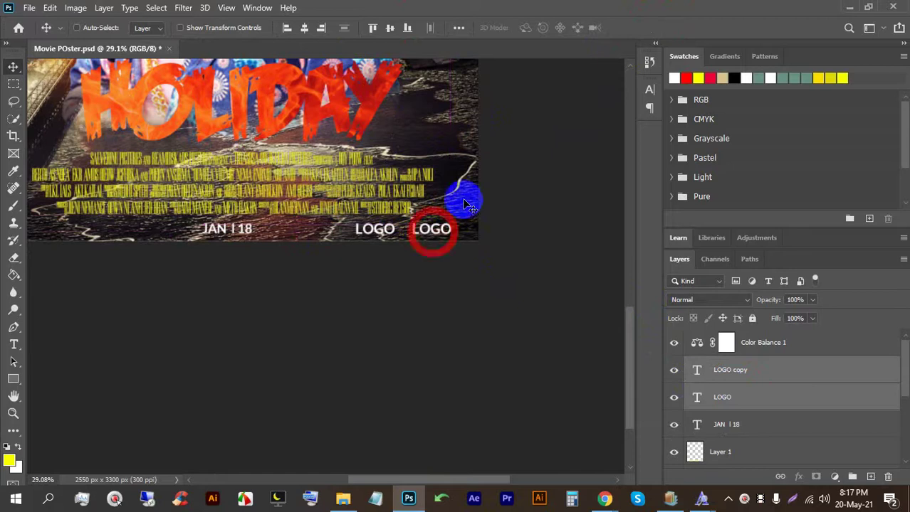
key("ctrl+0")
key("ctrl+s")
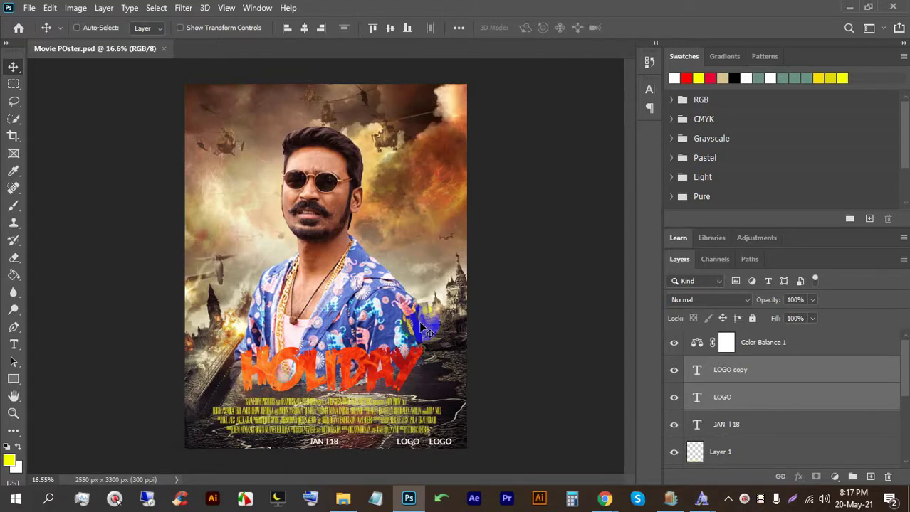
Step: Review the poster's lower part and bring the Movie Poster folder forward
scroll(427, 331, "up", 3)
left_click_drag(192, 421, 346, 282)
scroll(346, 281, "up", 3)
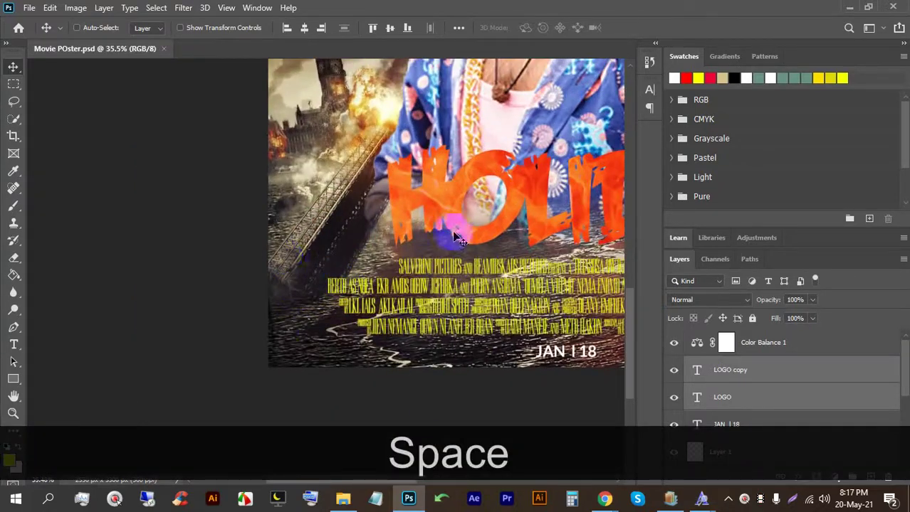
left_click(344, 501)
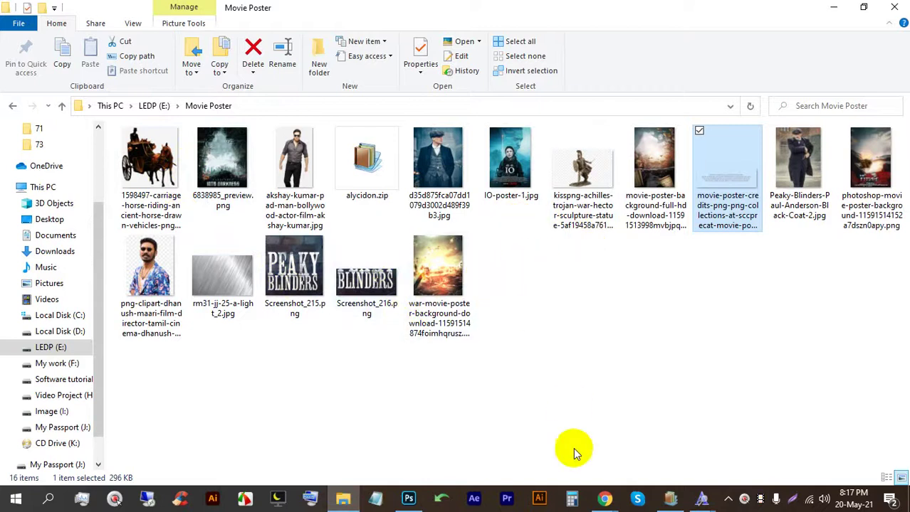
Step: Replace 'fire' with 'bike rider' in Google Images and browse the results
mouse_move(604, 495)
left_click(509, 432)
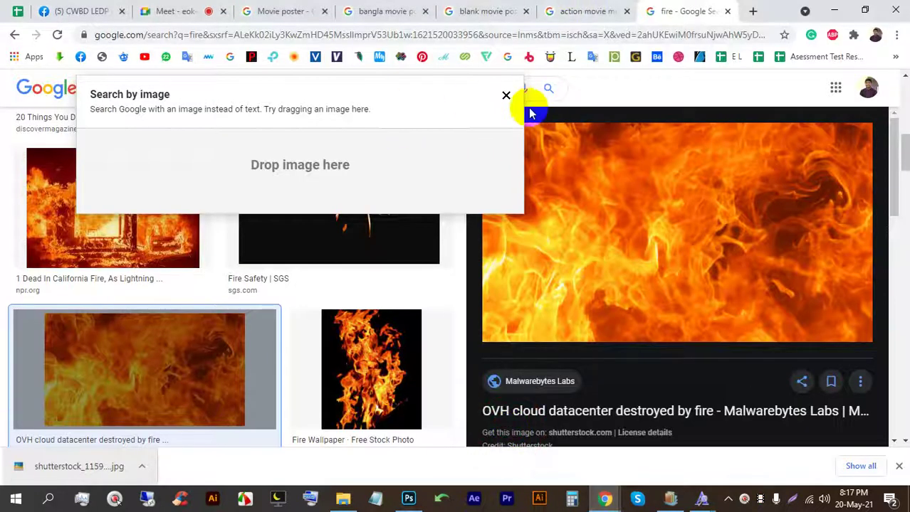
left_click(505, 94)
double_click(376, 82)
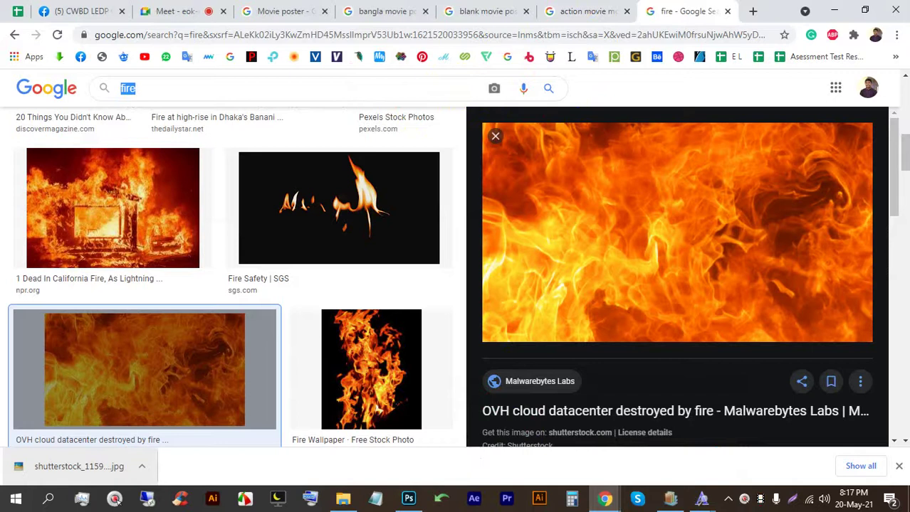
type("bl")
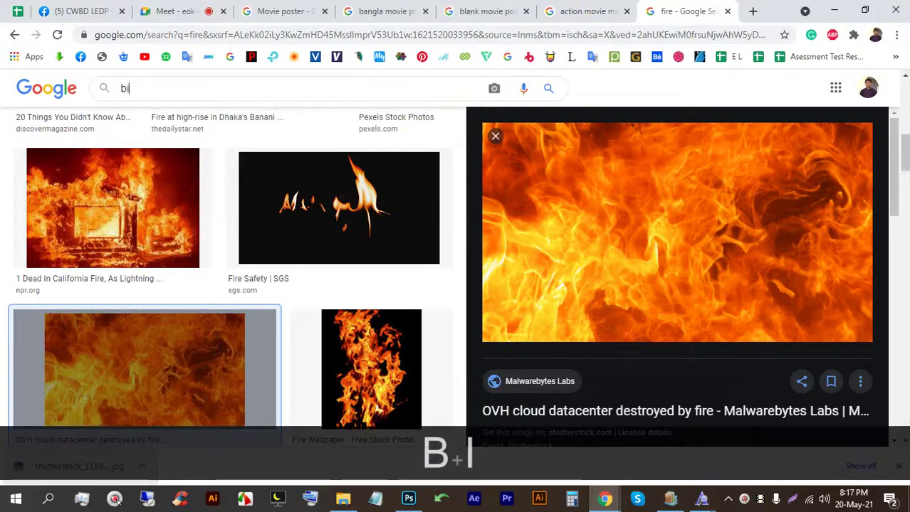
type("ke rider")
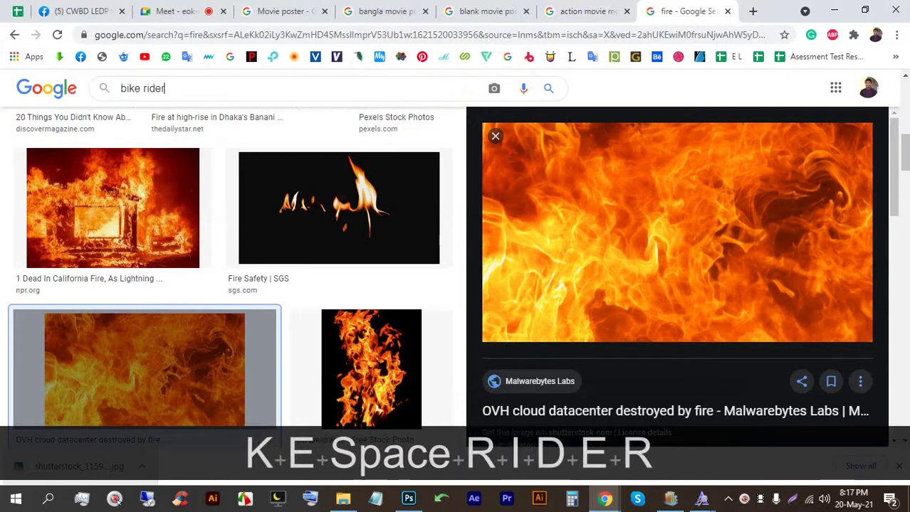
key("Return")
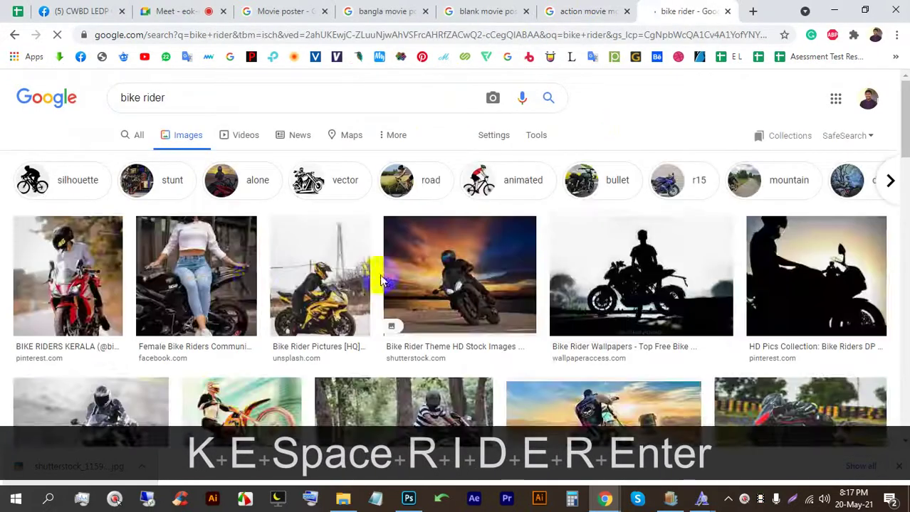
scroll(589, 331, "down", 1)
scroll(589, 331, "down", 5)
scroll(447, 314, "up", 1)
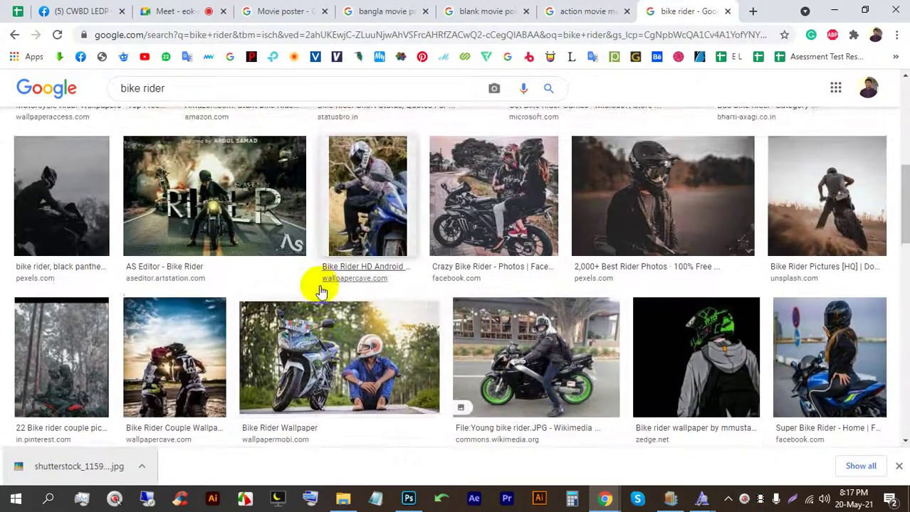
scroll(318, 286, "down", 6)
scroll(403, 296, "down", 3)
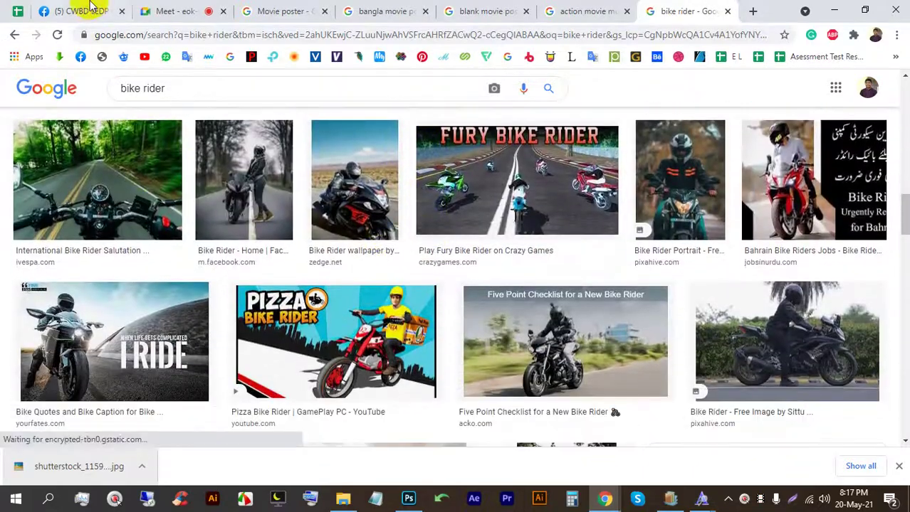
Step: Save the Nature Wallpapers bike rider image to disk
left_click(165, 9)
left_click(580, 10)
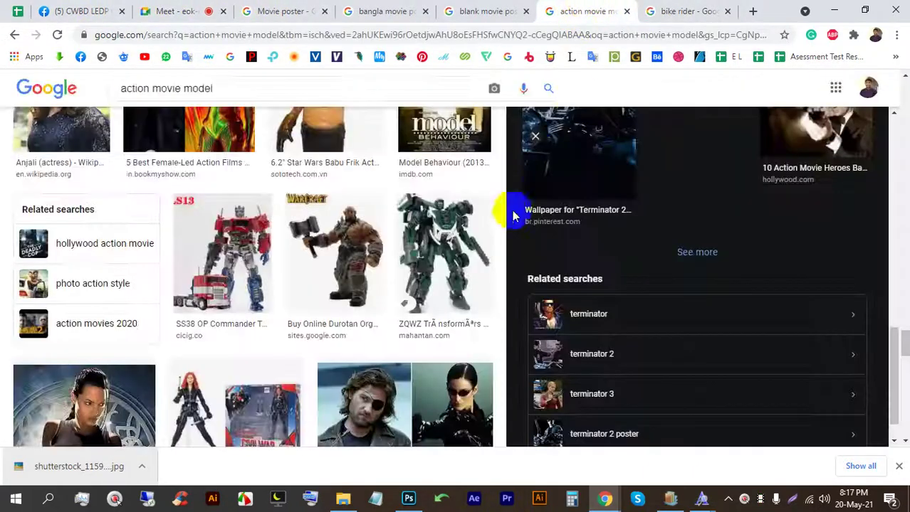
left_click(676, 11)
scroll(546, 322, "down", 8)
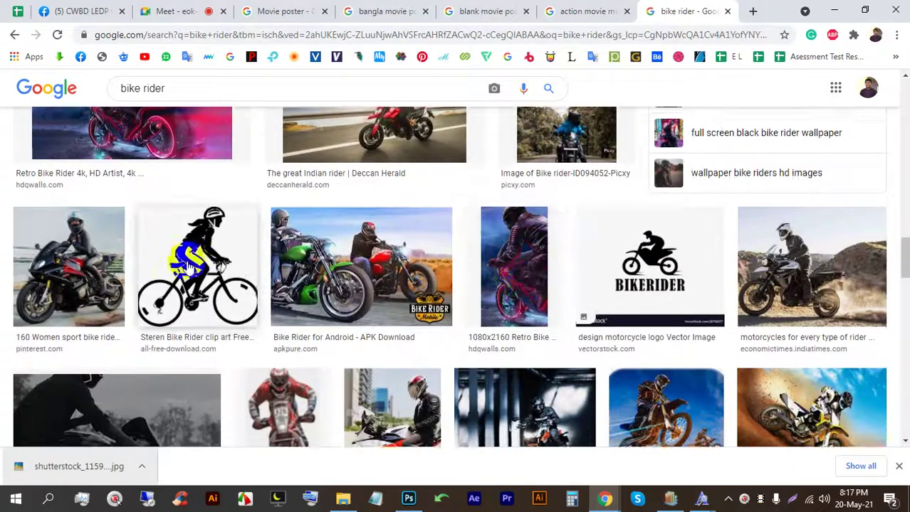
left_click(784, 243)
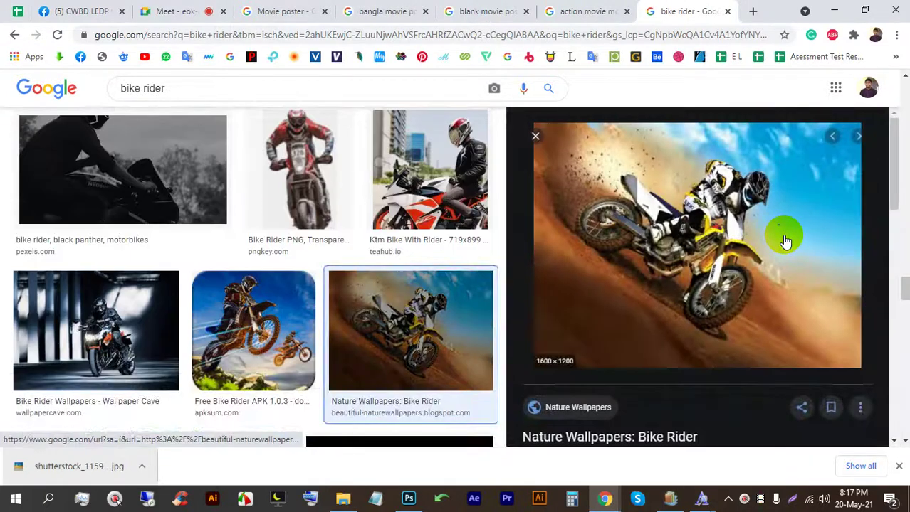
right_click(699, 173)
left_click(747, 370)
key("Return")
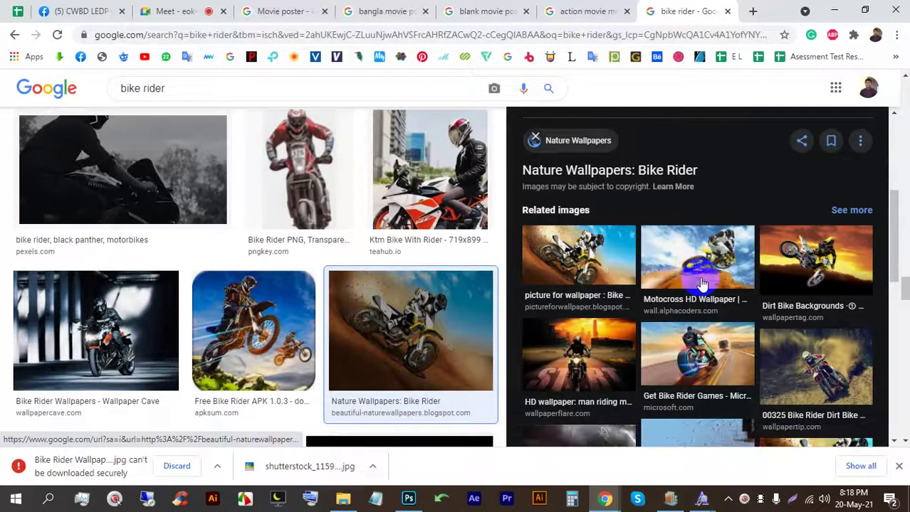
Step: Save a related motocross rider wallpaper to Downloads
left_click(587, 264)
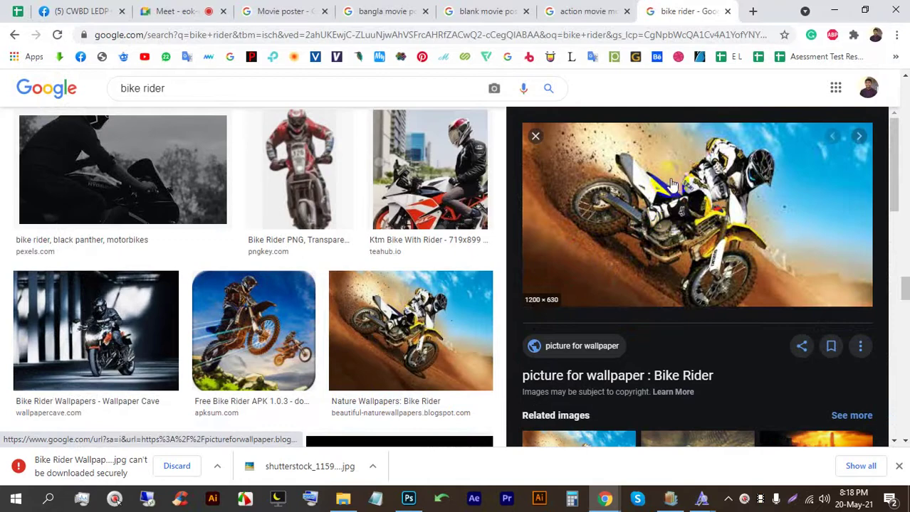
right_click(677, 166)
left_click(723, 310)
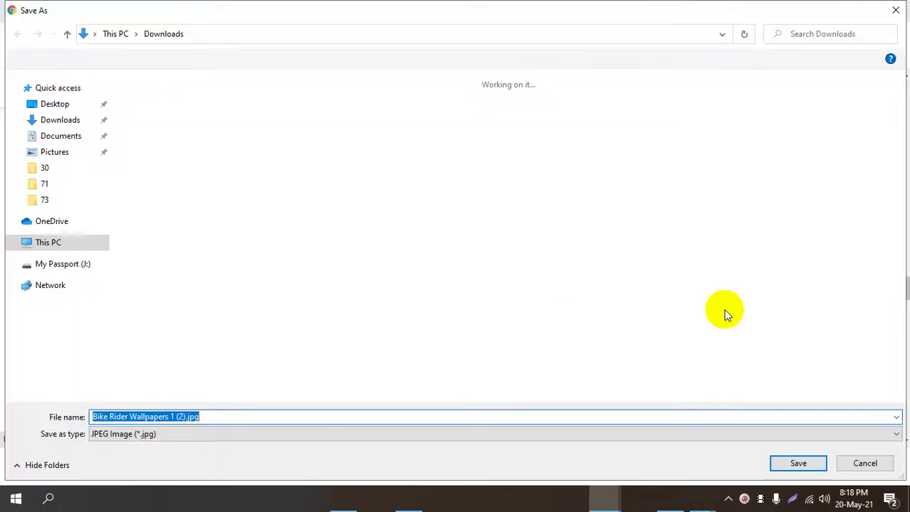
key("Return")
Step: Place the bike rider image on the poster, scaled to about 24%, and commit it
left_click_drag(75, 450, 363, 301)
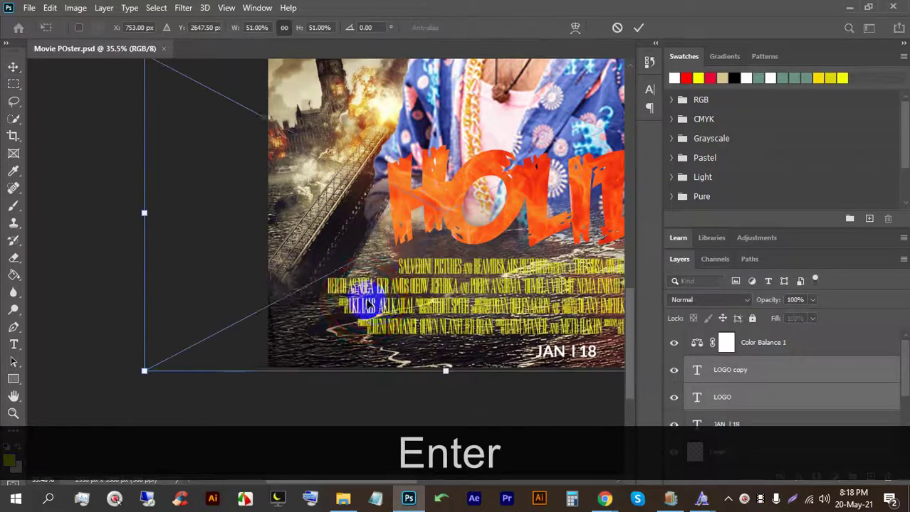
left_click_drag(410, 129, 409, 239)
left_click_drag(382, 278, 359, 276)
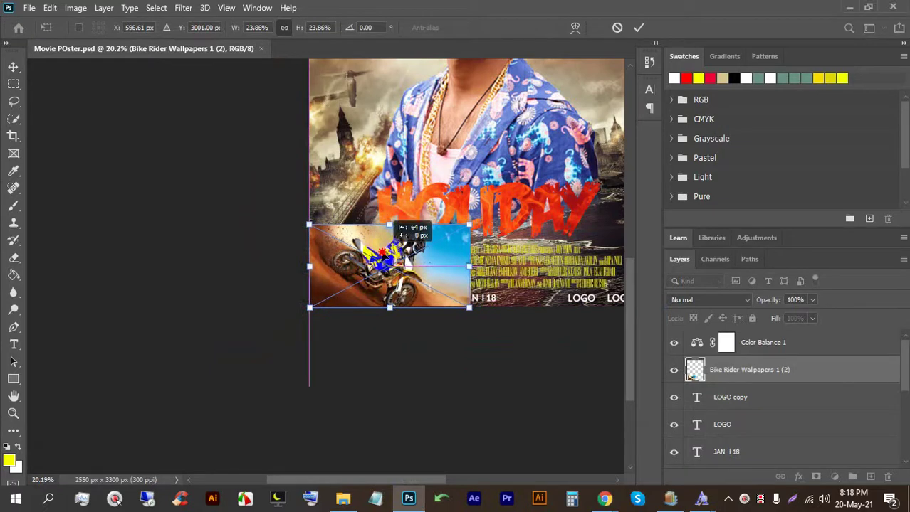
left_click(639, 27)
scroll(781, 375, "down", 2)
scroll(781, 375, "up", 1)
Step: Move the Bike Rider layer below Group 1, briefly hiding it to compare
left_click_drag(803, 344, 740, 384)
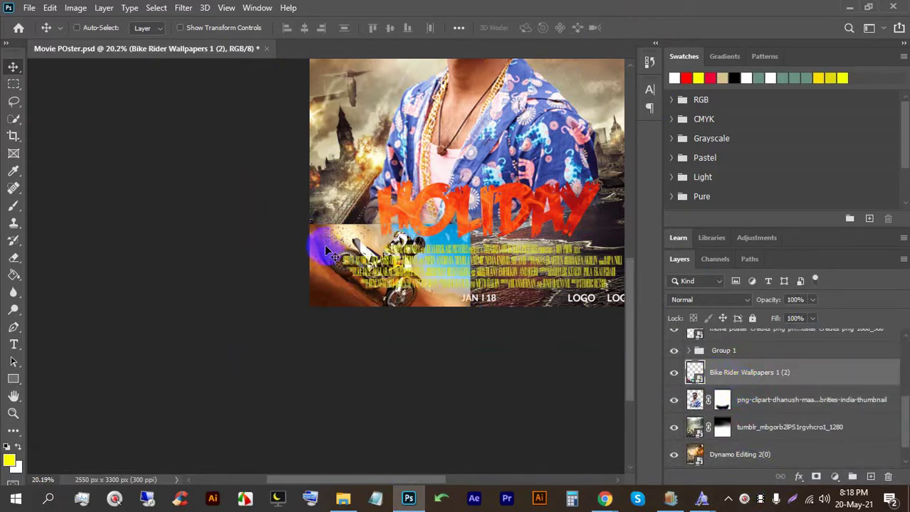
scroll(342, 259, "up", 3)
left_click(673, 372)
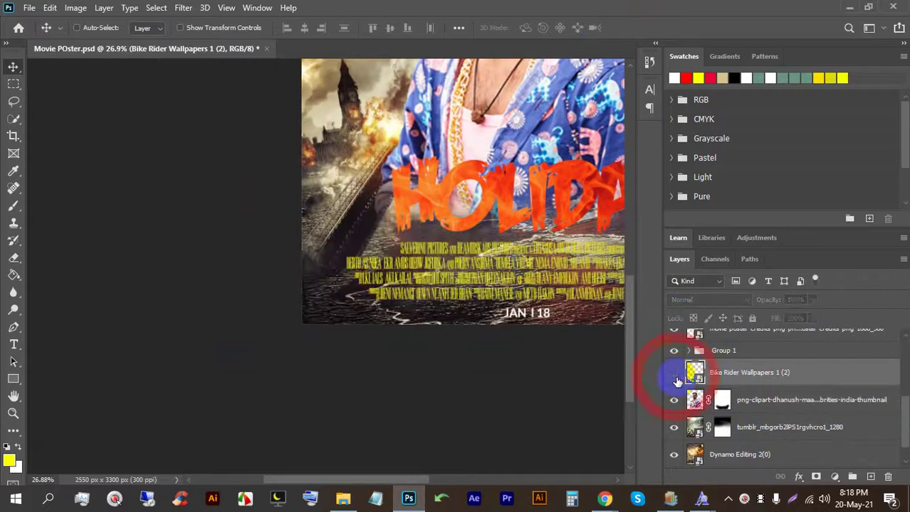
scroll(325, 274, "up", 3)
scroll(353, 293, "down", 4)
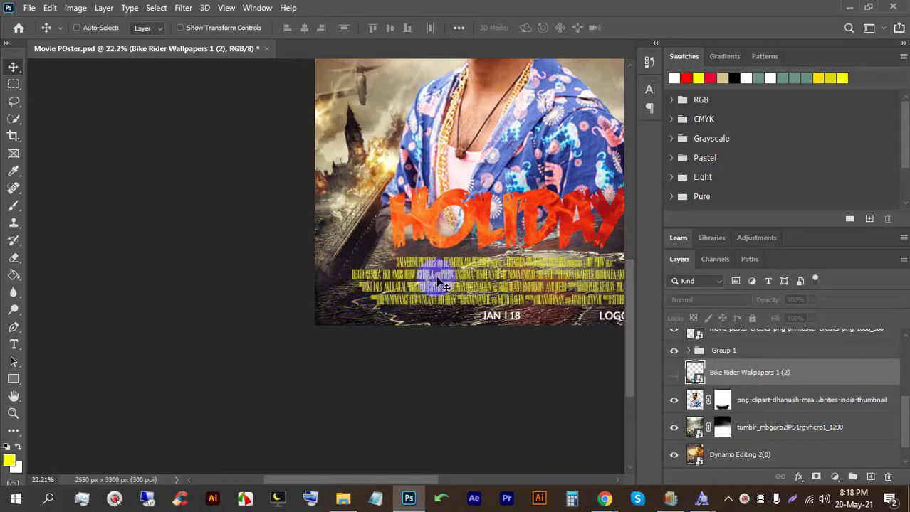
scroll(329, 140, "up", 3)
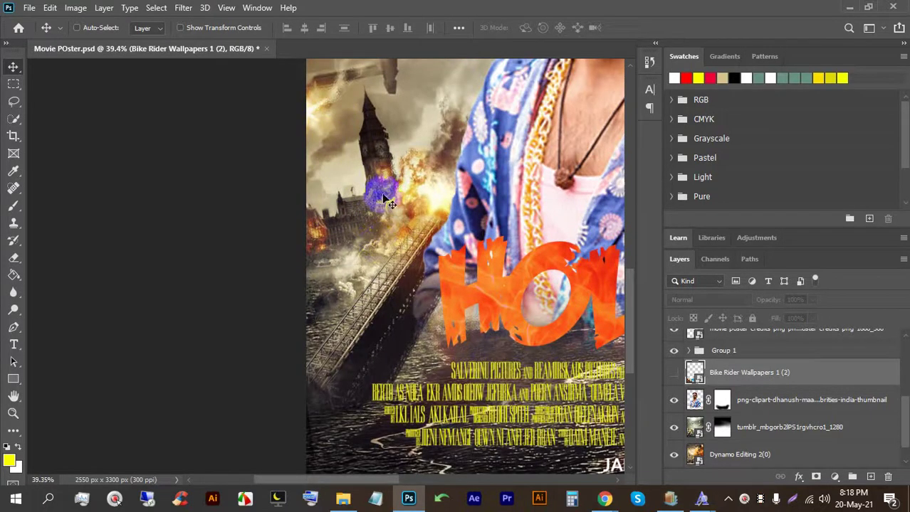
scroll(385, 199, "down", 2)
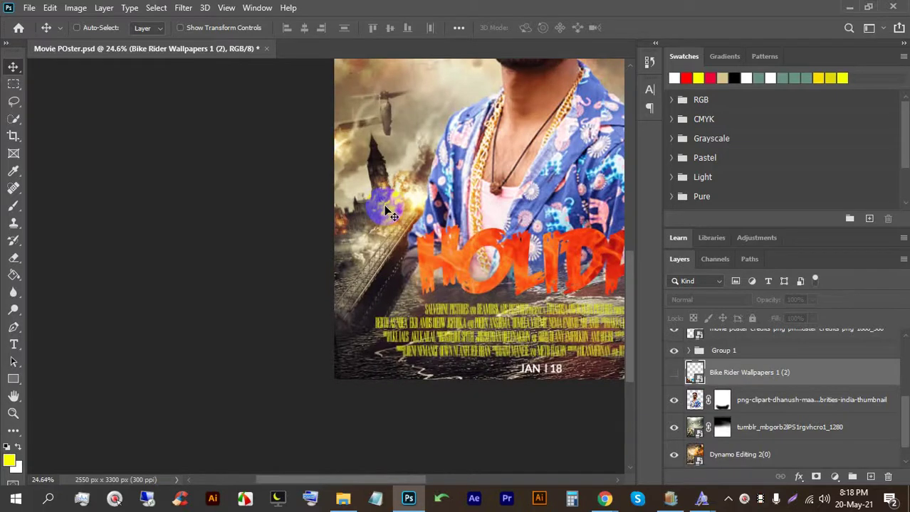
left_click(674, 372)
Step: Reposition the bike rider into the poster's lower-left area
left_click_drag(427, 335, 397, 360)
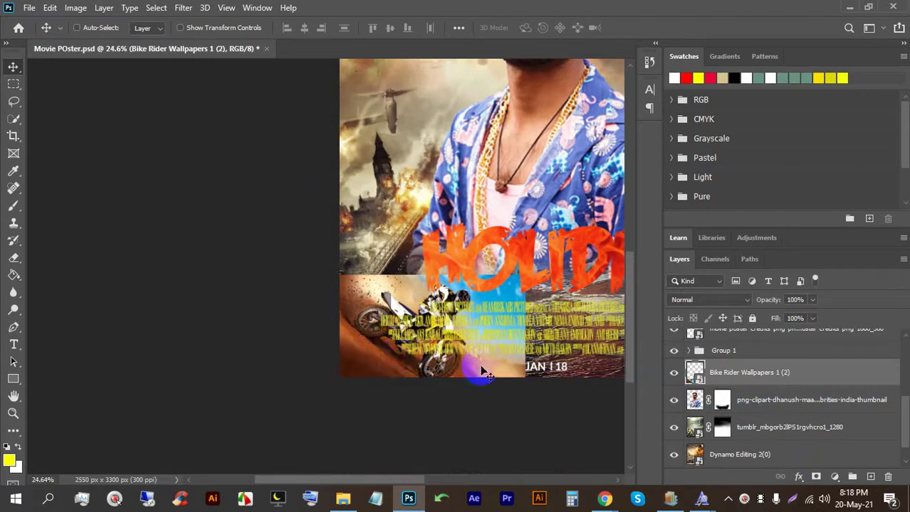
scroll(366, 324, "up", 1)
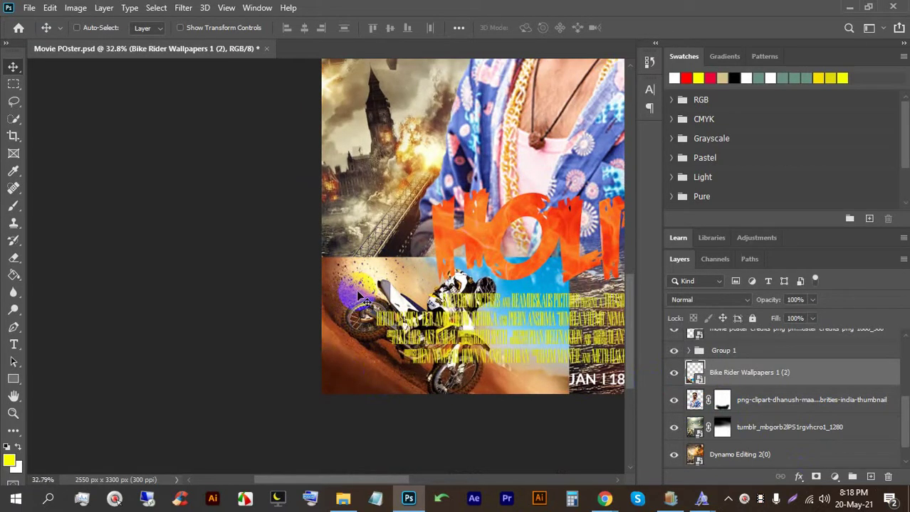
mouse_move(358, 292)
left_mouse_down()
mouse_move(367, 298)
mouse_move(365, 289)
left_mouse_up()
scroll(724, 377, "up", 5)
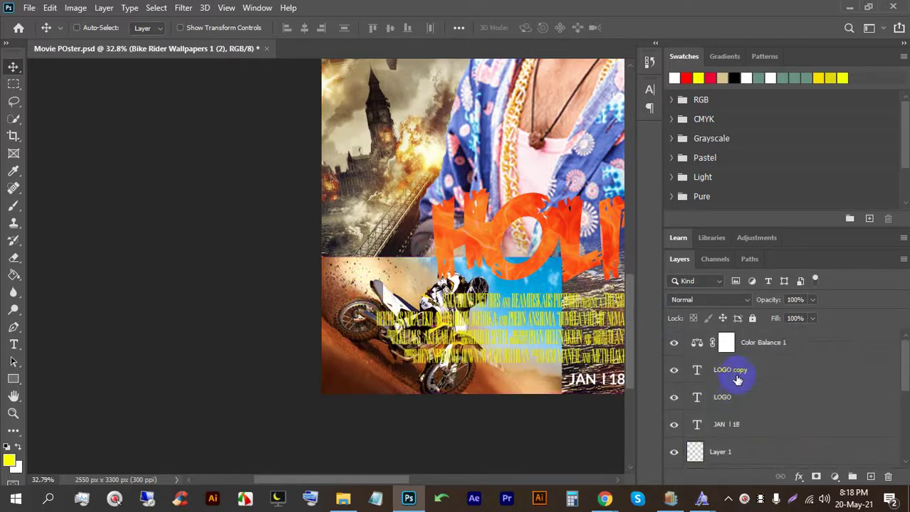
scroll(716, 371, "down", 2)
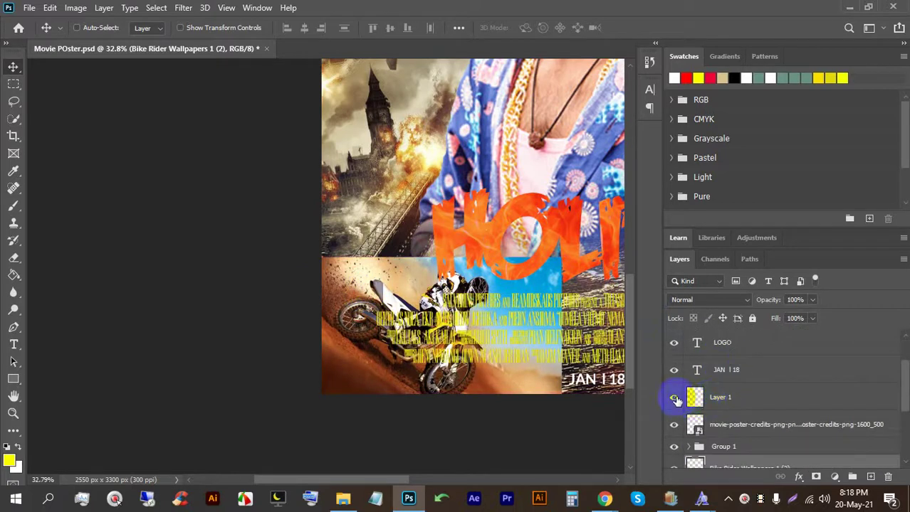
Step: Hide the yellow tint layer, the credits text and the HOLIDAY title group
left_click(674, 399)
left_click(674, 428)
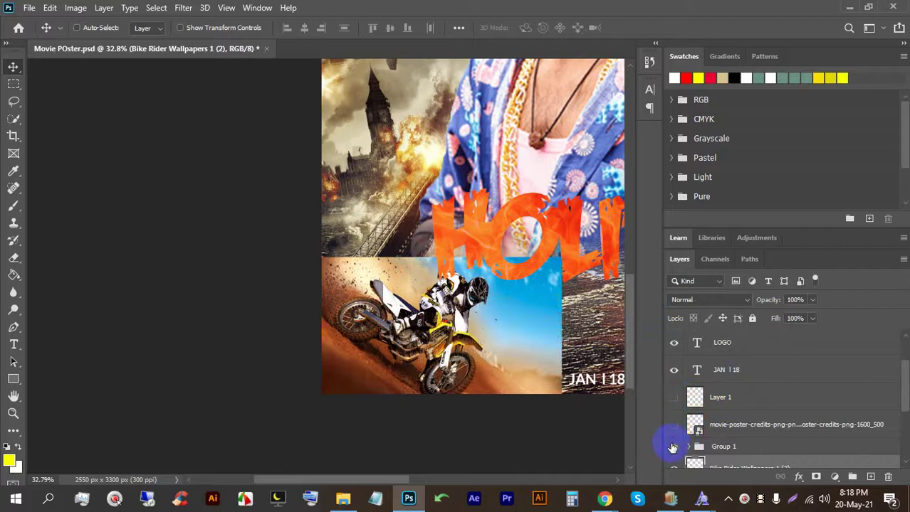
left_click(673, 448)
scroll(309, 195, "down", 3)
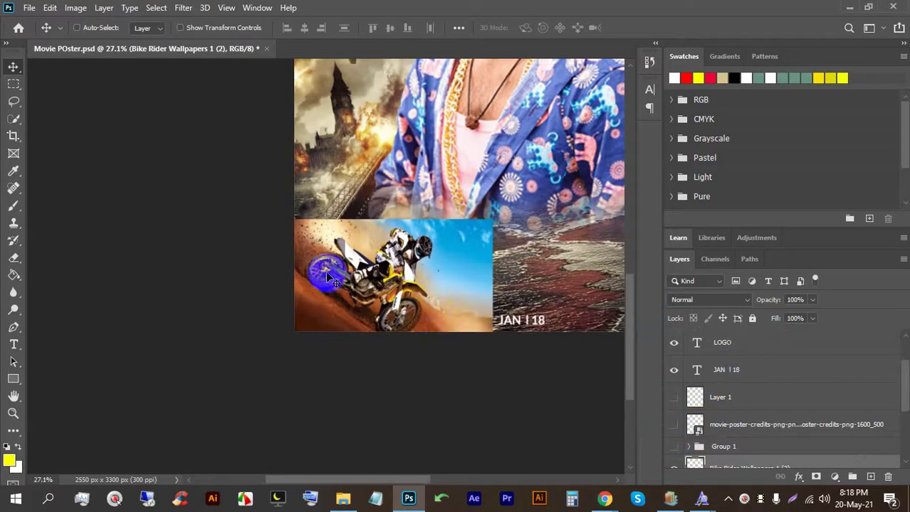
scroll(468, 291, "up", 1)
scroll(722, 403, "down", 3)
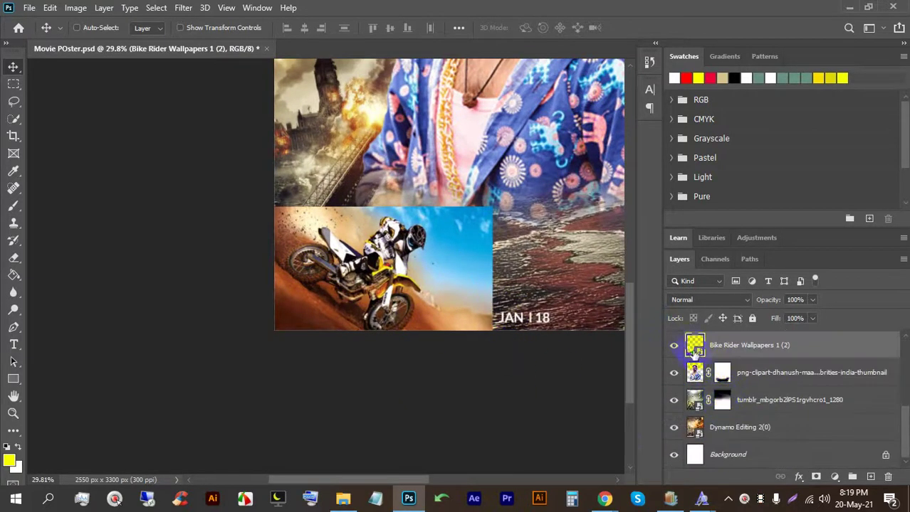
Step: Toggle the bike layer's visibility to compare, then add a white layer mask
left_click(671, 349)
left_click(671, 348)
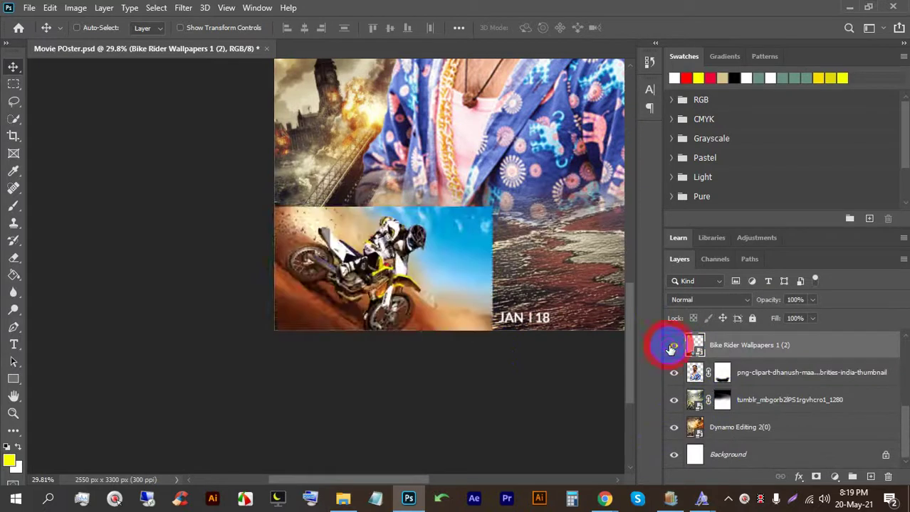
left_click(817, 481)
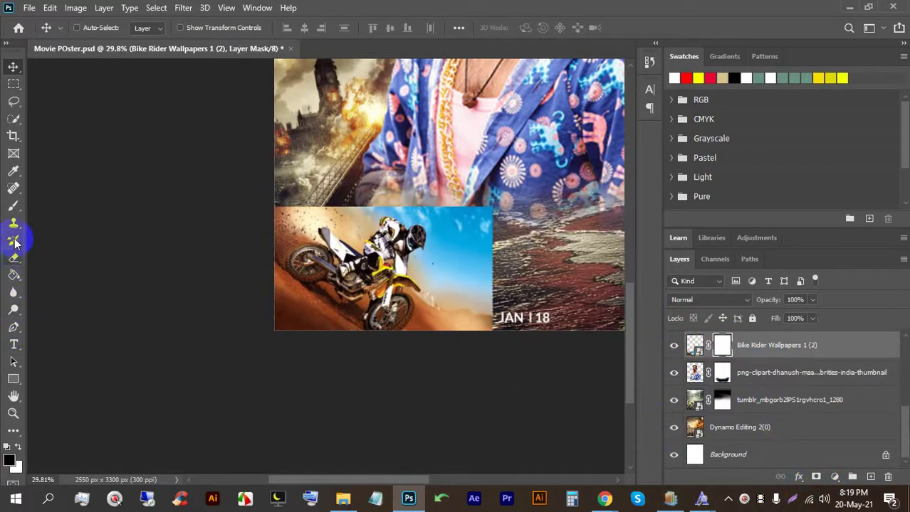
Step: Paint the mask with a soft brush at 43% opacity to fade the bike photo's edges
left_click(11, 210)
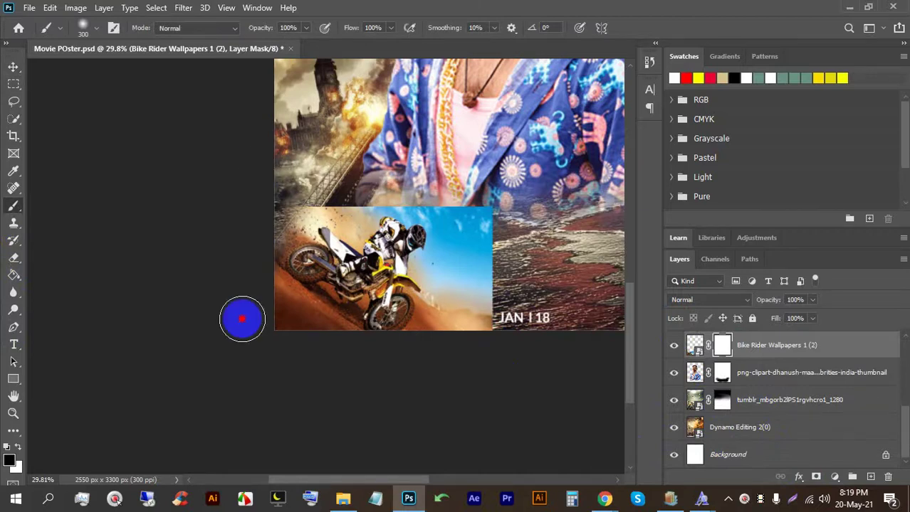
left_click_drag(453, 329, 467, 284)
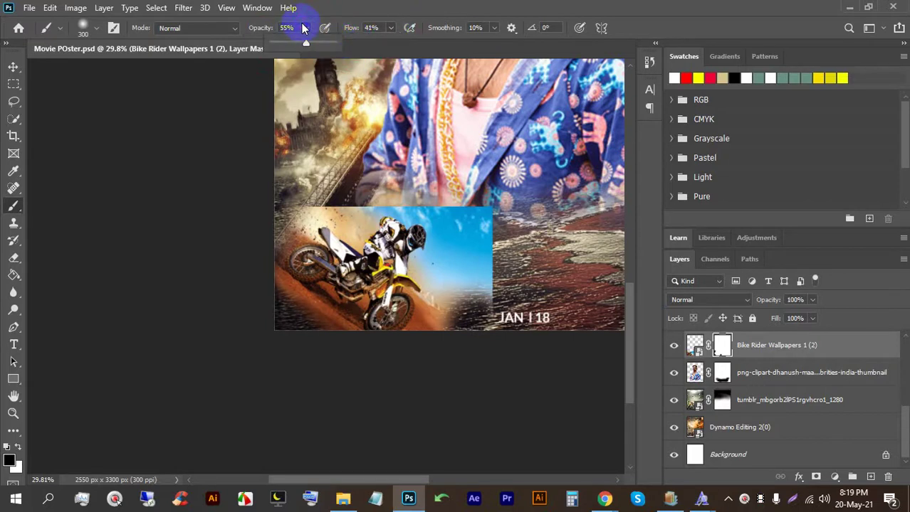
scroll(496, 288, "up", 3)
mouse_move(463, 168)
left_mouse_down()
mouse_move(448, 252)
mouse_move(477, 306)
mouse_move(481, 257)
mouse_move(459, 132)
mouse_move(485, 121)
left_mouse_up()
mouse_move(453, 277)
left_mouse_down()
mouse_move(437, 241)
mouse_move(441, 197)
mouse_move(426, 138)
mouse_move(271, 133)
mouse_move(338, 143)
mouse_move(504, 140)
mouse_move(306, 140)
mouse_move(452, 177)
mouse_move(468, 173)
mouse_move(169, 127)
left_mouse_up()
left_click(325, 27)
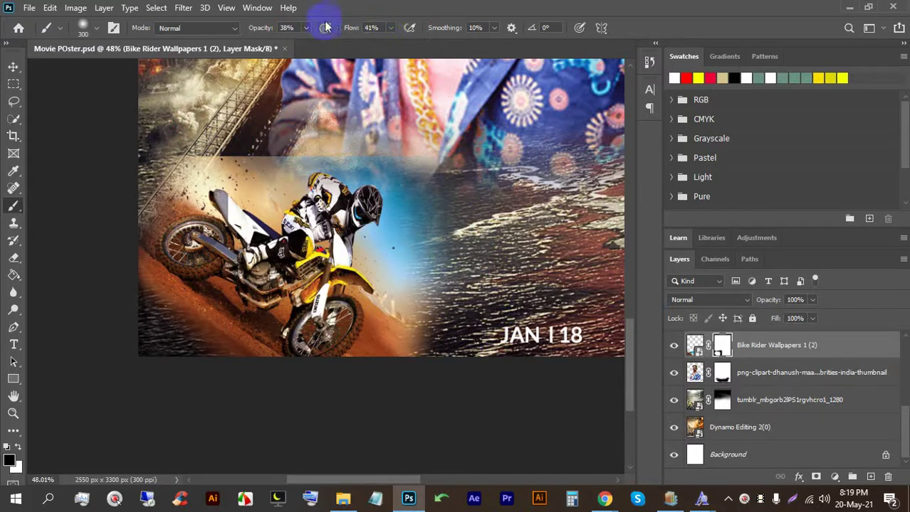
mouse_move(447, 183)
left_mouse_down()
mouse_move(158, 116)
mouse_move(299, 133)
mouse_move(126, 116)
mouse_move(128, 128)
mouse_move(214, 177)
left_mouse_up()
left_click(327, 24)
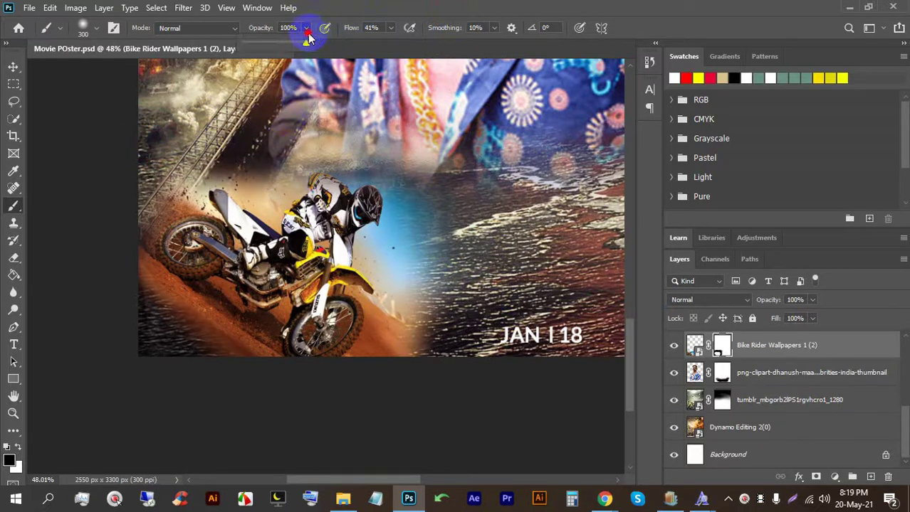
left_click_drag(270, 43, 272, 44)
mouse_move(377, 213)
left_mouse_down()
mouse_move(427, 203)
mouse_move(404, 348)
mouse_move(402, 325)
mouse_move(311, 402)
mouse_move(239, 375)
mouse_move(179, 333)
mouse_move(243, 349)
mouse_move(192, 315)
mouse_move(167, 313)
mouse_move(228, 318)
mouse_move(126, 274)
mouse_move(146, 152)
mouse_move(270, 188)
mouse_move(203, 131)
mouse_move(173, 223)
mouse_move(138, 274)
mouse_move(107, 281)
mouse_move(157, 396)
mouse_move(146, 350)
mouse_move(372, 390)
mouse_move(402, 309)
left_mouse_up()
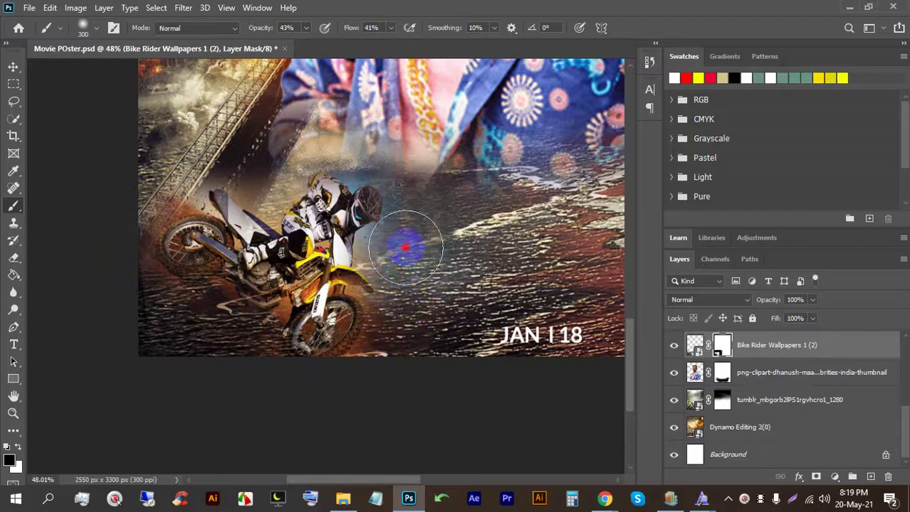
scroll(292, 148, "up", 5)
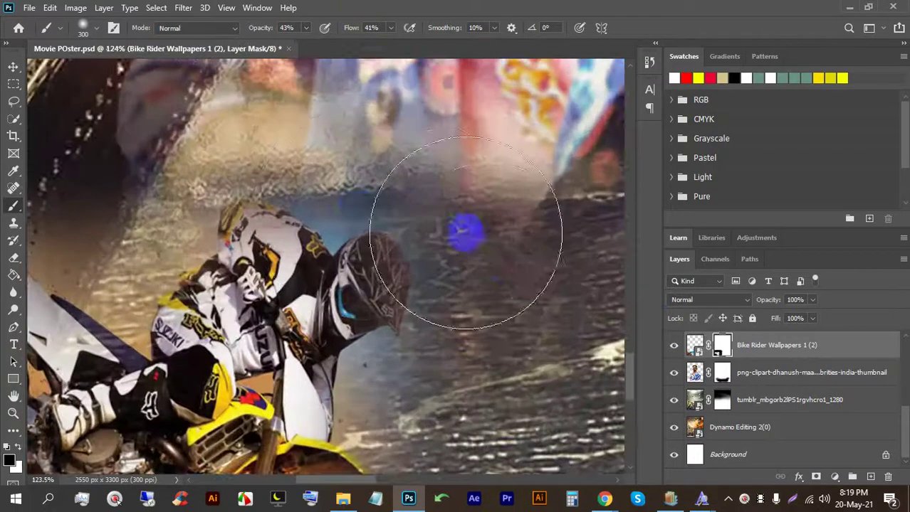
mouse_move(319, 217)
left_mouse_down()
mouse_move(355, 375)
mouse_move(406, 247)
mouse_move(402, 450)
mouse_move(349, 279)
mouse_move(402, 267)
mouse_move(236, 156)
mouse_move(386, 153)
mouse_move(269, 305)
mouse_move(296, 308)
mouse_move(270, 309)
mouse_move(277, 306)
left_mouse_up()
Step: Switch to white at brush size 80 and paint the rider's helmet back in
key("x")
key("bracketleft")
key("bracketleft")
key("bracketleft")
key("bracketleft")
key("bracketleft")
key("bracketleft")
key("bracketleft")
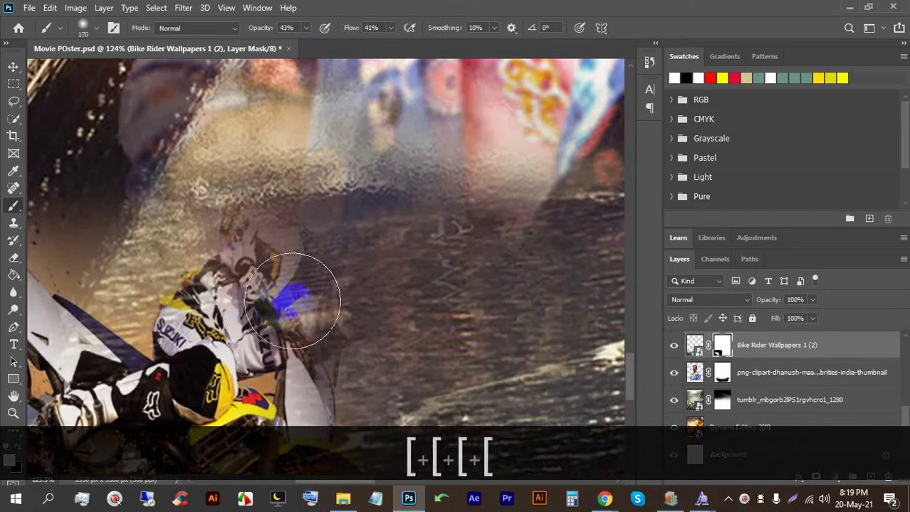
key("bracketleft")
mouse_move(295, 284)
left_mouse_down()
mouse_move(363, 268)
mouse_move(343, 291)
mouse_move(360, 302)
mouse_move(349, 321)
mouse_move(389, 278)
mouse_move(333, 328)
mouse_move(316, 313)
mouse_move(303, 333)
mouse_move(302, 413)
mouse_move(275, 287)
mouse_move(251, 244)
mouse_move(255, 224)
mouse_move(265, 255)
mouse_move(277, 235)
left_mouse_up()
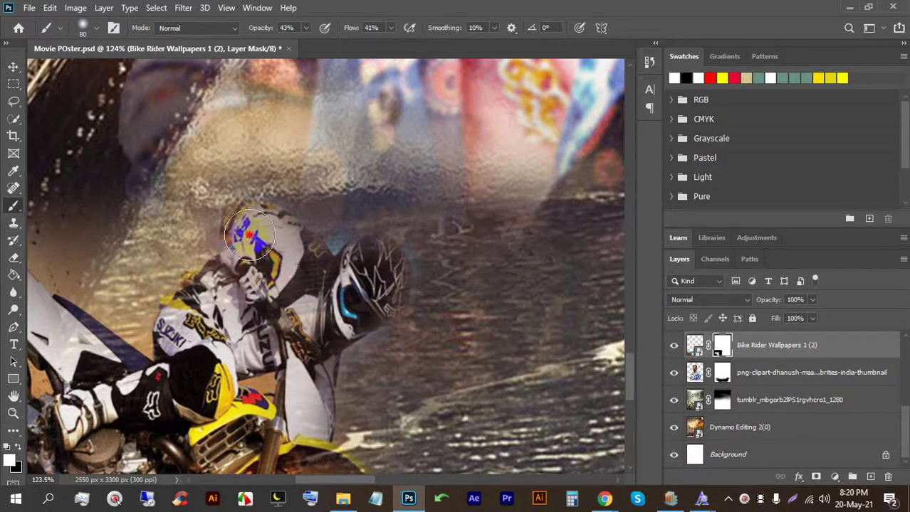
scroll(253, 313, "down", 2)
scroll(253, 313, "up", 5)
key("space")
left_click_drag(235, 298, 390, 292)
Step: Hide more area left of the fender, then restore the bike's tank and seat
key("x")
mouse_move(270, 206)
left_mouse_down()
mouse_move(254, 192)
mouse_move(251, 155)
mouse_move(264, 231)
mouse_move(264, 149)
mouse_move(292, 247)
mouse_move(256, 216)
mouse_move(315, 253)
mouse_move(228, 161)
mouse_move(382, 182)
mouse_move(430, 202)
mouse_move(369, 151)
mouse_move(277, 153)
mouse_move(376, 163)
mouse_move(261, 174)
mouse_move(338, 282)
mouse_move(242, 225)
mouse_move(268, 242)
mouse_move(210, 231)
mouse_move(173, 270)
mouse_move(176, 223)
left_mouse_up()
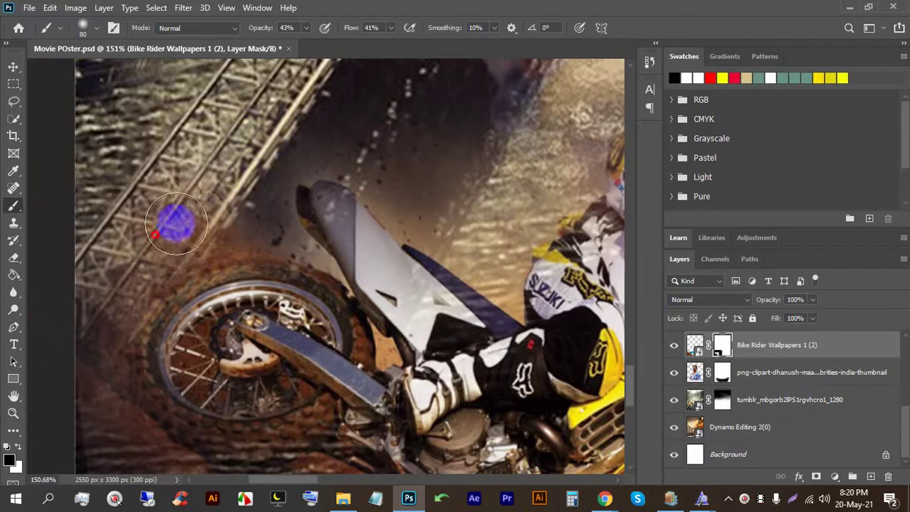
scroll(213, 153, "down", 4)
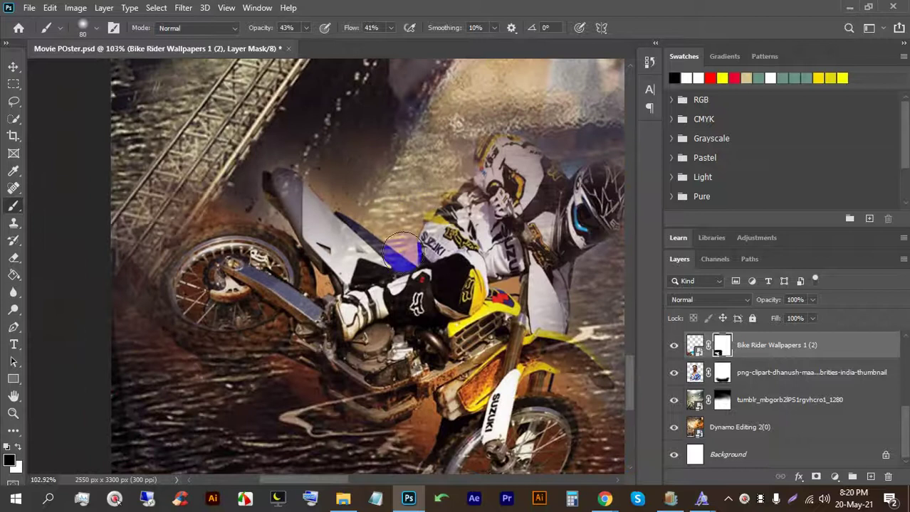
scroll(420, 220, "down", 2)
key("x")
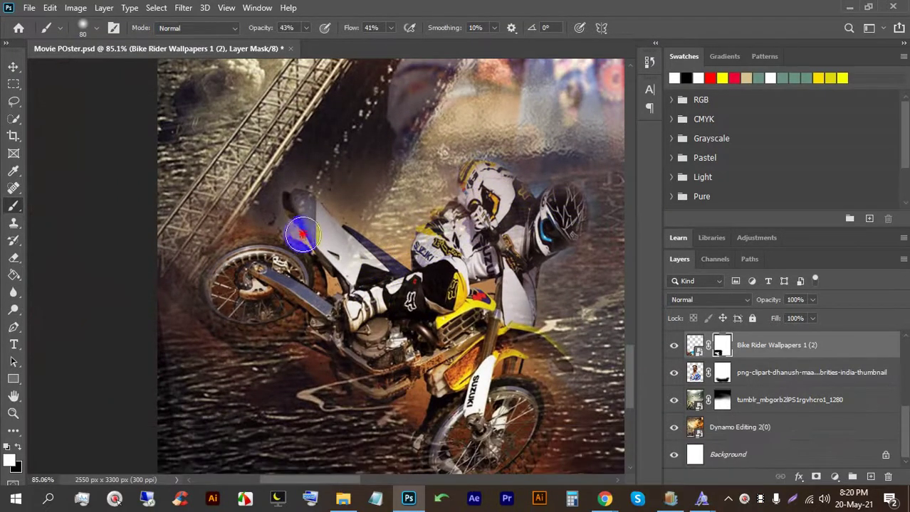
left_click_drag(302, 235, 341, 276)
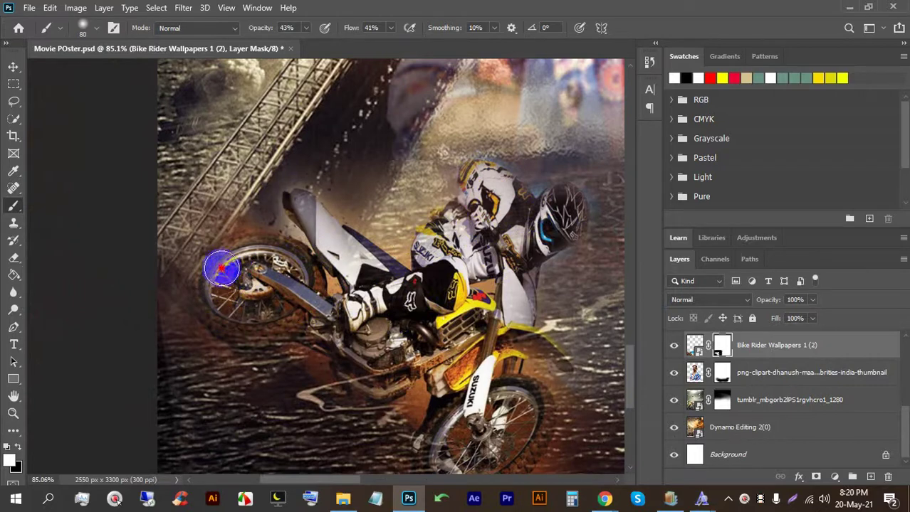
scroll(314, 381, "down", 5)
Step: Move the bike rider to the poster's bottom-left and save the poster with Ctrl+S
left_click(15, 64)
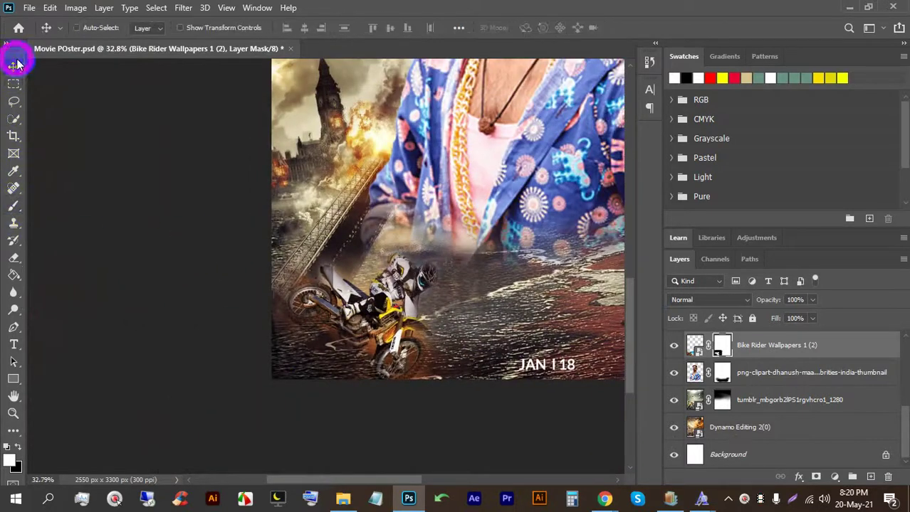
mouse_move(388, 333)
left_mouse_down()
mouse_move(384, 316)
mouse_move(381, 336)
left_mouse_up()
scroll(320, 313, "down", 4)
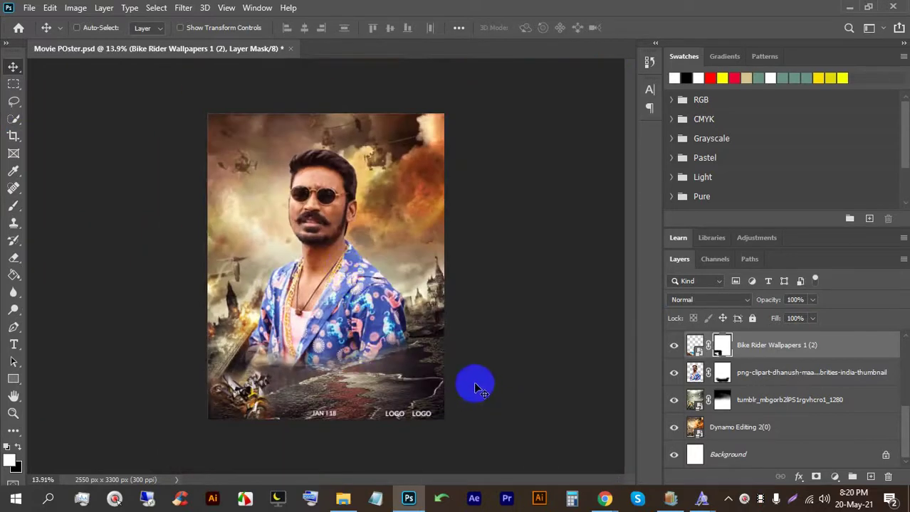
scroll(446, 381, "up", 2)
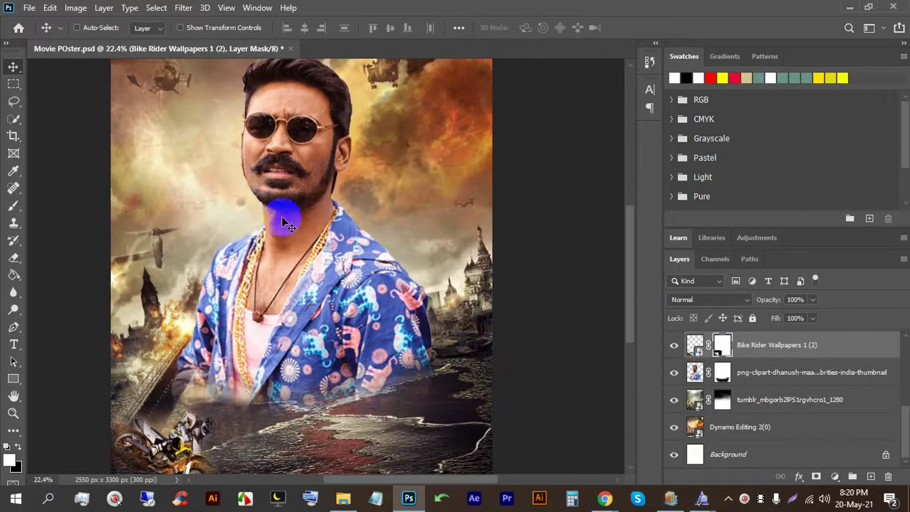
key("ctrl+s")
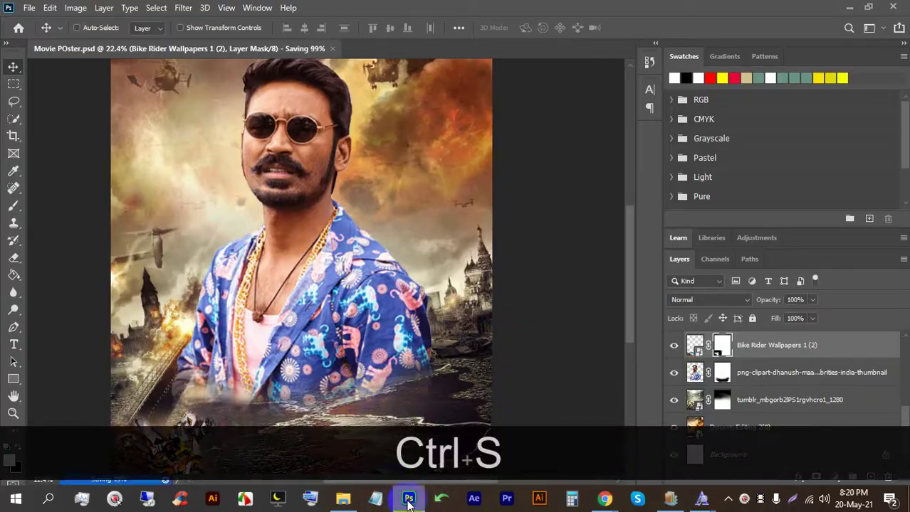
Step: Drag the akshay-kumar image from the Movie Poster folder into Photoshop
left_click(408, 501)
left_click(343, 499)
left_click(282, 161)
left_click_drag(281, 160, 417, 283)
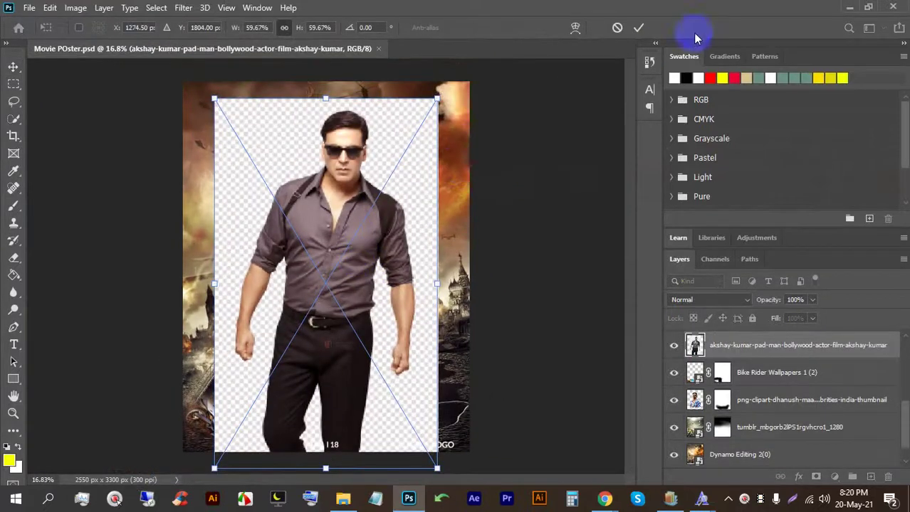
Step: Commit the man's photo and select the Quick Selection tool at brush size 175
left_click(639, 28)
right_click(13, 119)
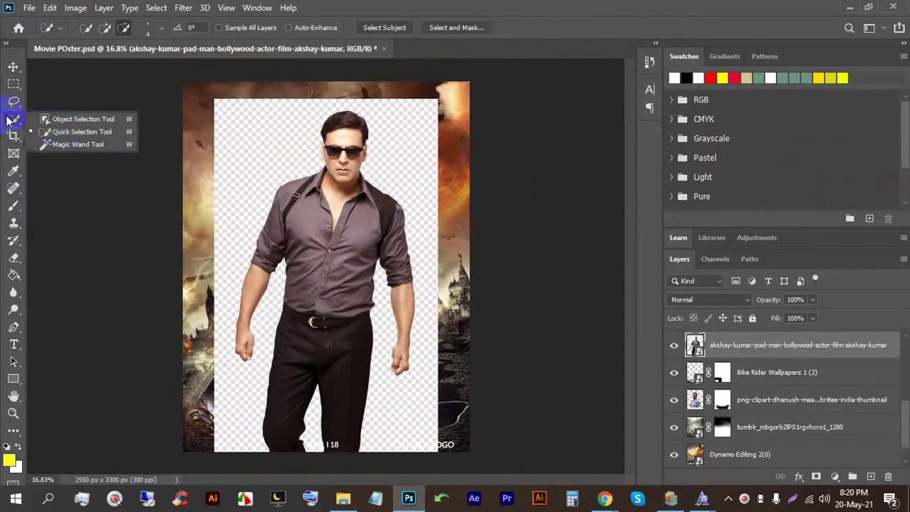
left_click(79, 130)
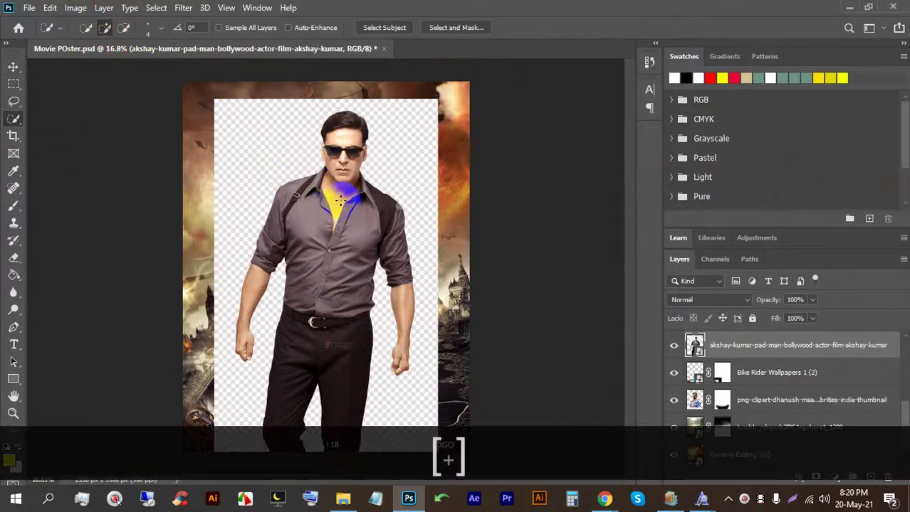
key("bracketright")
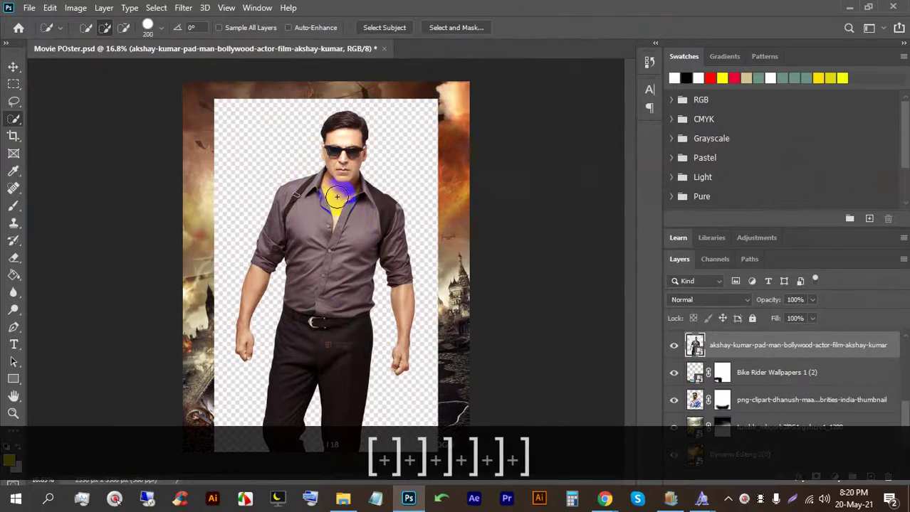
key("bracketright")
key("bracketleft")
key("bracketleft")
Step: Brush a selection over the man from his upper body down to his left hand
mouse_move(334, 310)
left_mouse_down()
mouse_move(314, 270)
mouse_move(301, 417)
mouse_move(292, 217)
mouse_move(301, 199)
mouse_move(259, 265)
left_mouse_up()
left_click_drag(242, 325, 241, 328)
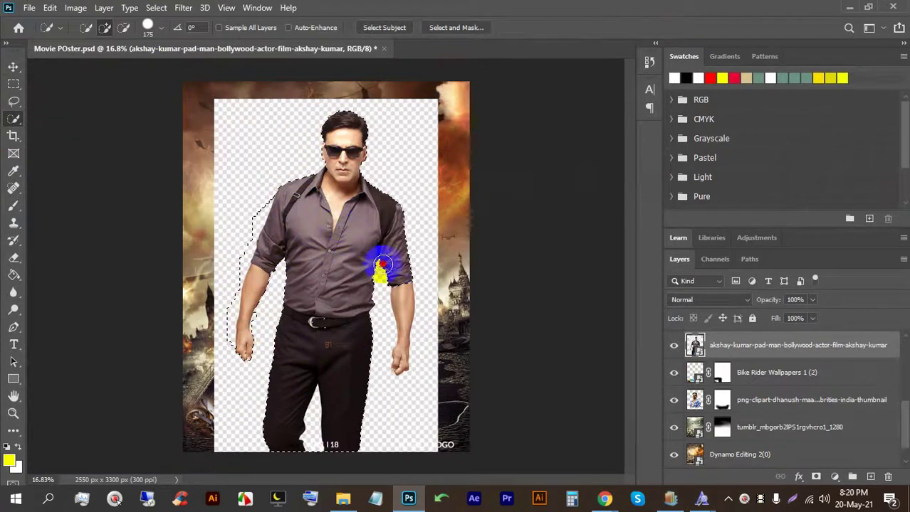
scroll(356, 360, "up", 2)
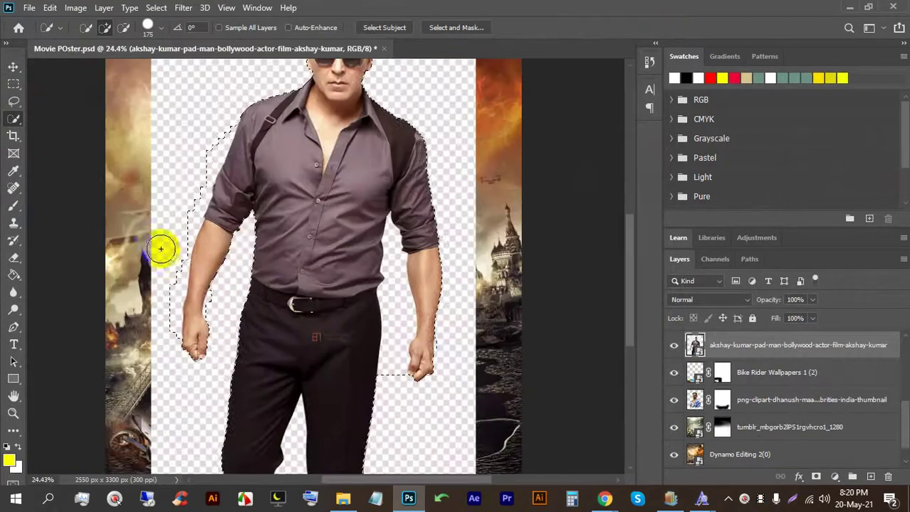
Step: Subtract the background beside the left shoulder and along the left arm's edge
left_click(121, 31)
left_click_drag(226, 113, 188, 199)
mouse_move(176, 240)
left_mouse_down()
mouse_move(161, 355)
mouse_move(169, 275)
left_mouse_up()
scroll(165, 336, "up", 5)
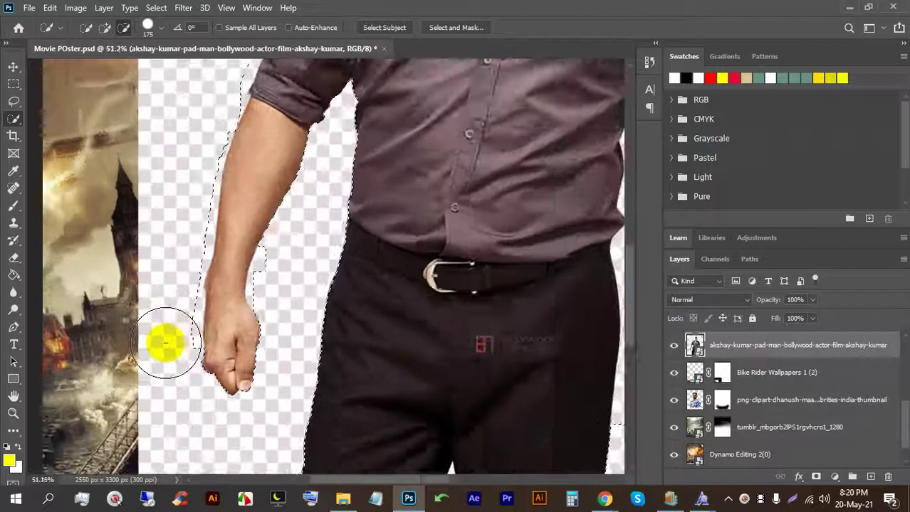
left_click_drag(169, 338, 183, 212)
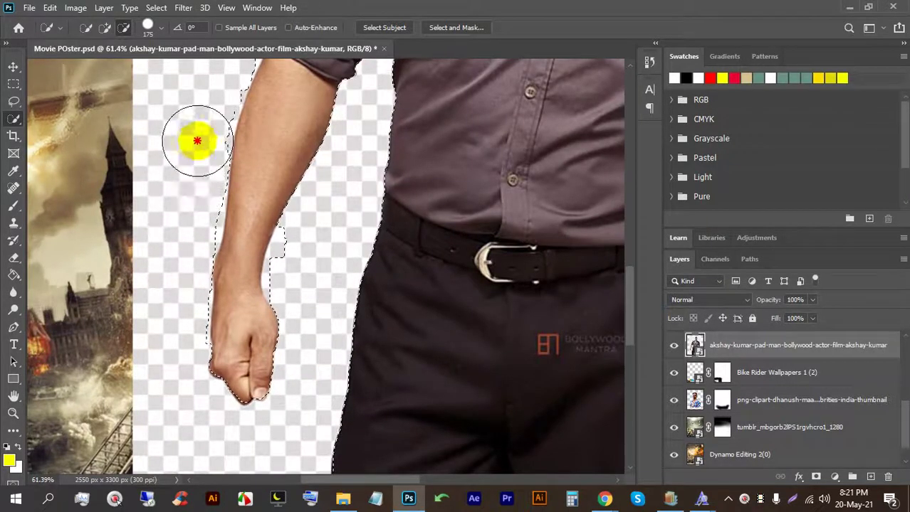
scroll(189, 224, "down", 2)
scroll(184, 214, "up", 6)
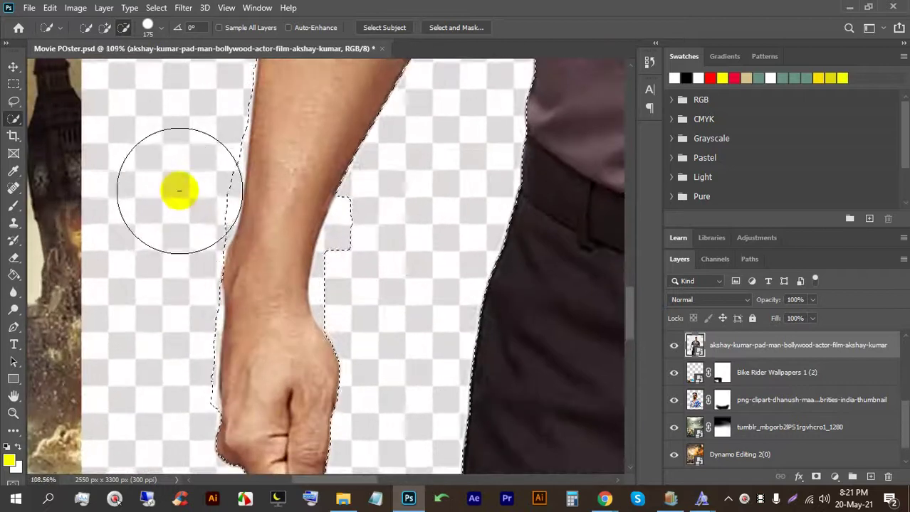
Step: Remove leftover background patches beside the left arm and hand from the selection
left_click(178, 184, "alt")
left_click(178, 203, "alt")
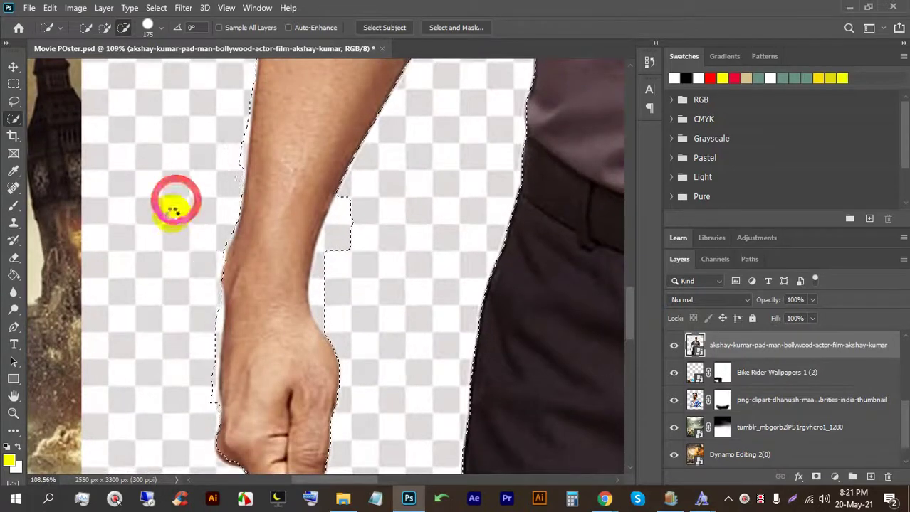
left_click(153, 331, "alt")
scroll(300, 284, "down", 2)
scroll(219, 260, "up", 3)
left_click(246, 248, "alt")
left_click(248, 284, "alt")
scroll(245, 288, "down", 3)
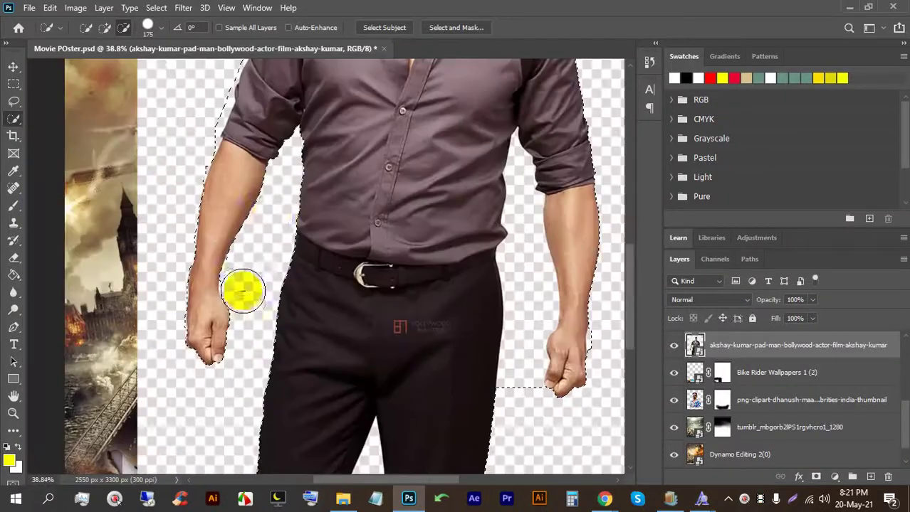
scroll(176, 128, "up", 1)
Step: Pan the view to bring the man's shoulder and strap into view
key("space")
scroll(177, 128, "up", 3)
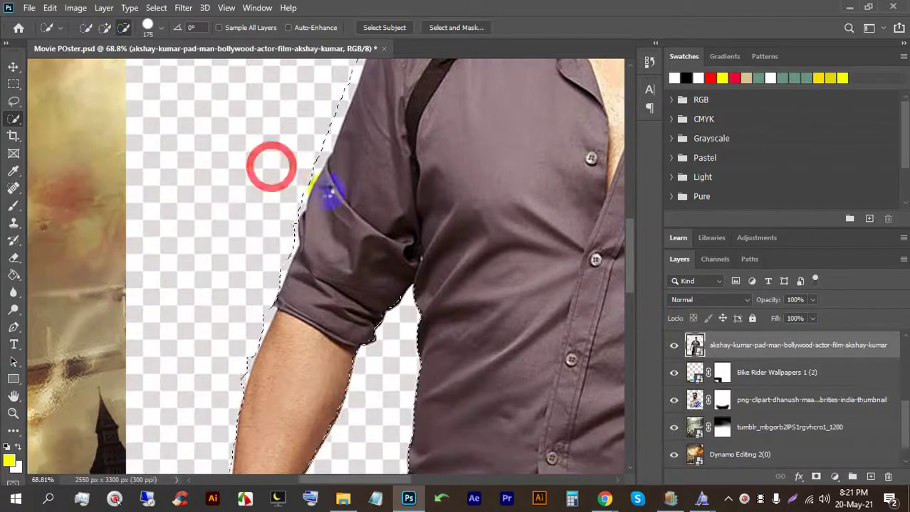
key("space")
left_click_drag(329, 191, 396, 295)
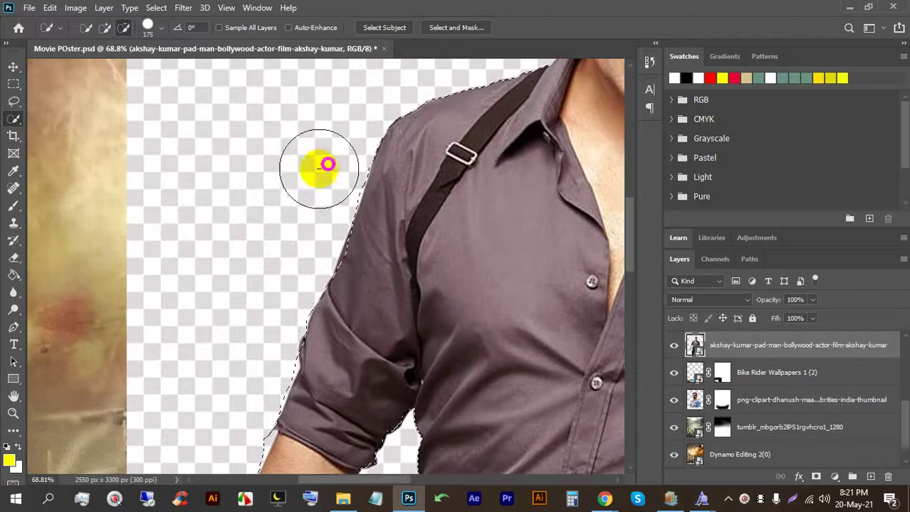
scroll(226, 216, "down", 5)
scroll(371, 116, "up", 8)
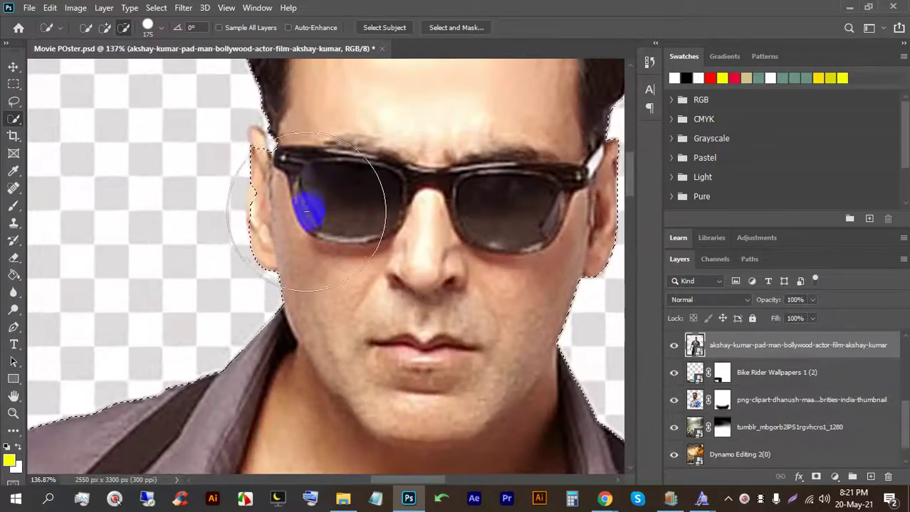
Step: Shrink the selection brush to 40 and trim the selection around the ear
key("bracketleft")
key("bracketleft")
key("bracketleft")
key("bracketleft")
key("bracketleft")
key("bracketleft")
key("bracketleft")
key("bracketleft")
key("bracketleft")
left_click(269, 148)
left_click(108, 30)
left_click(265, 158)
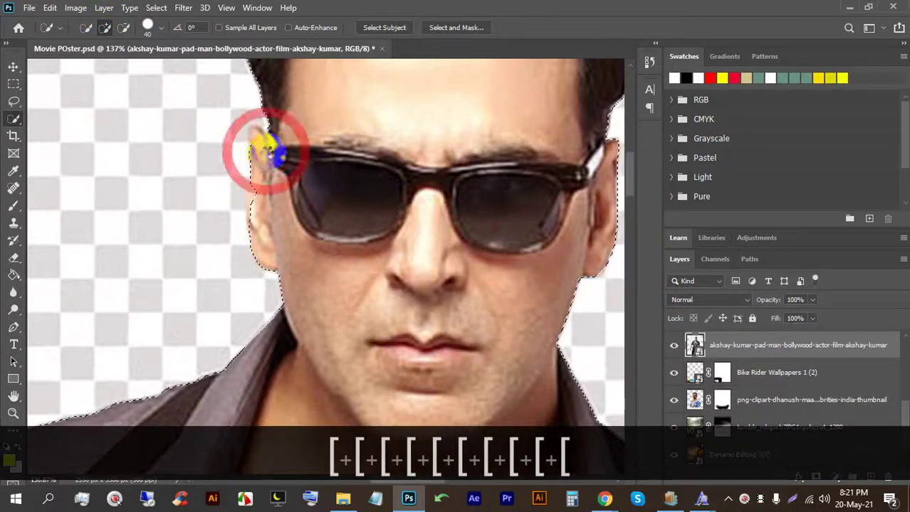
scroll(308, 175, "down", 2)
scroll(309, 176, "down", 3)
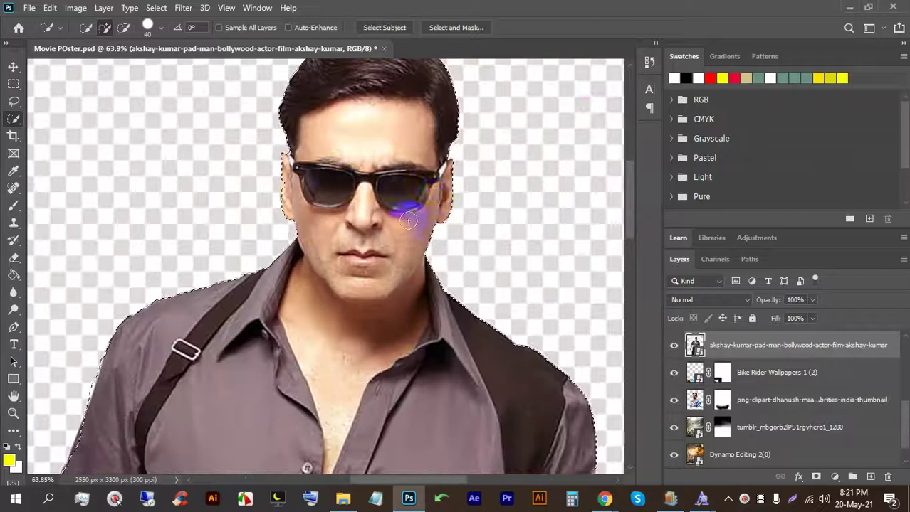
scroll(406, 203, "up", 1)
Step: Cut the gap between the legs out of the selection, refining the inner leg edge
key("space")
left_click_drag(488, 390, 415, 146)
scroll(415, 147, "down", 3)
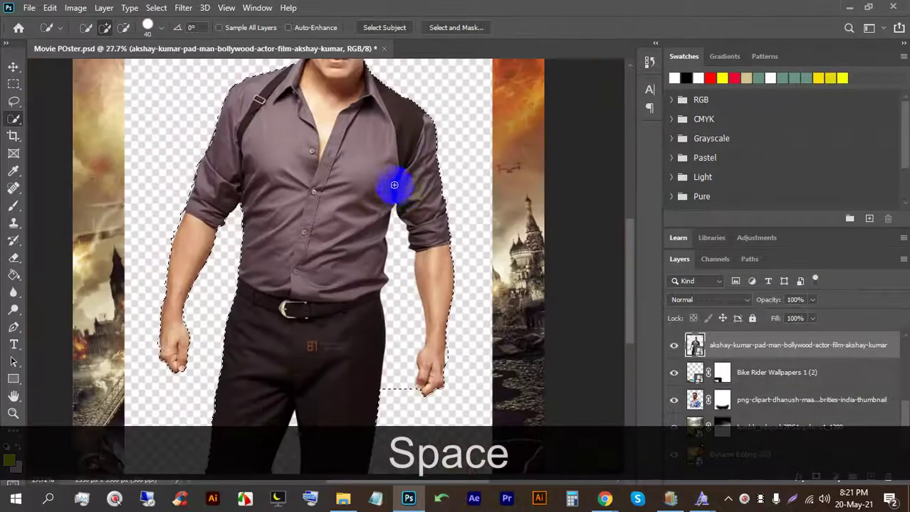
scroll(407, 383, "up", 2)
scroll(318, 331, "down", 2)
left_click(123, 27)
mouse_move(328, 357)
left_mouse_down()
mouse_move(296, 348)
mouse_move(286, 332)
mouse_move(284, 388)
left_mouse_up()
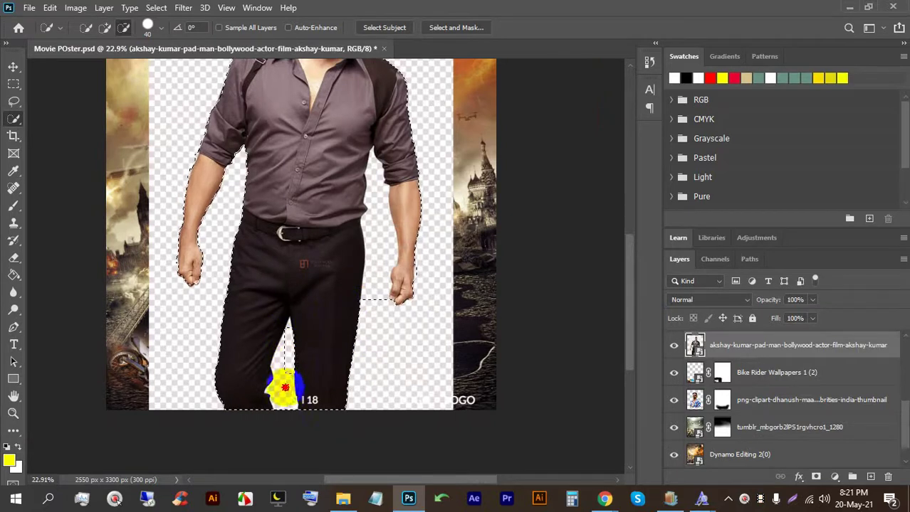
scroll(280, 399, "up", 4)
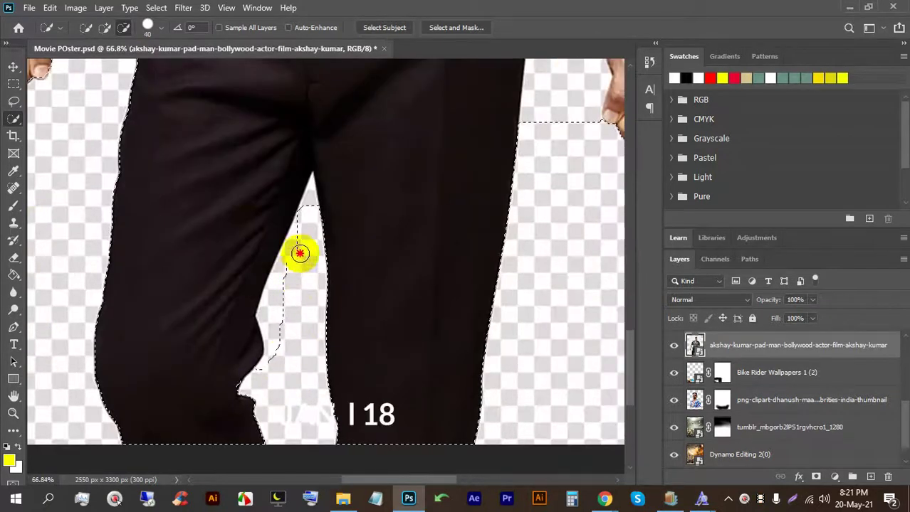
left_click_drag(311, 182, 301, 178)
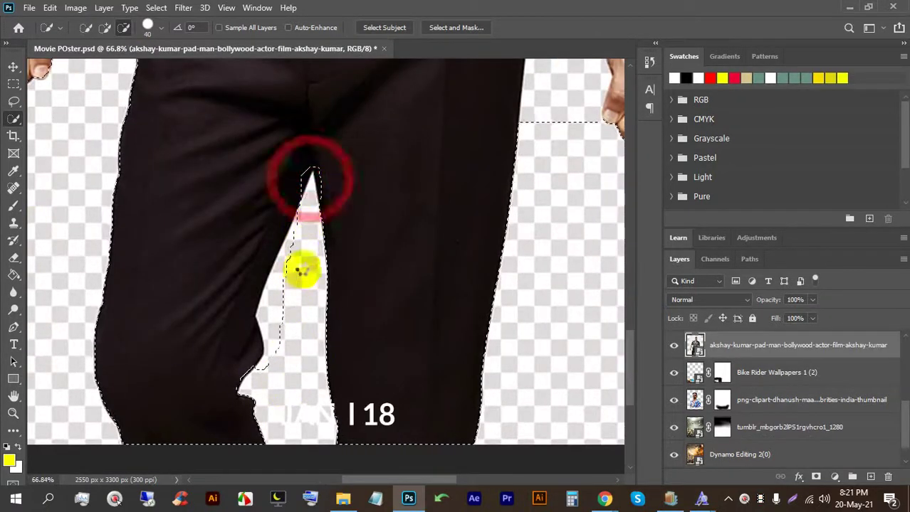
mouse_move(276, 367)
left_mouse_down()
mouse_move(271, 326)
mouse_move(286, 271)
mouse_move(266, 324)
mouse_move(264, 314)
mouse_move(283, 275)
left_mouse_up()
left_click_drag(303, 227, 304, 214)
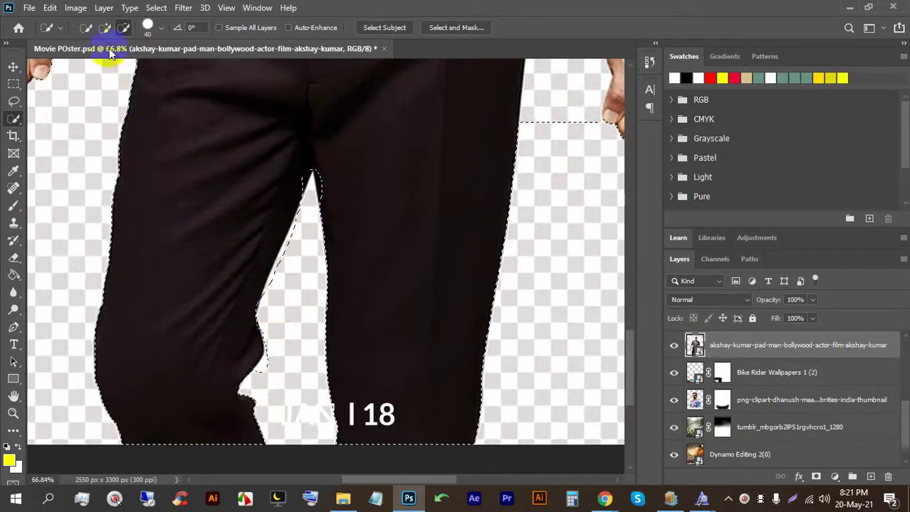
Step: Add back selection to tighten the edge at the leg gap's tip
left_click(105, 27)
scroll(306, 183, "up", 3)
scroll(306, 184, "up", 1)
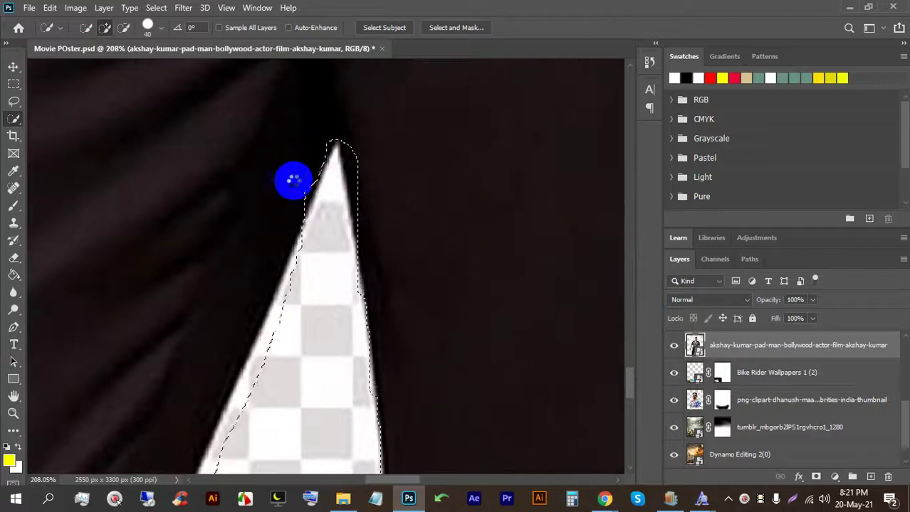
mouse_move(332, 173)
left_mouse_down()
mouse_move(361, 163)
mouse_move(378, 193)
mouse_move(380, 227)
mouse_move(286, 187)
left_mouse_up()
scroll(295, 244, "down", 5)
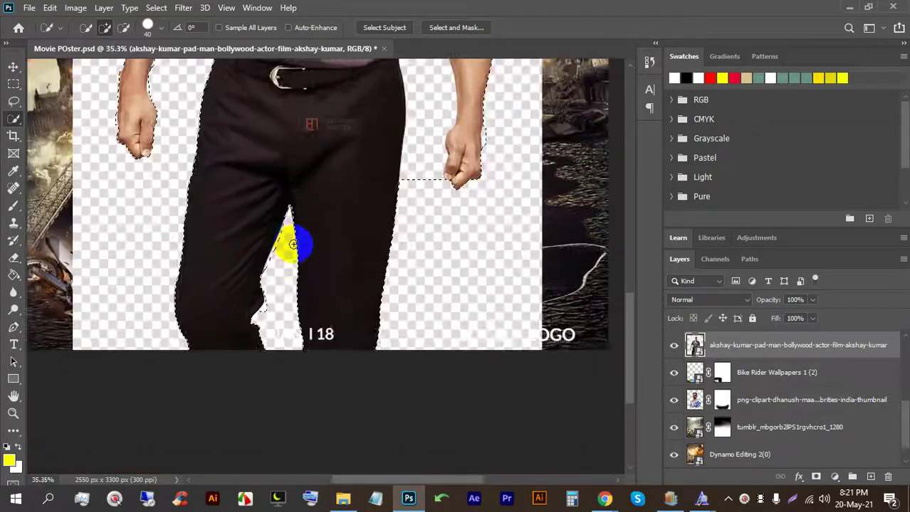
Step: Exclude the space between the right arm and the torso from the selection
key("space")
mouse_move(407, 159)
left_mouse_down()
mouse_move(403, 314)
mouse_move(396, 126)
left_mouse_up()
left_click(124, 27)
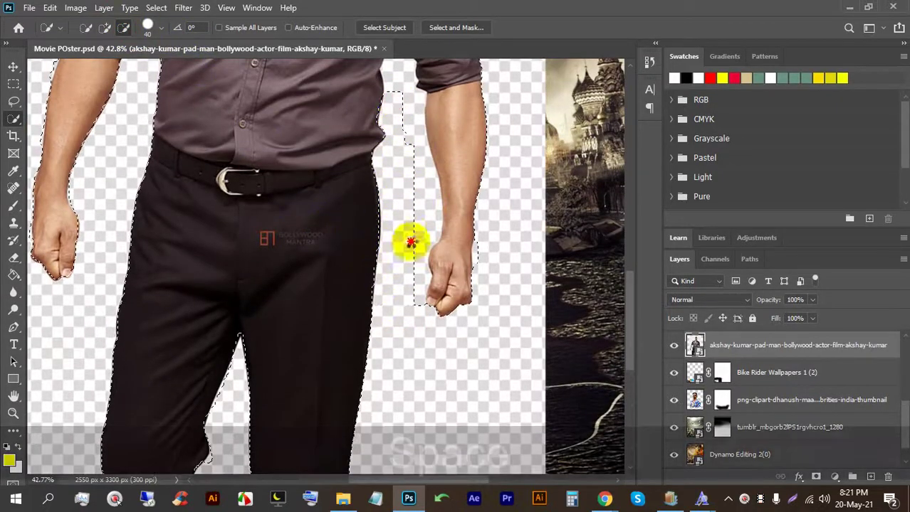
key("space")
left_click_drag(408, 188, 400, 284)
mouse_move(385, 131)
left_mouse_down()
mouse_move(413, 278)
mouse_move(410, 403)
left_mouse_up()
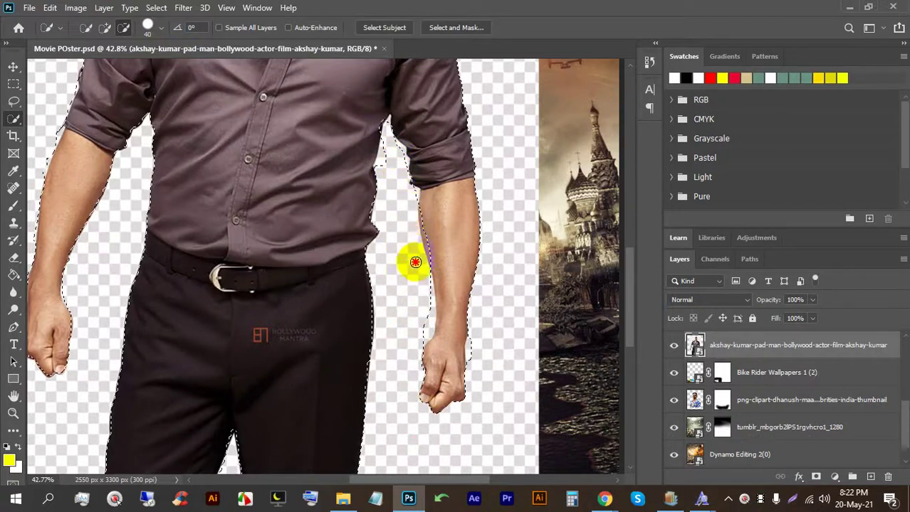
Step: Tighten the selection edge near the armpit
scroll(384, 144, "up", 5)
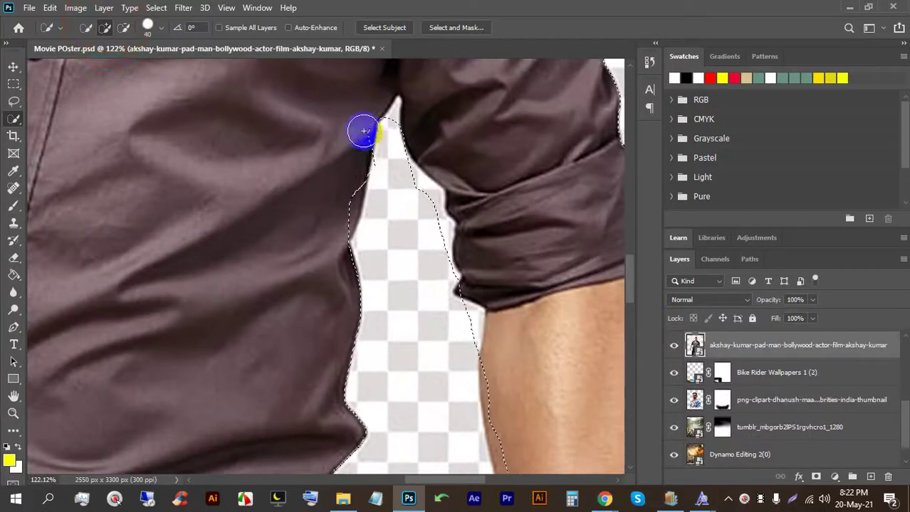
left_click_drag(349, 170, 334, 219)
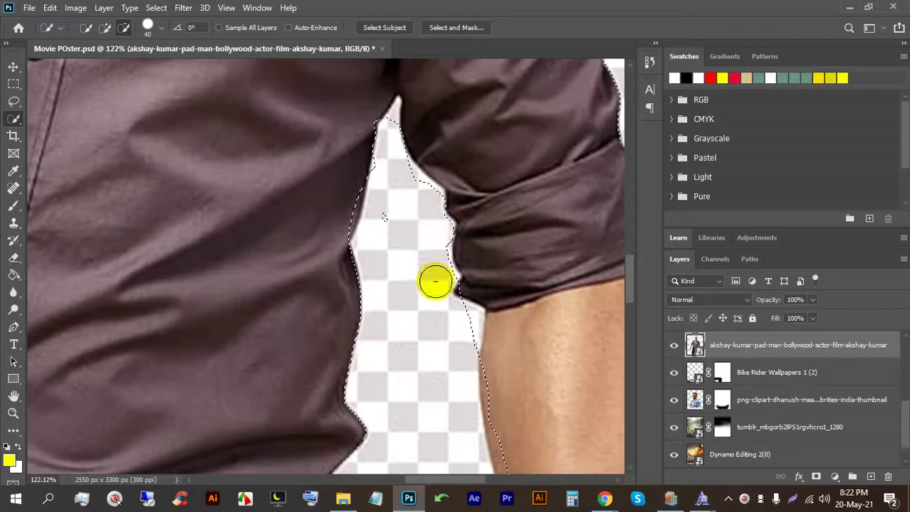
scroll(305, 199, "down", 5)
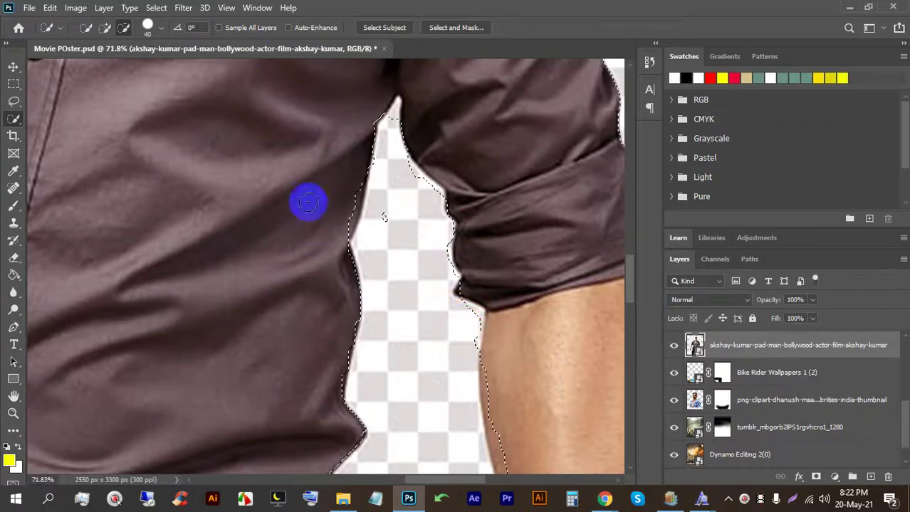
scroll(375, 314, "up", 5)
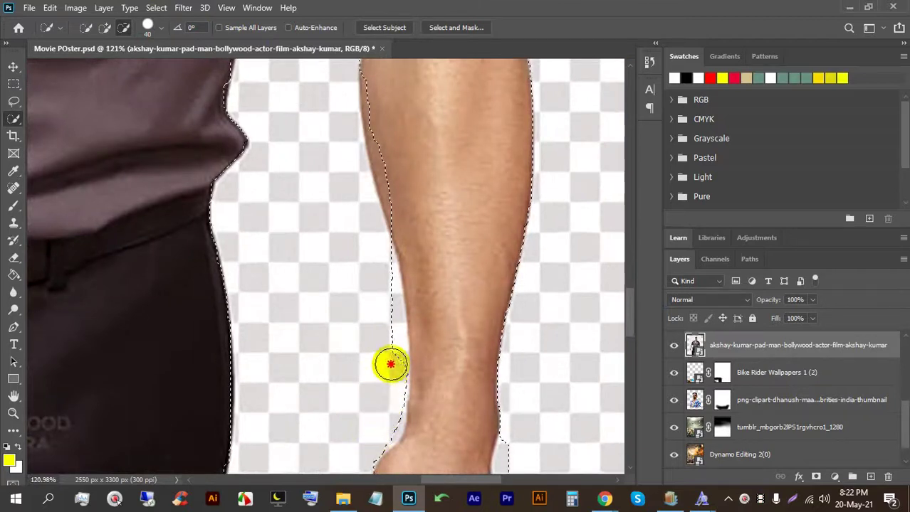
left_click(104, 28)
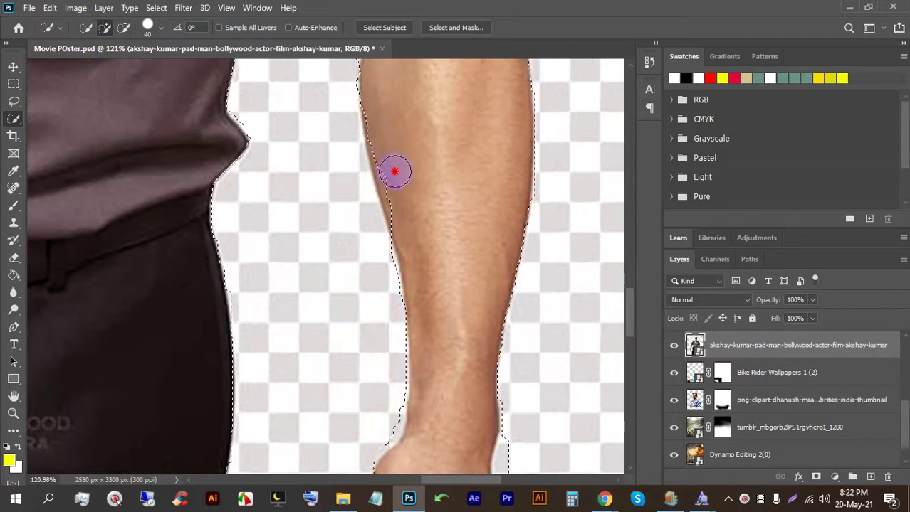
scroll(390, 215, "down", 5)
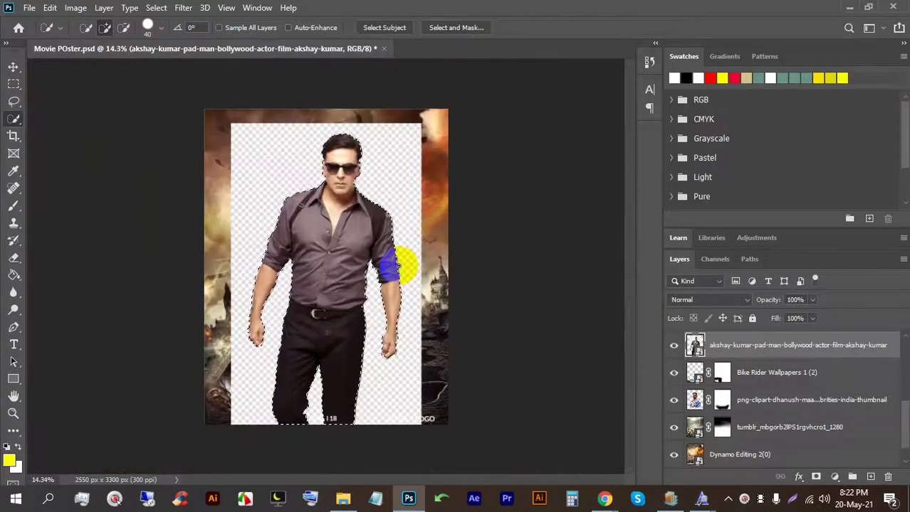
Step: Rasterize the figure layer and delete everything around the cut-out man
right_click(824, 351)
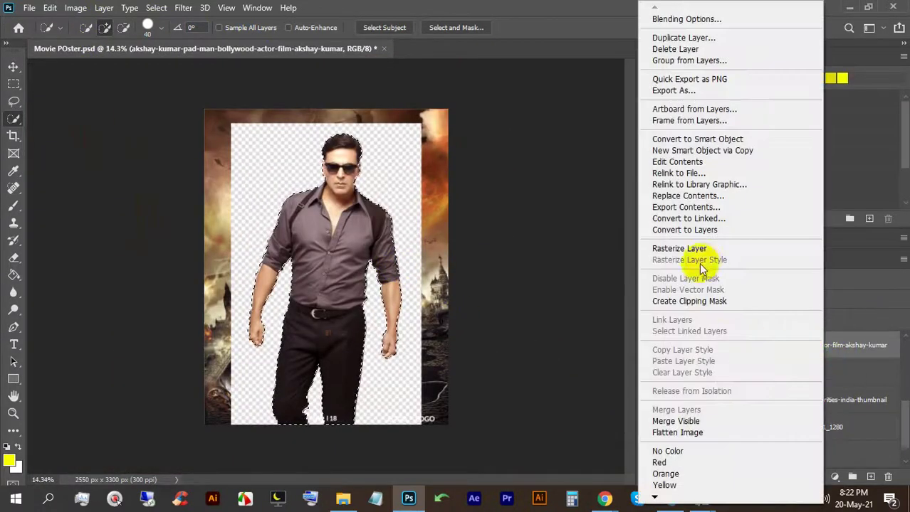
left_click(701, 251)
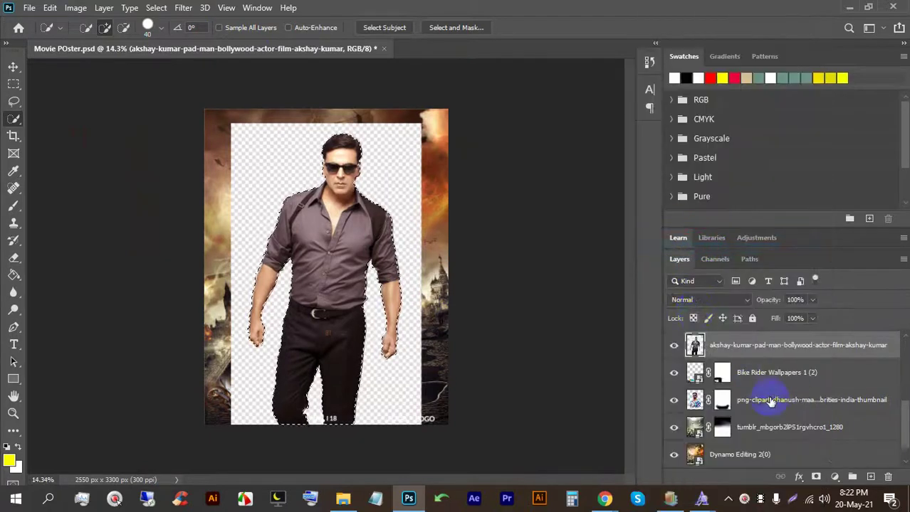
key("ctrl+shift+i")
key("BackSpace")
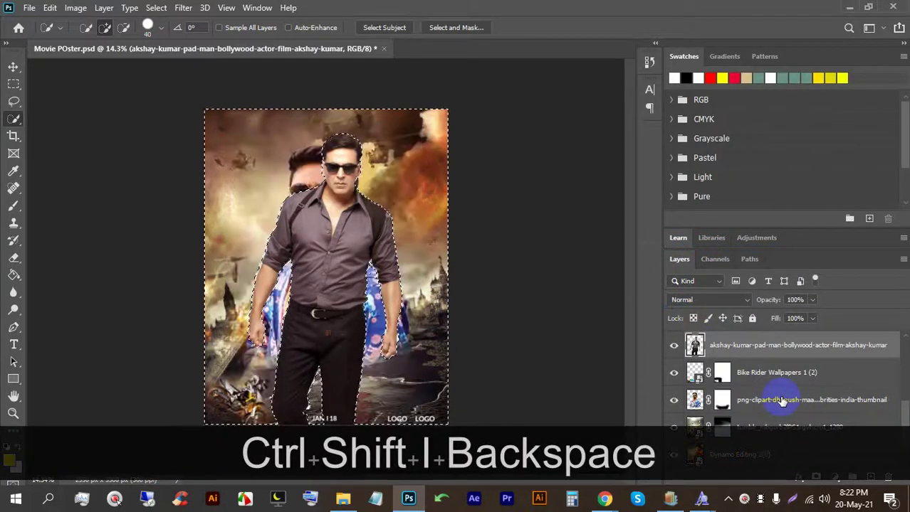
key("ctrl+d")
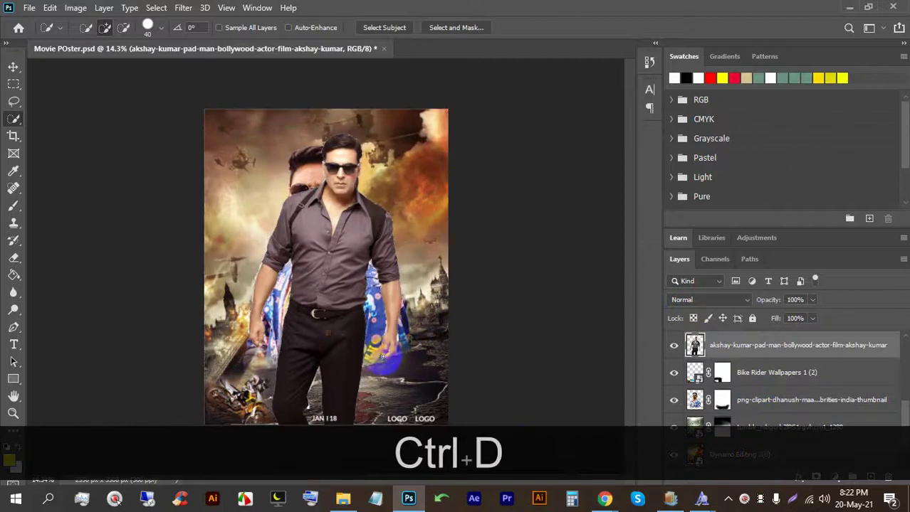
Step: Shrink the man to about 34% and place him at the poster's lower right
left_click(14, 66)
key("ctrl+t")
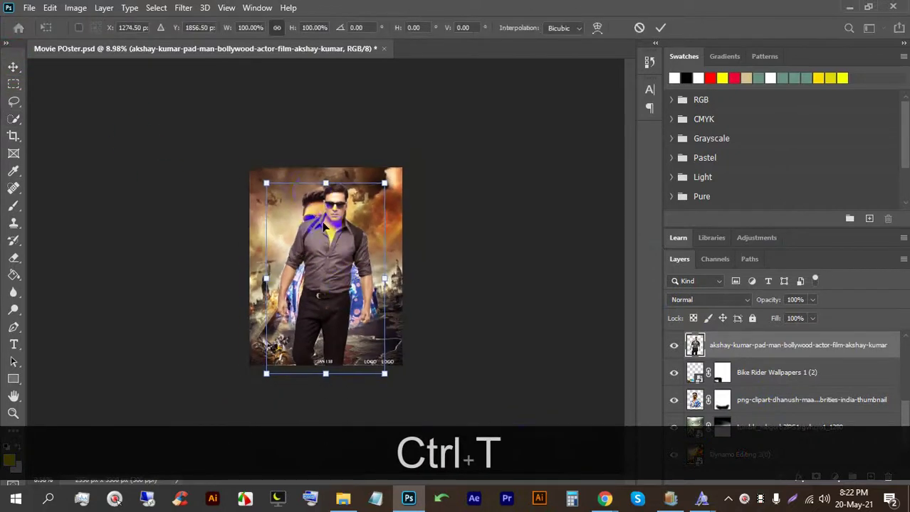
left_click_drag(340, 191, 340, 294)
scroll(326, 335, "up", 2)
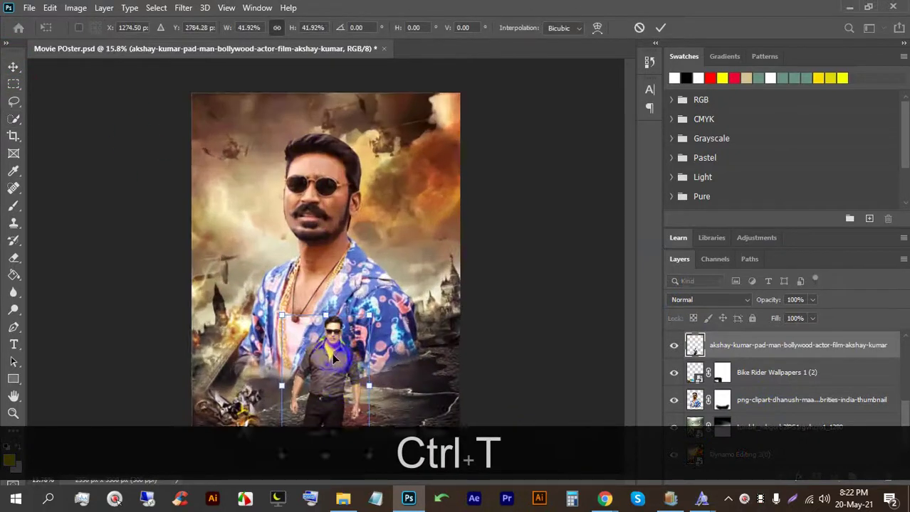
left_click_drag(324, 427, 418, 321)
scroll(418, 322, "up", 2)
left_click_drag(431, 253, 428, 321)
left_click(659, 28)
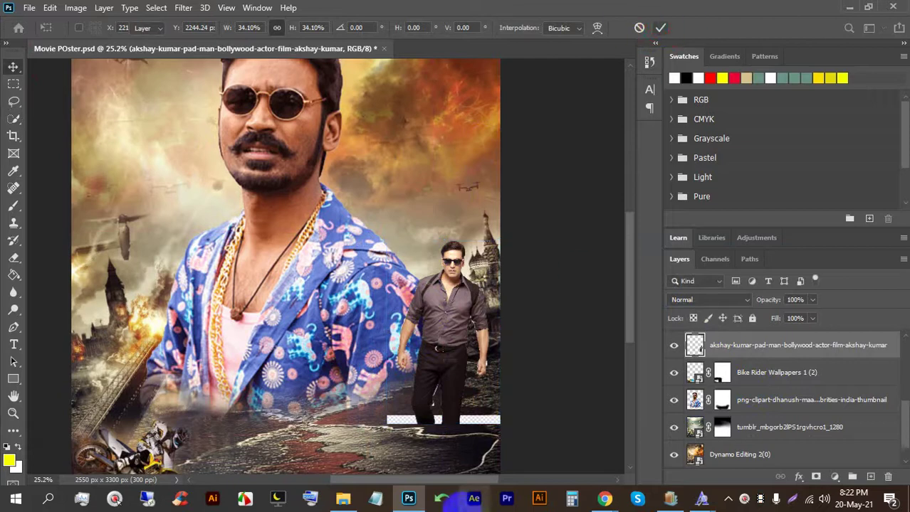
Step: Add a white layer mask to the man's layer
scroll(422, 430, "up", 3)
left_click_drag(422, 431, 406, 340)
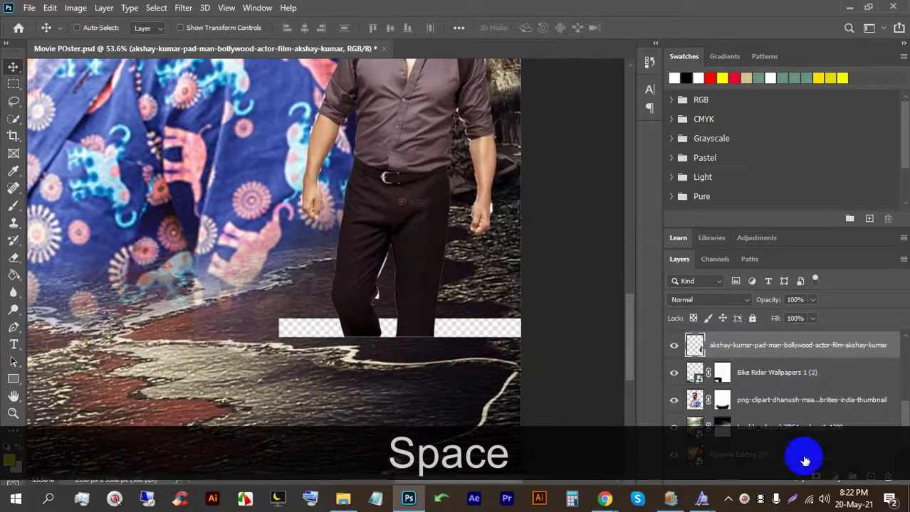
left_click(816, 476)
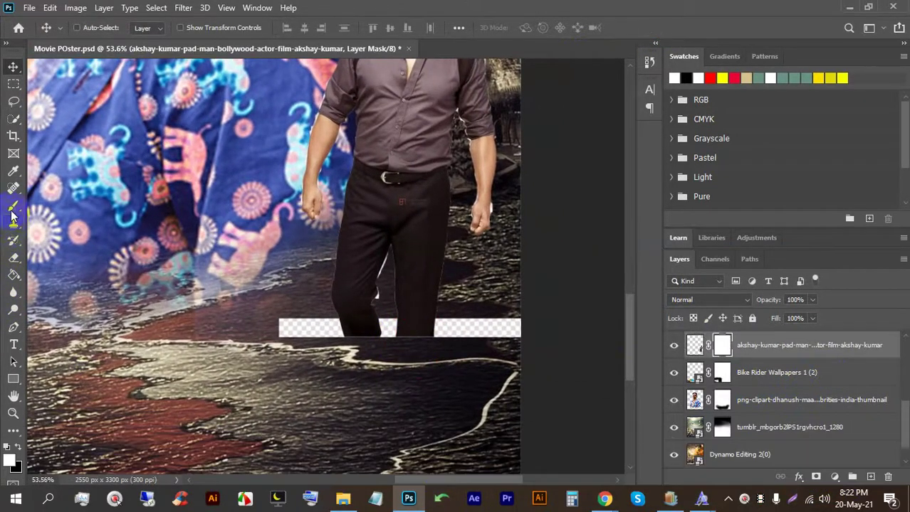
Step: Paint the layer mask to hide the transparent strip beneath the man
left_click(12, 206)
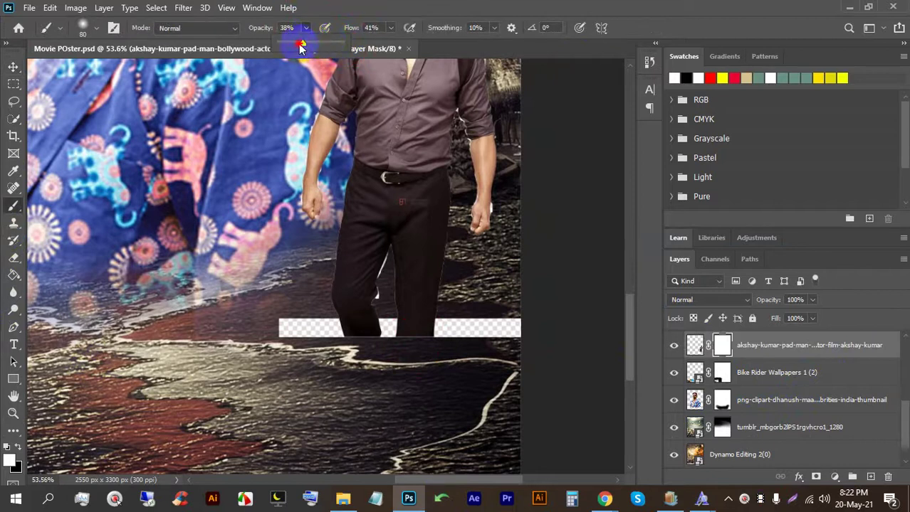
mouse_move(356, 322)
left_mouse_down()
mouse_move(401, 334)
mouse_move(437, 324)
mouse_move(401, 317)
mouse_move(107, 341)
mouse_move(200, 334)
mouse_move(356, 348)
mouse_move(401, 333)
mouse_move(388, 330)
mouse_move(209, 340)
mouse_move(439, 364)
mouse_move(190, 335)
mouse_move(537, 347)
mouse_move(518, 327)
mouse_move(367, 346)
mouse_move(397, 296)
mouse_move(380, 287)
mouse_move(393, 261)
mouse_move(397, 272)
mouse_move(483, 274)
mouse_move(517, 301)
mouse_move(509, 241)
mouse_move(505, 292)
mouse_move(455, 148)
left_mouse_up()
key("bracketright")
key("bracketright")
key("bracketright")
key("bracketright")
key("bracketright")
key("bracketright")
key("bracketright")
key("x")
Step: With a smaller brush, fade the areas beside his right and left arms on the mask
key("bracketleft")
key("bracketleft")
key("bracketleft")
key("bracketleft")
key("bracketleft")
left_click(472, 185)
mouse_move(458, 121)
left_mouse_down()
mouse_move(493, 163)
mouse_move(503, 264)
left_mouse_up()
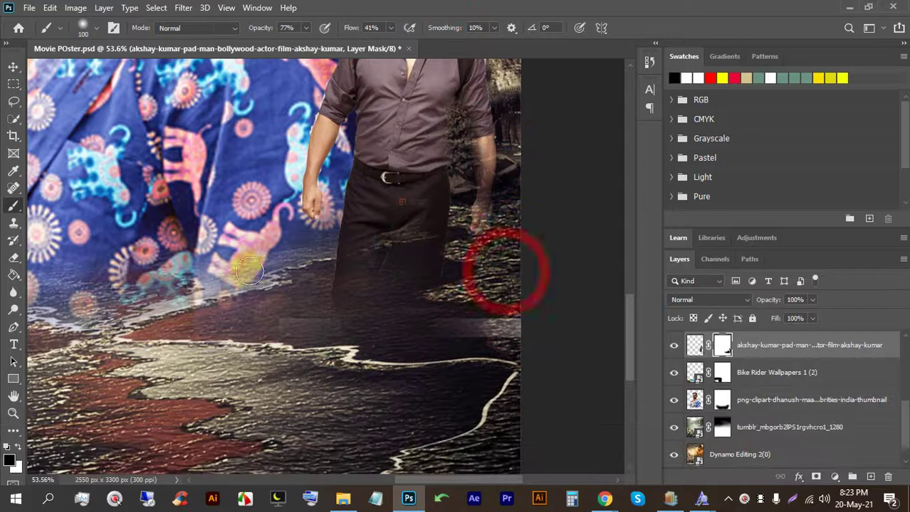
left_click_drag(291, 180, 308, 228)
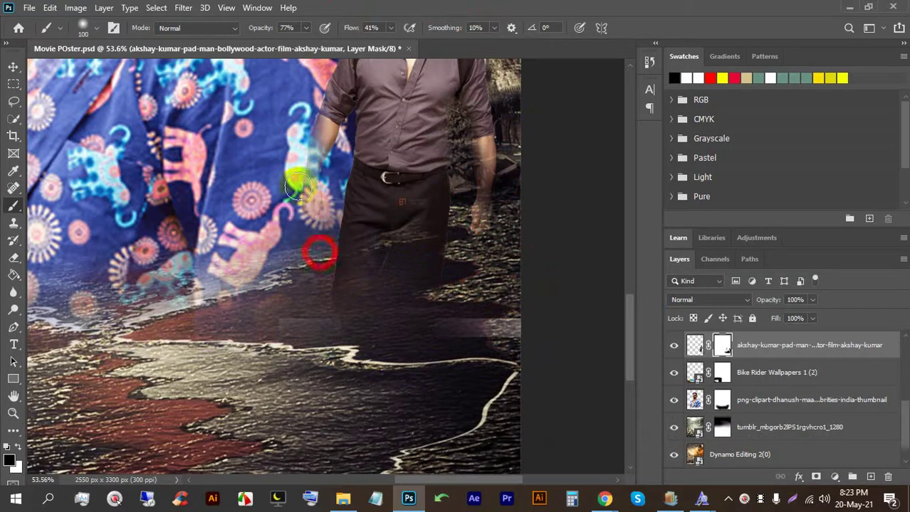
scroll(367, 242, "down", 3)
scroll(346, 253, "up", 3)
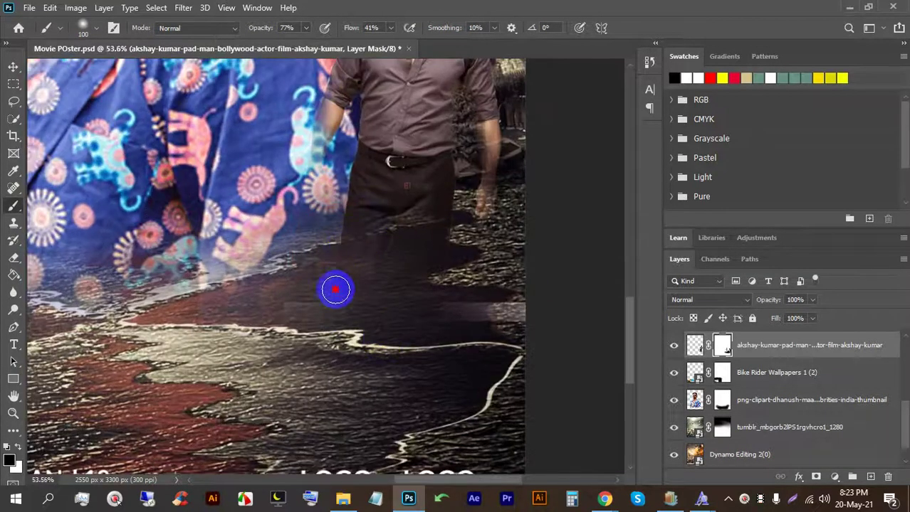
scroll(444, 331, "down", 3)
scroll(444, 331, "down", 1)
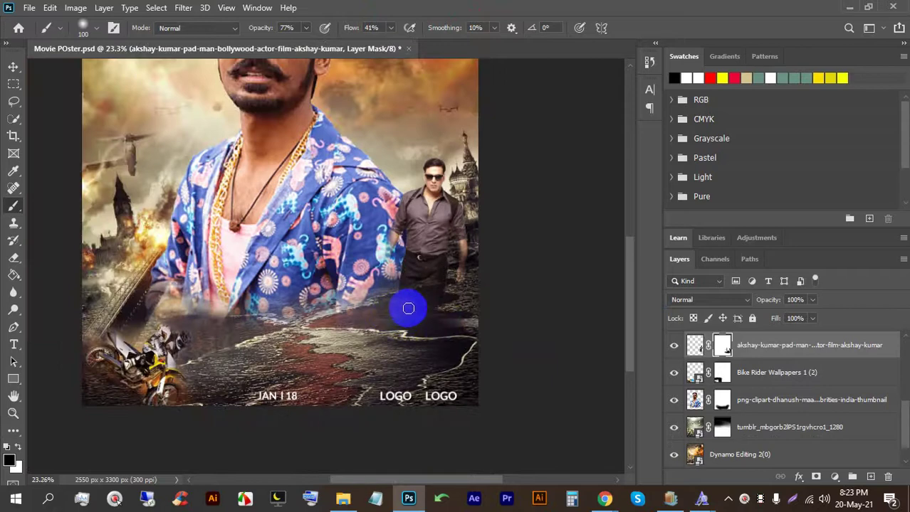
Step: Enlarge the brush to 175 and restore the arm more solidly on the mask
key("bracketright")
key("bracketright")
key("bracketright")
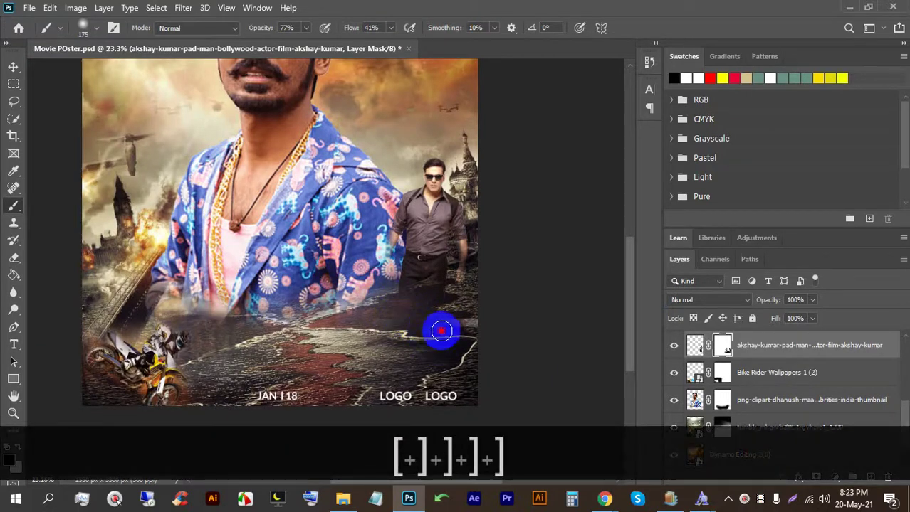
scroll(417, 301, "up", 3)
left_click(13, 66)
scroll(386, 208, "up", 2)
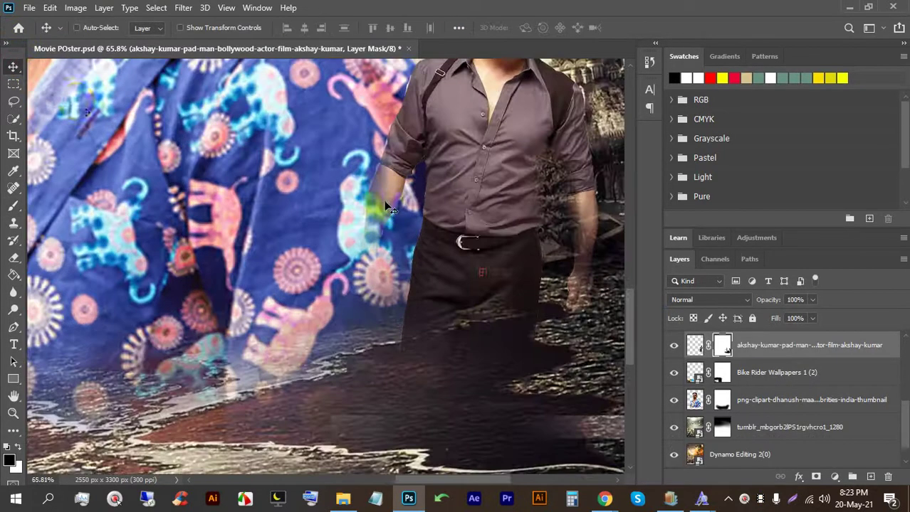
key("x")
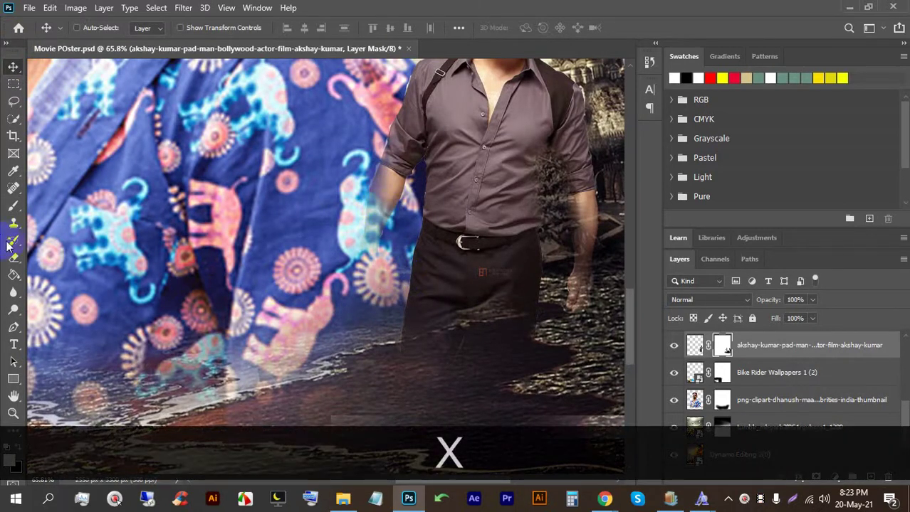
left_click(13, 206)
left_click_drag(393, 204, 390, 233)
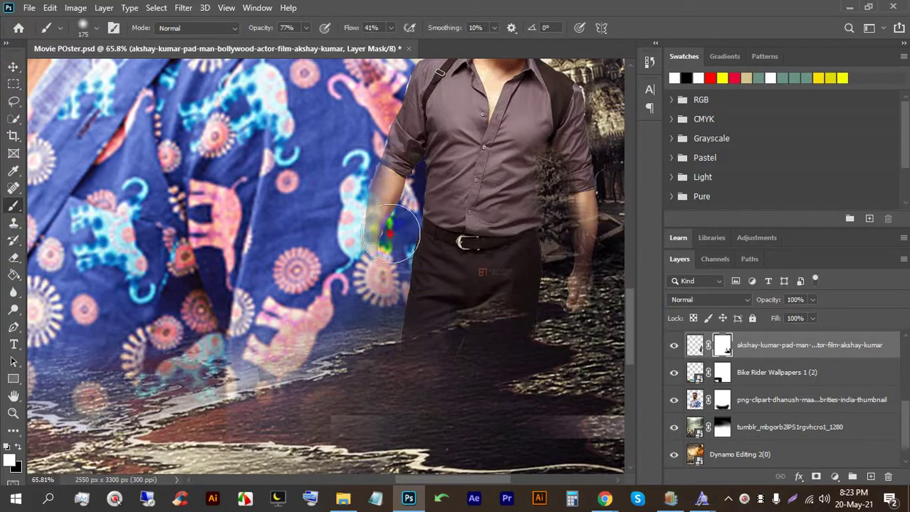
scroll(345, 131, "up", 3)
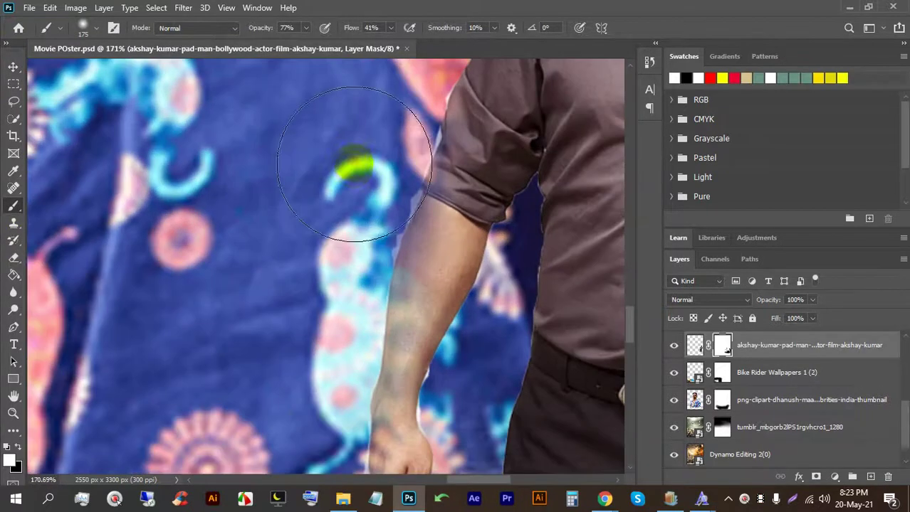
Step: Shrink the brush to 45 and bring the upper arm and shoulder edge into view
key("x")
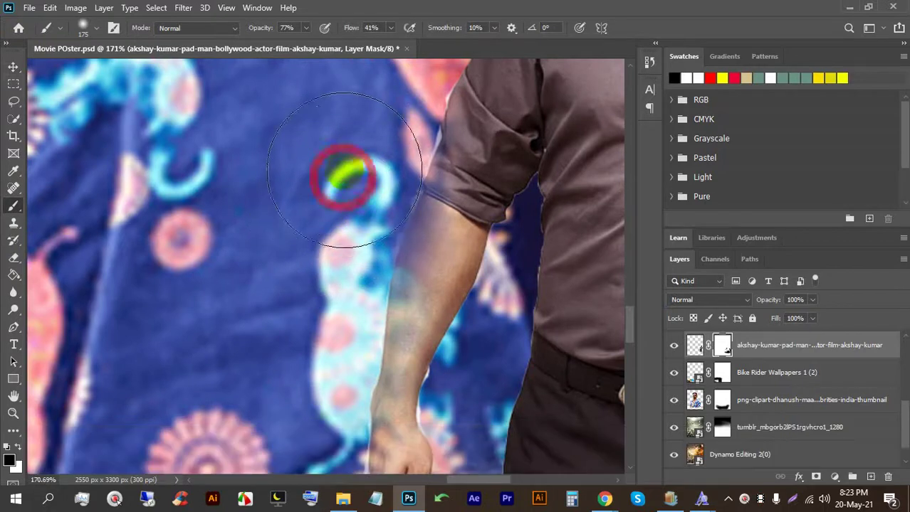
key("bracketleft")
key("bracketleft")
key("bracketleft")
key("bracketleft")
key("bracketleft")
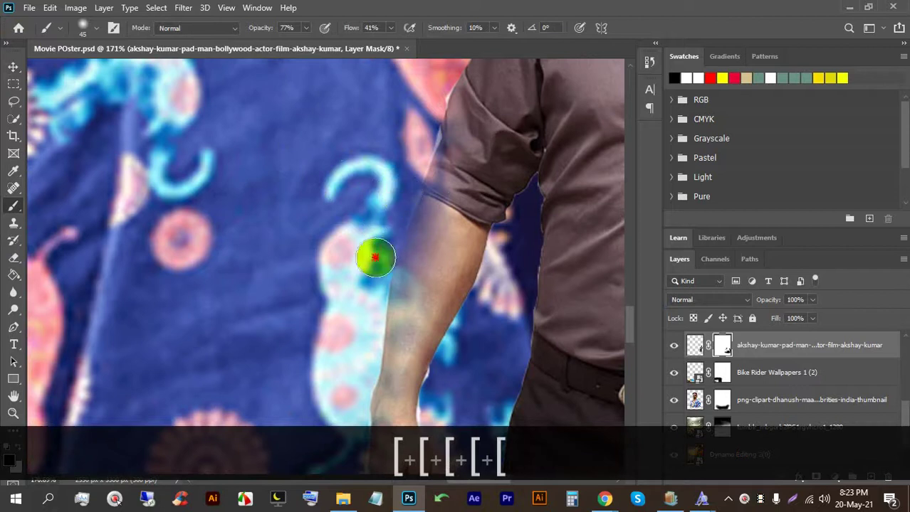
key("space")
left_click_drag(381, 224, 491, 257)
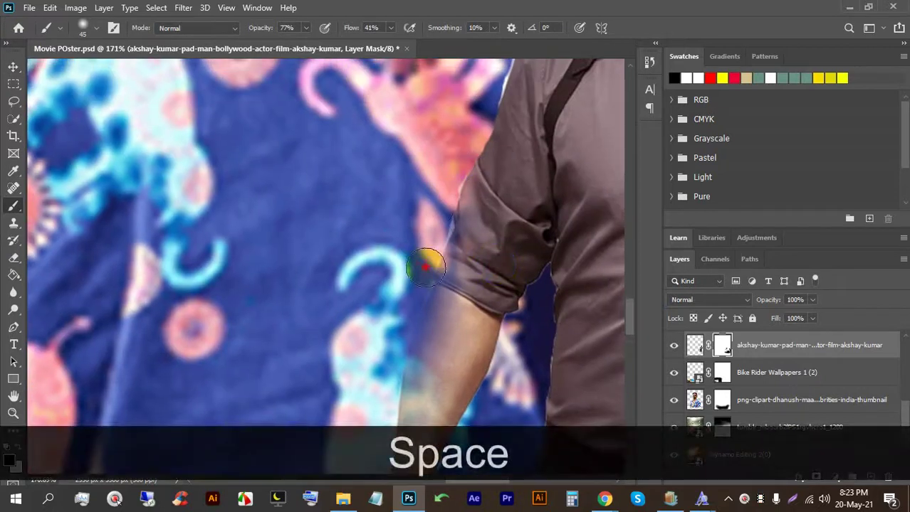
left_click_drag(438, 198, 531, 278)
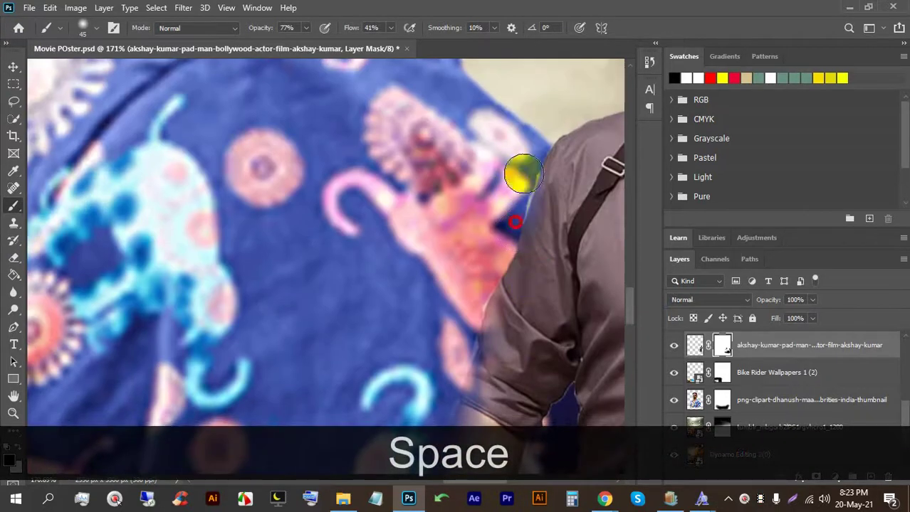
scroll(501, 230, "down", 8)
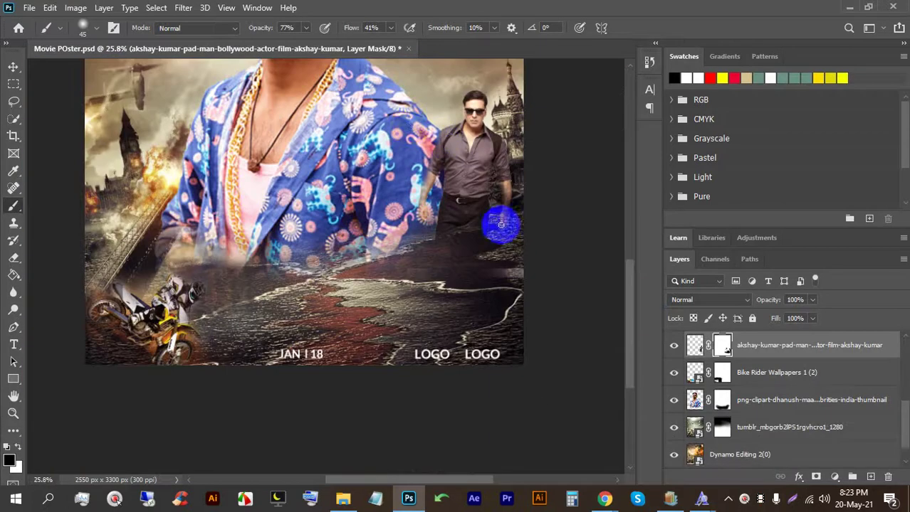
Step: Show the credits text layer and HOLIDAY title group, then save the poster
left_click(14, 68)
key("ctrl+0")
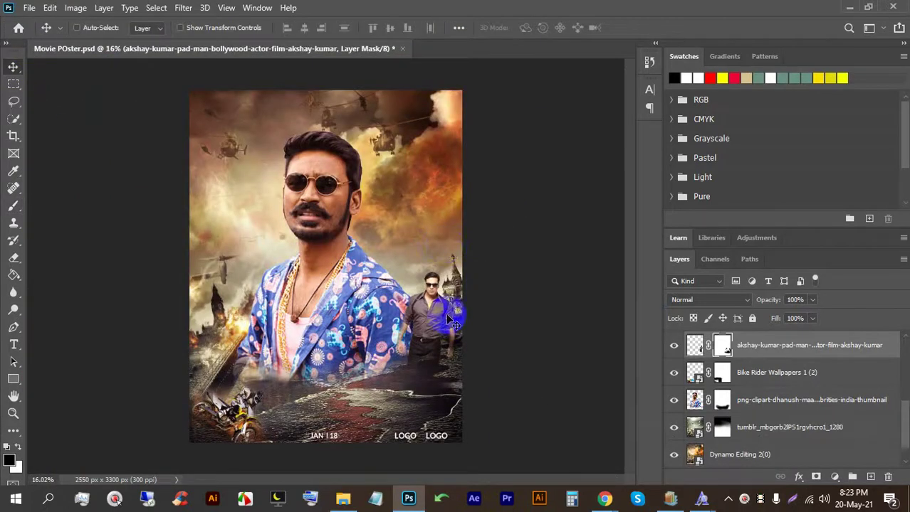
scroll(736, 395, "up", 4)
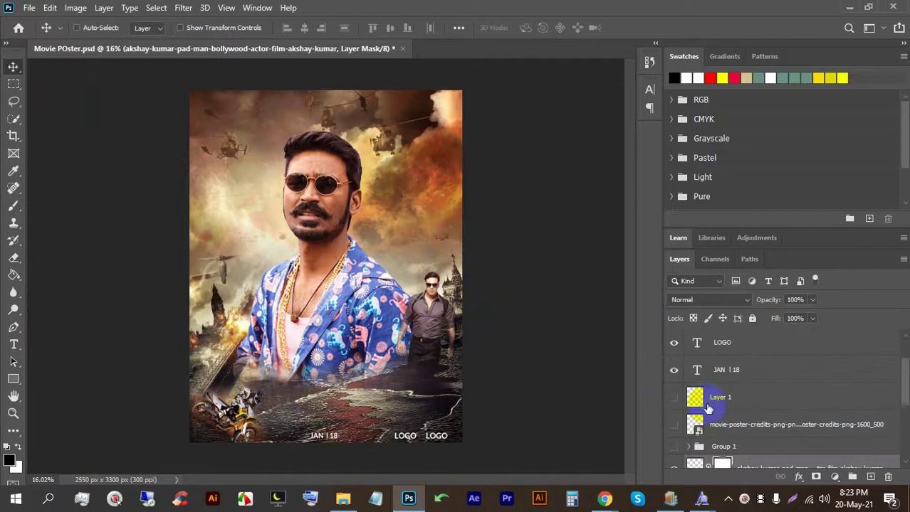
left_click(672, 398)
left_click(673, 447)
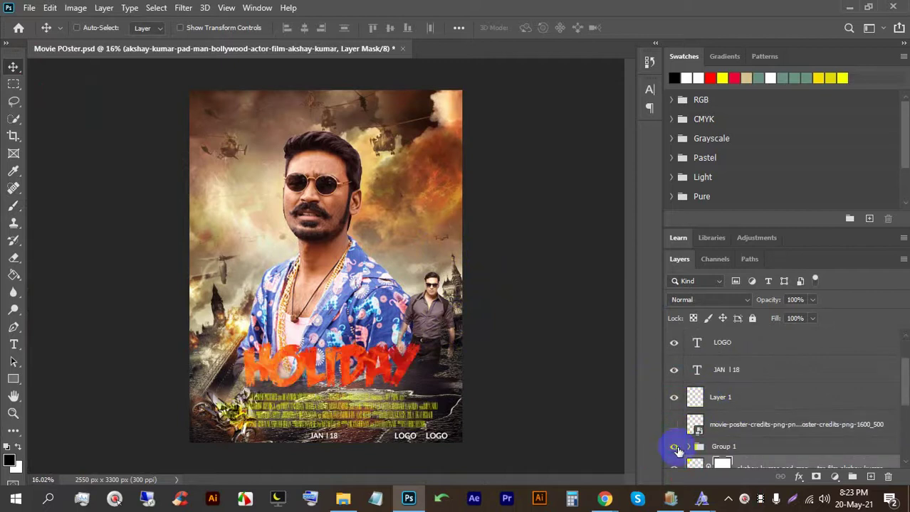
scroll(416, 358, "down", 1)
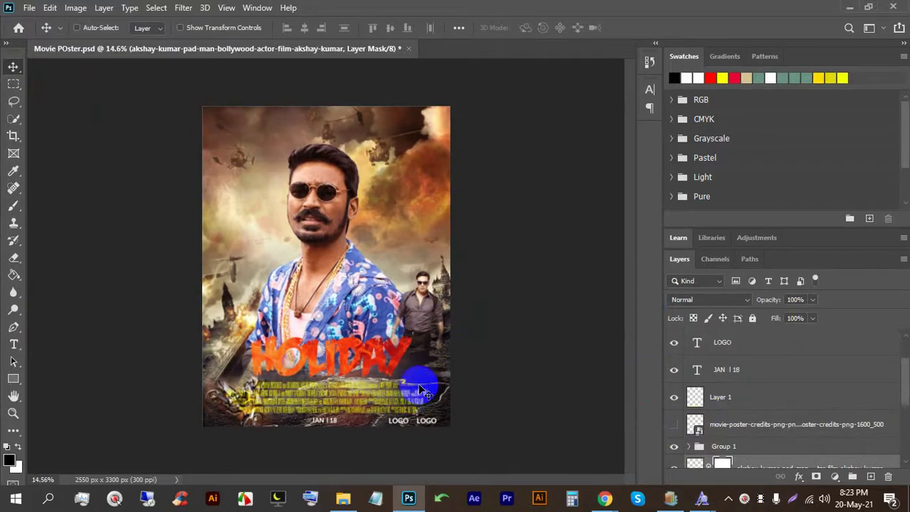
key("ctrl+s")
key("ctrl+s")
key("ctrl+s")
scroll(406, 370, "down", 2)
Step: Open Flyer-mock-up.psd from My work (F:) > Creative > bannar in Photoshop
left_click(342, 498)
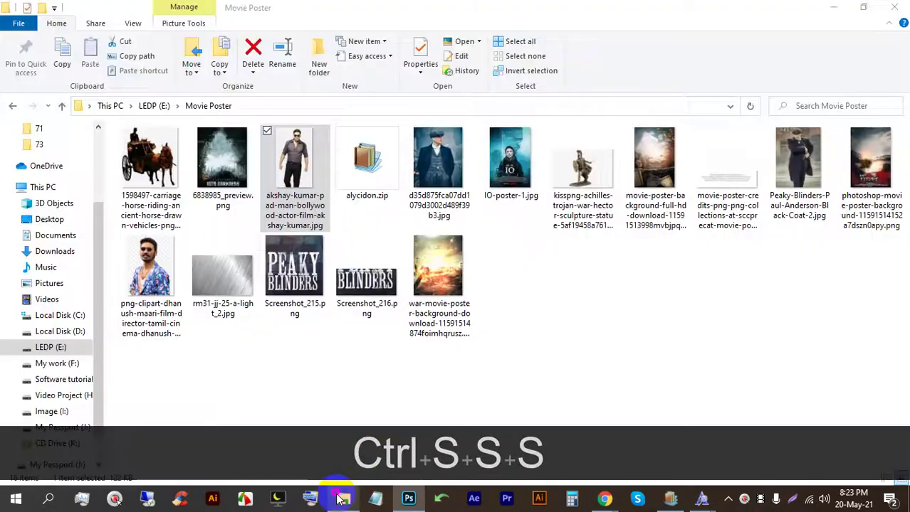
left_click(54, 365)
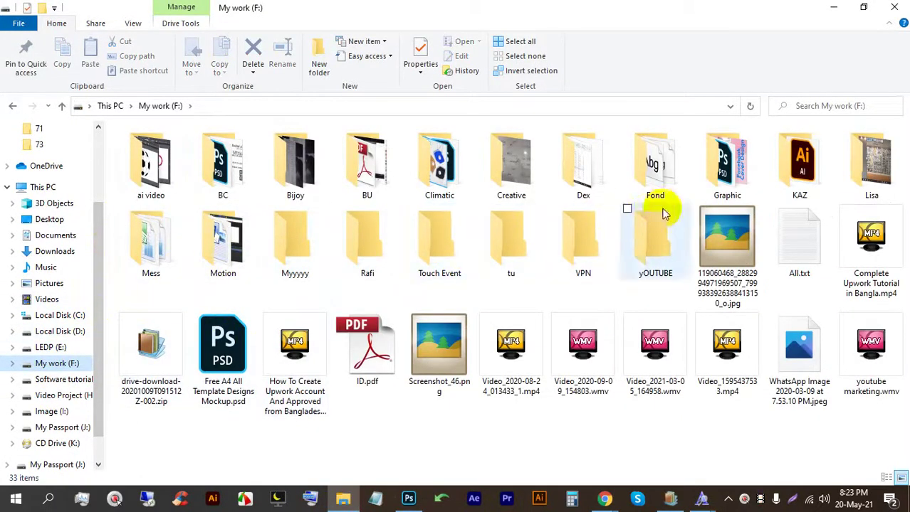
double_click(507, 171)
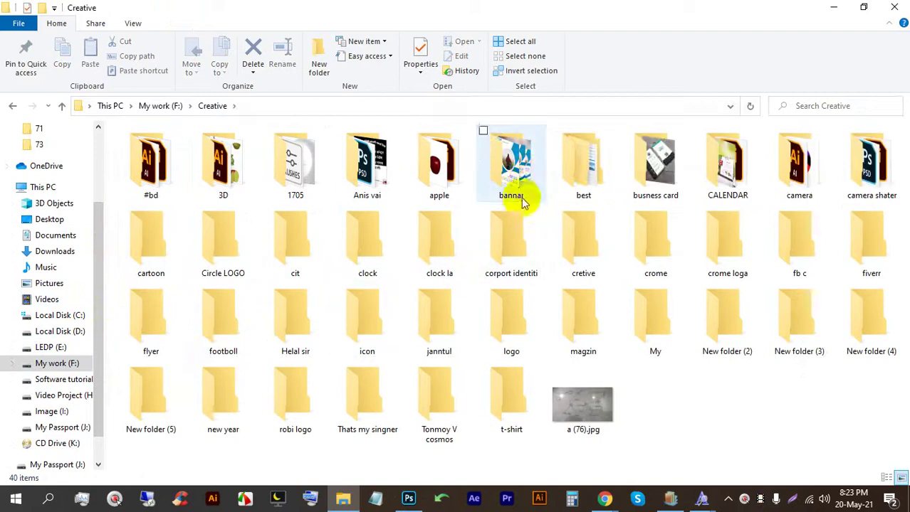
double_click(517, 191)
left_click(223, 180)
double_click(222, 180)
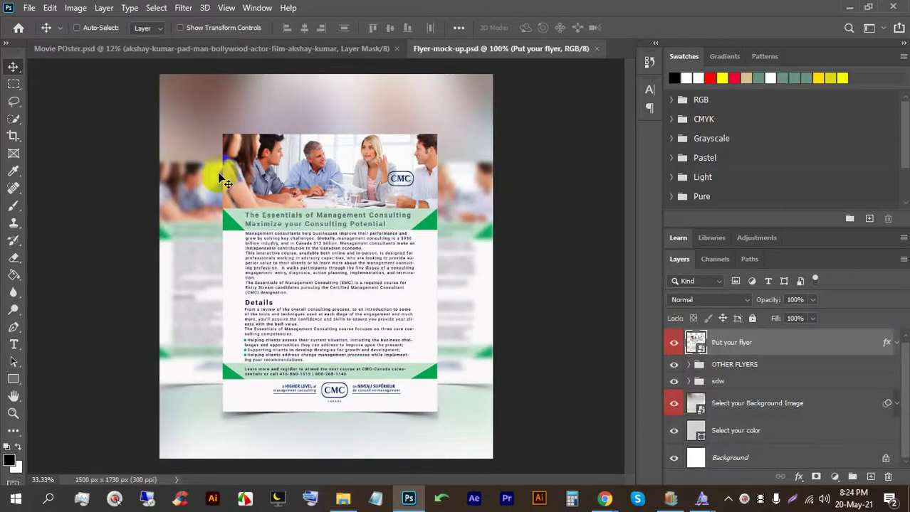
Step: Open the flyer's 'Put your flyer' smart object, then return to the Movie POster document
double_click(696, 345)
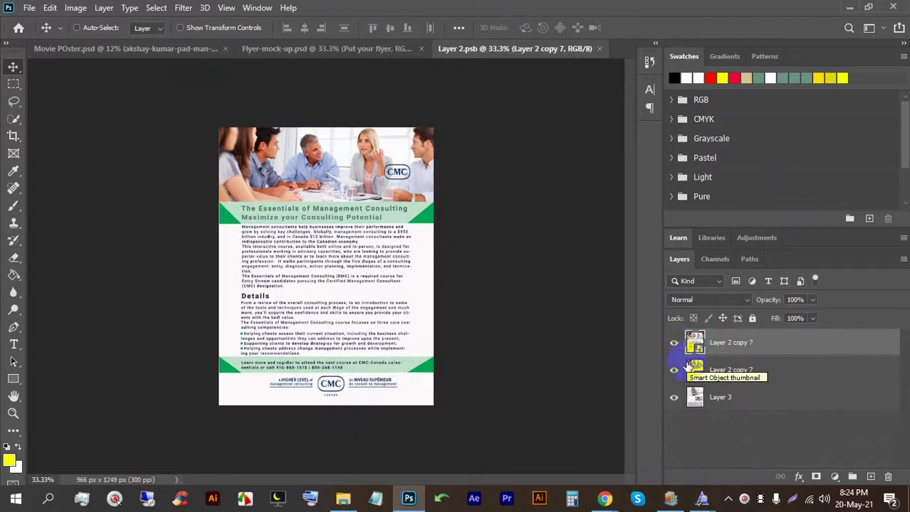
left_click(165, 53)
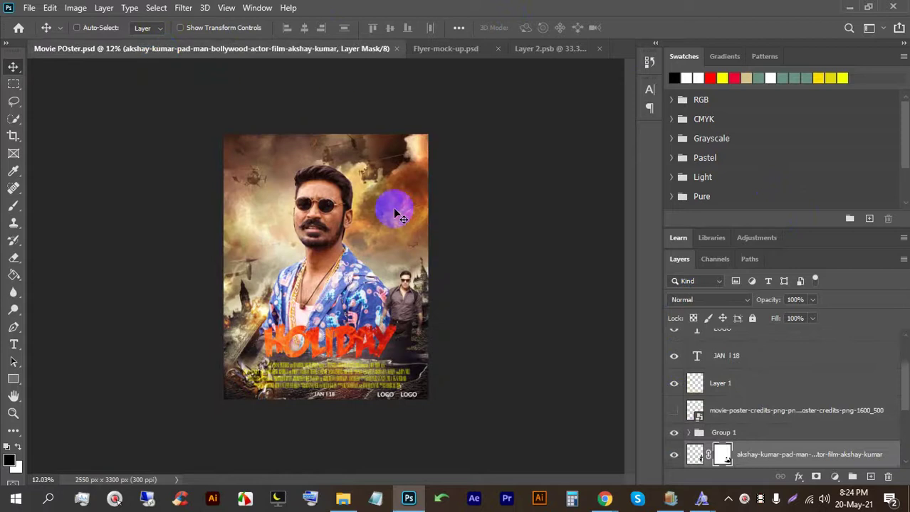
scroll(411, 367, "down", 1)
scroll(411, 367, "up", 2)
scroll(410, 366, "up", 1)
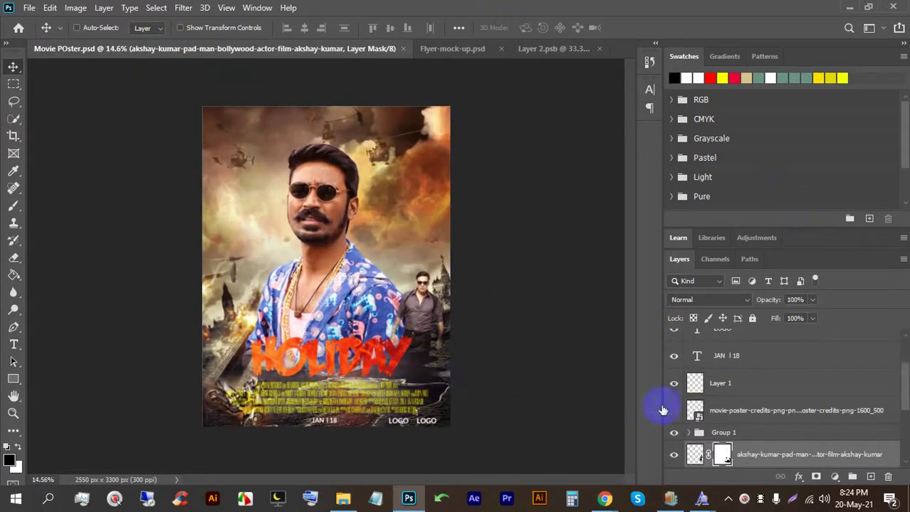
scroll(689, 407, "up", 2)
scroll(693, 402, "down", 3)
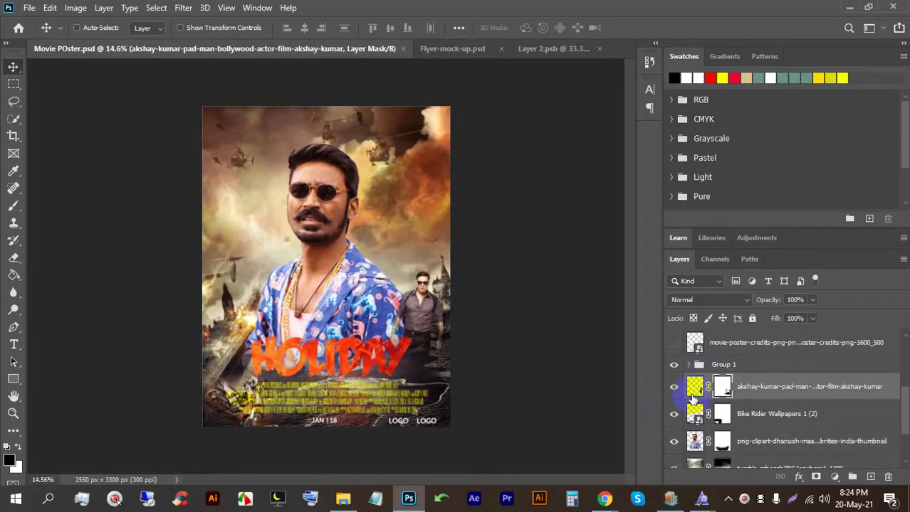
Step: Move the right-side man lower right, then hide his layer and save the poster
left_click(674, 388)
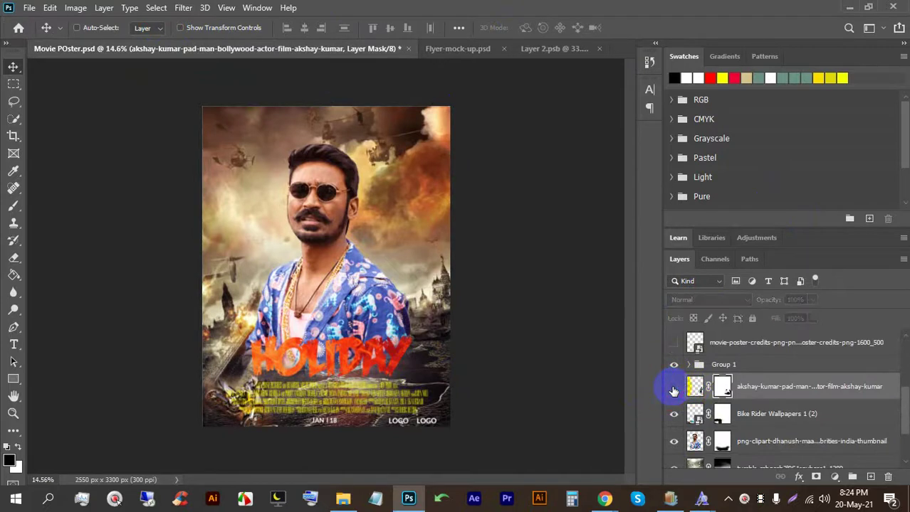
left_click(673, 389)
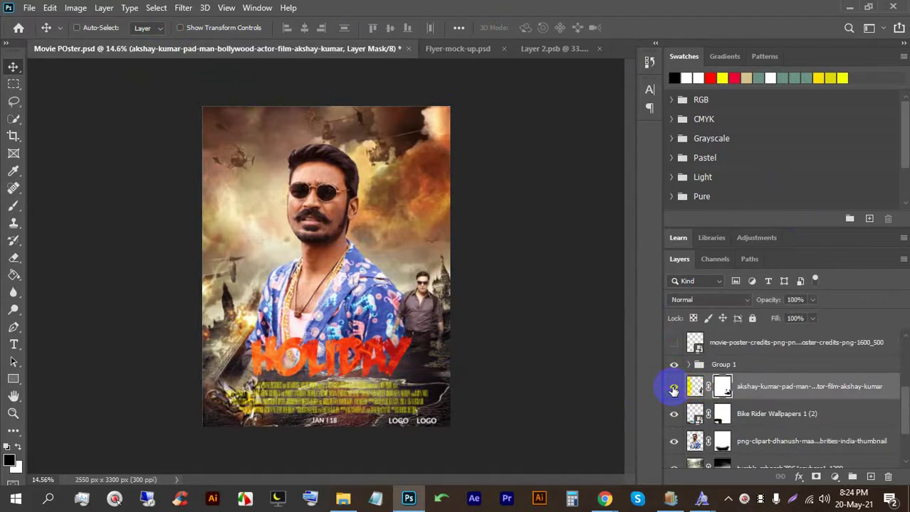
scroll(472, 365, "up", 3)
left_click_drag(456, 356, 411, 341)
scroll(455, 348, "down", 2)
scroll(406, 392, "up", 2)
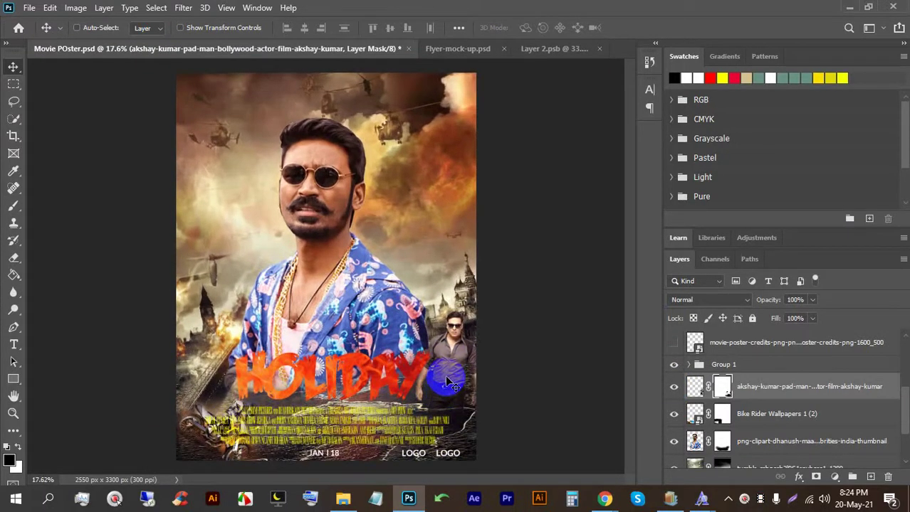
left_click(673, 387)
left_click(675, 388)
left_click(676, 389)
scroll(331, 386, "down", 1)
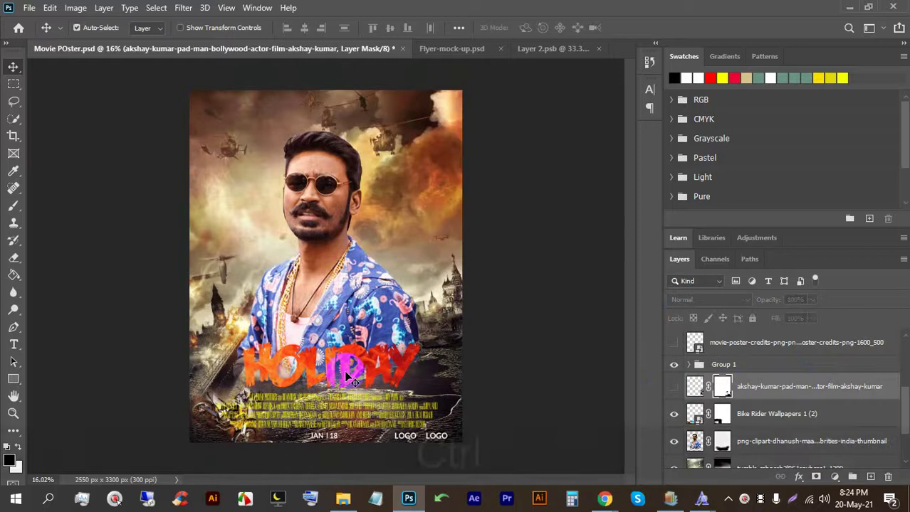
key("ctrl+s")
key("ctrl+s")
key("ctrl+s")
key("ctrl+s")
Step: Select the poster layers from Color Balance 1 down to Dynamo Editing
scroll(753, 351, "up", 5)
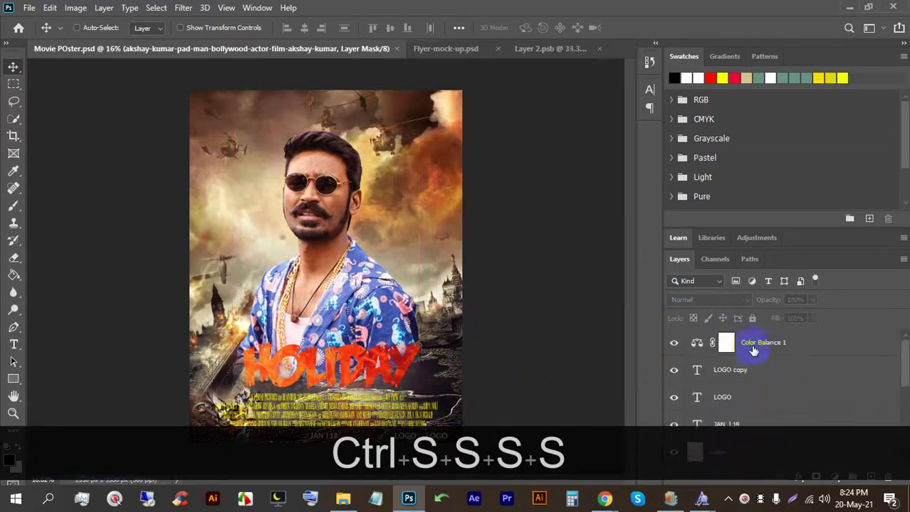
left_click(795, 345)
scroll(795, 366, "down", 5)
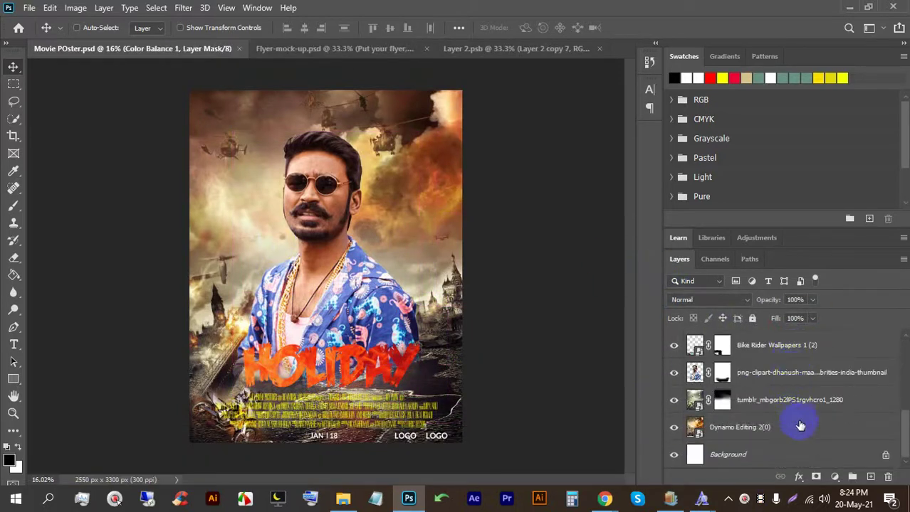
left_click(788, 429, "shift")
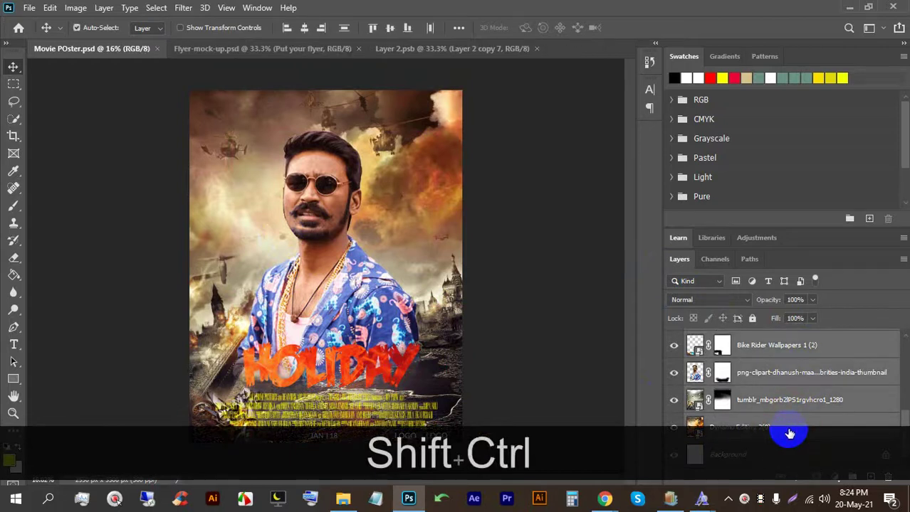
Step: Group the poster layers as Group 2, copy it into the Layer 2.psb smart object, and shrink it
key("ctrl+g")
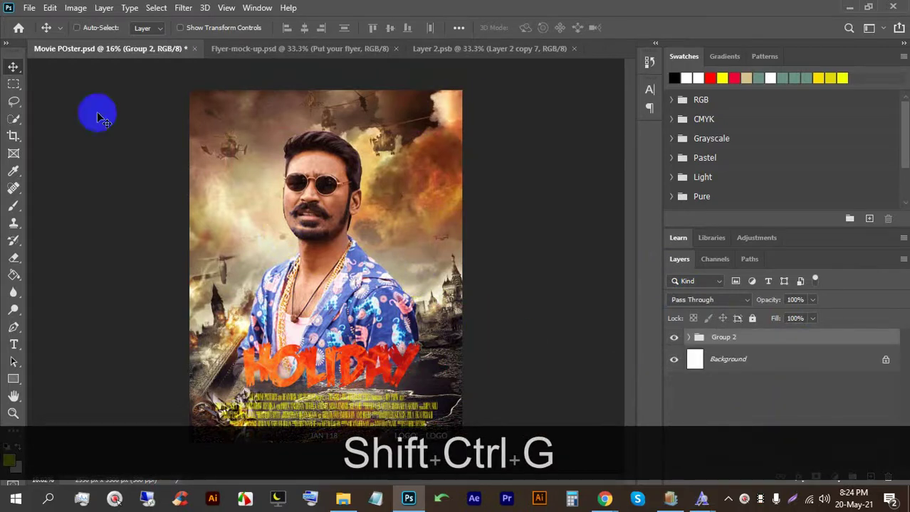
left_click_drag(342, 204, 318, 232)
key("ctrl+t")
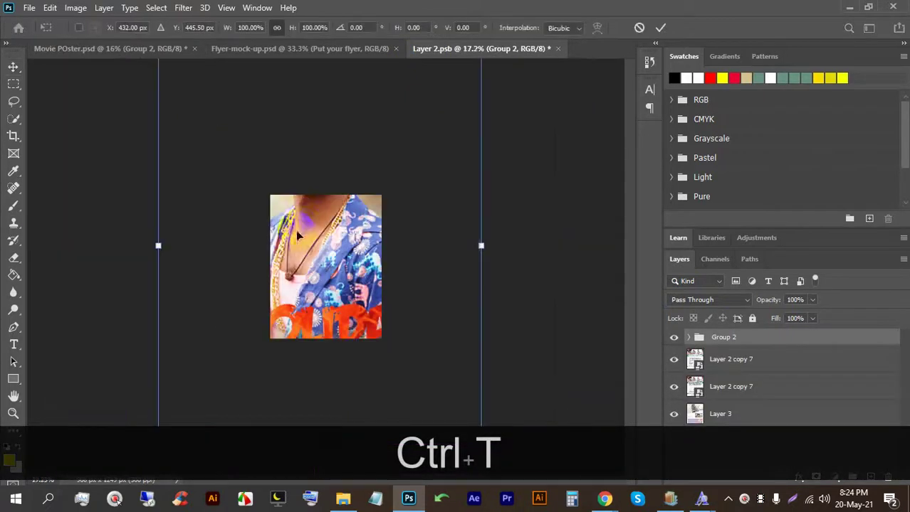
left_click_drag(322, 376, 322, 229)
Step: Position and stretch the poster to fill the flyer page, nudging it into alignment
scroll(366, 270, "up", 5)
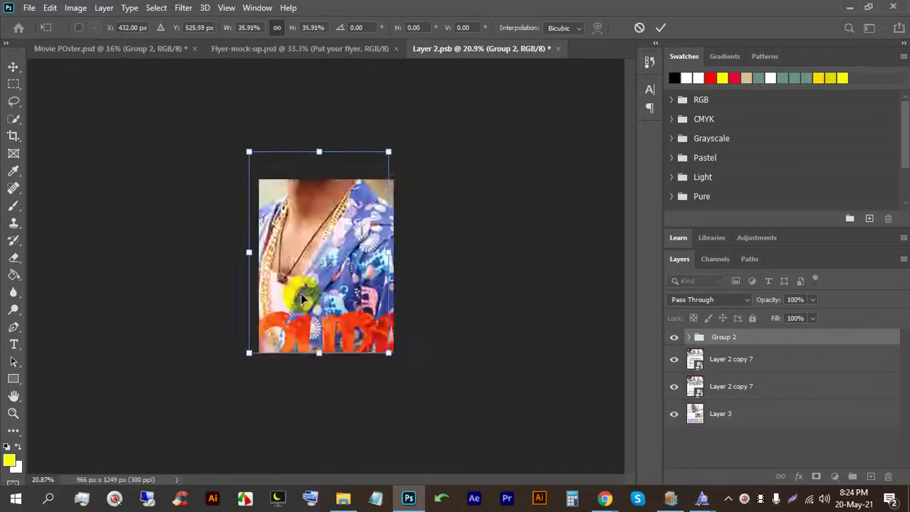
scroll(366, 271, "down", 2)
left_click_drag(325, 295, 327, 332)
left_click_drag(321, 147, 321, 138)
left_click_drag(423, 277, 426, 272)
left_click_drag(340, 289, 335, 291)
key("Right")
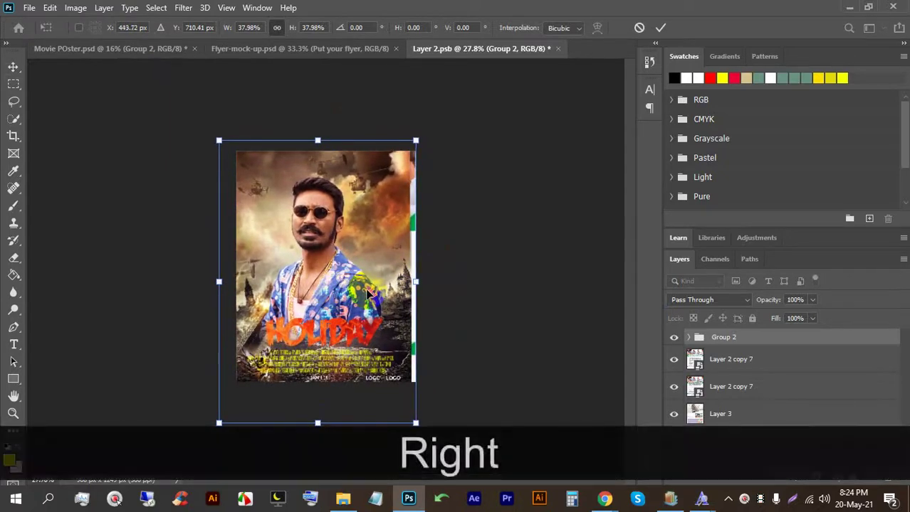
key("Right")
key("Left")
key("Left")
key("Left")
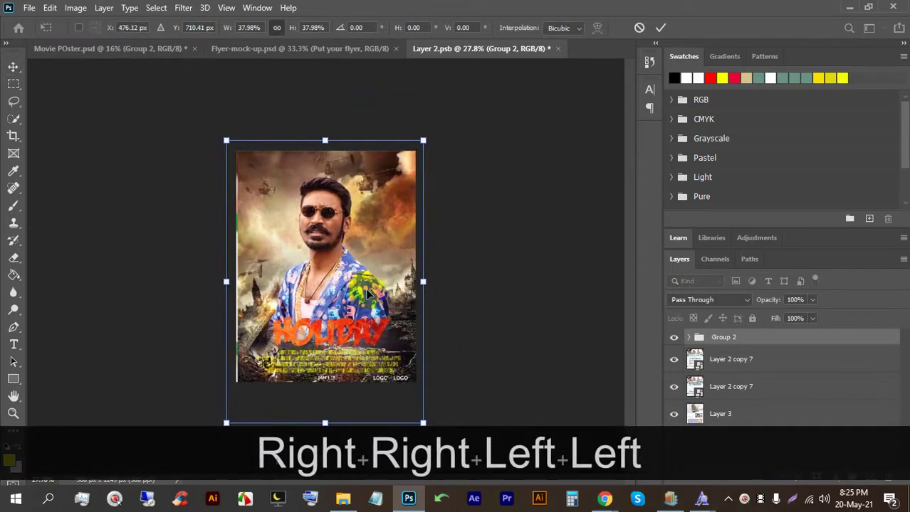
key("Left")
key("Left")
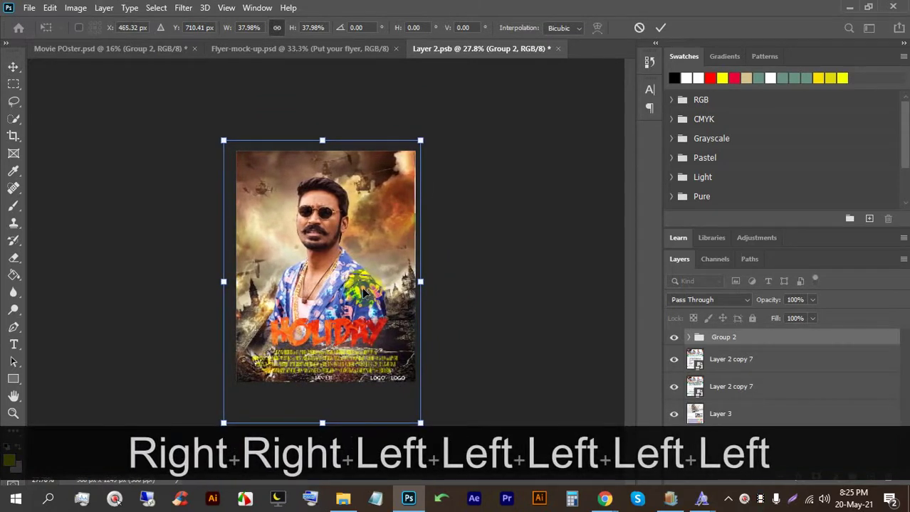
left_click(661, 31)
Step: Enlarge the poster slightly so it covers the whole page
scroll(315, 330, "up", 3)
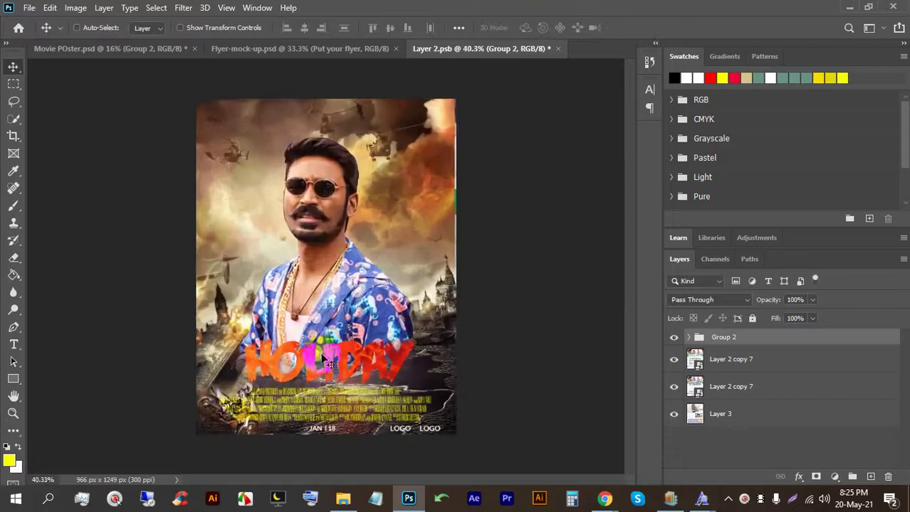
scroll(315, 329, "down", 1)
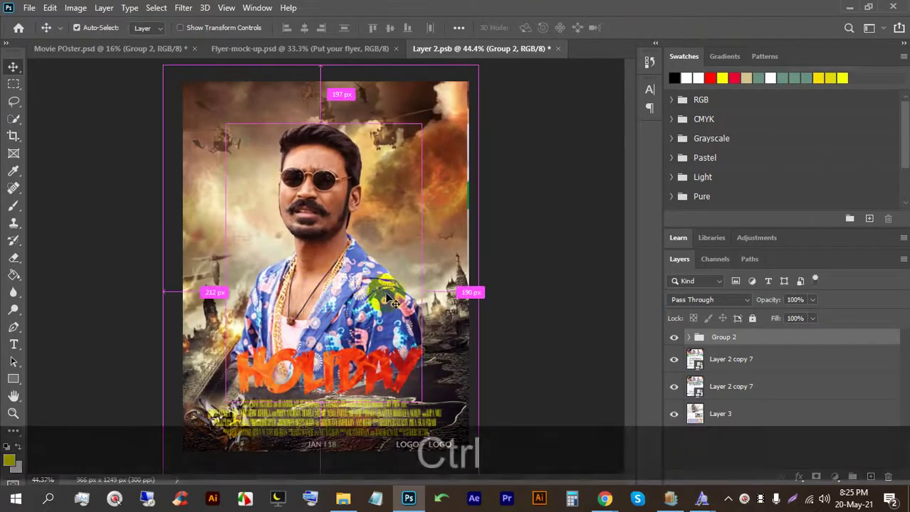
key("ctrl+t")
left_click_drag(477, 67, 481, 59)
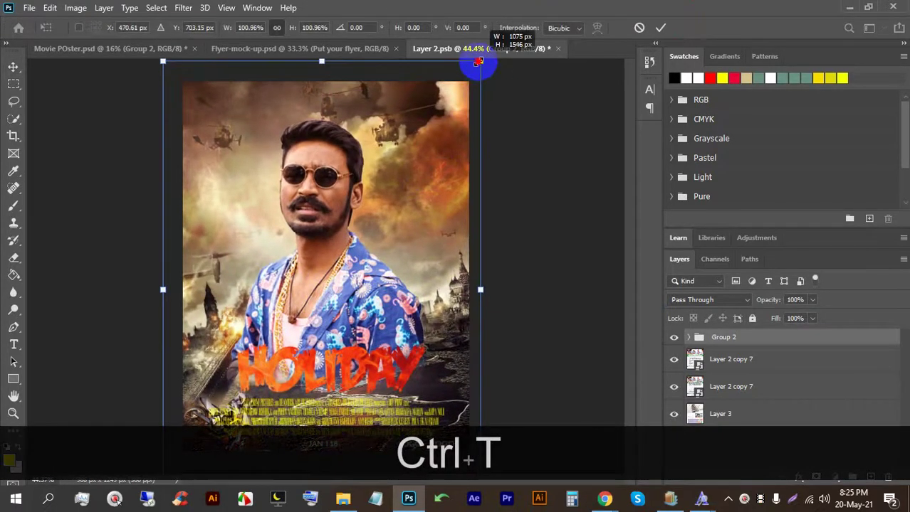
left_click(660, 28)
Step: Save the smart object and view the updated flyer mockup
scroll(381, 238, "down", 1)
key("ctrl+s")
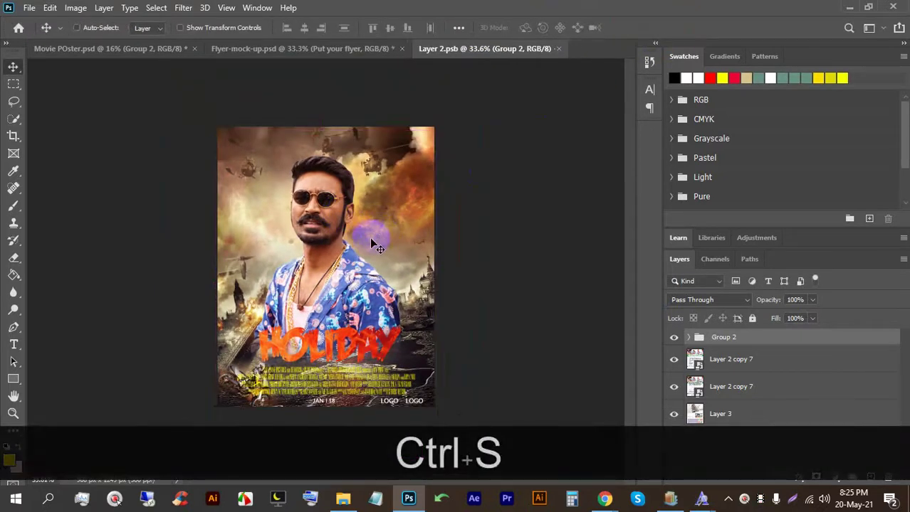
left_click(288, 48)
scroll(346, 367, "up", 1)
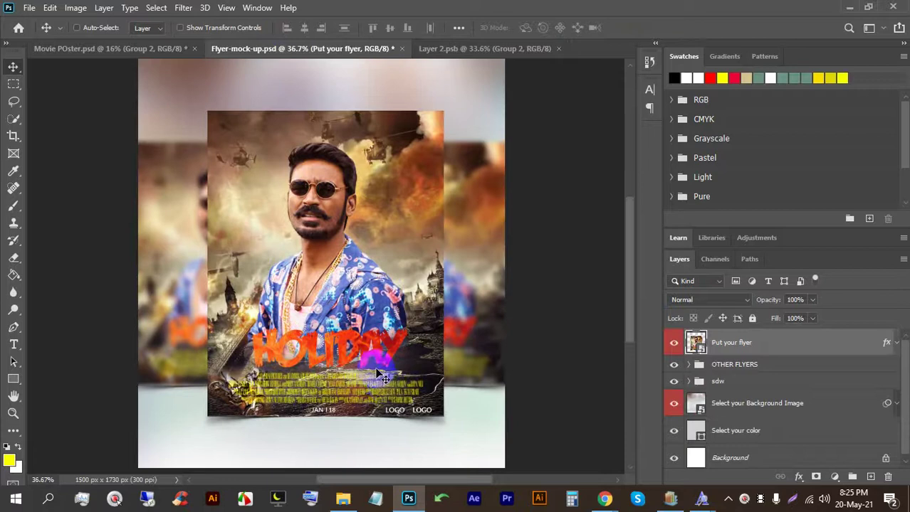
scroll(470, 370, "up", 1)
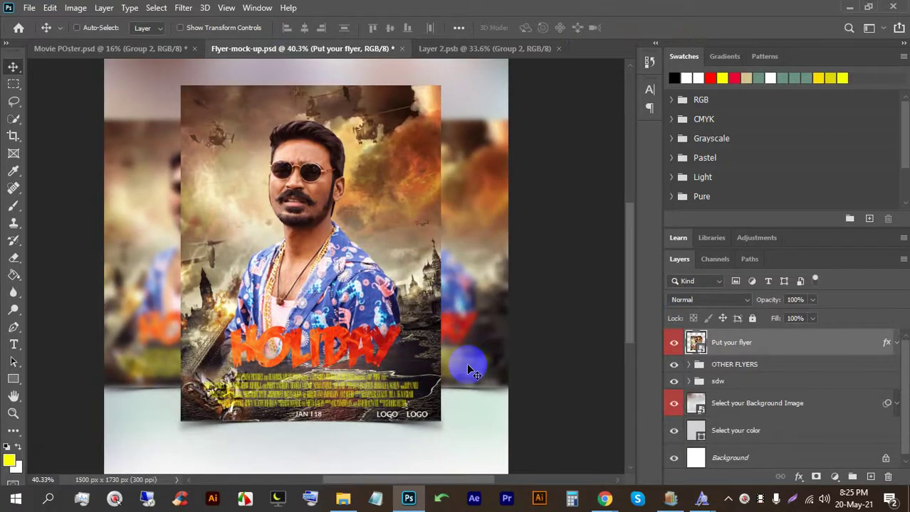
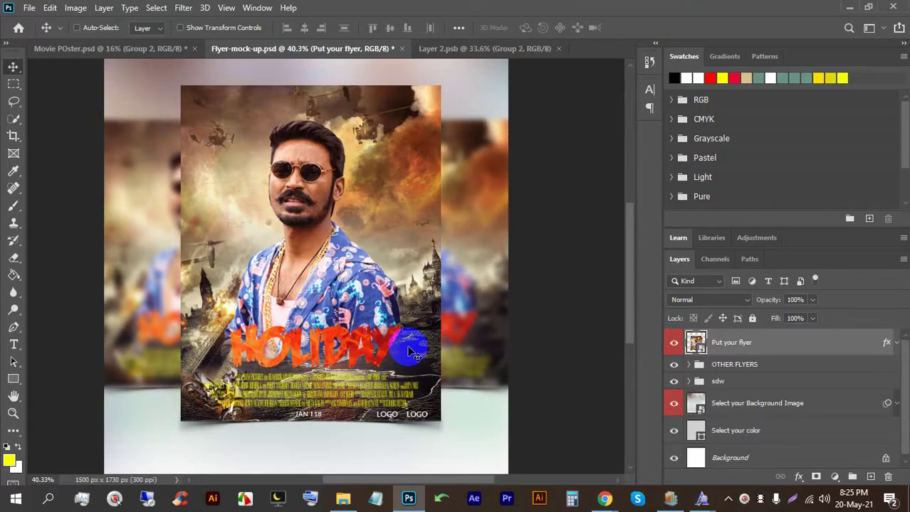
Step: Save a JPEG copy of the flyer mock-up to E:\73\21
key("ctrl+alt+s")
left_click(526, 368)
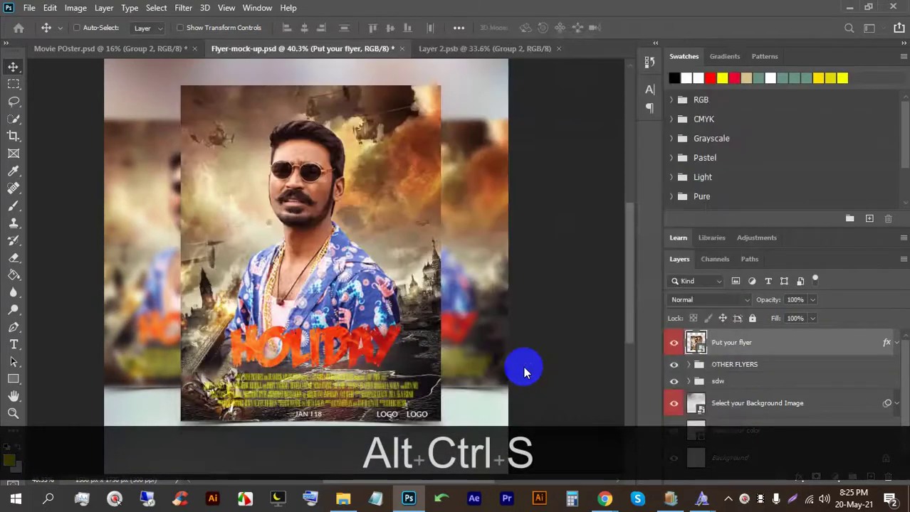
left_click(56, 243)
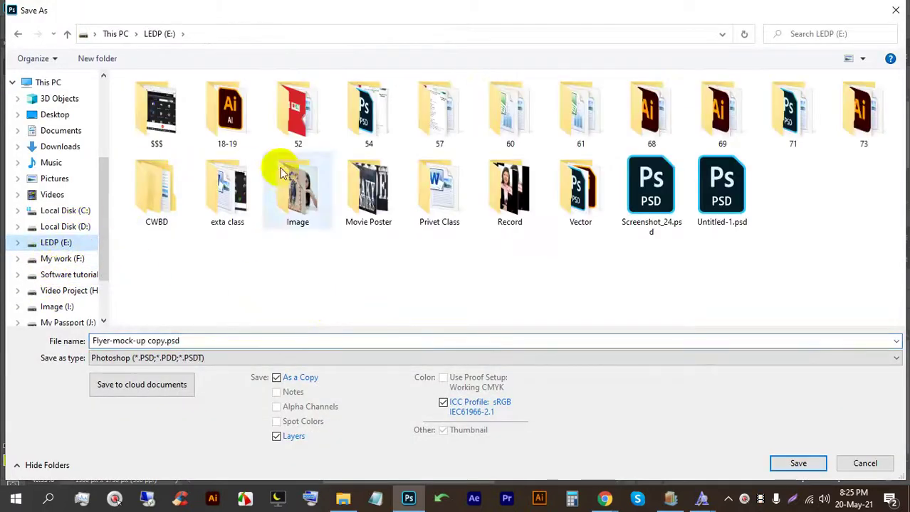
double_click(863, 121)
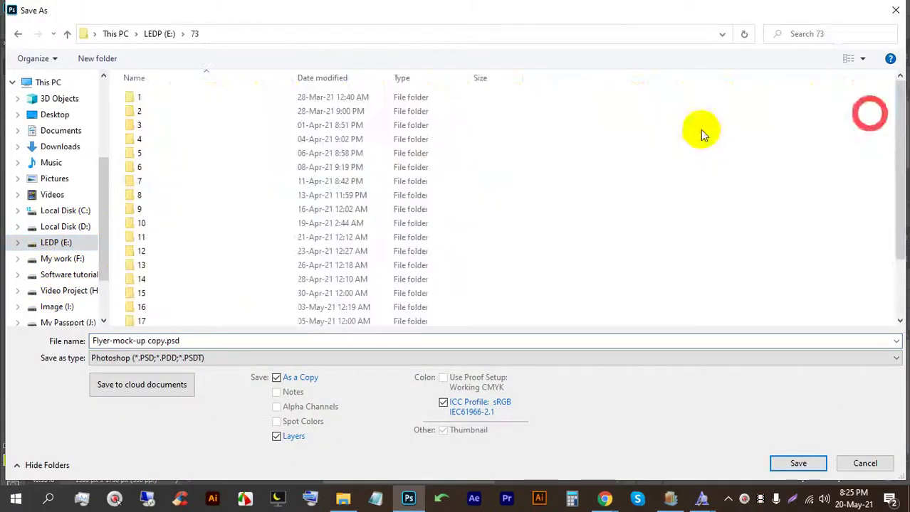
scroll(180, 229, "down", 2)
double_click(171, 296)
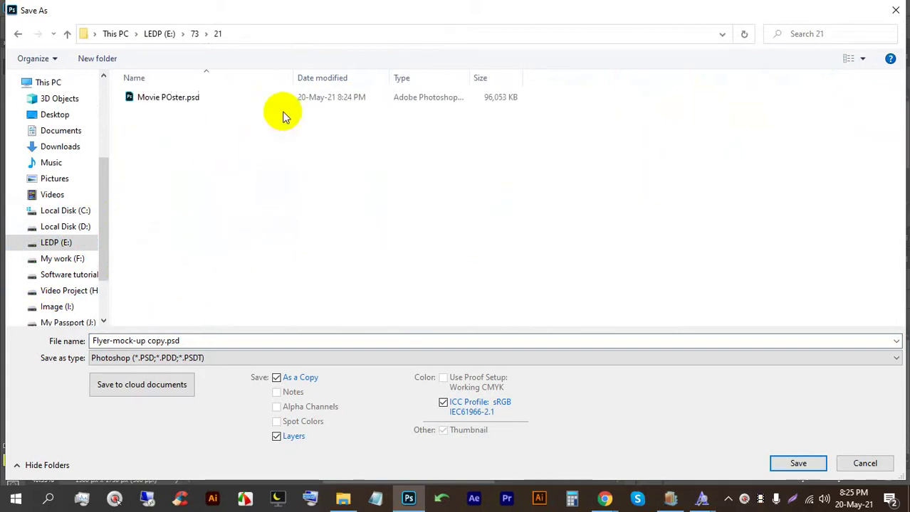
left_click(295, 358)
left_click(203, 224)
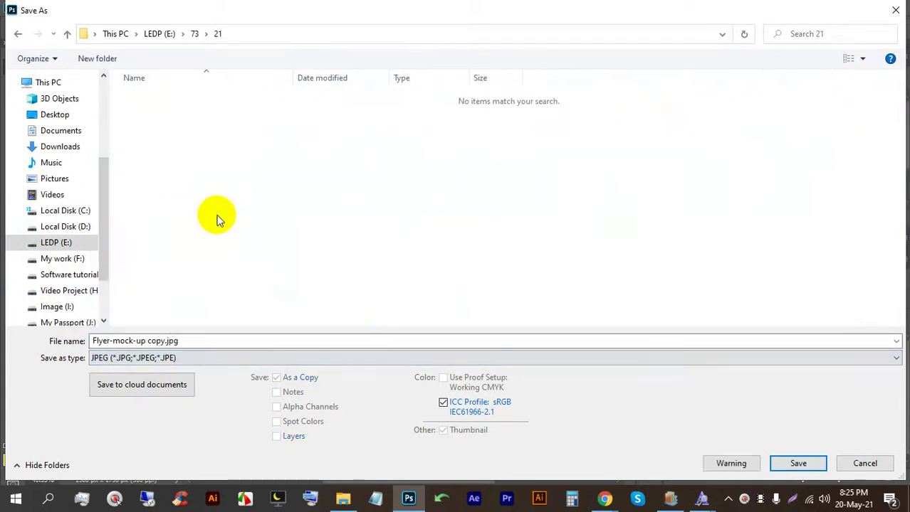
key("Return")
key("Return")
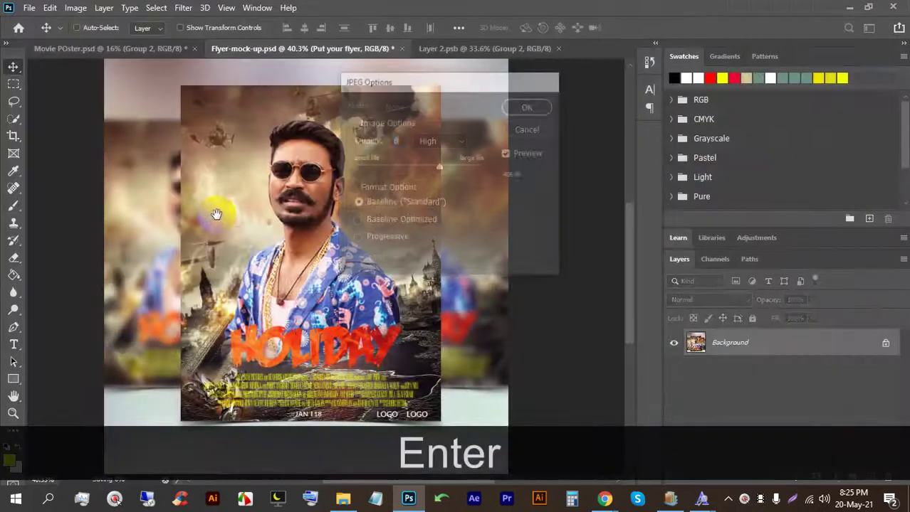
Step: Check the Google Meet tab in the browser, then return to Photoshop
scroll(386, 183, "up", 2)
scroll(386, 182, "down", 3)
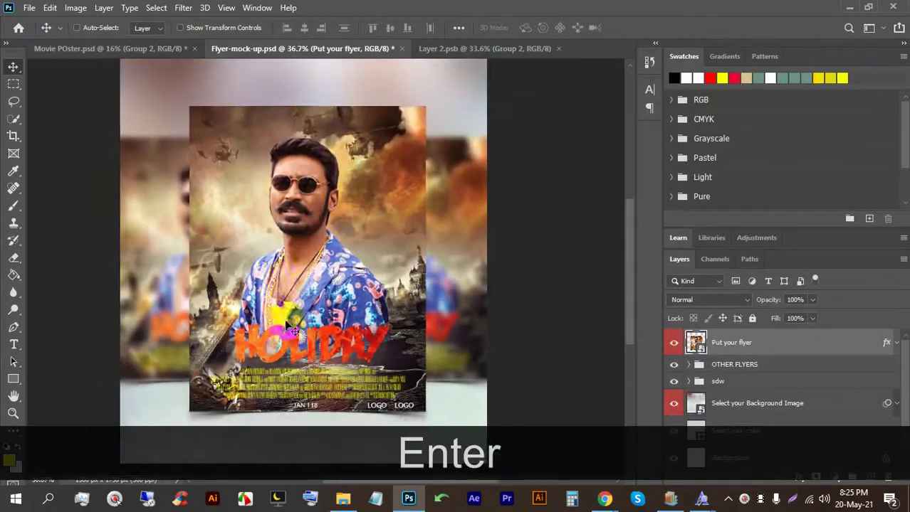
left_click(847, 8)
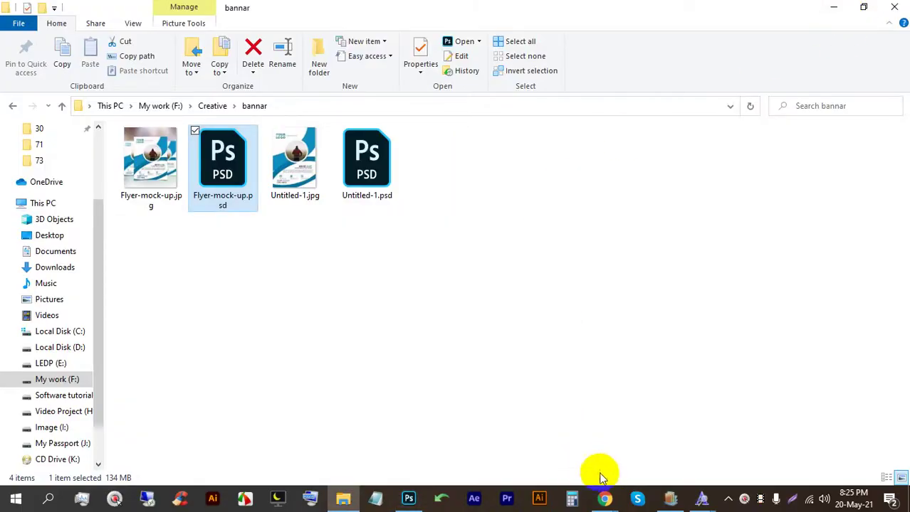
left_click(519, 427)
left_click(173, 10)
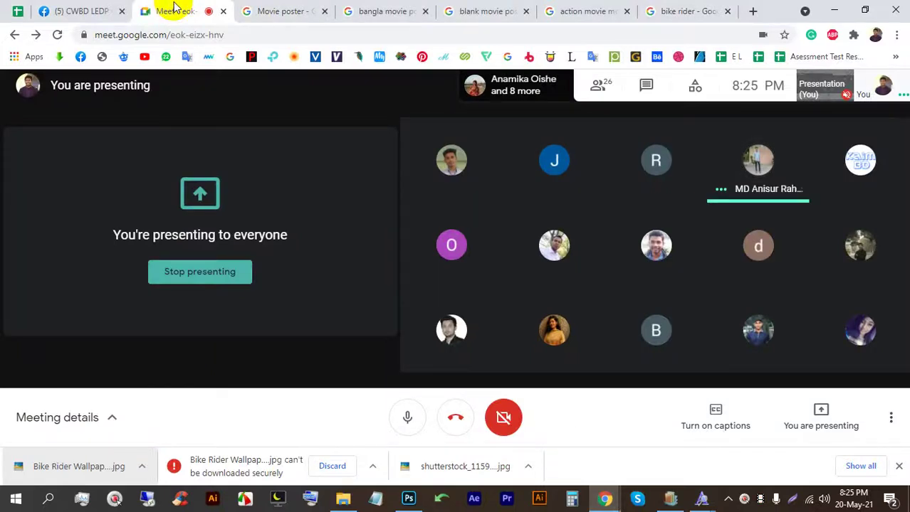
left_click(410, 499)
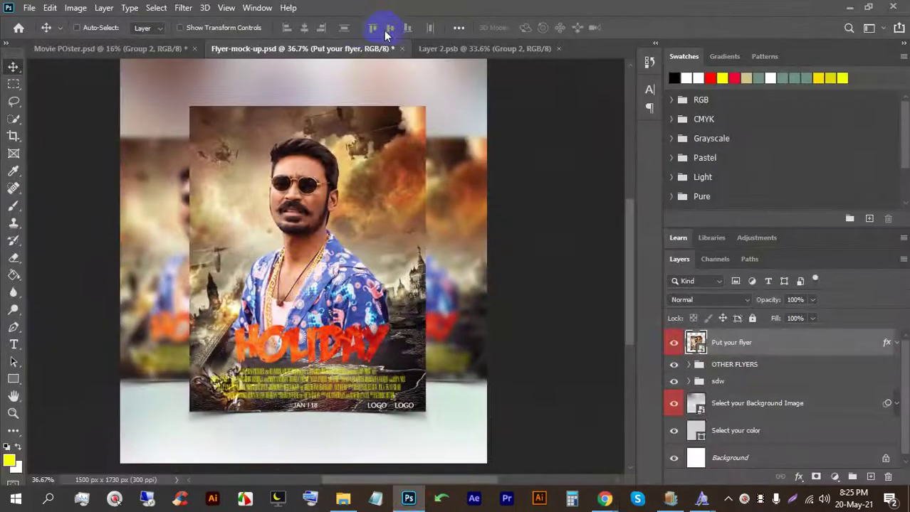
Step: Close Layer 2.psb and the flyer mock-up without saving, and save the Movie POster document
left_click(435, 47)
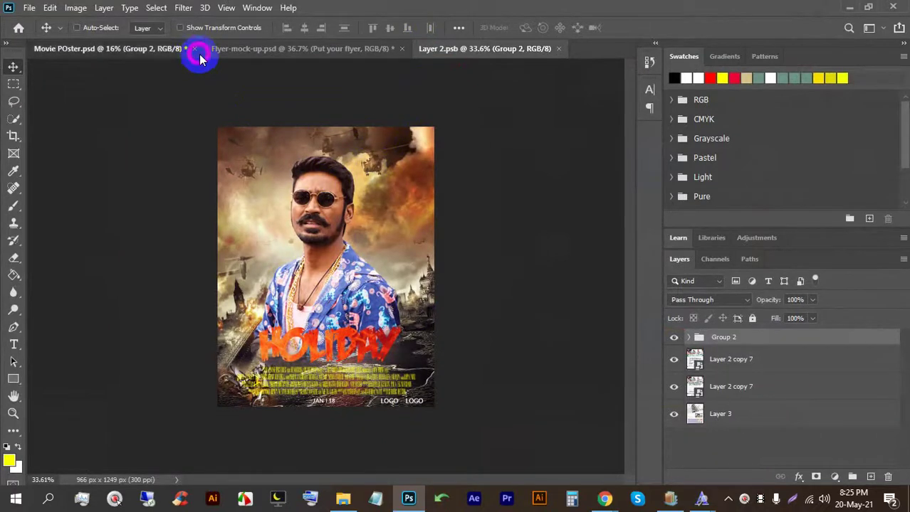
left_click(196, 53)
left_click(237, 49)
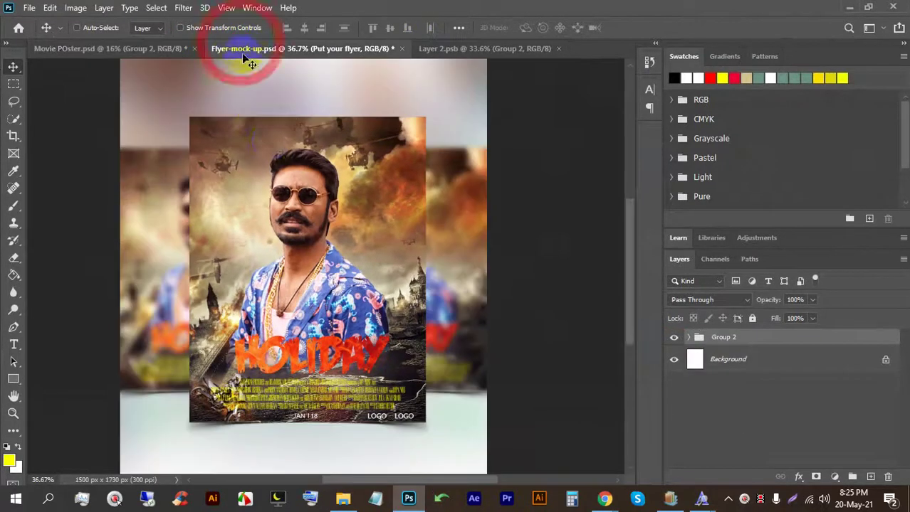
left_click(488, 47)
key("ctrl+minus")
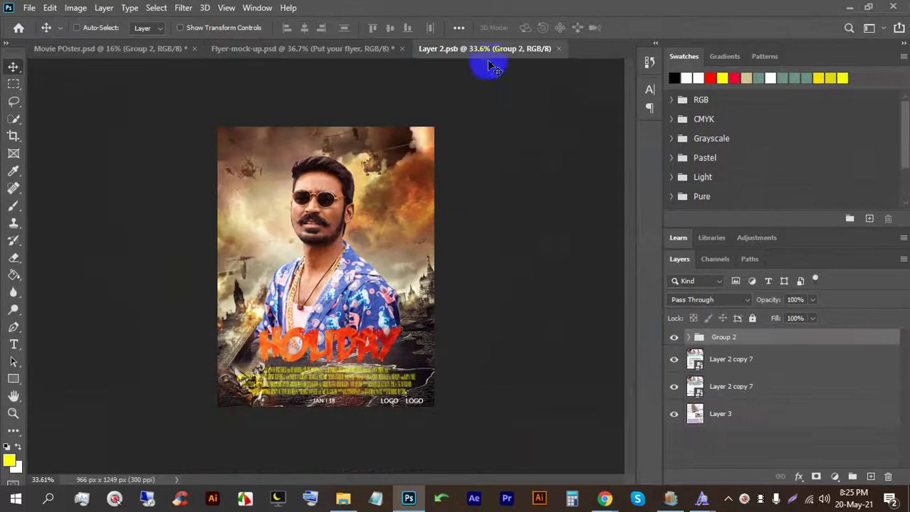
left_click(558, 48)
left_click(401, 49)
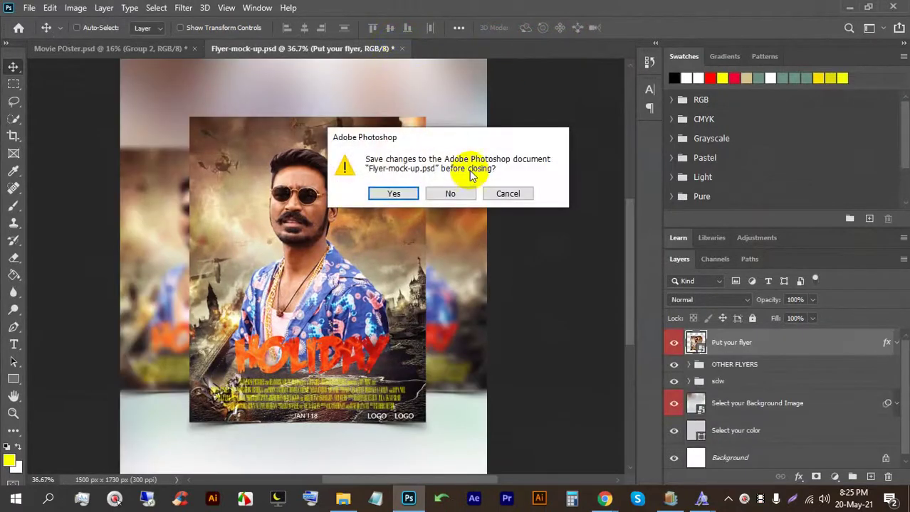
left_click(454, 193)
key("ctrl+s")
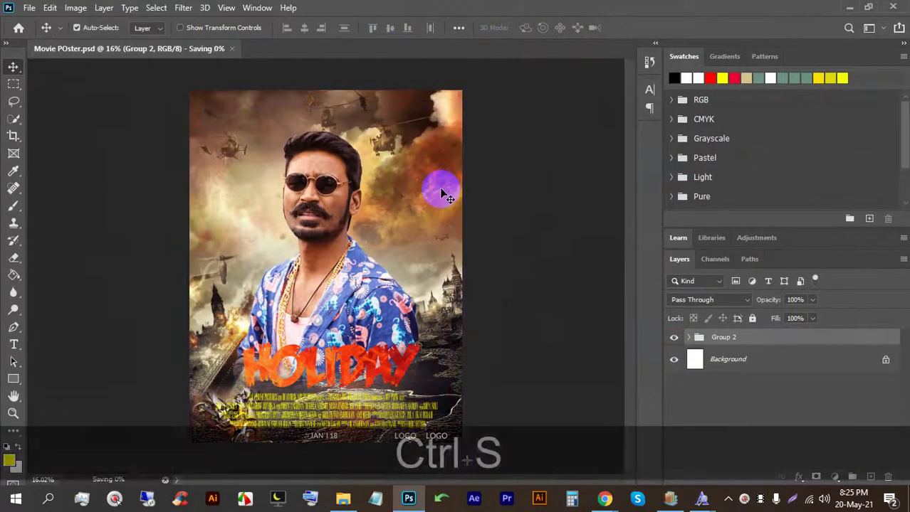
Step: Close the movie poster and open the recent photo of the man in a cap
left_click(190, 48)
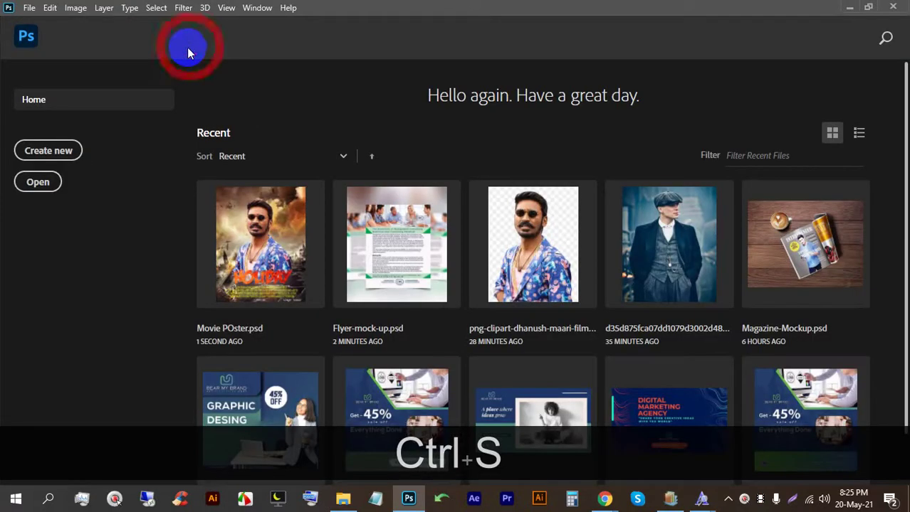
left_click(41, 151)
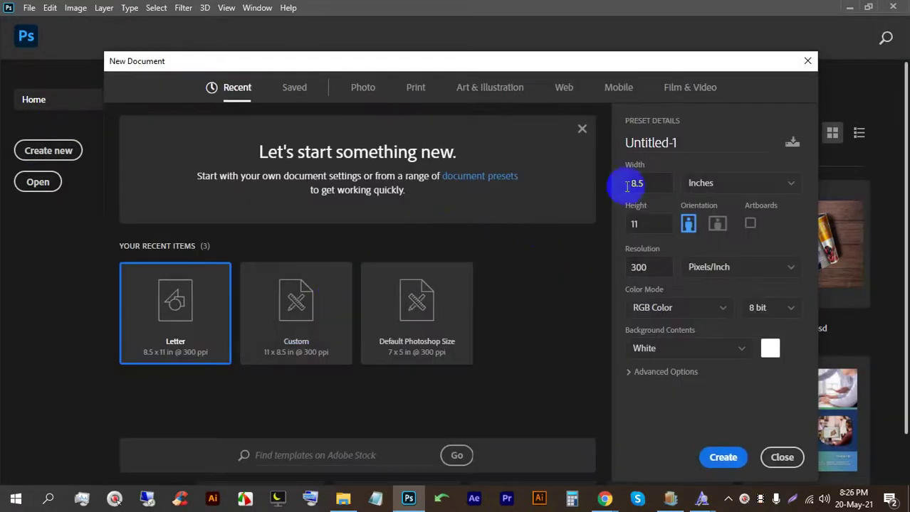
left_click(808, 59)
left_click(658, 242)
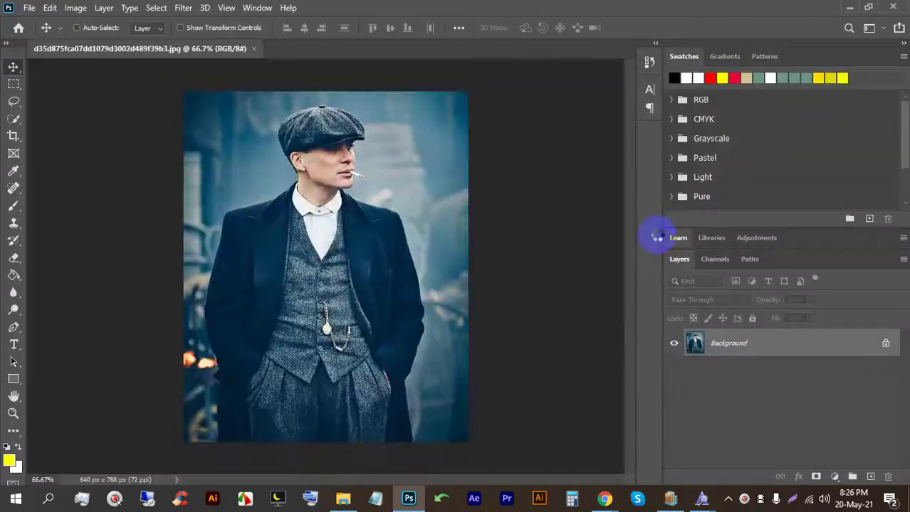
Step: Open Color Lookup and preview the Candlelight, 3Strip and Crisp_Warm LUTs
left_click(75, 7)
mouse_move(118, 42)
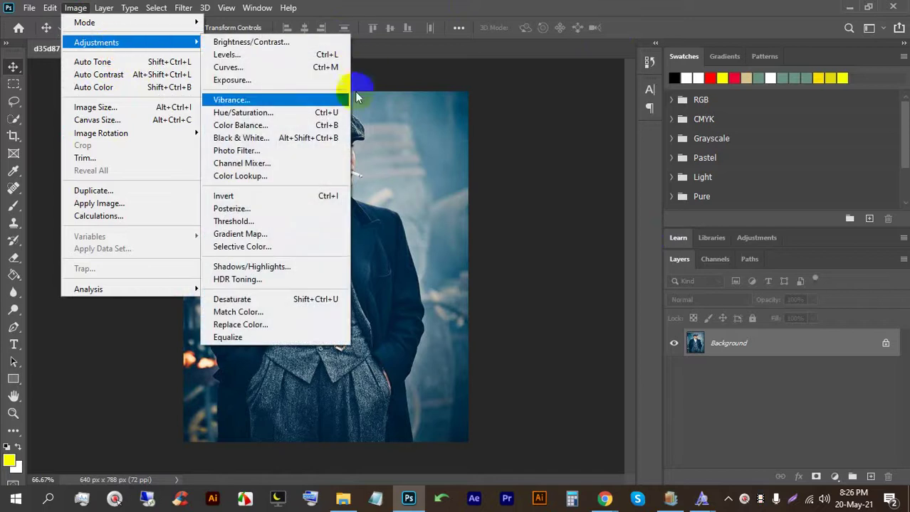
left_click(276, 174)
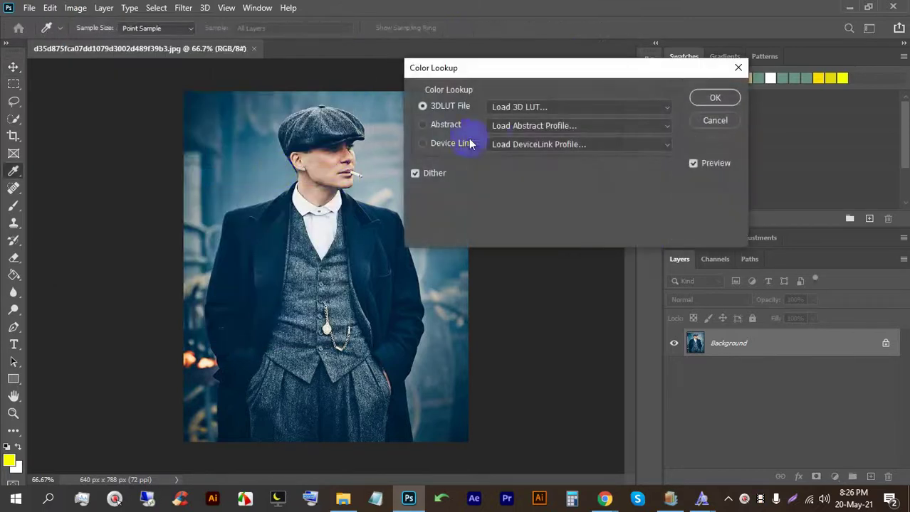
left_click(529, 108)
left_click(532, 185)
left_click(532, 106)
left_click(535, 160)
left_click(544, 108)
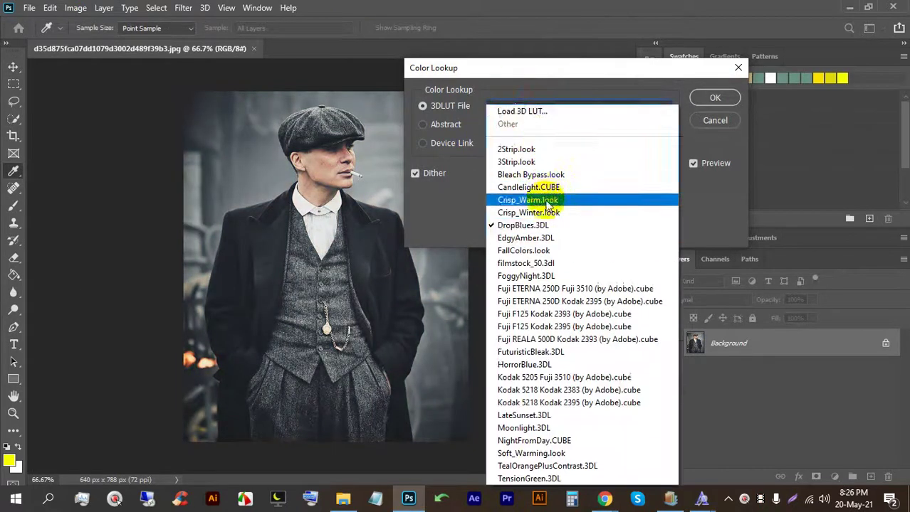
left_click(548, 201)
Step: Preview Fuji ETERNA 250D Kodak 2395 and FuturisticBleak, settling on Fuji ETERNA 250D Kodak 2395
left_click(546, 109)
left_click(552, 301)
left_click(547, 108)
left_click(576, 298)
left_click(588, 106)
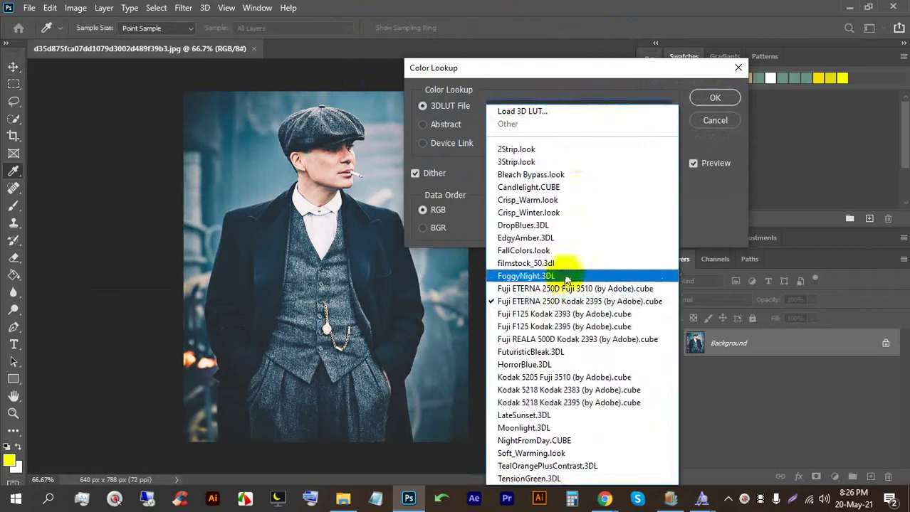
left_click(575, 352)
left_click(575, 113)
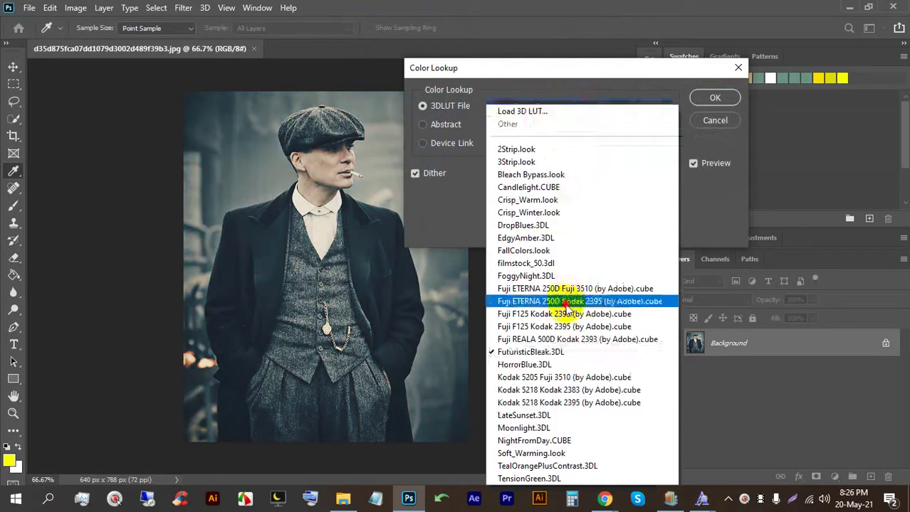
left_click(573, 360)
Step: Set the data order to BGR and try RGB, then BGR, as the table order
left_click(431, 229)
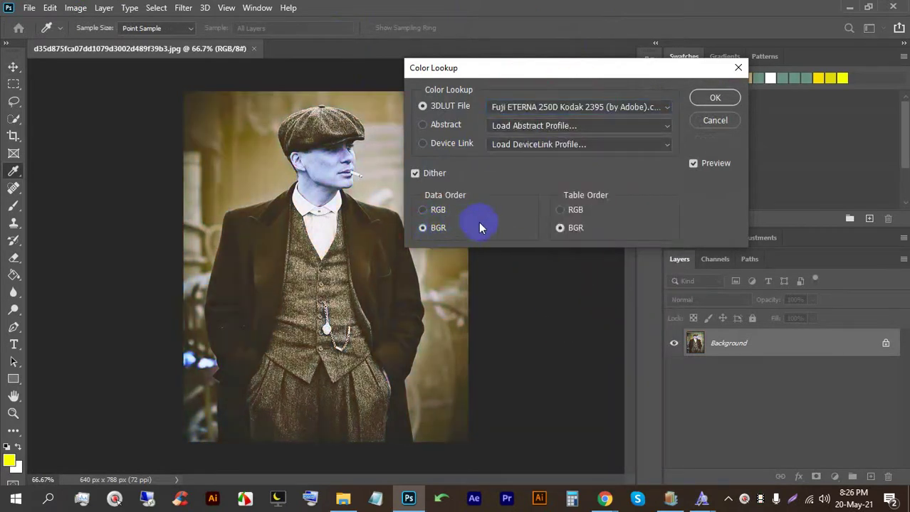
left_click(569, 210)
left_click(573, 229)
left_click(430, 228)
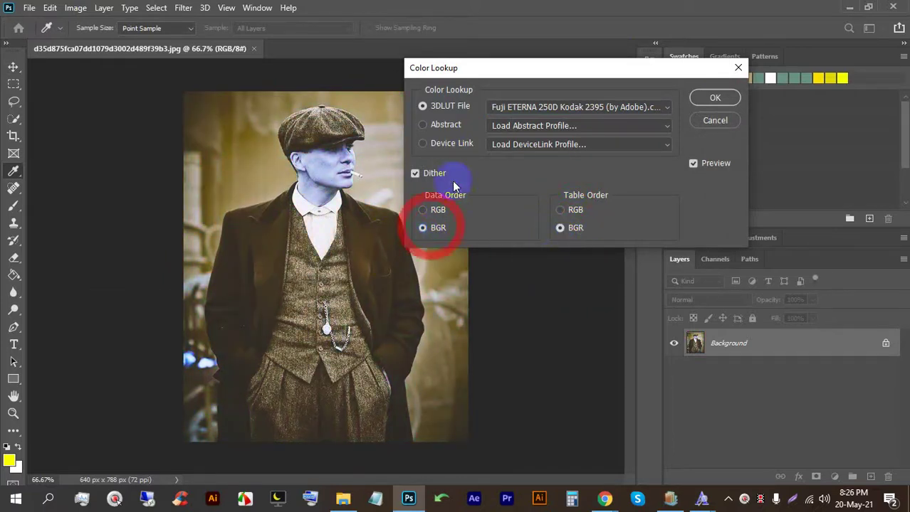
Step: Preview Kodak 5218 Kodak 2383, then cancel Color Lookup and close the photo
left_click(500, 128)
left_click(513, 107)
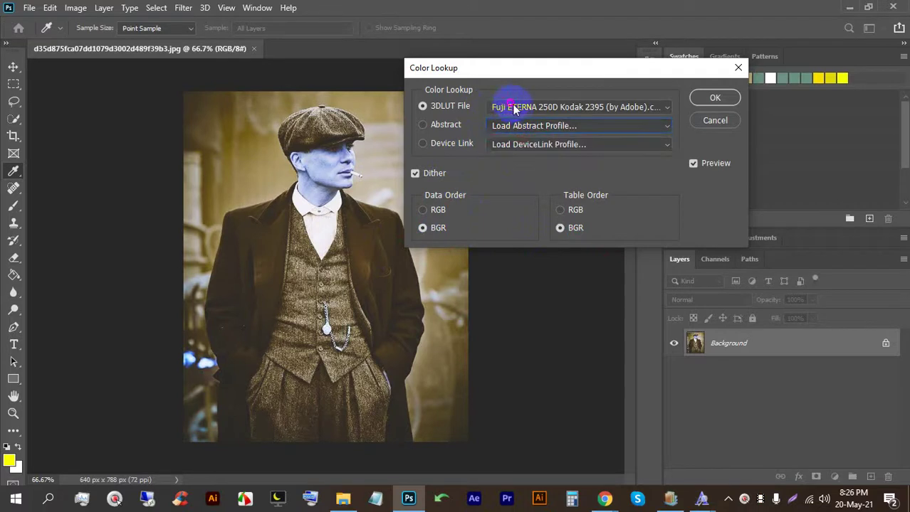
left_click(562, 396)
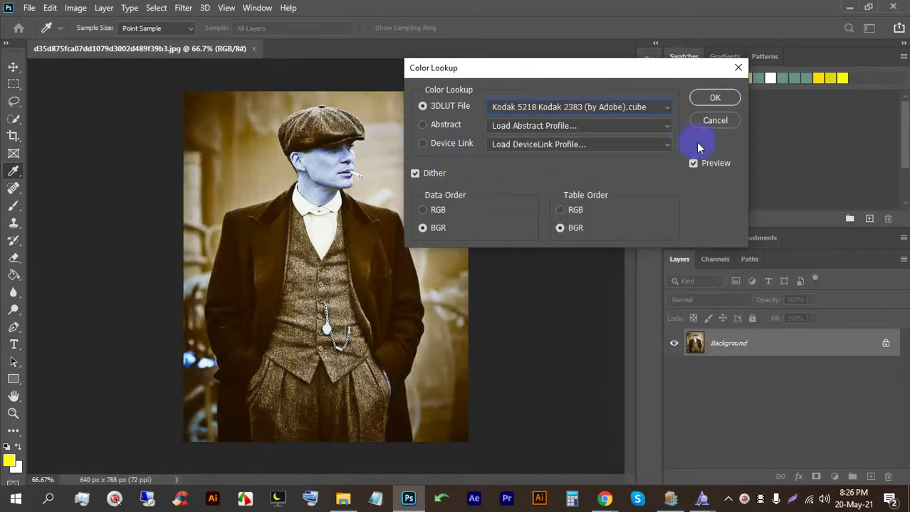
left_click(712, 121)
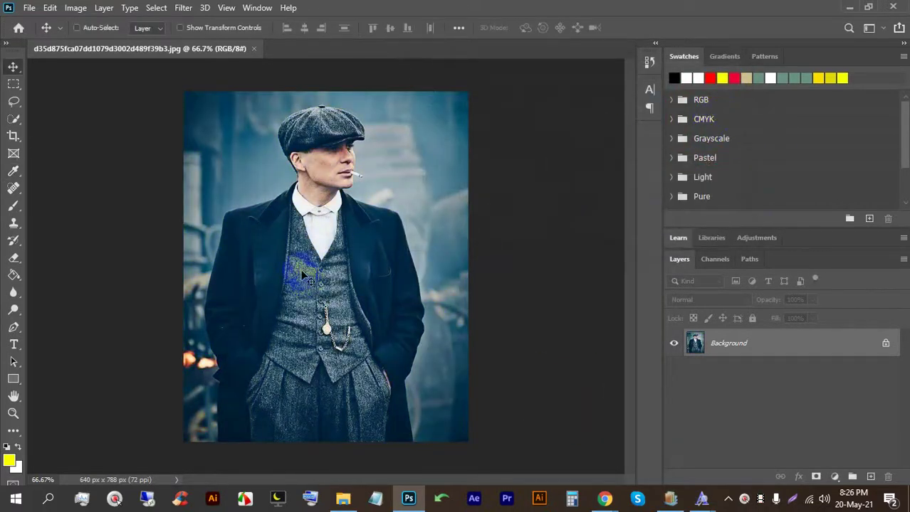
left_click(253, 48)
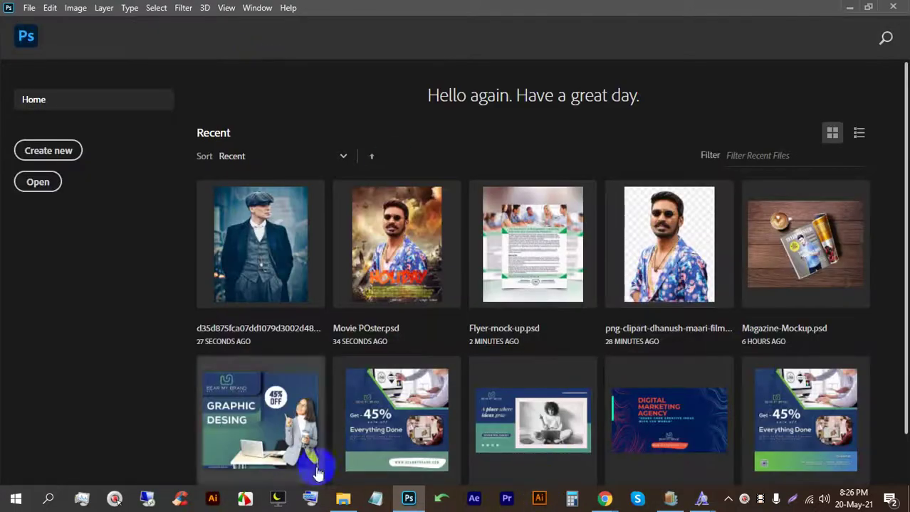
Step: In File Explorer, open folder 21 and preview Flyer-mock-up copy.jpg full size, then close the viewer
left_click(342, 498)
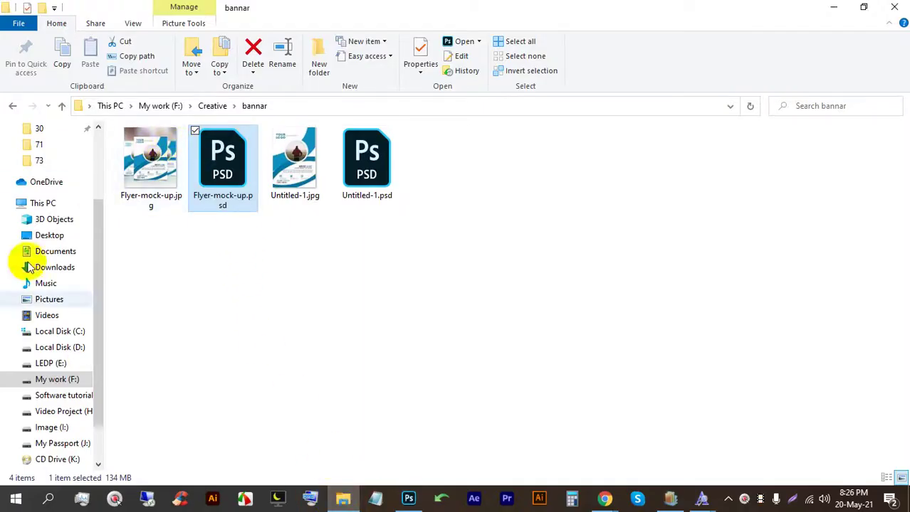
scroll(61, 235, "up", 1)
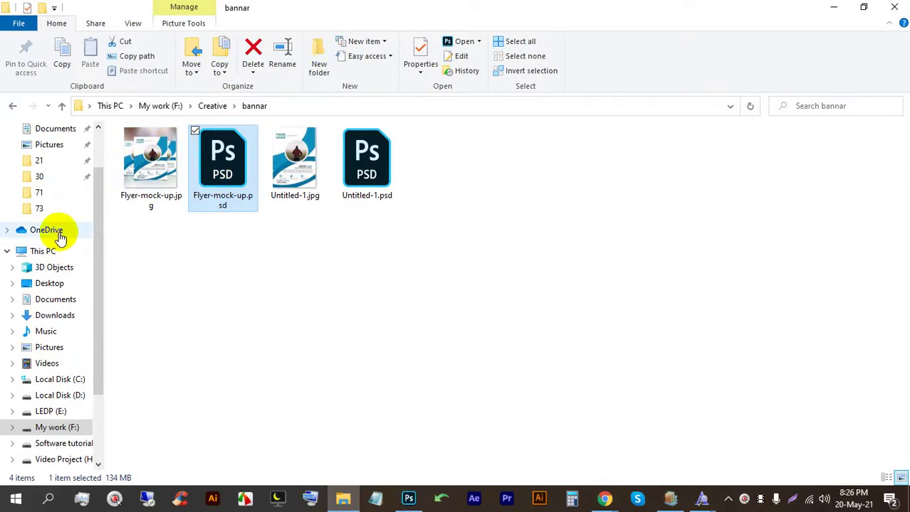
left_click(44, 161)
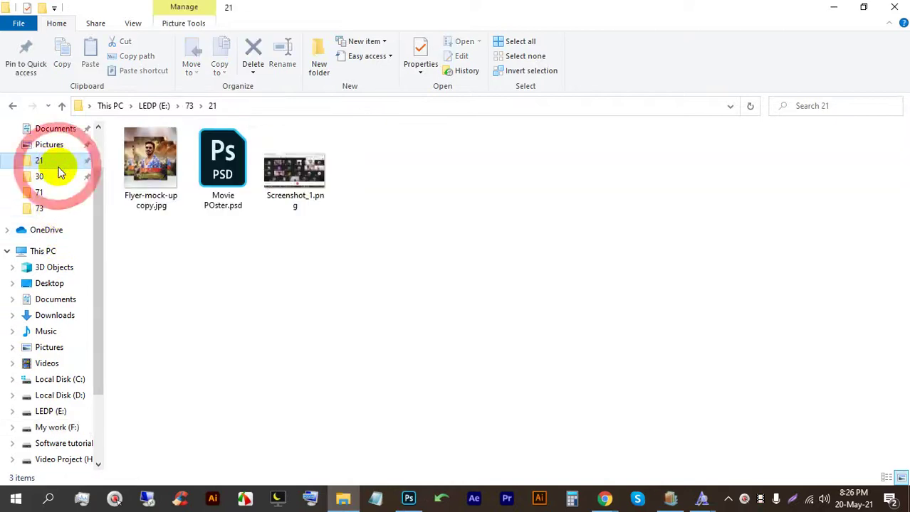
left_click(150, 168)
double_click(161, 191)
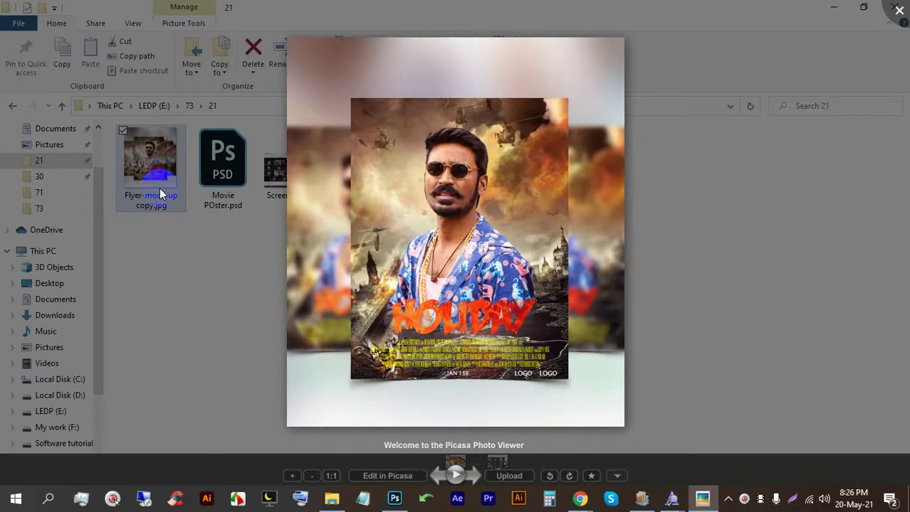
left_click(899, 10)
Step: Switch to the Facebook group tab and reload the page
mouse_move(580, 499)
left_click(528, 428)
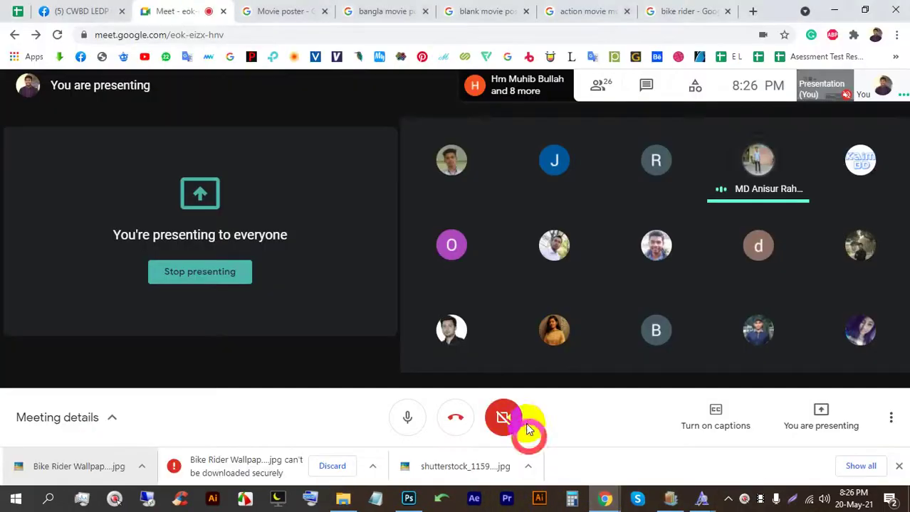
left_click(89, 10)
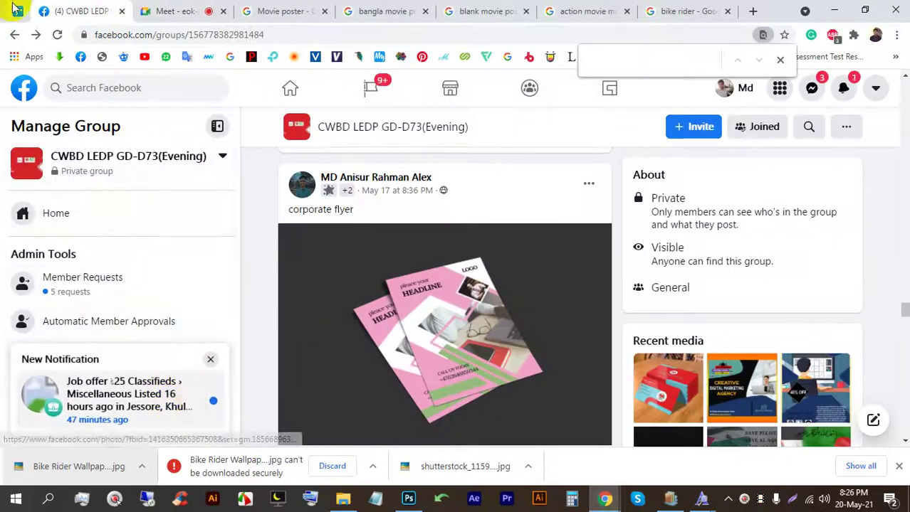
left_click(58, 33)
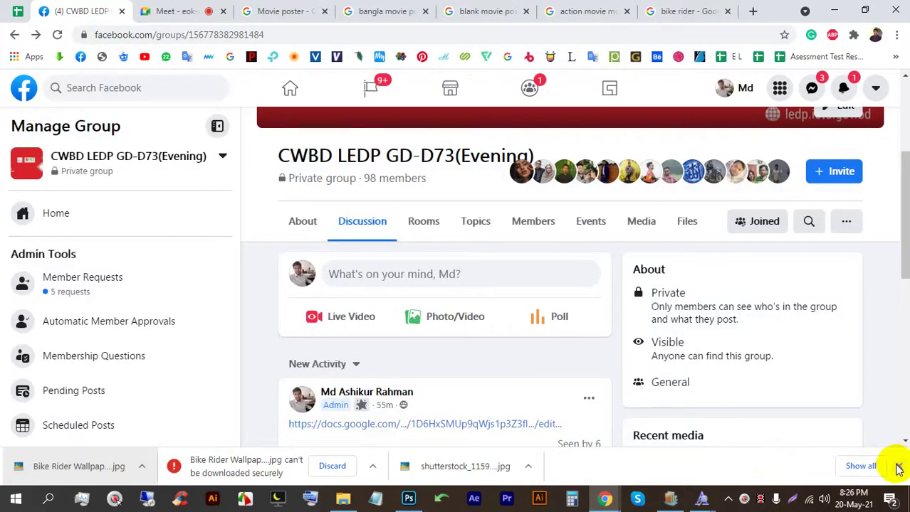
left_click(898, 466)
Step: View the business-card post photo full size, then stop presenting in Google Meet
scroll(536, 384, "down", 3)
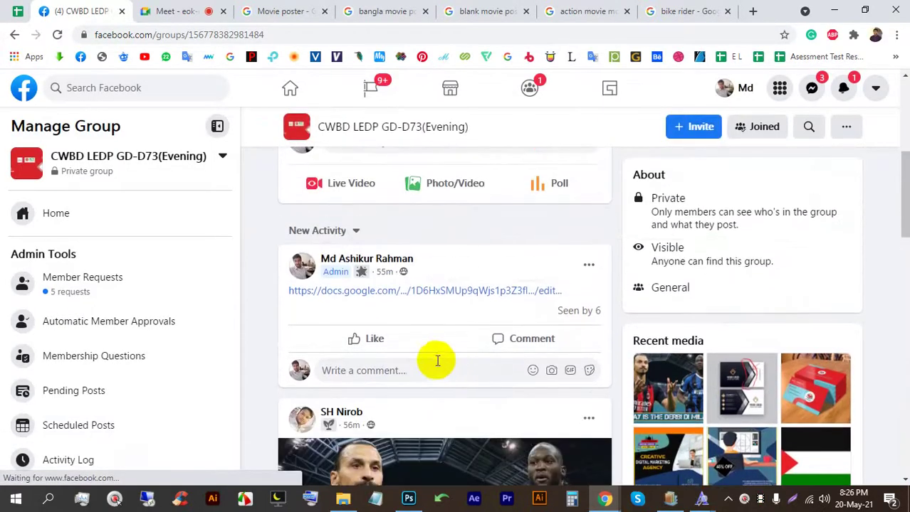
scroll(434, 361, "down", 2)
scroll(432, 364, "down", 8)
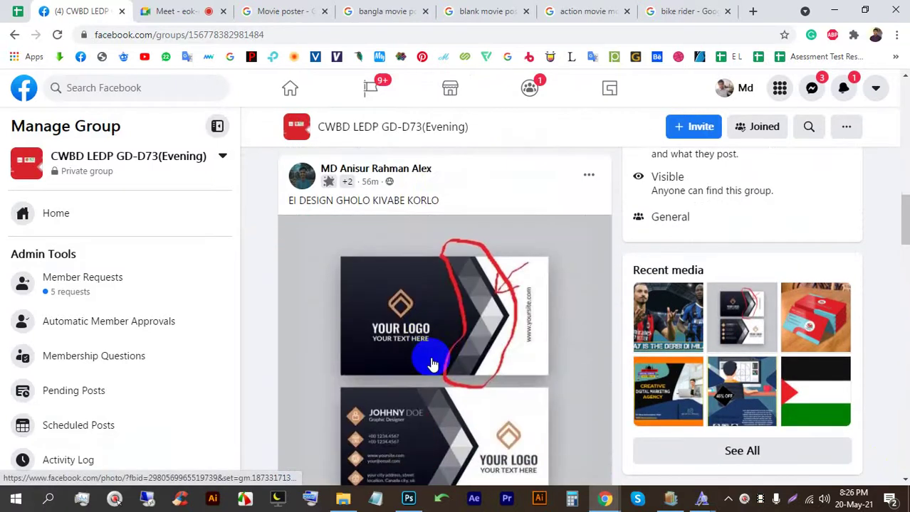
left_click(488, 332)
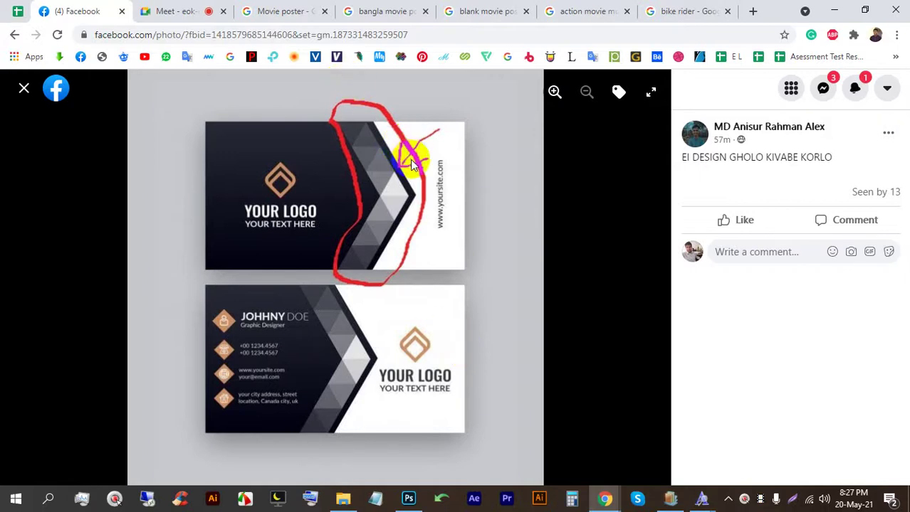
left_click(202, 10)
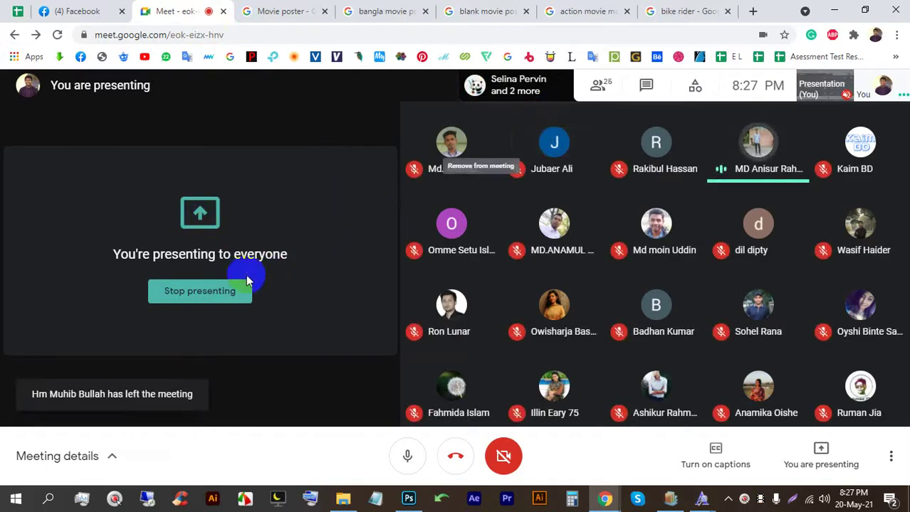
left_click(204, 290)
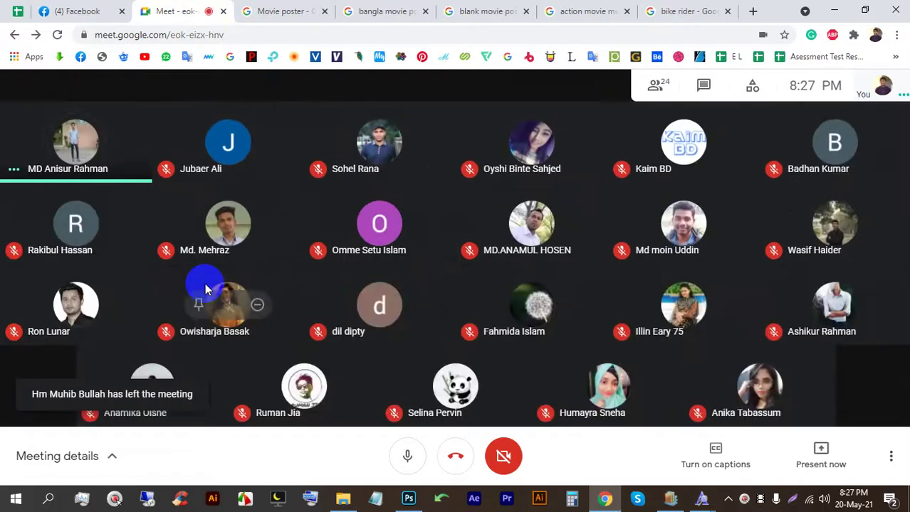